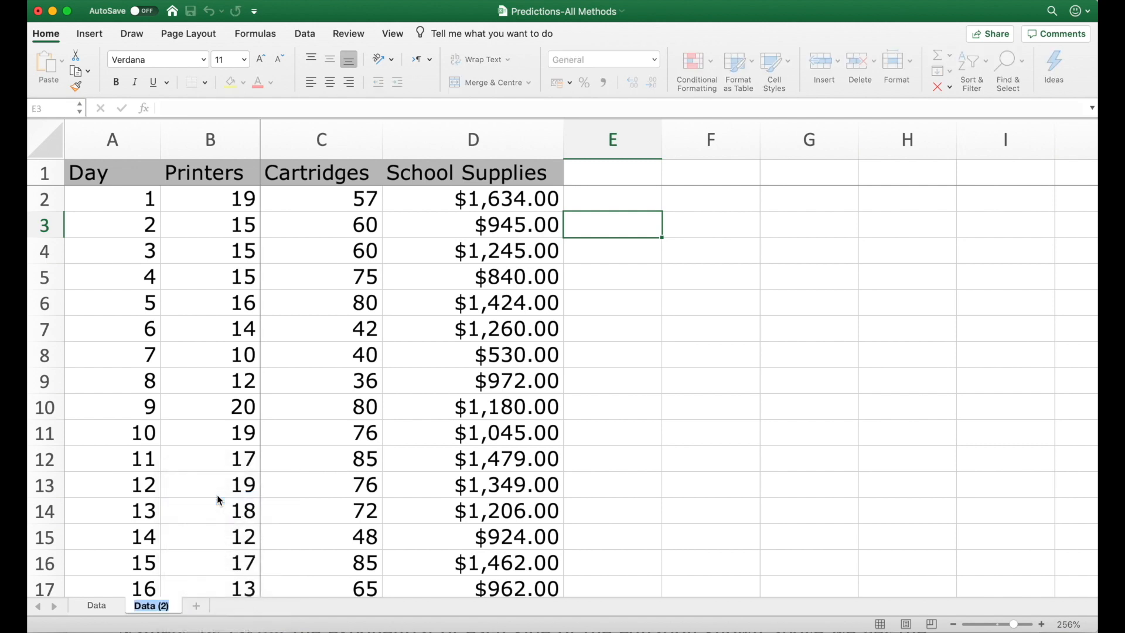
Rename the duplicated data sheet as "Simple Moving Averages"
{"action": "type", "text": "Simple Movin"}
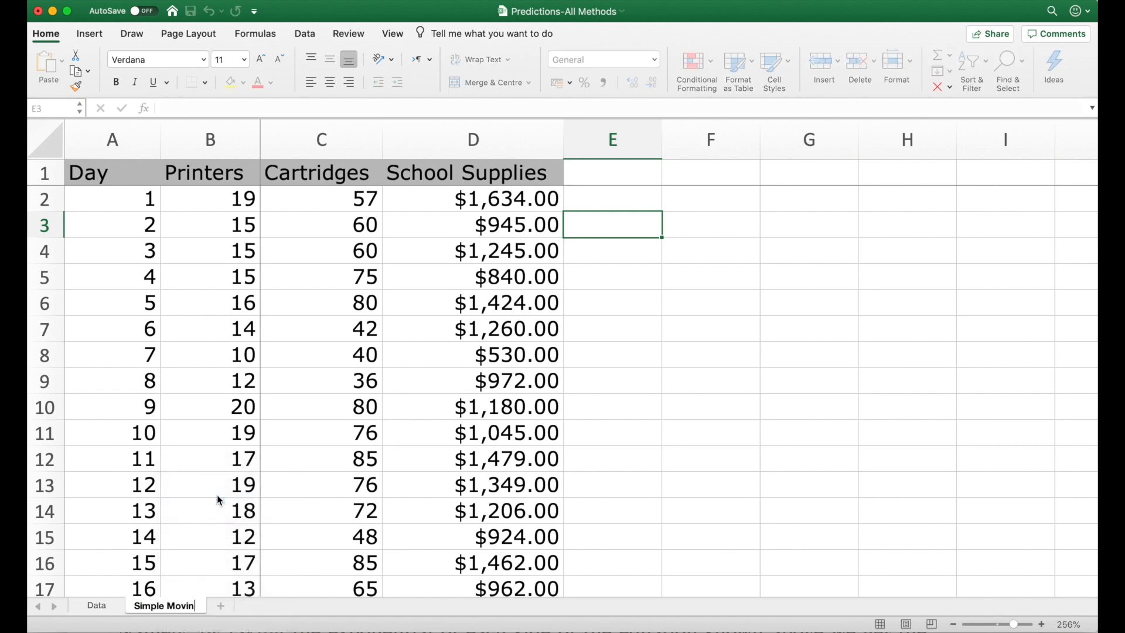
{"action": "type", "text": "g Averages"}
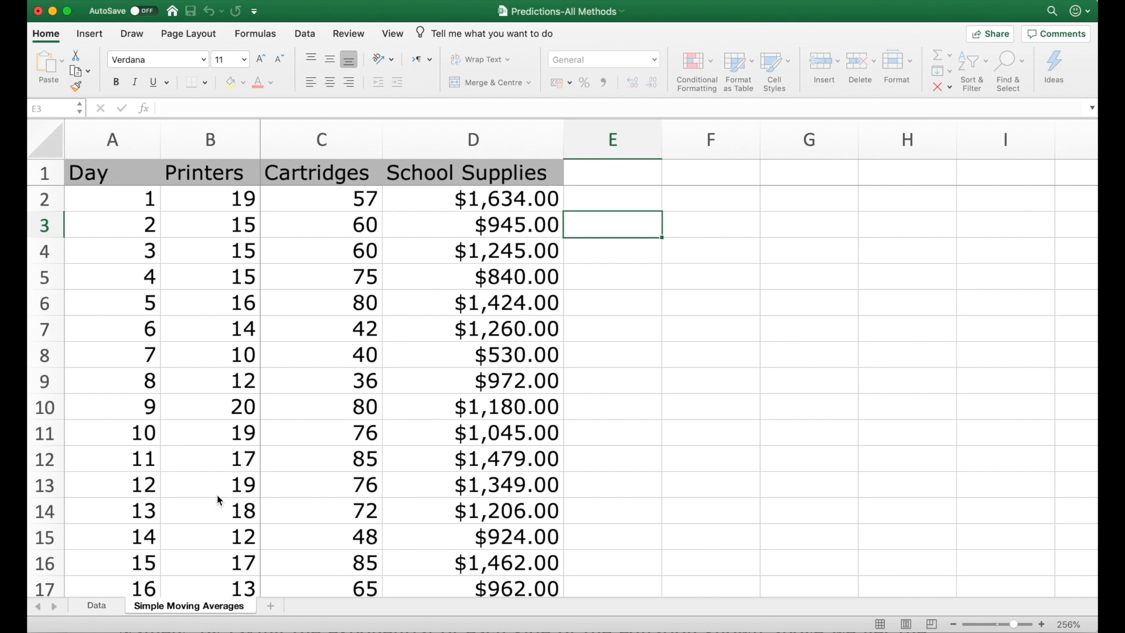
{"action": "key", "text": "Return"}
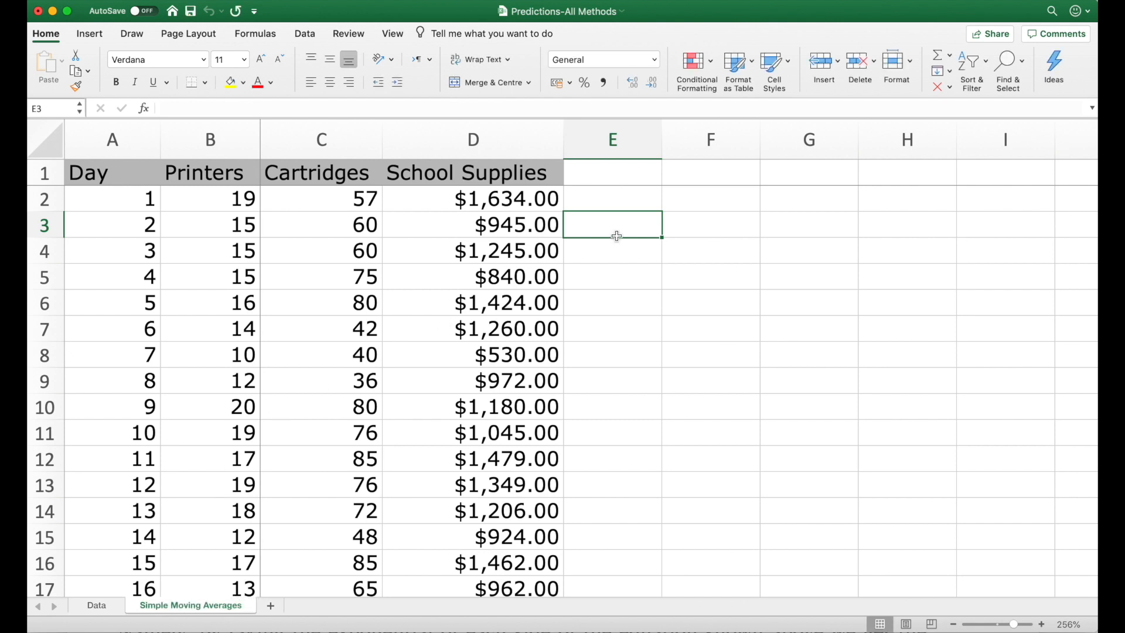
Enter the column header MA(9) in cell F1
{"action": "left_click", "coordinate": [692, 176]}
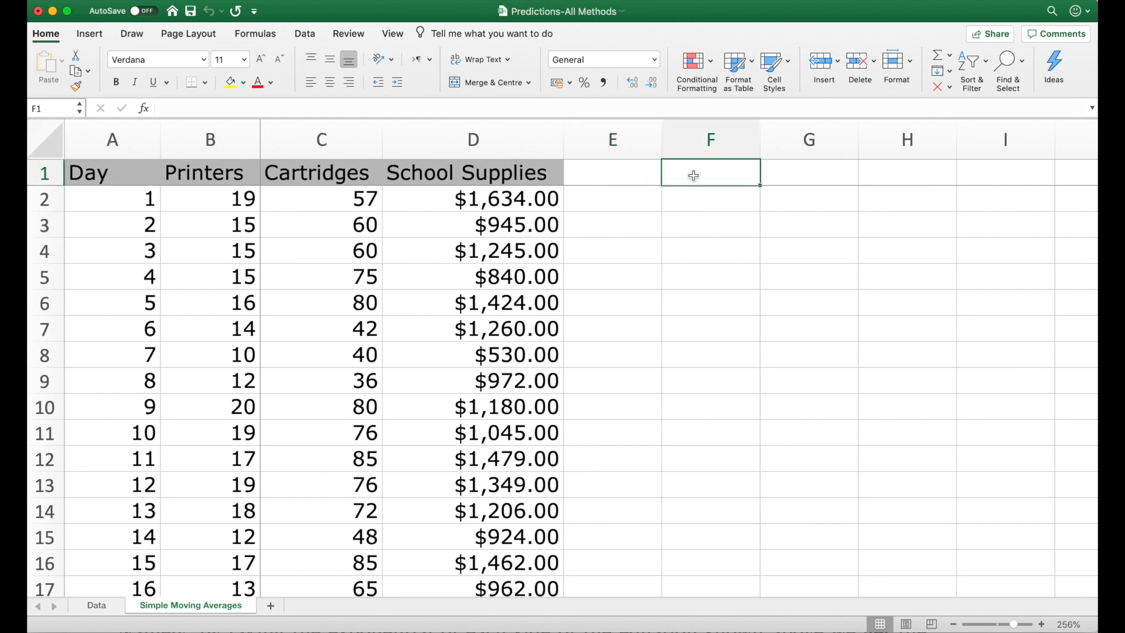
{"action": "type", "text": "MA(9"}
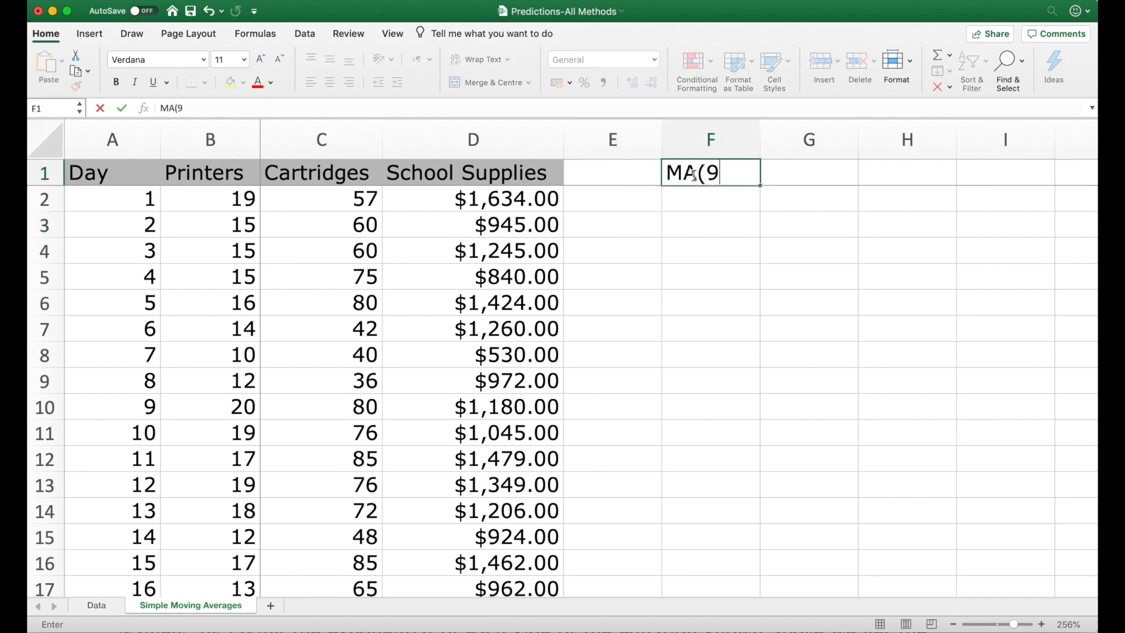
{"action": "key", "text": "Return"}
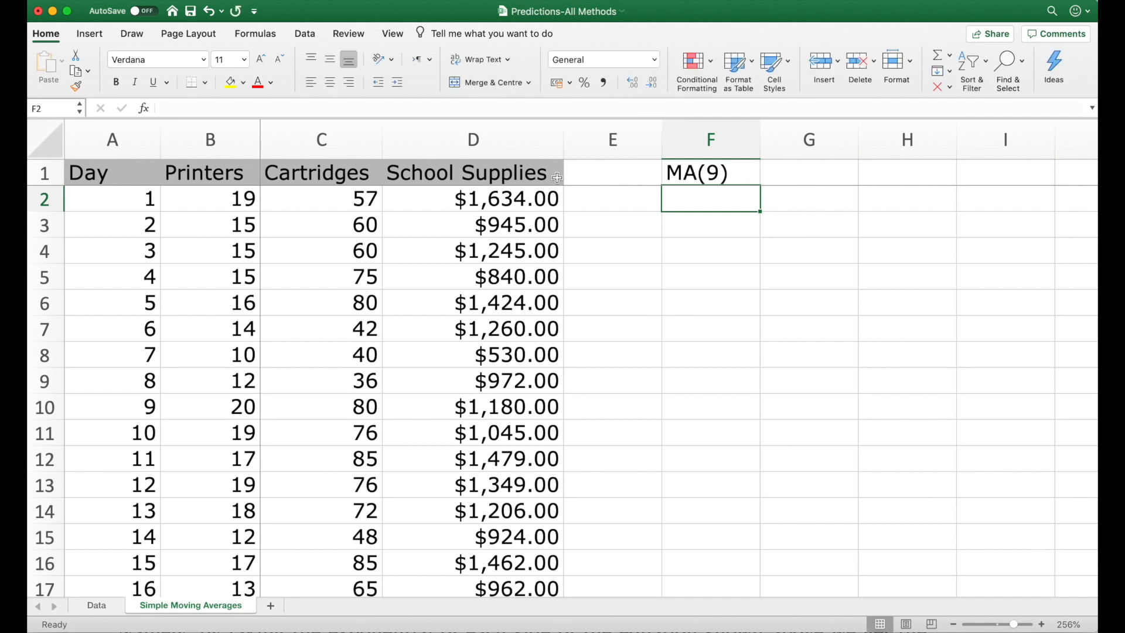
Format the MA(9) header in F1 with font size 8, a grey fill and centred alignment
{"action": "left_click", "coordinate": [726, 172]}
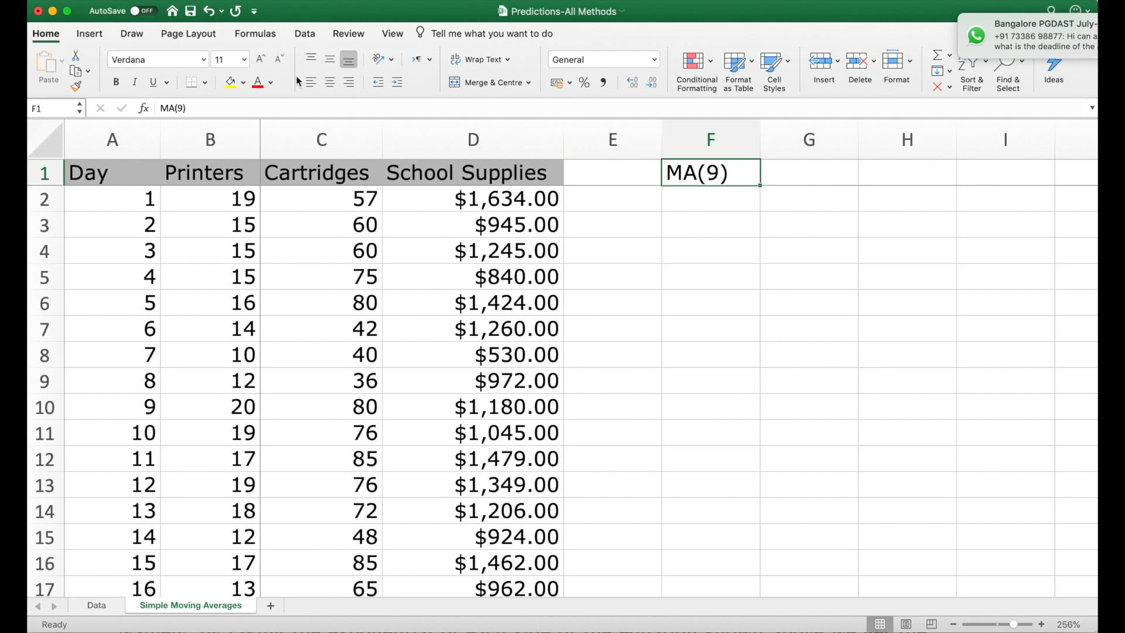
{"action": "left_click", "coordinate": [278, 61]}
{"action": "left_click", "coordinate": [279, 62]}
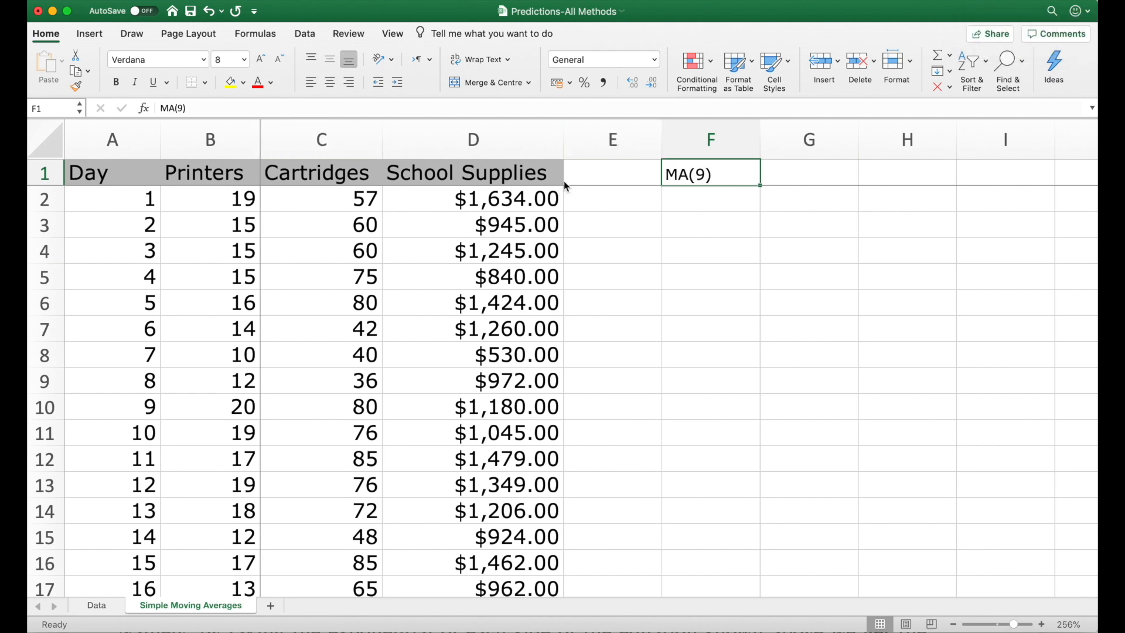
{"action": "left_click", "coordinate": [243, 84]}
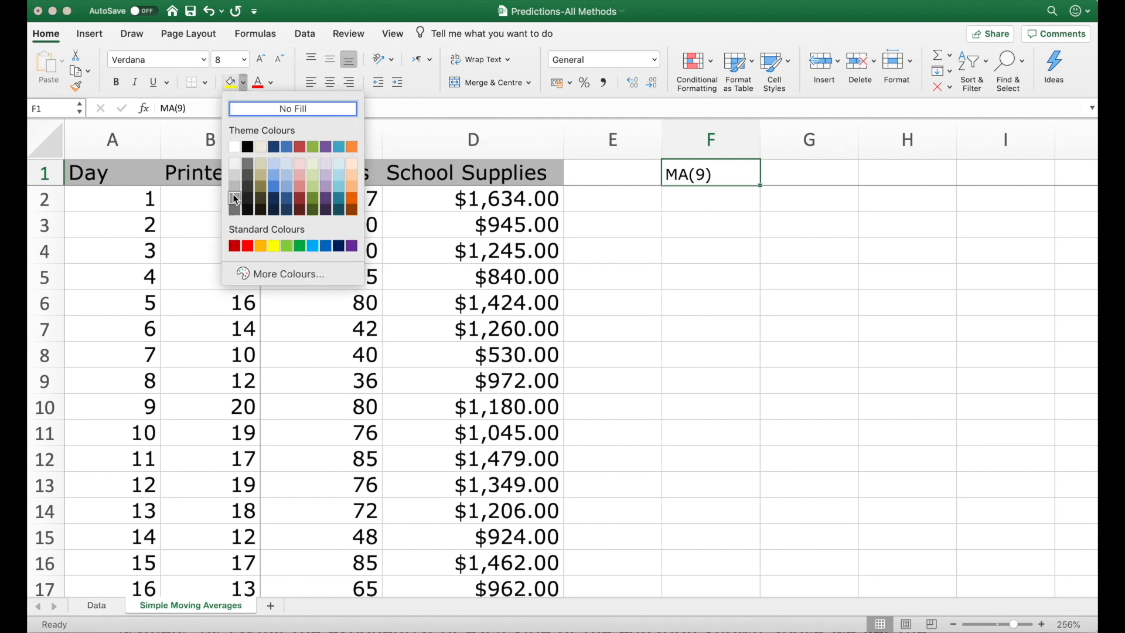
{"action": "left_click", "coordinate": [234, 193]}
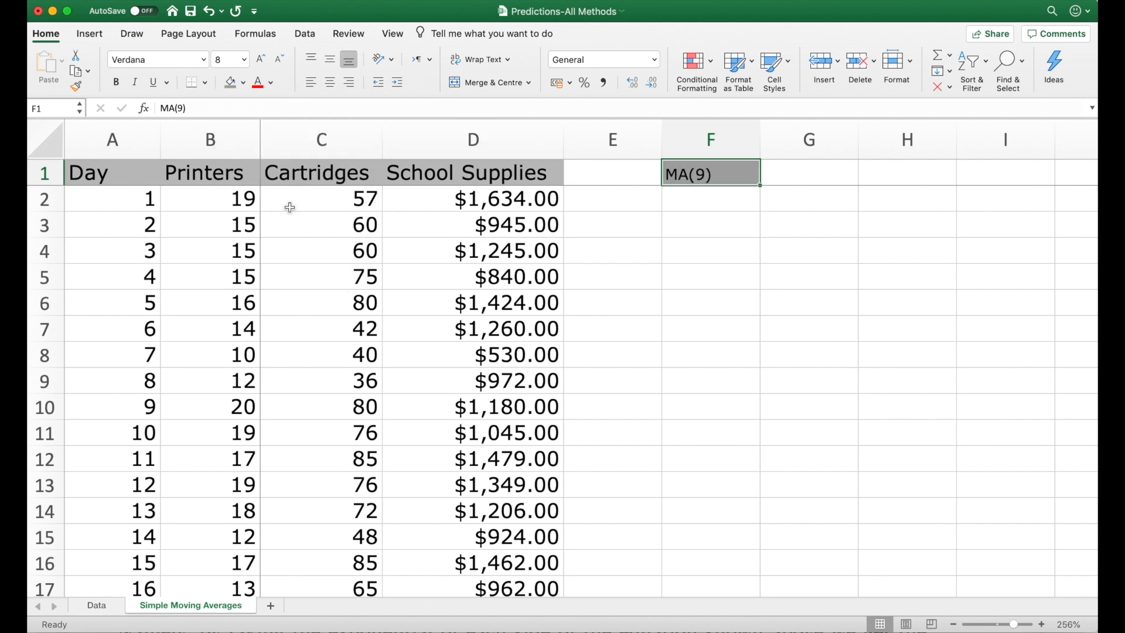
{"action": "left_click", "coordinate": [329, 82]}
Enter =AVERAGE(B2:B10) in F11 to compute the nine-day moving average of Printers for day 10
{"action": "left_click", "coordinate": [679, 207]}
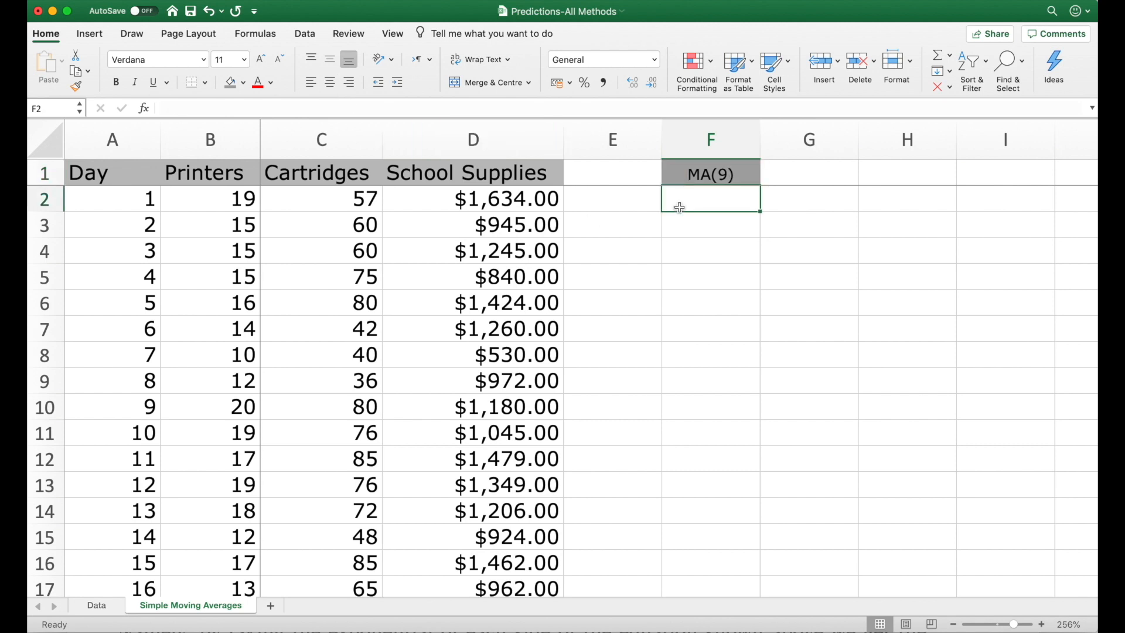
{"action": "key", "text": "Down"}
{"action": "key", "text": "Down"}
{"action": "key", "text": "Down"}
{"action": "key", "text": "Down"}
{"action": "key", "text": "Down"}
{"action": "key", "text": "Down"}
{"action": "key", "text": "Down"}
{"action": "key", "text": "Down"}
{"action": "key", "text": "Down"}
{"action": "type", "text": "=average"}
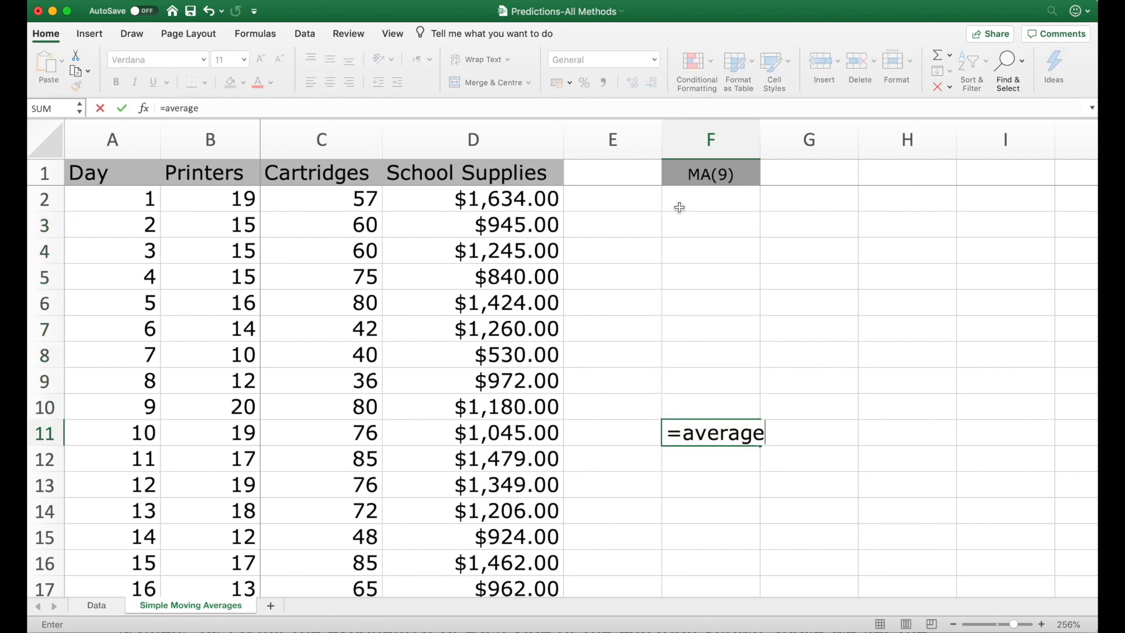
{"action": "type", "text": "("}
{"action": "key", "text": "Left"}
{"action": "key", "text": "Left"}
{"action": "key", "text": "Left"}
{"action": "key", "text": "Left"}
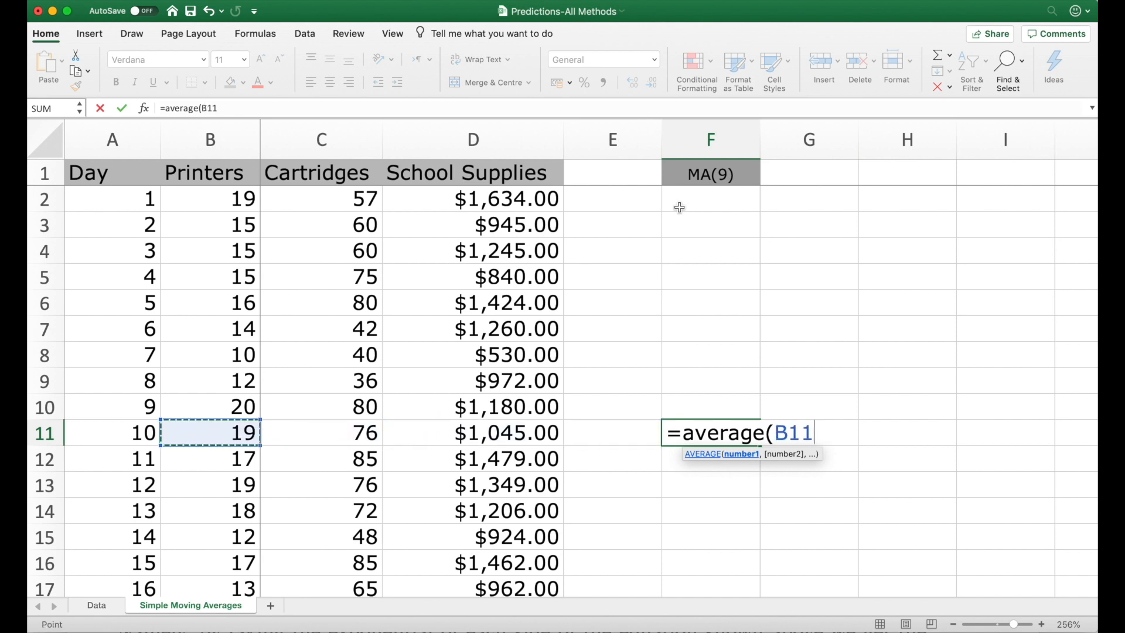
{"action": "key", "text": "Up"}
{"action": "key", "text": "ctrl+shift+Up"}
{"action": "key", "text": "shift+Down"}
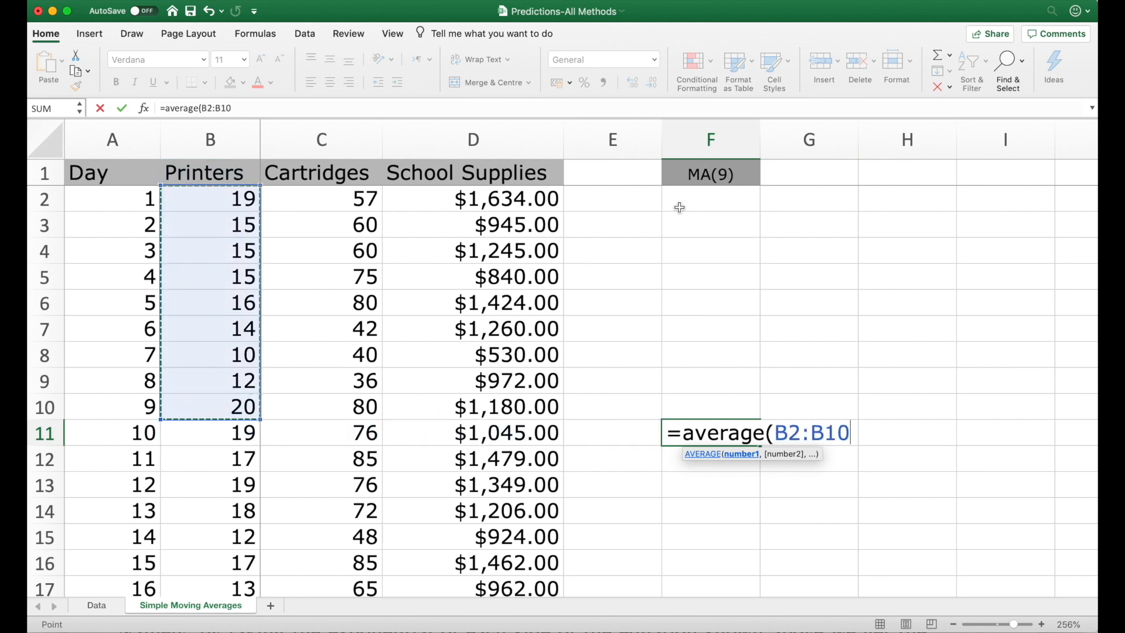
{"action": "type", "text": ")"}
{"action": "key", "text": "Return"}
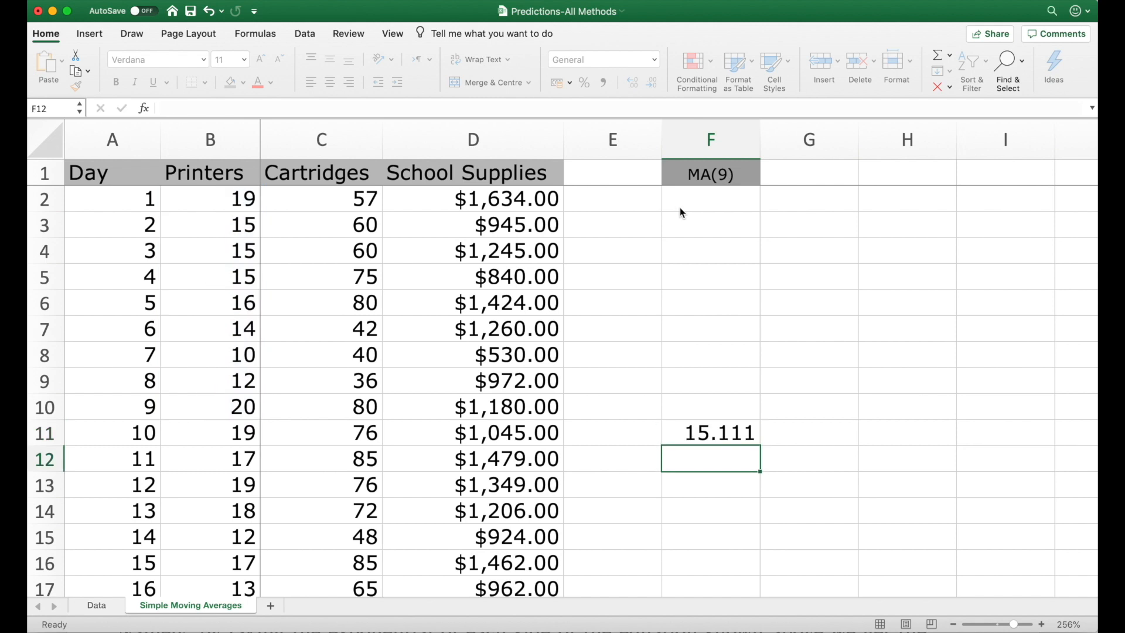
{"action": "key", "text": "Up"}
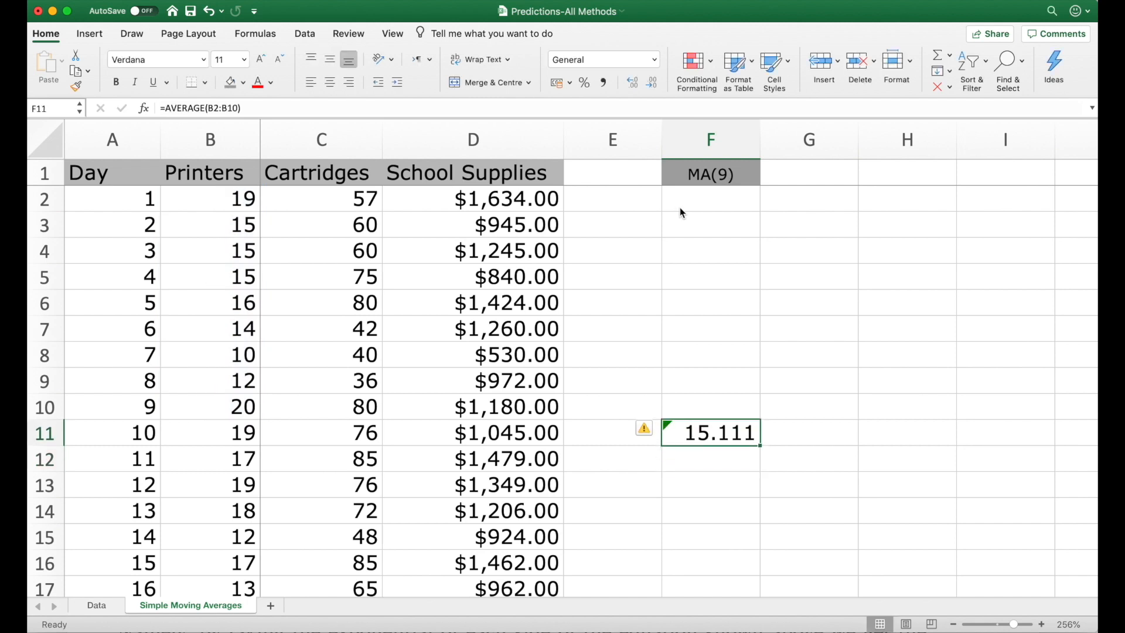
Apply the comma number format with four decimal places to column F and narrow the column slightly
{"action": "left_click", "coordinate": [710, 141]}
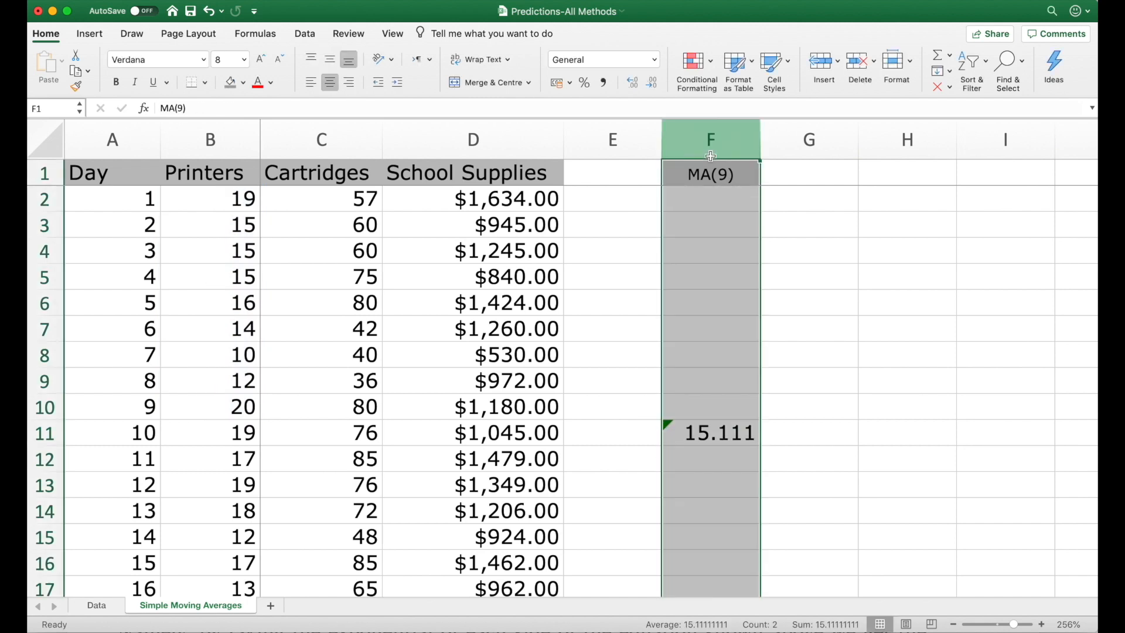
{"action": "left_click", "coordinate": [604, 83]}
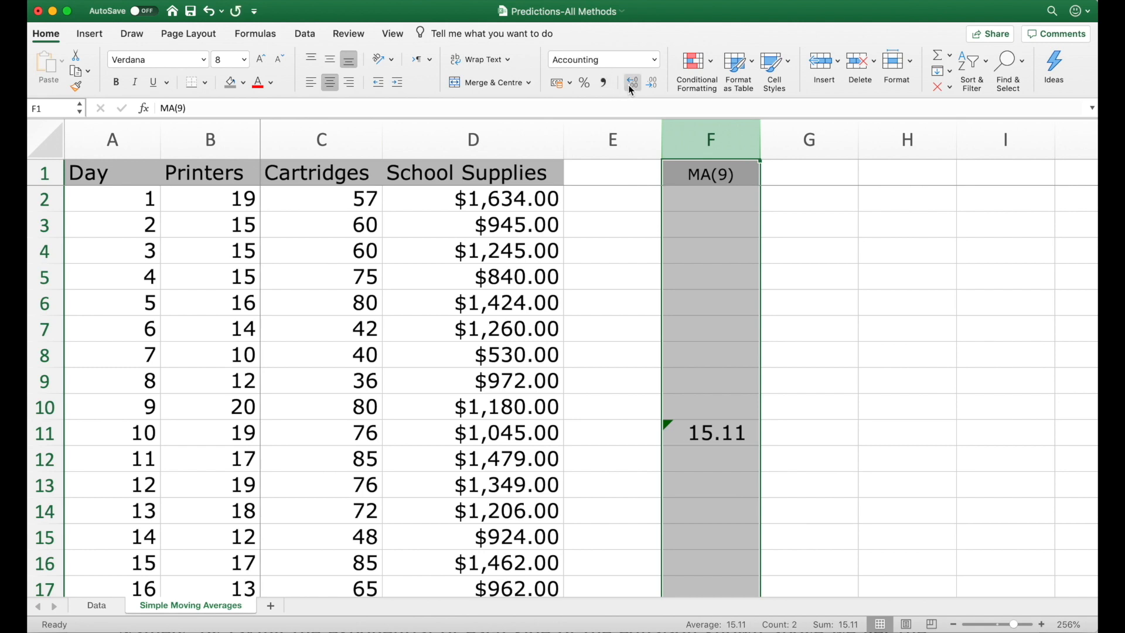
{"action": "left_click", "coordinate": [629, 87]}
{"action": "left_click", "coordinate": [630, 86]}
{"action": "left_click", "coordinate": [630, 87]}
{"action": "left_click", "coordinate": [650, 86]}
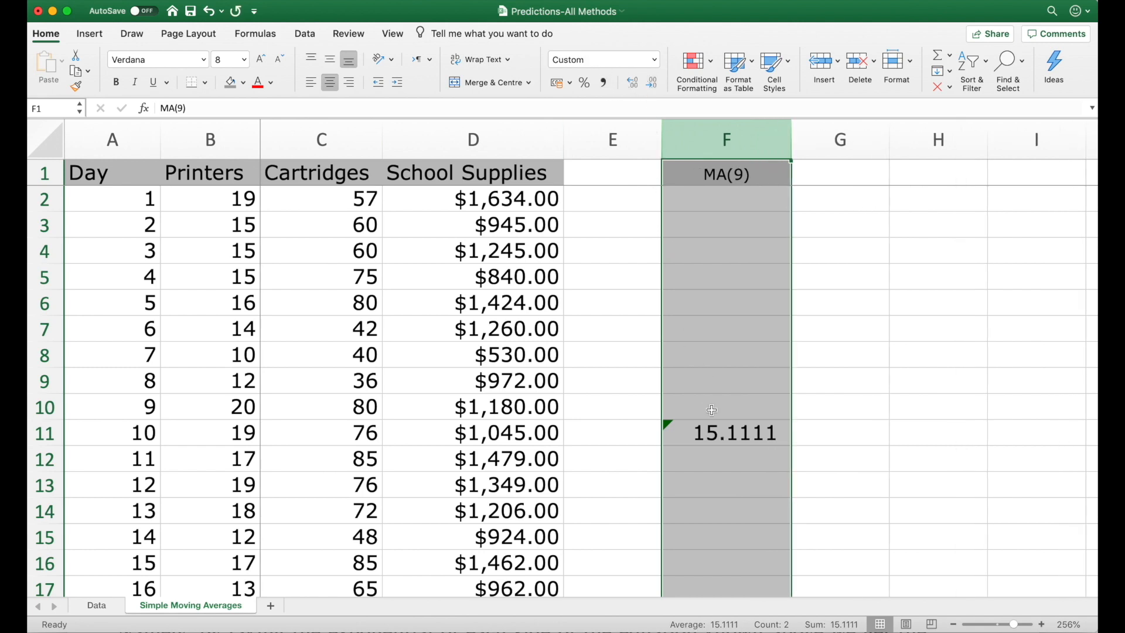
{"action": "left_click_drag", "start_coordinate": [791, 153], "coordinate": [786, 153]}
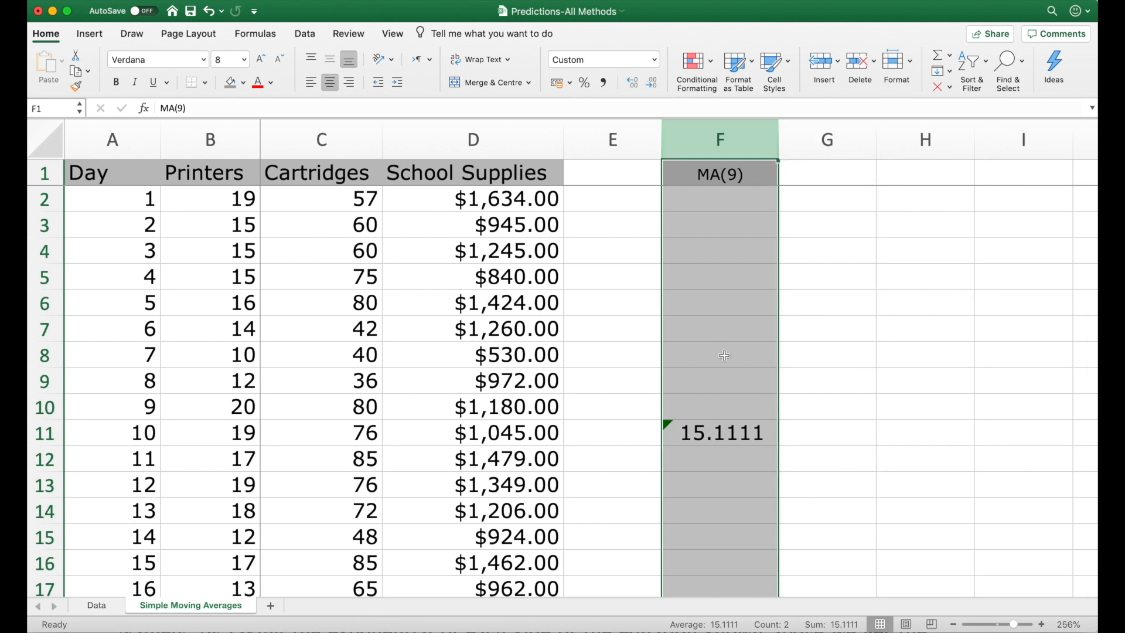
Copy the moving average formula from F11 down through F76, the last row of data
{"action": "left_click", "coordinate": [723, 434]}
{"action": "key", "text": "super+c"}
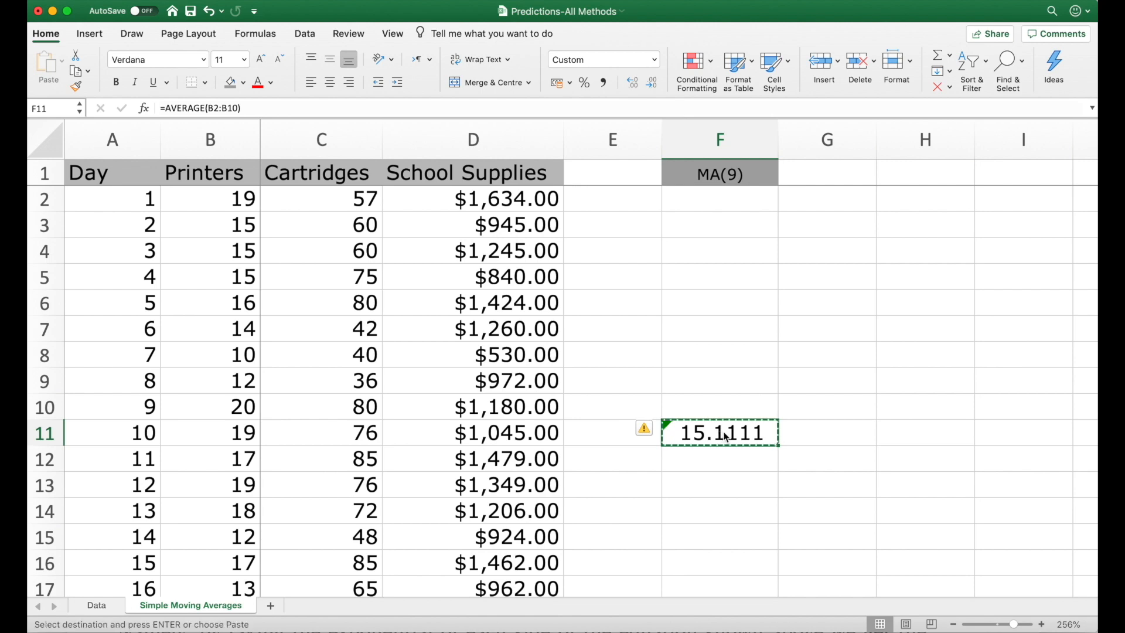
{"action": "key", "text": "Left"}
{"action": "key", "text": "Left"}
{"action": "key", "text": "super+Down"}
{"action": "key", "text": "Right"}
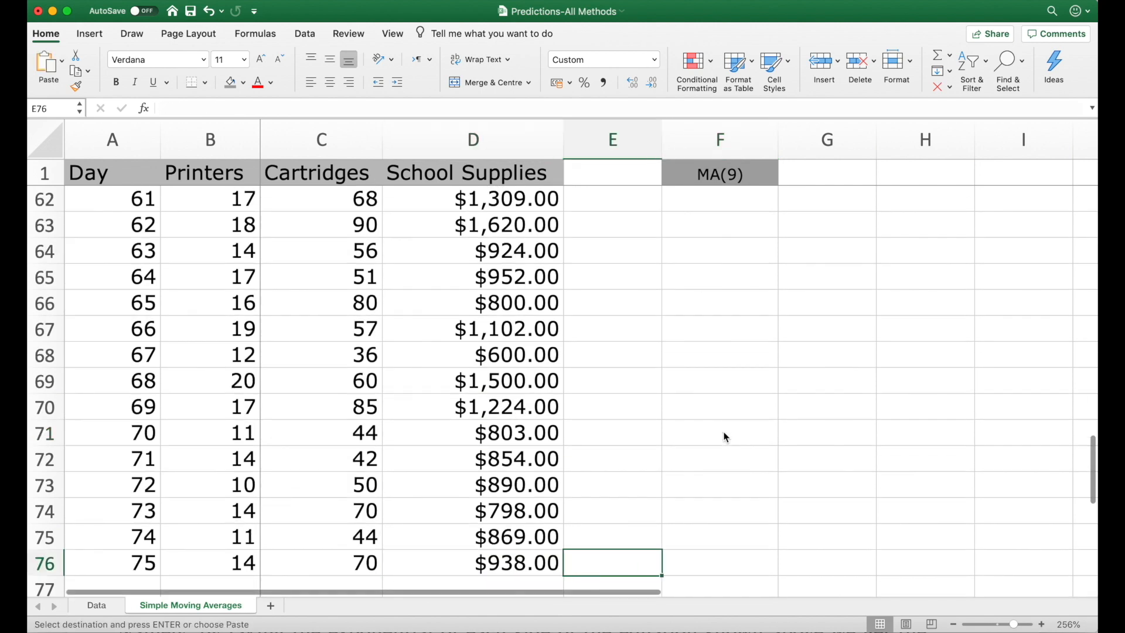
{"action": "key", "text": "Right"}
{"action": "key", "text": "super+shift+Up"}
{"action": "key", "text": "shift+Down"}
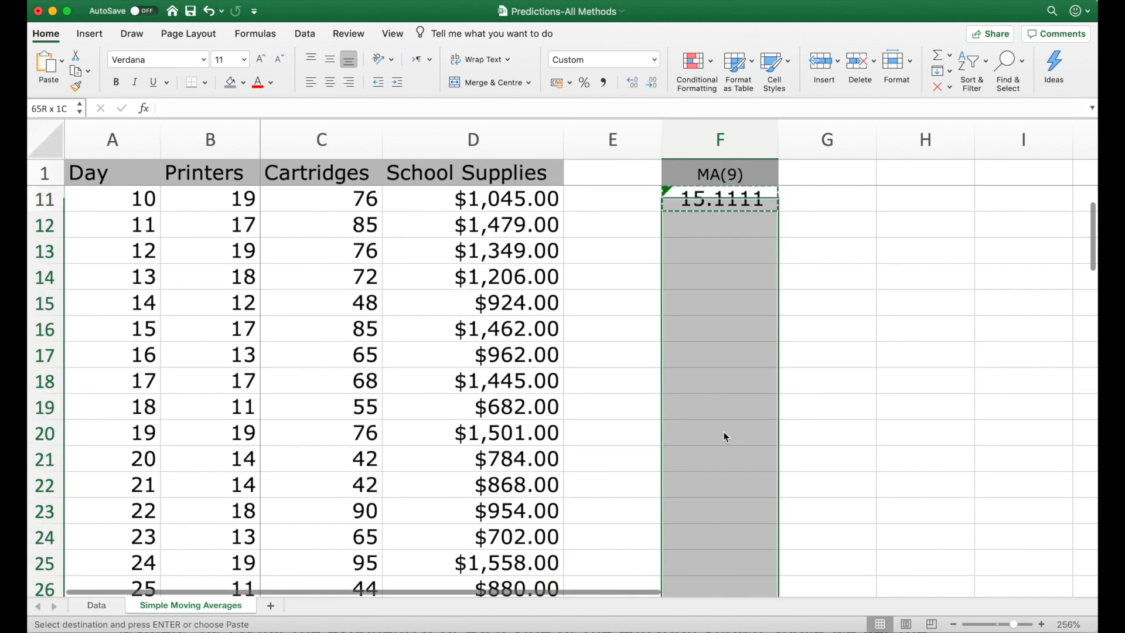
{"action": "key", "text": "Return"}
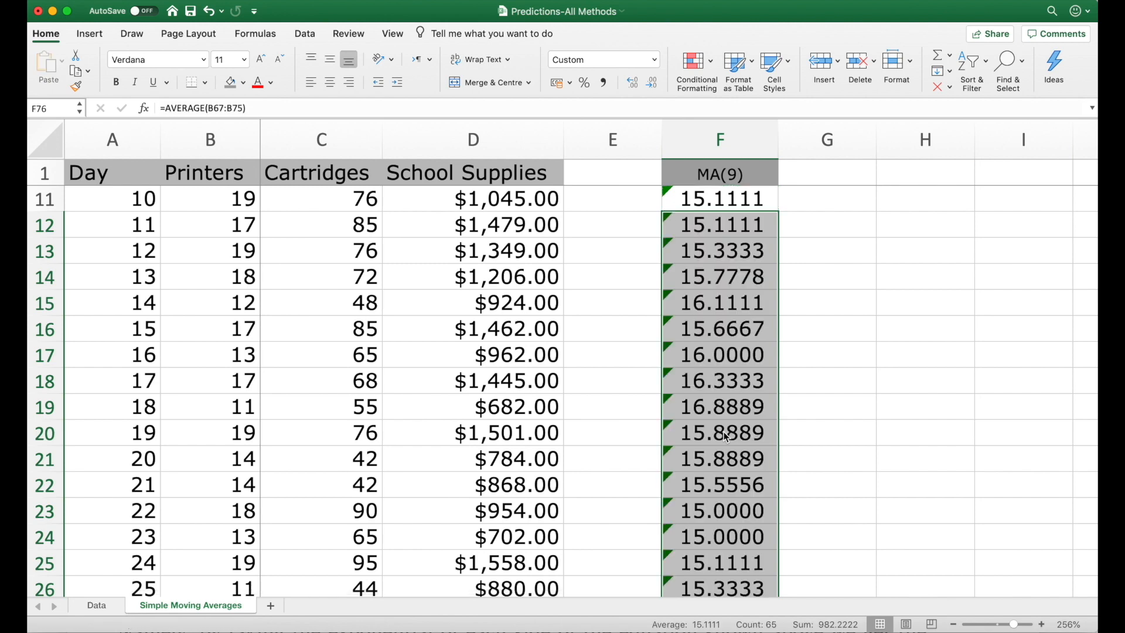
Enter the column header "Residual" in cell H1
{"action": "key", "text": "Up"}
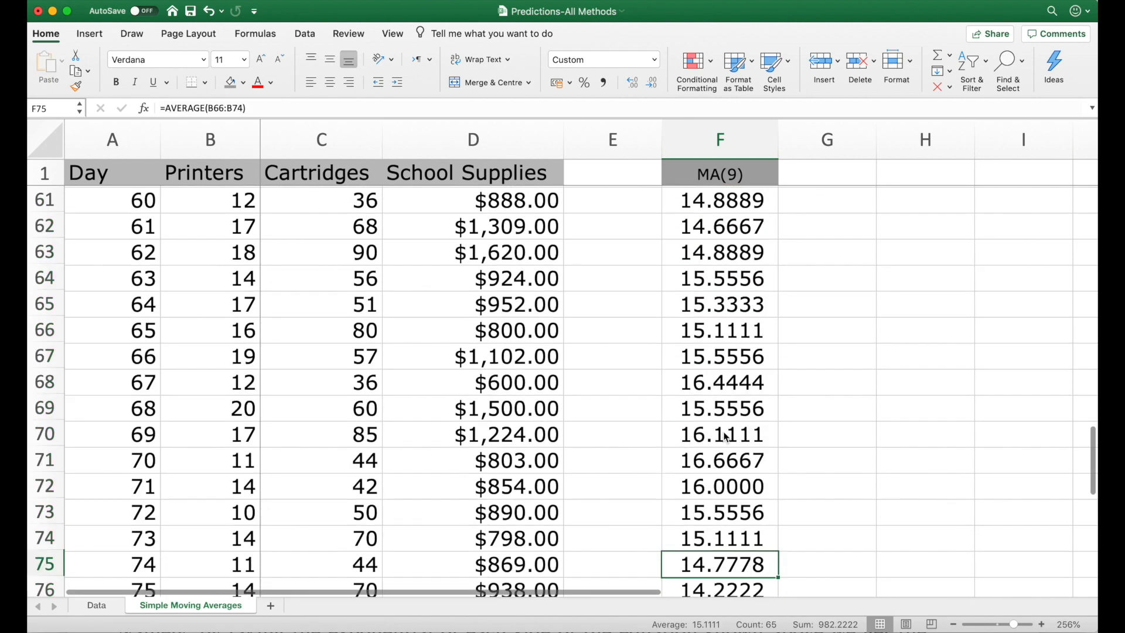
{"action": "key", "text": "super+Up"}
{"action": "key", "text": "Up"}
{"action": "key", "text": "Up"}
{"action": "key", "text": "Up"}
{"action": "key", "text": "Up"}
{"action": "key", "text": "Up"}
{"action": "key", "text": "Up"}
{"action": "key", "text": "Up"}
{"action": "key", "text": "Up"}
{"action": "key", "text": "Up"}
{"action": "key", "text": "Up"}
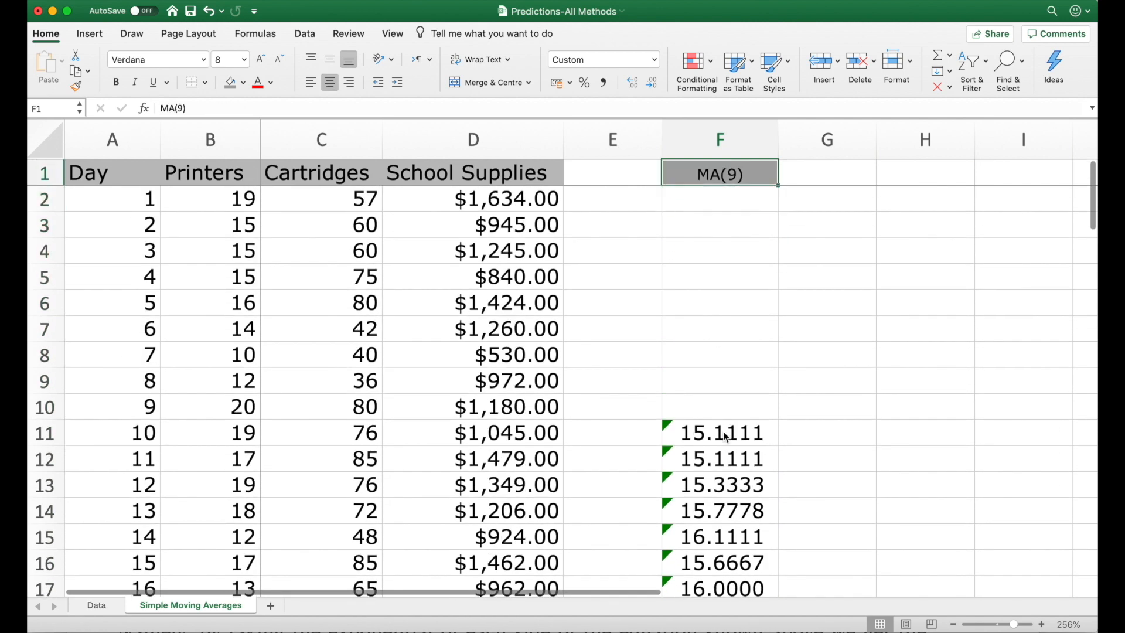
{"action": "key", "text": "Right"}
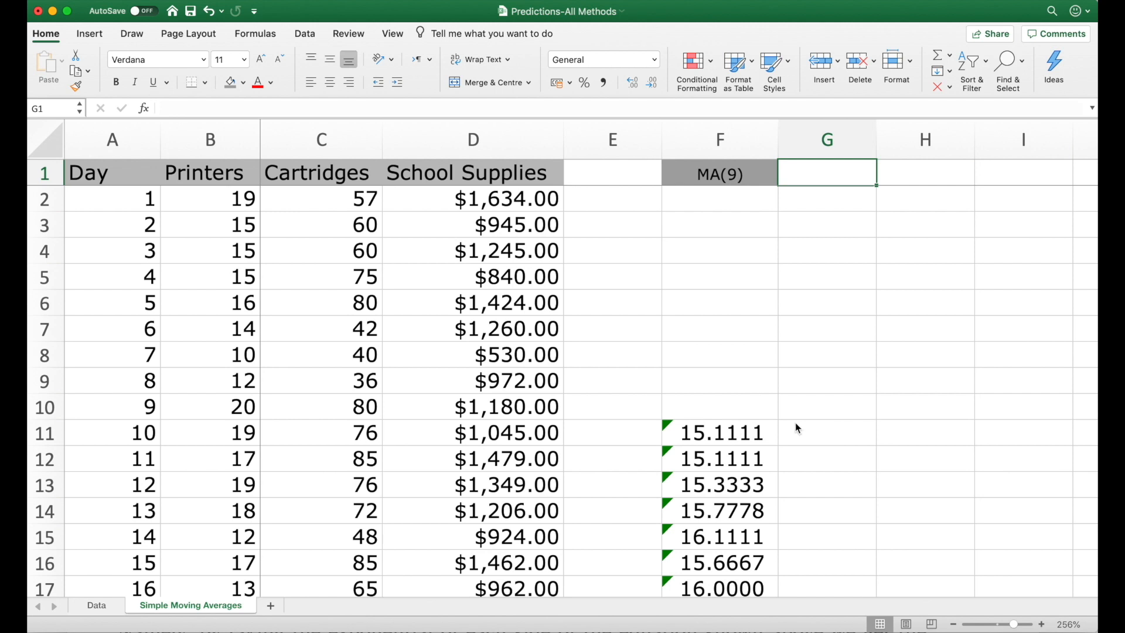
{"action": "key", "text": "Right"}
{"action": "type", "text": "Residual"}
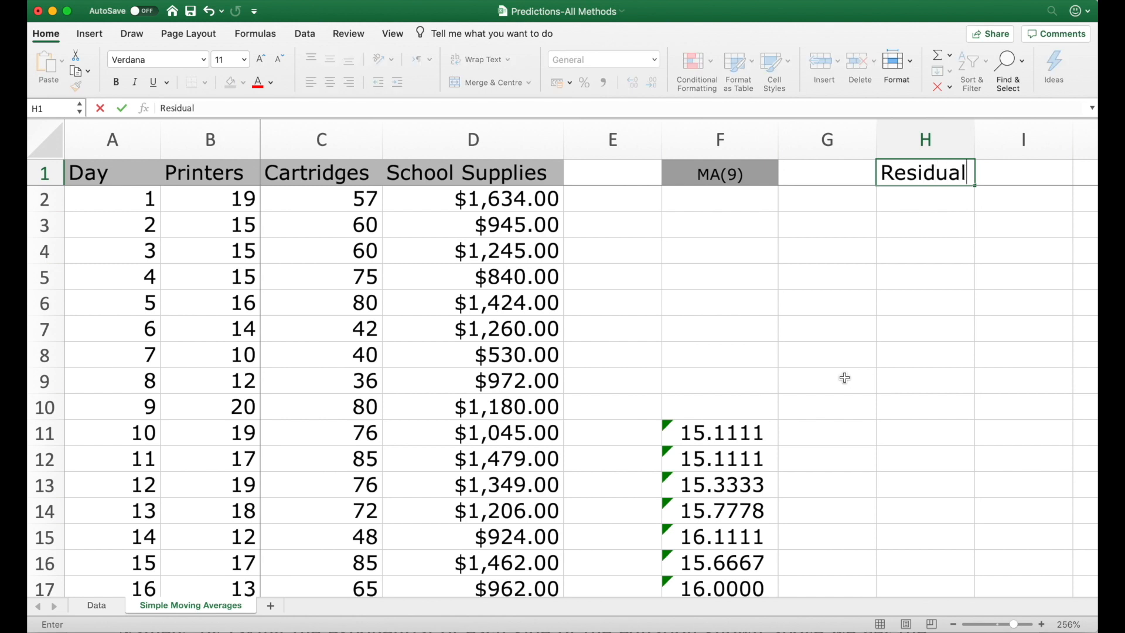
{"action": "key", "text": "Return"}
Copy the MA(9) header's formatting onto the Residual header and apply the comma number format to column H
{"action": "left_click", "coordinate": [736, 174]}
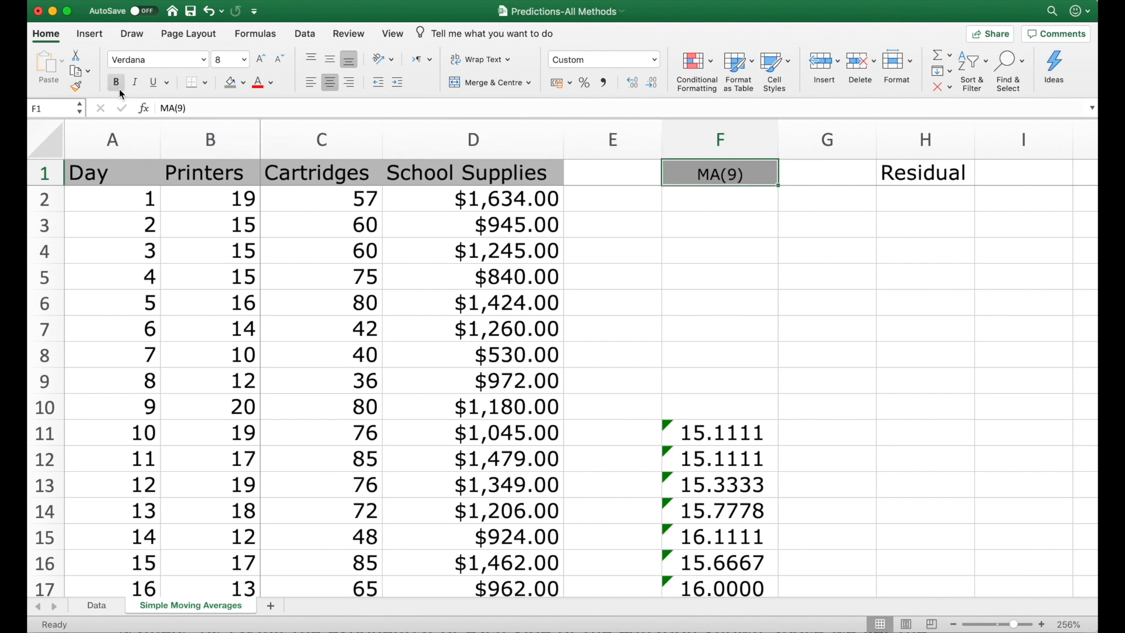
{"action": "left_click", "coordinate": [76, 86]}
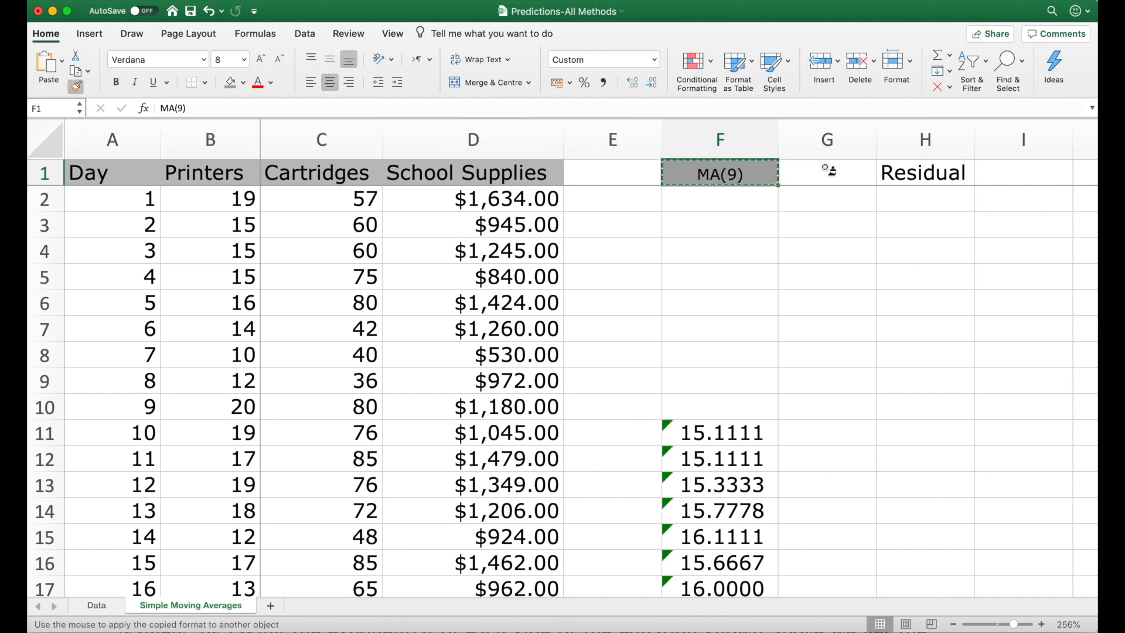
{"action": "left_click", "coordinate": [901, 171]}
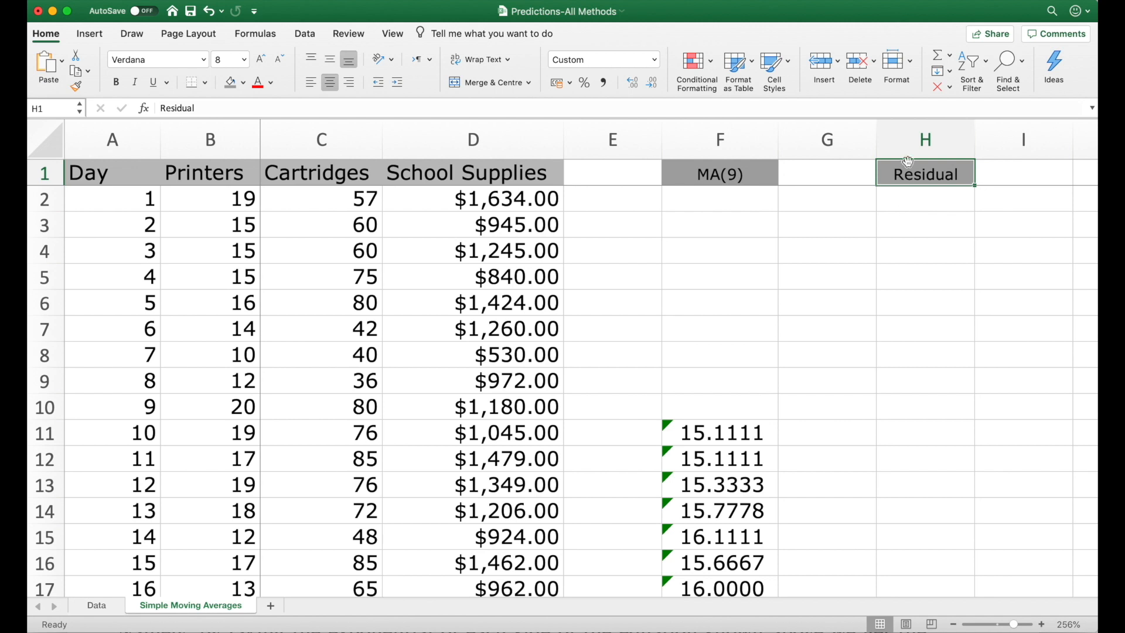
{"action": "left_click", "coordinate": [912, 154]}
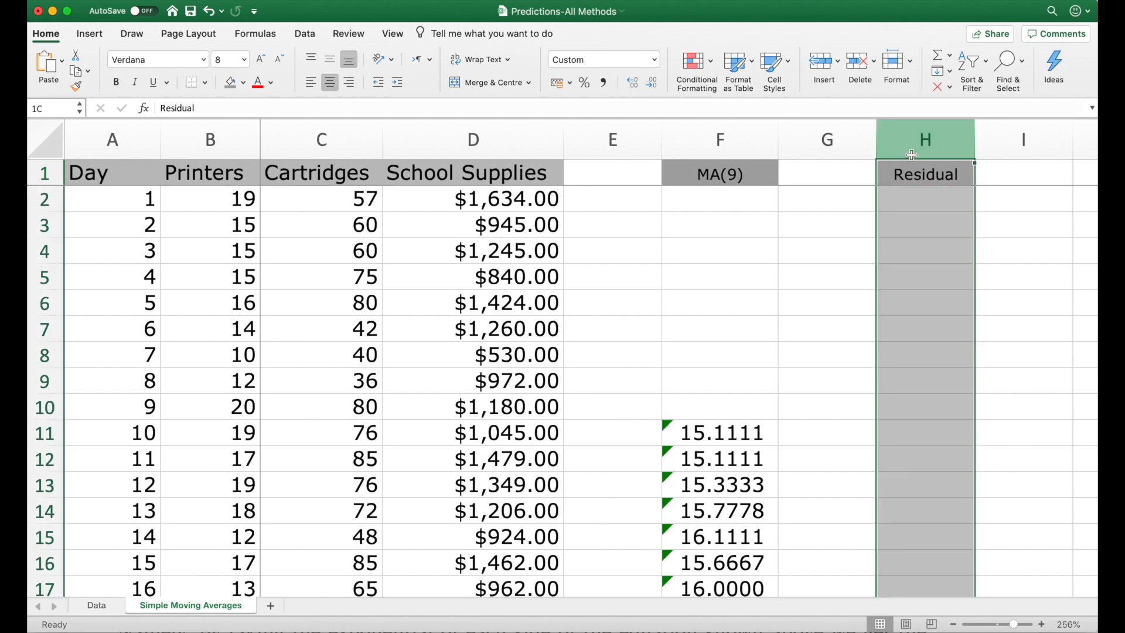
{"action": "left_click", "coordinate": [607, 84]}
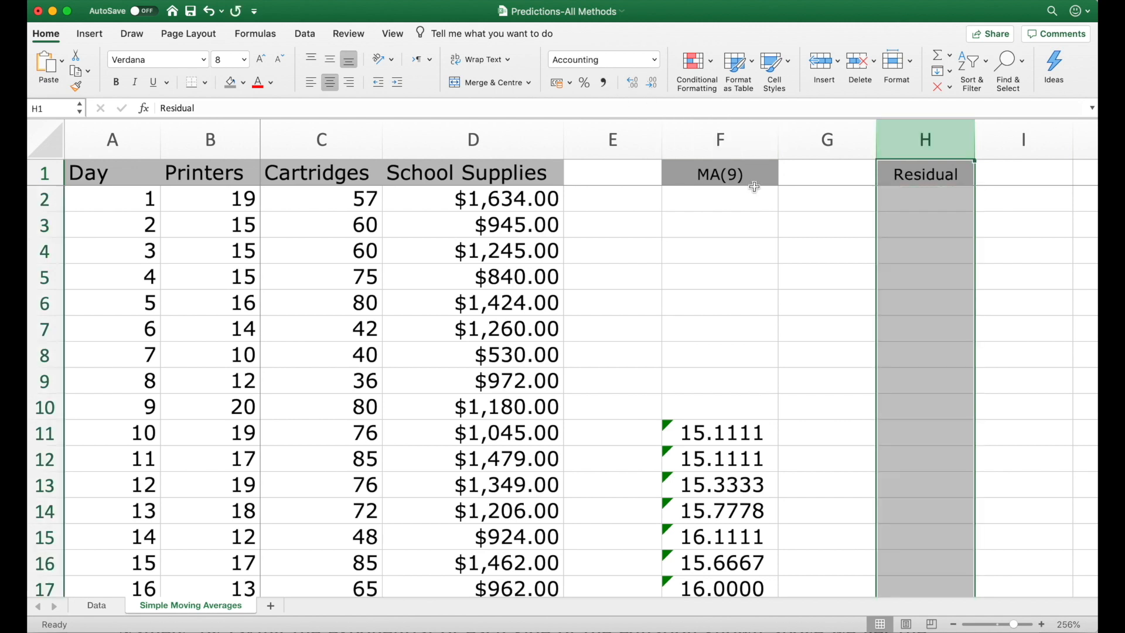
Enter the formula =B11-F11 in cell H11 to calculate the first residual
{"action": "left_click", "coordinate": [914, 425]}
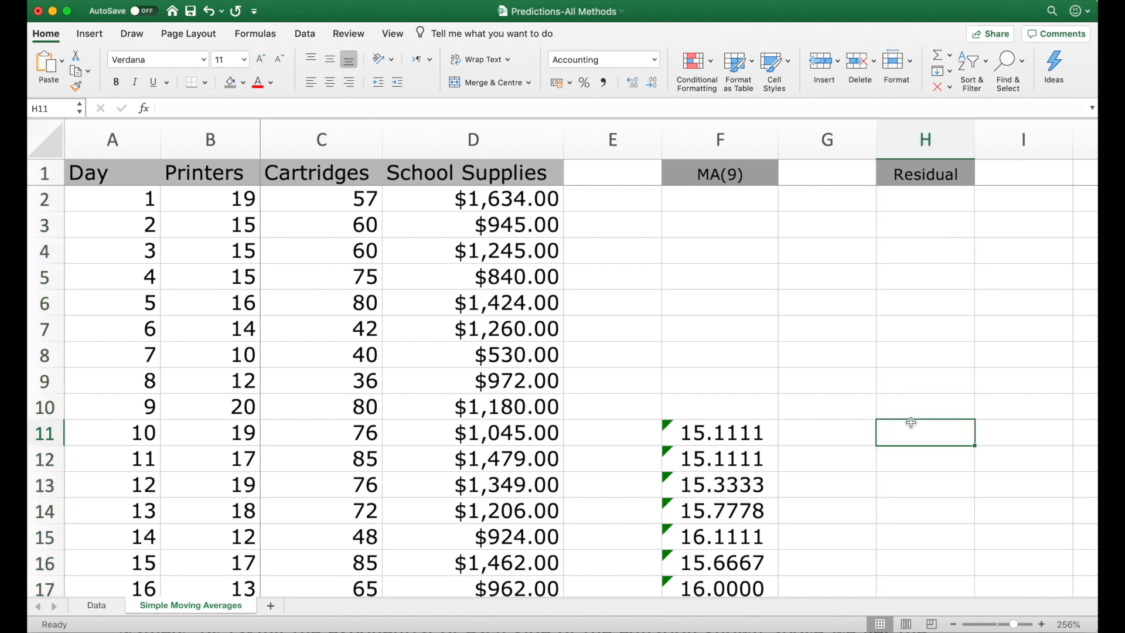
{"action": "type", "text": "="}
{"action": "key", "text": "Left"}
{"action": "key", "text": "Left"}
{"action": "key", "text": "ctrl+Left"}
{"action": "key", "text": "ctrl+Left"}
{"action": "key", "text": "Right"}
{"action": "type", "text": "-"}
{"action": "key", "text": "Left"}
{"action": "key", "text": "Left"}
{"action": "key", "text": "Left"}
{"action": "key", "text": "Right"}
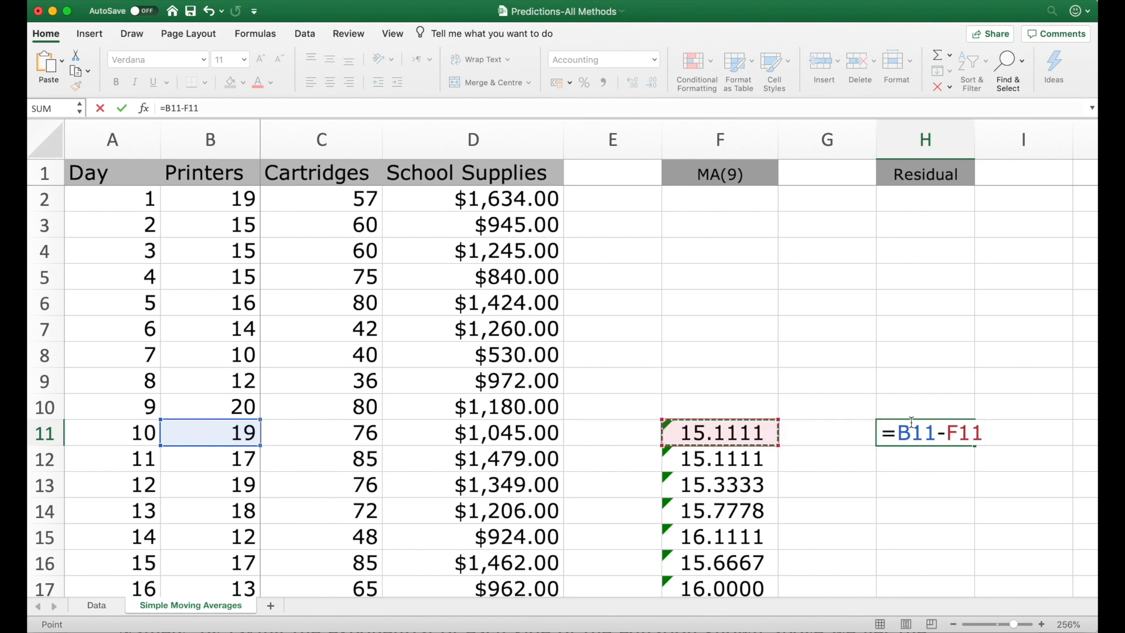
{"action": "key", "text": "Return"}
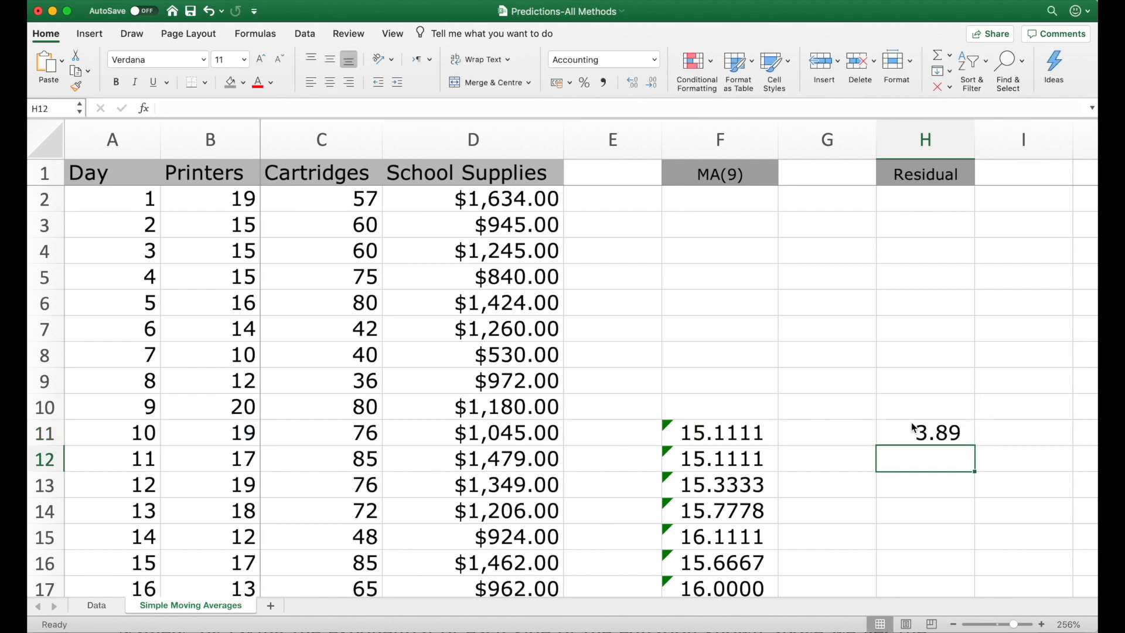
Show the values in column H with four decimal places
{"action": "left_click", "coordinate": [917, 140]}
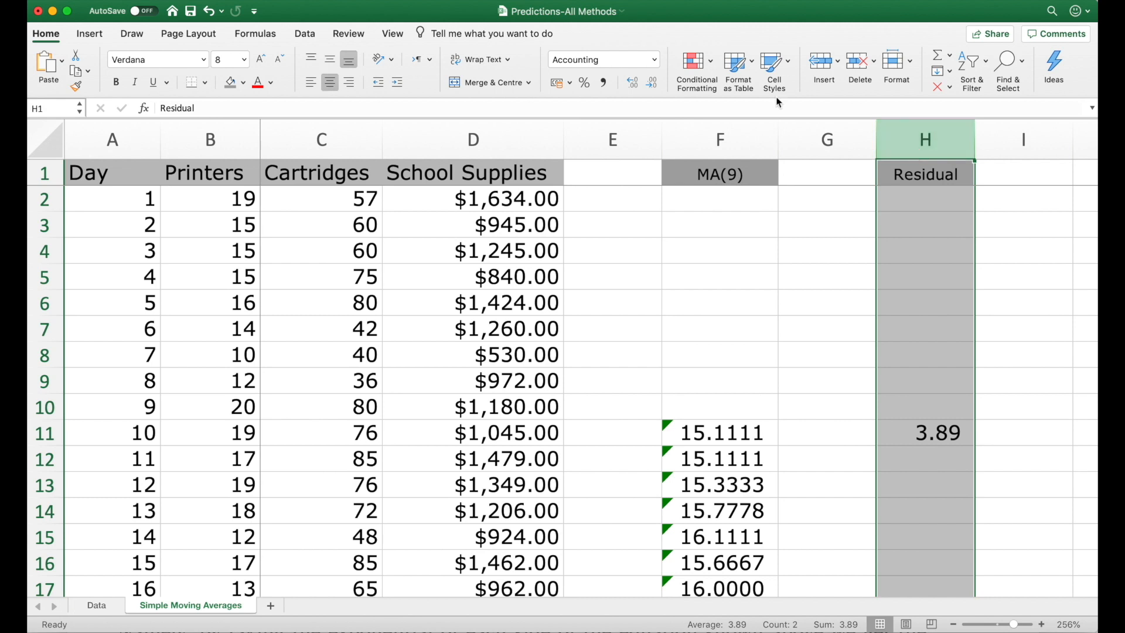
{"action": "left_click", "coordinate": [632, 82]}
{"action": "left_click", "coordinate": [632, 82]}
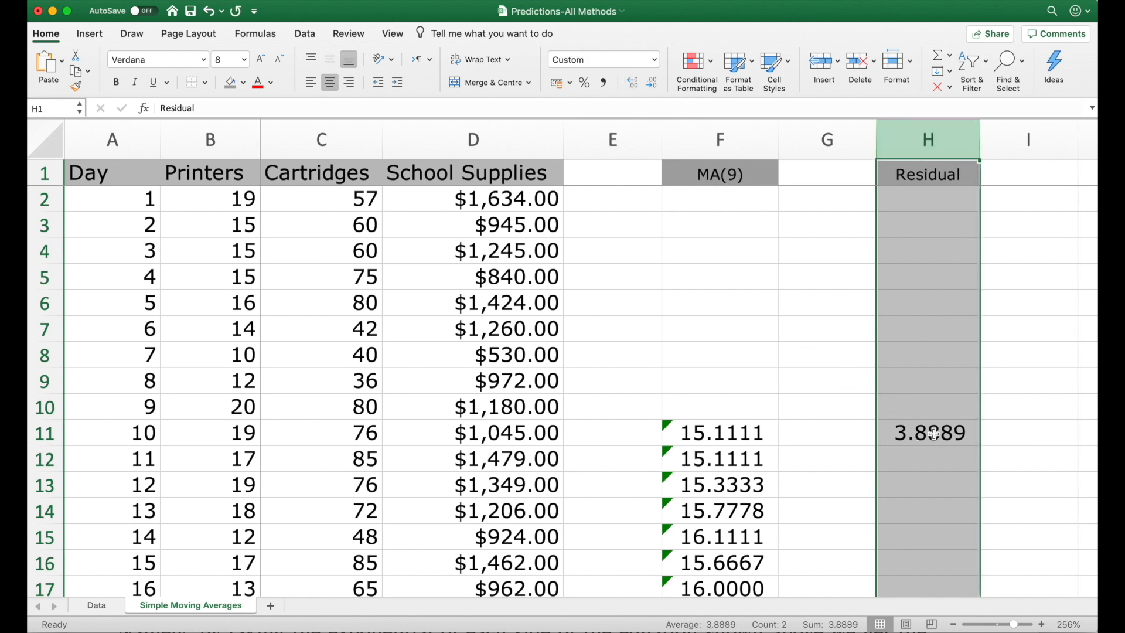
{"action": "left_click_drag", "start_coordinate": [982, 149], "coordinate": [977, 147]}
{"action": "left_click", "coordinate": [977, 147]}
Enter the column header "Residual^2" in cell I1
{"action": "left_click", "coordinate": [939, 420]}
{"action": "key", "text": "Up"}
{"action": "key", "text": "Up"}
{"action": "key", "text": "Up"}
{"action": "key", "text": "Up"}
{"action": "key", "text": "Up"}
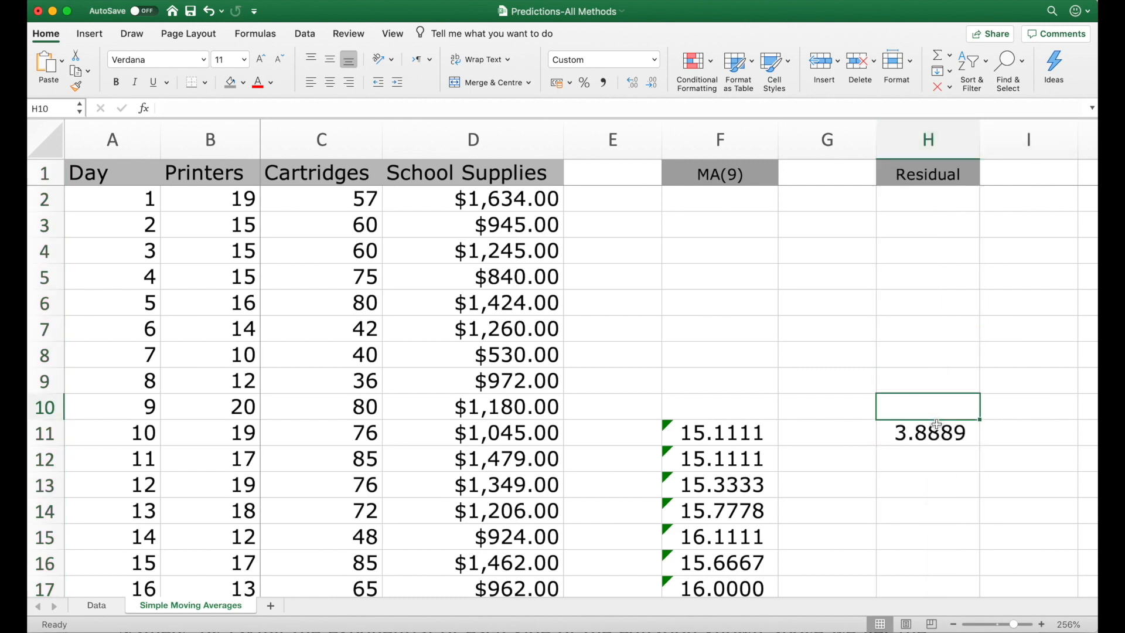
{"action": "key", "text": "Up"}
{"action": "key", "text": "Up"}
{"action": "key", "text": "Up"}
{"action": "key", "text": "Up"}
{"action": "key", "text": "Up"}
{"action": "key", "text": "Right"}
{"action": "type", "text": "Rsi"}
{"action": "key", "text": "BackSpace"}
{"action": "key", "text": "BackSpace"}
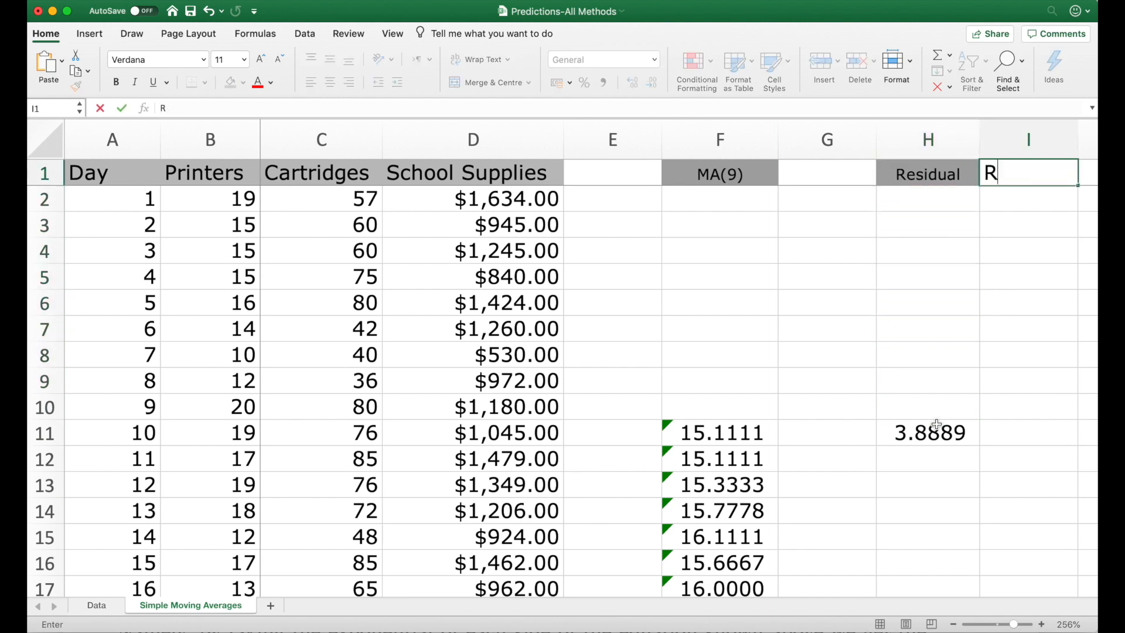
{"action": "type", "text": "esidual"}
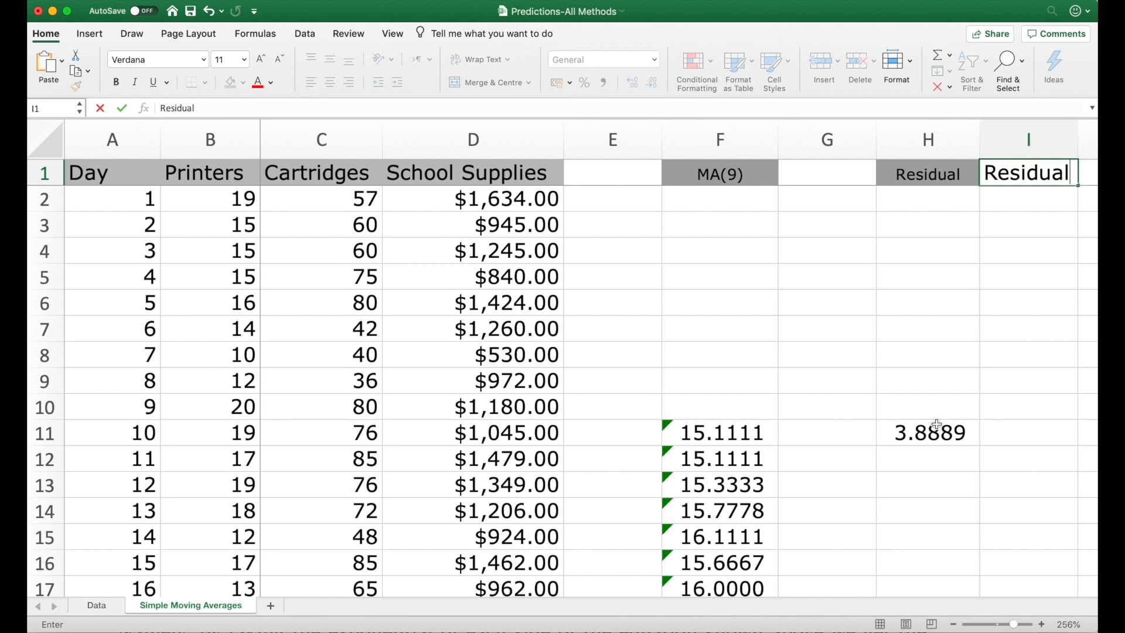
{"action": "type", "text": "^2"}
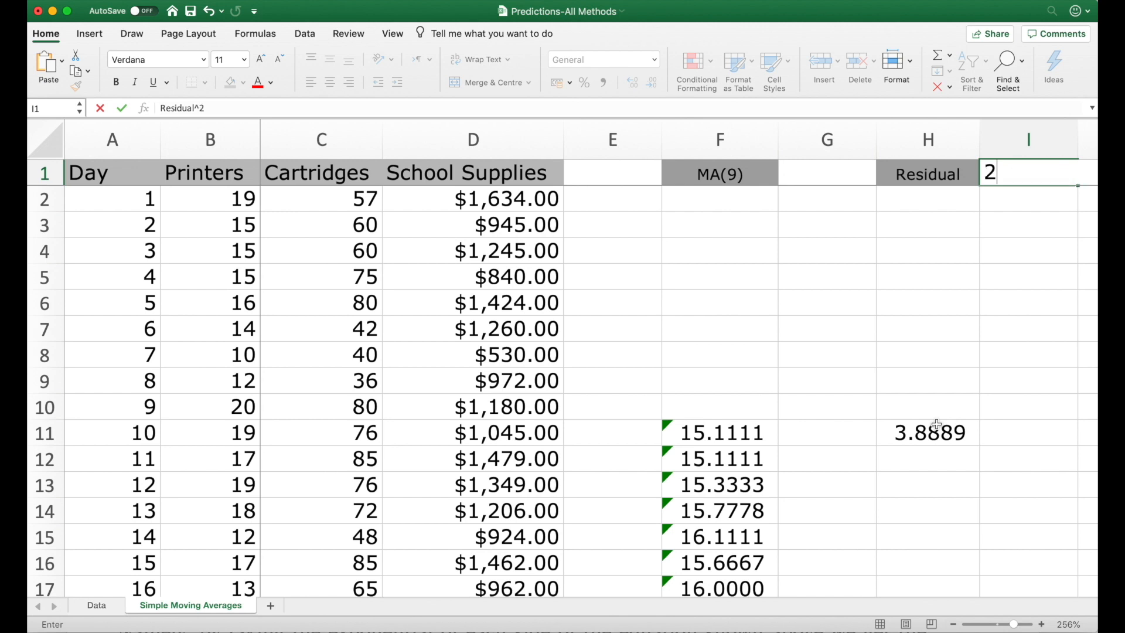
{"action": "key", "text": "Return"}
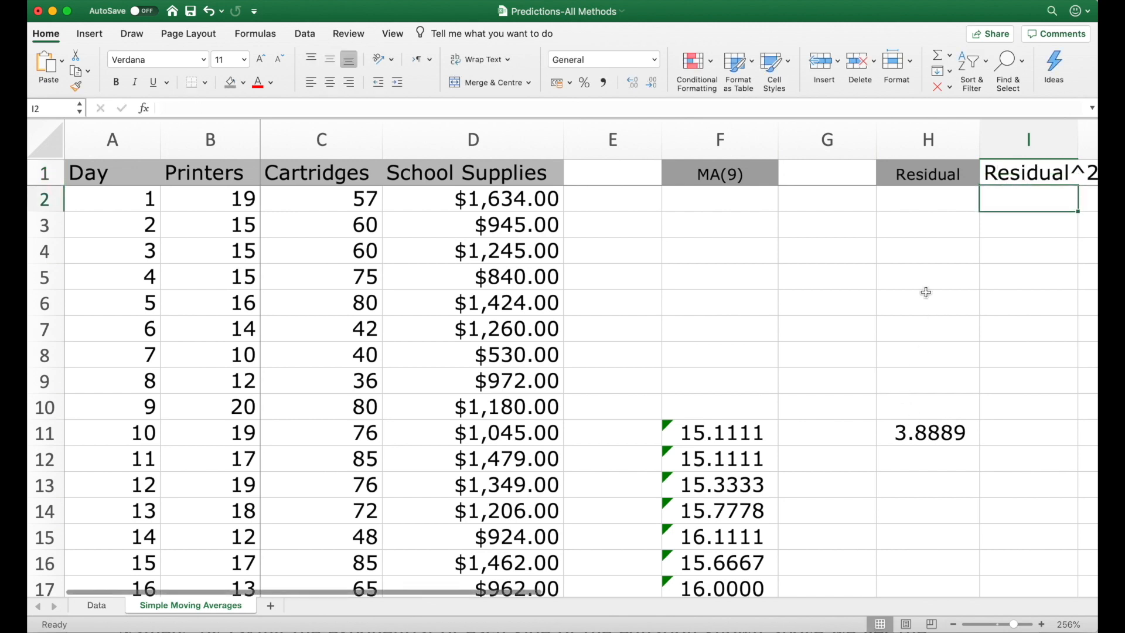
Copy the Residual header's formatting onto the Residual^2 header
{"action": "left_click", "coordinate": [936, 168]}
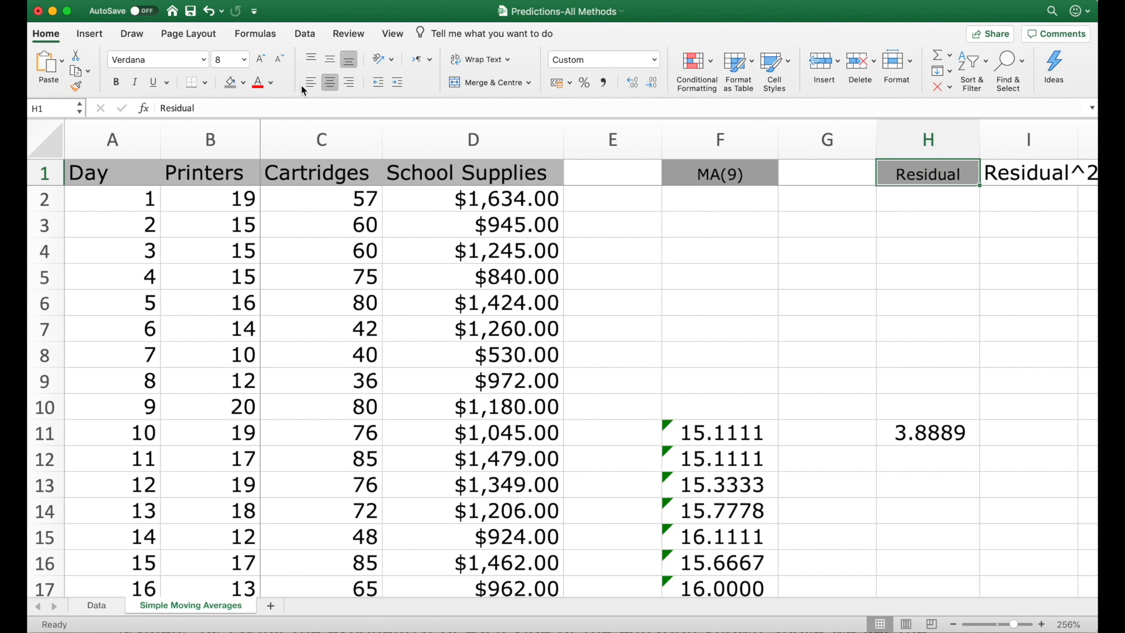
{"action": "left_click", "coordinate": [76, 88]}
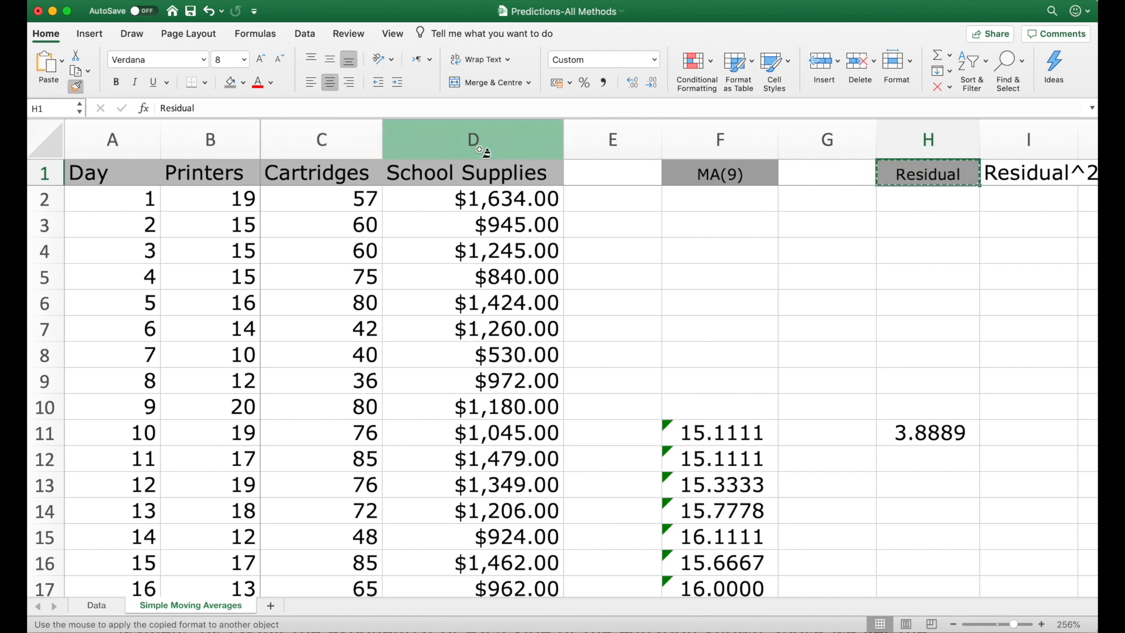
{"action": "left_click", "coordinate": [1013, 176]}
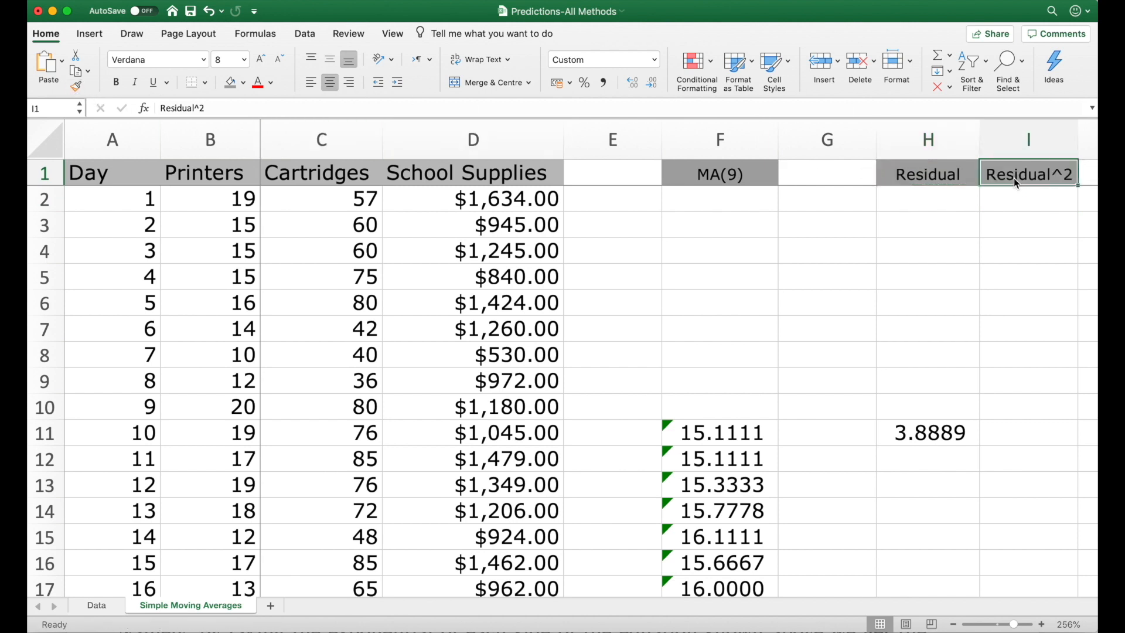
Enter the formula =H11^2 in cell I11 to square the first residual
{"action": "left_click", "coordinate": [998, 440]}
{"action": "type", "text": "="}
{"action": "key", "text": "Left"}
{"action": "type", "text": "^2"}
{"action": "key", "text": "Return"}
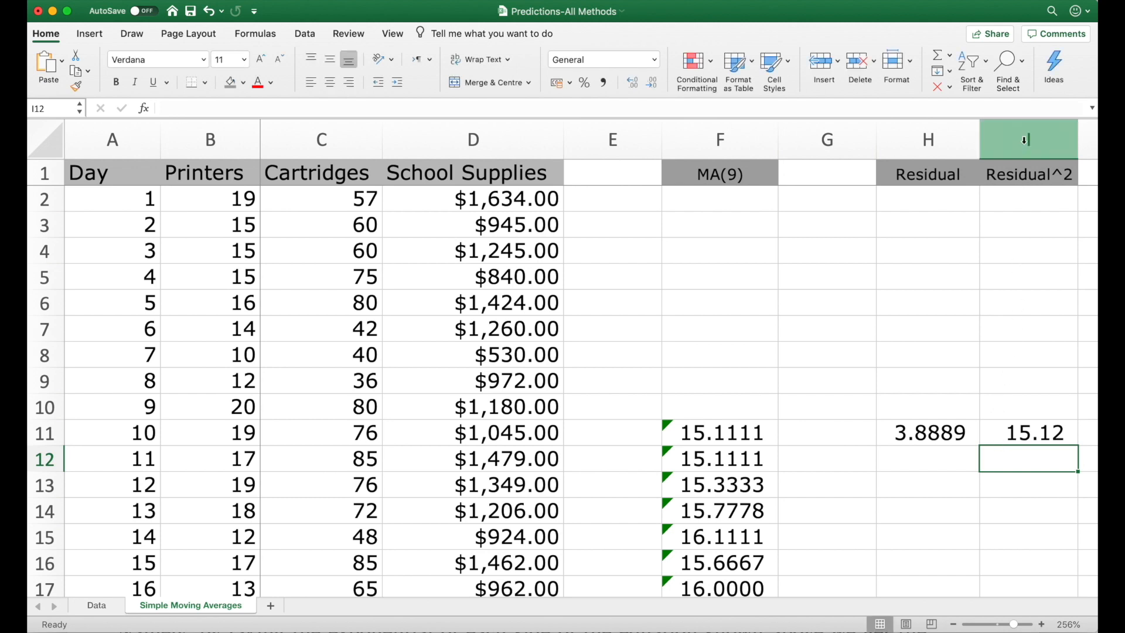
Show the values in column I with four decimal places and narrow the empty column G
{"action": "left_click", "coordinate": [1026, 139]}
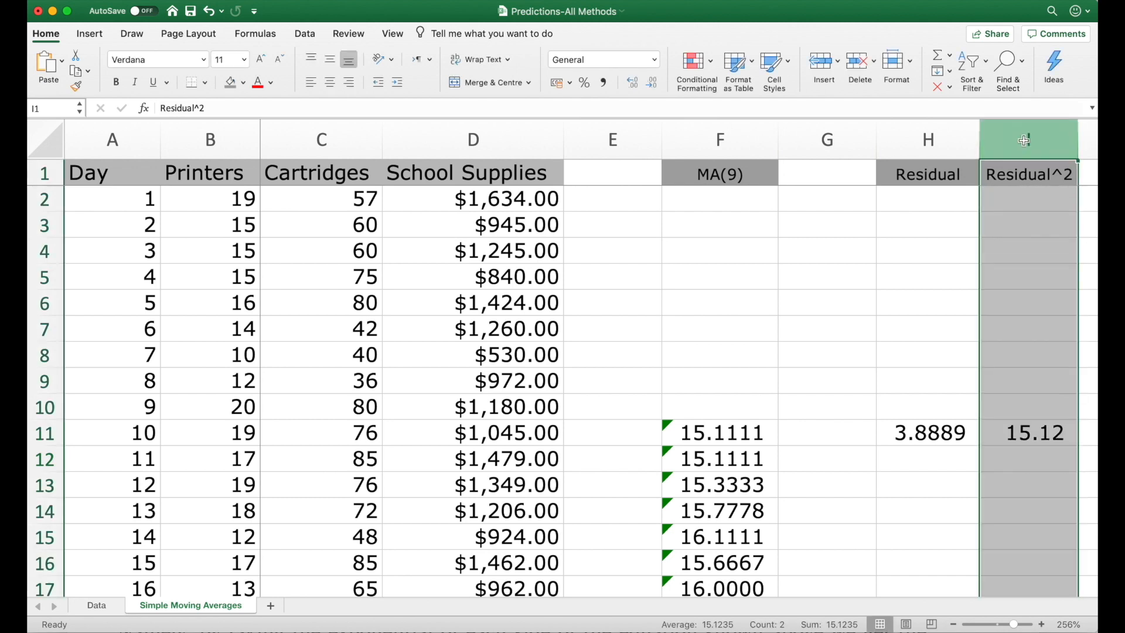
{"action": "left_click", "coordinate": [638, 80]}
{"action": "left_click", "coordinate": [656, 86]}
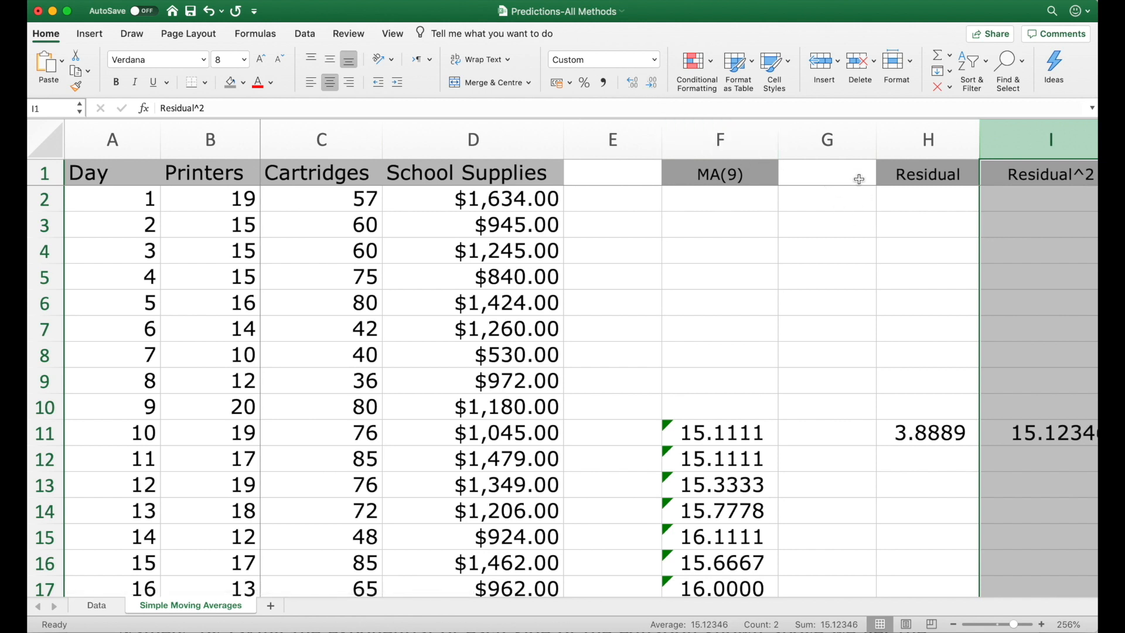
{"action": "left_click", "coordinate": [876, 150]}
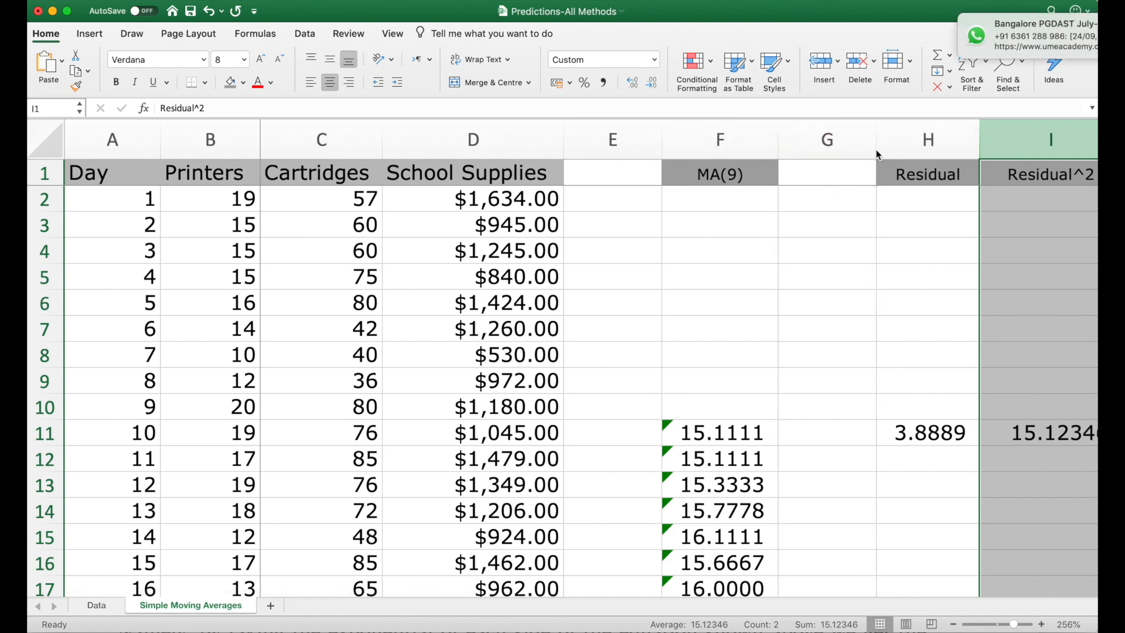
{"action": "left_click", "coordinate": [841, 171]}
{"action": "left_click", "coordinate": [873, 149]}
{"action": "left_click_drag", "start_coordinate": [873, 150], "coordinate": [814, 150]}
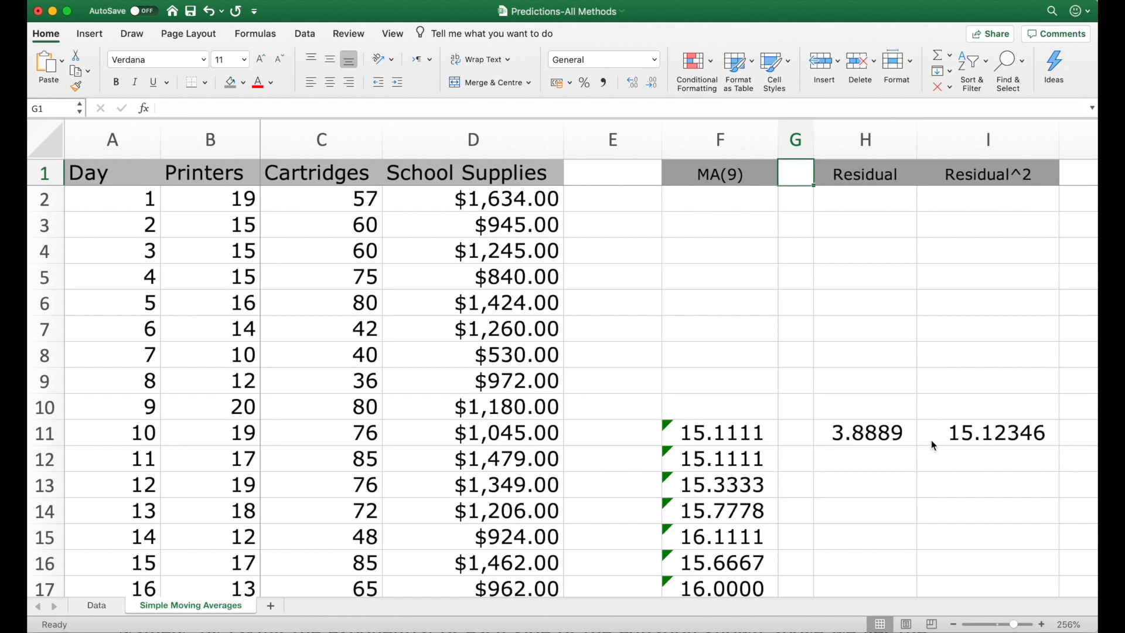
{"action": "left_click", "coordinate": [966, 140]}
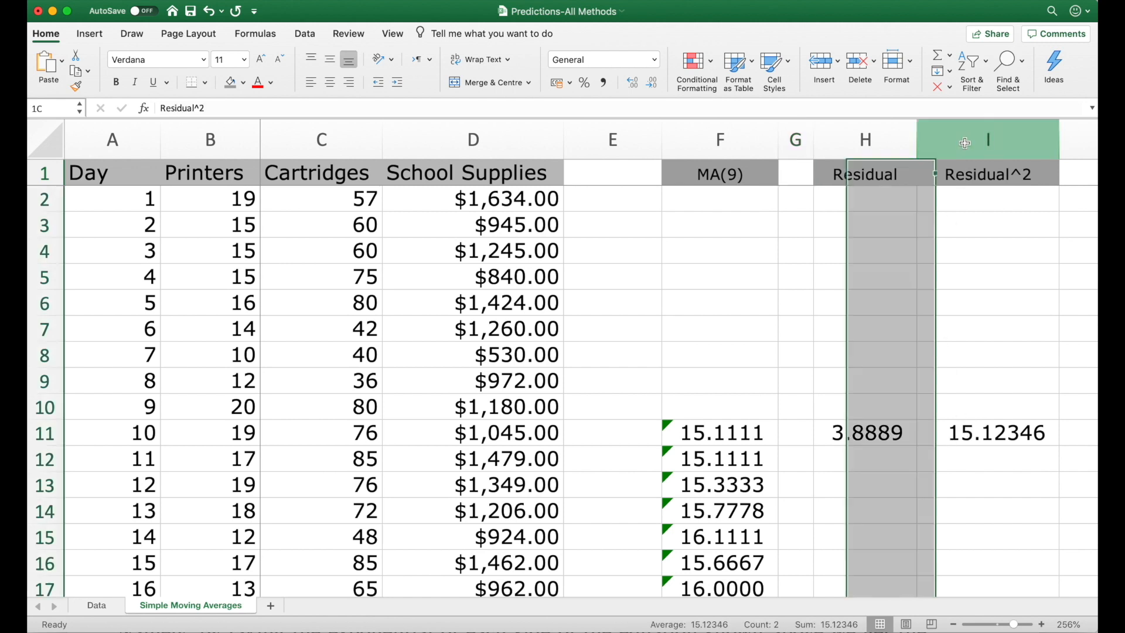
{"action": "left_click", "coordinate": [652, 87]}
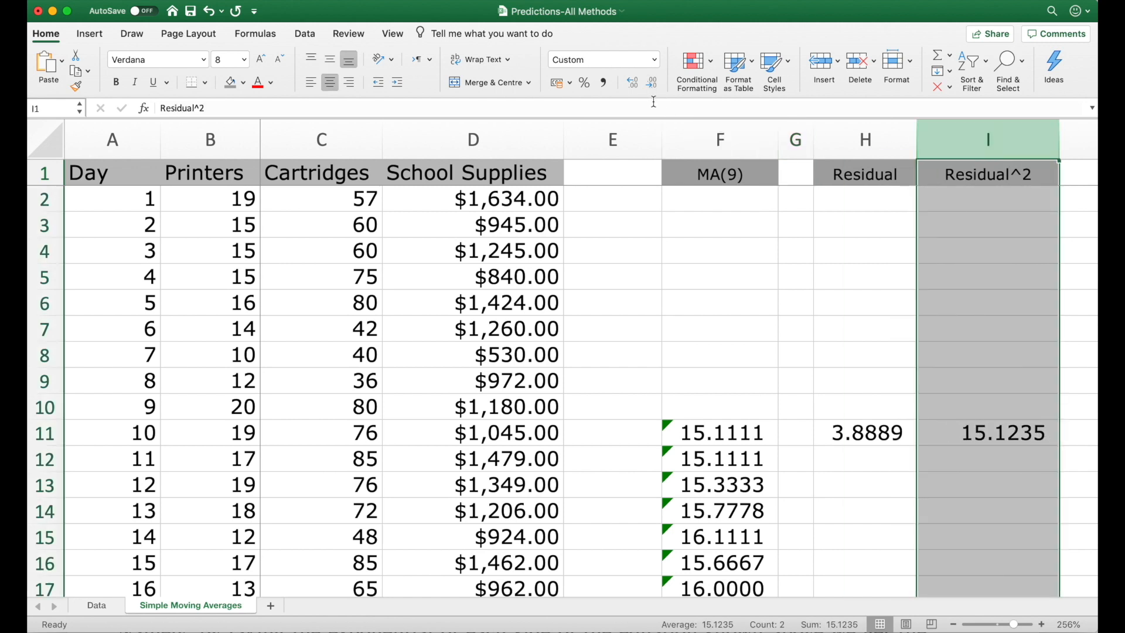
Copy the residual and squared residual formulas from H11:I11 down through row 76 and widen column H slightly
{"action": "left_click", "coordinate": [858, 432]}
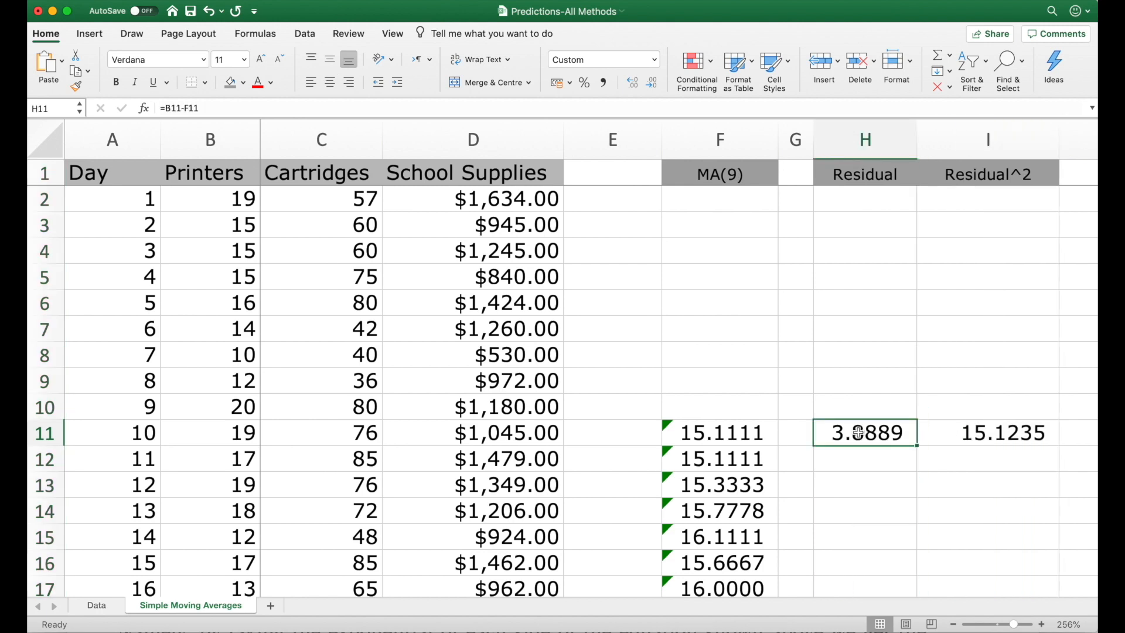
{"action": "key", "text": "shift+Right"}
{"action": "key", "text": "super+c"}
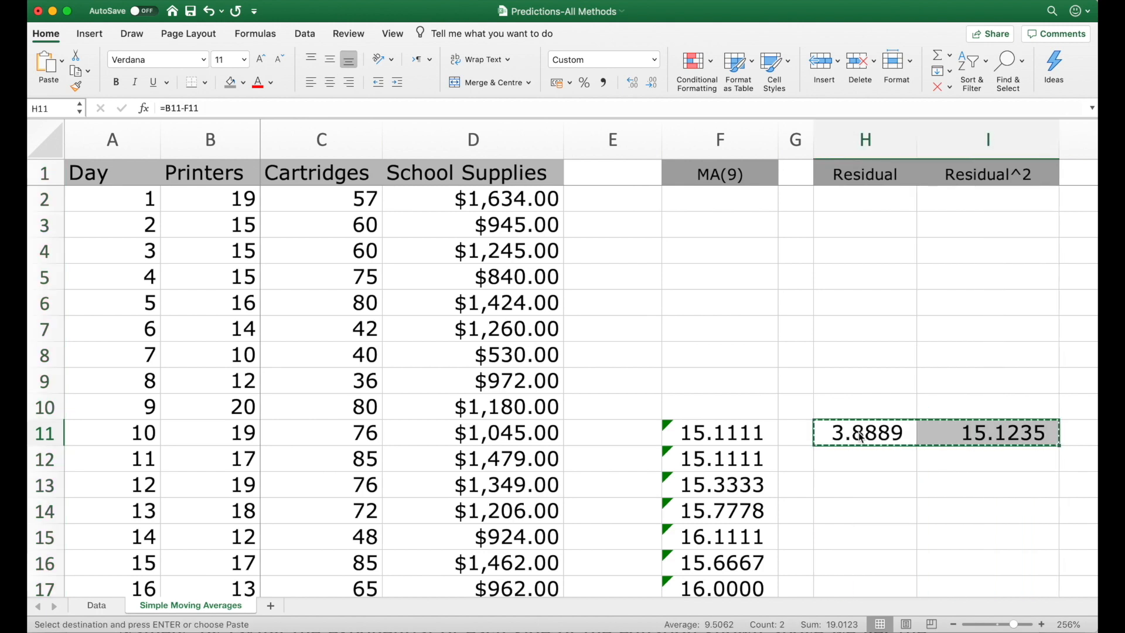
{"action": "key", "text": "Left"}
{"action": "key", "text": "Left"}
{"action": "key", "text": "super+Down"}
{"action": "key", "text": "Right"}
{"action": "key", "text": "Right"}
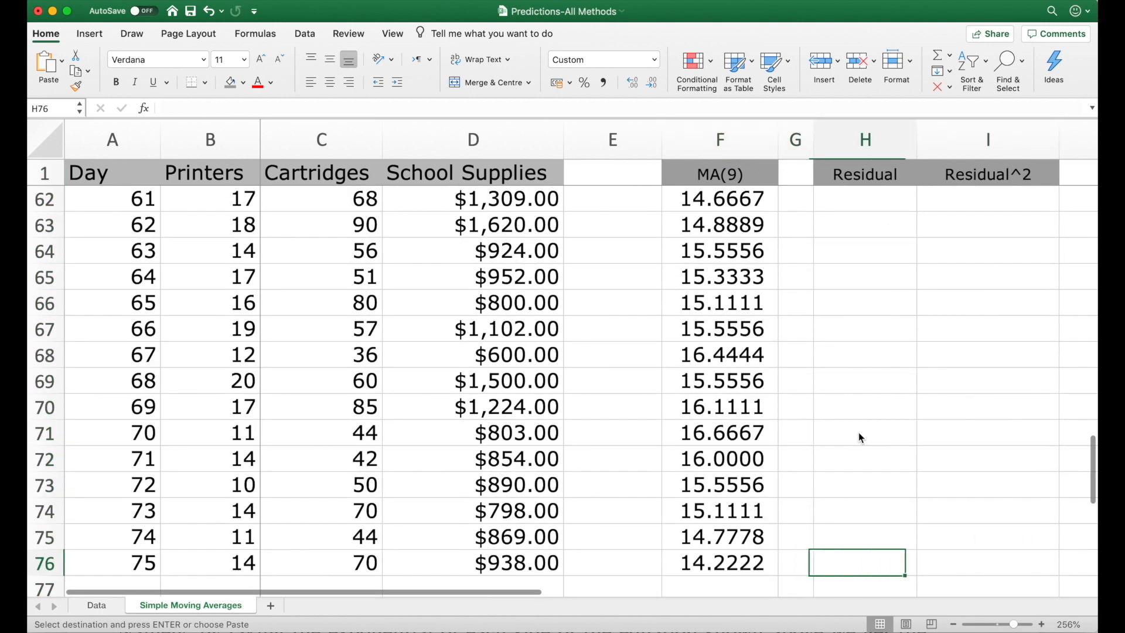
{"action": "key", "text": "shift+Right"}
{"action": "key", "text": "shift+super+Up"}
{"action": "key", "text": "shift+Down"}
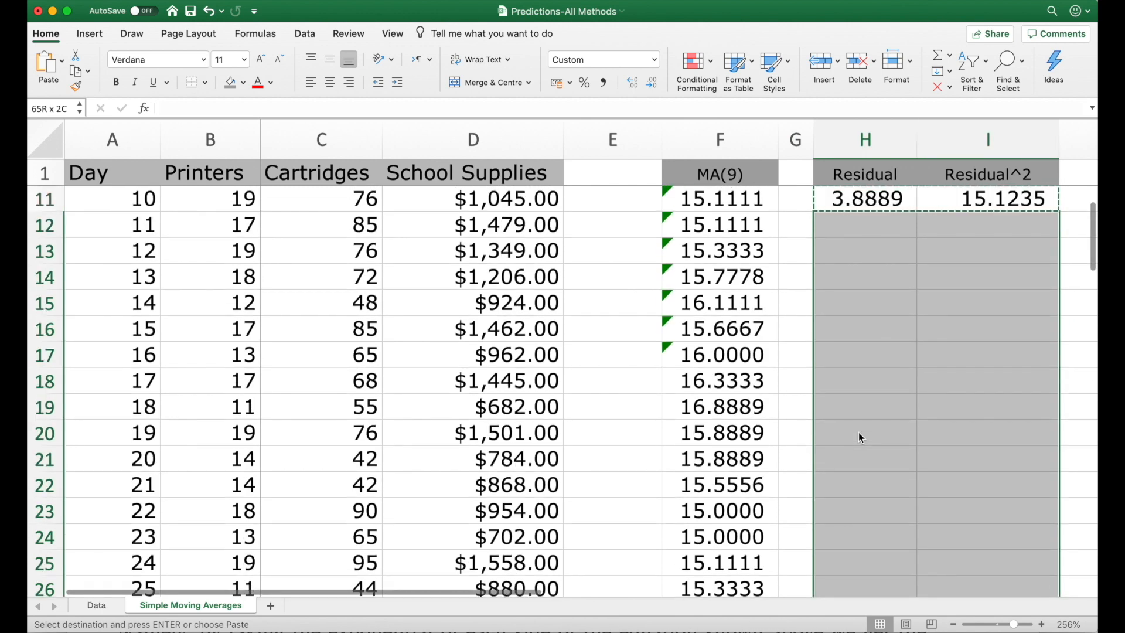
{"action": "key", "text": "Return"}
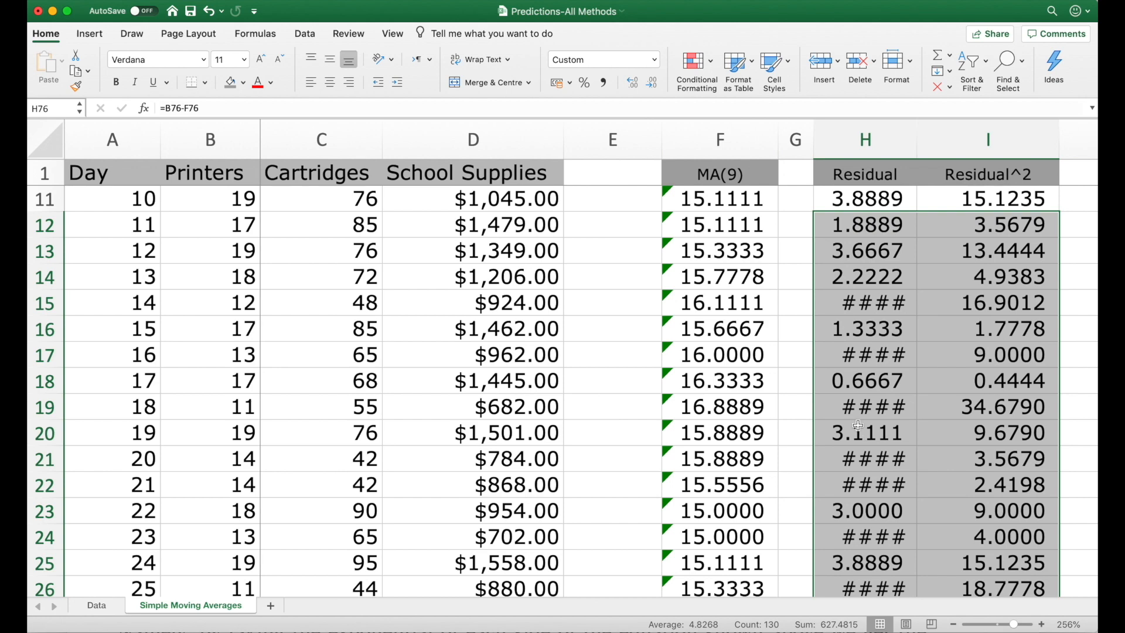
{"action": "left_click_drag", "start_coordinate": [914, 135], "coordinate": [926, 136]}
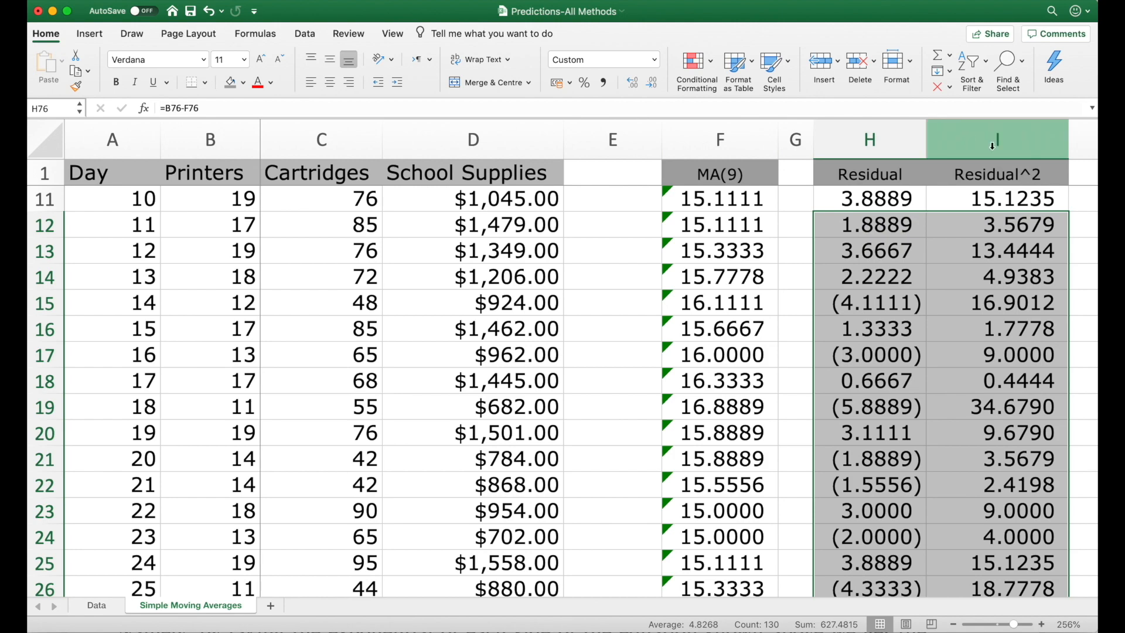
Enter the label "ssresid" in cell H78, below the residuals
{"action": "scroll", "coordinate": [971, 265], "scroll_direction": "down", "scroll_amount": 19}
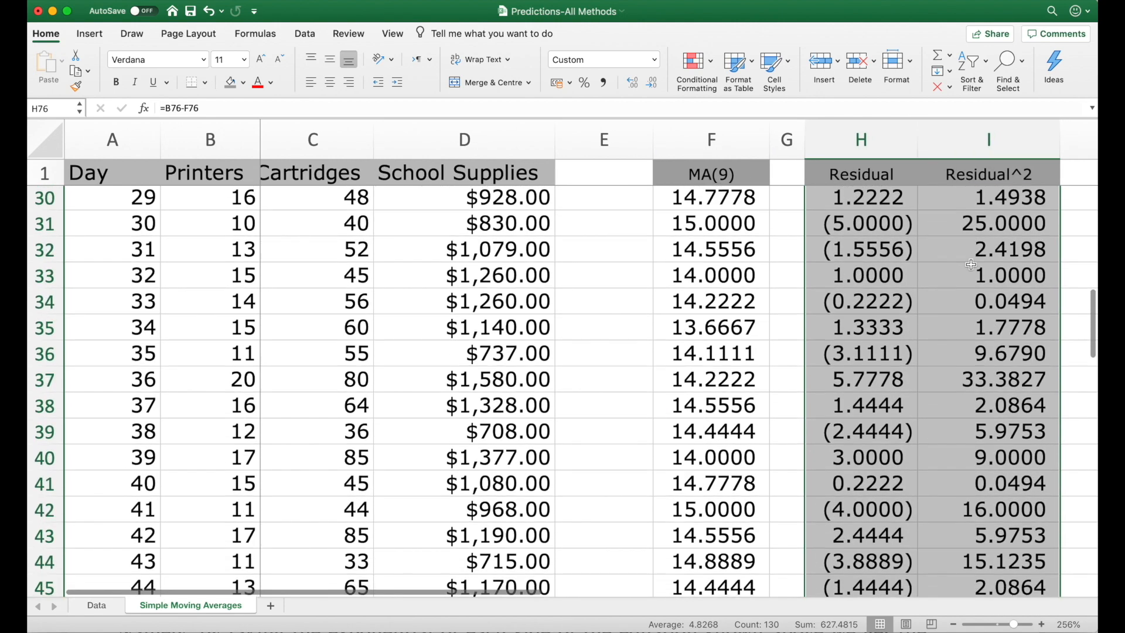
{"action": "scroll", "coordinate": [971, 264], "scroll_direction": "down", "scroll_amount": 1}
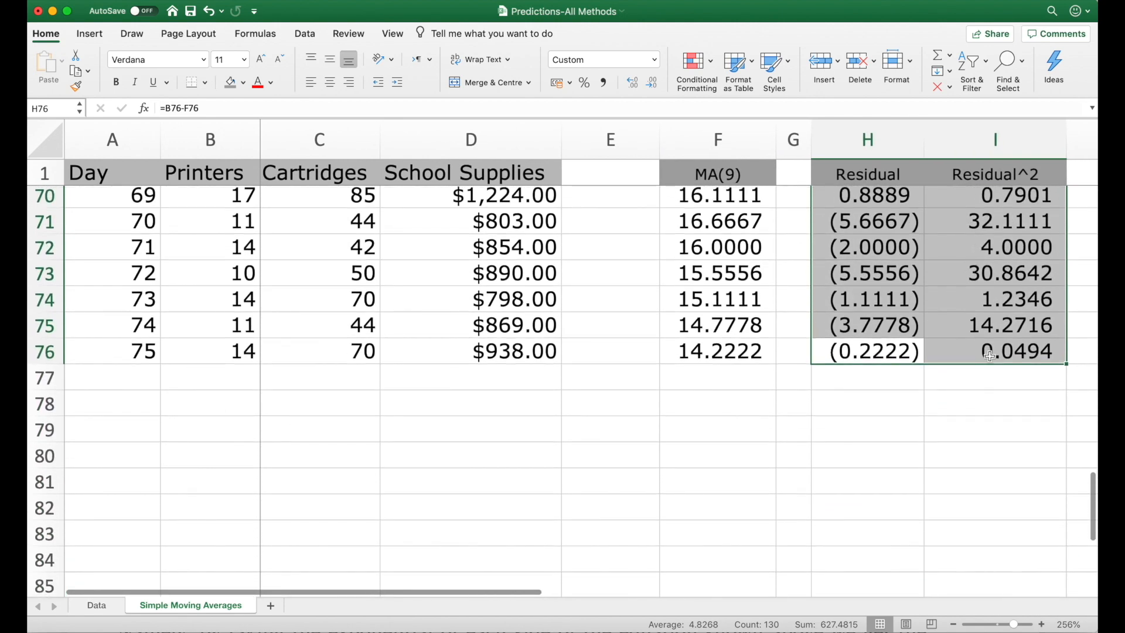
{"action": "left_click", "coordinate": [977, 409]}
{"action": "key", "text": "Left"}
{"action": "type", "text": "ssresid"}
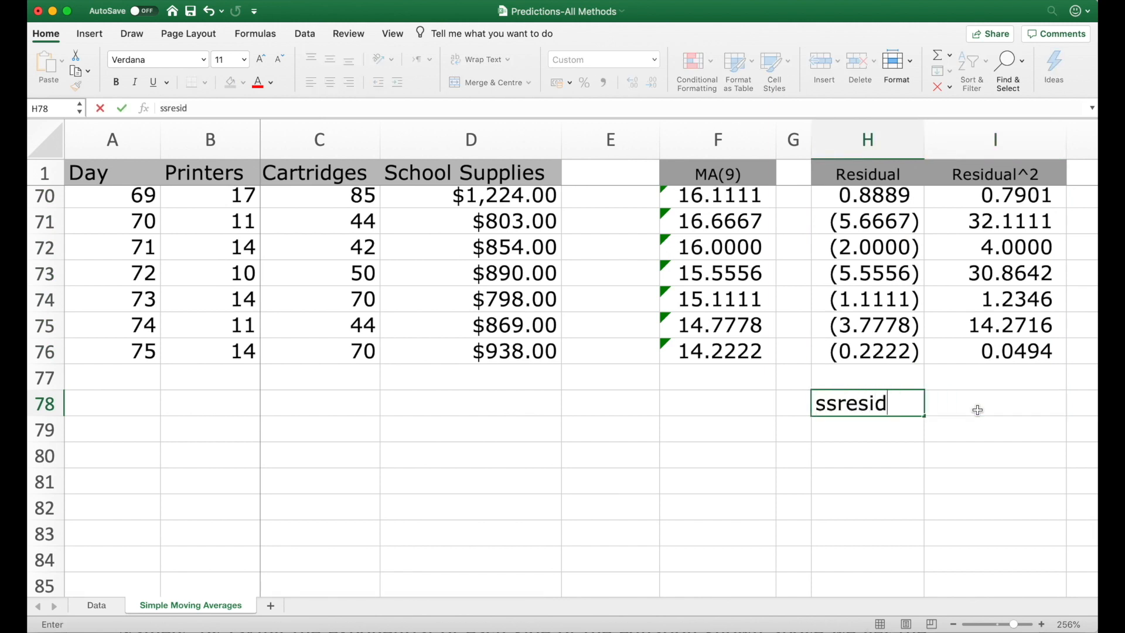
{"action": "key", "text": "Tab"}
Sum the squared residuals I11:I76 in cell I78 with the SUM function
{"action": "type", "text": "="}
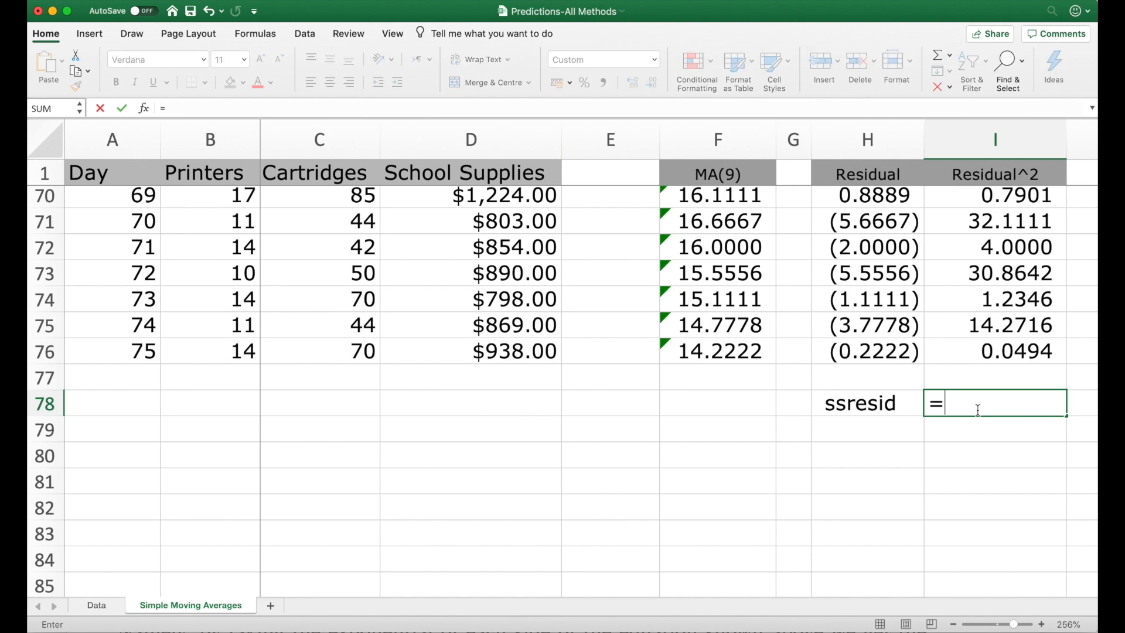
{"action": "type", "text": "sum("}
{"action": "key", "text": "Up"}
{"action": "key", "text": "Up"}
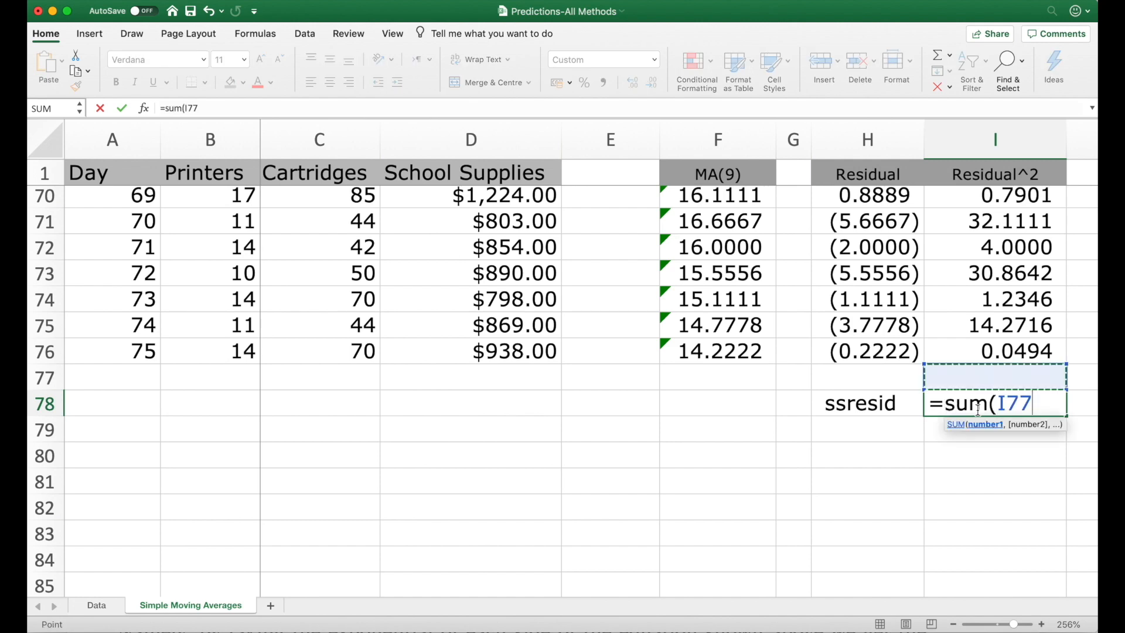
{"action": "key", "text": "ctrl+shift+Up"}
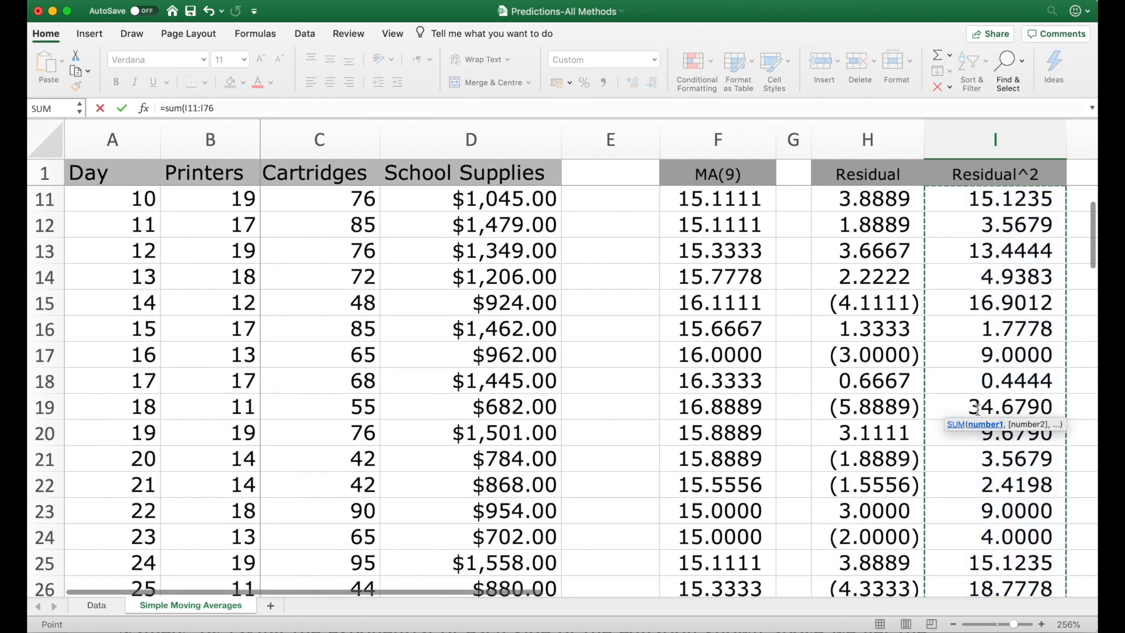
{"action": "key", "text": "Return"}
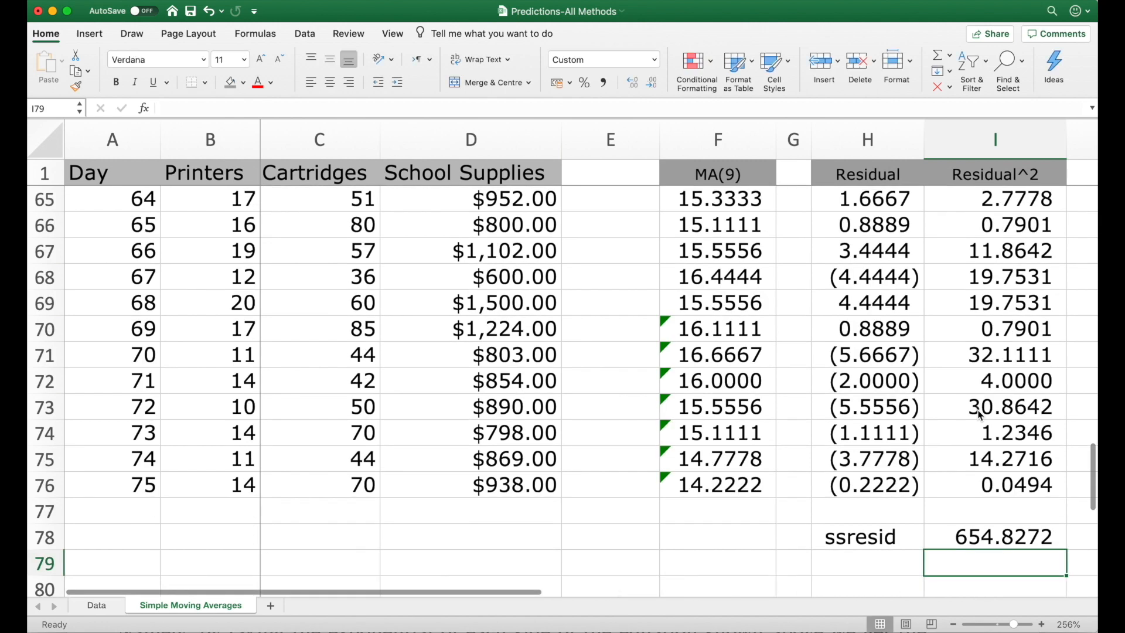
{"action": "key", "text": "Up"}
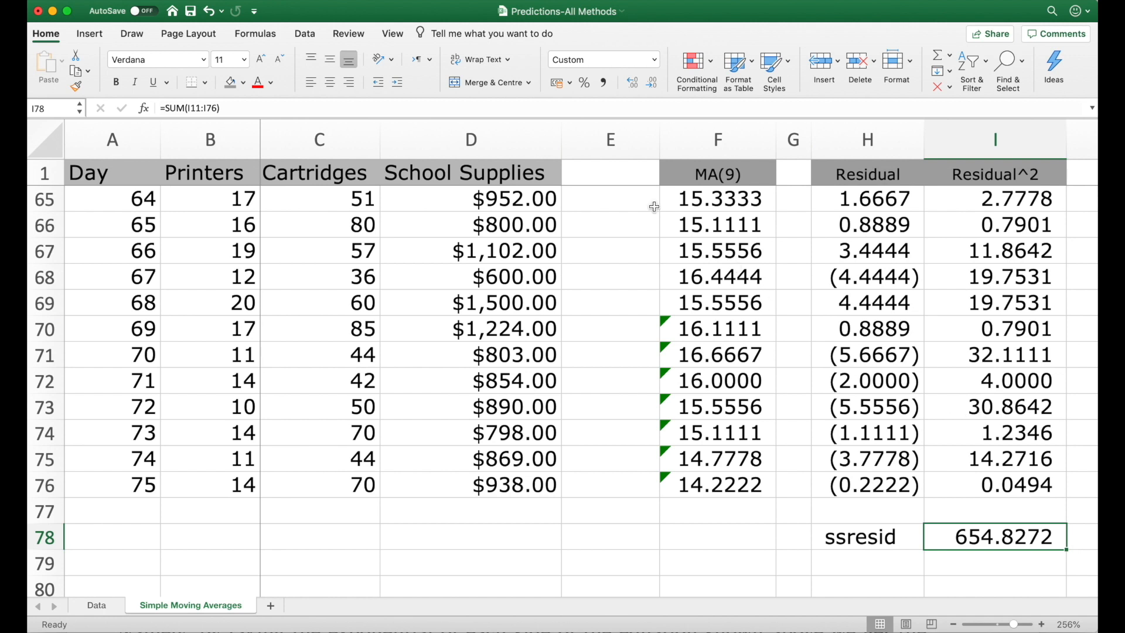
Circle the sum of squared residuals in cell I78 with the blue pen and turn drawing off
{"action": "left_click", "coordinate": [131, 33]}
{"action": "left_click", "coordinate": [285, 69]}
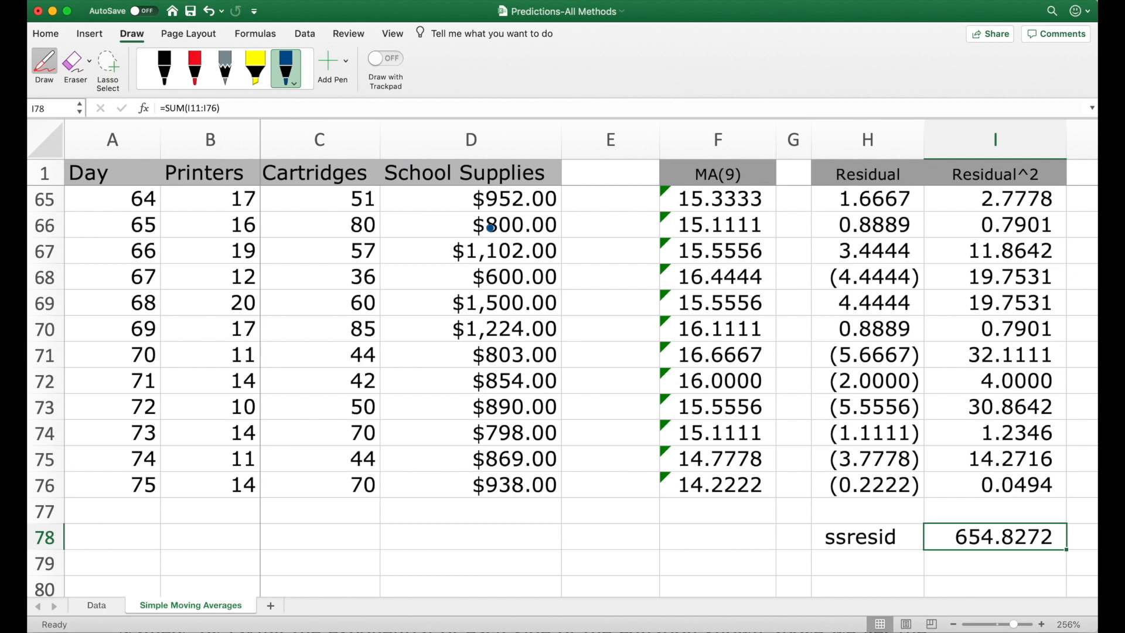
{"action": "mouse_move", "coordinate": [1072, 514]}
{"action": "left_mouse_down"}
{"action": "mouse_move", "coordinate": [943, 500]}
{"action": "mouse_move", "coordinate": [916, 532]}
{"action": "mouse_move", "coordinate": [958, 583]}
{"action": "mouse_move", "coordinate": [1033, 570]}
{"action": "mouse_move", "coordinate": [1075, 546]}
{"action": "left_mouse_up"}
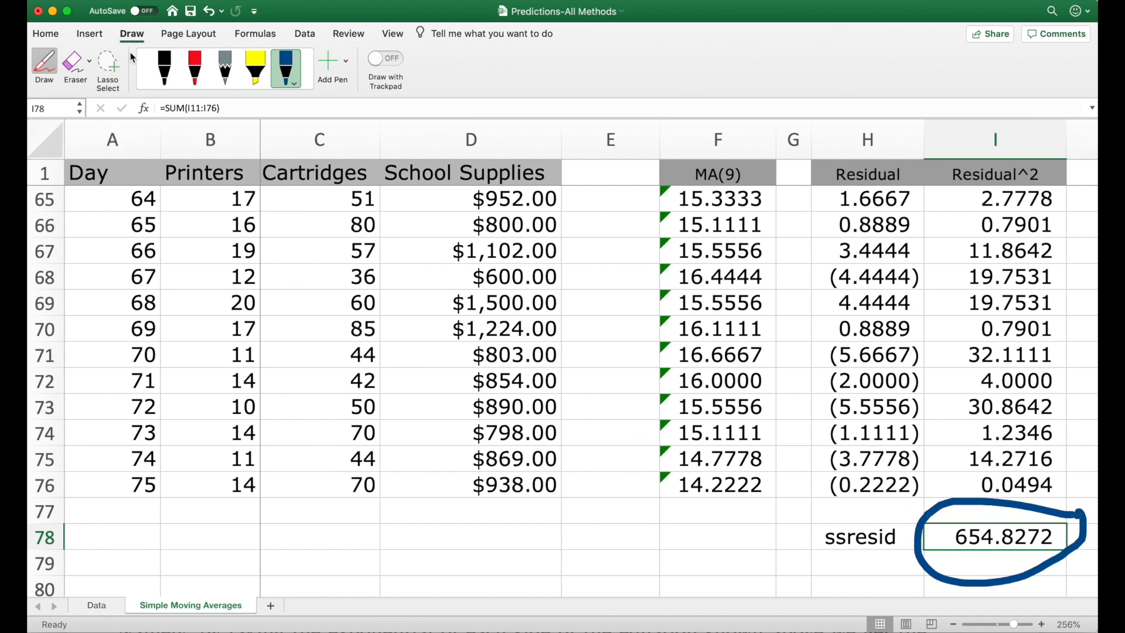
{"action": "left_click", "coordinate": [121, 0]}
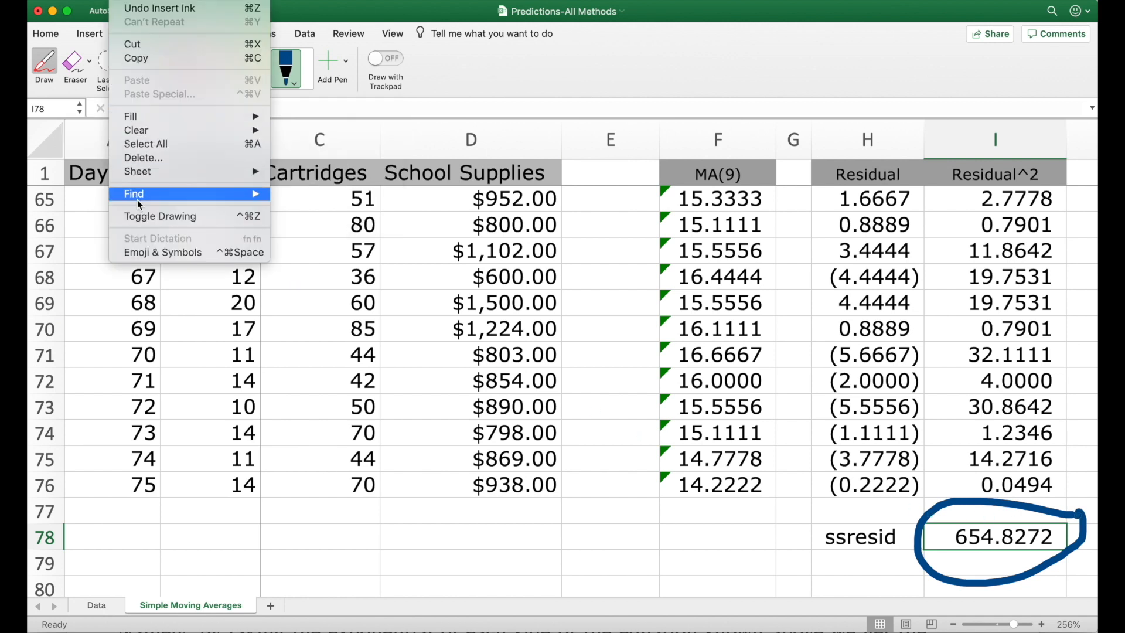
{"action": "left_click", "coordinate": [139, 218]}
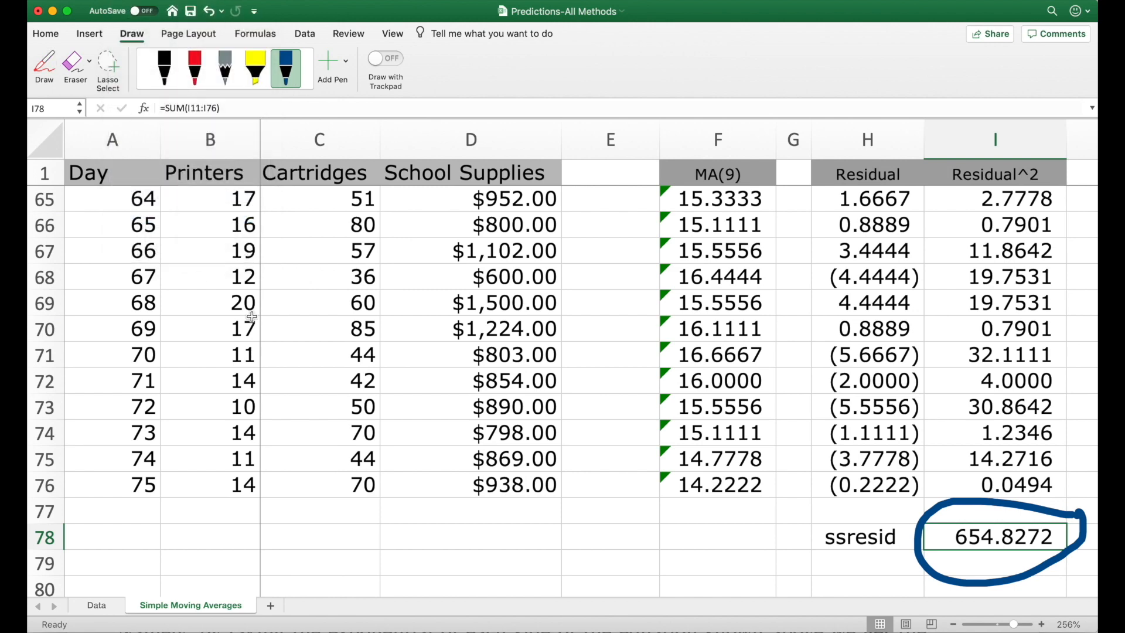
{"action": "left_click", "coordinate": [618, 537]}
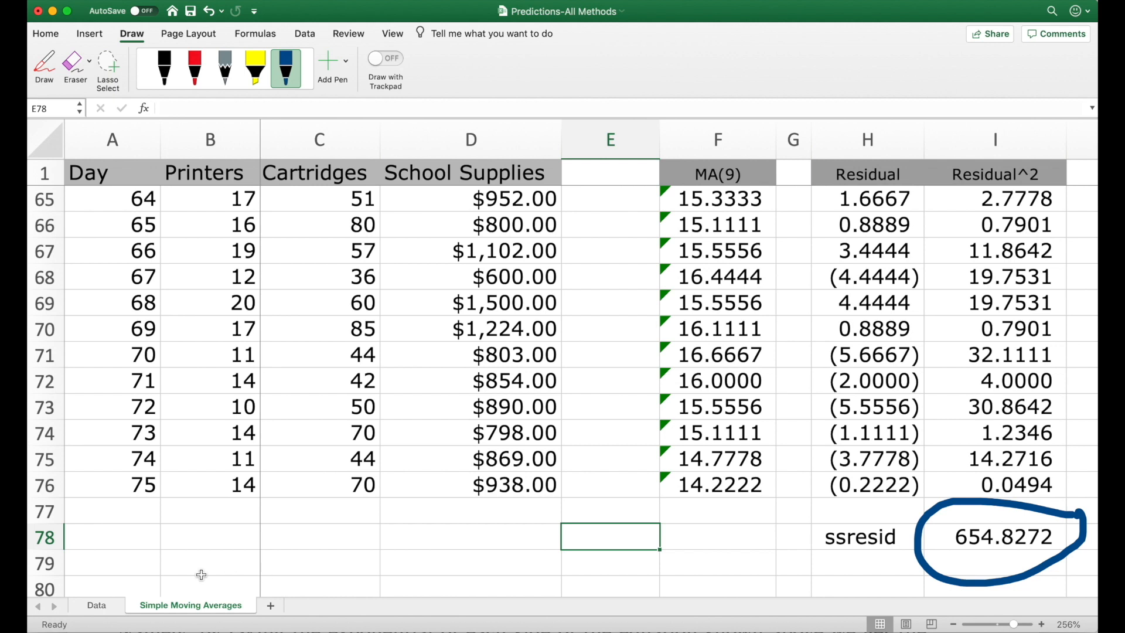
Enter the heading "SUMMARY" in cell G1 of the Data sheet and make it bold and underlined
{"action": "left_click", "coordinate": [94, 604]}
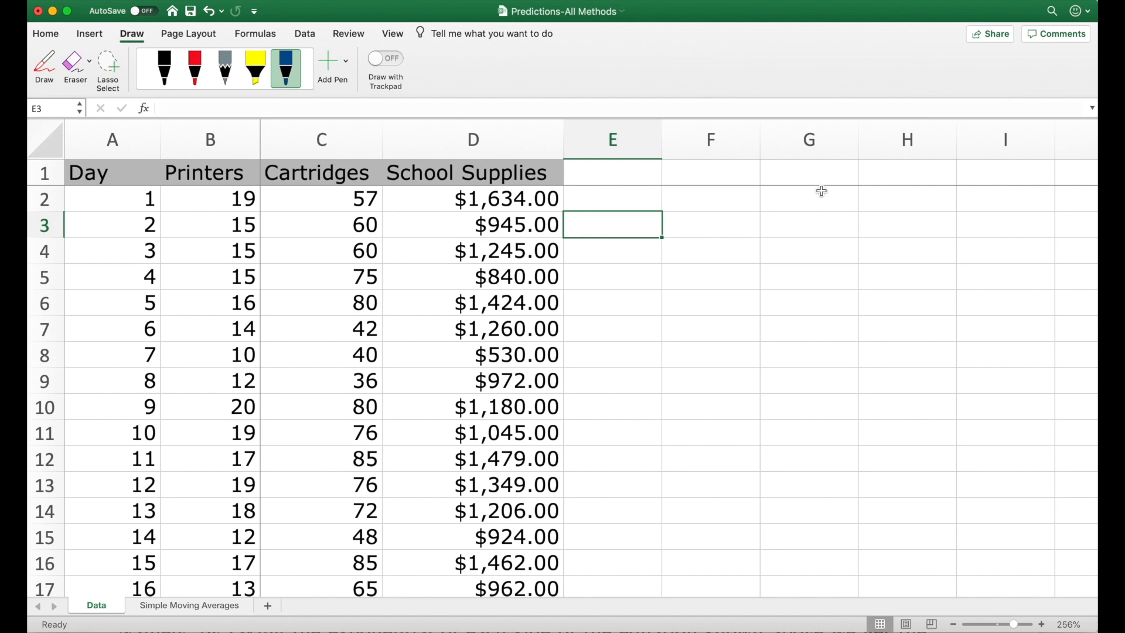
{"action": "left_click", "coordinate": [788, 173]}
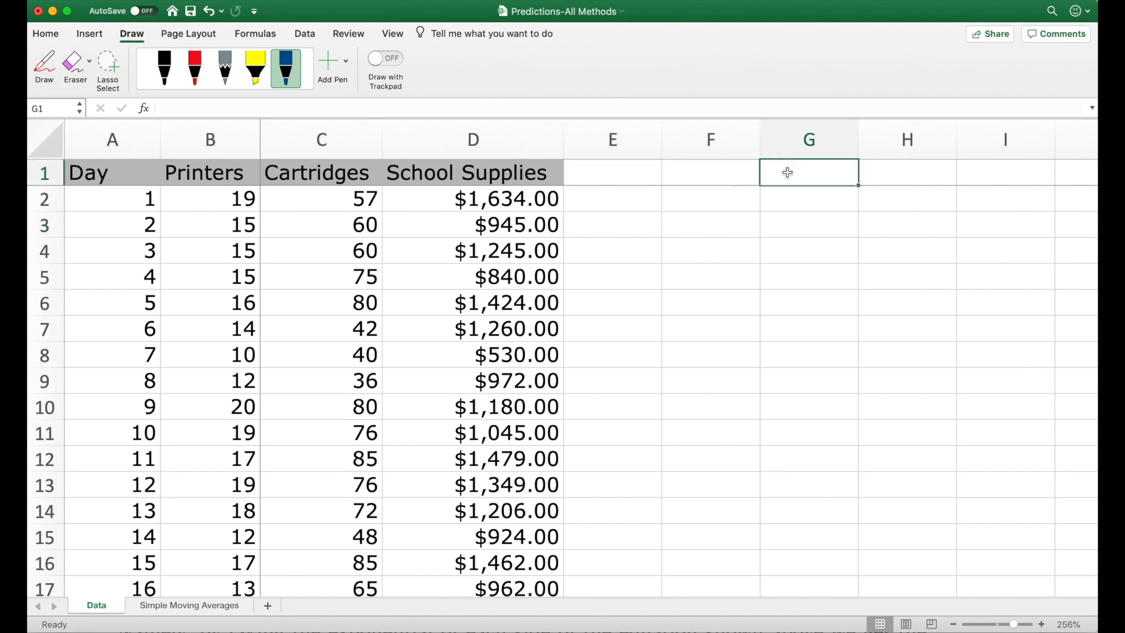
{"action": "type", "text": "SUMMARY"}
{"action": "key", "text": "Return"}
{"action": "left_click", "coordinate": [788, 173]}
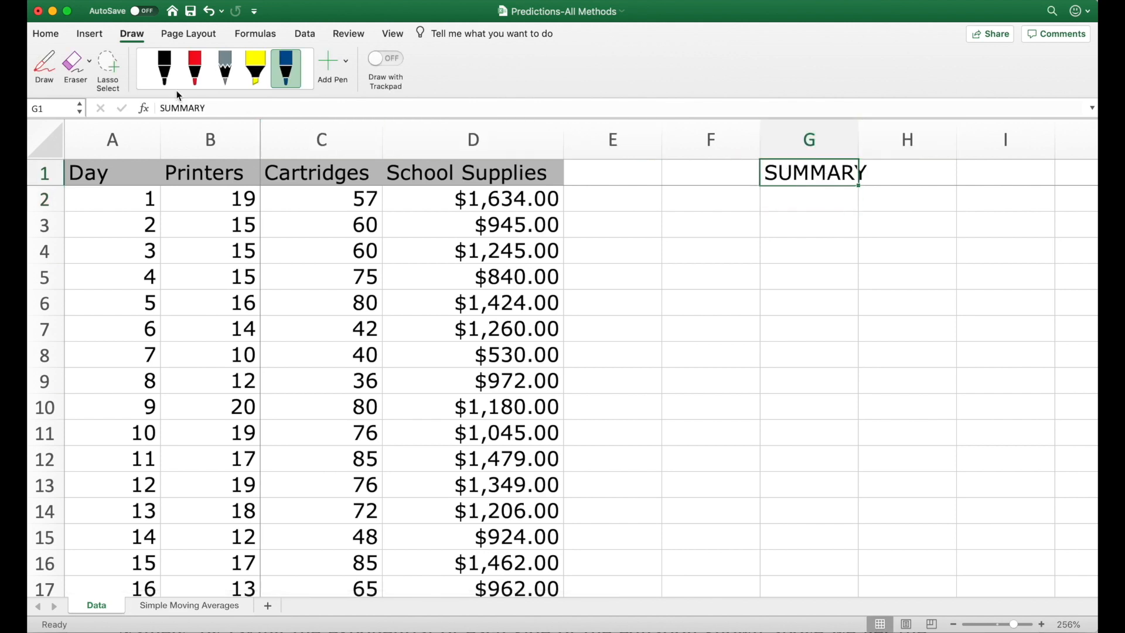
{"action": "left_click", "coordinate": [58, 32]}
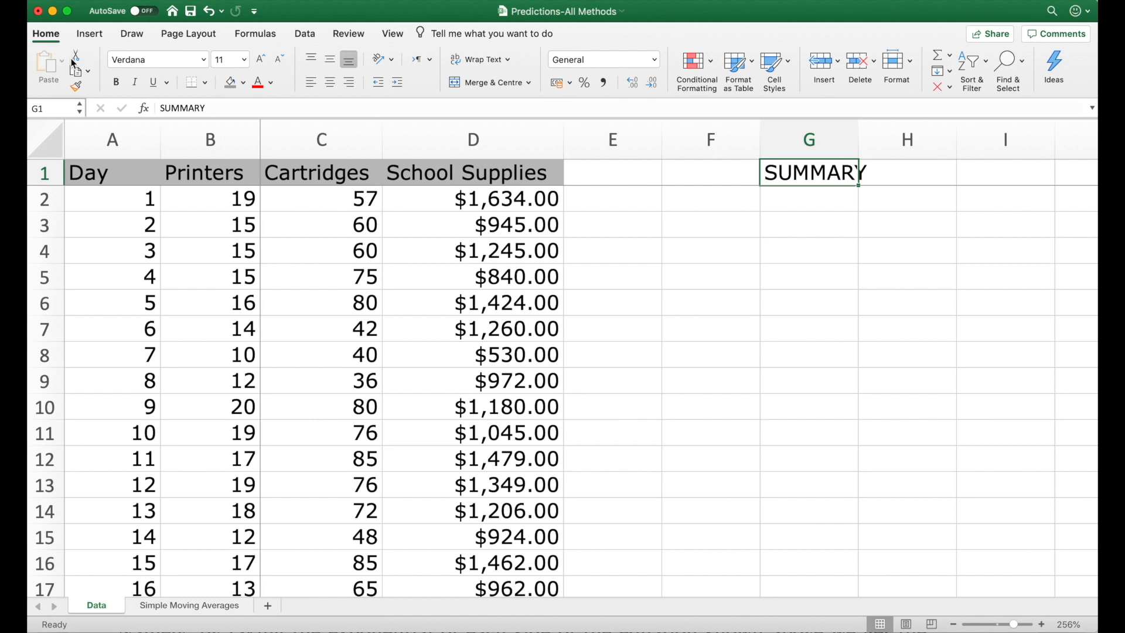
{"action": "left_click", "coordinate": [116, 82]}
{"action": "left_click", "coordinate": [153, 82]}
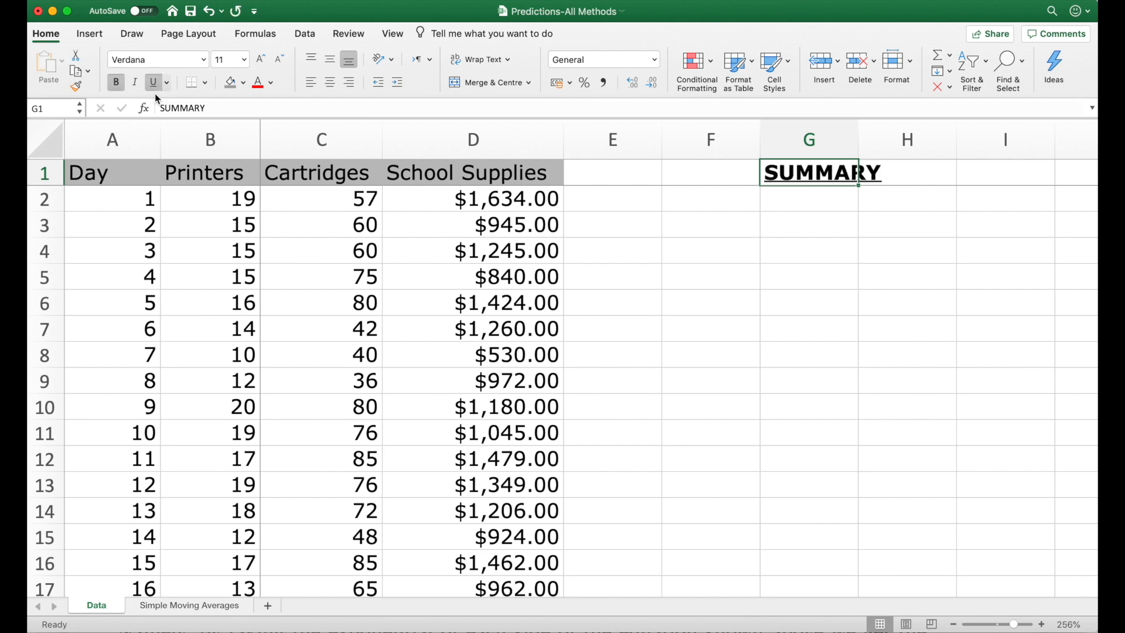
Enter the summary table headers "Method", "ssresid" and "R-squared" in cells G3:I3
{"action": "left_click", "coordinate": [763, 226]}
{"action": "type", "text": "Method"}
{"action": "key", "text": "Tab"}
{"action": "type", "text": "ssresid"}
{"action": "key", "text": "Tab"}
{"action": "type", "text": "r-"}
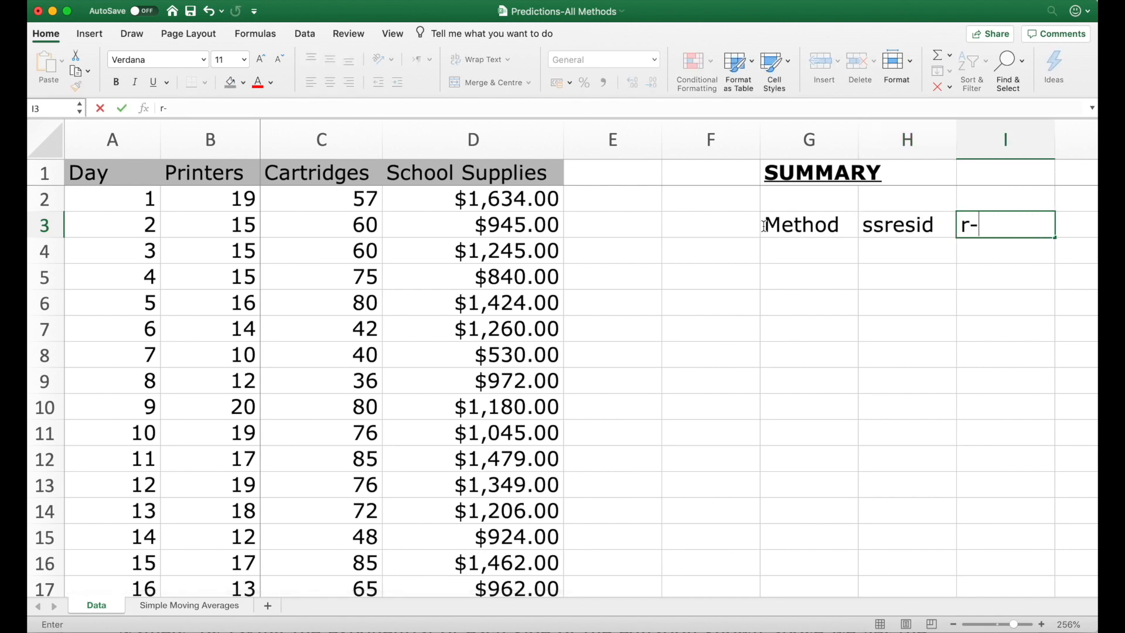
{"action": "key", "text": "BackSpace"}
{"action": "key", "text": "BackSpace"}
{"action": "type", "text": "R-squared"}
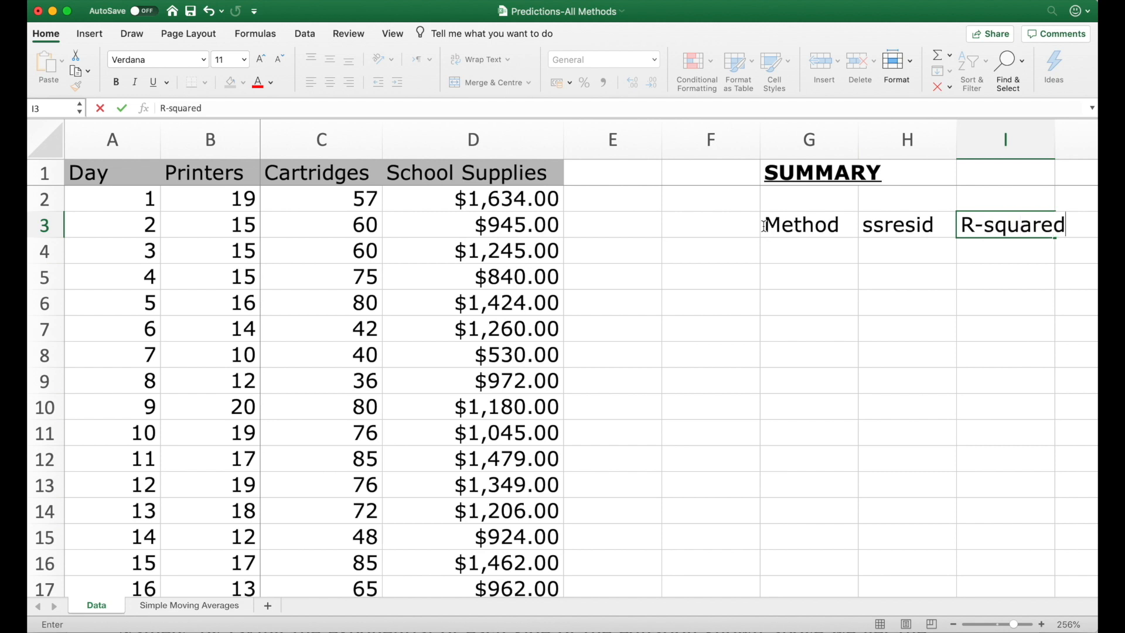
{"action": "key", "text": "Return"}
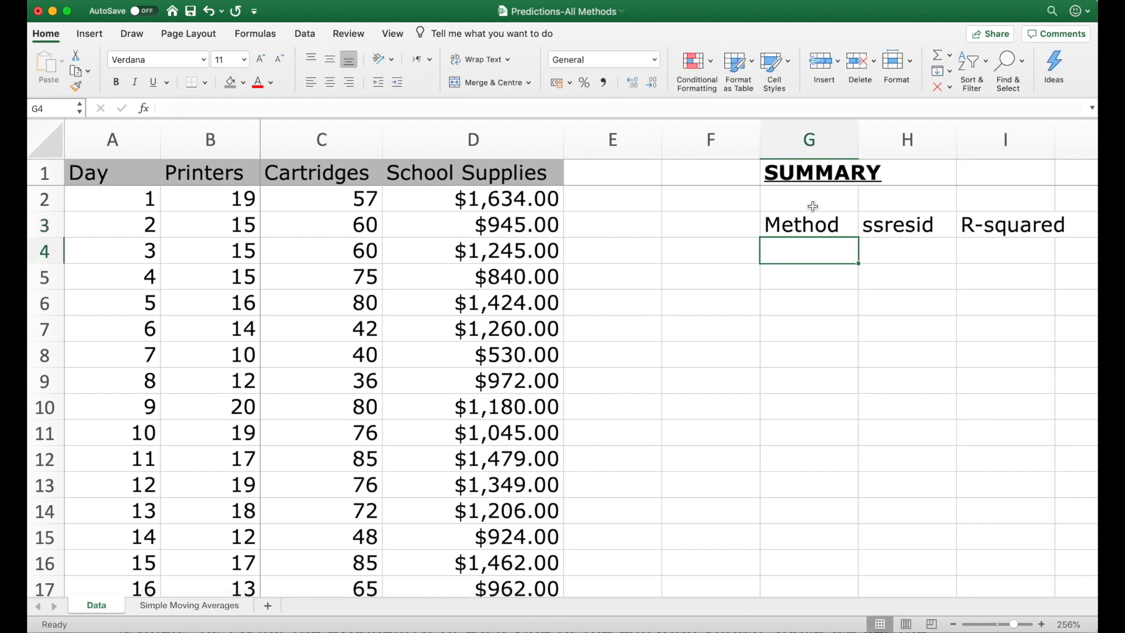
Delete the empty column F to the left of the summary table
{"action": "left_click", "coordinate": [726, 151]}
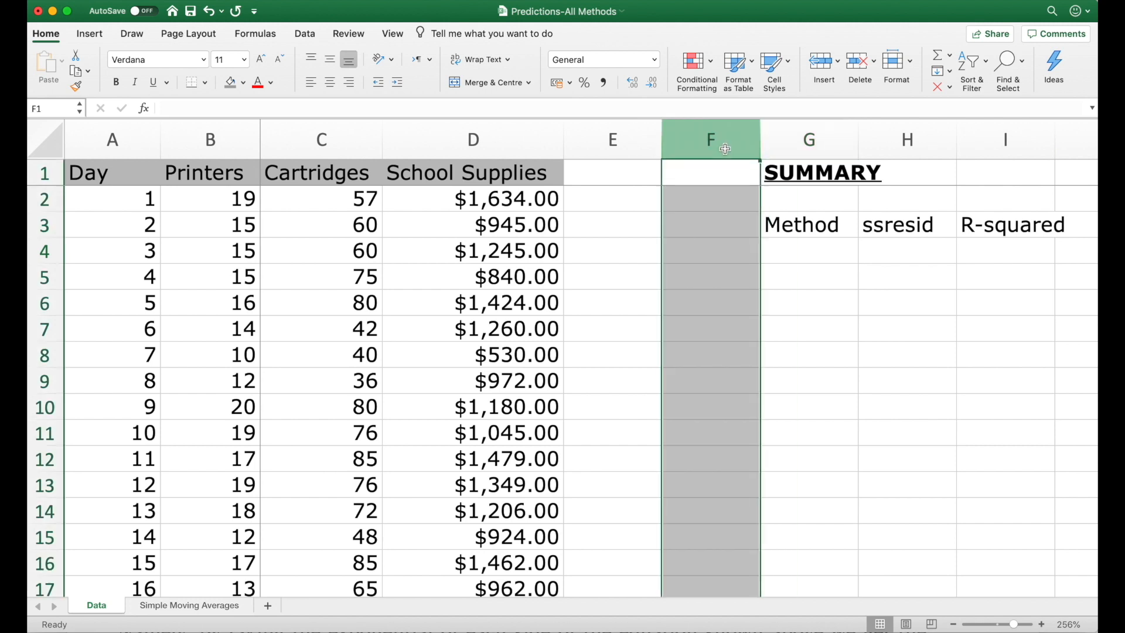
{"action": "right_click", "coordinate": [726, 151]}
{"action": "left_click", "coordinate": [765, 238]}
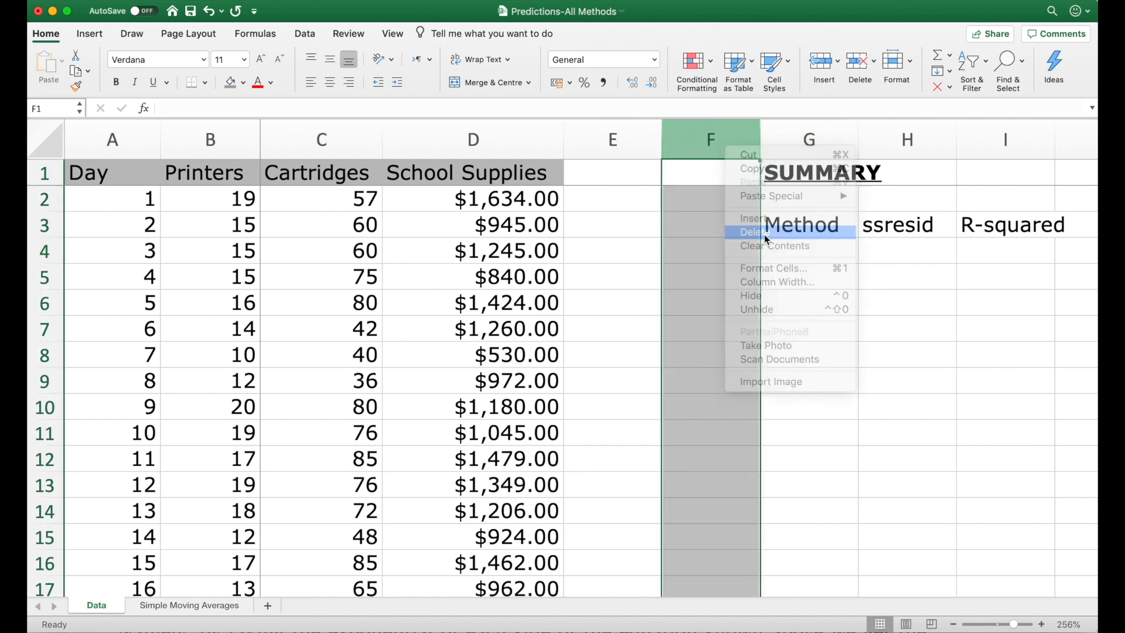
Enter "Simple Moving Averages" in cell F4, widen column F to fit it and narrow the empty column E
{"action": "left_click", "coordinate": [732, 252]}
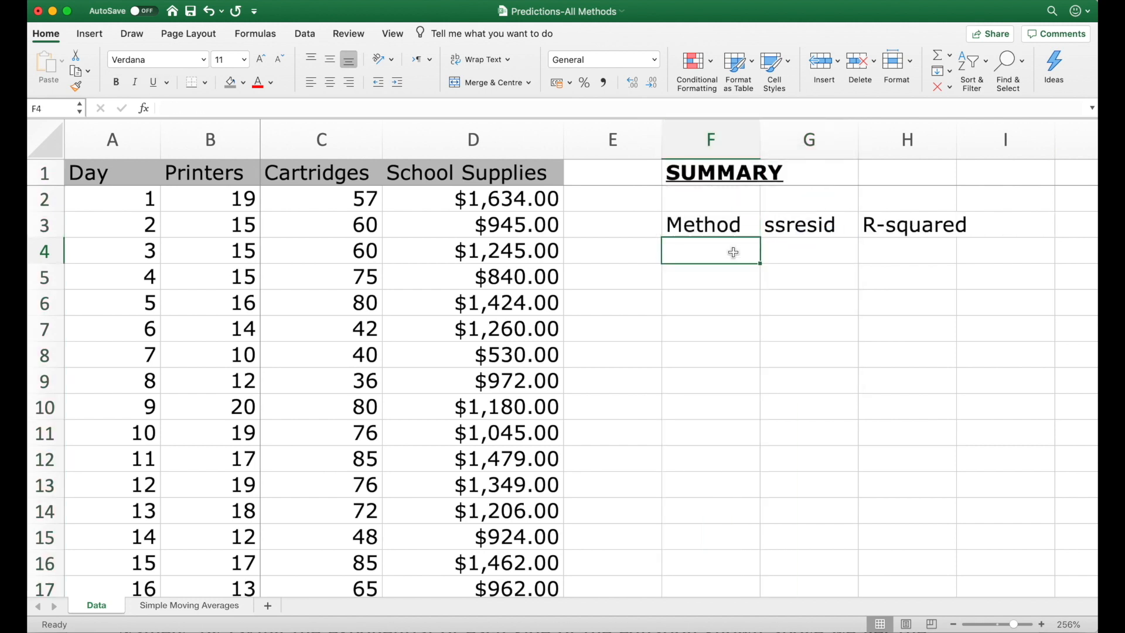
{"action": "type", "text": "Simple"}
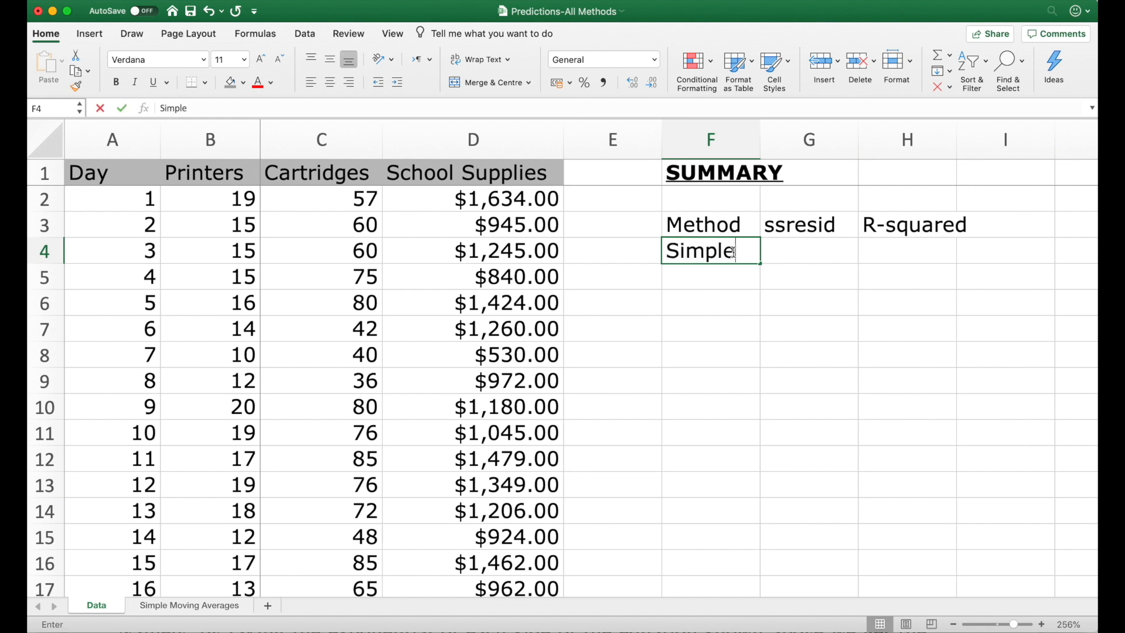
{"action": "type", "text": " Moving Average"}
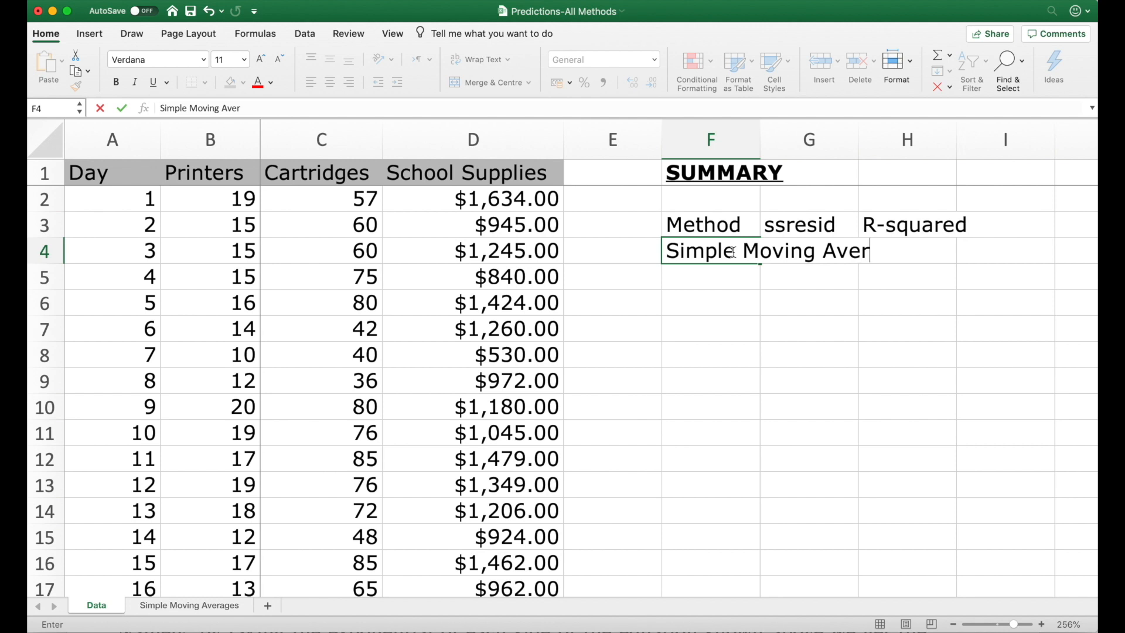
{"action": "key", "text": "Return"}
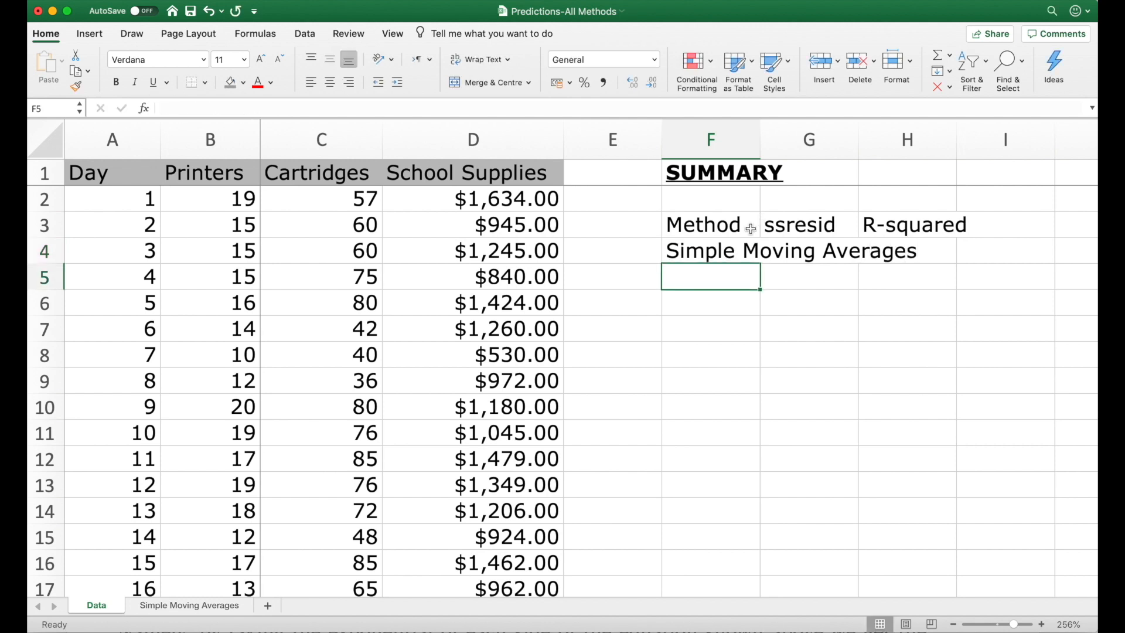
{"action": "double_click", "coordinate": [759, 152]}
{"action": "left_click_drag", "start_coordinate": [659, 146], "coordinate": [595, 146]}
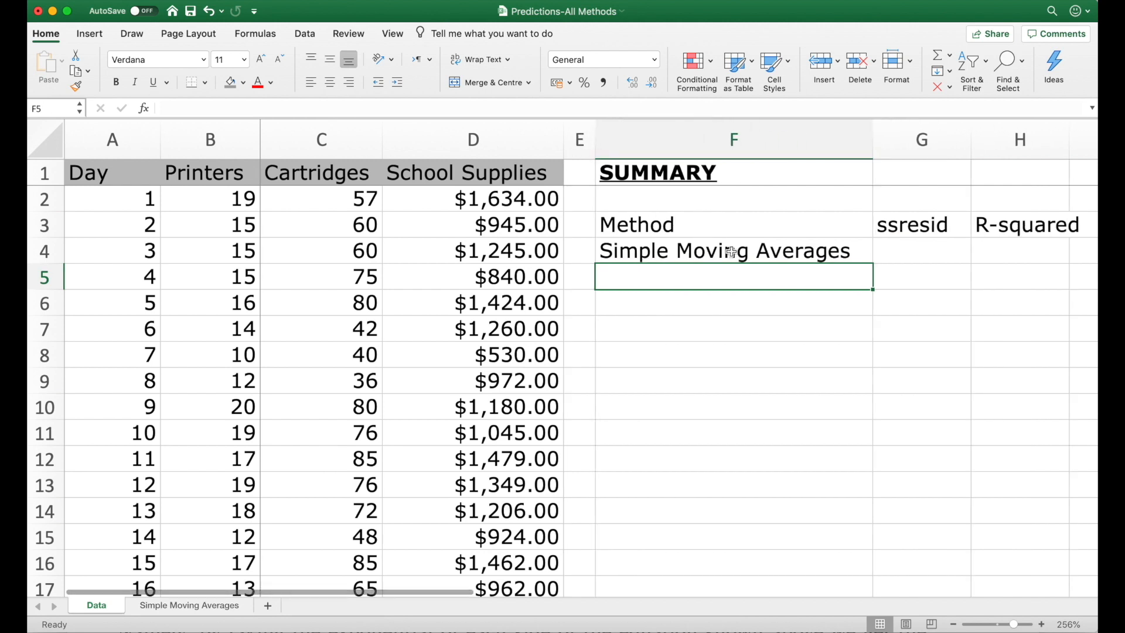
Reduce the font size of the summary table cells F3:H5 to 8
{"action": "left_click_drag", "start_coordinate": [698, 234], "coordinate": [854, 233]}
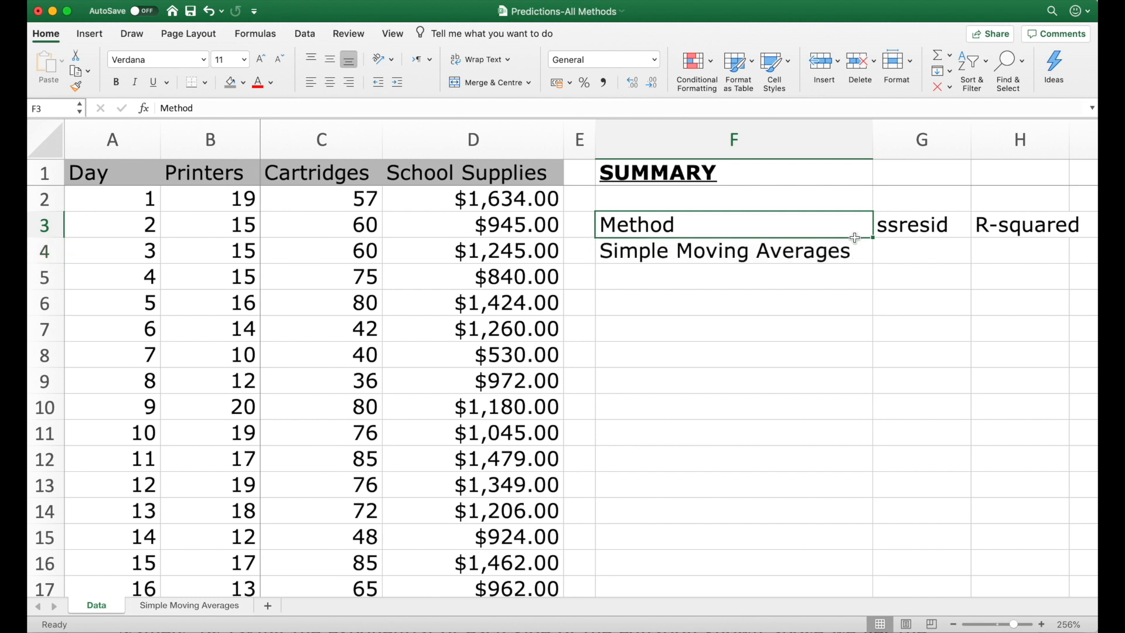
{"action": "left_click", "coordinate": [788, 251]}
{"action": "left_click_drag", "start_coordinate": [761, 230], "coordinate": [446, 279]}
{"action": "left_click", "coordinate": [279, 59]}
{"action": "left_click", "coordinate": [279, 59]}
{"action": "left_click", "coordinate": [279, 58]}
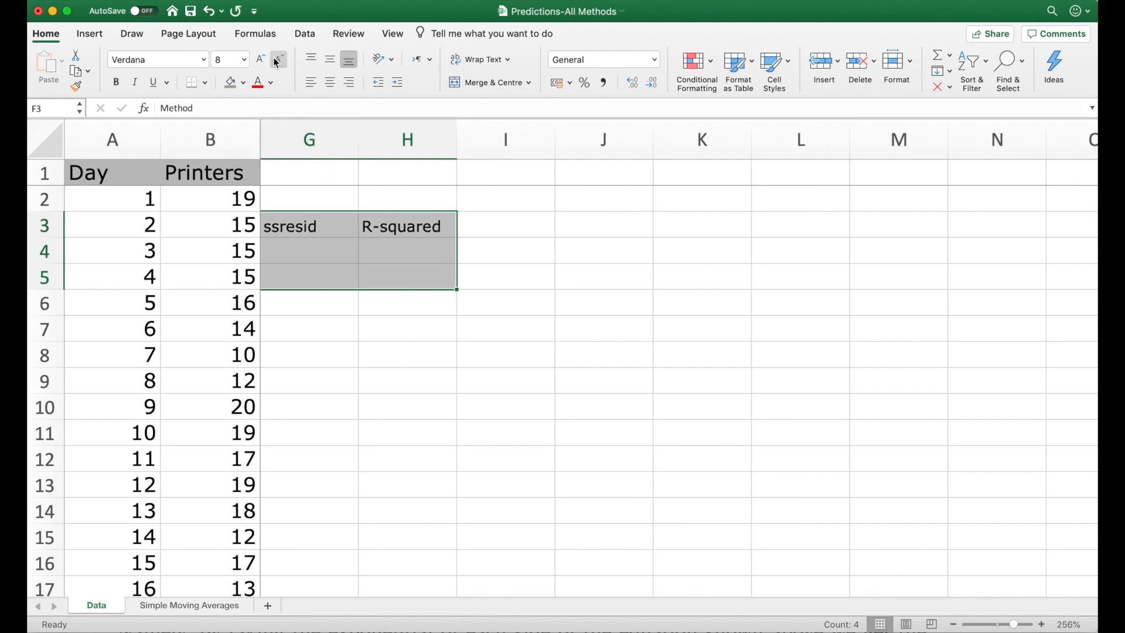
Format the headers in F3:H3 as bold and centred with a light grey fill, and narrow column F to fit its text
{"action": "left_click", "coordinate": [368, 229]}
{"action": "scroll", "coordinate": [368, 229], "scroll_direction": "left", "scroll_amount": 5}
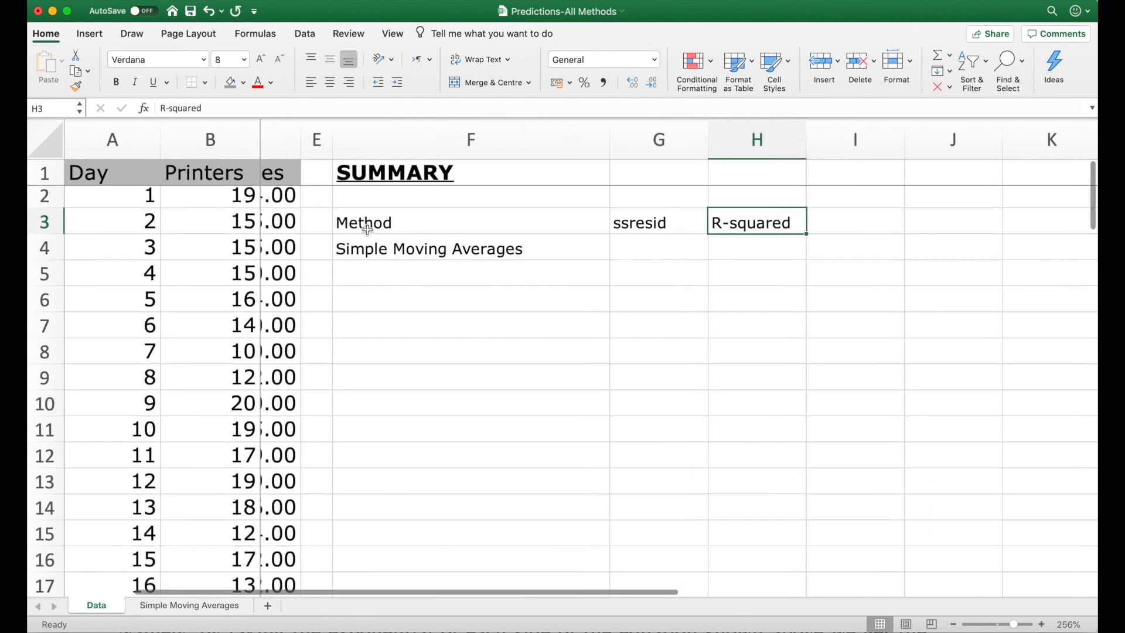
{"action": "left_click", "coordinate": [377, 229]}
{"action": "key", "text": "shift+Right"}
{"action": "key", "text": "shift+Right"}
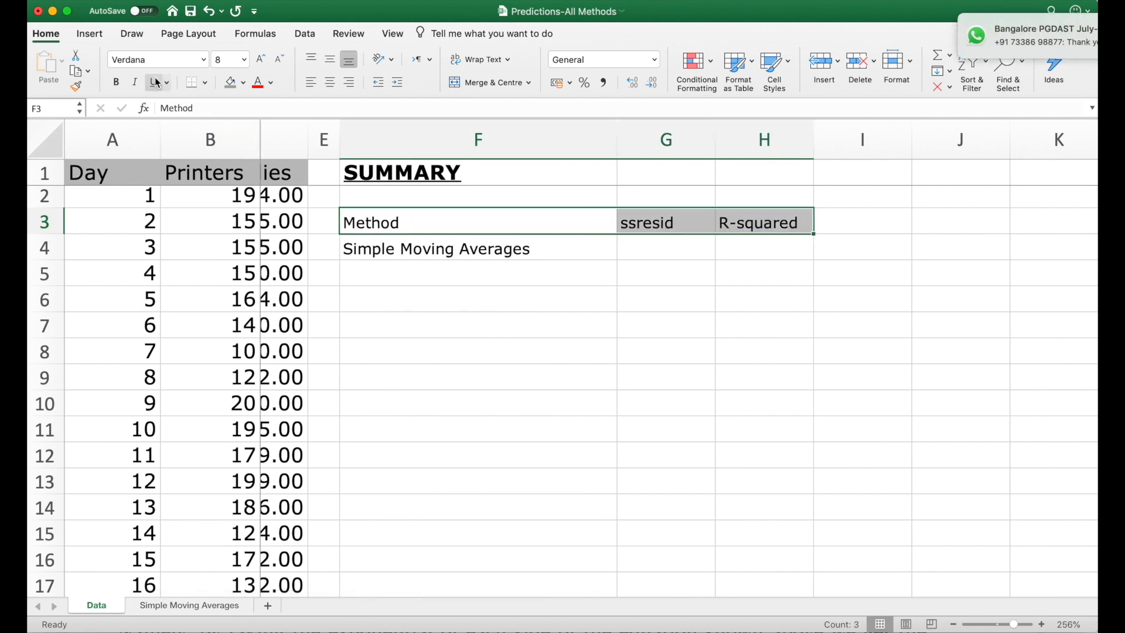
{"action": "left_click", "coordinate": [115, 88]}
{"action": "left_click", "coordinate": [331, 83]}
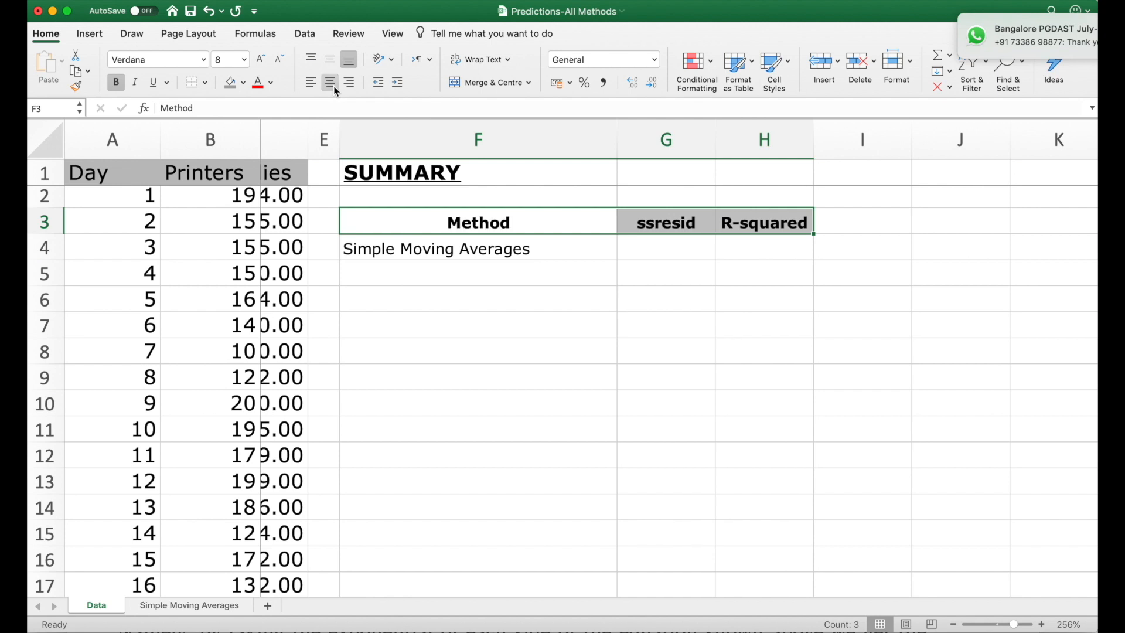
{"action": "left_click", "coordinate": [244, 84]}
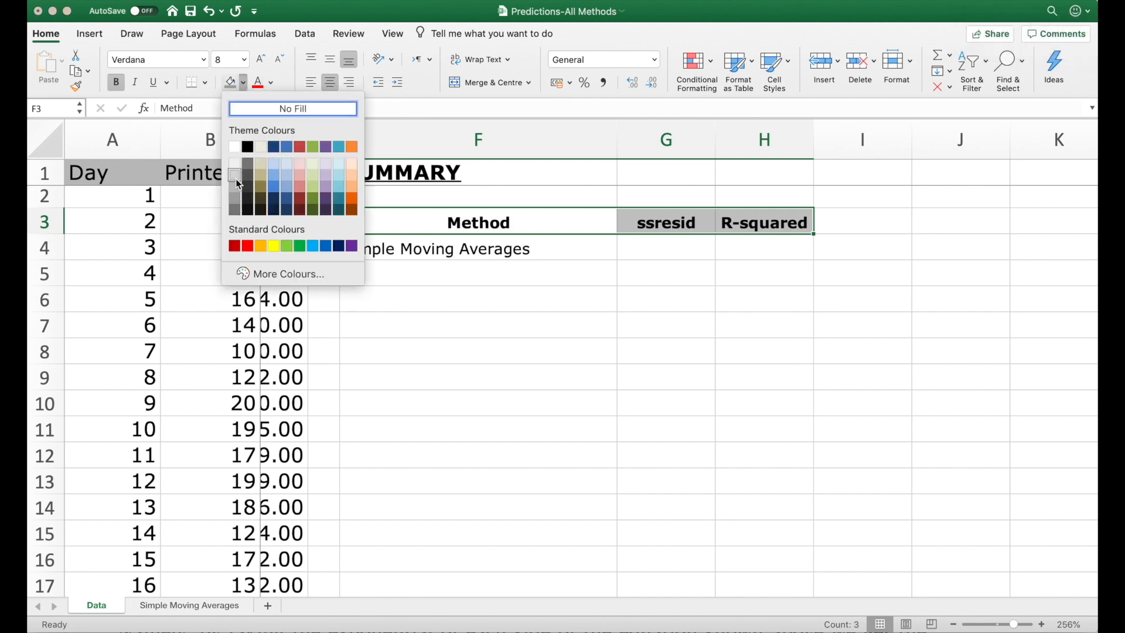
{"action": "left_click", "coordinate": [235, 177]}
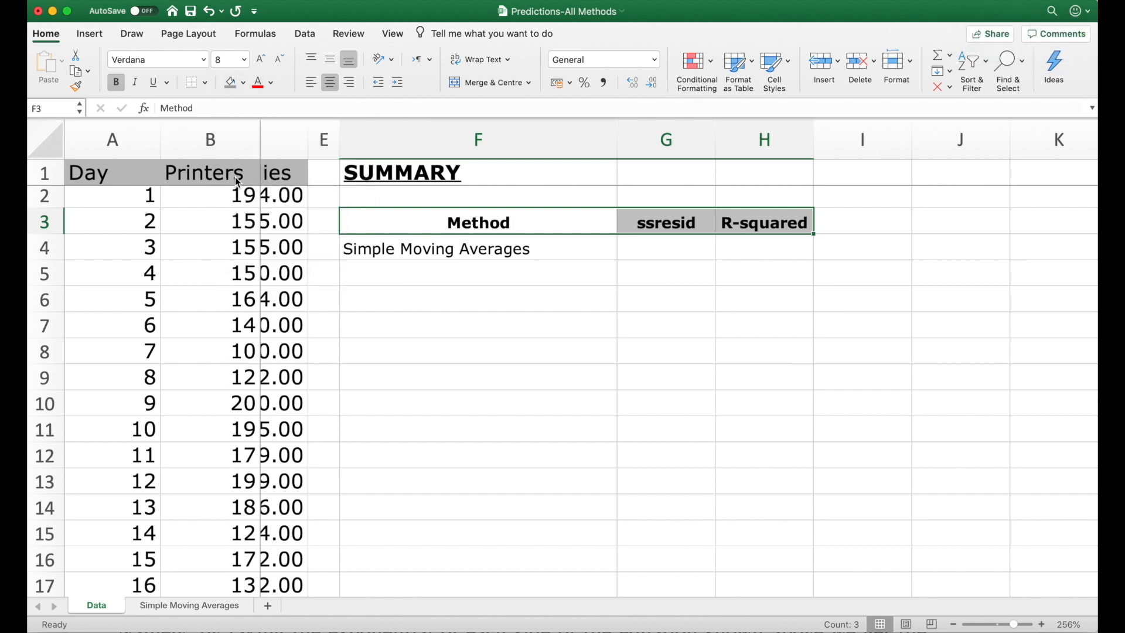
{"action": "left_click", "coordinate": [420, 251]}
{"action": "left_click_drag", "start_coordinate": [613, 151], "coordinate": [539, 152]}
Link cell G4 to the ssresid value in cell I78 of the Simple Moving Averages sheet and save the workbook
{"action": "left_click", "coordinate": [594, 243]}
{"action": "type", "text": "="}
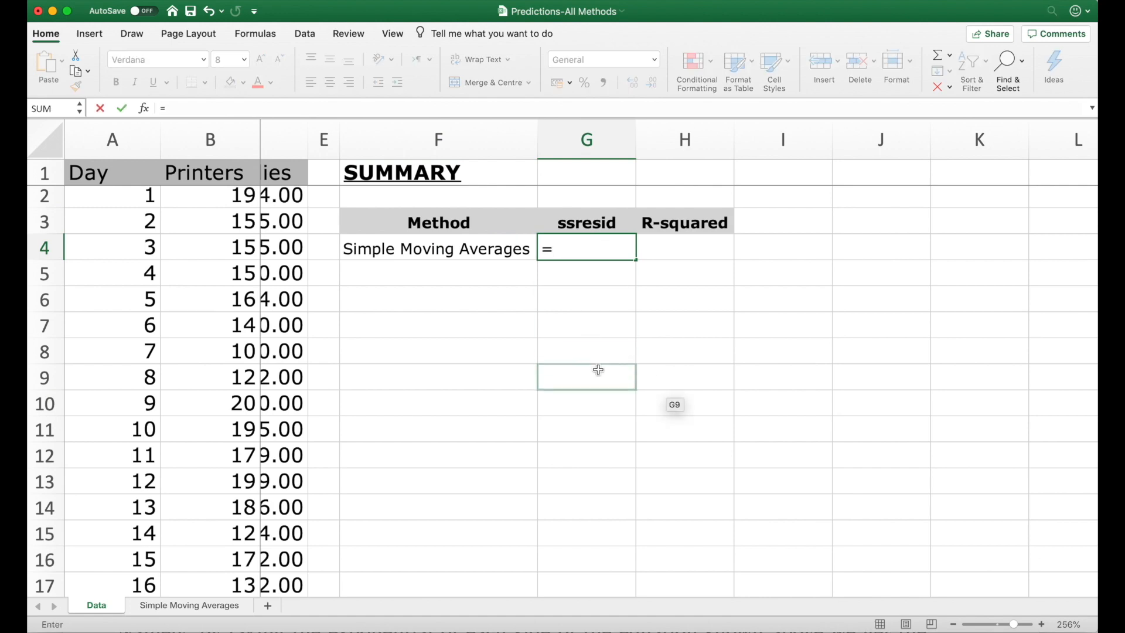
{"action": "left_click", "coordinate": [231, 606]}
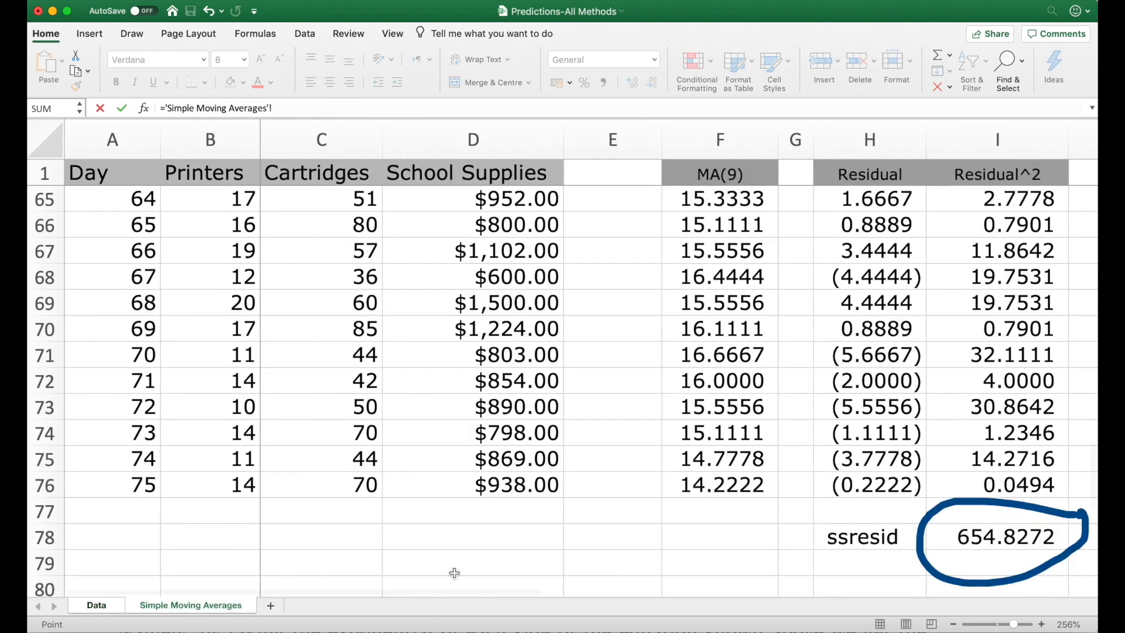
{"action": "left_click", "coordinate": [959, 527]}
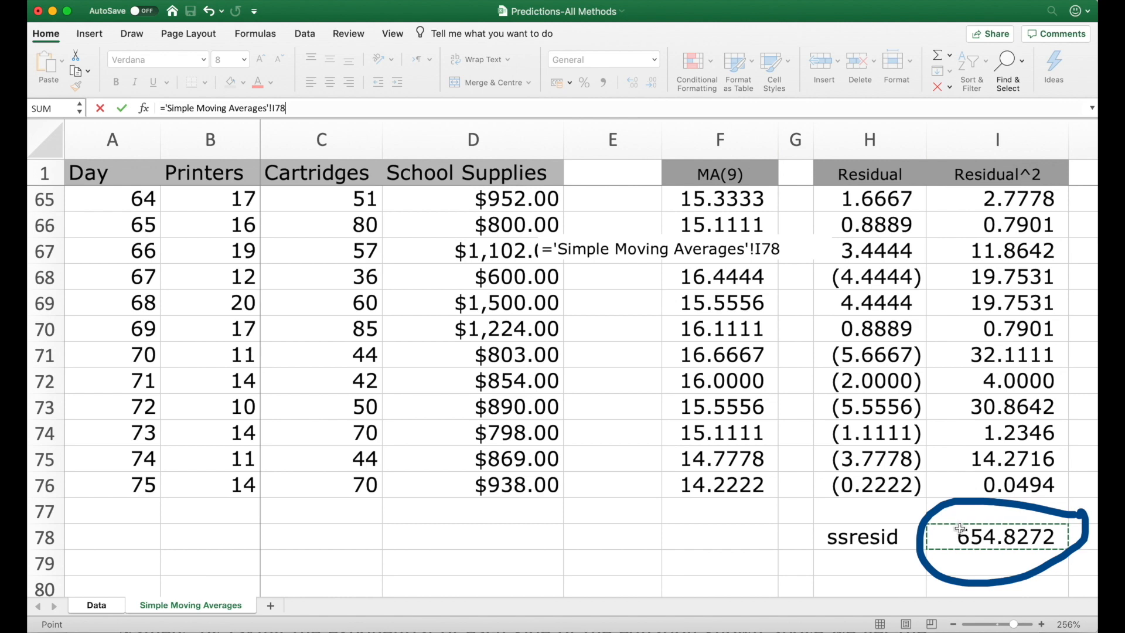
{"action": "key", "text": "Return"}
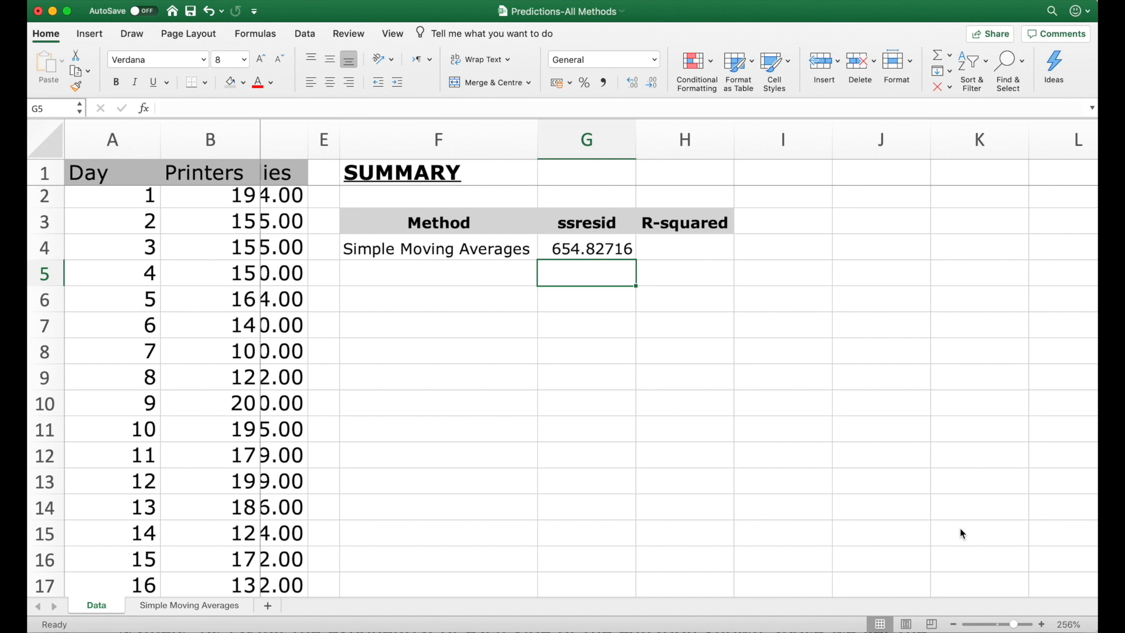
{"action": "key", "text": "super+s"}
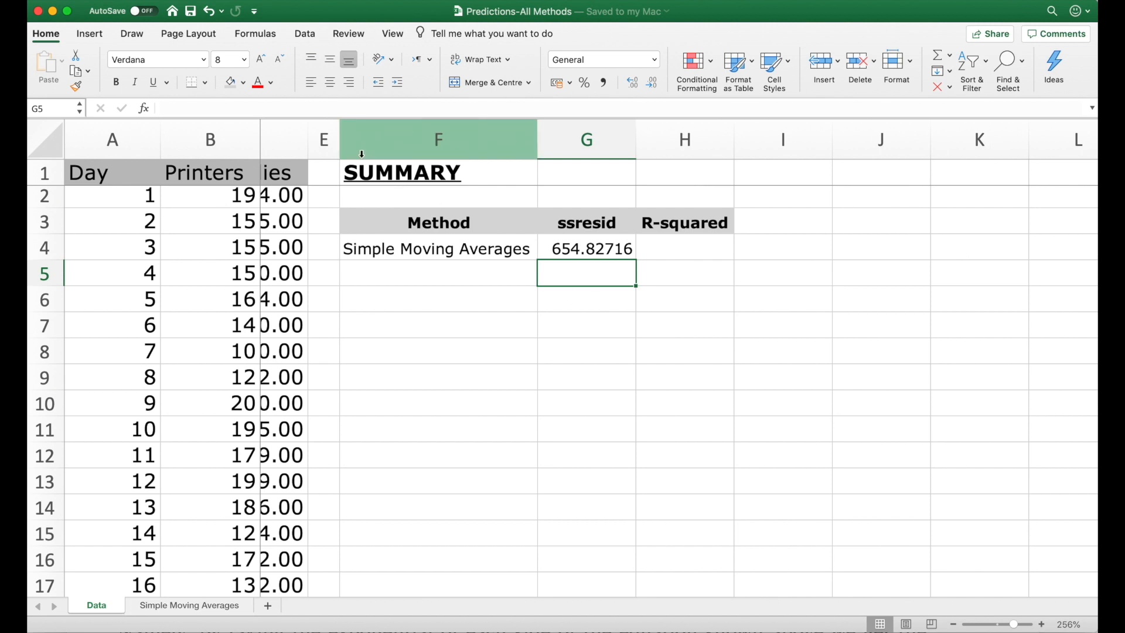
Enter "Centered Moving Averages" in cell F5 and widen column F to fit it
{"action": "left_click", "coordinate": [420, 273]}
{"action": "type", "text": "Centr"}
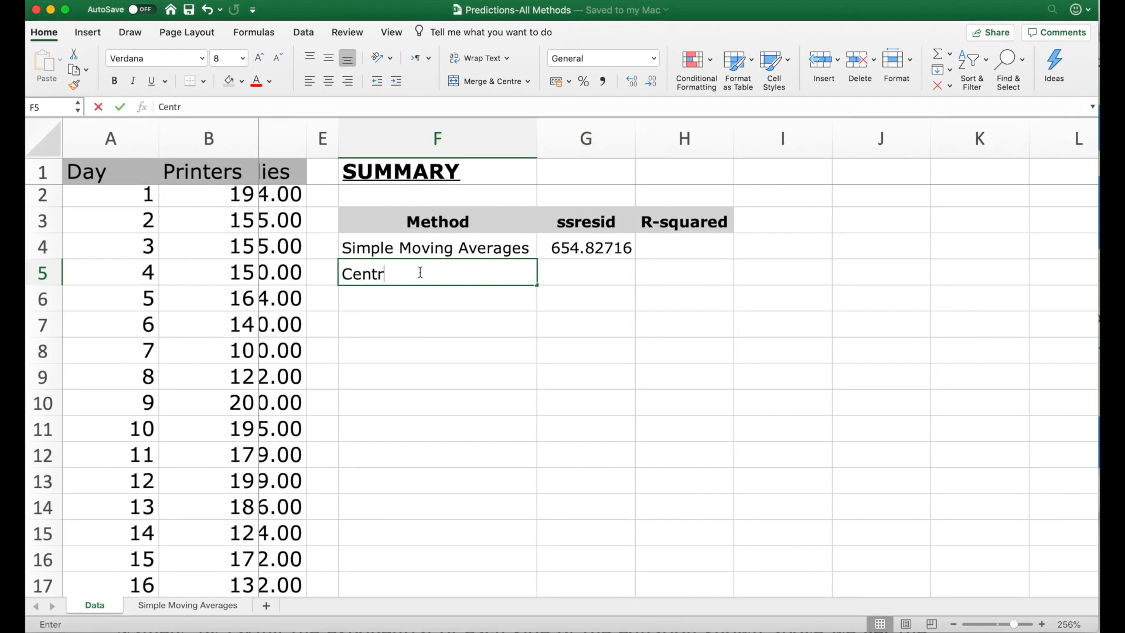
{"action": "key", "text": "BackSpace"}
{"action": "type", "text": "ered Moving Averages"}
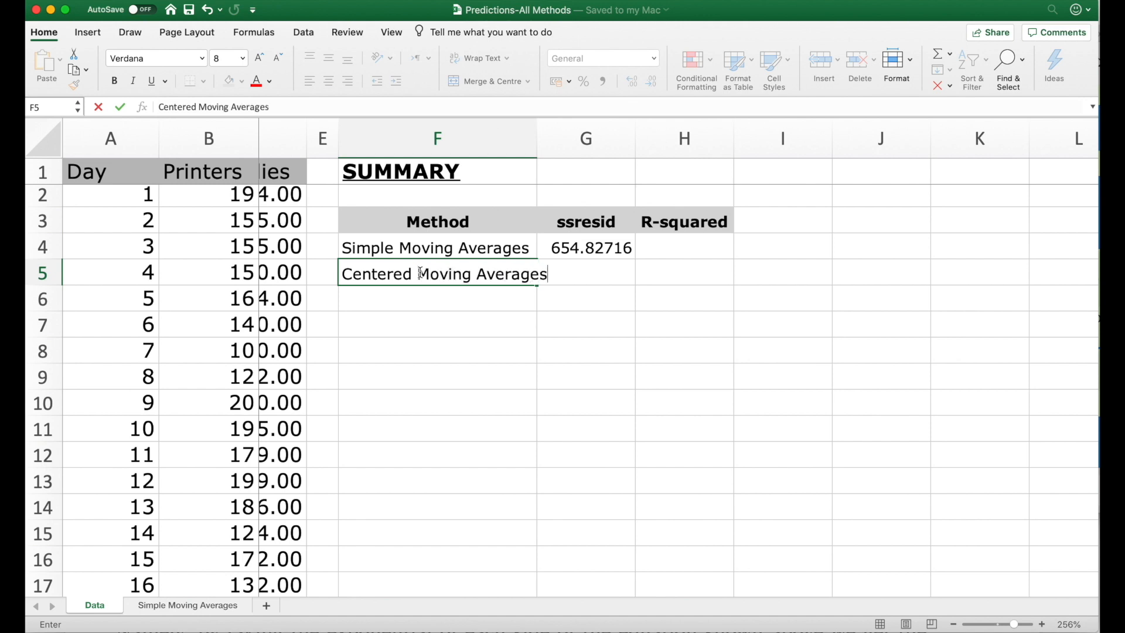
{"action": "key", "text": "Return"}
{"action": "left_click_drag", "start_coordinate": [535, 146], "coordinate": [555, 146]}
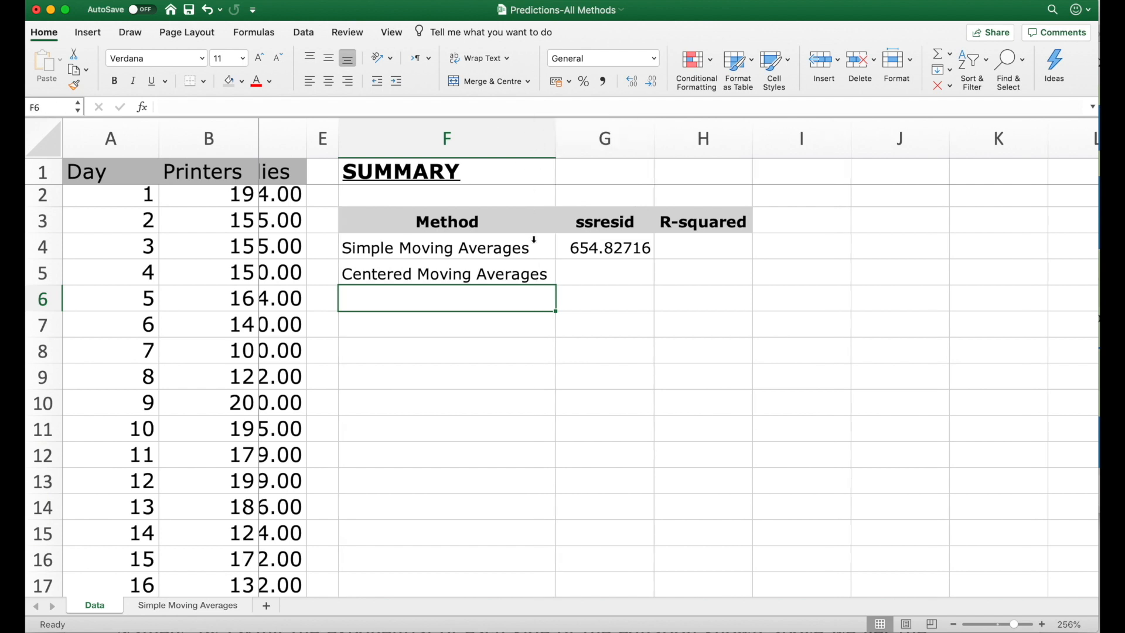
Create a copy of the Data sheet at the end of the workbook
{"action": "left_click", "coordinate": [533, 280]}
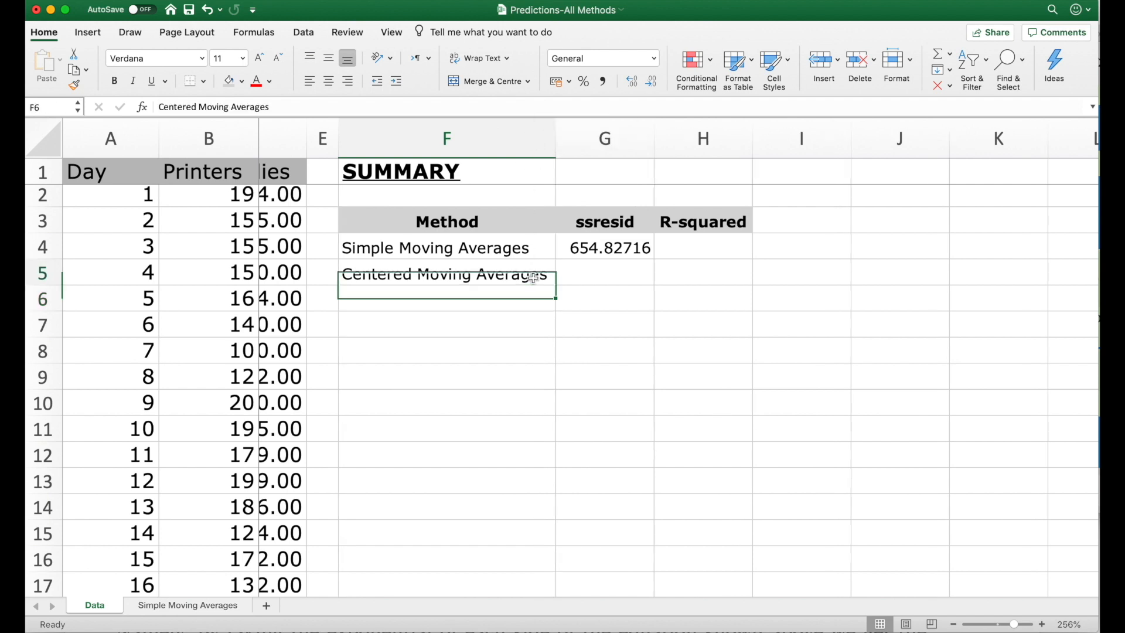
{"action": "right_click", "coordinate": [113, 609]}
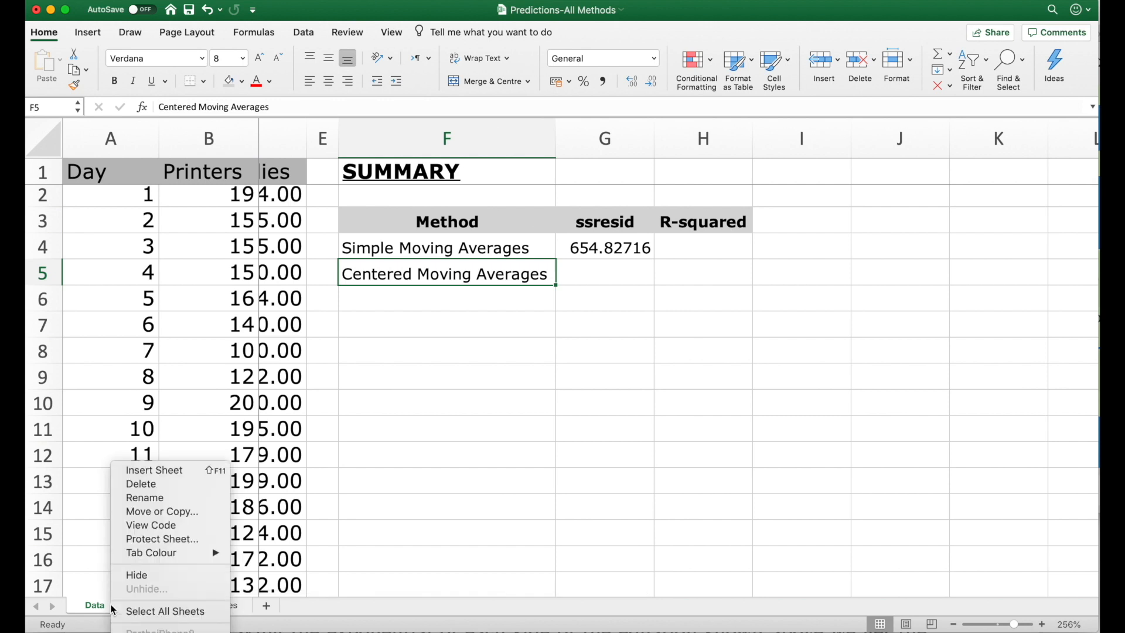
{"action": "left_click", "coordinate": [170, 518]}
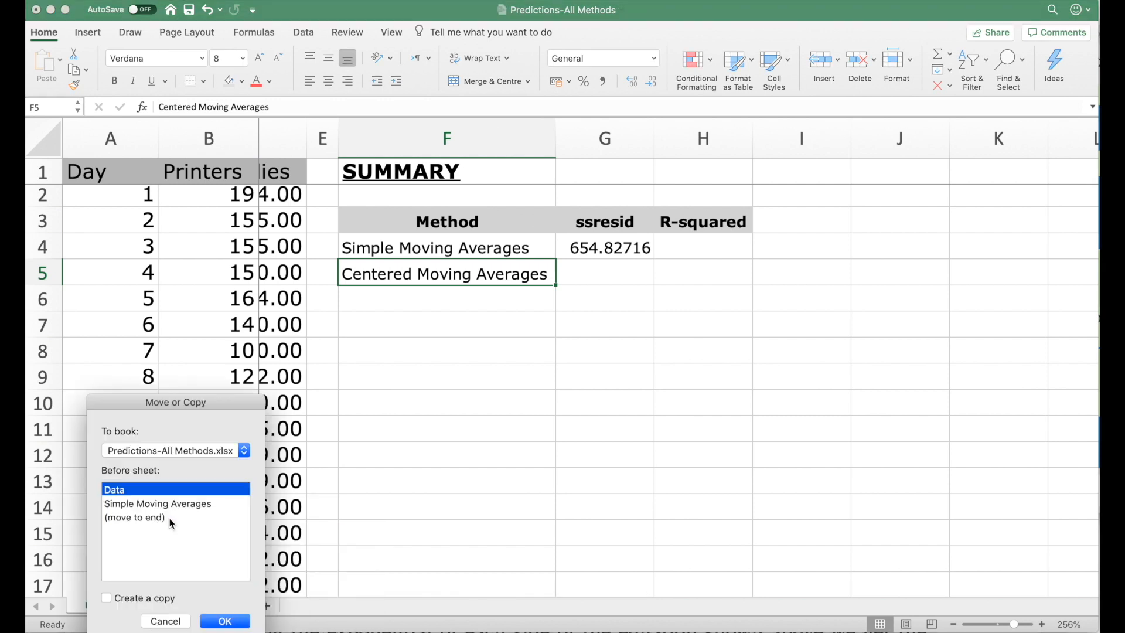
{"action": "left_click", "coordinate": [168, 519]}
{"action": "left_click", "coordinate": [123, 599]}
{"action": "left_click", "coordinate": [228, 623]}
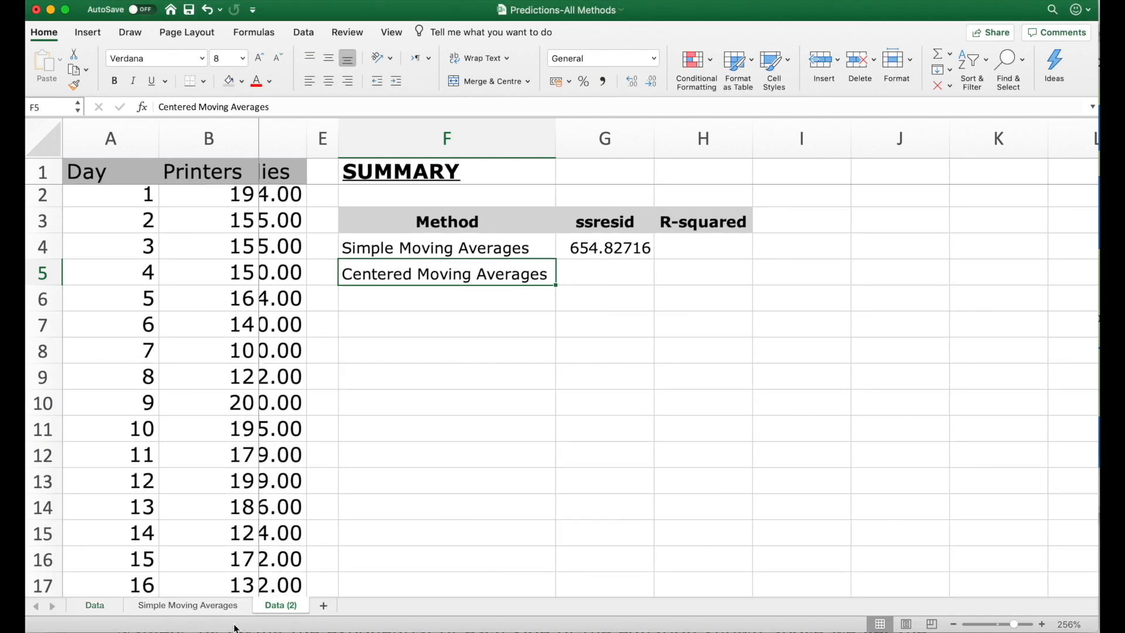
Rename the copied Data sheet as "Centered Moving Averages"
{"action": "right_click", "coordinate": [276, 603]}
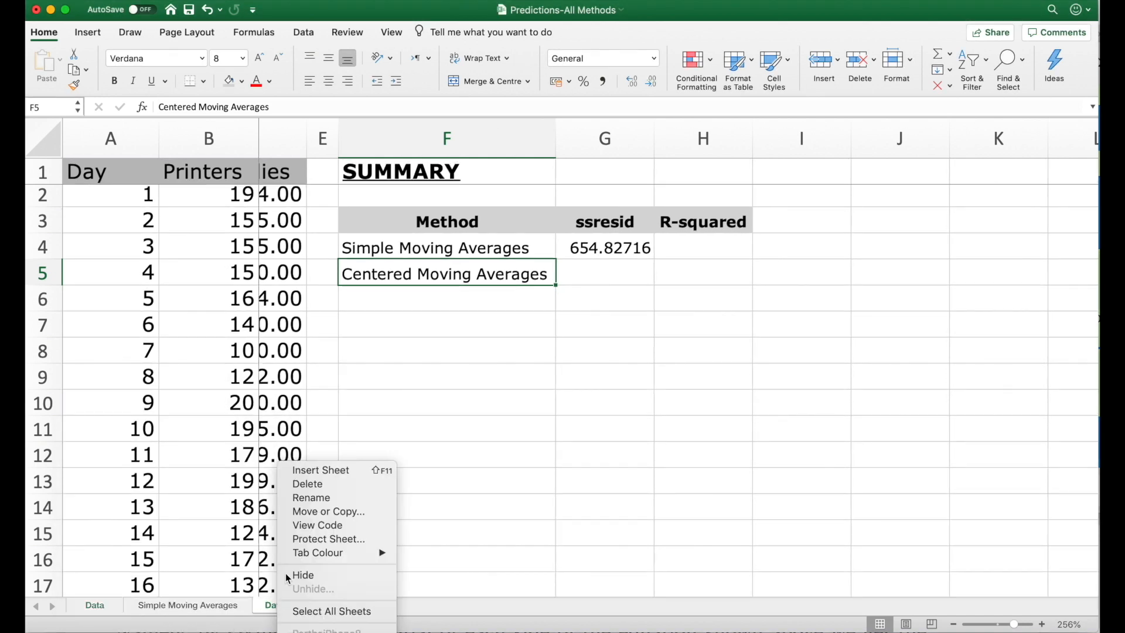
{"action": "left_click", "coordinate": [311, 497]}
{"action": "type", "text": "Centered"}
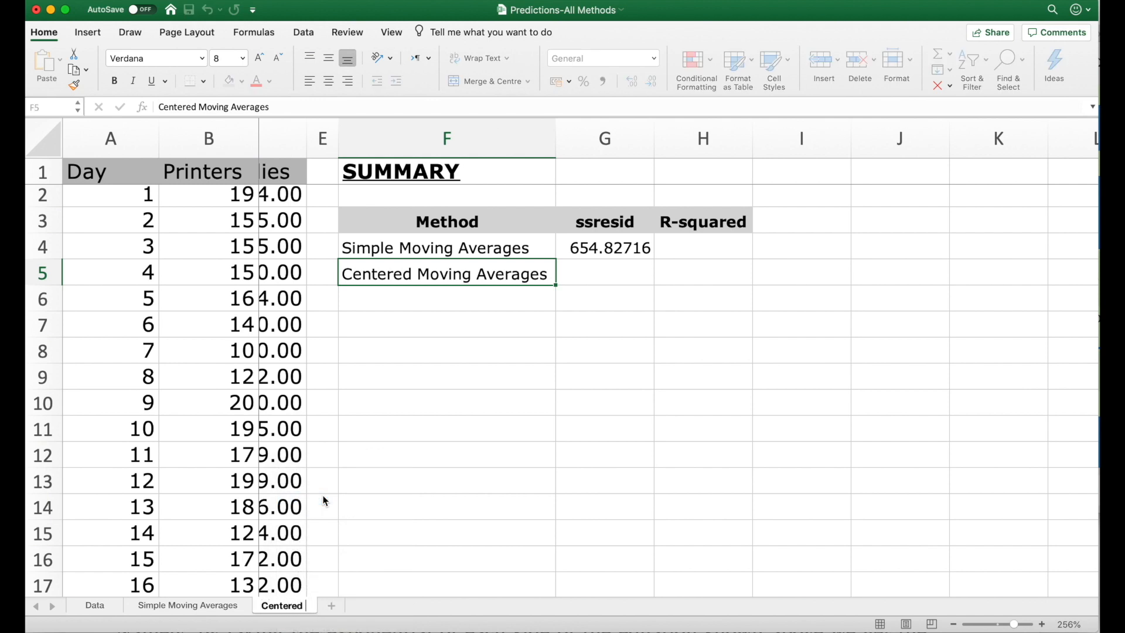
{"action": "type", "text": " Moving Averages"}
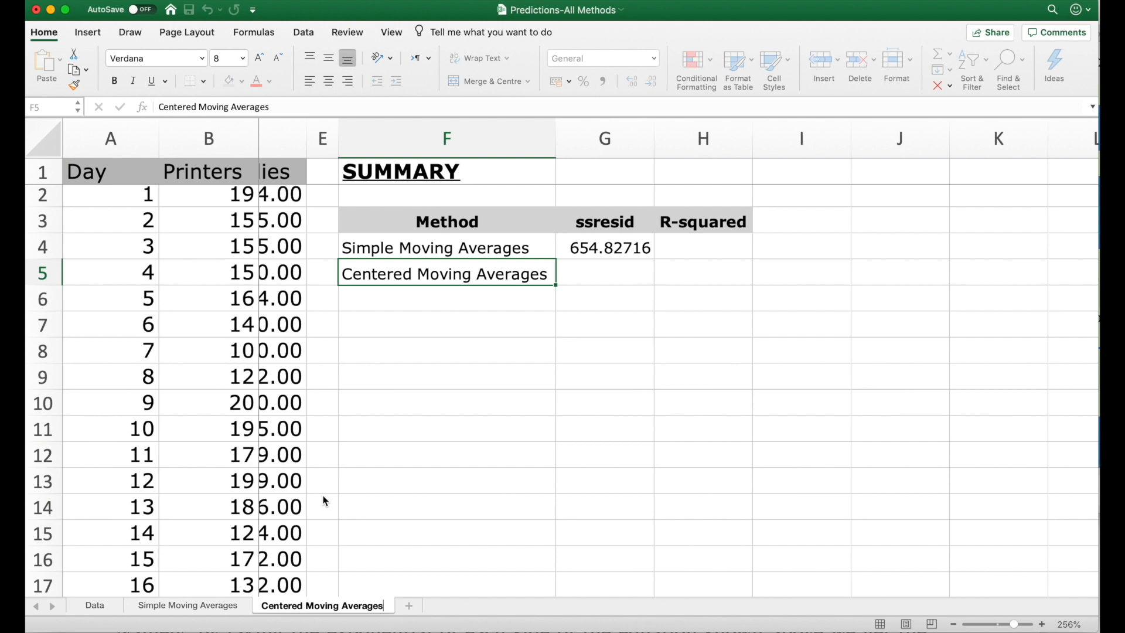
{"action": "key", "text": "Return"}
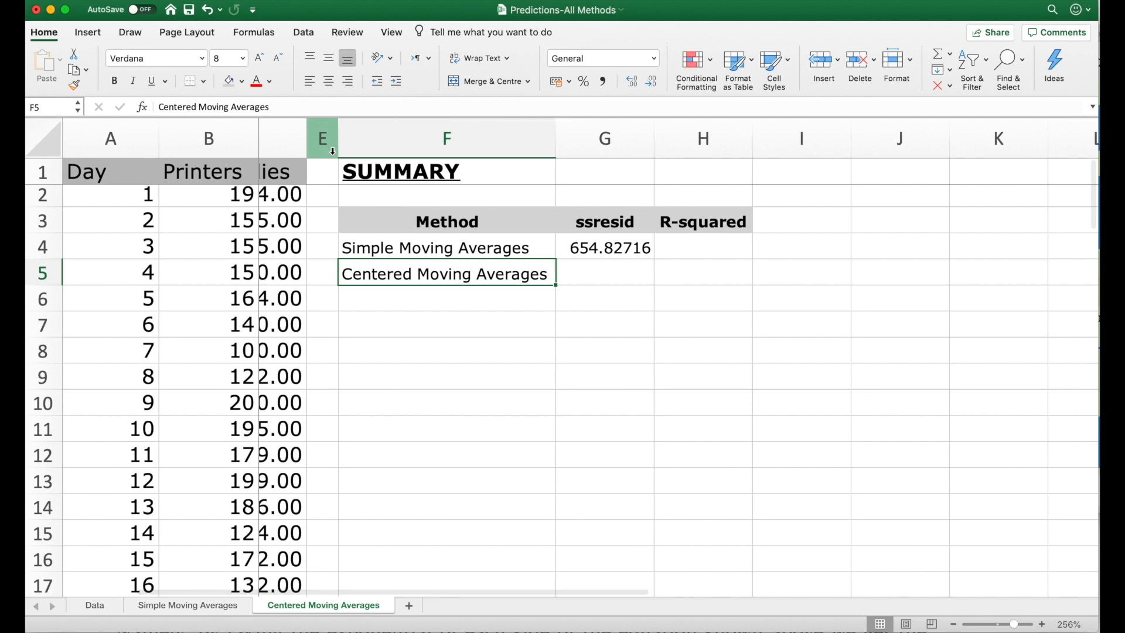
Delete columns F to I, which hold the summary table, from the Centered Moving Averages sheet
{"action": "left_click", "coordinate": [367, 147]}
{"action": "left_click_drag", "start_coordinate": [458, 157], "coordinate": [761, 165]}
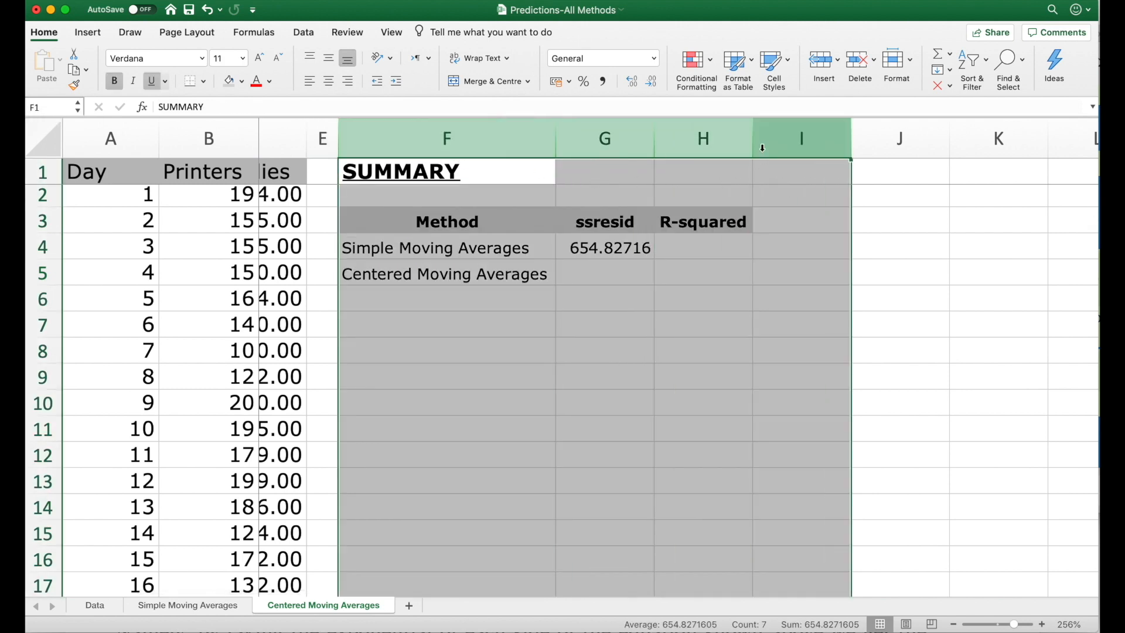
{"action": "right_click", "coordinate": [763, 153]}
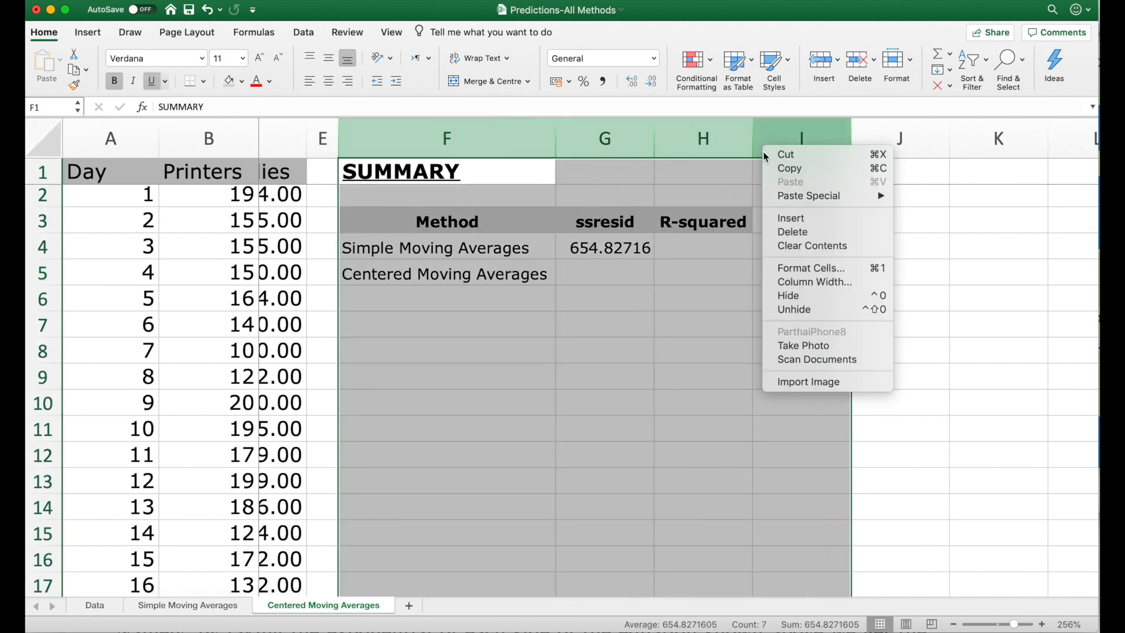
{"action": "left_click", "coordinate": [799, 235]}
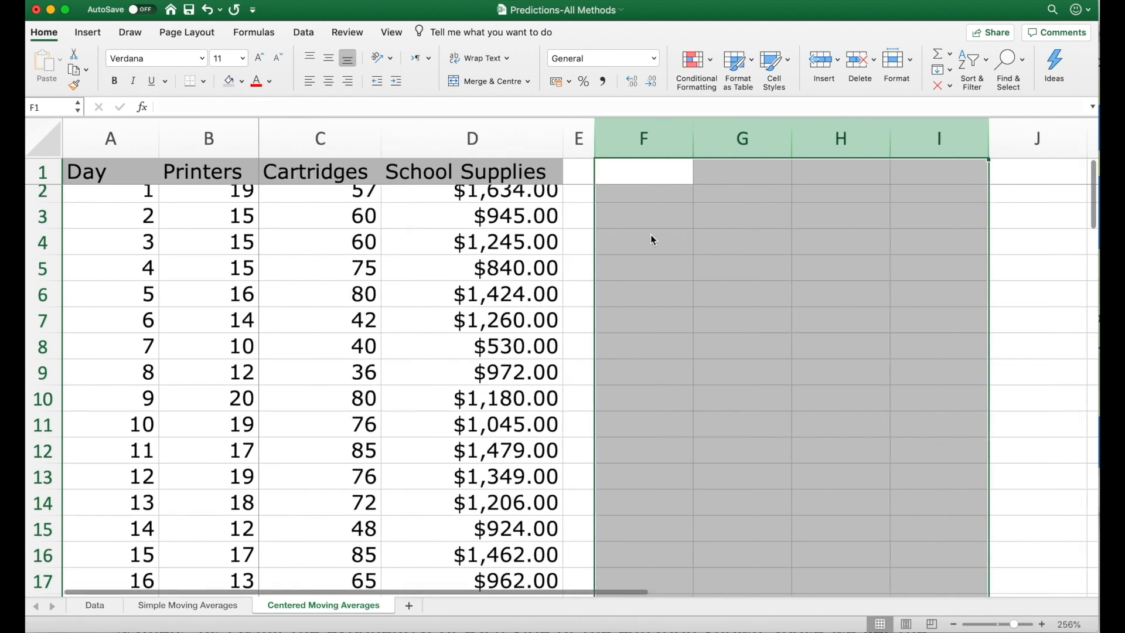
Enter the column header "CMA(9)" in cell F1
{"action": "left_click", "coordinate": [666, 197]}
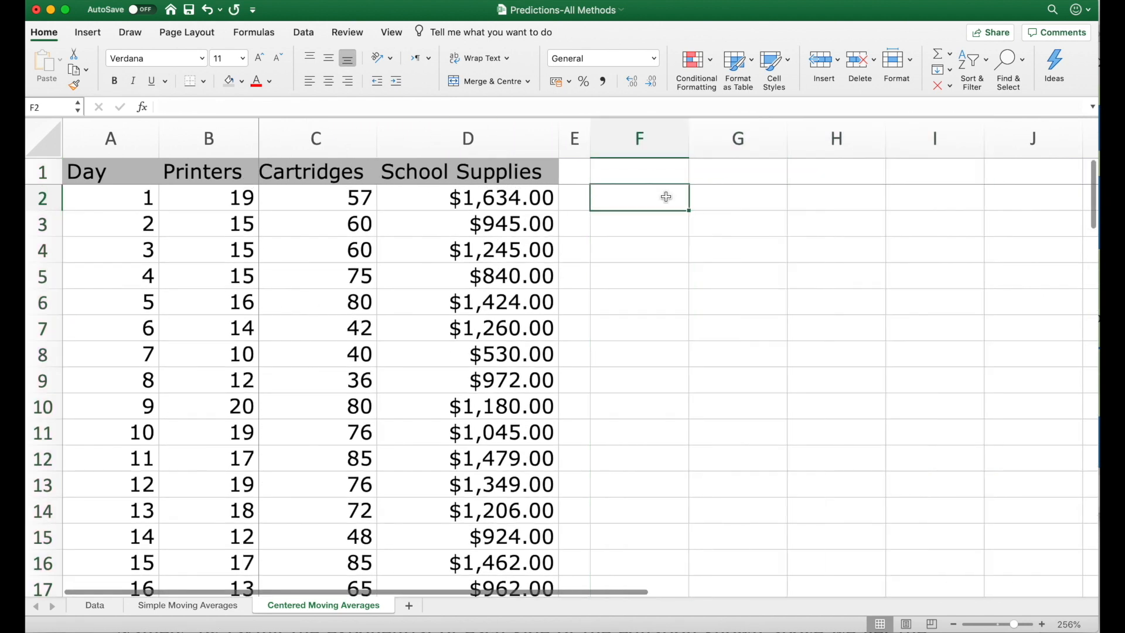
{"action": "left_click", "coordinate": [662, 166]}
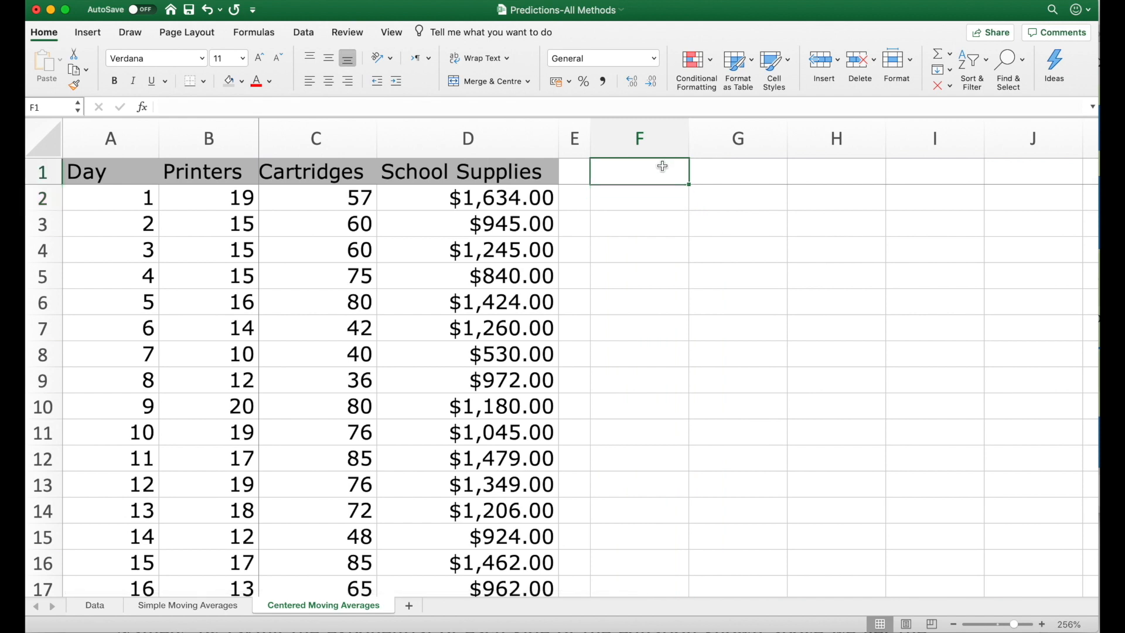
{"action": "type", "text": "CMA(9"}
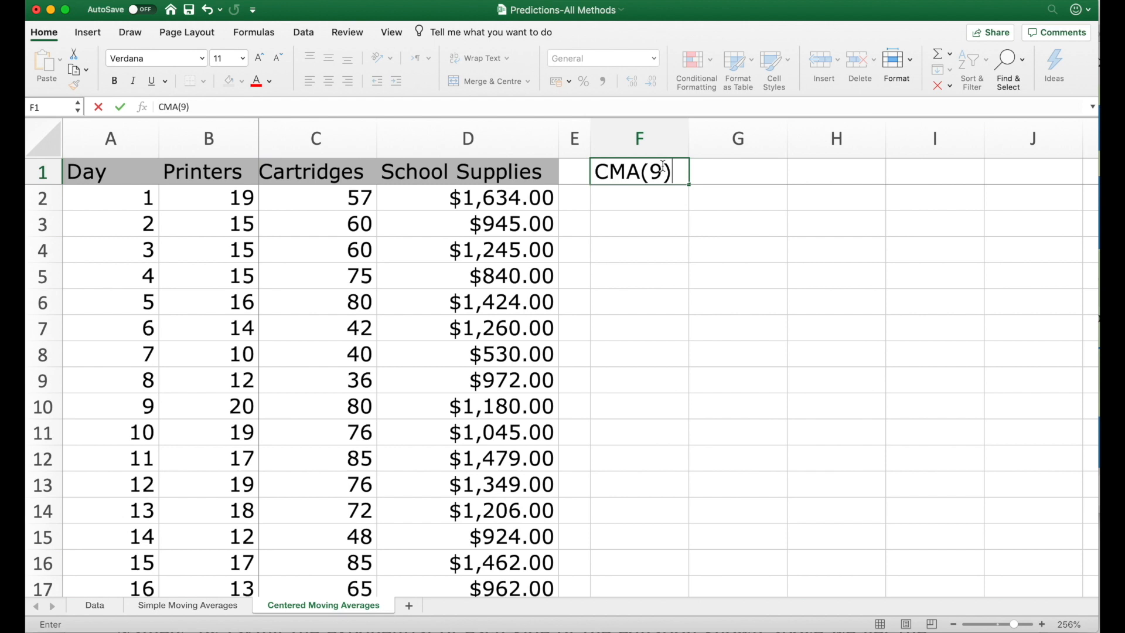
{"action": "key", "text": "Return"}
Format header cell F1 with font size 8, a light grey fill and centred alignment
{"action": "left_click", "coordinate": [638, 170]}
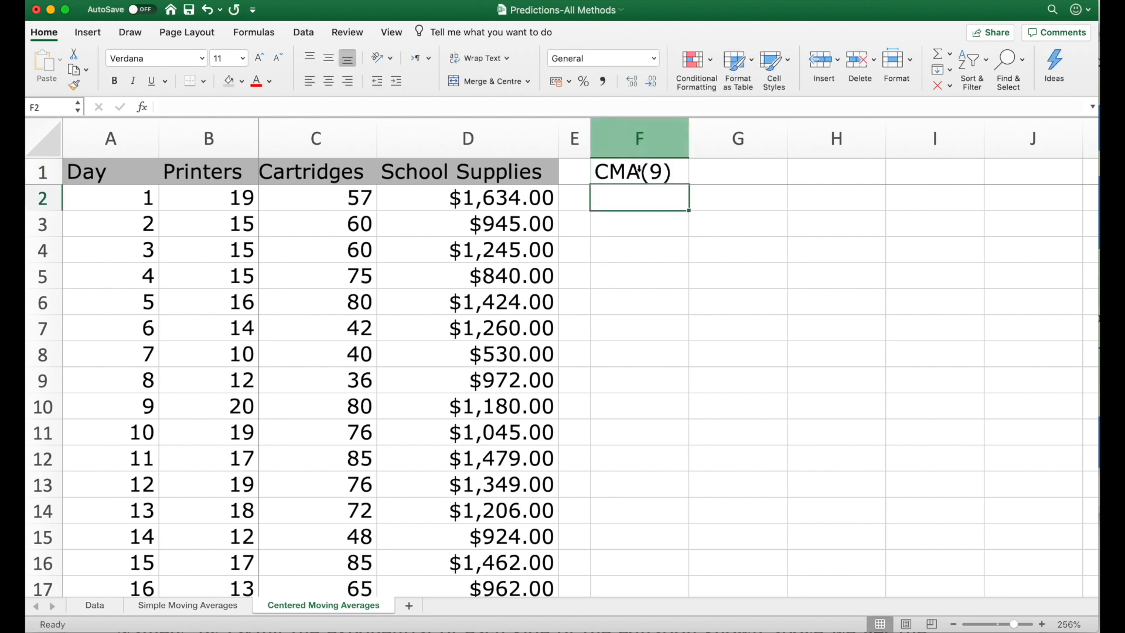
{"action": "left_click", "coordinate": [280, 59]}
{"action": "left_click", "coordinate": [280, 58]}
{"action": "left_click", "coordinate": [281, 58]}
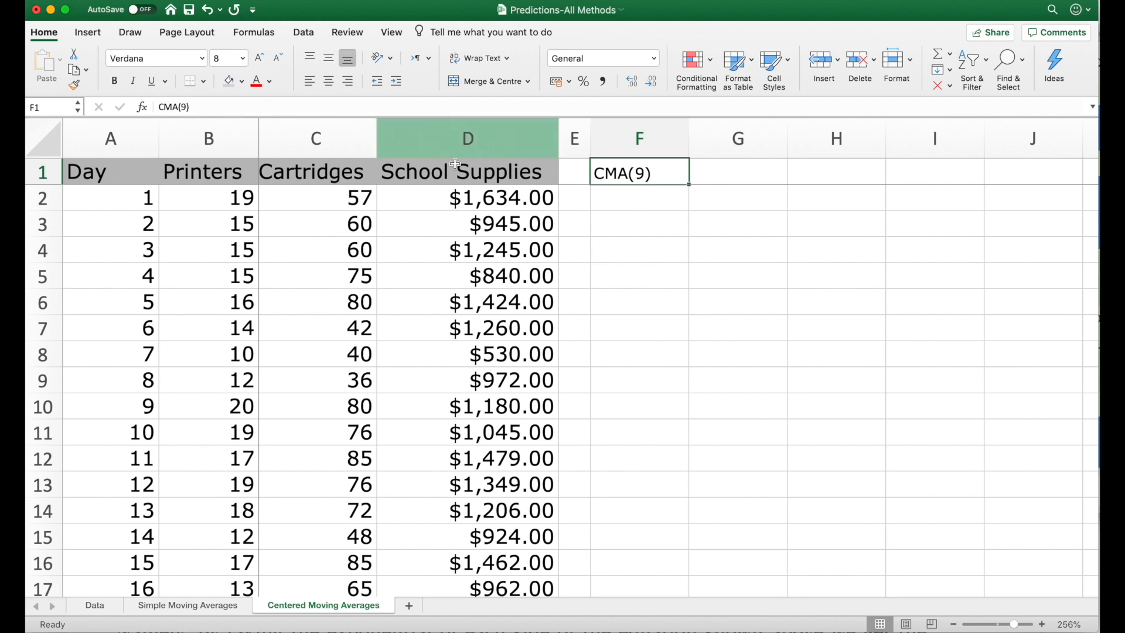
{"action": "left_click", "coordinate": [234, 86]}
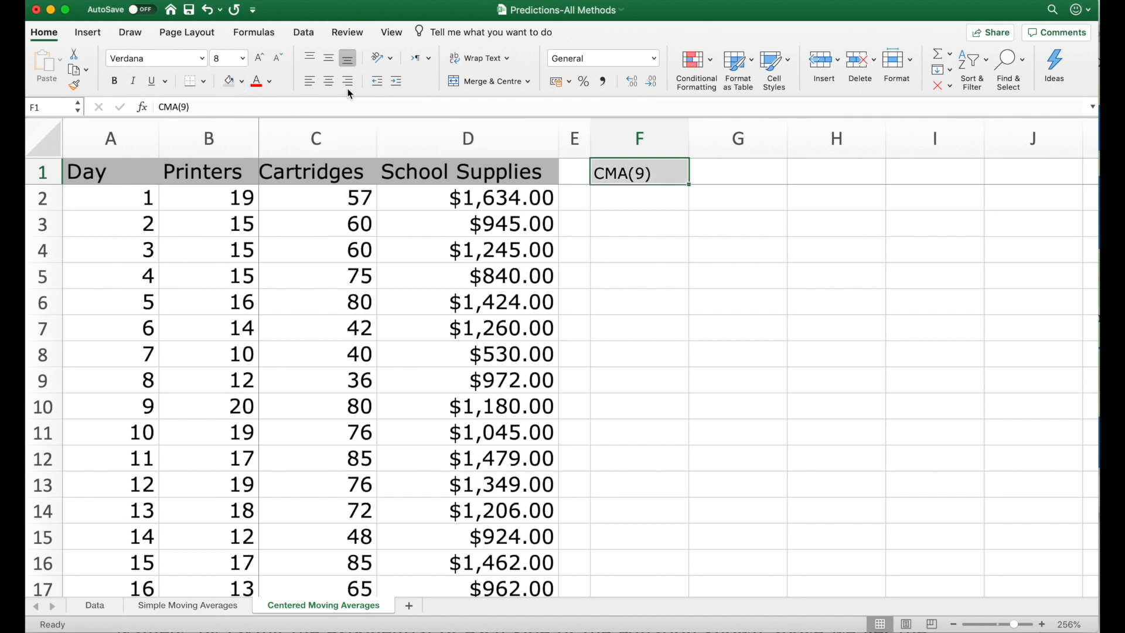
{"action": "left_click", "coordinate": [329, 82]}
Enter the formula =AVERAGE(B2:B10) in cell F6 to average the first nine days of printer sales
{"action": "left_click", "coordinate": [613, 252]}
{"action": "key", "text": "Up"}
{"action": "key", "text": "Up"}
{"action": "key", "text": "Down"}
{"action": "key", "text": "Down"}
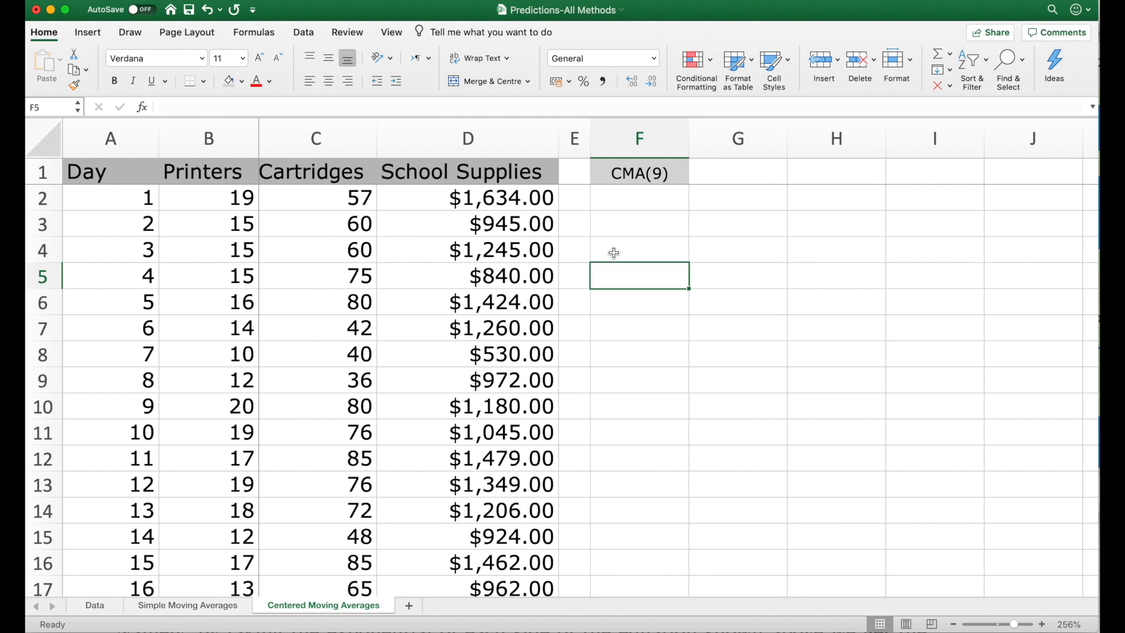
{"action": "key", "text": "Down"}
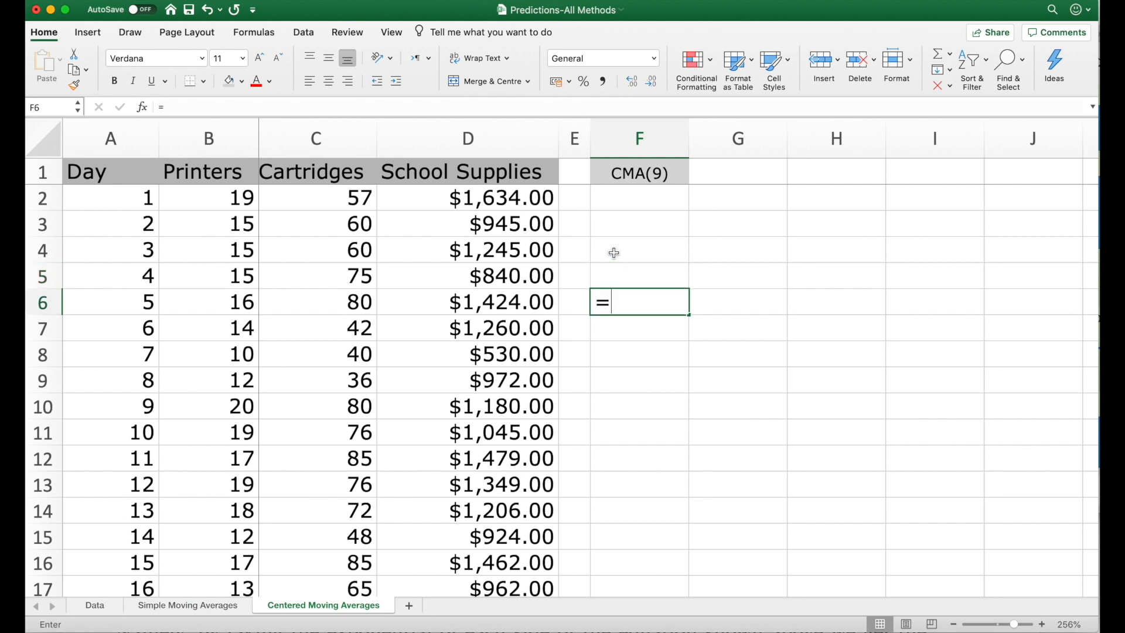
{"action": "type", "text": "=ab"}
{"action": "key", "text": "BackSpace"}
{"action": "type", "text": "bvera"}
{"action": "key", "text": "BackSpace"}
{"action": "key", "text": "BackSpace"}
{"action": "key", "text": "BackSpace"}
{"action": "key", "text": "BackSpace"}
{"action": "key", "text": "BackSpace"}
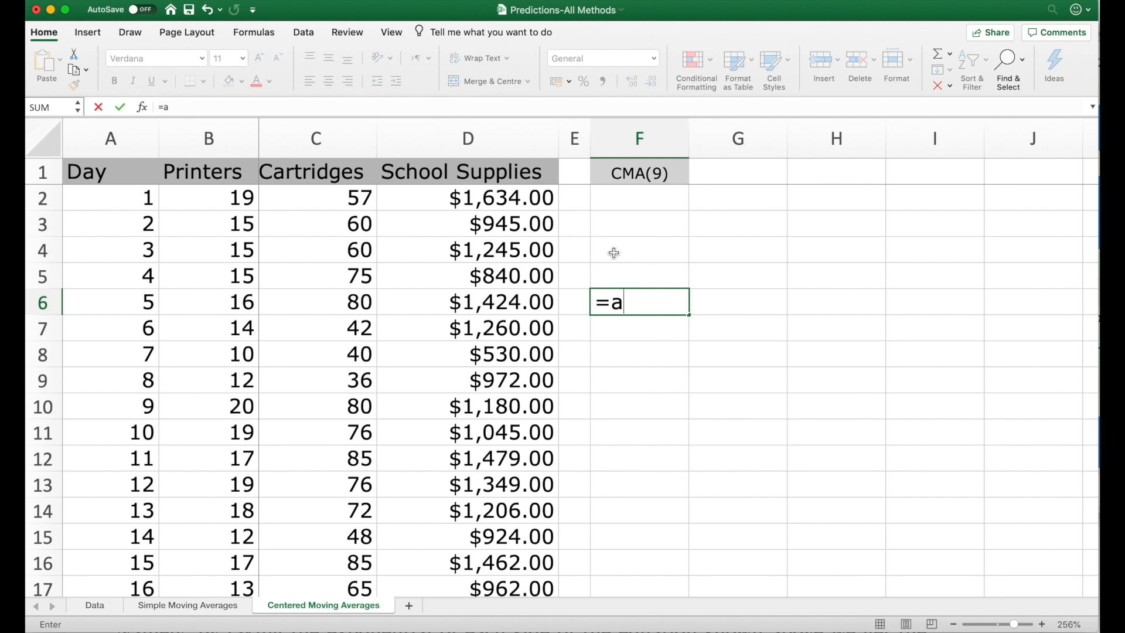
{"action": "type", "text": "verage("}
{"action": "key", "text": "Left"}
{"action": "key", "text": "Left"}
{"action": "key", "text": "Left"}
{"action": "key", "text": "Left"}
{"action": "key", "text": "Up"}
{"action": "key", "text": "Up"}
{"action": "key", "text": "Up"}
{"action": "key", "text": "Up"}
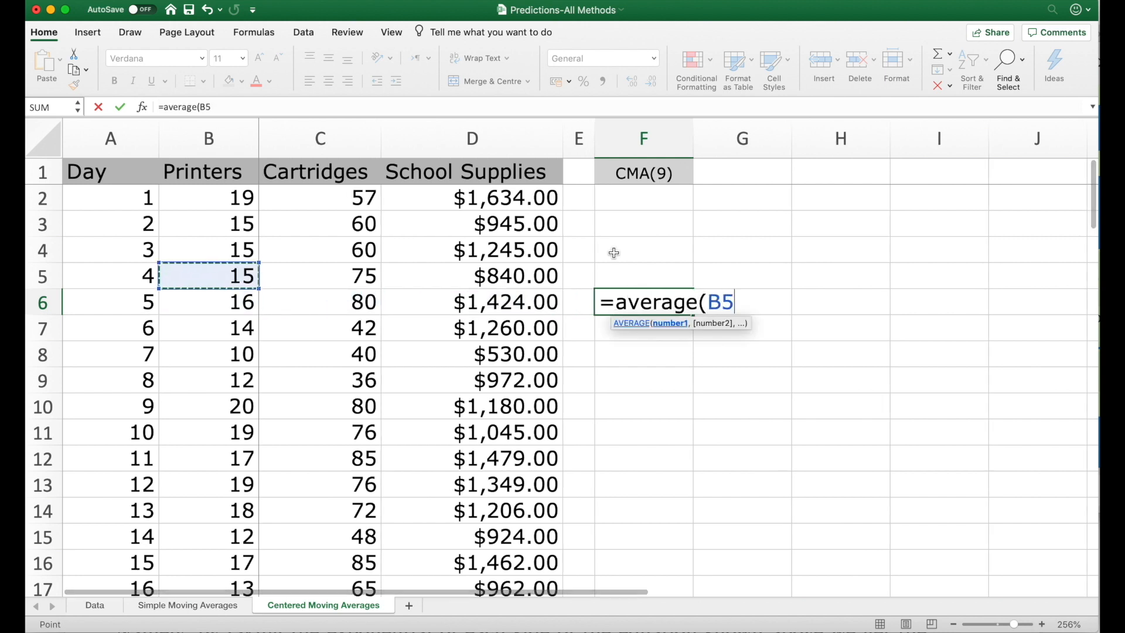
{"action": "key", "text": "shift+Down"}
{"action": "key", "text": "shift+Down"}
{"action": "key", "text": "shift+Down"}
{"action": "key", "text": "shift+Down"}
{"action": "key", "text": "shift+Down"}
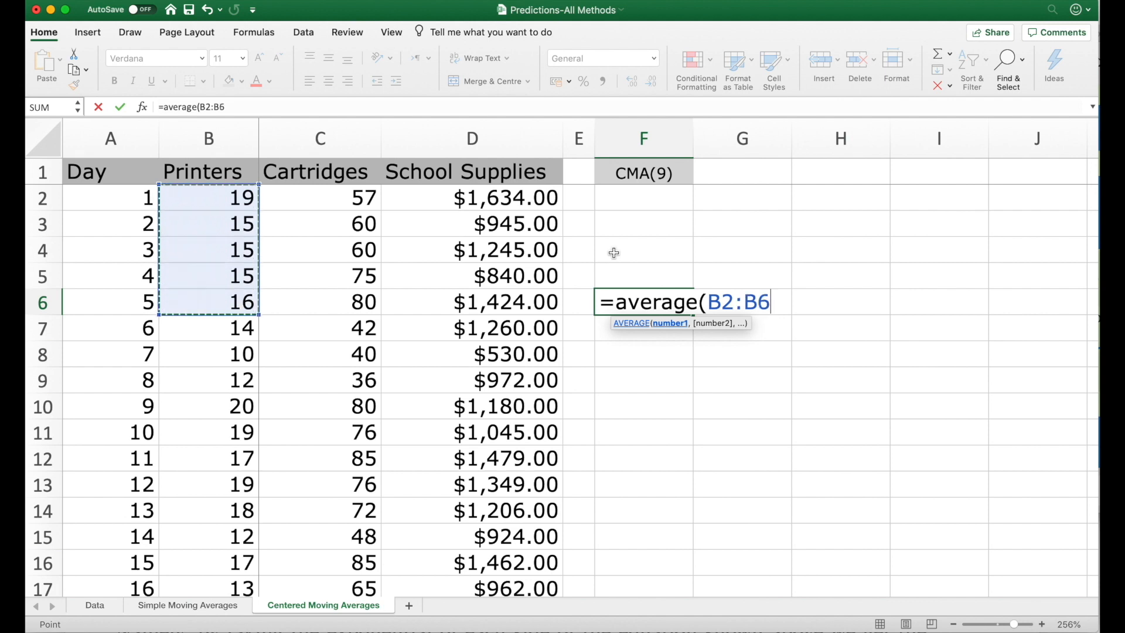
{"action": "key", "text": "shift+Down"}
{"action": "key", "text": "shift+Down"}
{"action": "key", "text": "shift+Down"}
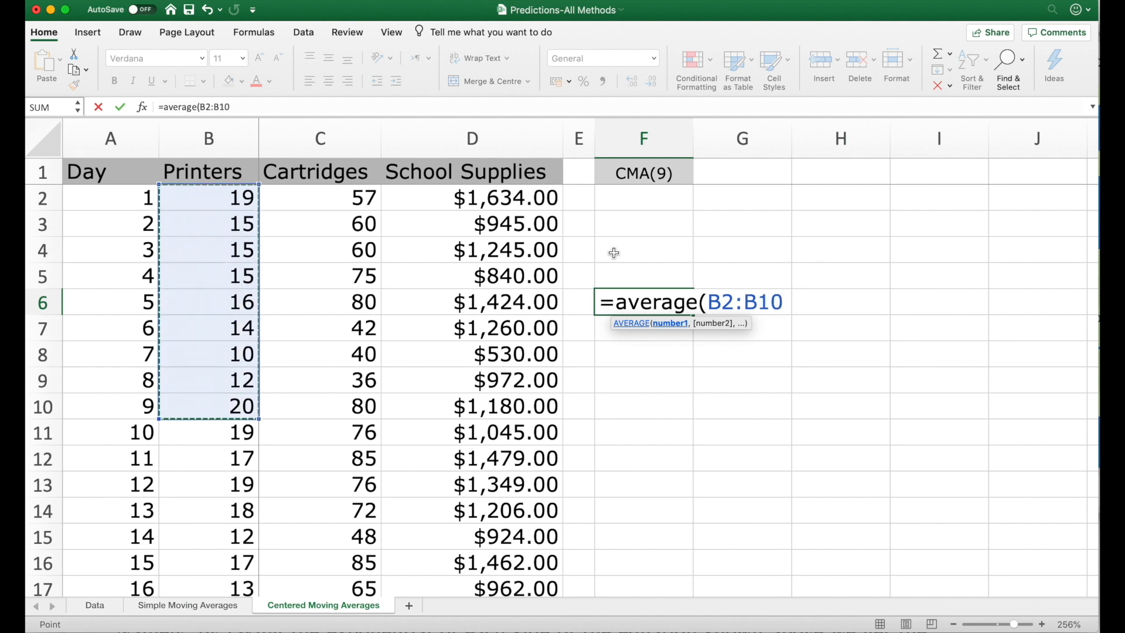
{"action": "type", "text": ")"}
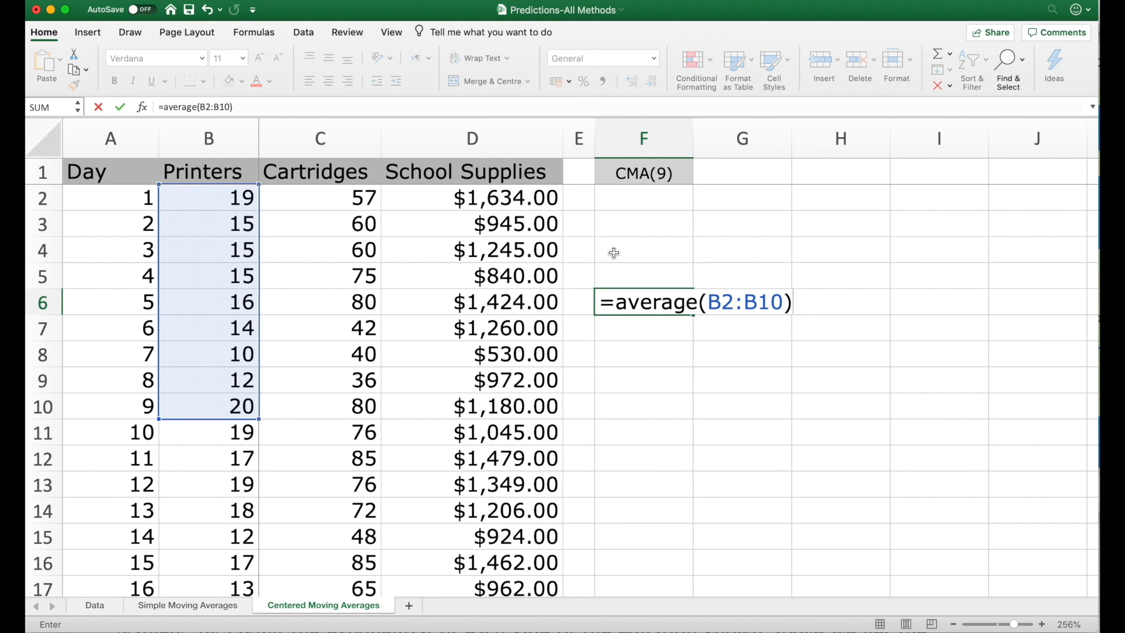
{"action": "key", "text": "Return"}
Copy the average formula from F6 down the column to F72, four rows above the last data row
{"action": "key", "text": "Up"}
{"action": "key", "text": "super+c"}
{"action": "key", "text": "Left"}
{"action": "key", "text": "Left"}
{"action": "key", "text": "super+Down"}
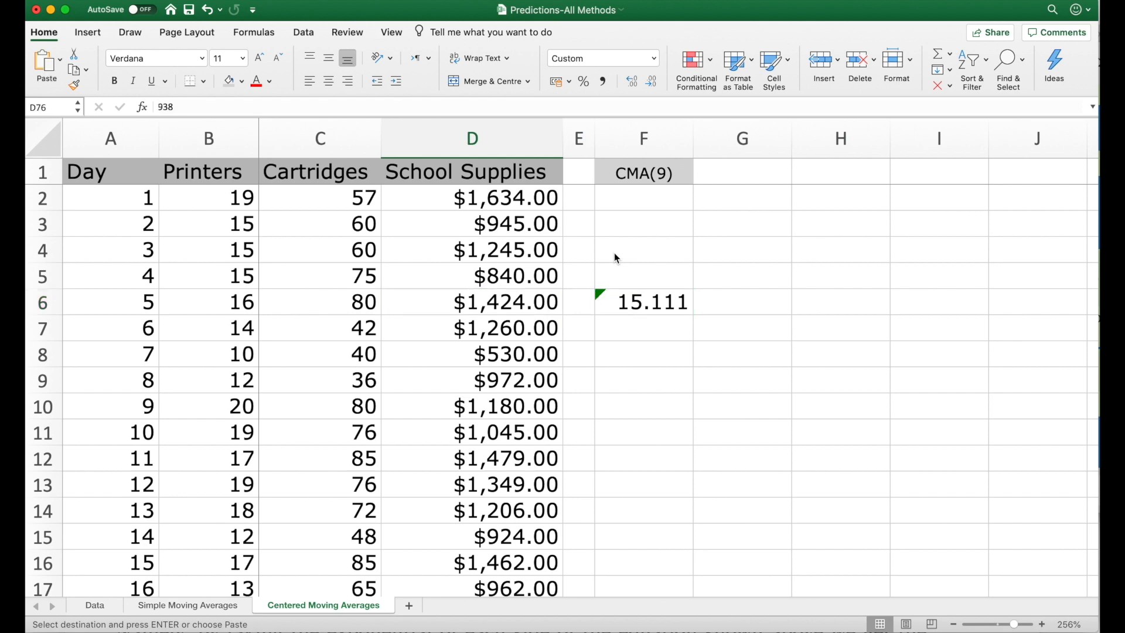
{"action": "key", "text": "Right"}
{"action": "key", "text": "Right"}
{"action": "key", "text": "Up"}
{"action": "key", "text": "Up"}
{"action": "key", "text": "Up"}
{"action": "key", "text": "Up"}
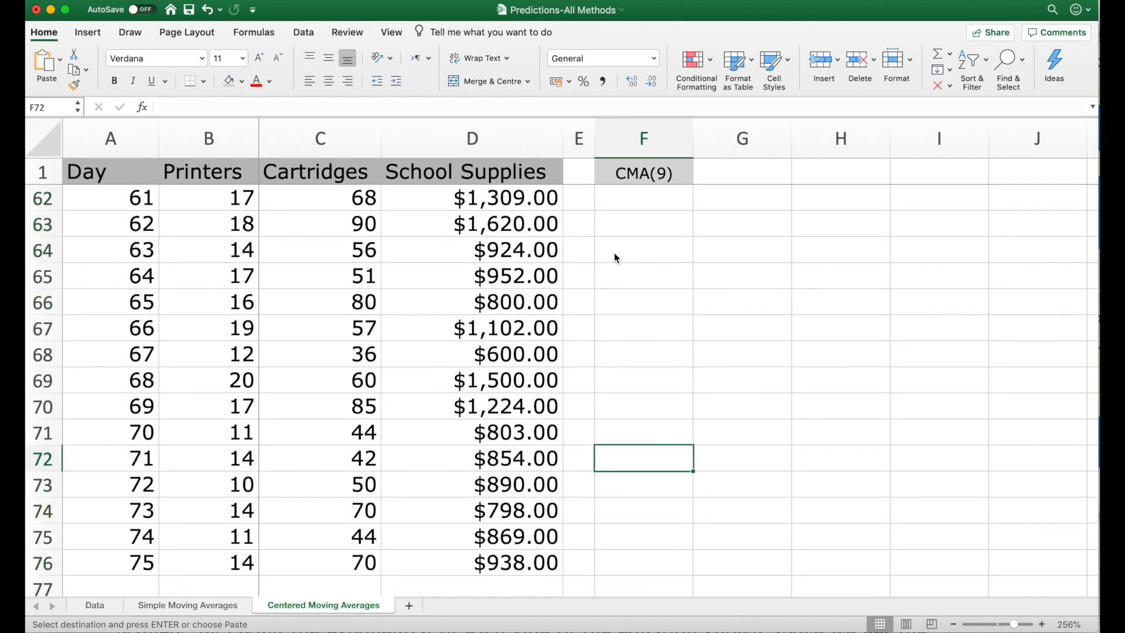
{"action": "key", "text": "ctrl+shift+Up"}
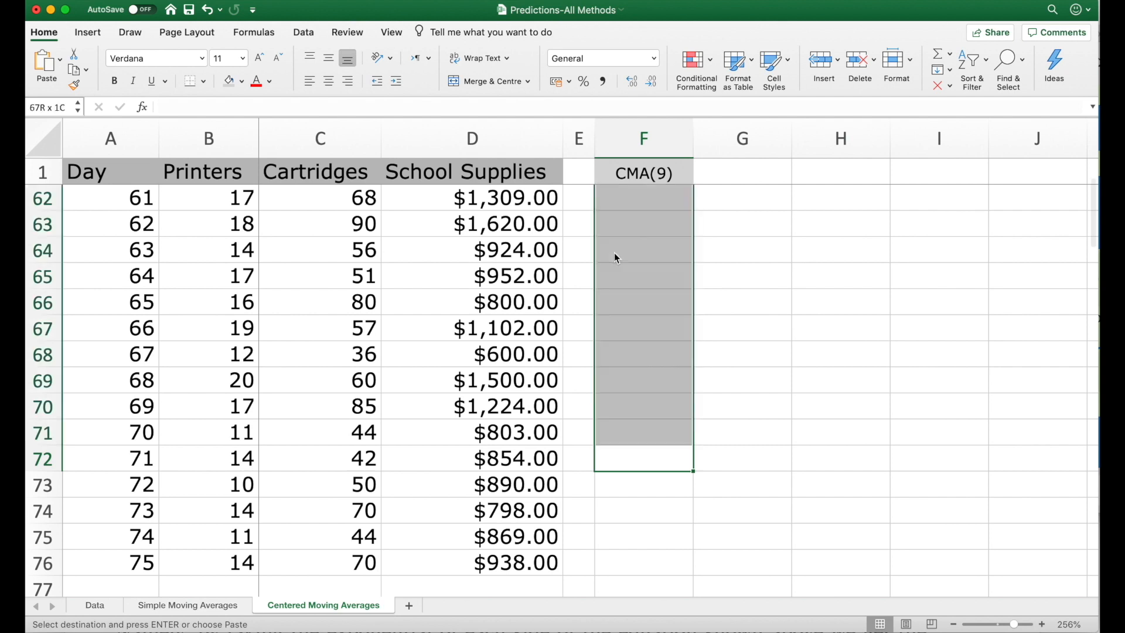
{"action": "key", "text": "Return"}
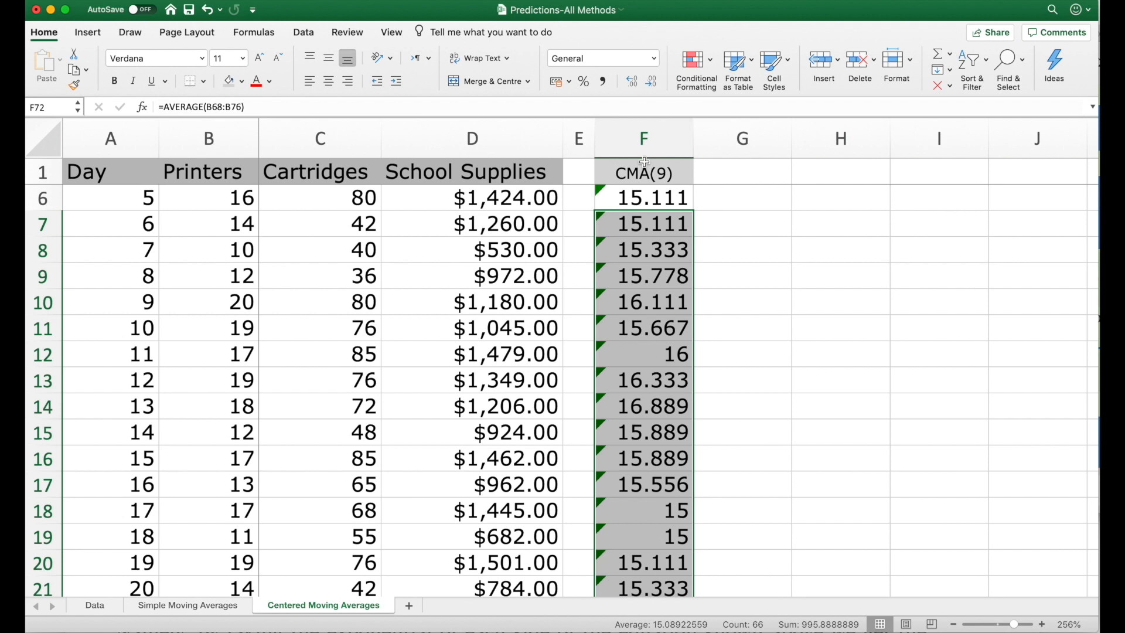
Format column F in comma style with four decimal places
{"action": "left_click", "coordinate": [644, 141]}
{"action": "left_click", "coordinate": [606, 83]}
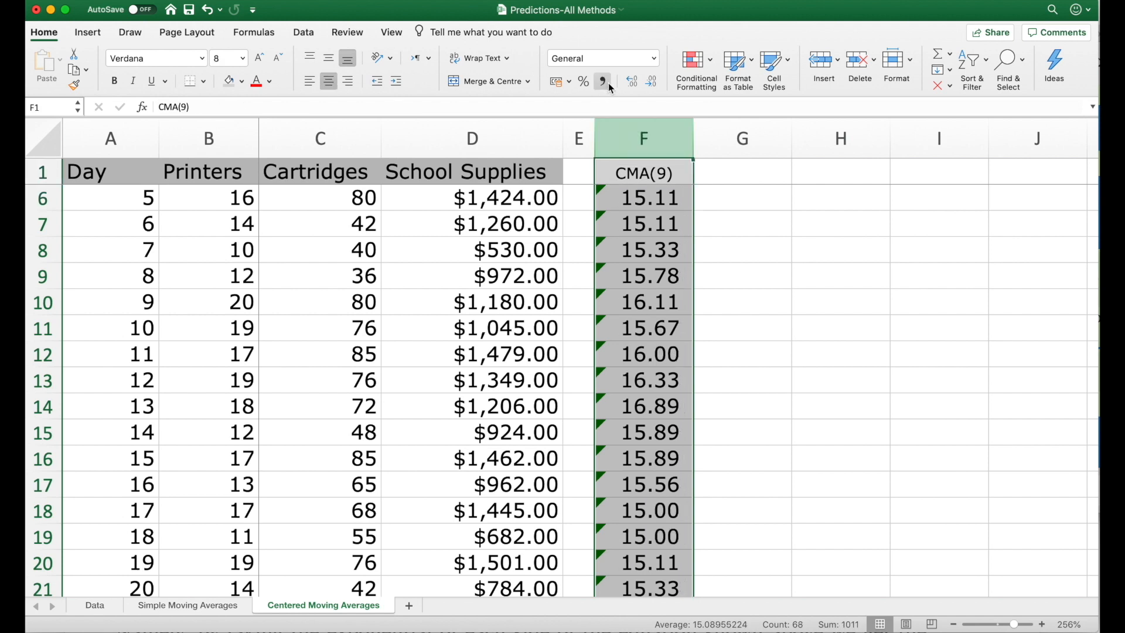
{"action": "left_click", "coordinate": [628, 88]}
{"action": "left_click", "coordinate": [629, 88]}
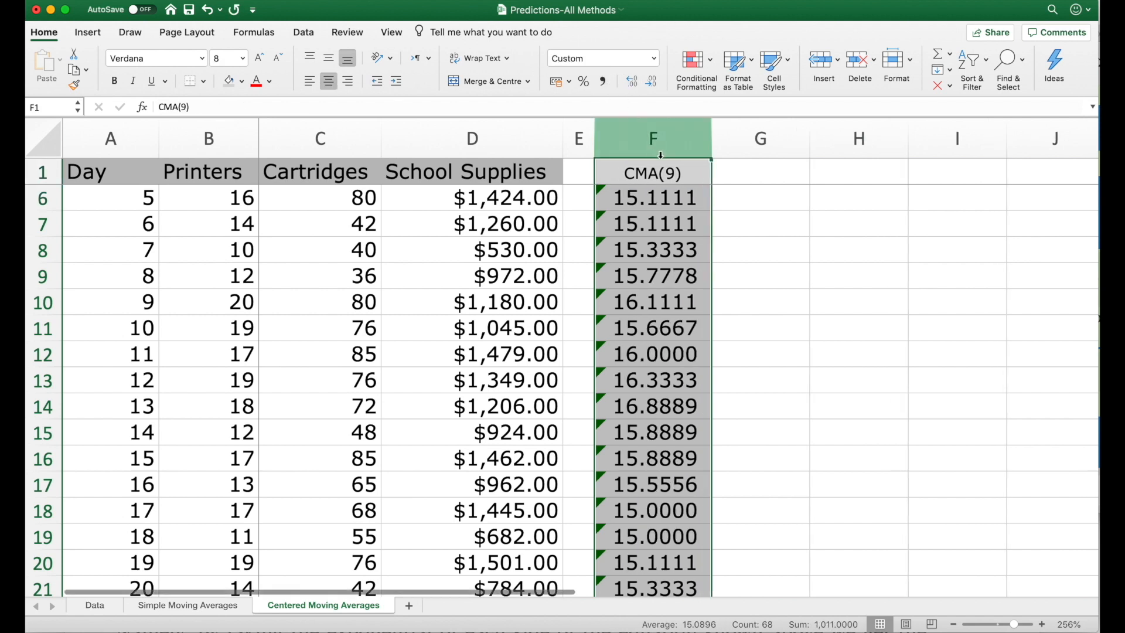
Narrow the empty column G beside the CMA(9) values into a spacer column
{"action": "left_click", "coordinate": [666, 199]}
{"action": "key", "text": "Up"}
{"action": "key", "text": "Up"}
{"action": "key", "text": "Up"}
{"action": "key", "text": "Up"}
{"action": "key", "text": "Up"}
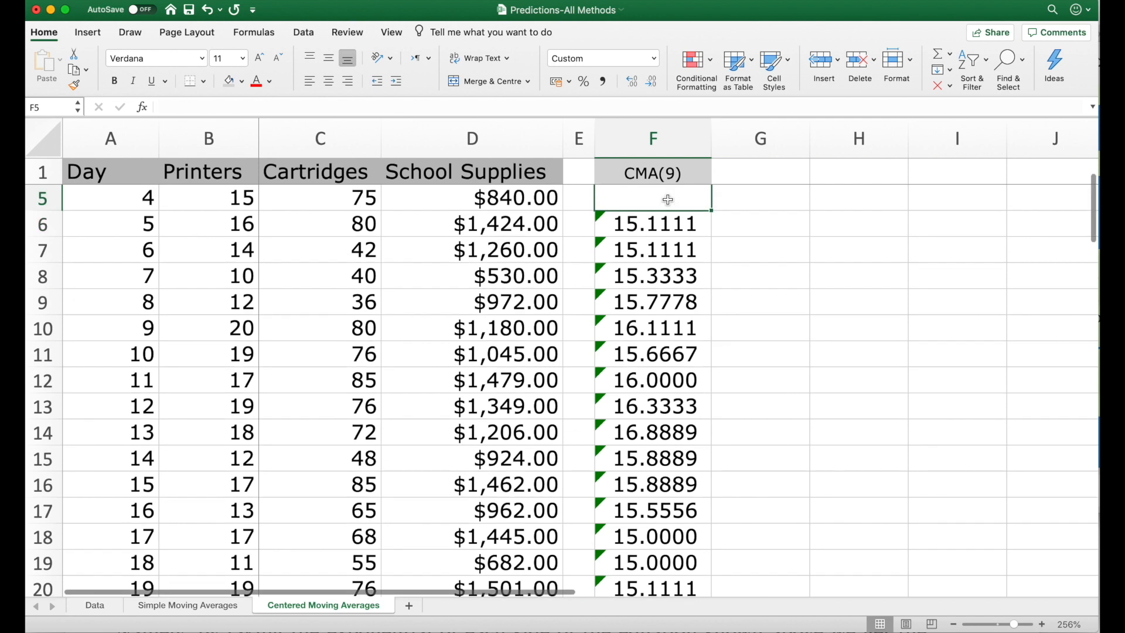
{"action": "key", "text": "Right"}
{"action": "key", "text": "Right"}
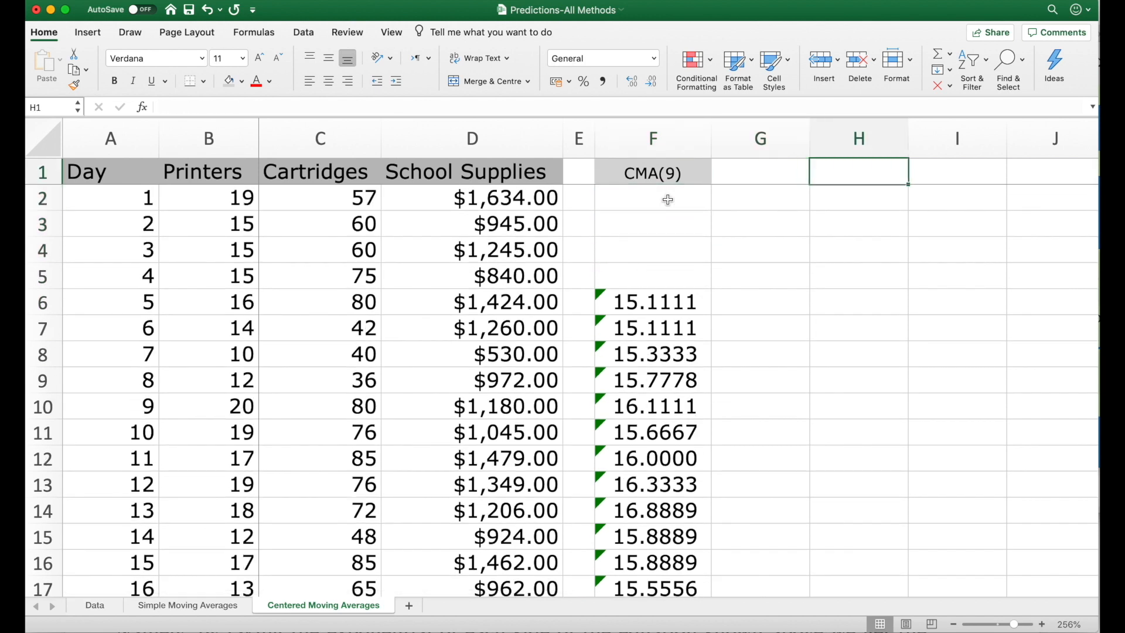
{"action": "left_click_drag", "start_coordinate": [809, 145], "coordinate": [758, 150]}
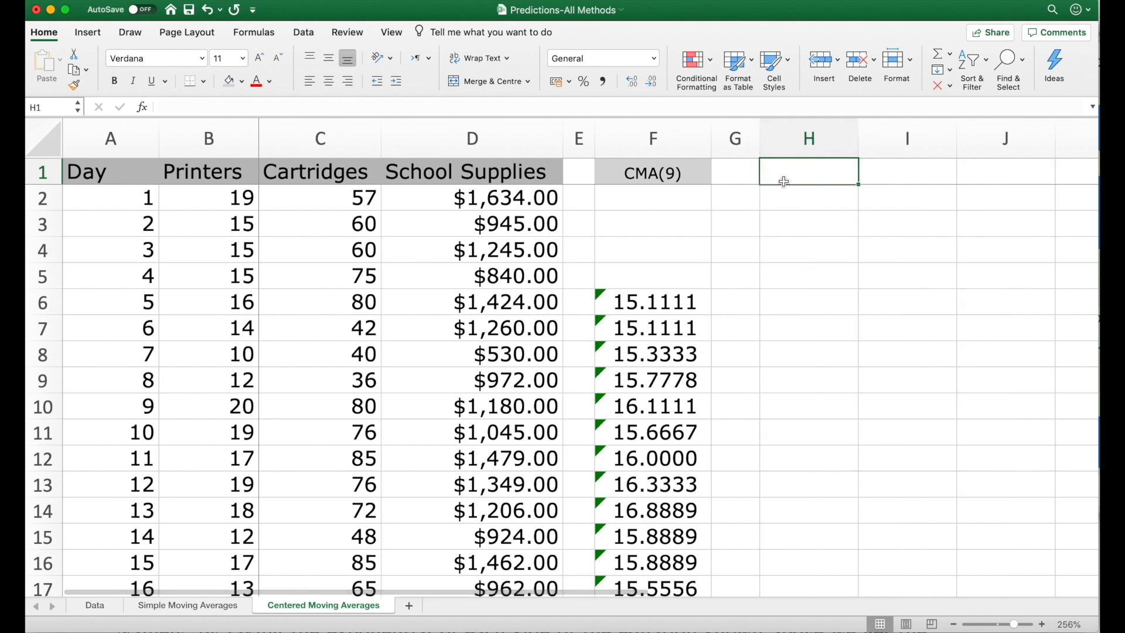
Add the column headings Residual in cell H1 and Residual^2 in cell I1 of the centered moving averages sheet
{"action": "type", "text": "Residual"}
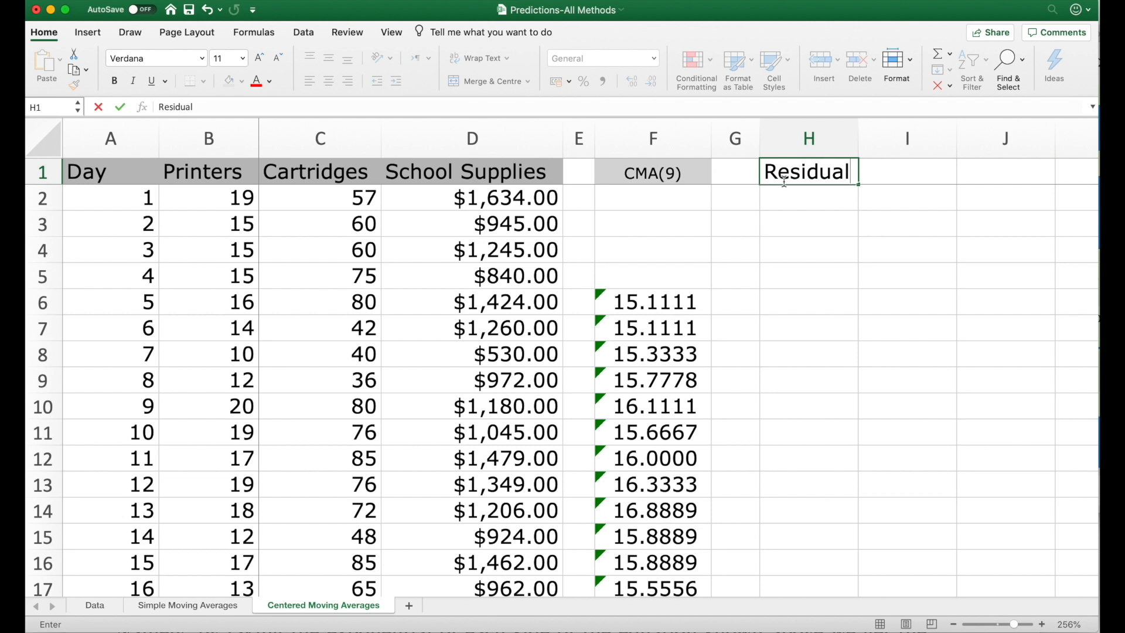
{"action": "key", "text": "Tab"}
{"action": "type", "text": "Resi"}
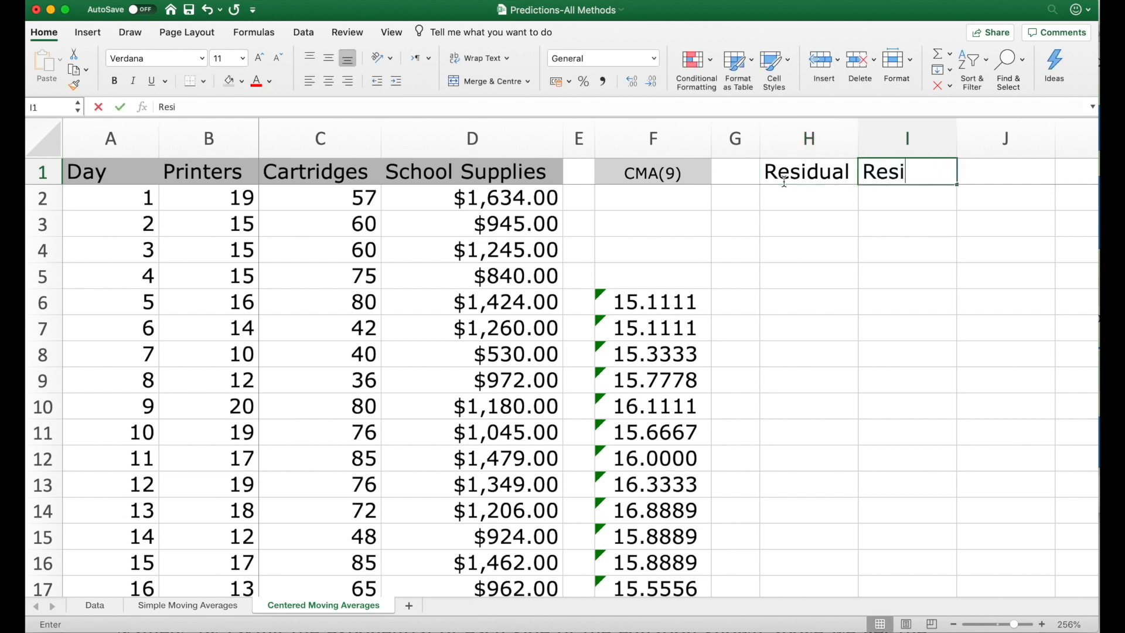
{"action": "type", "text": "dual^2"}
{"action": "key", "text": "Return"}
Copy the formatting of the CMA(9) heading onto the Residual and Residual^2 headings in H1:I1
{"action": "left_click", "coordinate": [683, 181]}
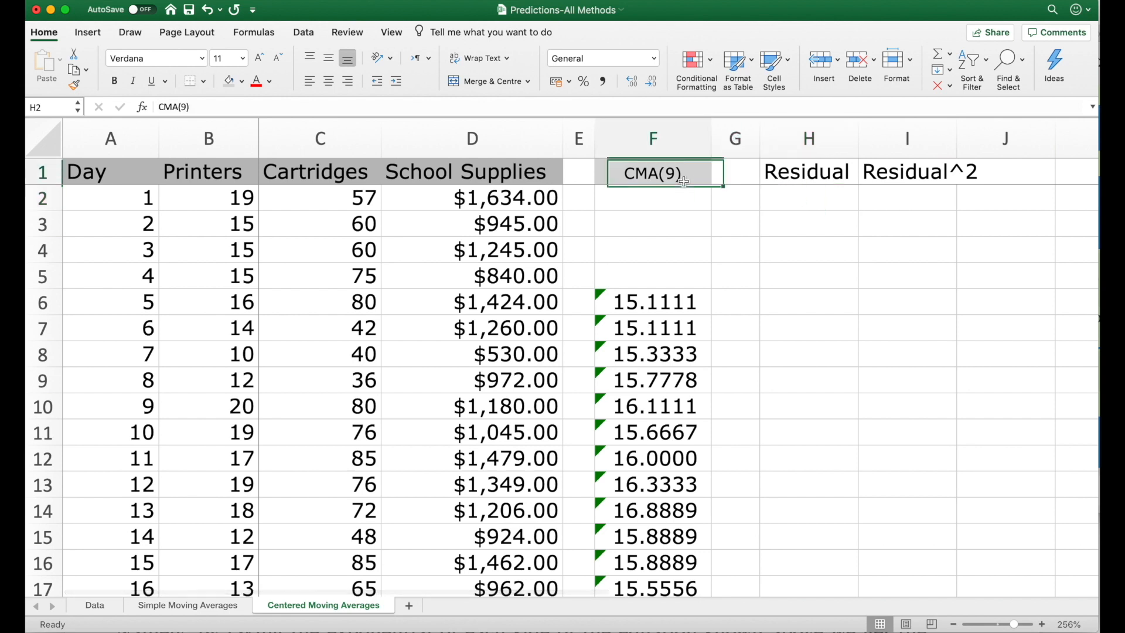
{"action": "left_click", "coordinate": [73, 87]}
{"action": "left_click_drag", "start_coordinate": [795, 174], "coordinate": [881, 179]}
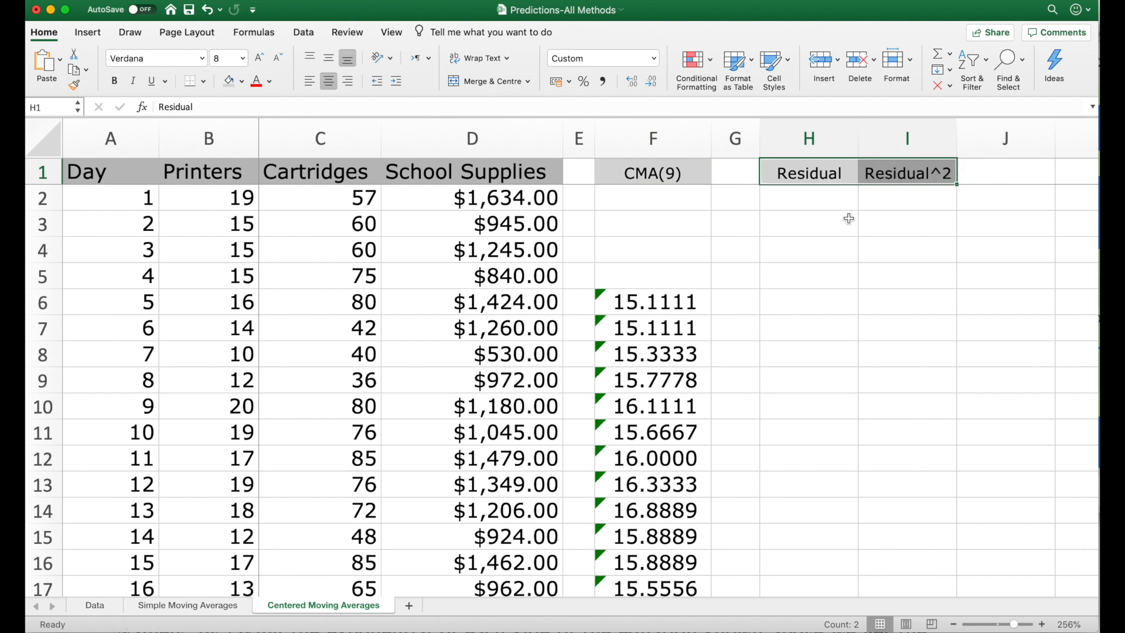
Enter the formula =B6-F6 in cell H6 to get the residual for day 5
{"action": "left_click", "coordinate": [788, 305]}
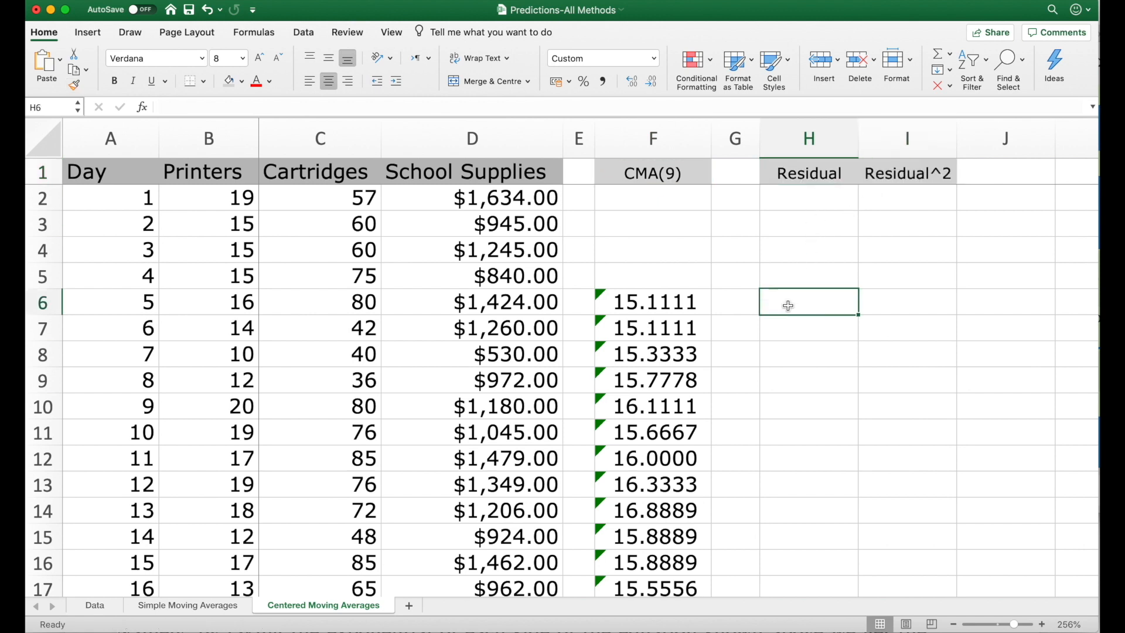
{"action": "type", "text": "="}
{"action": "key", "text": "Left"}
{"action": "key", "text": "Left"}
{"action": "key", "text": "Left"}
{"action": "key", "text": "Left"}
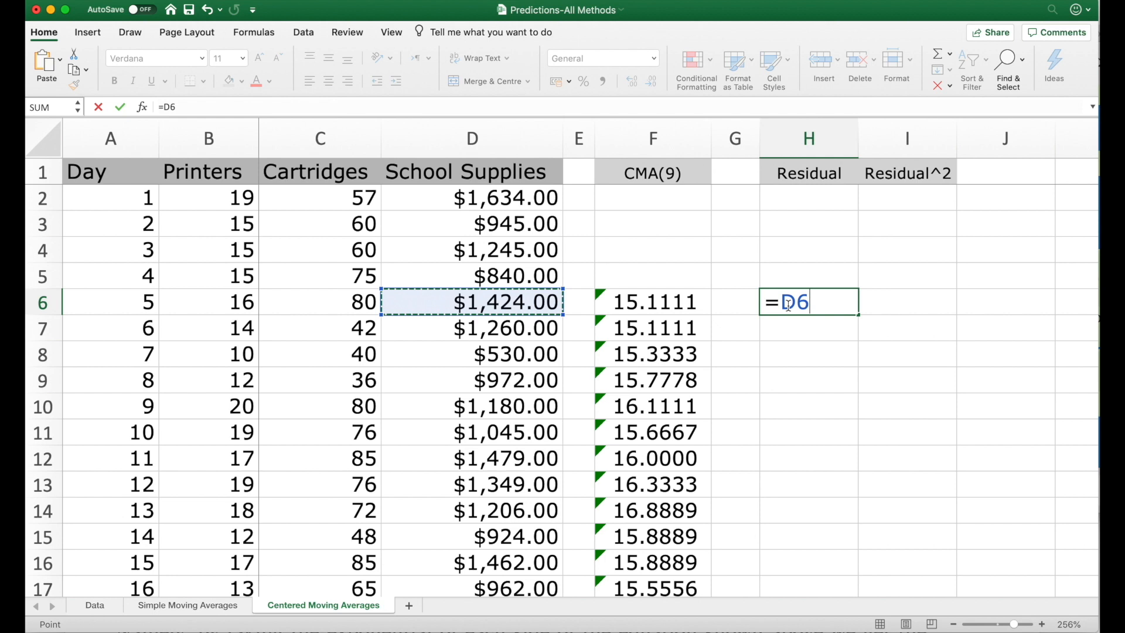
{"action": "key", "text": "Left"}
{"action": "key", "text": "Left"}
{"action": "type", "text": "-"}
{"action": "key", "text": "Left"}
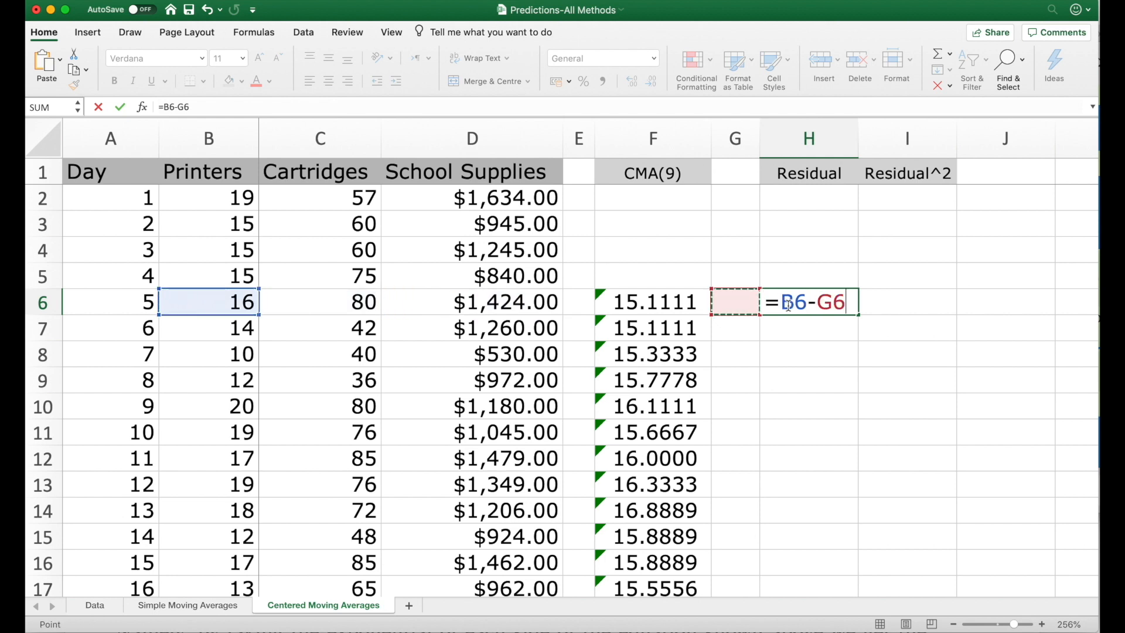
{"action": "key", "text": "Left"}
{"action": "key", "text": "Return"}
Enter the formula =H6^2 in cell I6 to square the day 5 residual
{"action": "key", "text": "Up"}
{"action": "key", "text": "Right"}
{"action": "type", "text": "="}
{"action": "key", "text": "Left"}
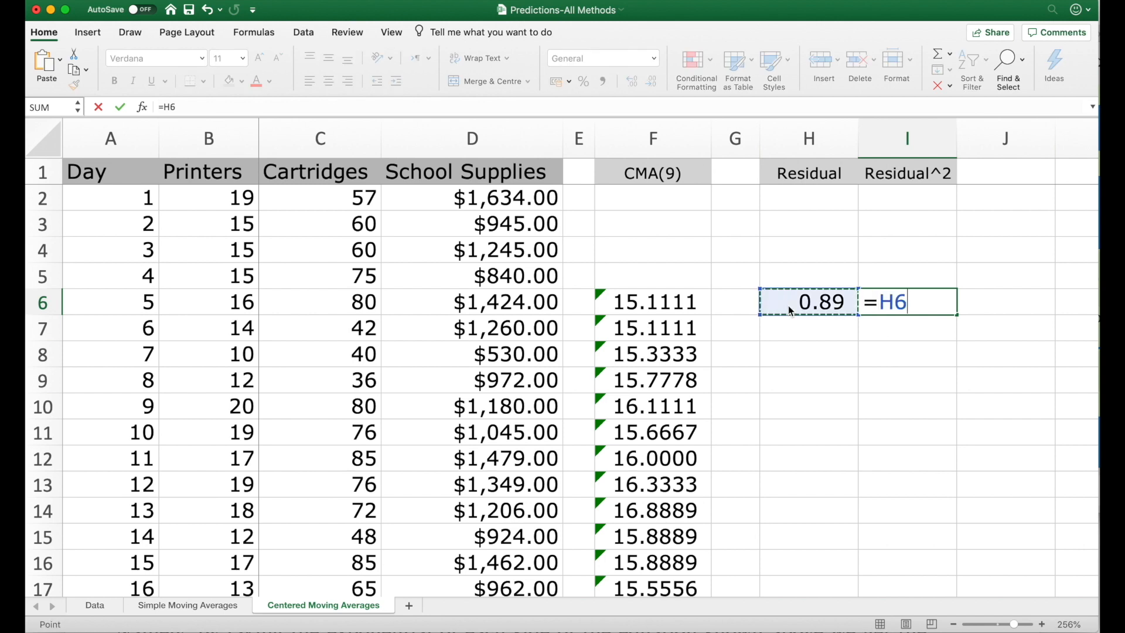
{"action": "type", "text": "^2"}
{"action": "key", "text": "Return"}
Copy the residual and squared residual formulas from H6:I6 down both columns to row 72
{"action": "key", "text": "Up"}
{"action": "key", "text": "Left"}
{"action": "key", "text": "shift+Right"}
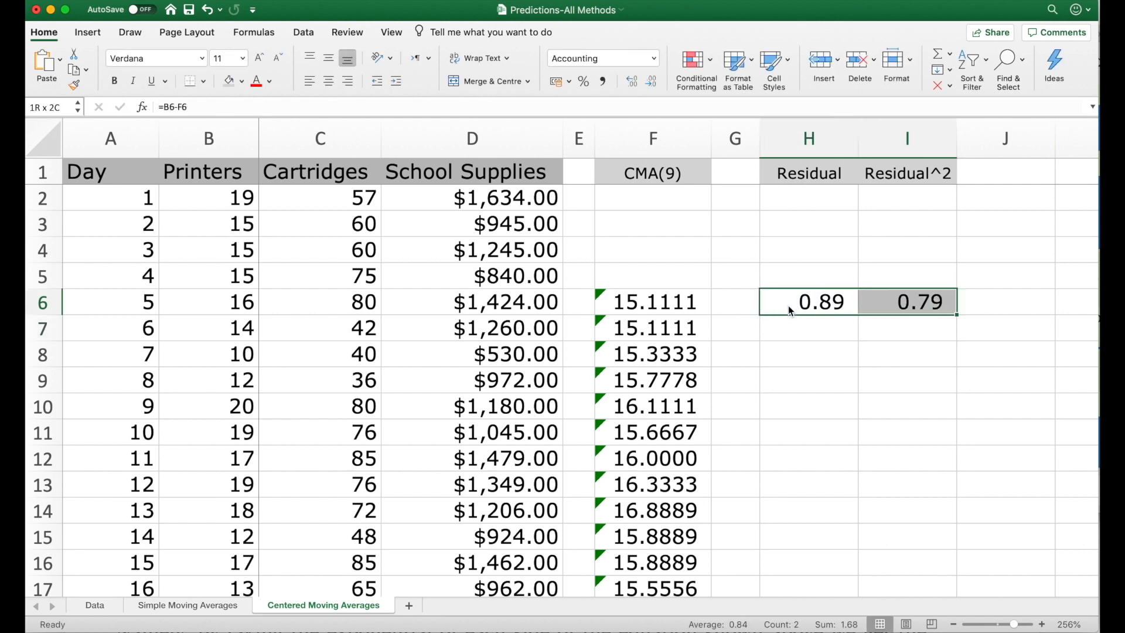
{"action": "key", "text": "super+c"}
{"action": "key", "text": "Left"}
{"action": "key", "text": "Left"}
{"action": "key", "text": "super+Down"}
{"action": "key", "text": "Right"}
{"action": "key", "text": "Right"}
{"action": "key", "text": "shift+Right"}
{"action": "key", "text": "shift+super+Up"}
{"action": "key", "text": "shift+Down"}
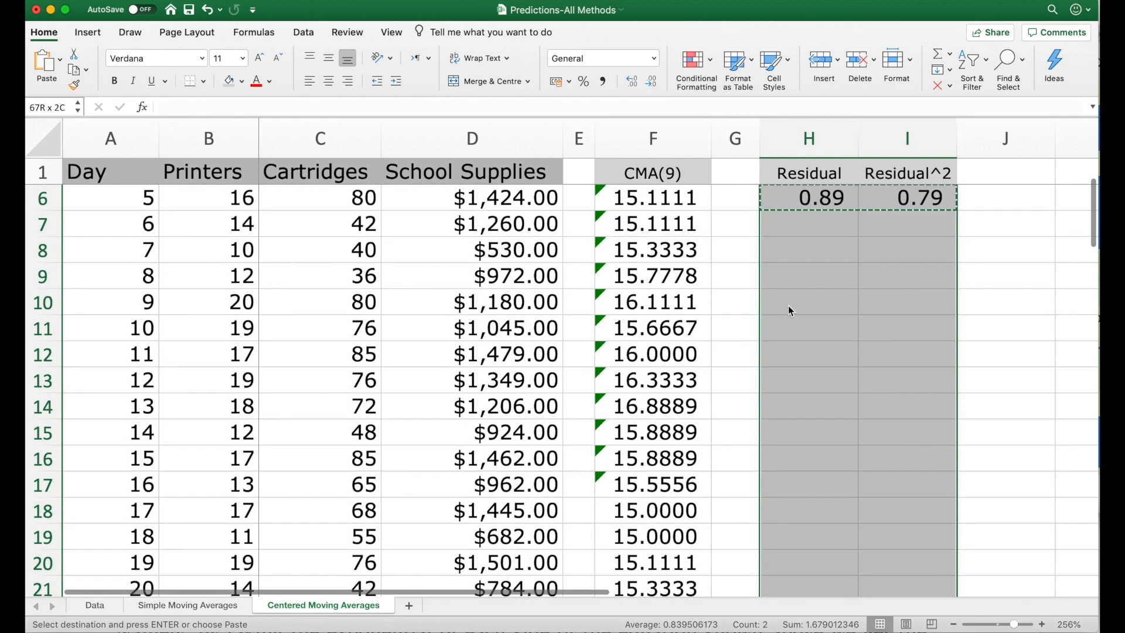
{"action": "key", "text": "Return"}
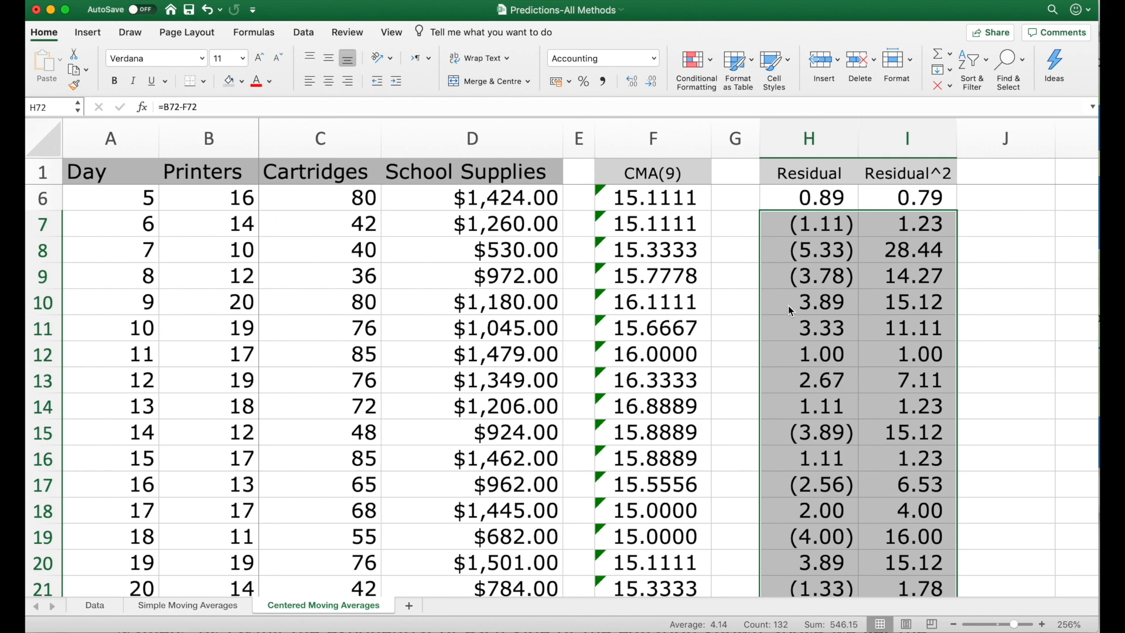
Enter the label ssresid in cell H74, two rows below the last residual
{"action": "key", "text": "Up"}
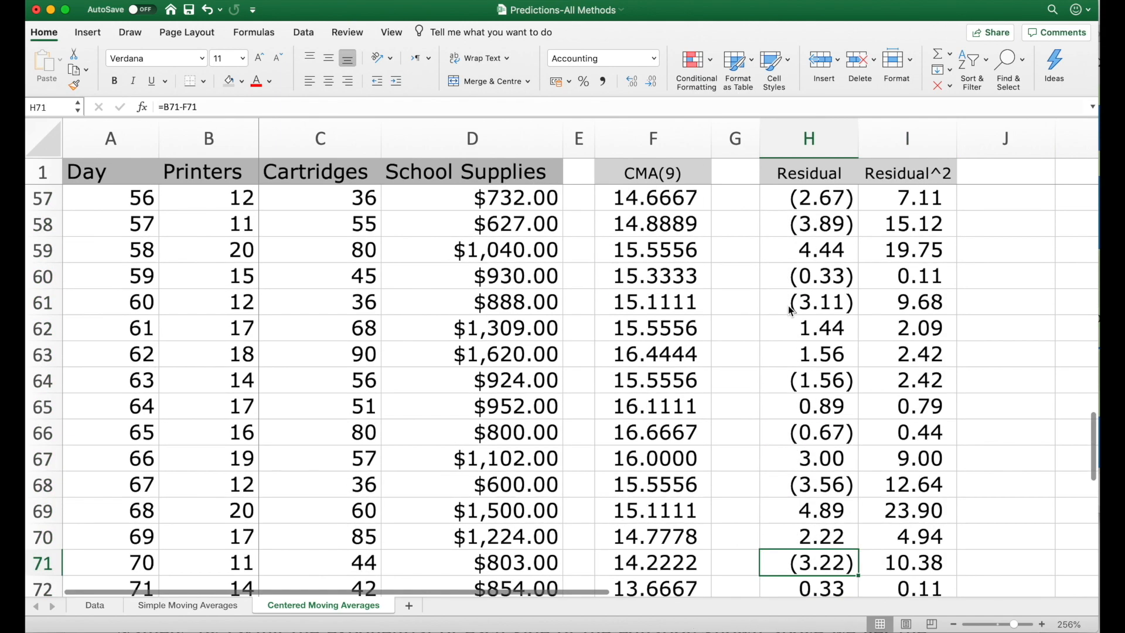
{"action": "key", "text": "super+Up"}
{"action": "key", "text": "Right"}
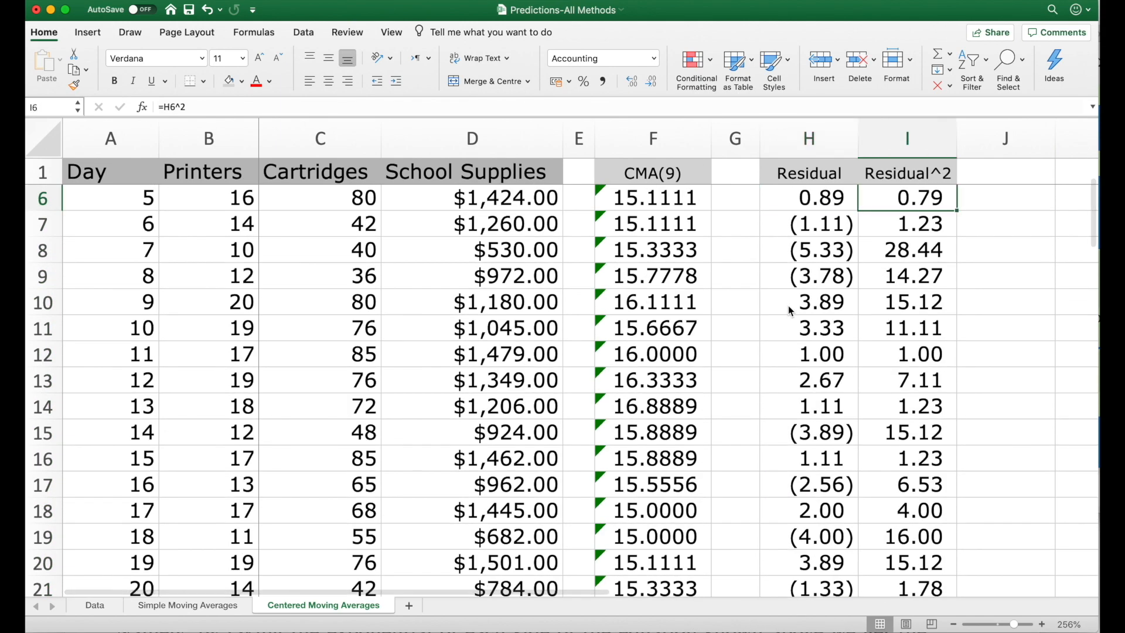
{"action": "key", "text": "super+Down"}
{"action": "key", "text": "Down"}
{"action": "key", "text": "Down"}
{"action": "key", "text": "Left"}
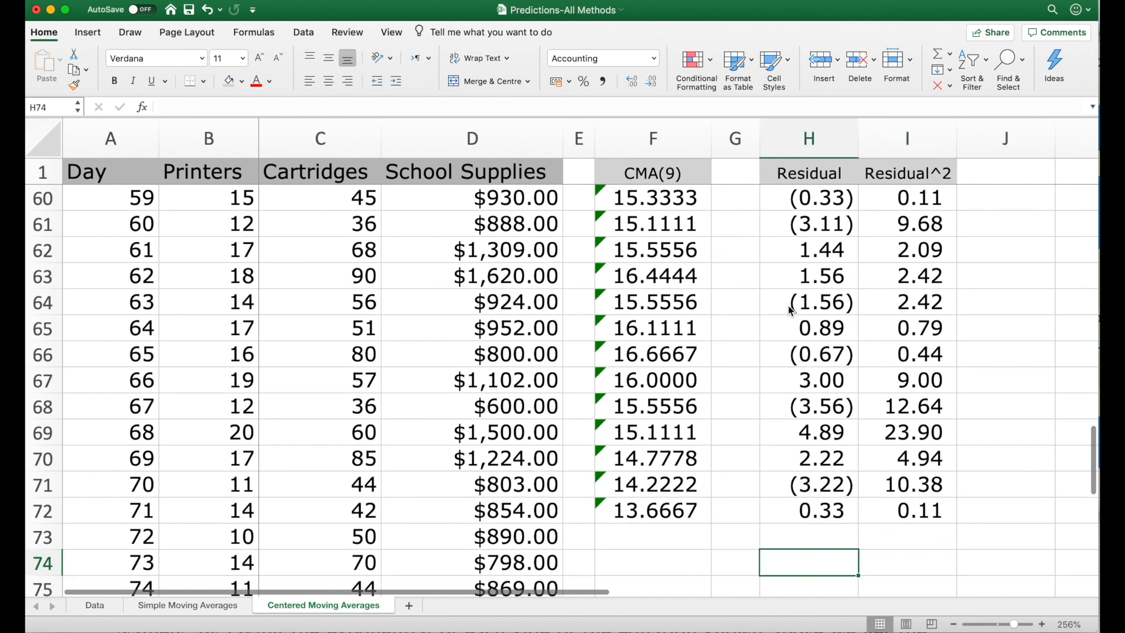
{"action": "type", "text": "ssresid"}
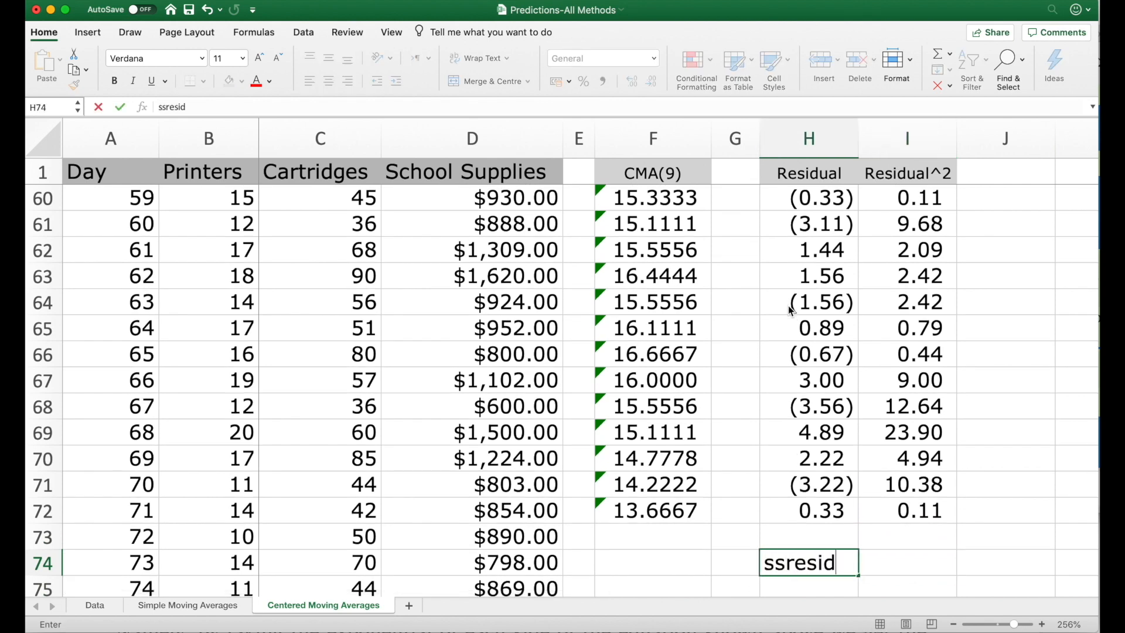
{"action": "key", "text": "Tab"}
Sum the squared residuals with the formula =SUM(I6:I72) in cell I74
{"action": "type", "text": "="}
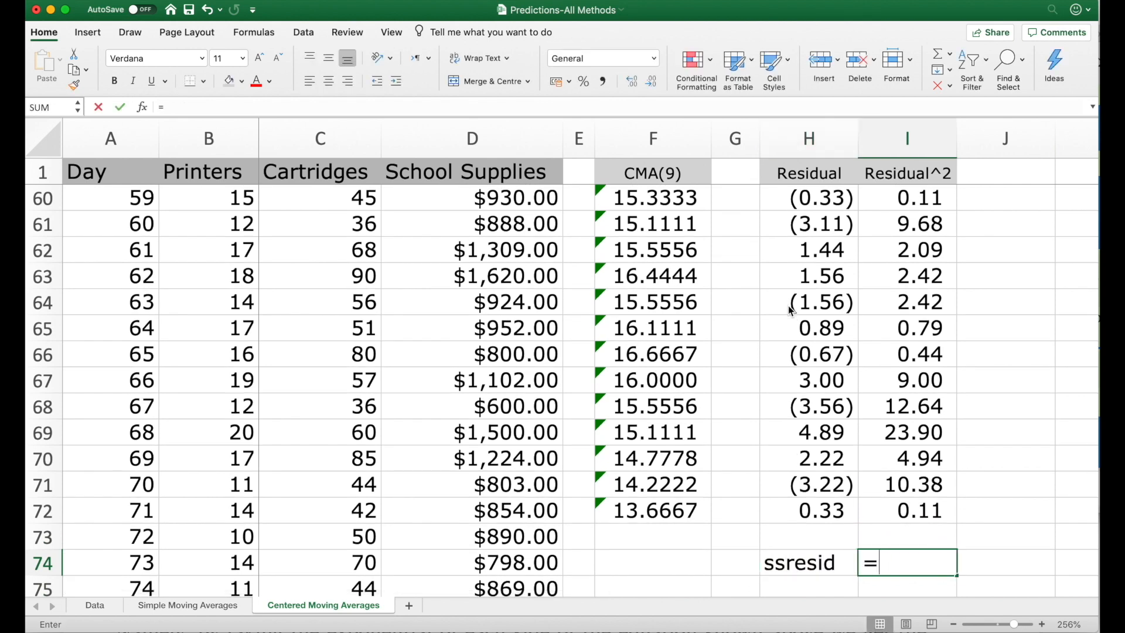
{"action": "type", "text": "sum("}
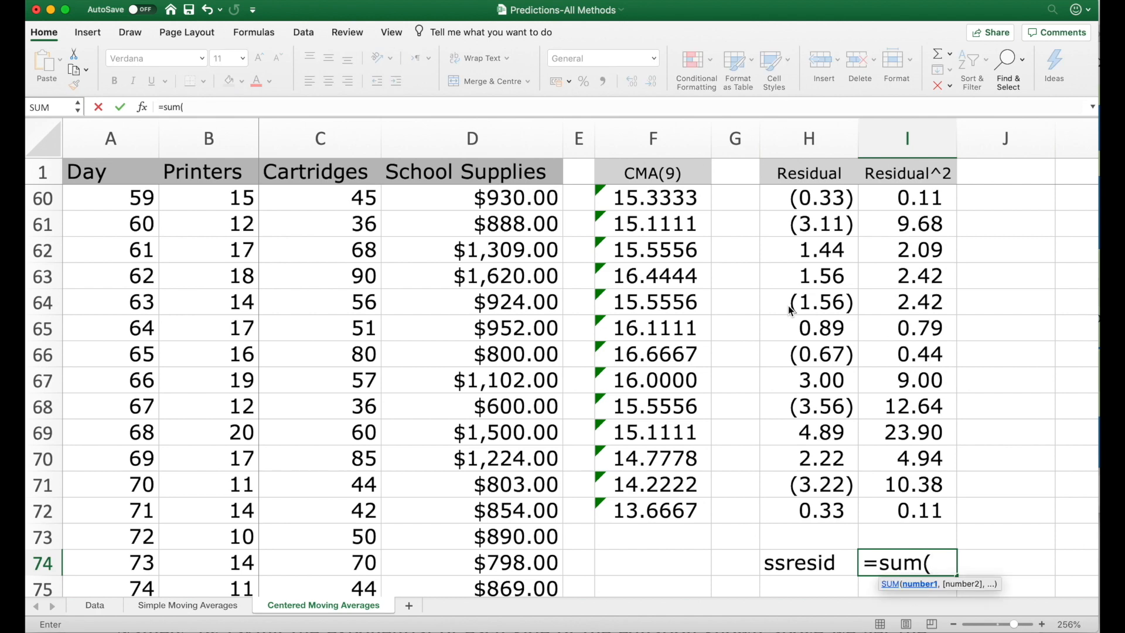
{"action": "key", "text": "Up"}
{"action": "key", "text": "Up"}
{"action": "key", "text": "shift+super+Up"}
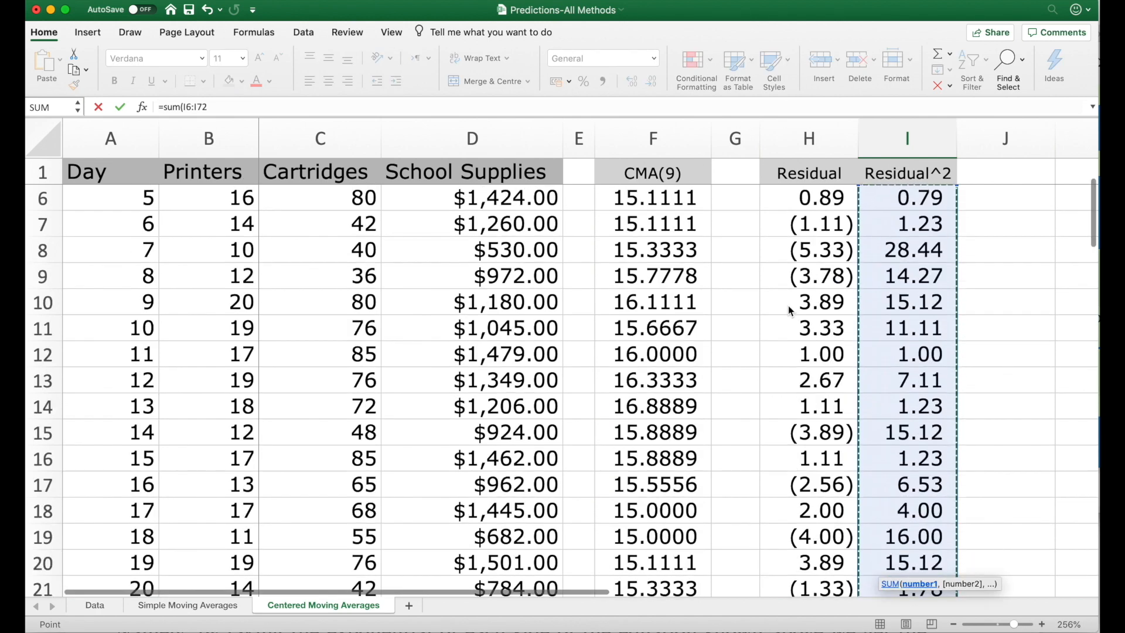
{"action": "type", "text": ")"}
{"action": "key", "text": "Return"}
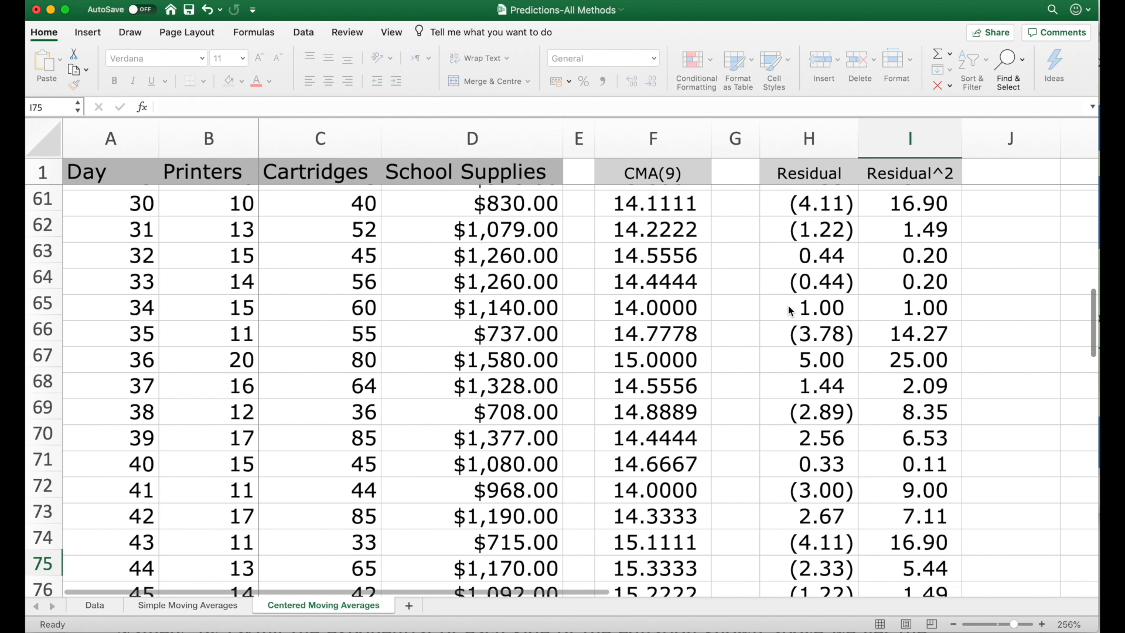
{"action": "key", "text": "Up"}
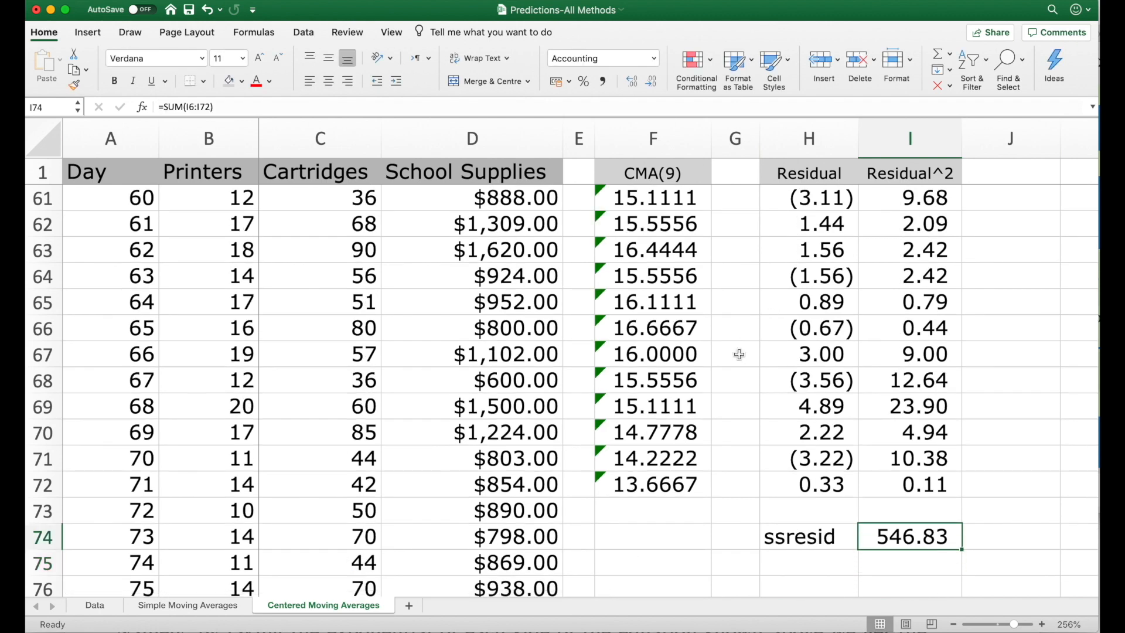
Link cell G5 of the summary table on the Data sheet to the ssresid total with ='Centered Moving Averages'!I74
{"action": "left_click", "coordinate": [102, 608]}
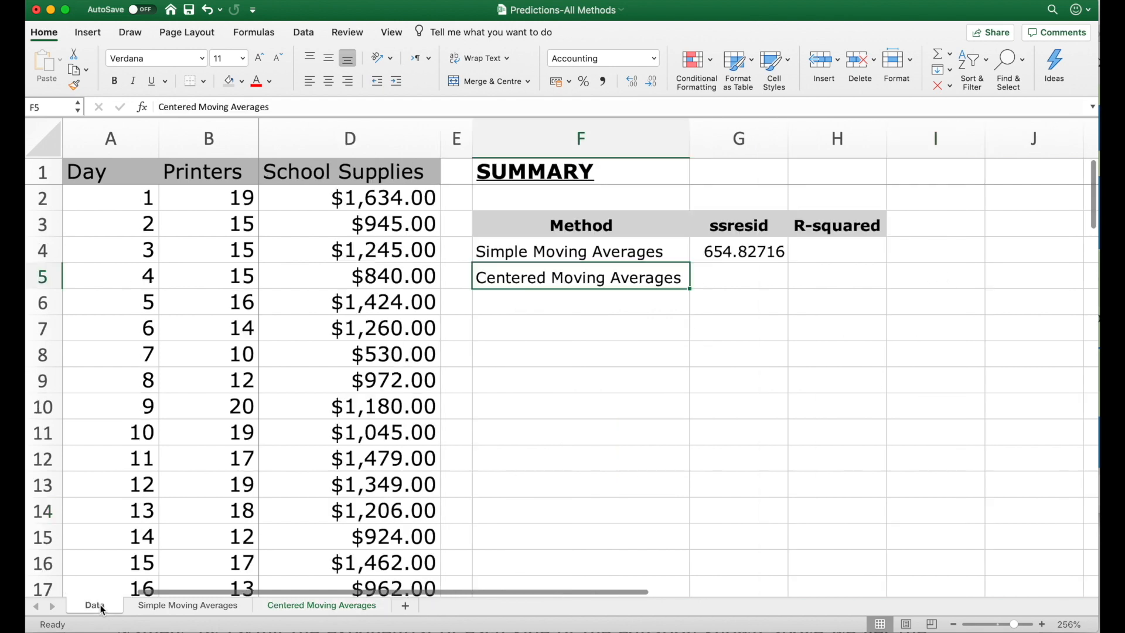
{"action": "left_click", "coordinate": [722, 283]}
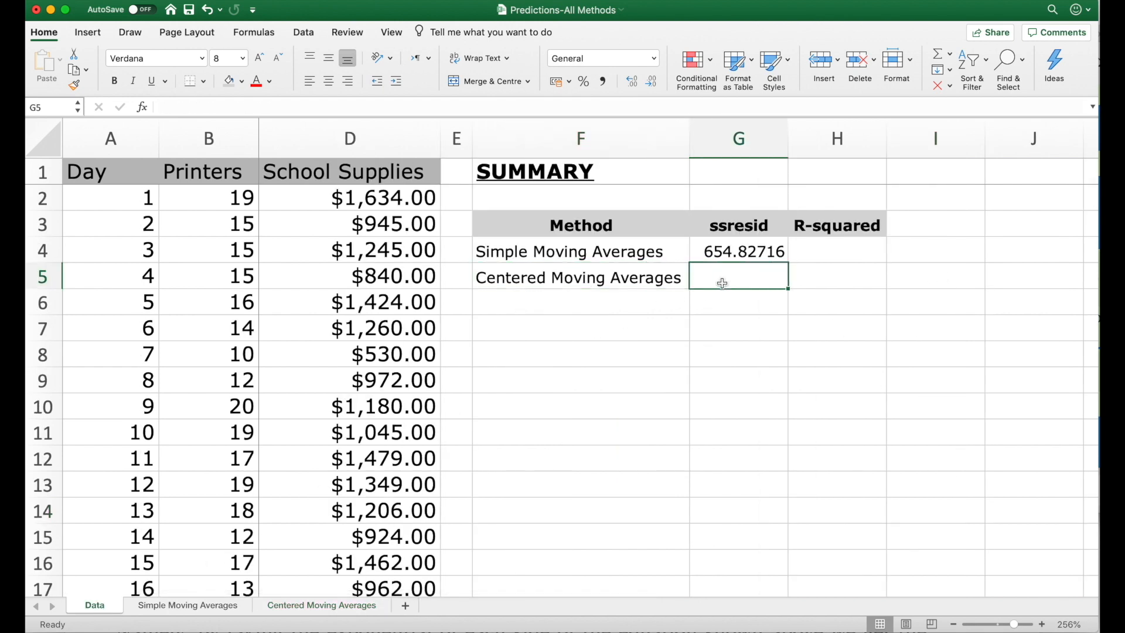
{"action": "type", "text": "="}
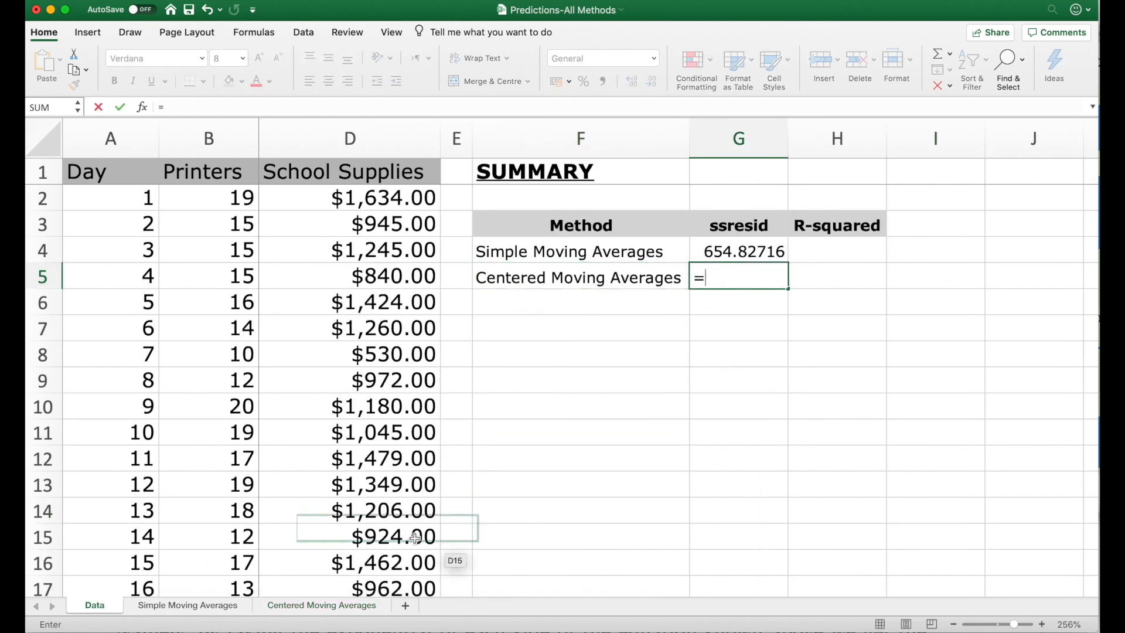
{"action": "left_click", "coordinate": [351, 606]}
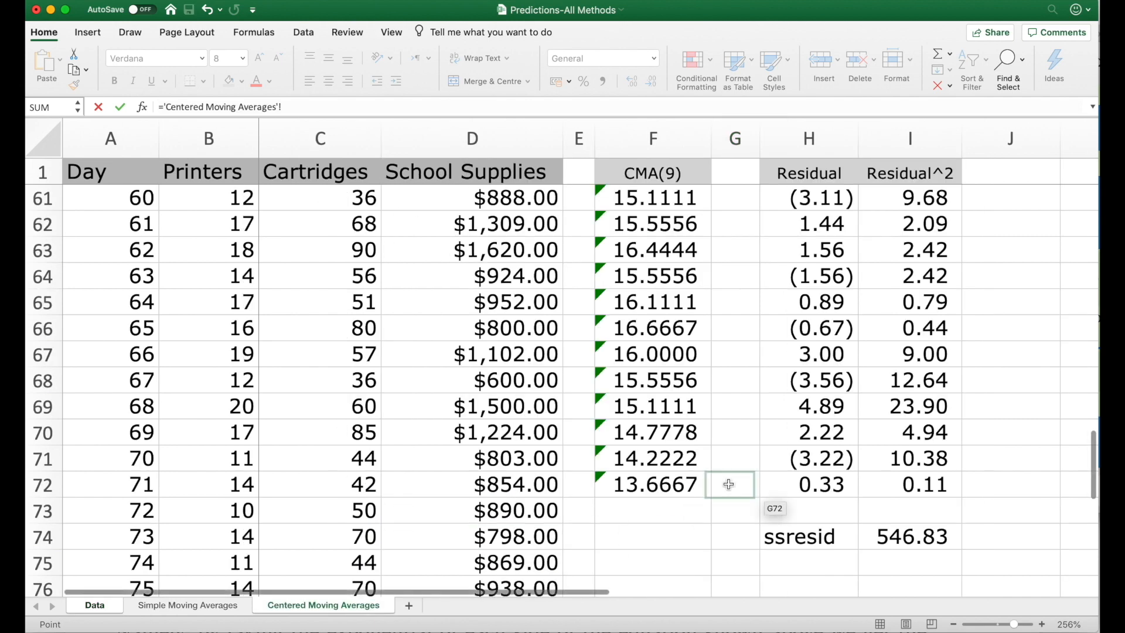
{"action": "left_click", "coordinate": [885, 534]}
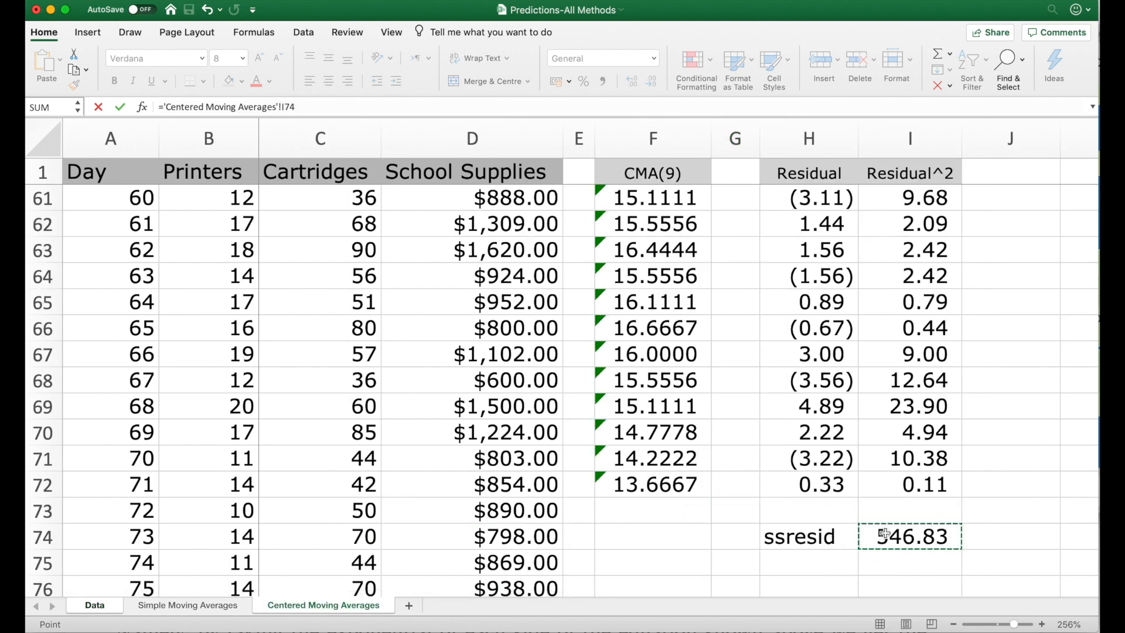
{"action": "key", "text": "Return"}
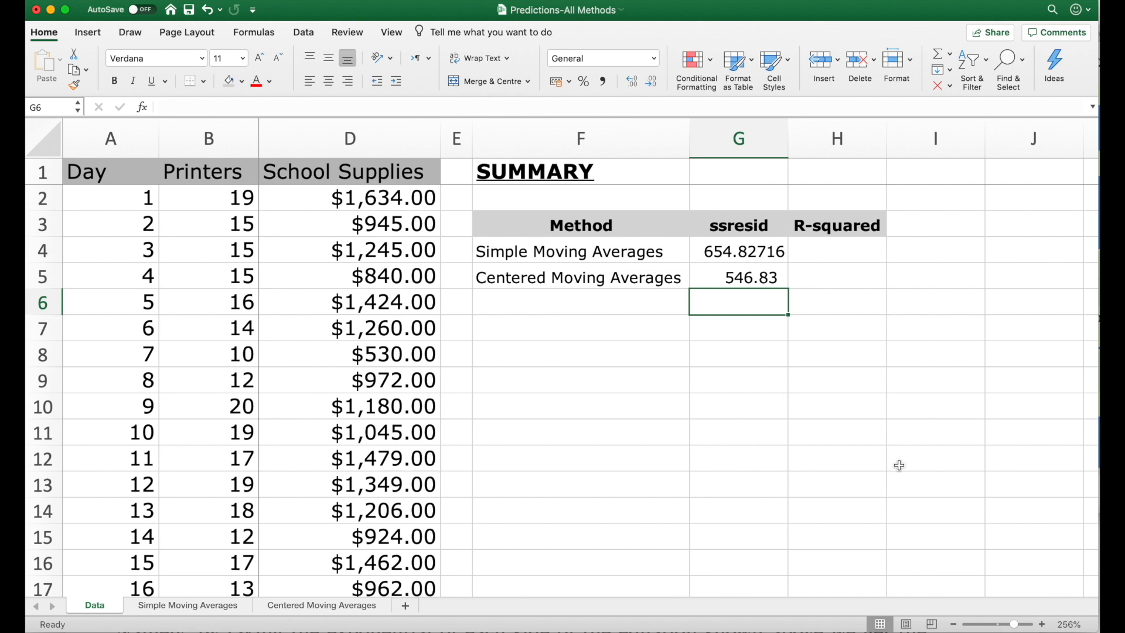
Format the ssresid column G in comma style with two decimals and save the workbook
{"action": "left_click", "coordinate": [752, 144]}
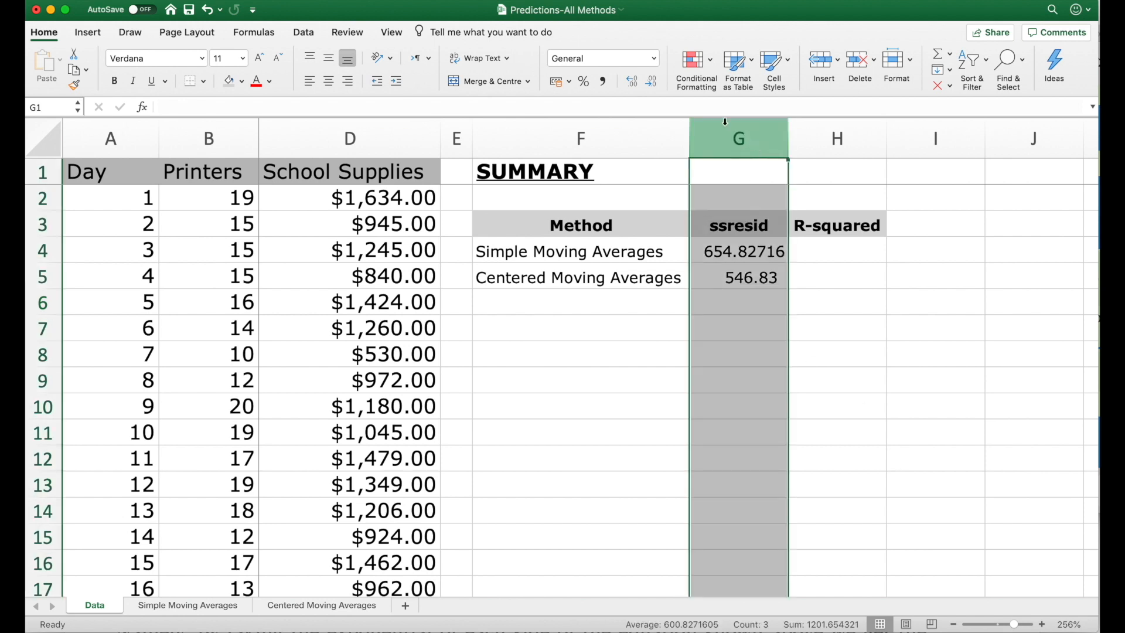
{"action": "left_click", "coordinate": [602, 80]}
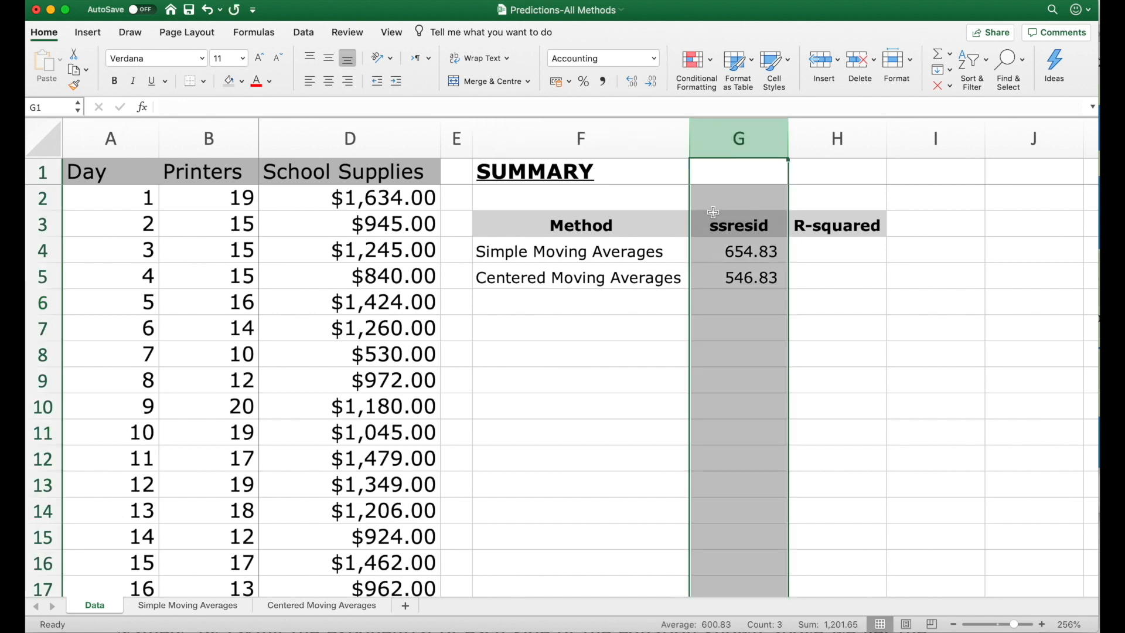
{"action": "left_click", "coordinate": [756, 273]}
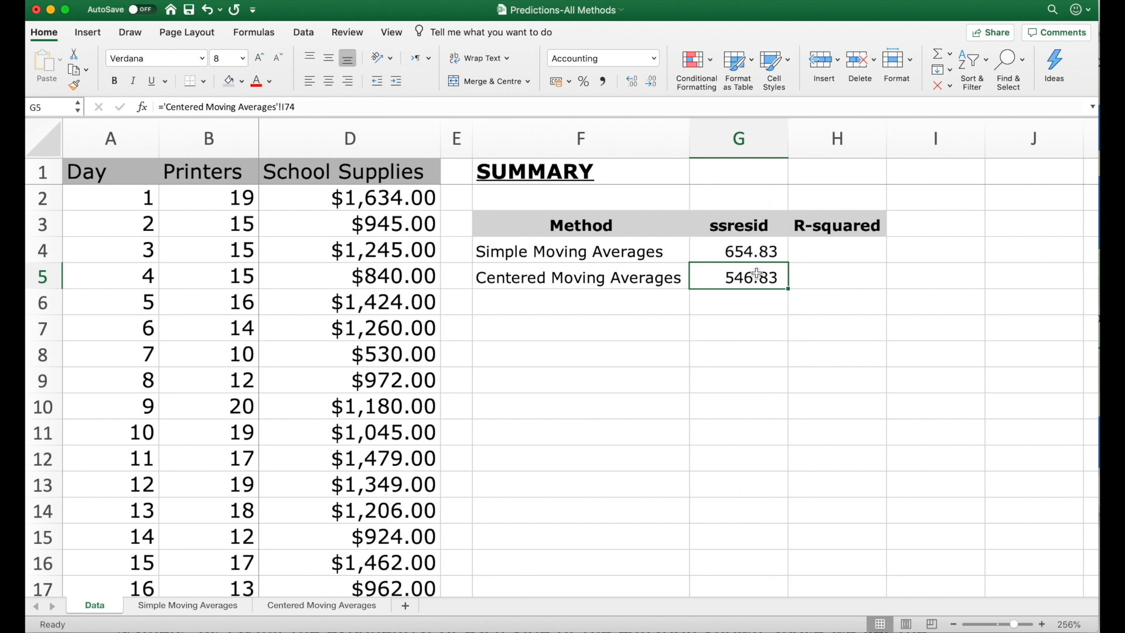
{"action": "key", "text": "super+s"}
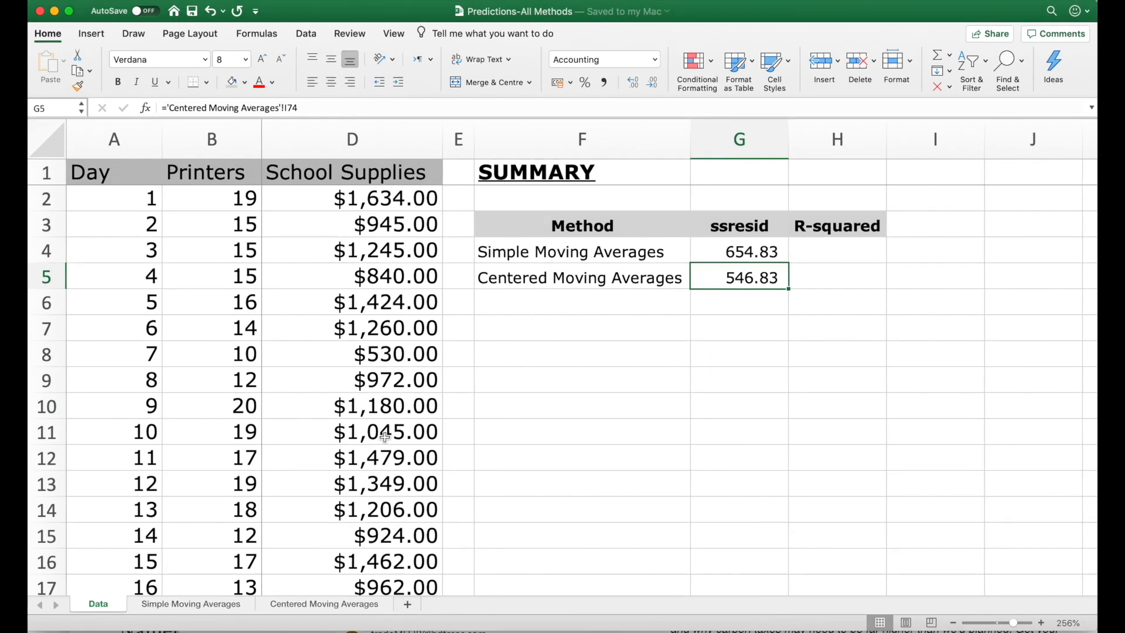
Create a copy of the Data sheet at the end of the Predictions-All Methods.xlsx workbook
{"action": "right_click", "coordinate": [109, 604]}
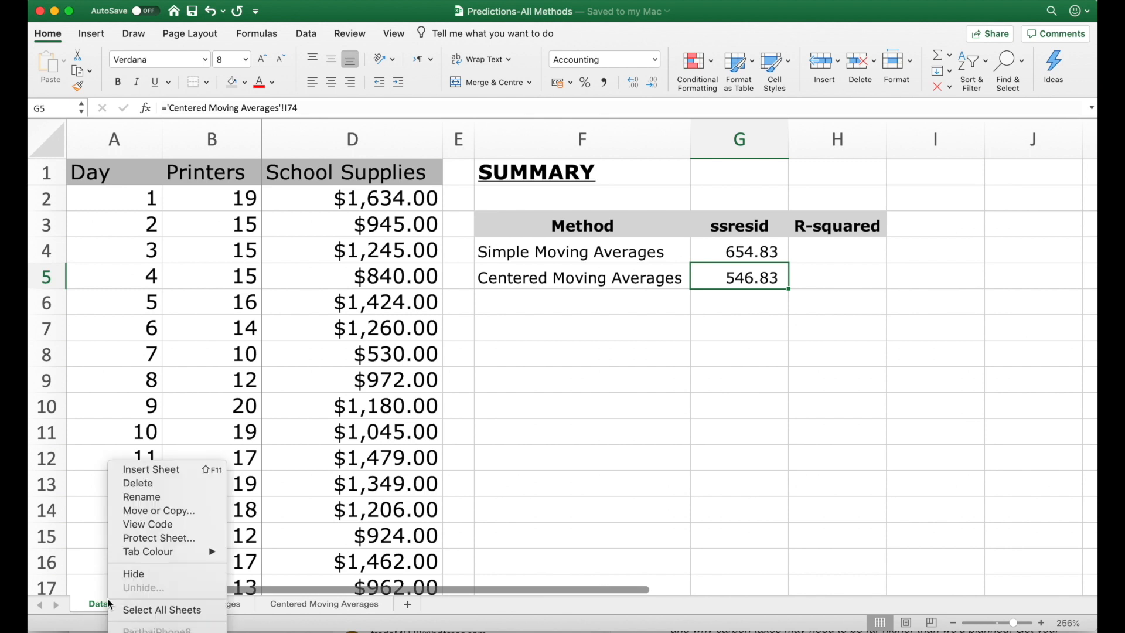
{"action": "left_click", "coordinate": [149, 510]}
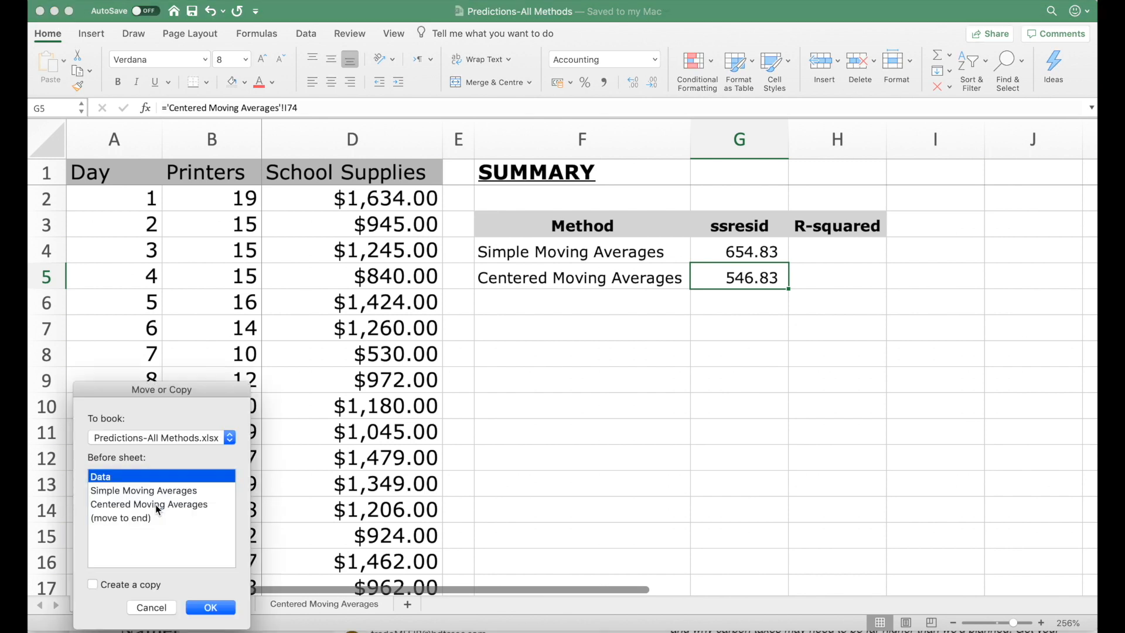
{"action": "left_click", "coordinate": [135, 515]}
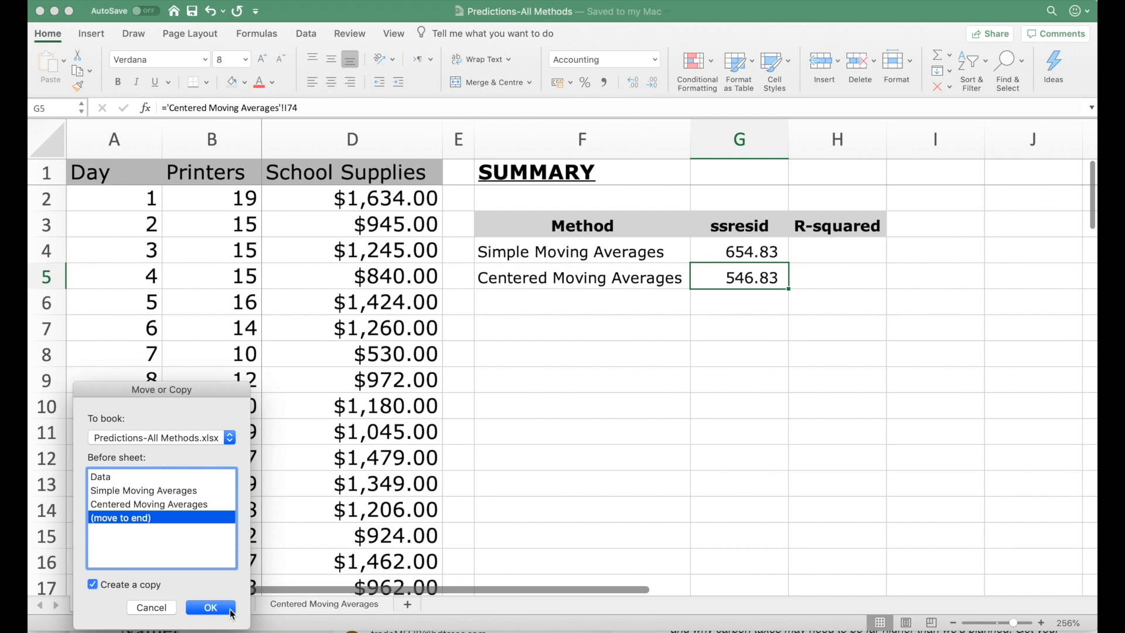
{"action": "left_click", "coordinate": [210, 607]}
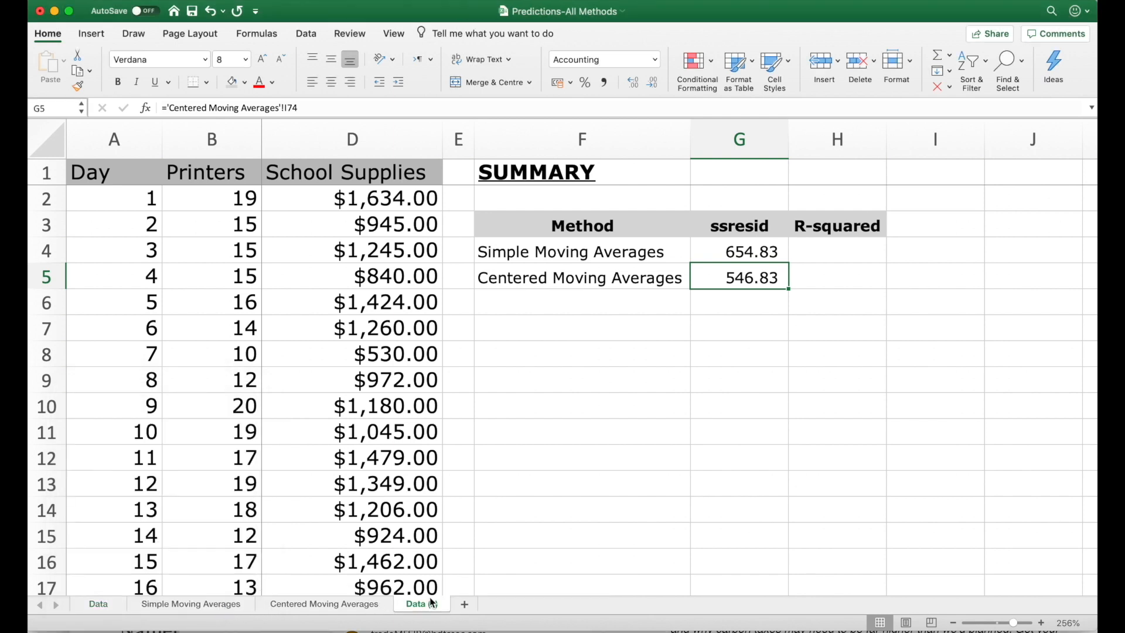
Rename the copied Data (2) sheet as Weighted Moving Averages
{"action": "right_click", "coordinate": [429, 608]}
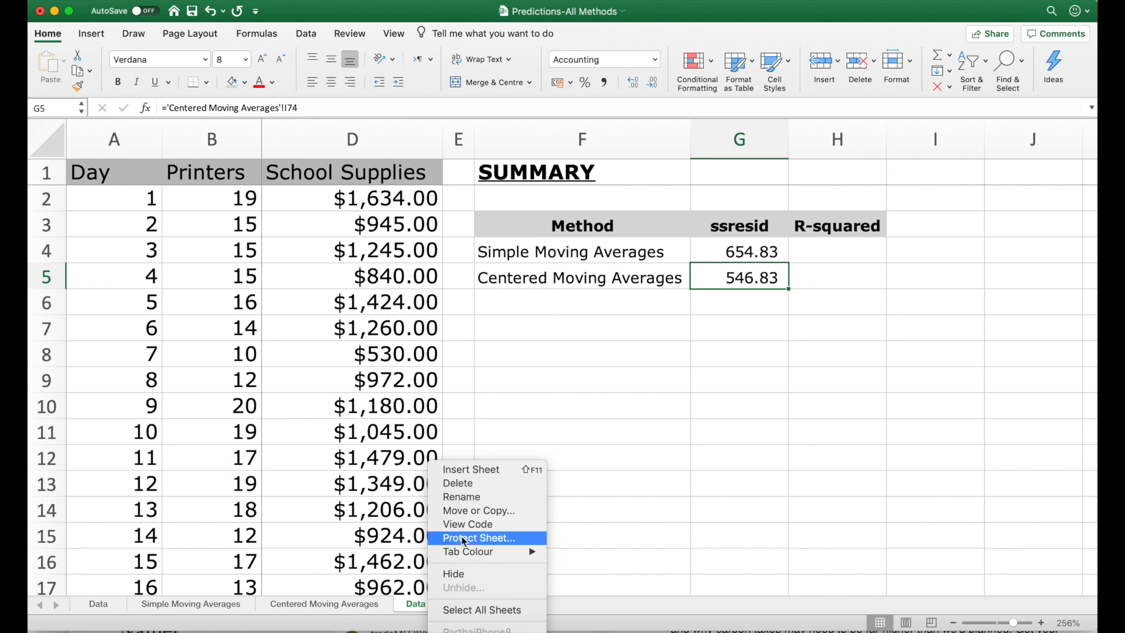
{"action": "left_click", "coordinate": [475, 498]}
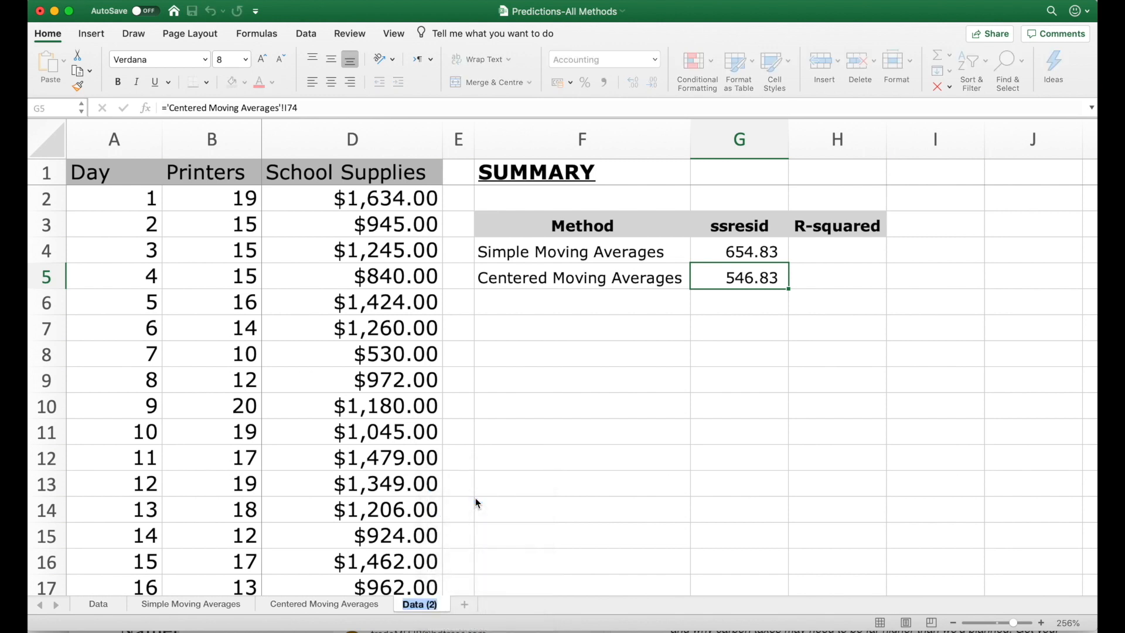
{"action": "type", "text": "Weighted Mo"}
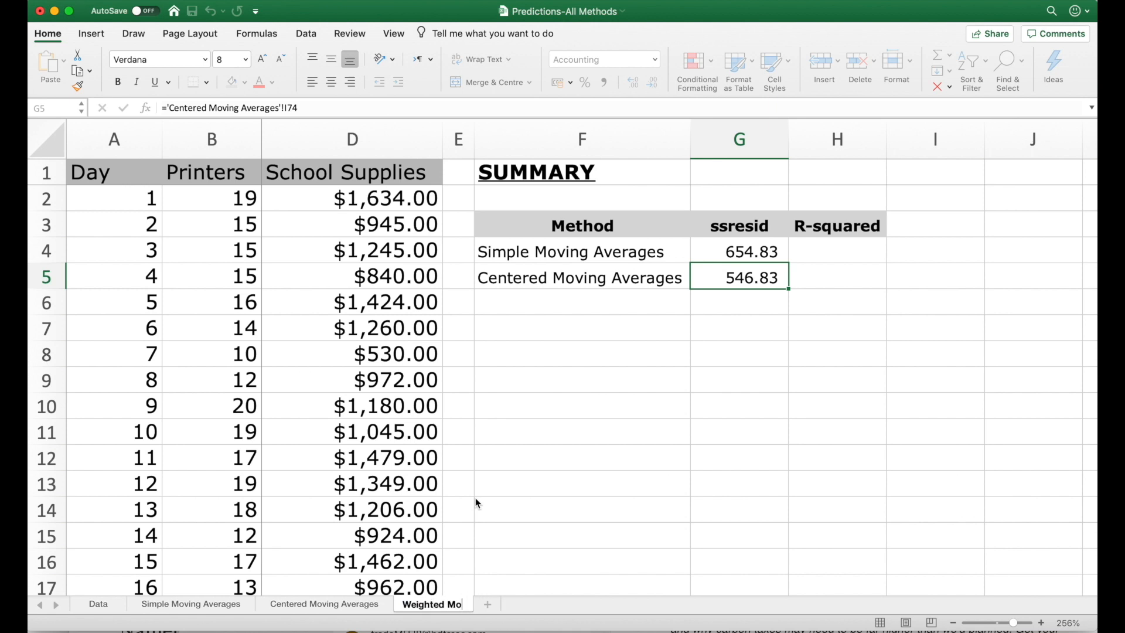
{"action": "type", "text": "ving Averages"}
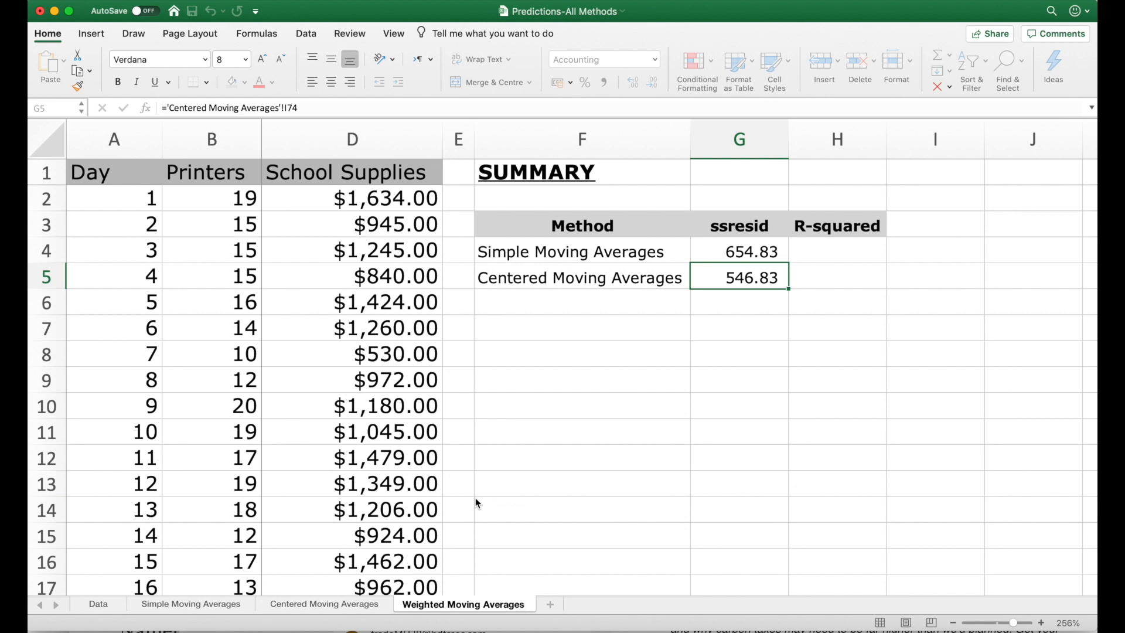
{"action": "key", "text": "Return"}
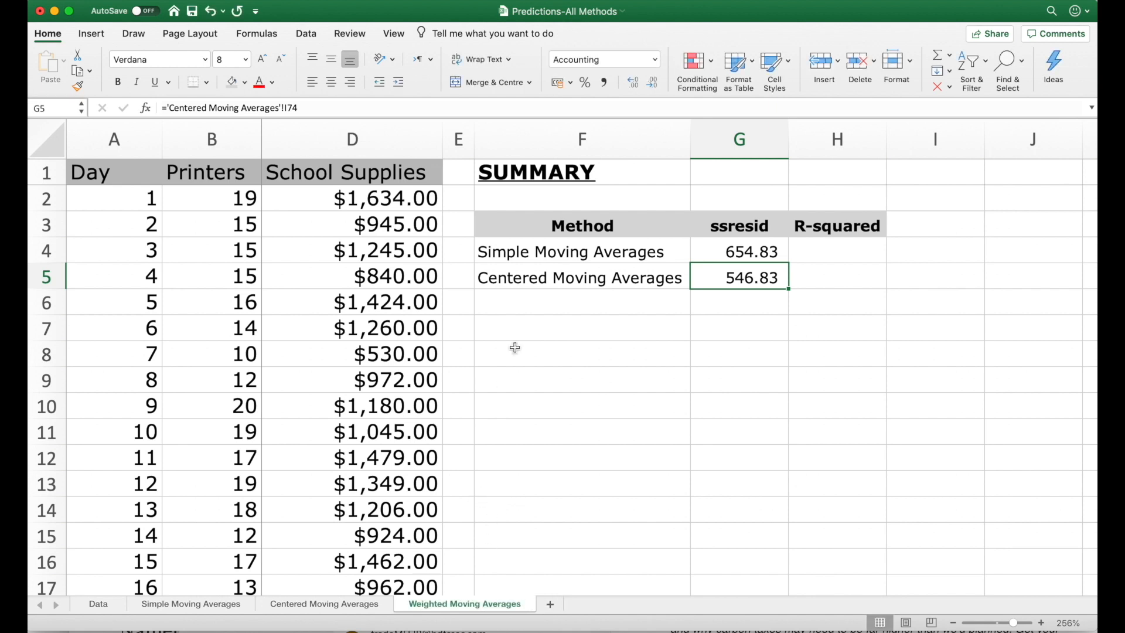
Delete columns F through H, which hold the summary table, from the Weighted Moving Averages sheet
{"action": "left_click_drag", "start_coordinate": [527, 152], "coordinate": [866, 117]}
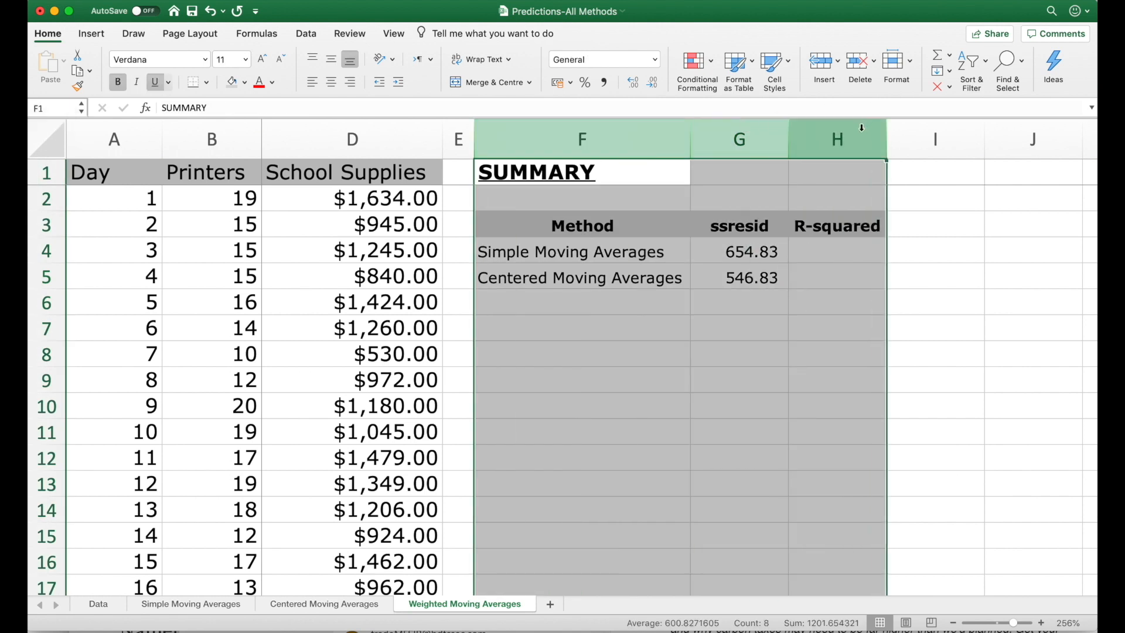
{"action": "right_click", "coordinate": [855, 136]}
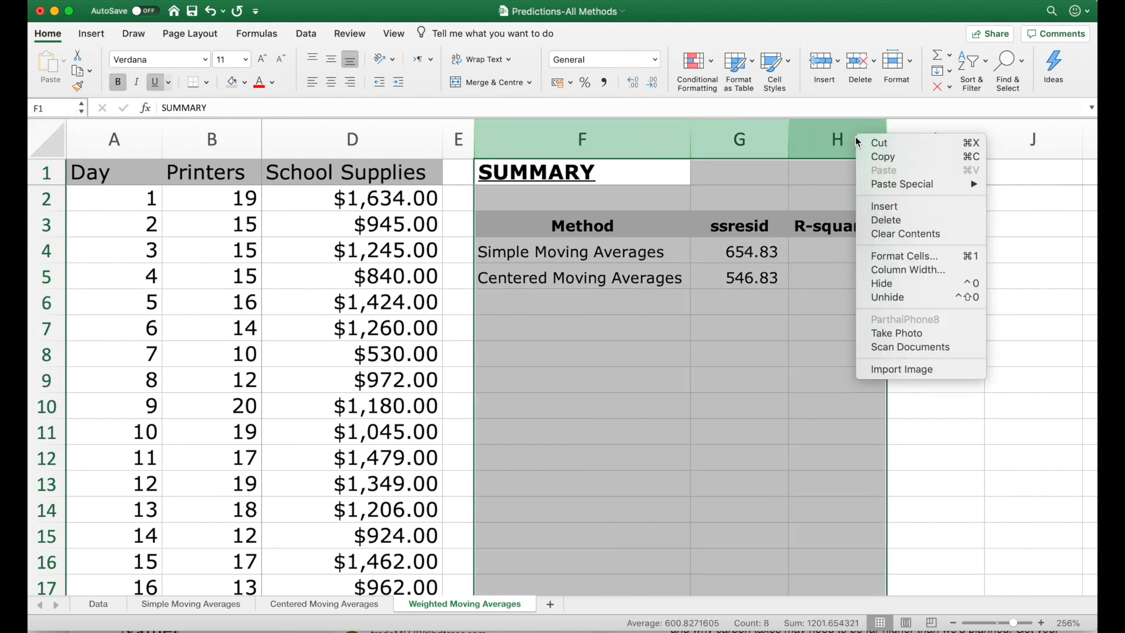
{"action": "left_click", "coordinate": [894, 219]}
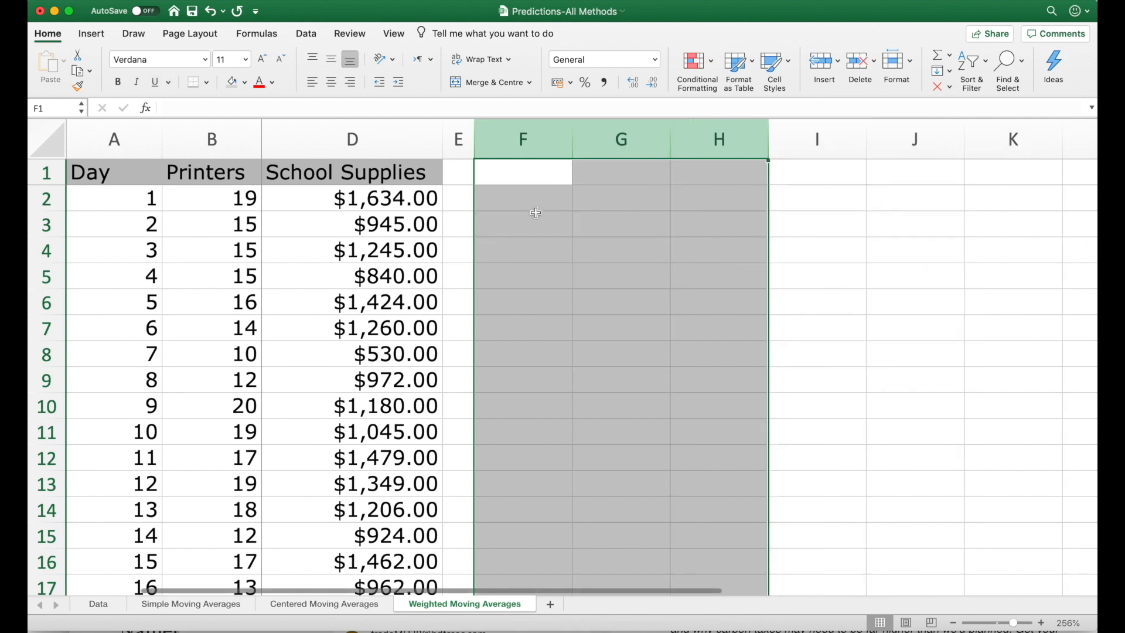
{"action": "left_click", "coordinate": [536, 212]}
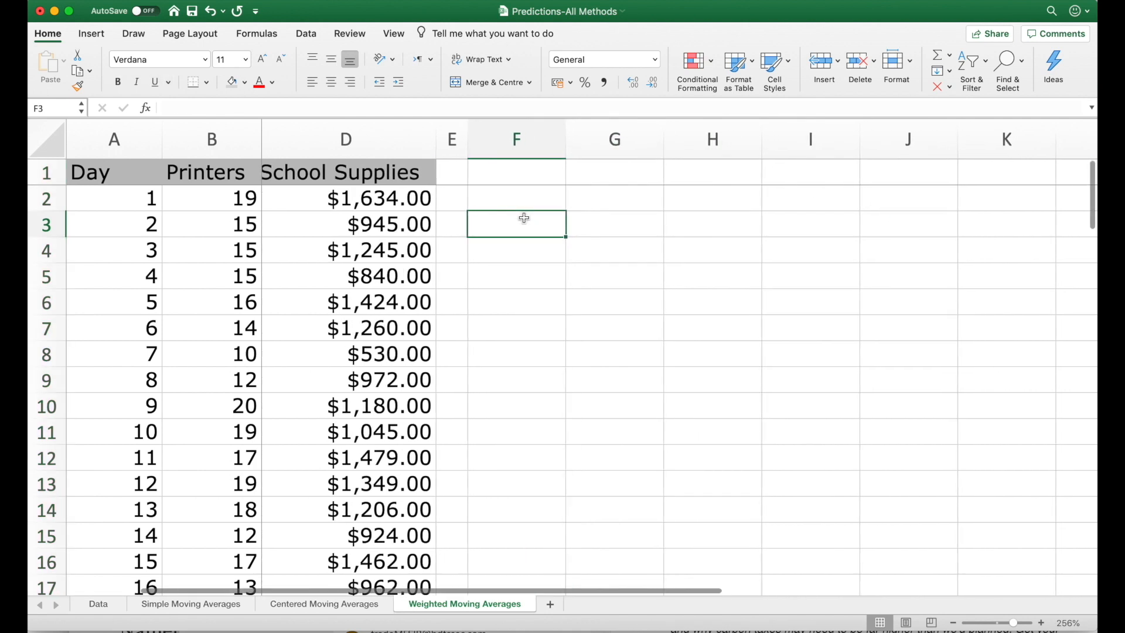
Enter the column heading WMA(9) in cell F1
{"action": "left_click", "coordinate": [527, 171]}
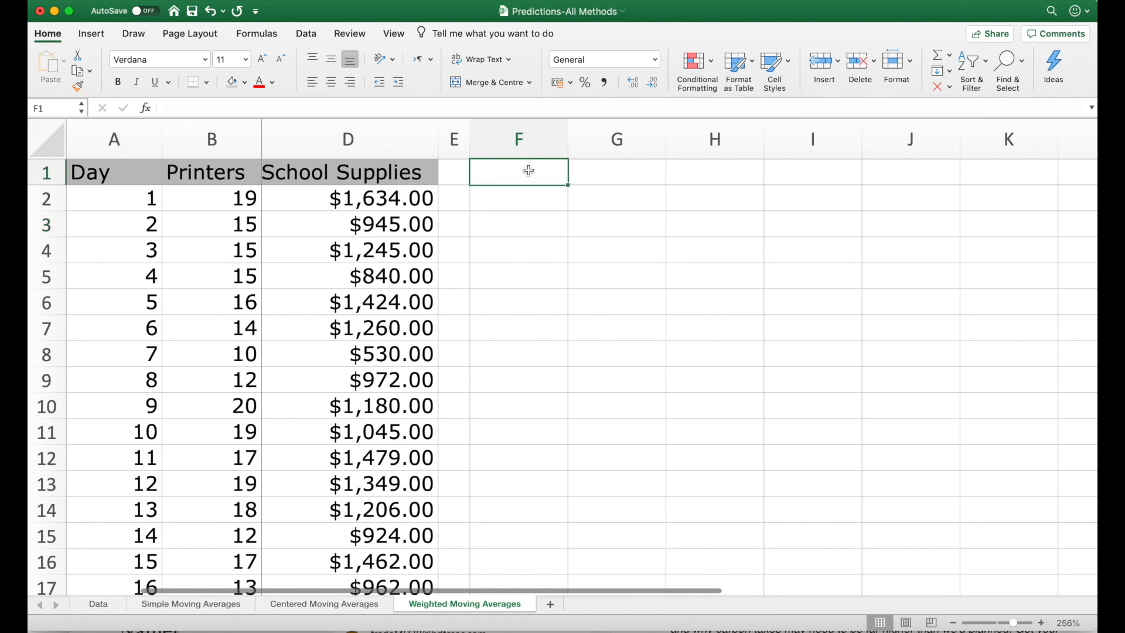
{"action": "type", "text": "WMA("}
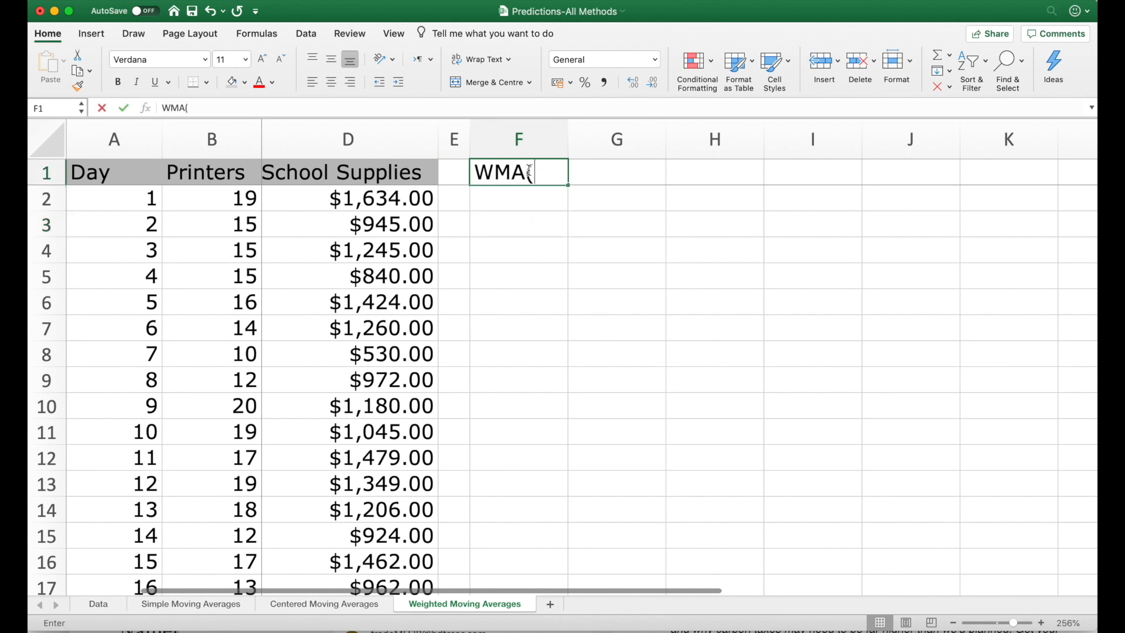
{"action": "type", "text": "9)"}
{"action": "key", "text": "Return"}
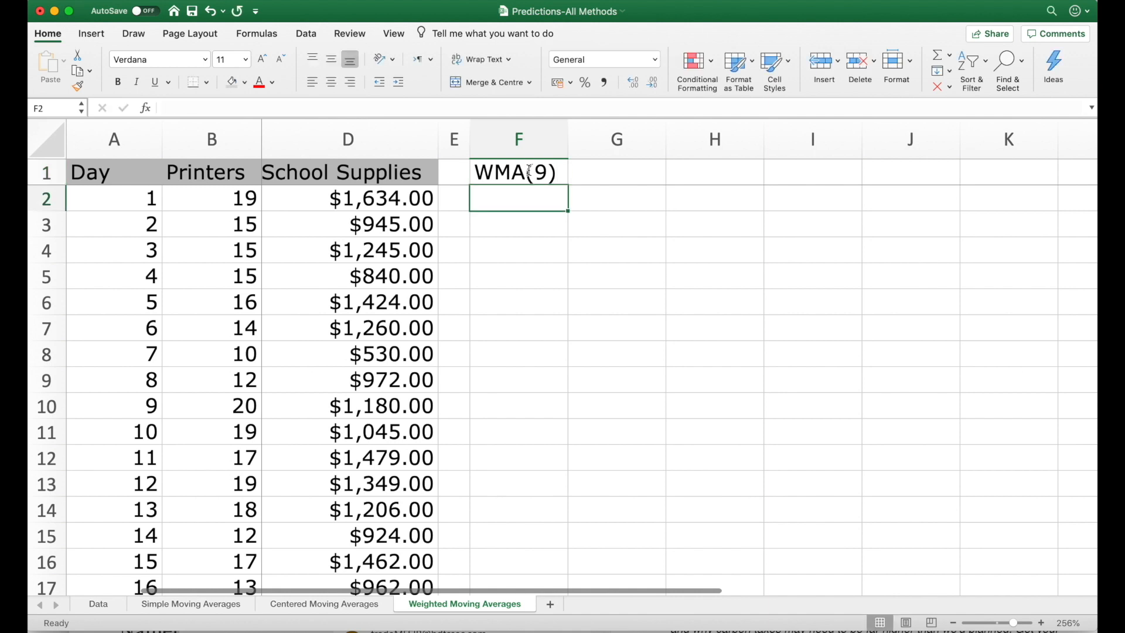
Format the WMA(9) heading with font size 9, a grey fill and centered alignment
{"action": "left_click", "coordinate": [522, 175]}
{"action": "left_click", "coordinate": [282, 59]}
{"action": "left_click", "coordinate": [281, 60]}
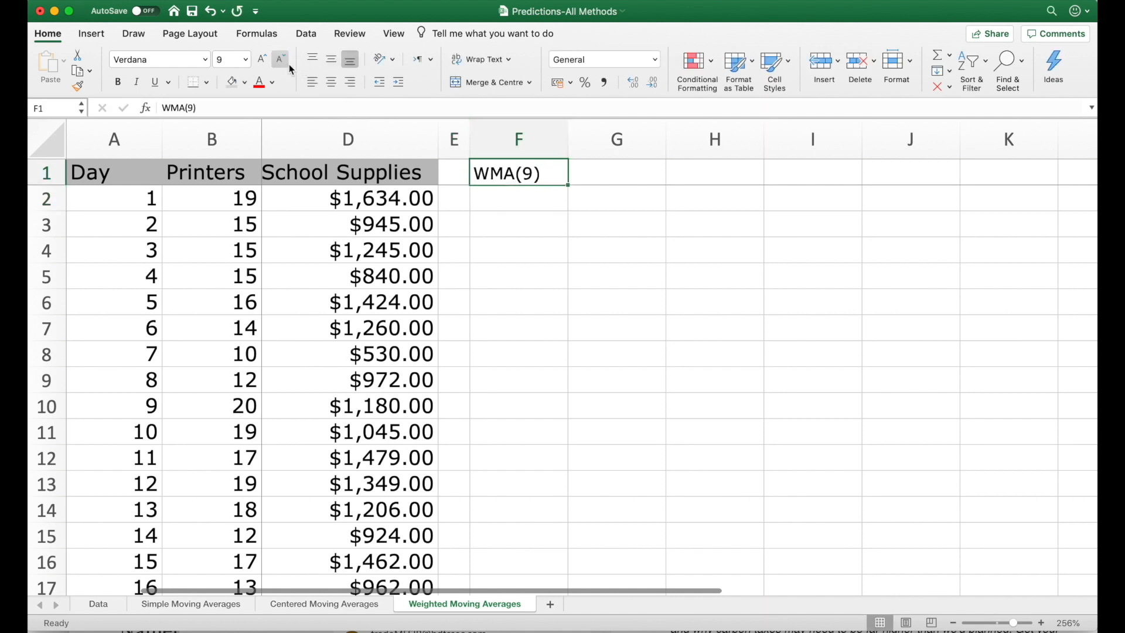
{"action": "left_click", "coordinate": [233, 81]}
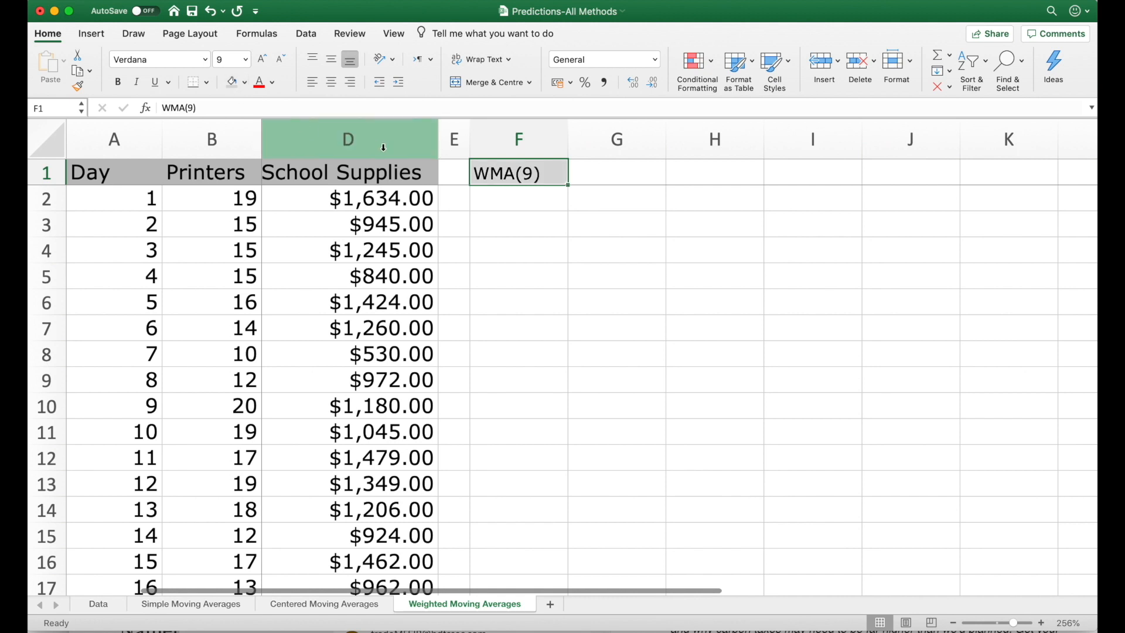
{"action": "left_click", "coordinate": [331, 82]}
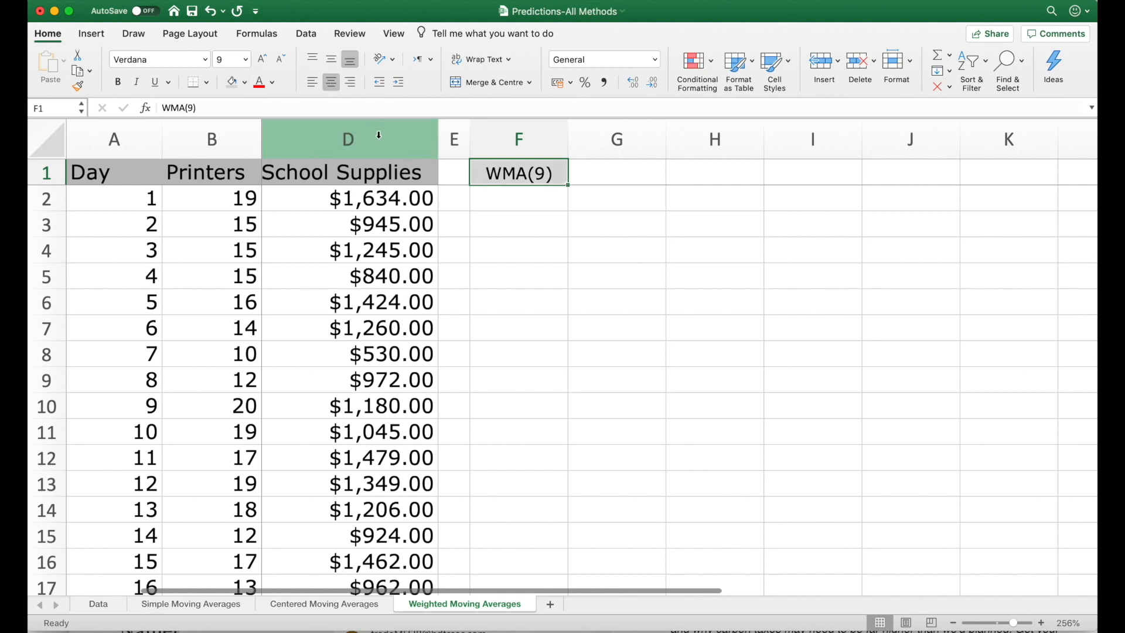
Enter the heading Weights in cell H1 and the first weight, 1, in H2
{"action": "scroll", "coordinate": [510, 225], "scroll_direction": "left", "scroll_amount": 1}
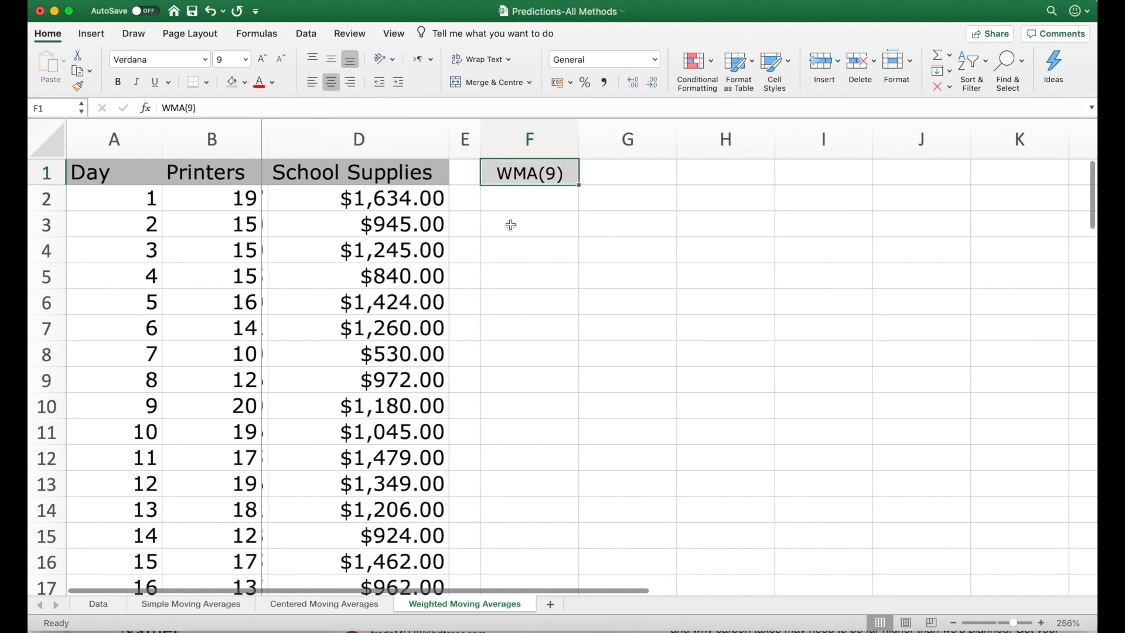
{"action": "scroll", "coordinate": [510, 225], "scroll_direction": "left", "scroll_amount": 2}
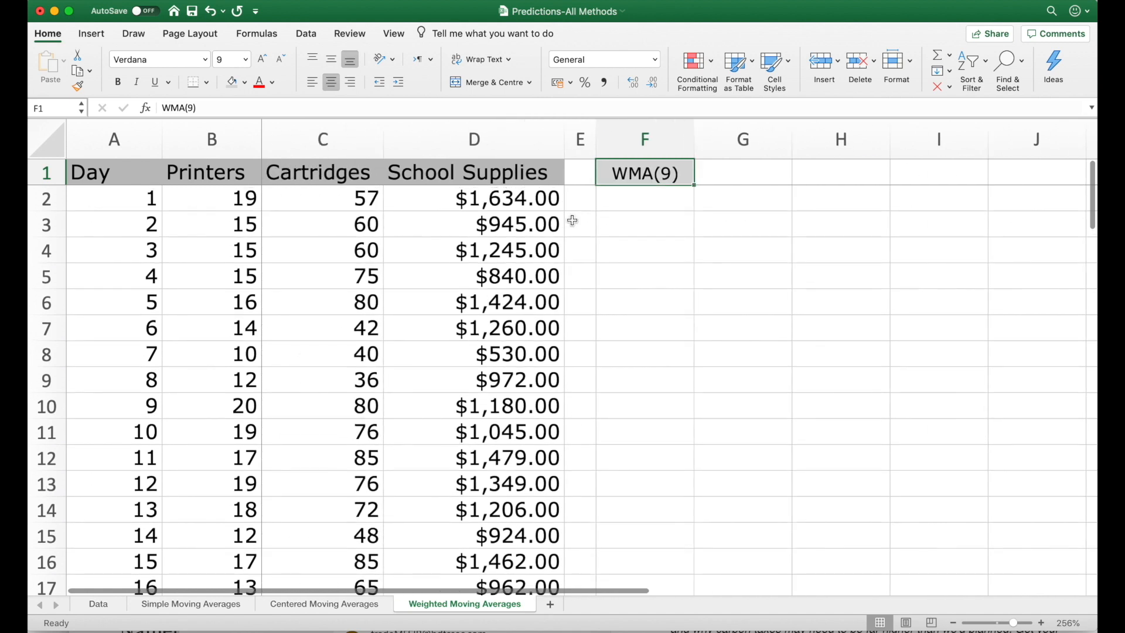
{"action": "left_click", "coordinate": [838, 177]}
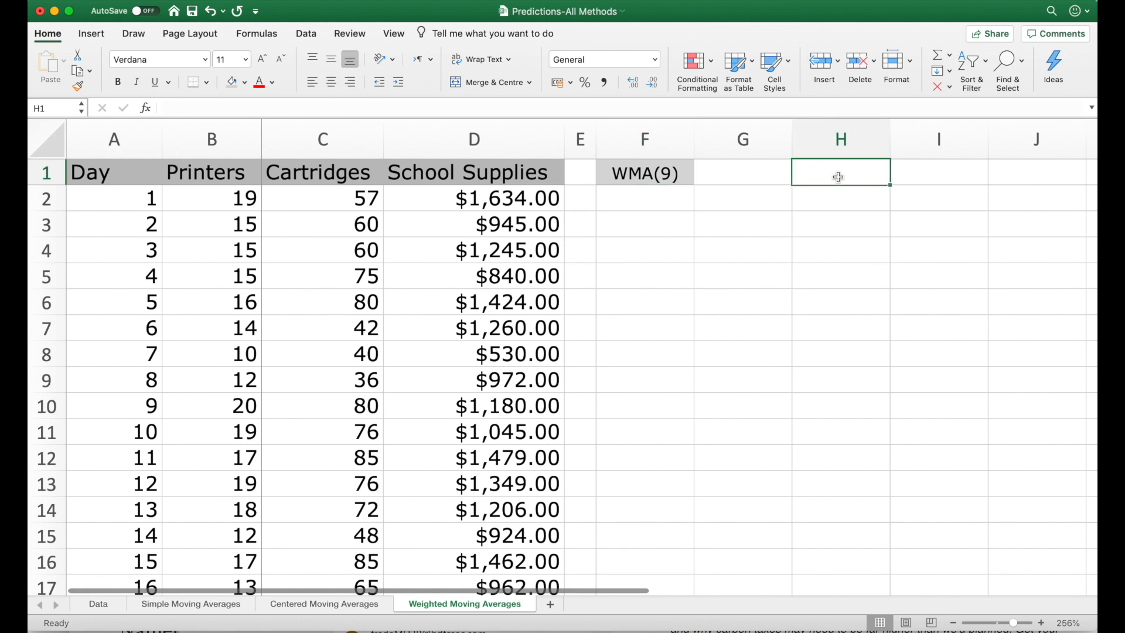
{"action": "type", "text": "Weights"}
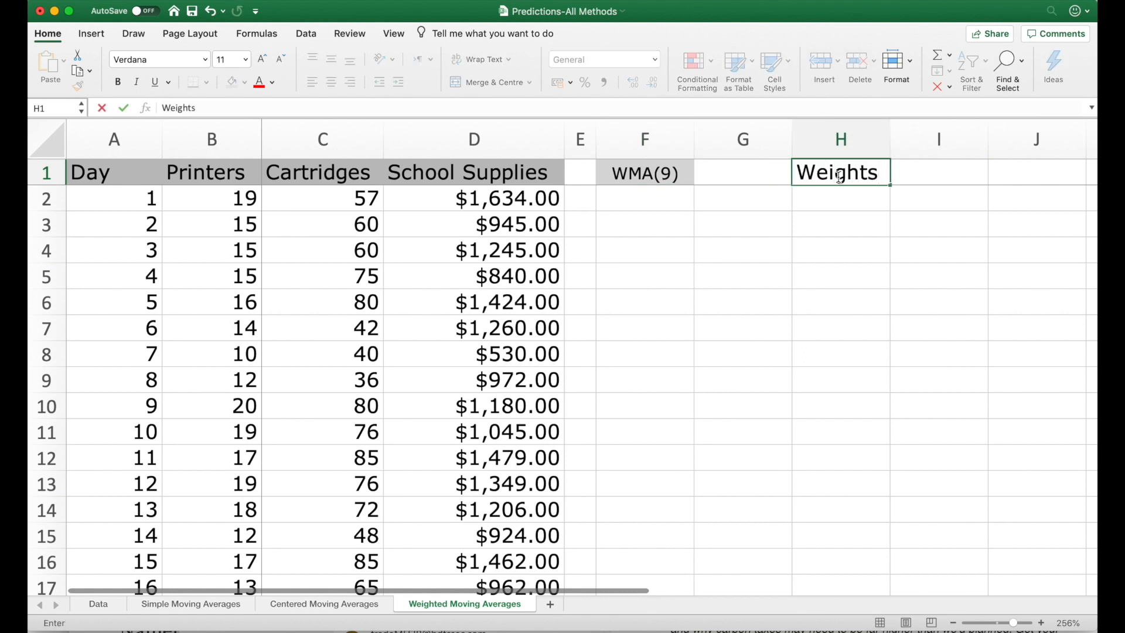
{"action": "key", "text": "Return"}
{"action": "type", "text": "1"}
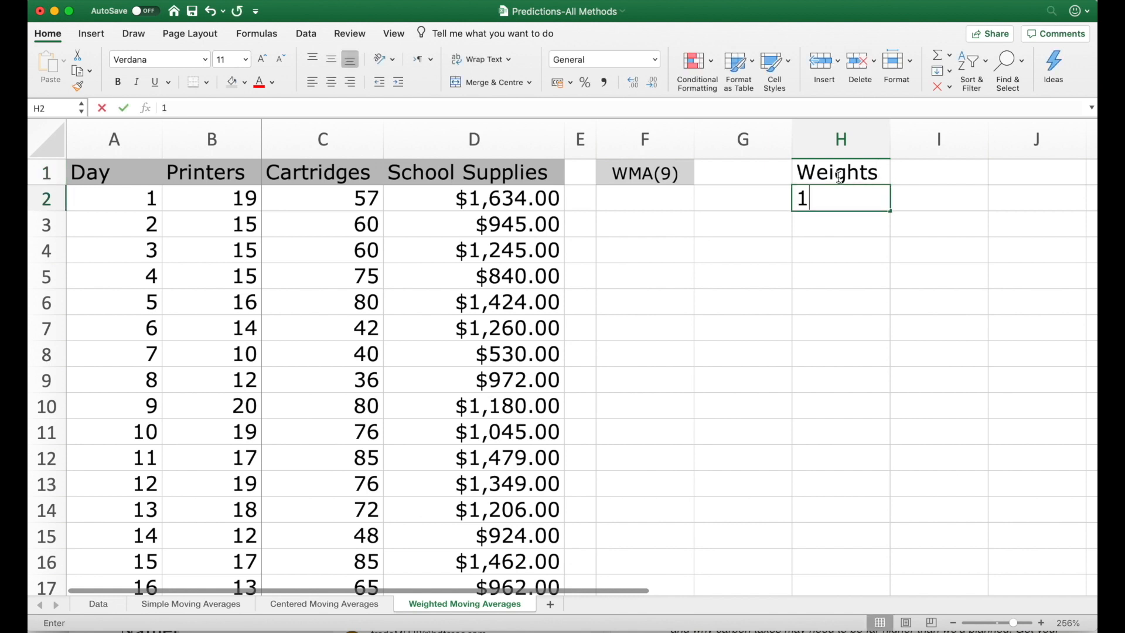
{"action": "key", "text": "Return"}
{"action": "type", "text": "2"}
{"action": "key", "text": "Return"}
{"action": "type", "text": "3"}
{"action": "key", "text": "Up"}
{"action": "type", "text": "42"}
{"action": "key", "text": "Up"}
{"action": "key", "text": "Down"}
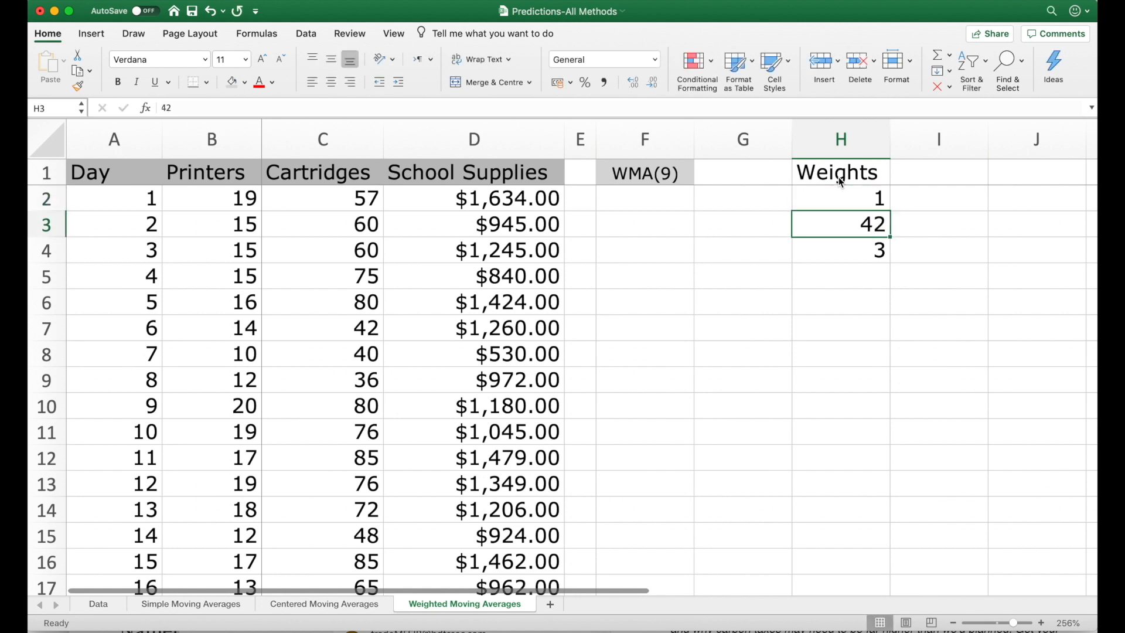
Calculate the second weight in cell H3 with the formula =H2+1
{"action": "type", "text": "="}
{"action": "key", "text": "Up"}
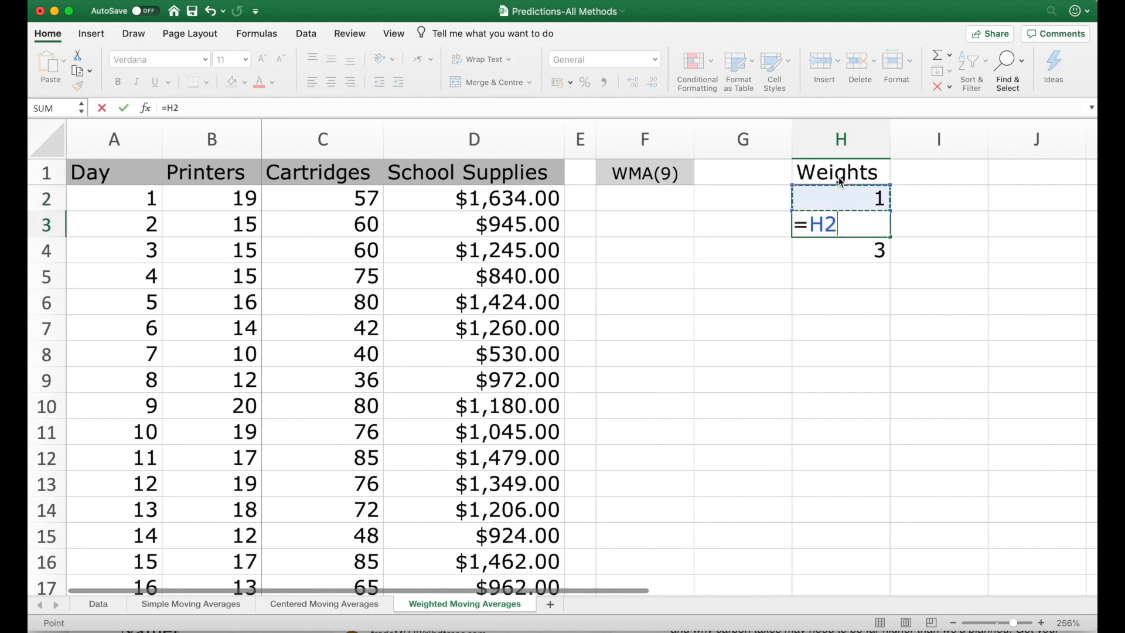
{"action": "type", "text": "+1"}
{"action": "key", "text": "Return"}
Copy the weight formula from H3 down to cells H4:H11
{"action": "key", "text": "super+c"}
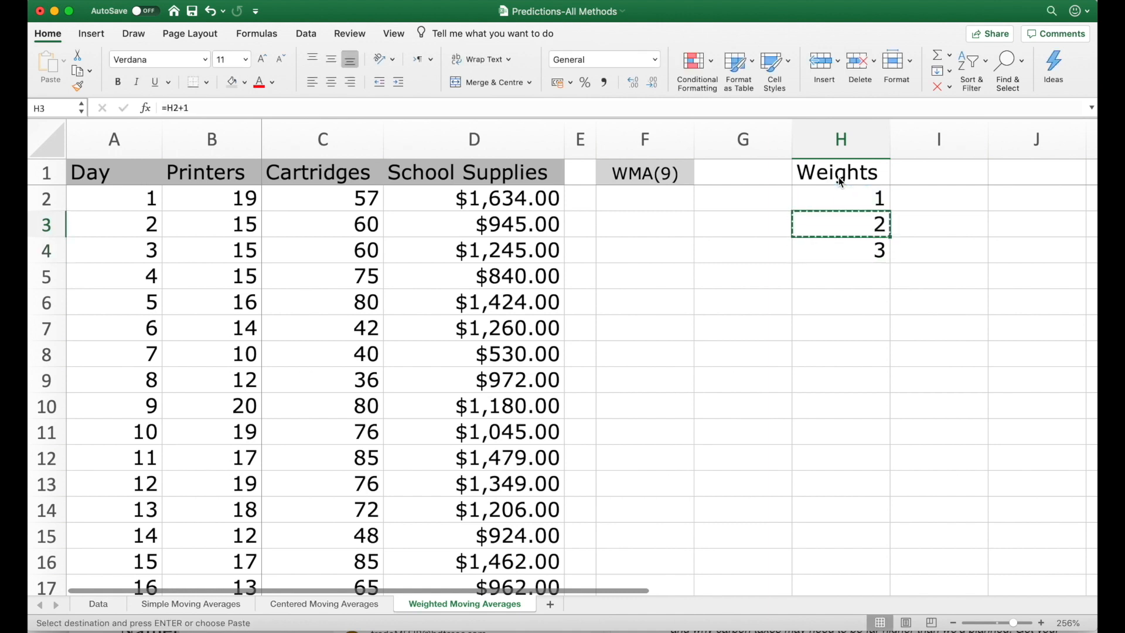
{"action": "key", "text": "Down"}
{"action": "key", "text": "shift+Down"}
{"action": "key", "text": "shift+Down"}
{"action": "key", "text": "shift+Down"}
{"action": "key", "text": "shift+Down"}
{"action": "key", "text": "shift+Down"}
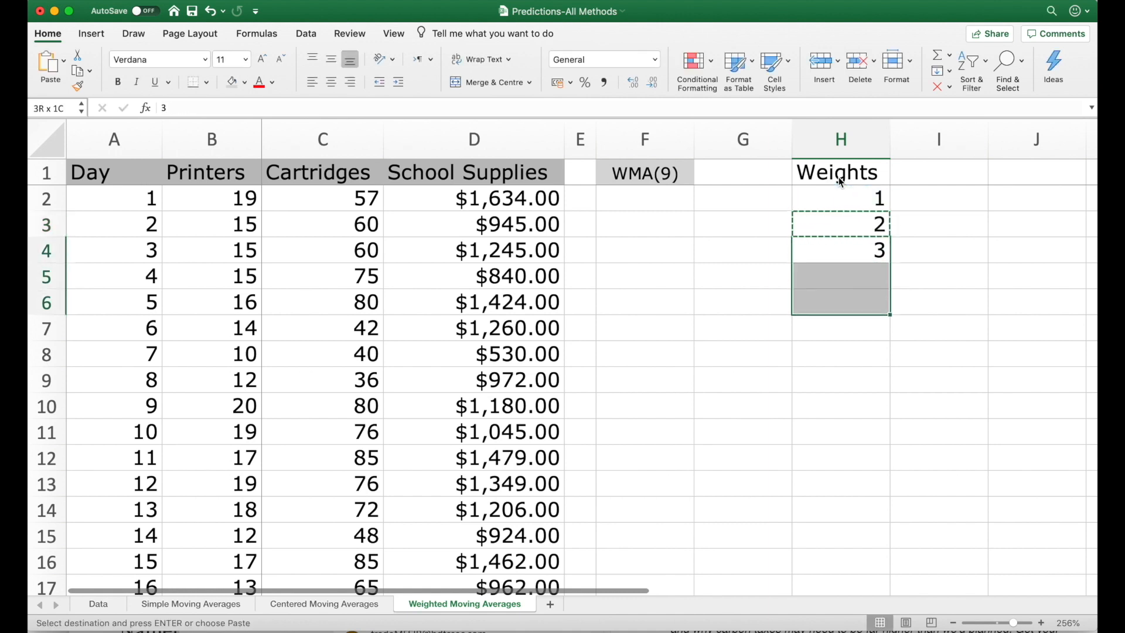
{"action": "key", "text": "shift+Down"}
{"action": "key", "text": "shift+Down"}
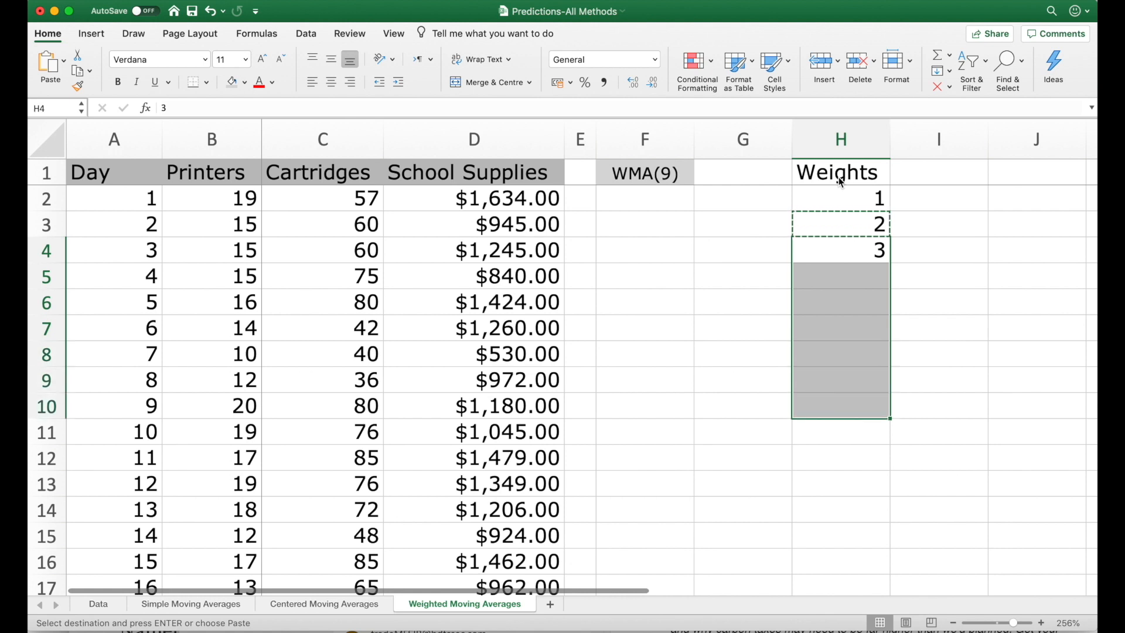
{"action": "key", "text": "super+v"}
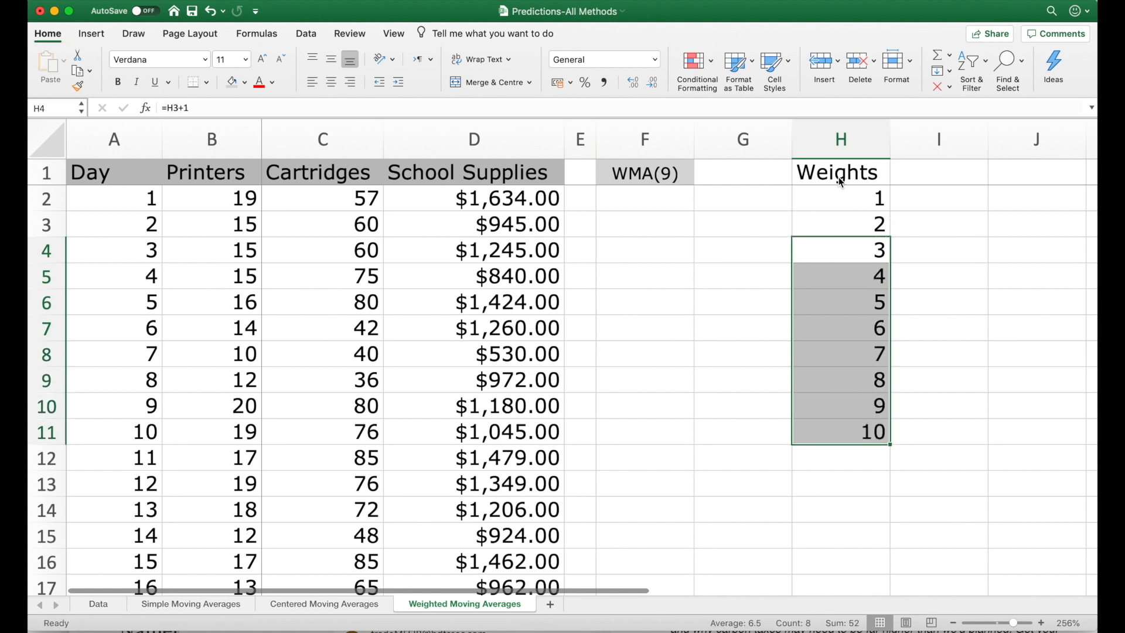
Clear the extra tenth weight from cell H11
{"action": "key", "text": "Down"}
{"action": "key", "text": "Down"}
{"action": "key", "text": "Down"}
{"action": "key", "text": "Down"}
{"action": "key", "text": "Down"}
{"action": "key", "text": "Down"}
{"action": "key", "text": "Down"}
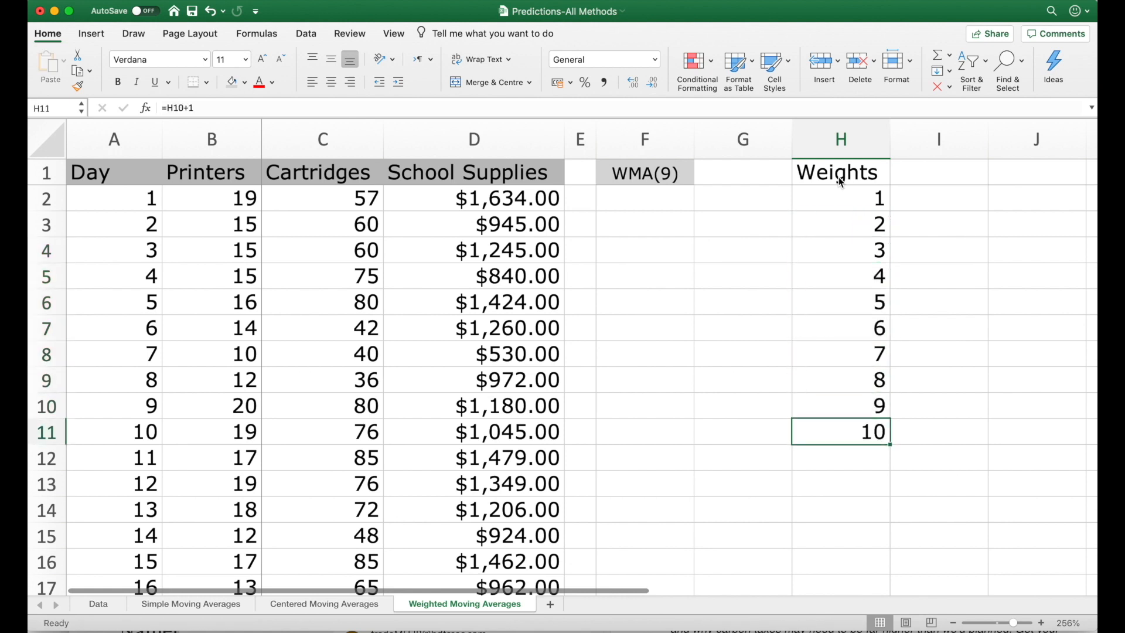
{"action": "key", "text": "Delete"}
Sum the nine weights in cell H12 with the formula =SUM(H2:H10)
{"action": "key", "text": "Down"}
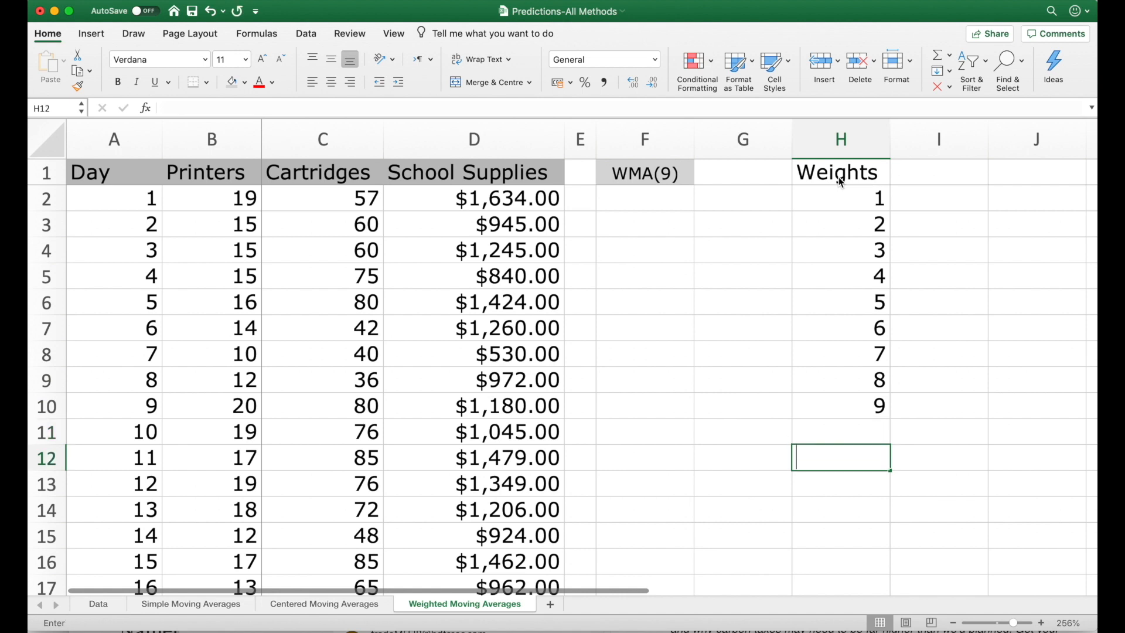
{"action": "type", "text": "=sum("}
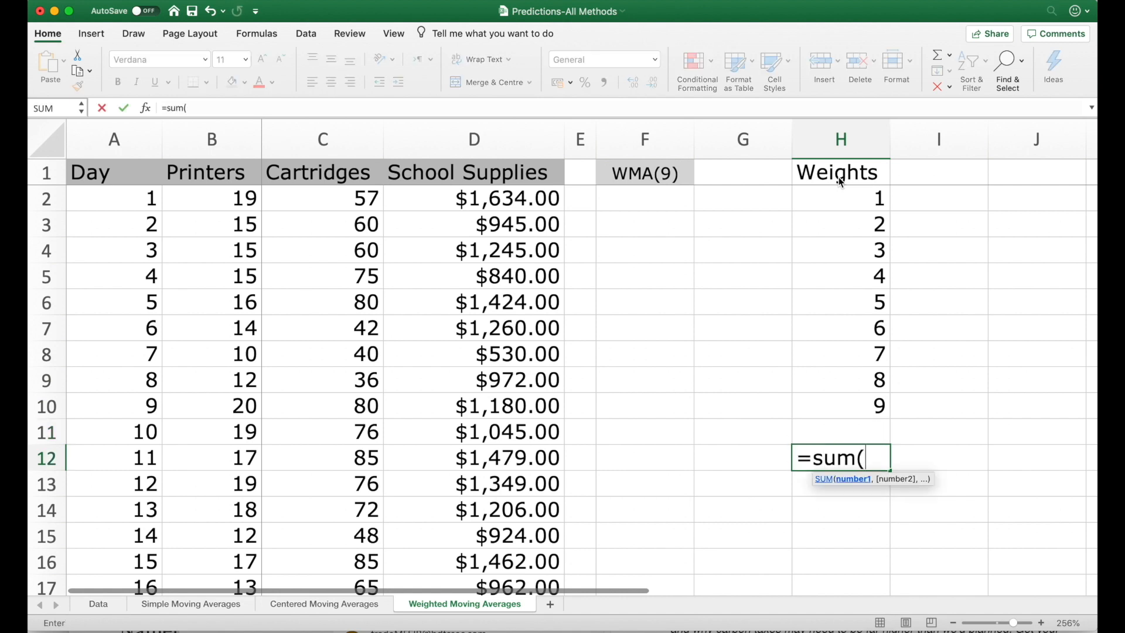
{"action": "key", "text": "Up"}
{"action": "key", "text": "Up"}
{"action": "key", "text": "shift+Up"}
{"action": "key", "text": "shift+Up"}
{"action": "key", "text": "shift+Up"}
{"action": "key", "text": "shift+Up"}
{"action": "key", "text": "shift+Up"}
{"action": "key", "text": "shift+Up"}
{"action": "key", "text": "shift+Up"}
{"action": "key", "text": "shift+Up"}
{"action": "key", "text": "shift+Up"}
{"action": "key", "text": "shift+Down"}
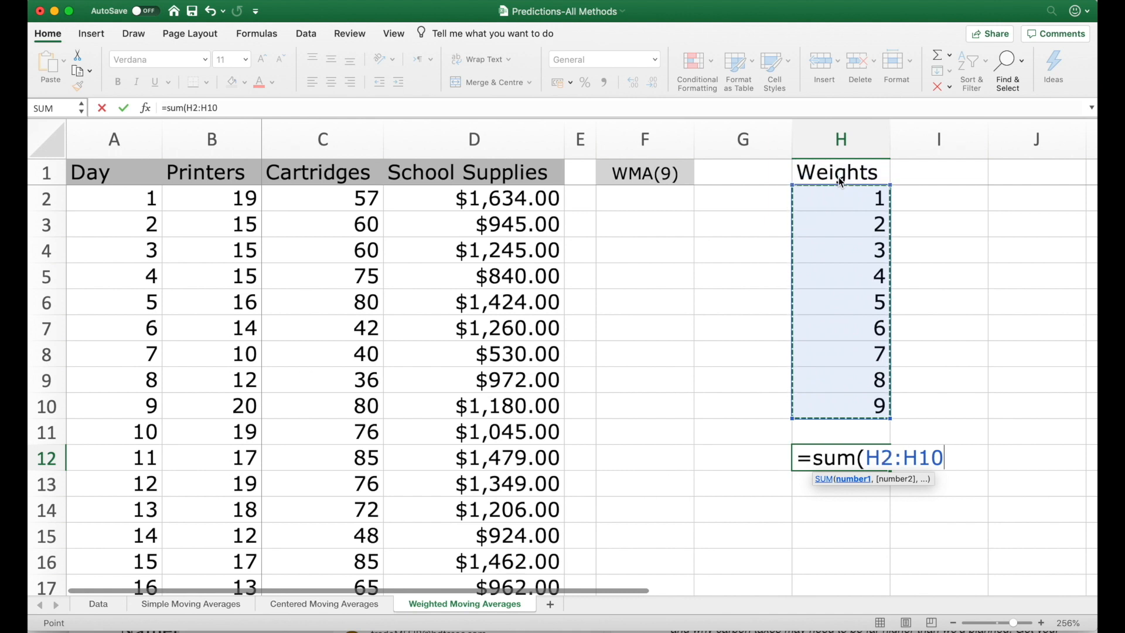
{"action": "type", "text": ")"}
{"action": "key", "text": "Return"}
Enter the heading Multiple in cell I1, beside the Weights heading
{"action": "key", "text": "Up"}
{"action": "key", "text": "Up"}
{"action": "key", "text": "Up"}
{"action": "key", "text": "Up"}
{"action": "key", "text": "Up"}
{"action": "key", "text": "Up"}
{"action": "key", "text": "Up"}
{"action": "key", "text": "Up"}
{"action": "key", "text": "Up"}
{"action": "key", "text": "Up"}
{"action": "key", "text": "Up"}
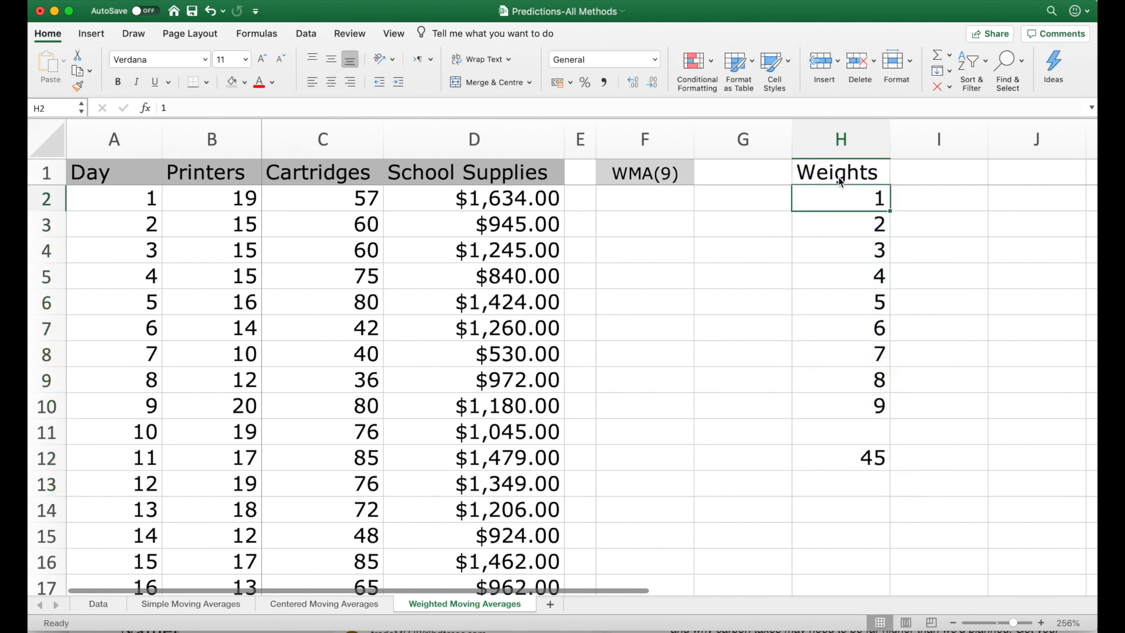
{"action": "key", "text": "Right"}
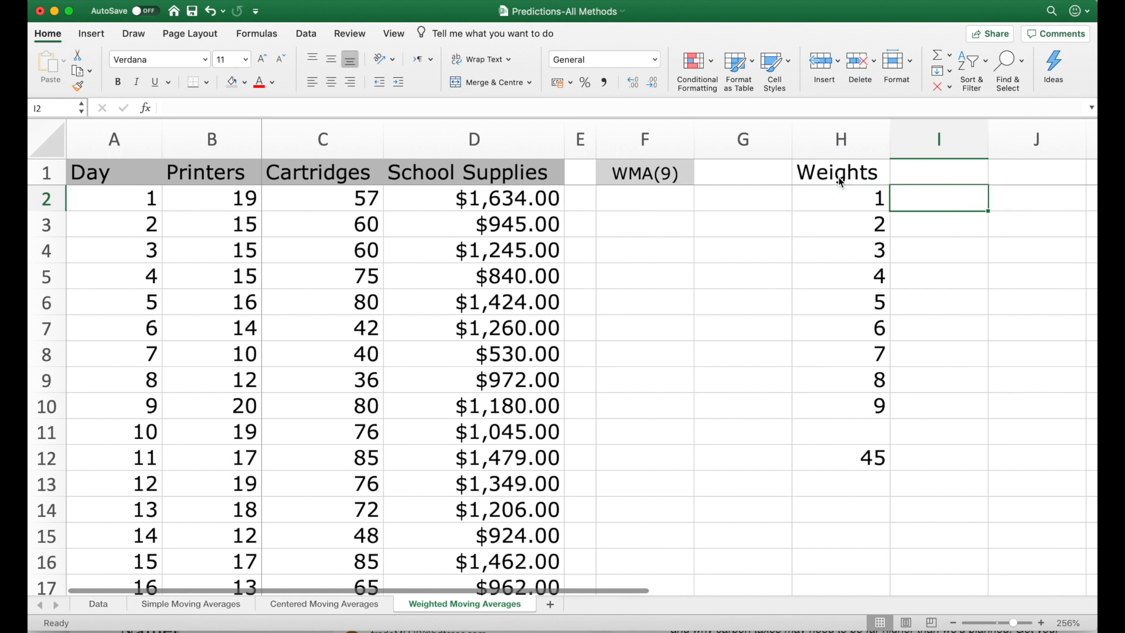
{"action": "key", "text": "Up"}
{"action": "type", "text": "Multiple"}
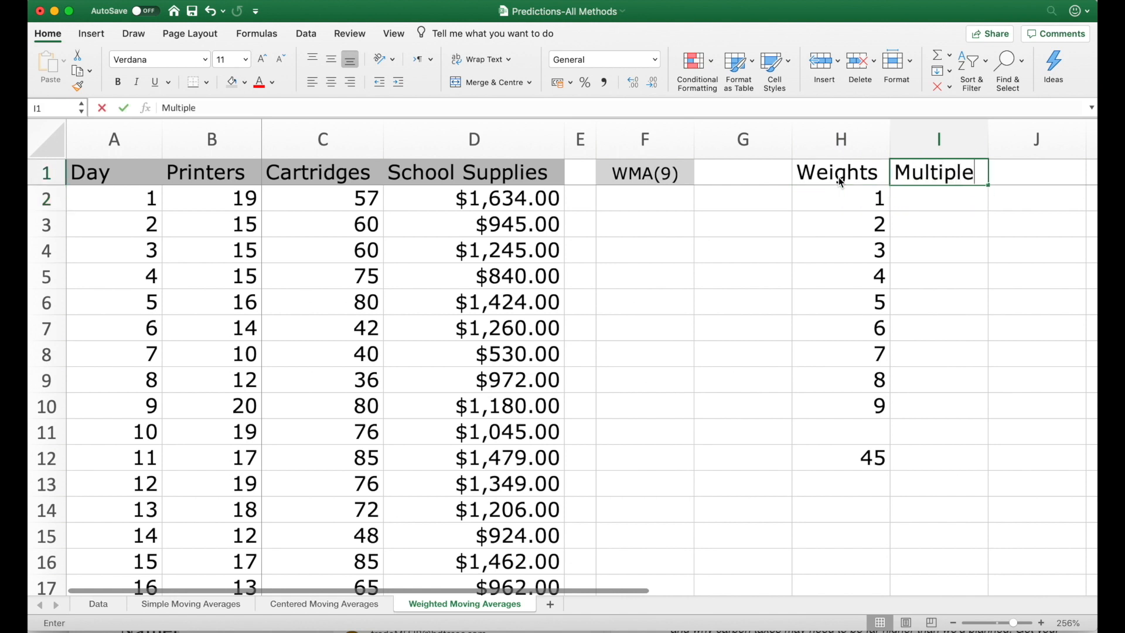
{"action": "key", "text": "Return"}
Calculate the first multiple in cell I2 with the formula =H2/$H$12
{"action": "type", "text": "="}
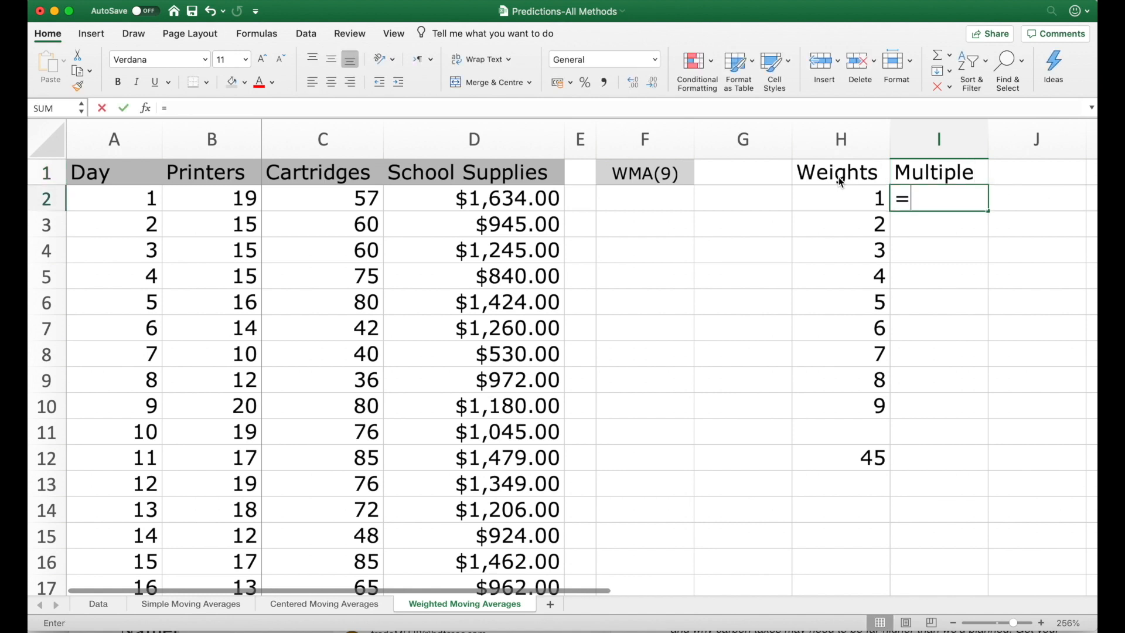
{"action": "key", "text": "Left"}
{"action": "type", "text": "/"}
{"action": "key", "text": "Down"}
{"action": "key", "text": "Down"}
{"action": "key", "text": "Down"}
{"action": "key", "text": "Down"}
{"action": "key", "text": "Down"}
{"action": "key", "text": "Down"}
{"action": "key", "text": "Down"}
{"action": "key", "text": "Down"}
{"action": "key", "text": "Down"}
{"action": "key", "text": "Down"}
{"action": "key", "text": "Left"}
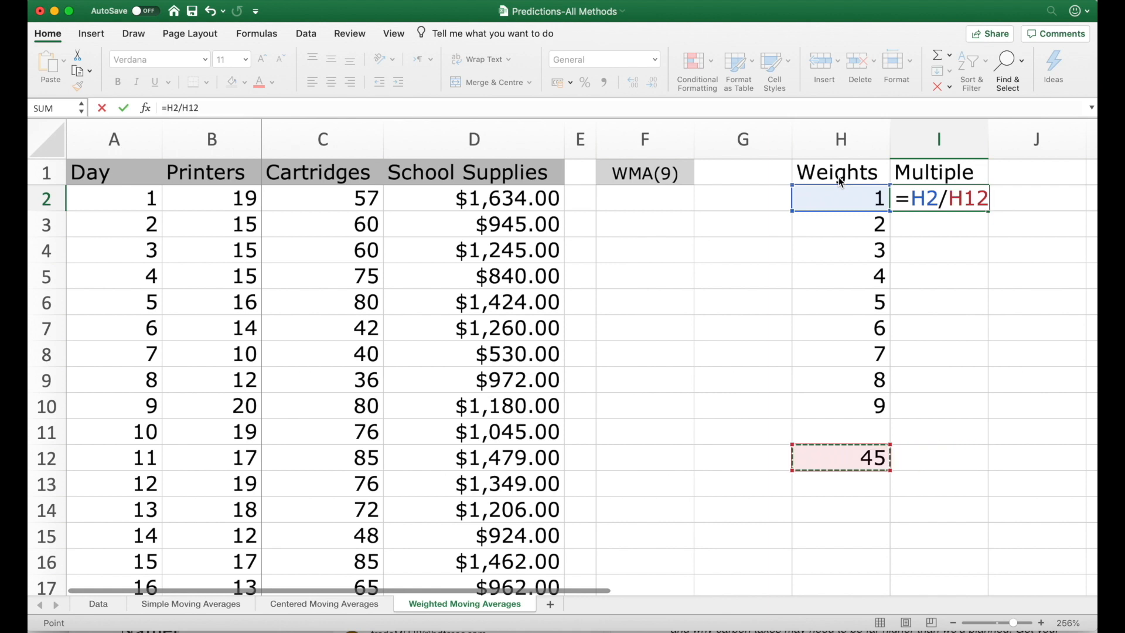
{"action": "left_click", "coordinate": [950, 198]}
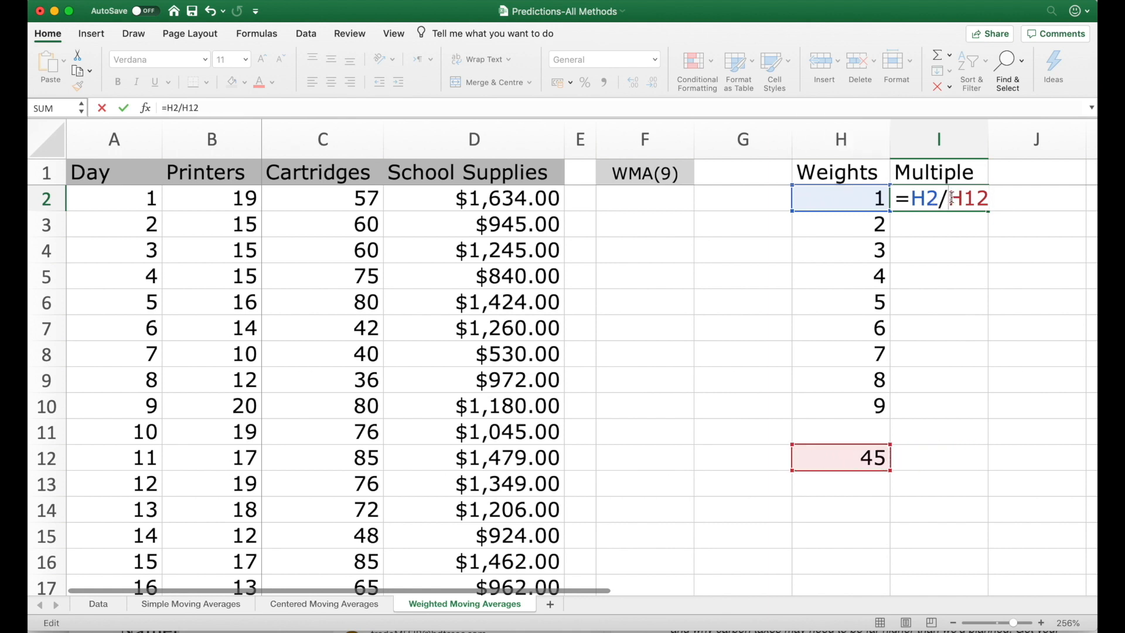
{"action": "type", "text": "$H$"}
{"action": "key", "text": "Return"}
Copy the multiple formula from I2 down to cells I3:I10
{"action": "left_click", "coordinate": [952, 199]}
{"action": "key", "text": "super+c"}
{"action": "key", "text": "Down"}
{"action": "key", "text": "shift+Down"}
{"action": "key", "text": "shift+Down"}
{"action": "key", "text": "shift+Down"}
{"action": "key", "text": "shift+Down"}
{"action": "key", "text": "shift+Down"}
{"action": "key", "text": "shift+Down"}
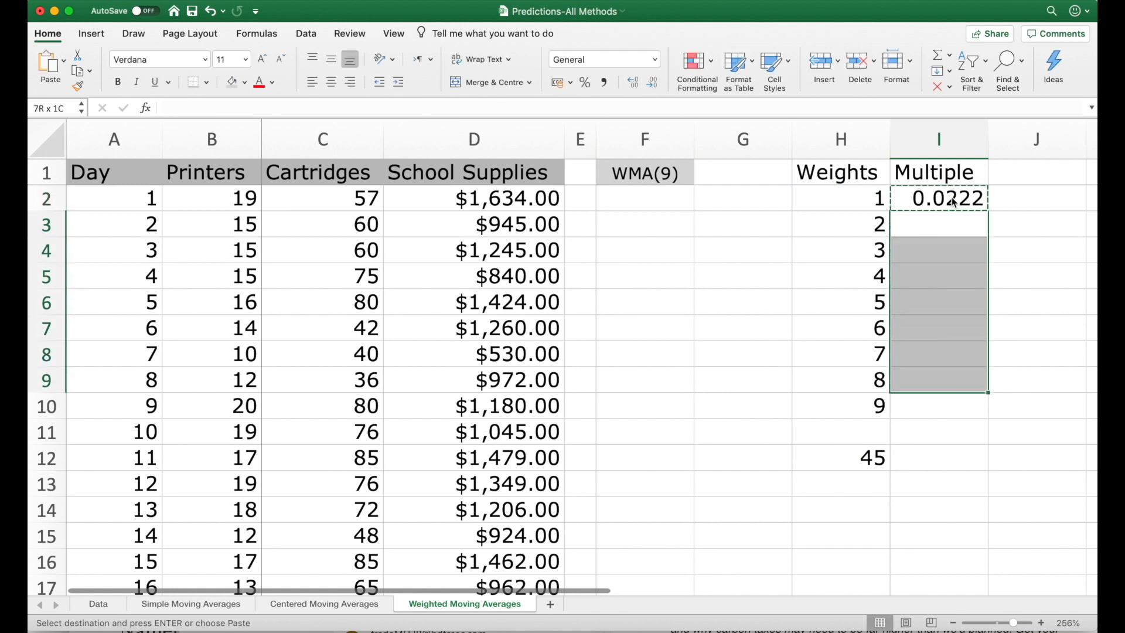
{"action": "key", "text": "shift+Down"}
{"action": "key", "text": "Return"}
Total the multiples in cell I12 by copying the sum formula across from H12
{"action": "key", "text": "Down"}
{"action": "key", "text": "Down"}
{"action": "key", "text": "Down"}
{"action": "key", "text": "Down"}
{"action": "key", "text": "Down"}
{"action": "key", "text": "Down"}
{"action": "key", "text": "Down"}
{"action": "key", "text": "Down"}
{"action": "key", "text": "Down"}
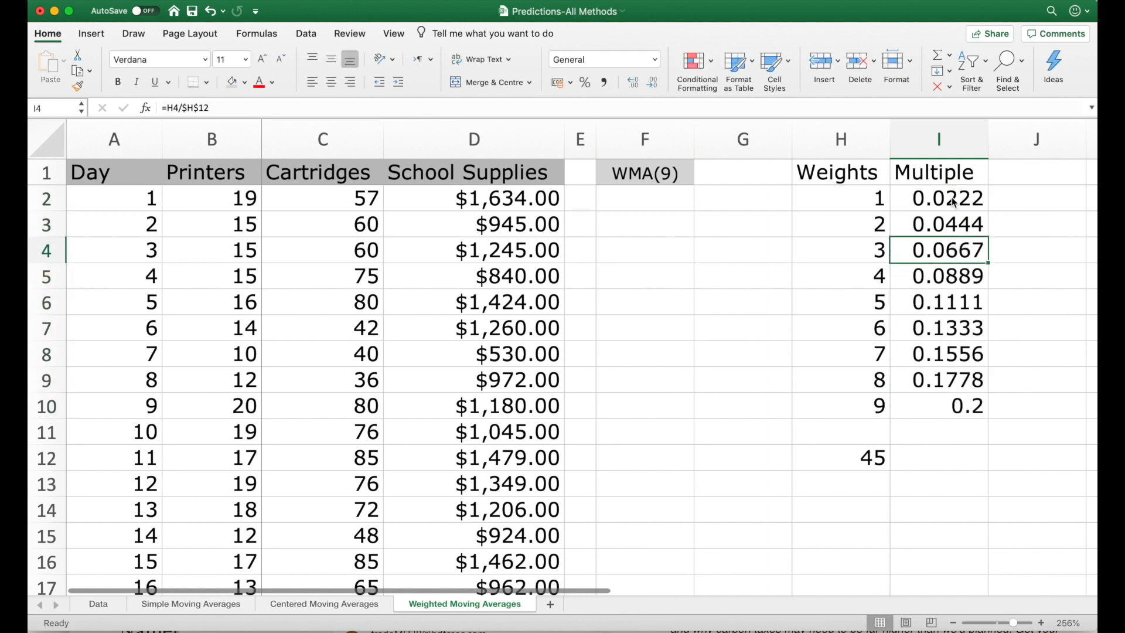
{"action": "key", "text": "Left"}
{"action": "key", "text": "super+c"}
{"action": "key", "text": "Right"}
{"action": "key", "text": "Return"}
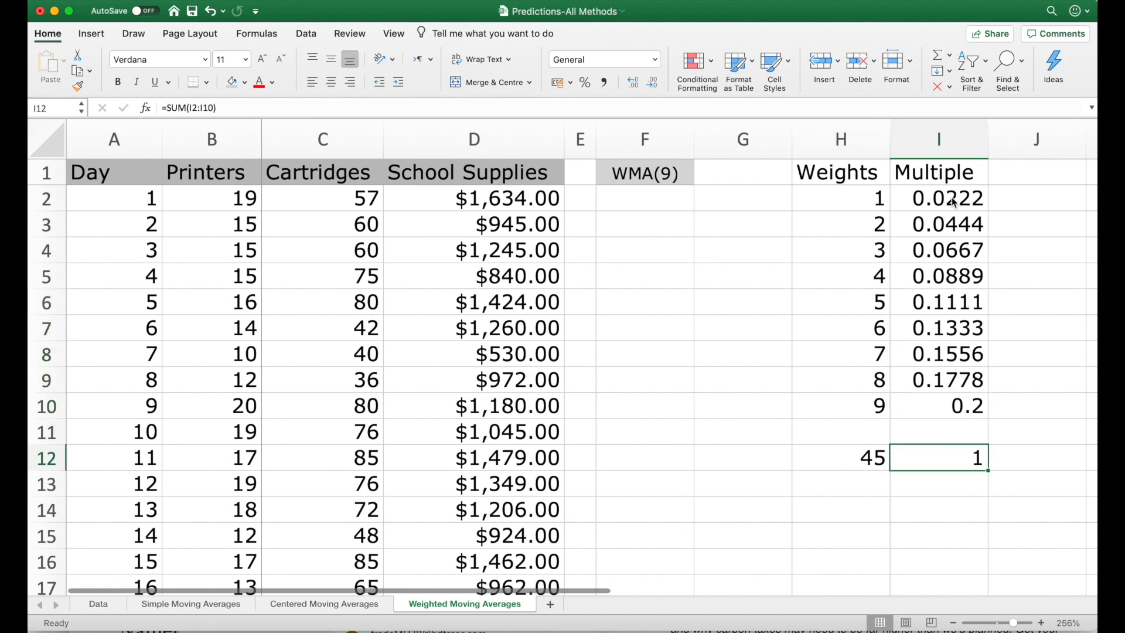
{"action": "key", "text": "Left"}
{"action": "key", "text": "Left"}
{"action": "key", "text": "Left"}
{"action": "key", "text": "Left"}
{"action": "key", "text": "Left"}
{"action": "key", "text": "Left"}
{"action": "key", "text": "Left"}
{"action": "key", "text": "Left"}
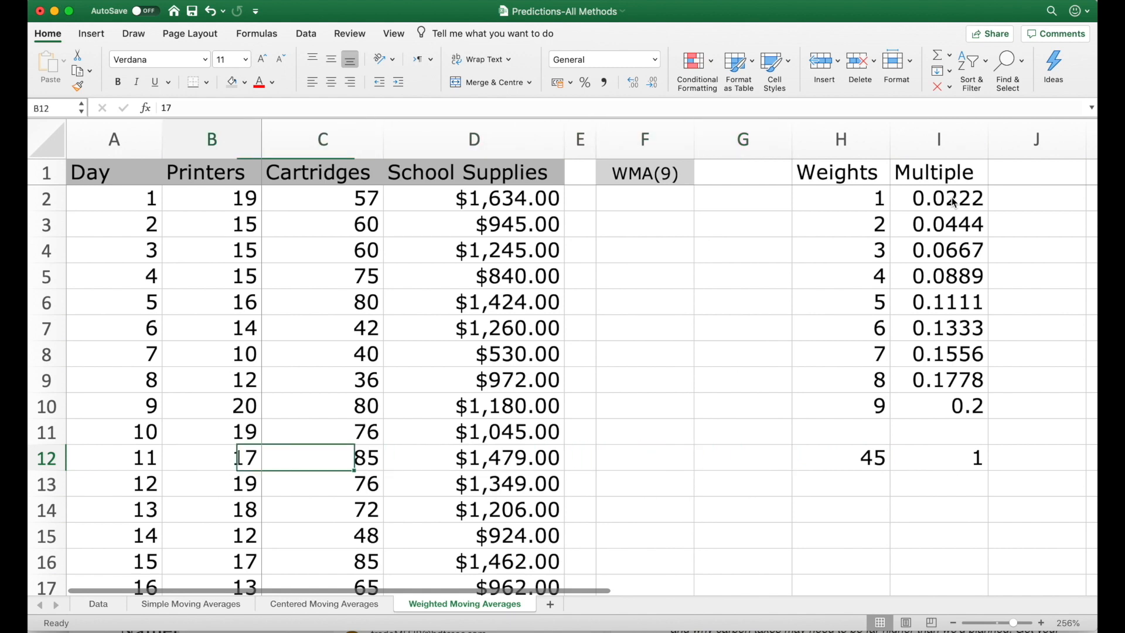
{"action": "key", "text": "Right"}
{"action": "key", "text": "Right"}
{"action": "key", "text": "Right"}
{"action": "key", "text": "Right"}
{"action": "key", "text": "Right"}
{"action": "key", "text": "Right"}
{"action": "key", "text": "Down"}
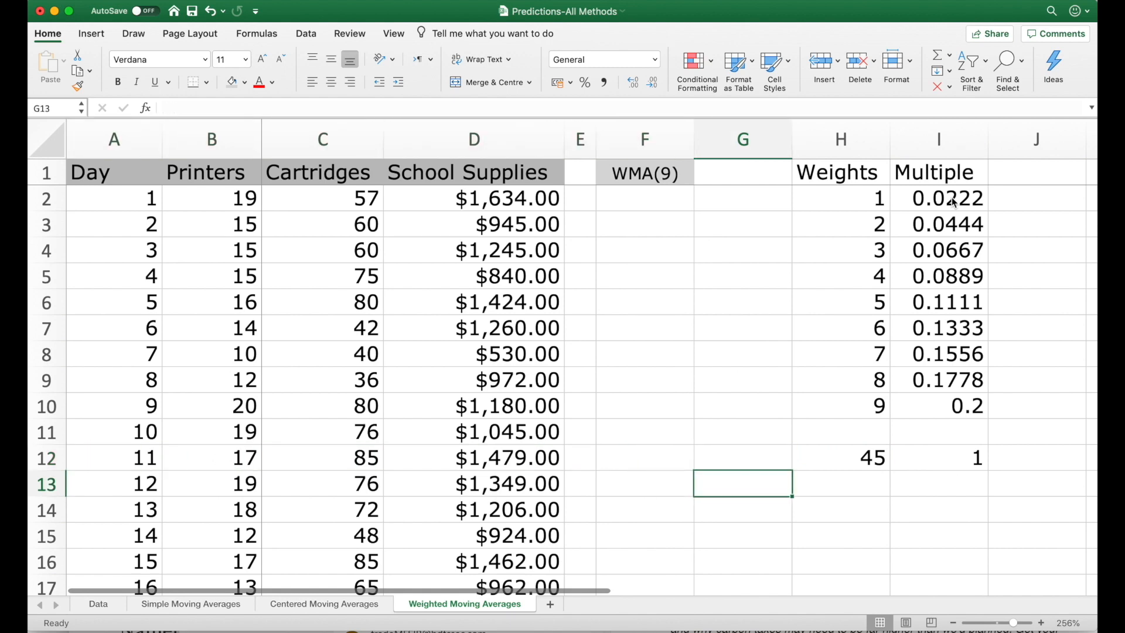
Write the formula =sumproduct(B2:B10,I2:I10) in cell F6 under the WMA(9) heading
{"action": "key", "text": "Left"}
{"action": "key", "text": "Up"}
{"action": "key", "text": "Up"}
{"action": "key", "text": "Up"}
{"action": "key", "text": "Up"}
{"action": "key", "text": "Up"}
{"action": "key", "text": "Up"}
{"action": "key", "text": "Up"}
{"action": "key", "text": "Up"}
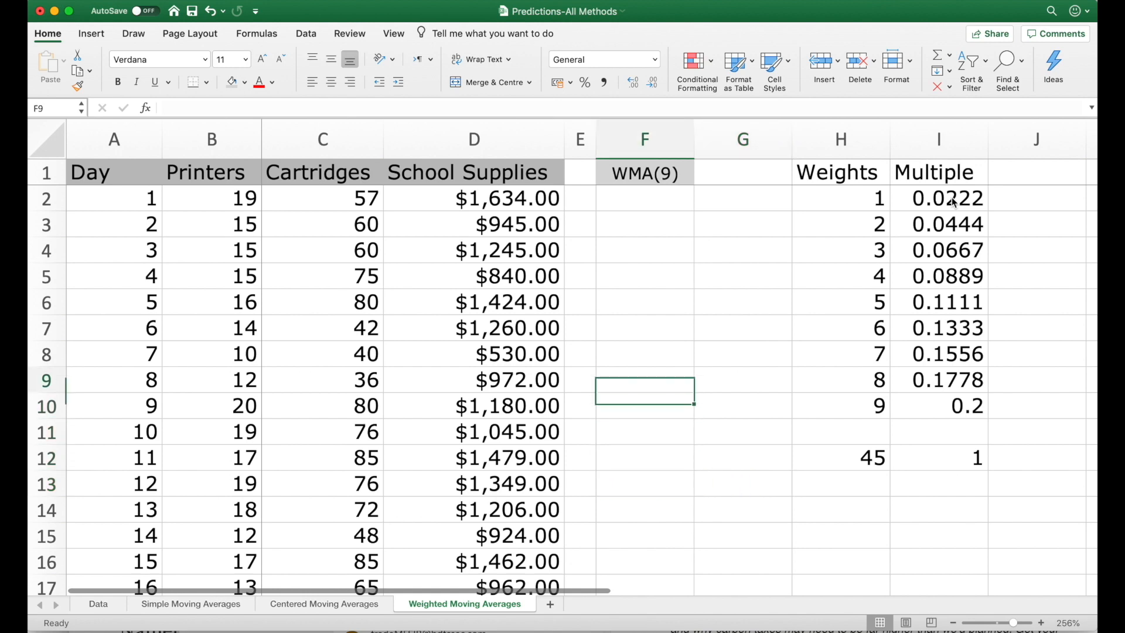
{"action": "key", "text": "Down"}
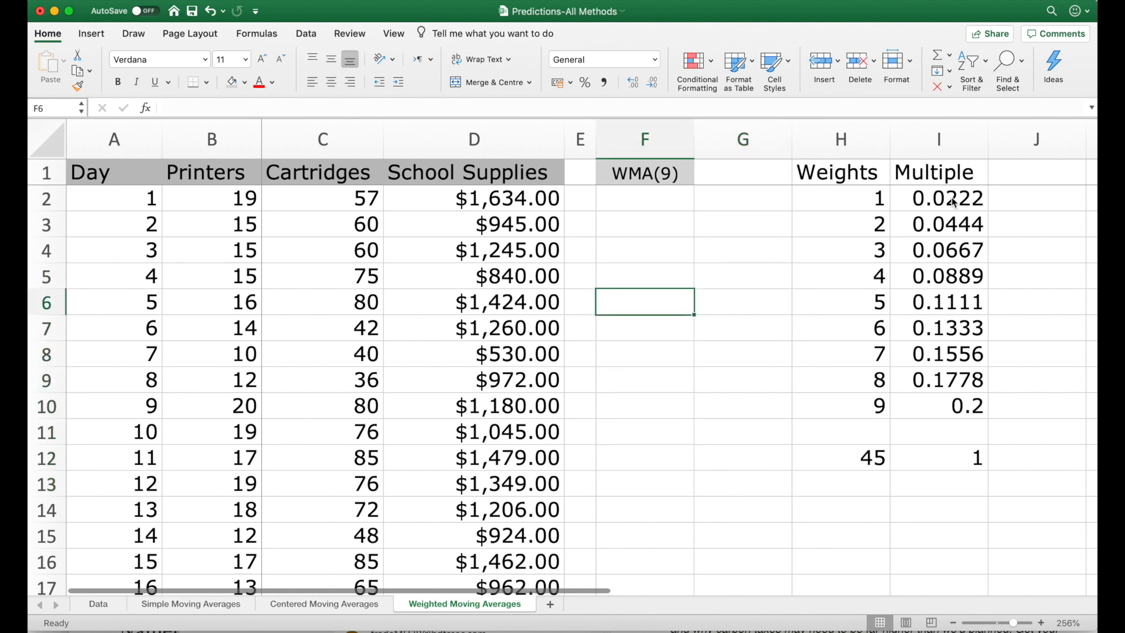
{"action": "type", "text": "="}
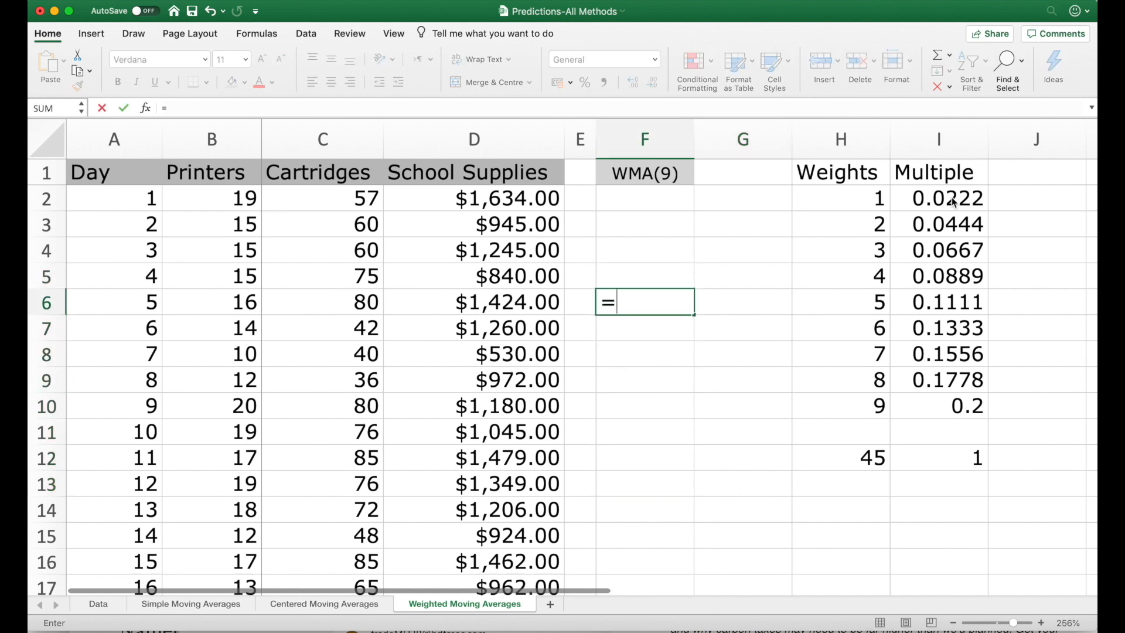
{"action": "type", "text": "sump"}
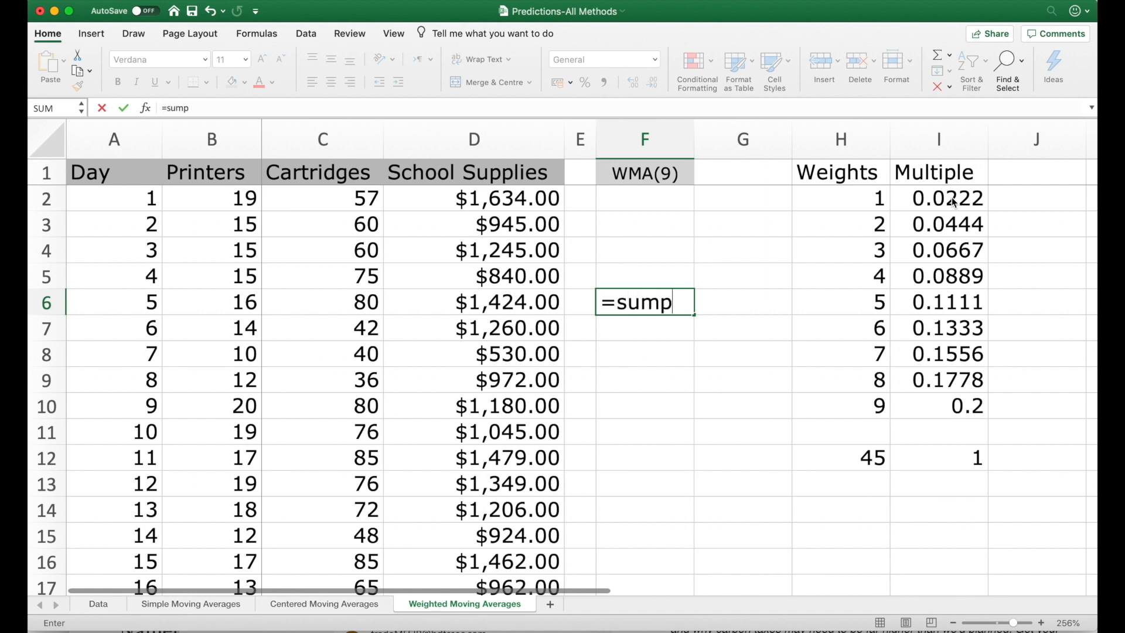
{"action": "type", "text": "roduct("}
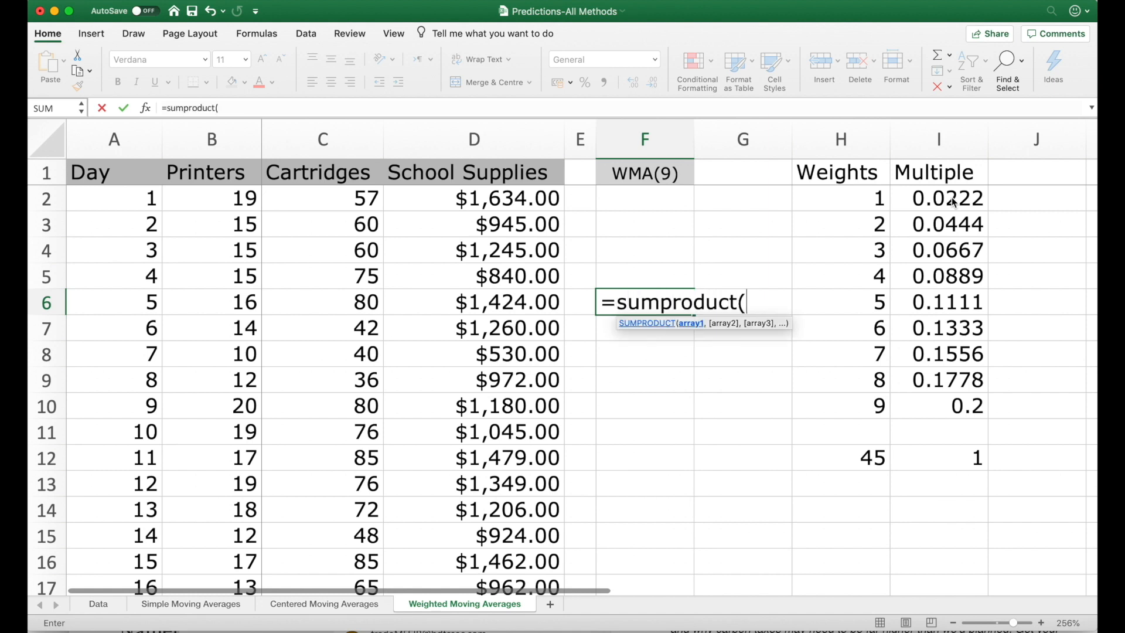
{"action": "key", "text": "Left"}
{"action": "key", "text": "Left"}
{"action": "key", "text": "Left"}
{"action": "key", "text": "Left"}
{"action": "key", "text": "Up"}
{"action": "key", "text": "Up"}
{"action": "key", "text": "Up"}
{"action": "key", "text": "Up"}
{"action": "key", "text": "shift+Down"}
{"action": "key", "text": "shift+Down"}
{"action": "key", "text": "shift+Down"}
{"action": "key", "text": "shift+Down"}
{"action": "key", "text": "shift+Down"}
{"action": "key", "text": "shift+Down"}
{"action": "key", "text": "shift+Down"}
{"action": "key", "text": "shift+Down"}
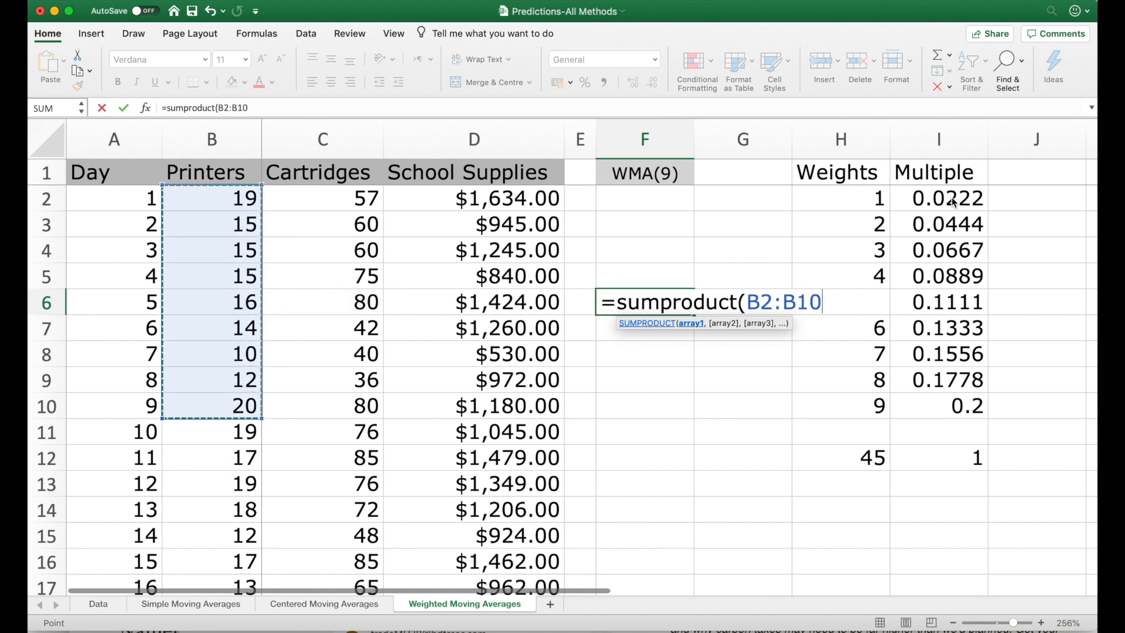
{"action": "type", "text": ","}
{"action": "key", "text": "Right"}
{"action": "key", "text": "Right"}
{"action": "key", "text": "Right"}
{"action": "key", "text": "Up"}
{"action": "key", "text": "Up"}
{"action": "key", "text": "Up"}
{"action": "key", "text": "Up"}
{"action": "key", "text": "ctrl+shift+Down"}
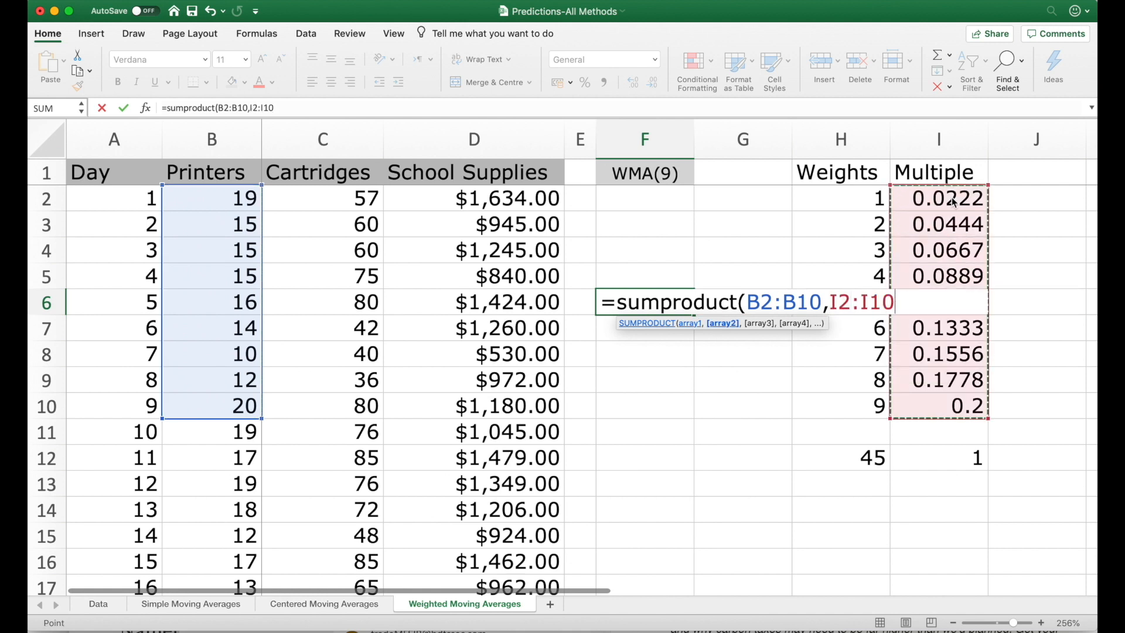
{"action": "type", "text": ")"}
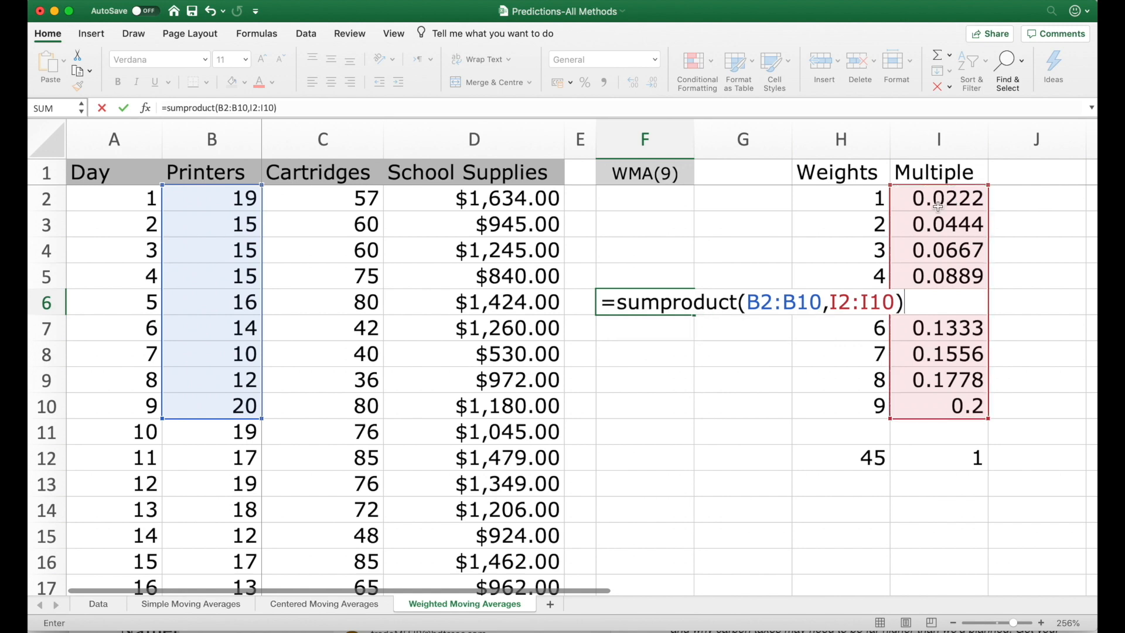
Make the multiples range in the F6 formula absolute as $I$2:$I$10 and enter the formula
{"action": "left_click", "coordinate": [830, 306]}
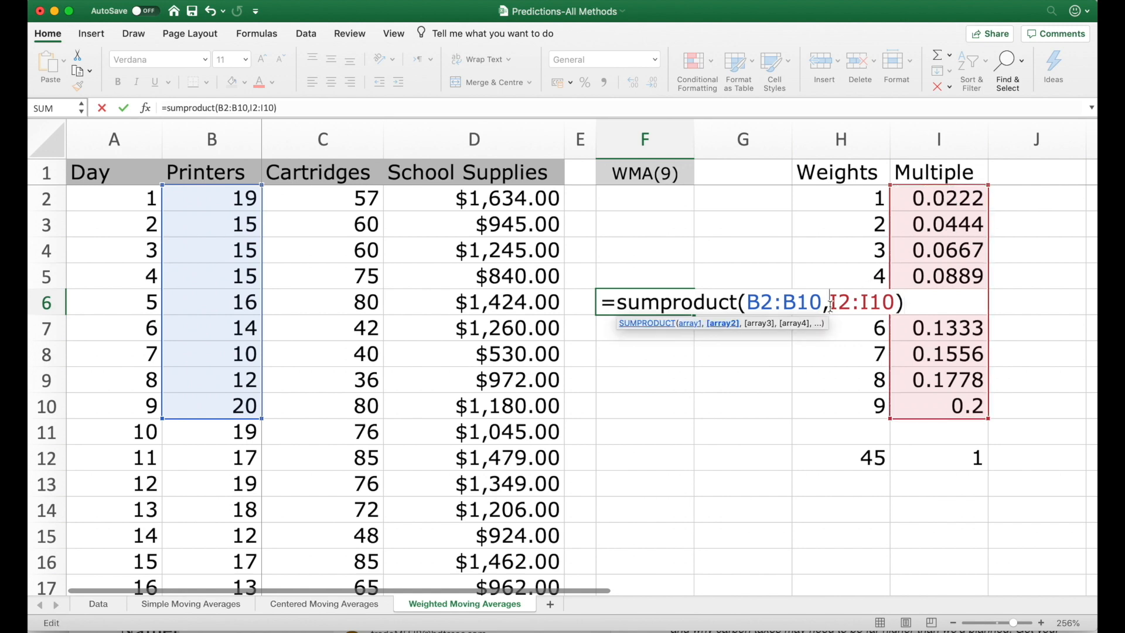
{"action": "type", "text": "$"}
{"action": "key", "text": "Right"}
{"action": "type", "text": "$"}
{"action": "key", "text": "Right"}
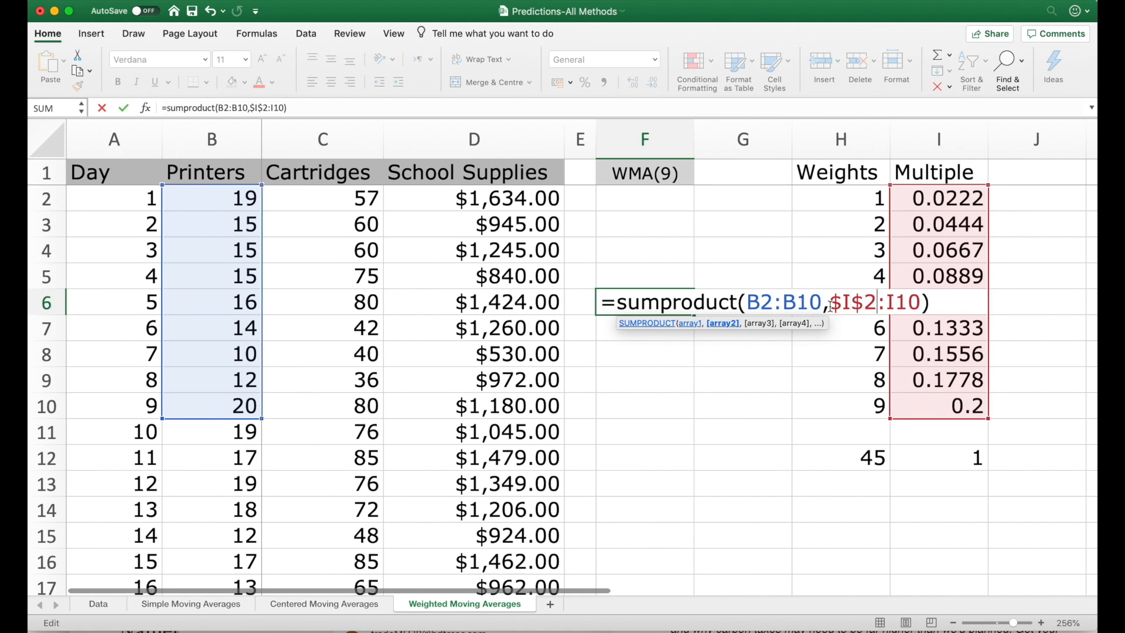
{"action": "type", "text": "$"}
{"action": "key", "text": "Right"}
{"action": "type", "text": "$"}
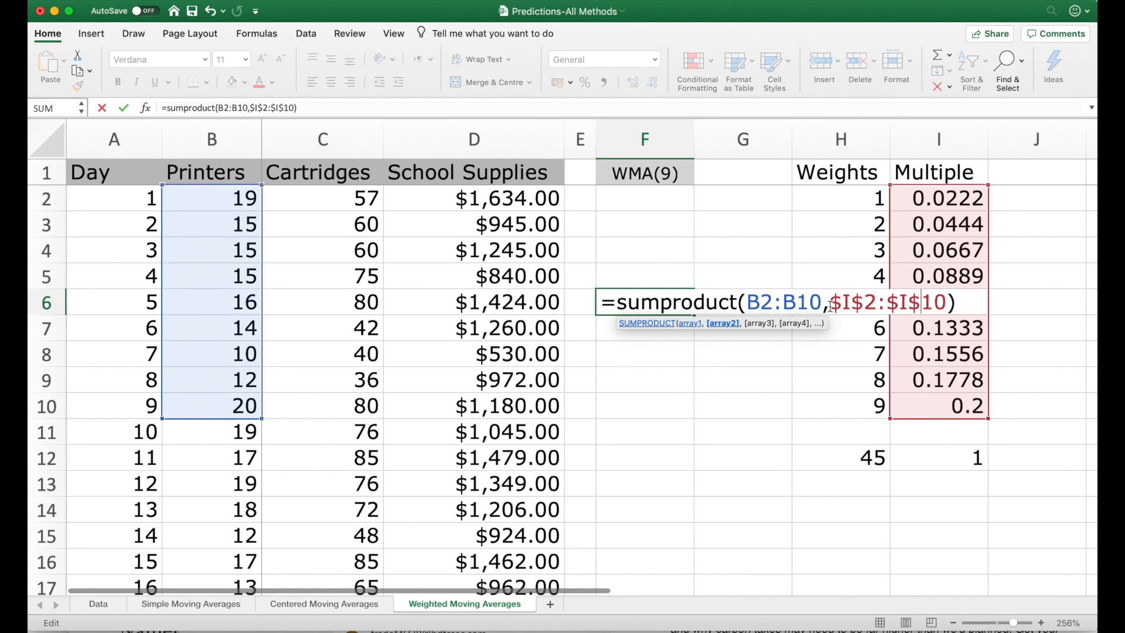
{"action": "key", "text": "Return"}
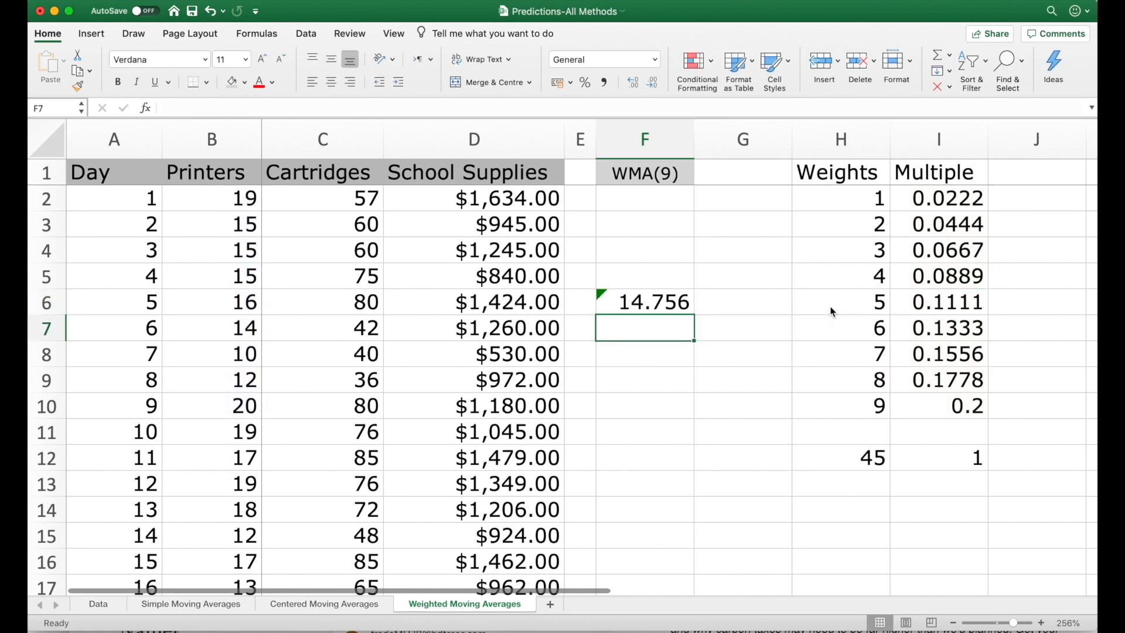
Copy the weighted moving average formula from F6 down to cells F7:F72
{"action": "key", "text": "Up"}
{"action": "key", "text": "super+c"}
{"action": "key", "text": "Left"}
{"action": "key", "text": "Left"}
{"action": "key", "text": "super+Down"}
{"action": "key", "text": "Right"}
{"action": "key", "text": "Right"}
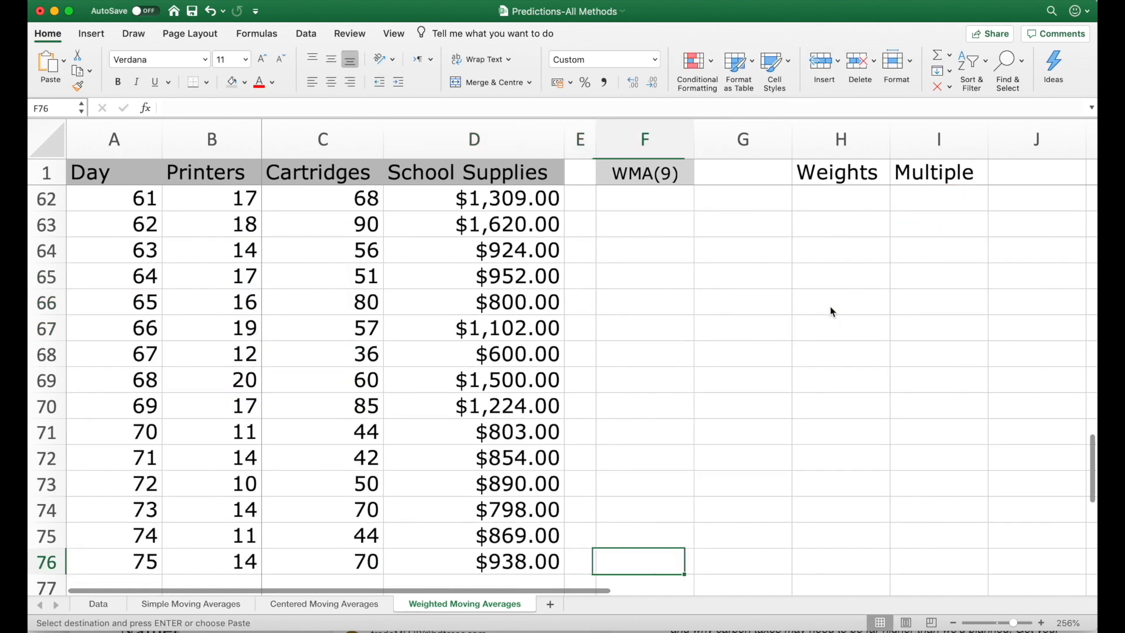
{"action": "key", "text": "Up"}
{"action": "key", "text": "Up"}
{"action": "key", "text": "Up"}
{"action": "key", "text": "Up"}
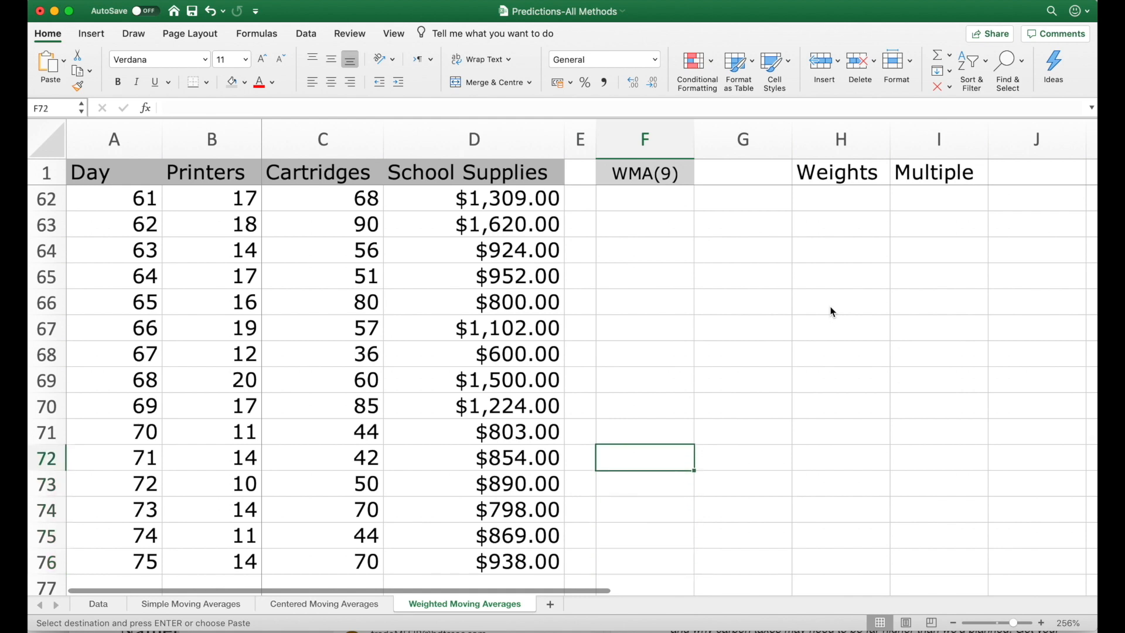
{"action": "key", "text": "shift+super+Up"}
{"action": "key", "text": "shift+Down"}
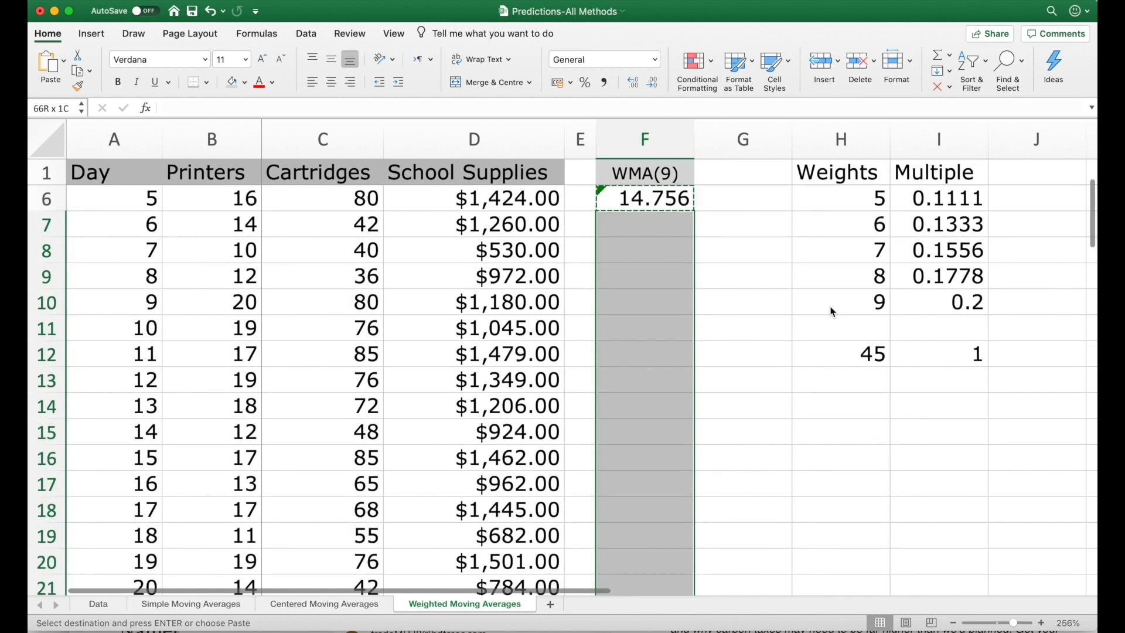
{"action": "key", "text": "Return"}
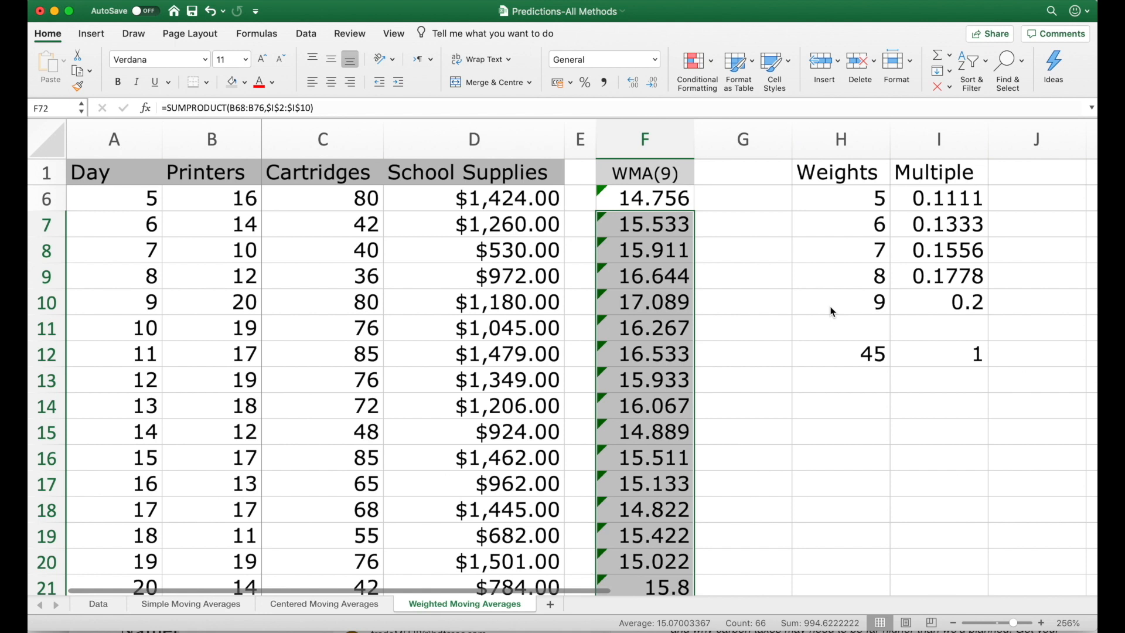
Format column F in comma style with four decimal places and save the workbook
{"action": "left_click", "coordinate": [661, 150]}
{"action": "left_click", "coordinate": [604, 85]}
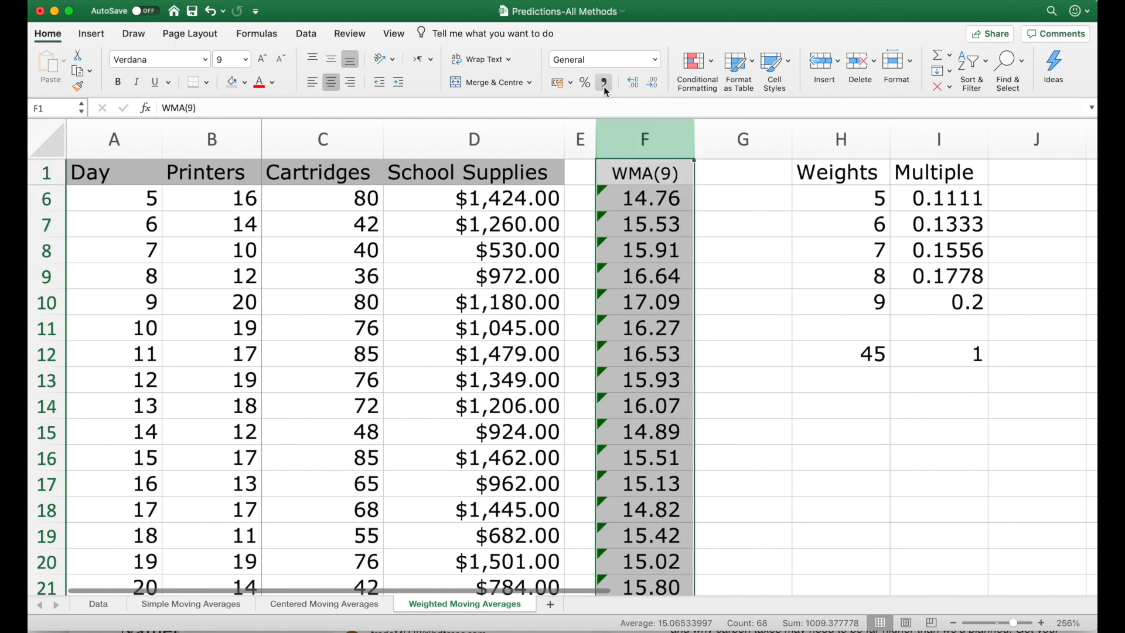
{"action": "left_click", "coordinate": [634, 86]}
{"action": "left_click", "coordinate": [635, 86]}
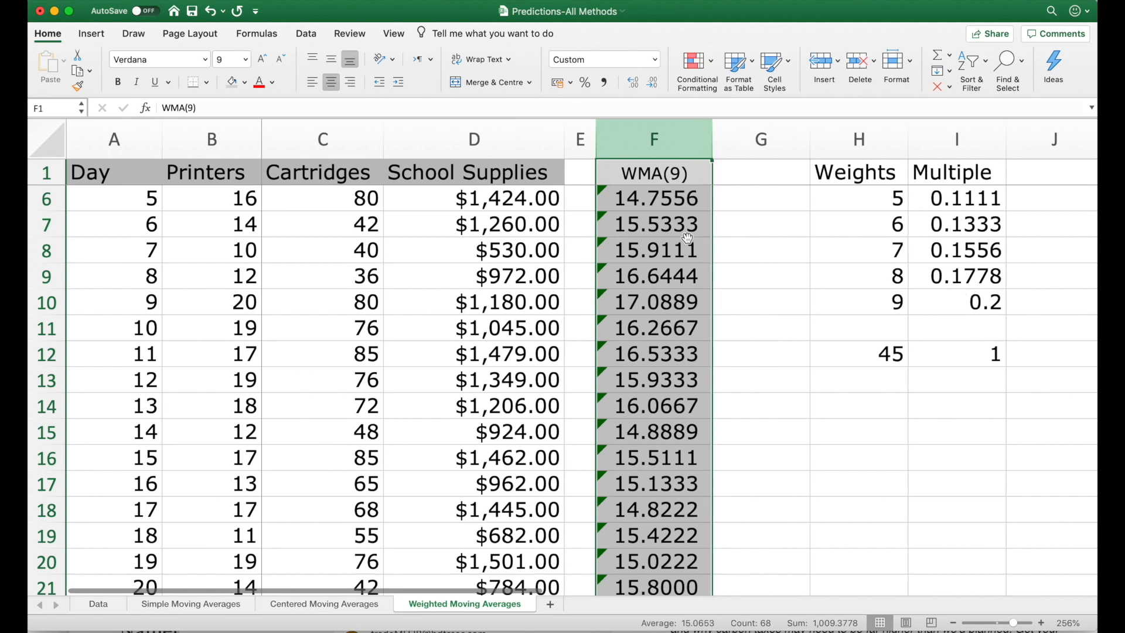
{"action": "left_click", "coordinate": [682, 208]}
{"action": "key", "text": "super+s"}
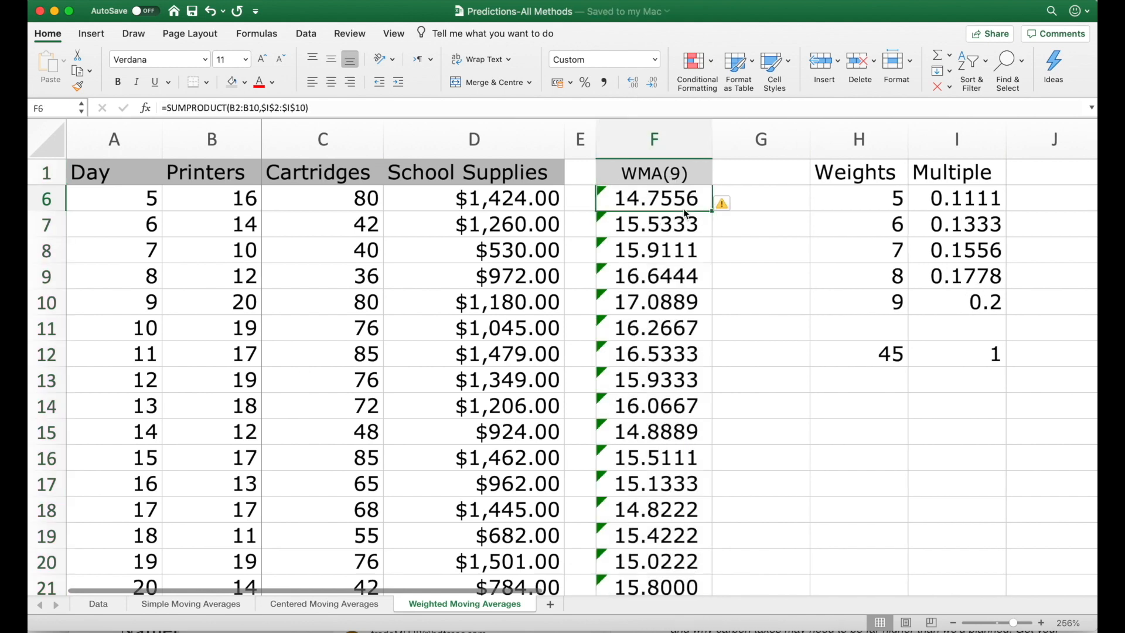
Insert three blank columns before the Weights column and narrow column G to a thin spacer
{"action": "key", "text": "Up"}
{"action": "key", "text": "Up"}
{"action": "key", "text": "Up"}
{"action": "key", "text": "Up"}
{"action": "key", "text": "Up"}
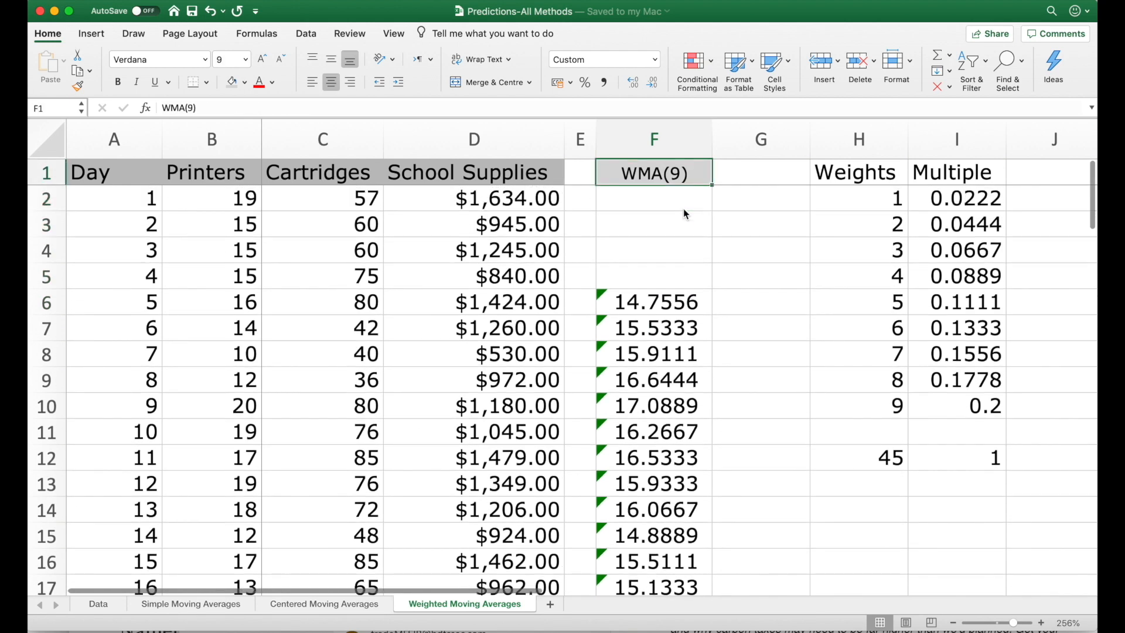
{"action": "left_click", "coordinate": [870, 146]}
{"action": "left_click_drag", "start_coordinate": [872, 147], "coordinate": [925, 144]}
{"action": "right_click", "coordinate": [925, 141]}
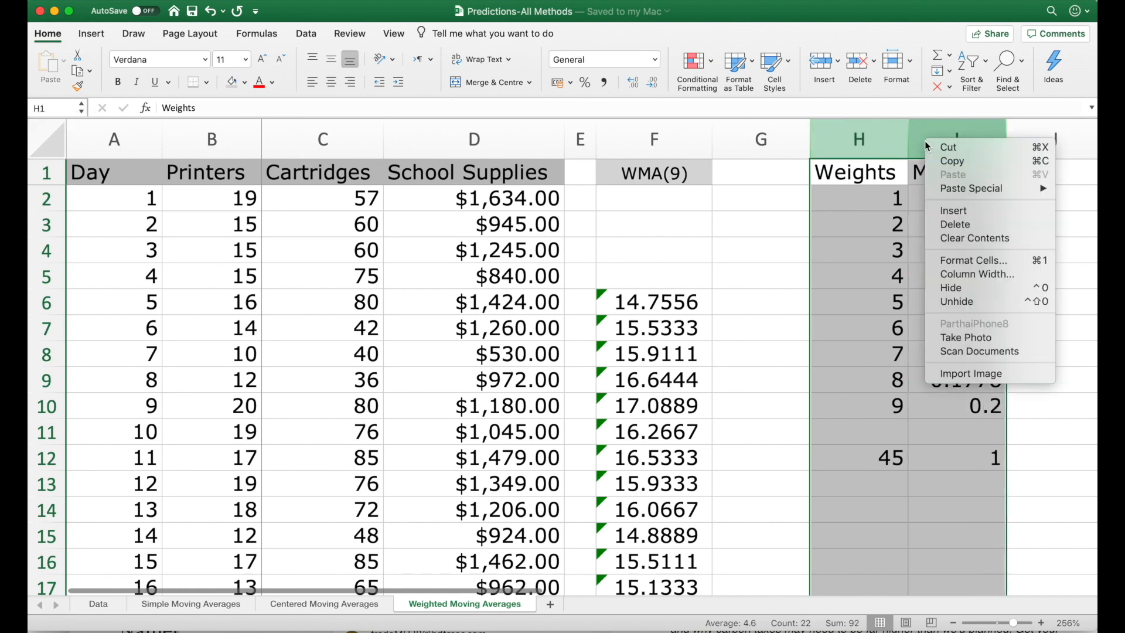
{"action": "left_click", "coordinate": [953, 211]}
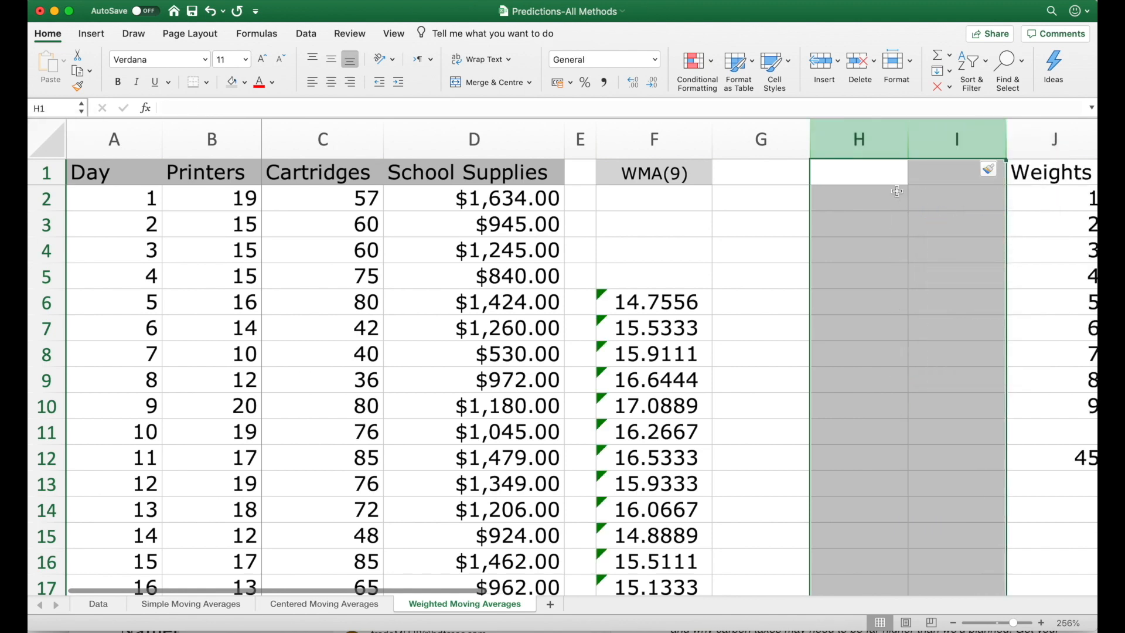
{"action": "left_click", "coordinate": [876, 142]}
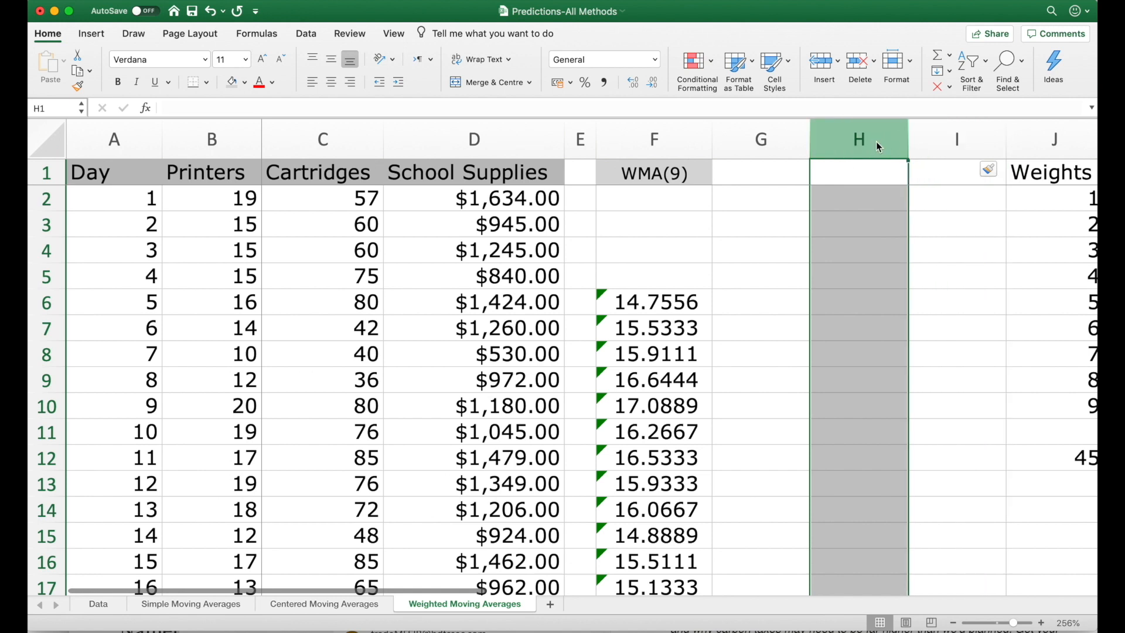
{"action": "right_click", "coordinate": [877, 141]}
{"action": "left_click", "coordinate": [896, 210]}
{"action": "left_click_drag", "start_coordinate": [810, 140], "coordinate": [739, 142]}
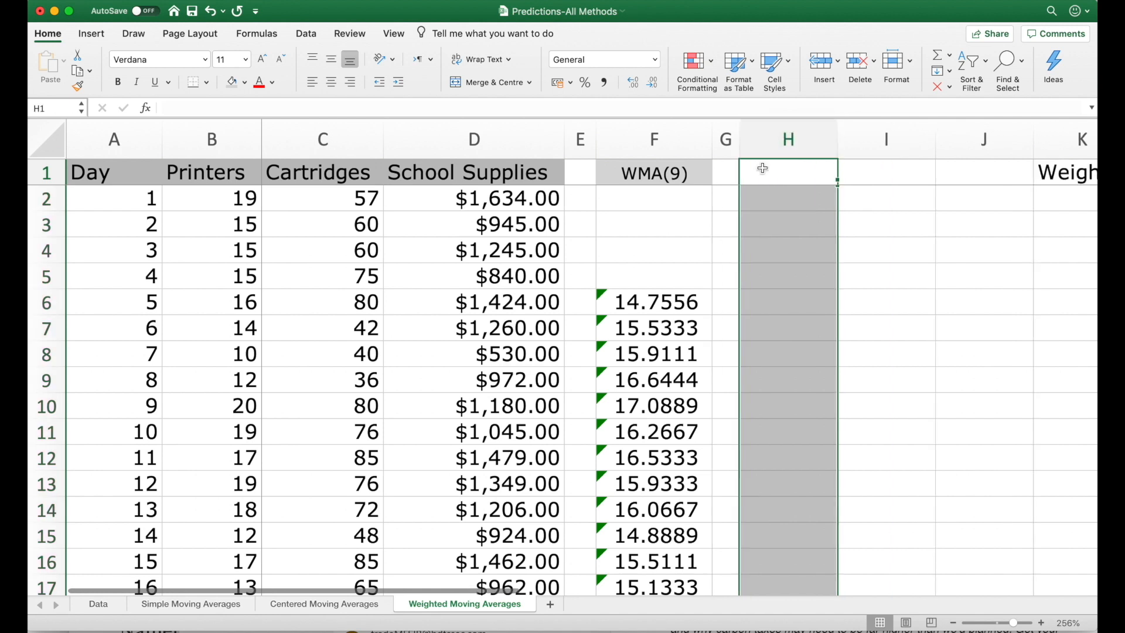
Enter the headings Residual in cell H1 and Residual^2 in cell I1
{"action": "left_click", "coordinate": [762, 169]}
{"action": "type", "text": "Residual"}
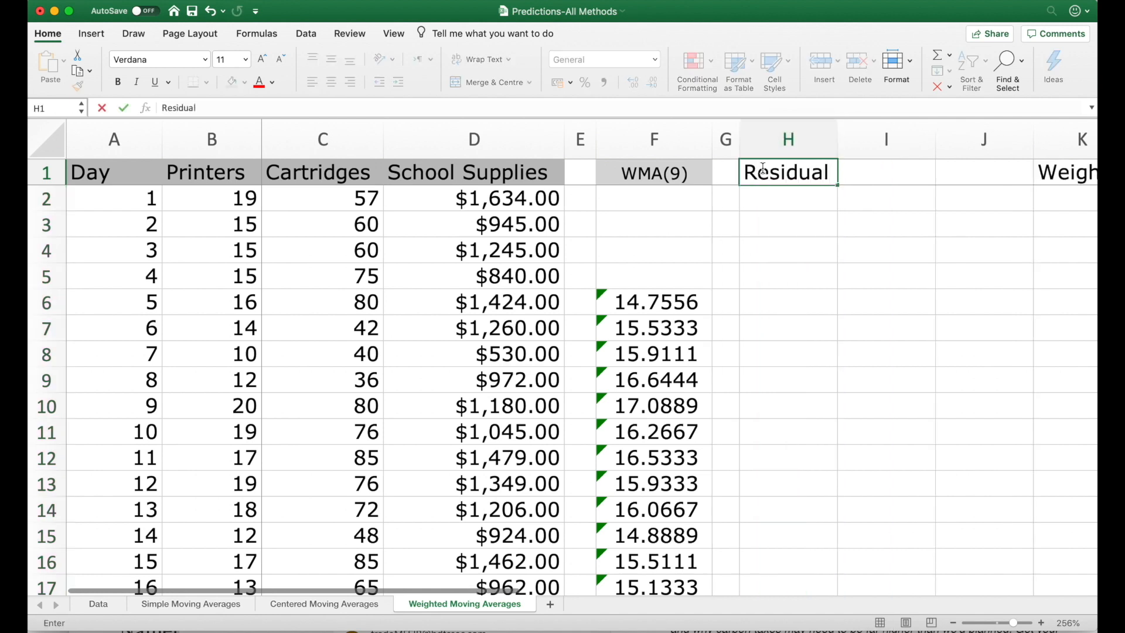
{"action": "key", "text": "Tab"}
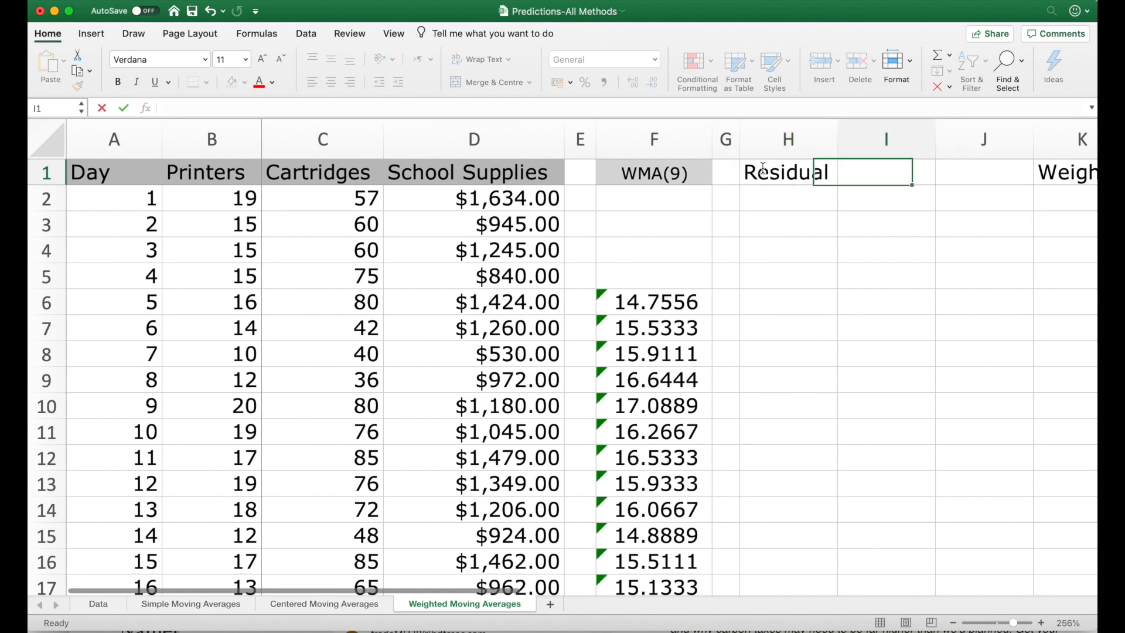
{"action": "type", "text": "Residual^2"}
{"action": "key", "text": "Return"}
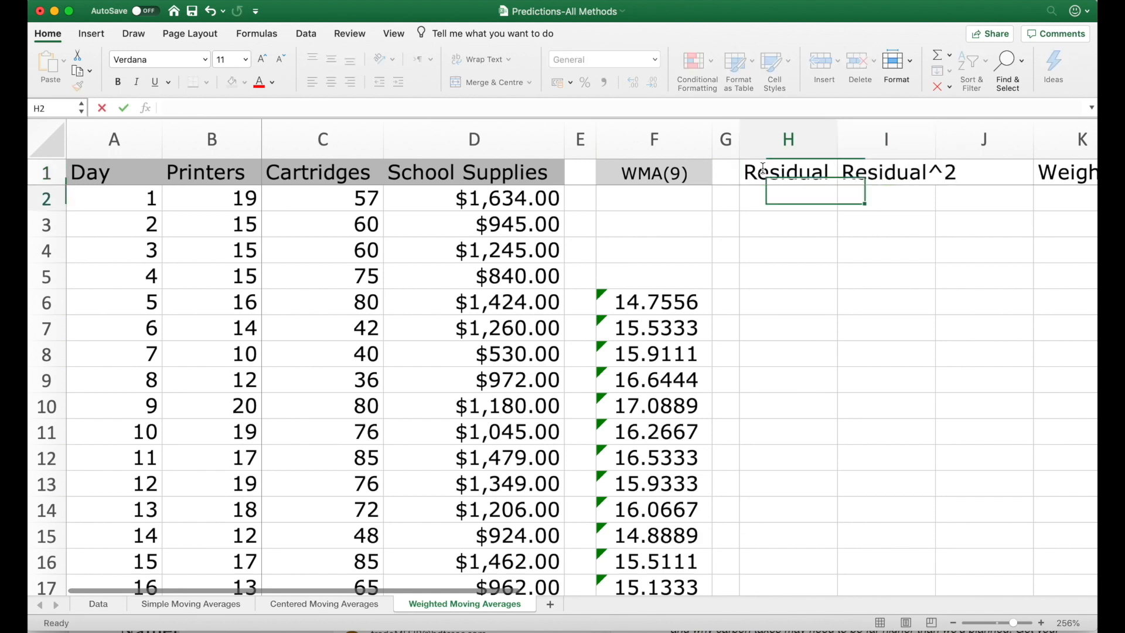
Copy the formatting of the WMA(9) heading in F1 to the Residual and Residual^2 headings in H1:I1
{"action": "left_click", "coordinate": [654, 173]}
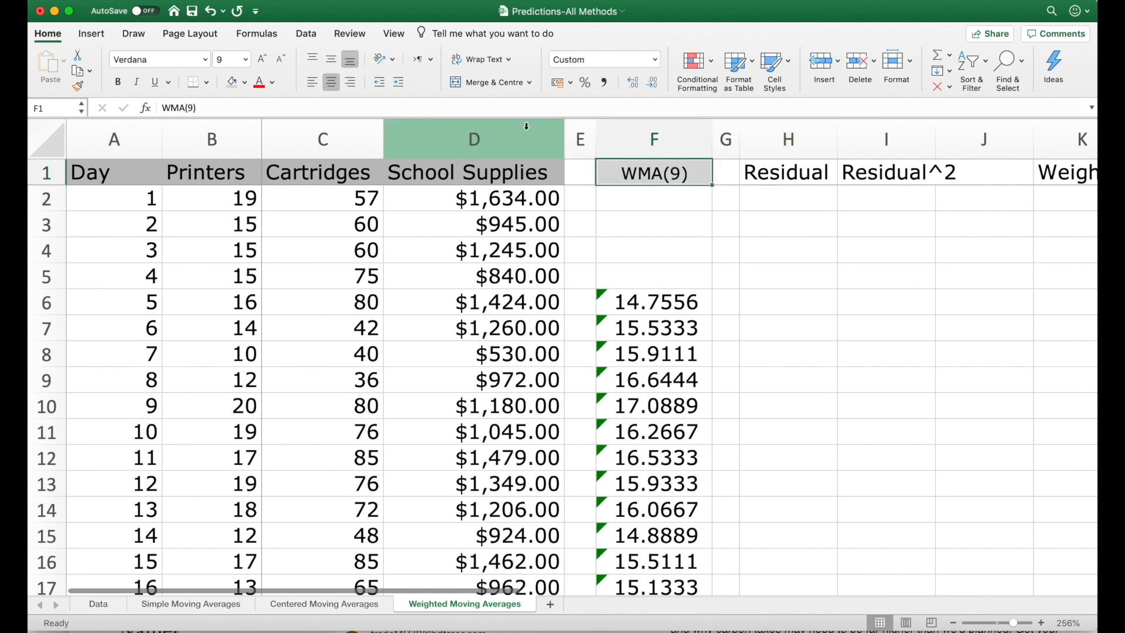
{"action": "left_click", "coordinate": [78, 87]}
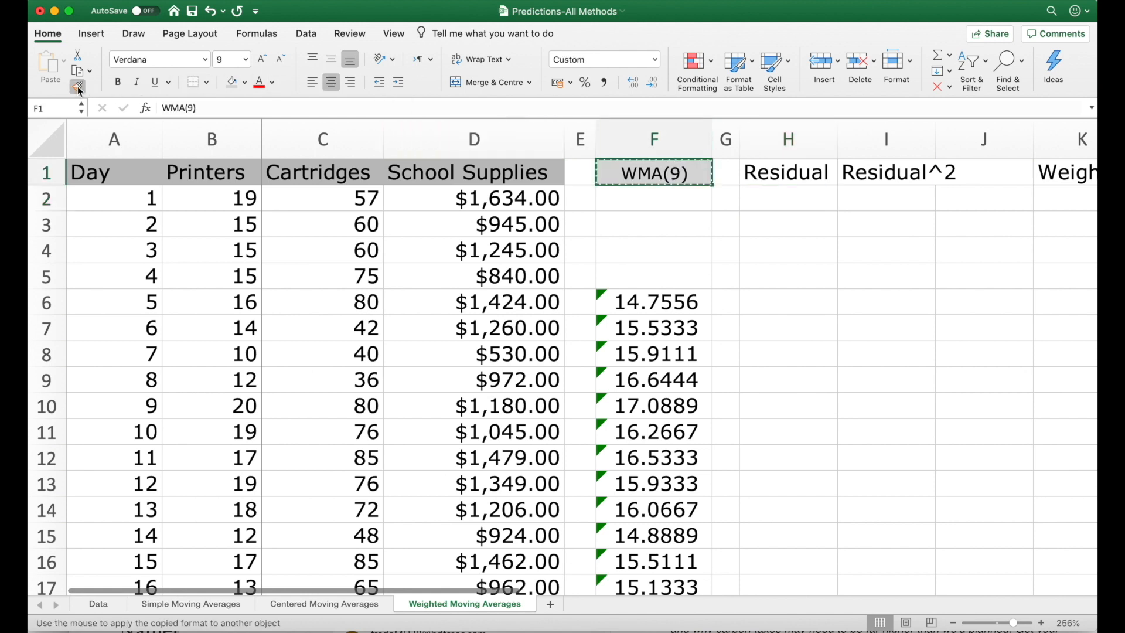
{"action": "left_click", "coordinate": [759, 174]}
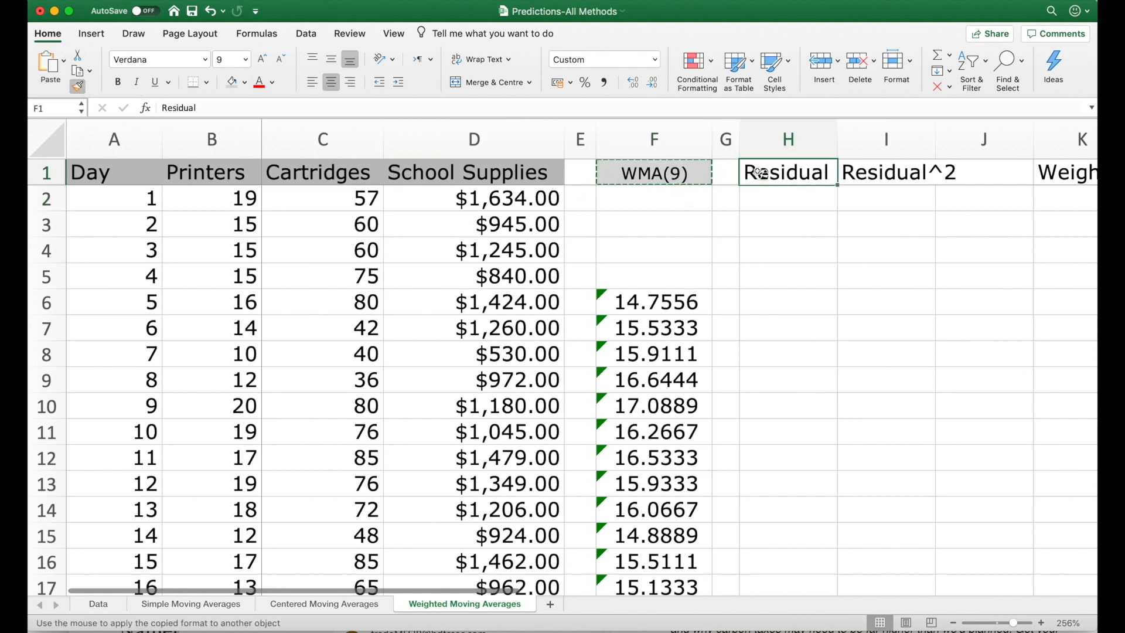
{"action": "left_click_drag", "start_coordinate": [827, 184], "coordinate": [847, 176]}
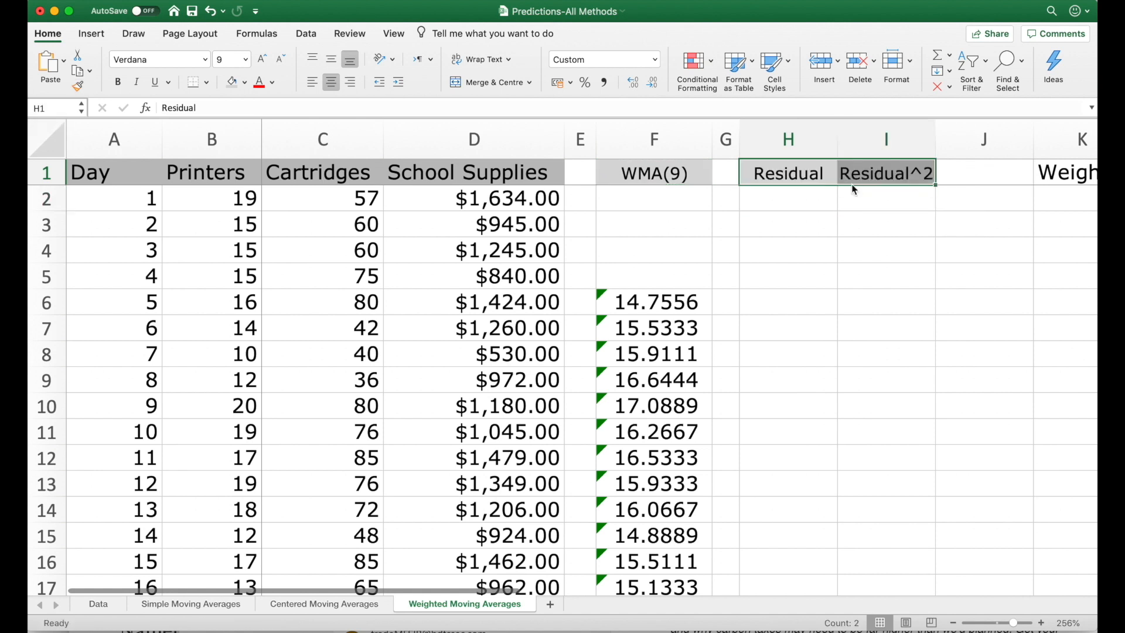
Enter the formula =B6-F6 in cell H6 to calculate the first residual
{"action": "left_click", "coordinate": [775, 297]}
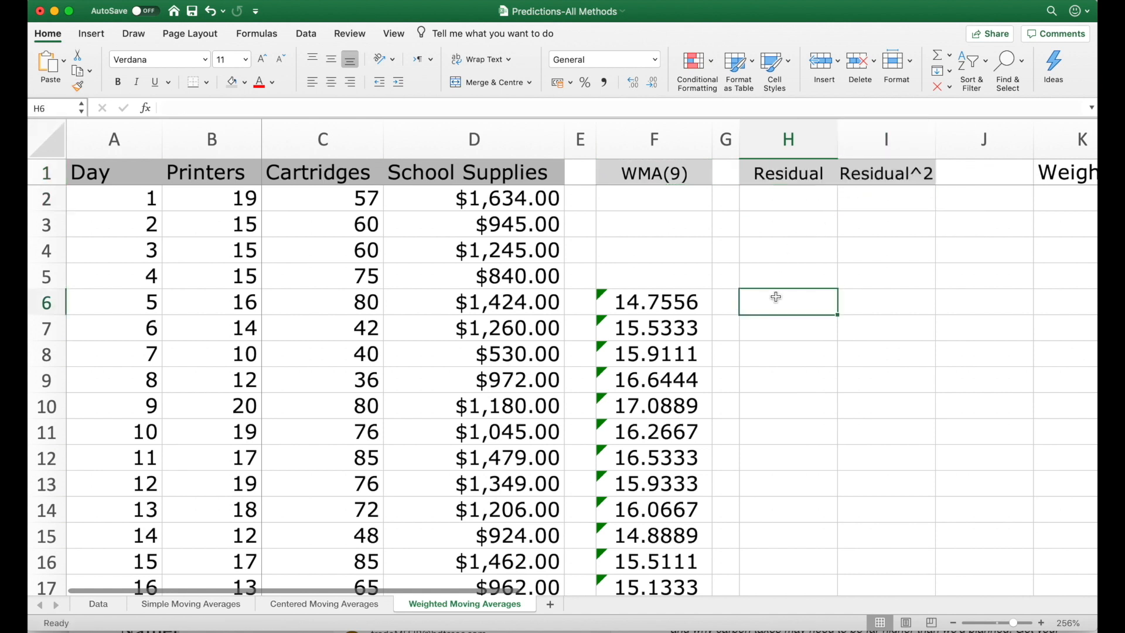
{"action": "type", "text": "="}
{"action": "key", "text": "Left"}
{"action": "key", "text": "Left"}
{"action": "key", "text": "Left"}
{"action": "key", "text": "Left"}
{"action": "key", "text": "Left"}
{"action": "key", "text": "Left"}
{"action": "key", "text": "Left"}
{"action": "key", "text": "Right"}
{"action": "type", "text": "-"}
{"action": "key", "text": "Left"}
{"action": "key", "text": "Left"}
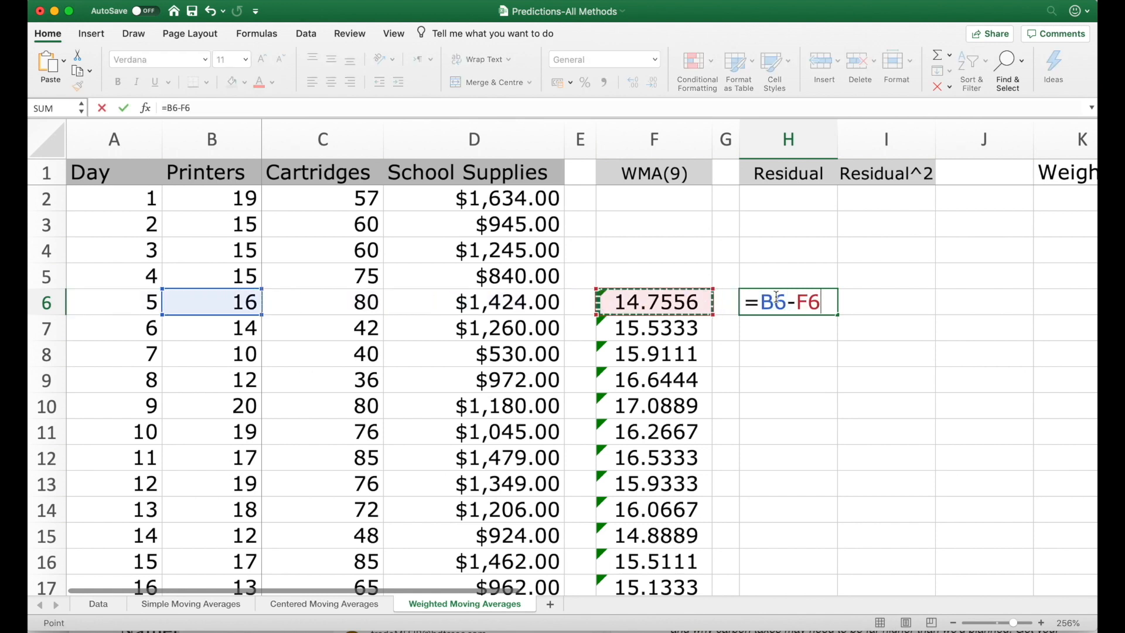
{"action": "key", "text": "Return"}
{"action": "left_click", "coordinate": [778, 301]}
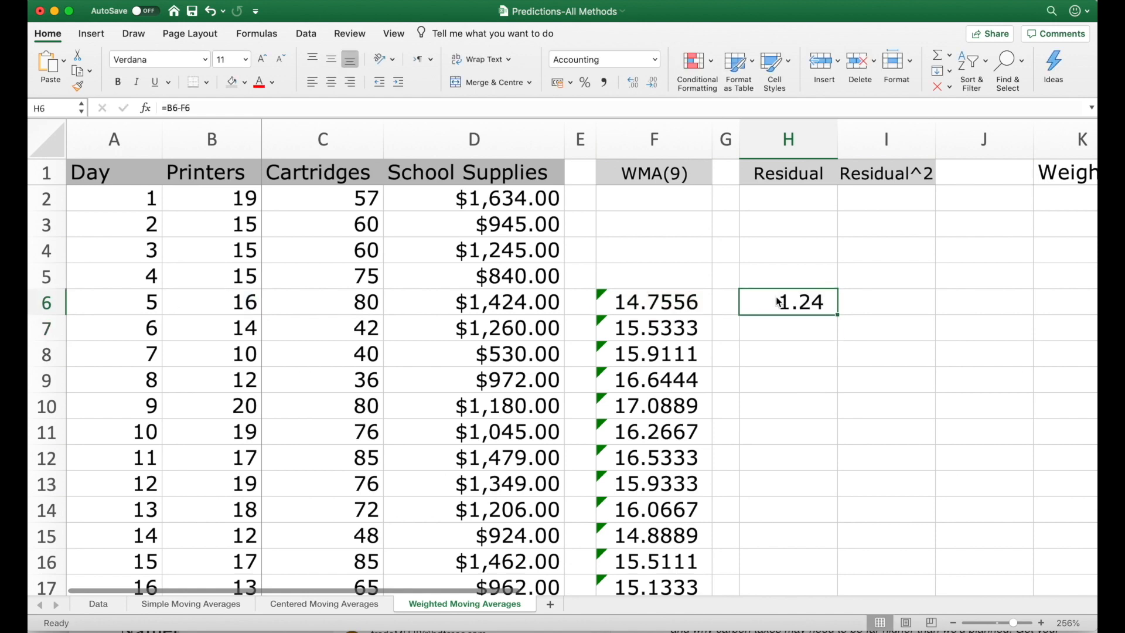
Format columns H and I in comma style with four decimal places
{"action": "left_click_drag", "start_coordinate": [785, 153], "coordinate": [871, 157]}
{"action": "left_click", "coordinate": [604, 83]}
{"action": "left_click", "coordinate": [634, 83]}
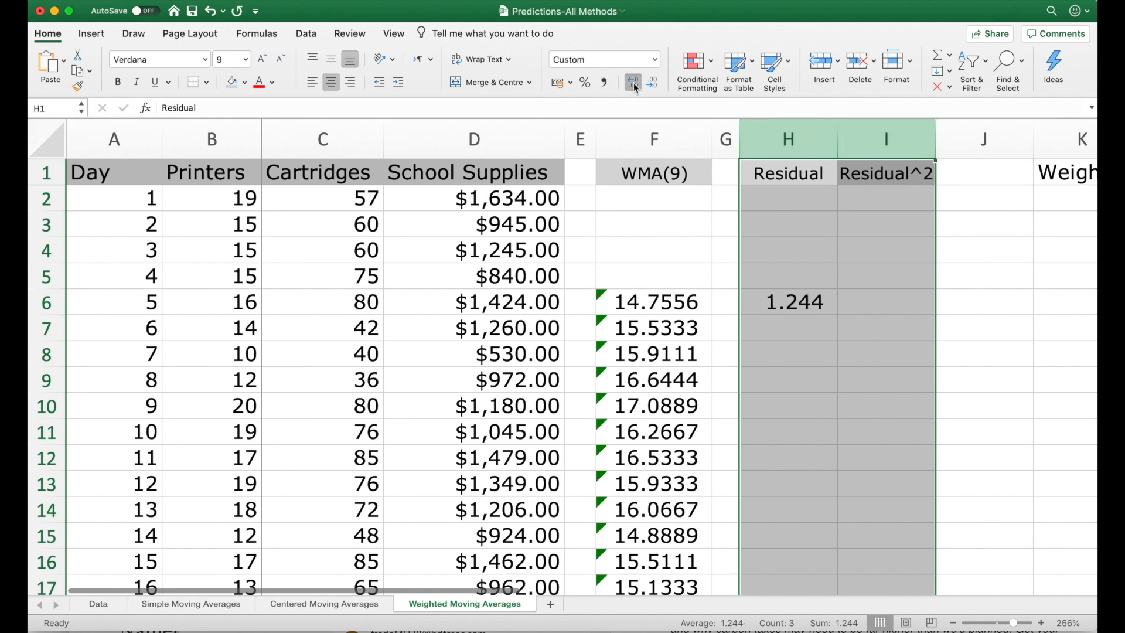
{"action": "left_click", "coordinate": [634, 82]}
Enter the formula =H6^2 in cell I6 to square the first residual
{"action": "left_click", "coordinate": [777, 306]}
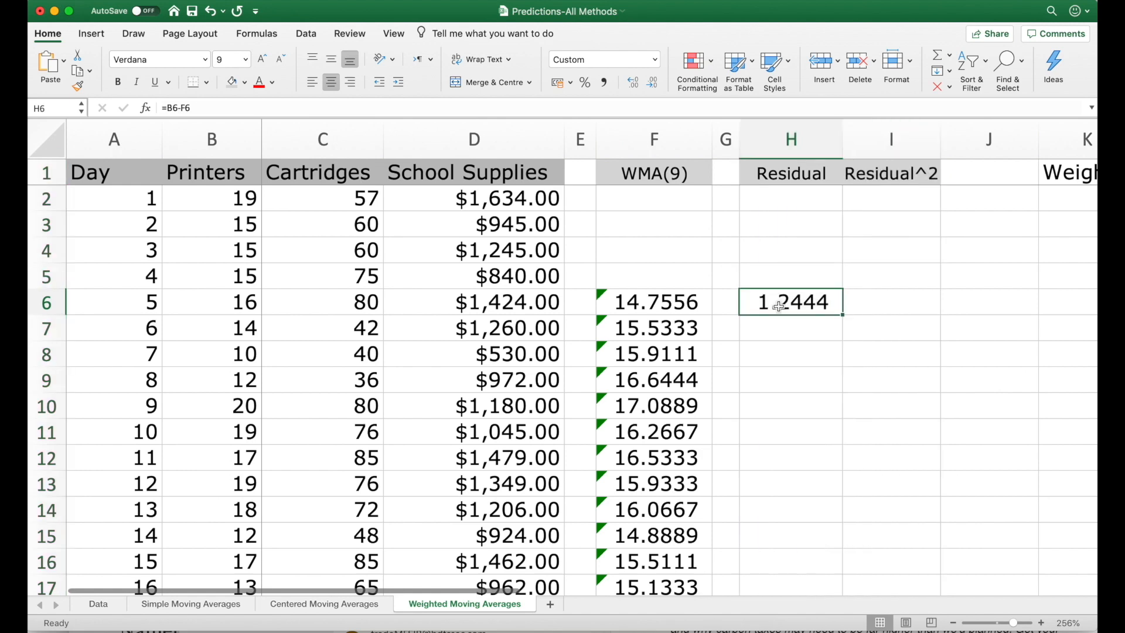
{"action": "key", "text": "Right"}
{"action": "type", "text": "="}
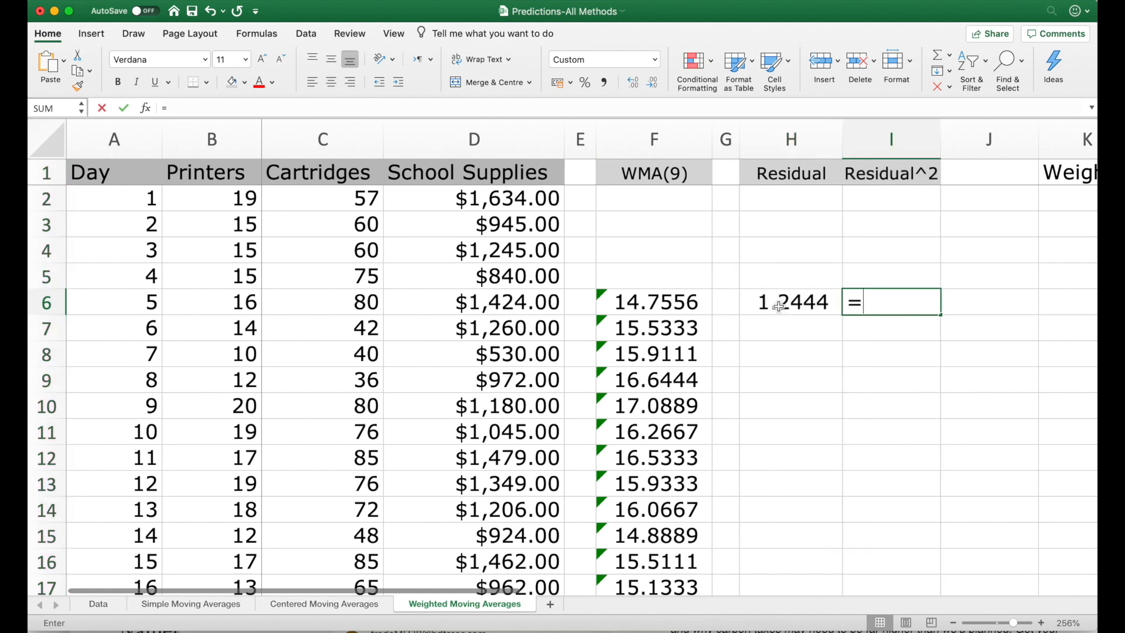
{"action": "left_click", "coordinate": [778, 305]}
{"action": "type", "text": "^2"}
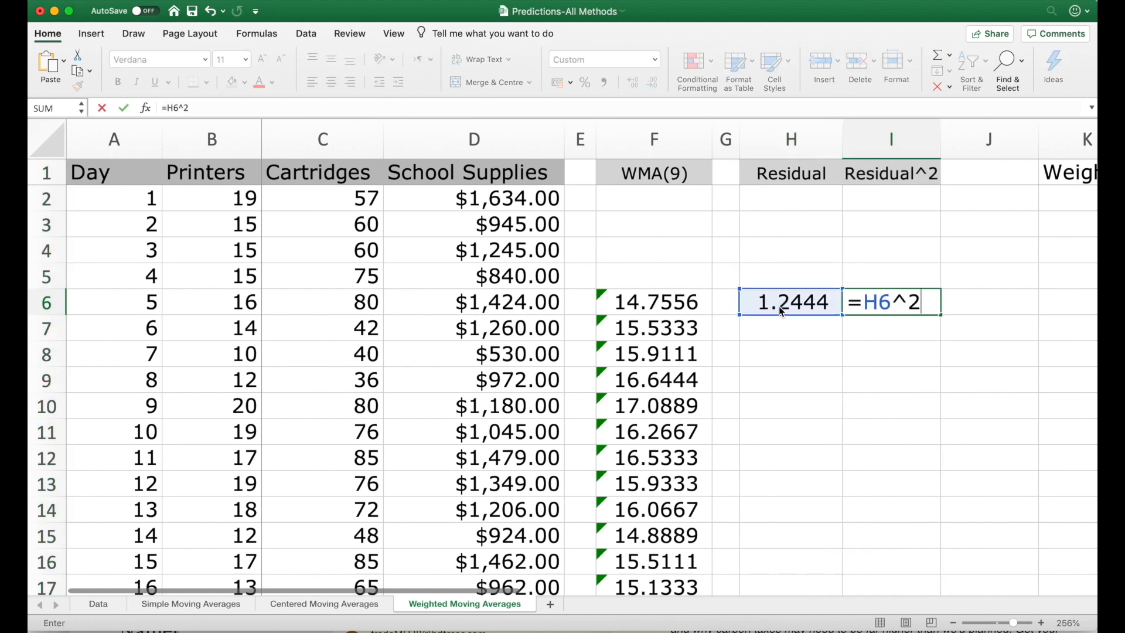
{"action": "key", "text": "Return"}
{"action": "key", "text": "Up"}
Copy the residual and squared residual formulas from H6:I6 down to cells H7:I72
{"action": "left_click", "coordinate": [779, 306]}
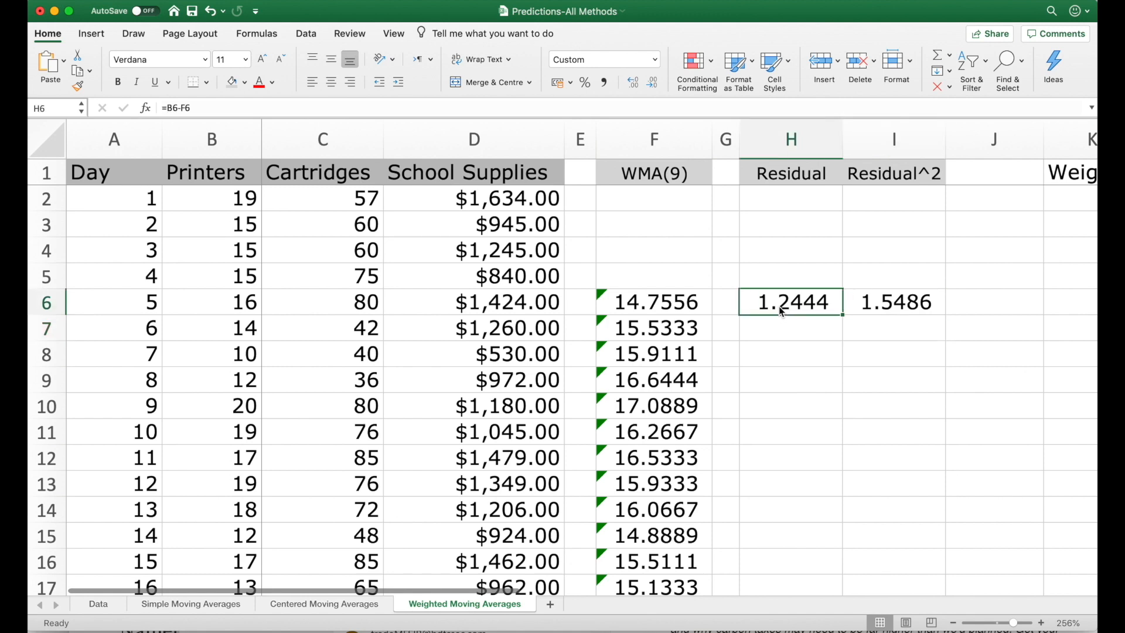
{"action": "key", "text": "shift+Right"}
{"action": "key", "text": "super+c"}
{"action": "key", "text": "Left"}
{"action": "key", "text": "Left"}
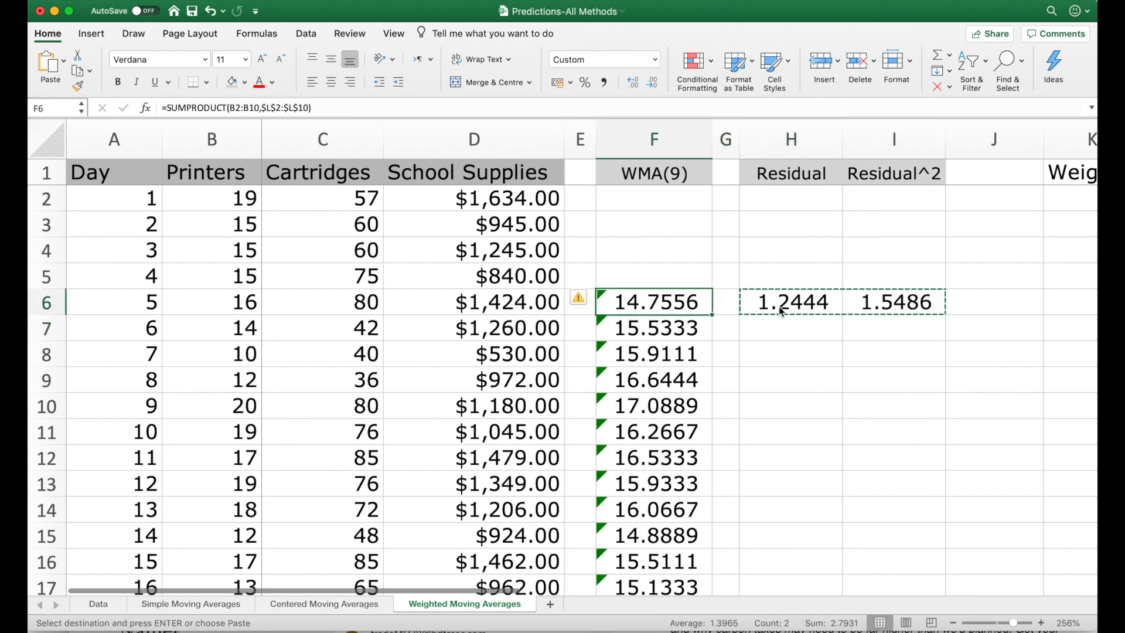
{"action": "key", "text": "super+Down"}
{"action": "key", "text": "Right"}
{"action": "key", "text": "Right"}
{"action": "key", "text": "shift+Right"}
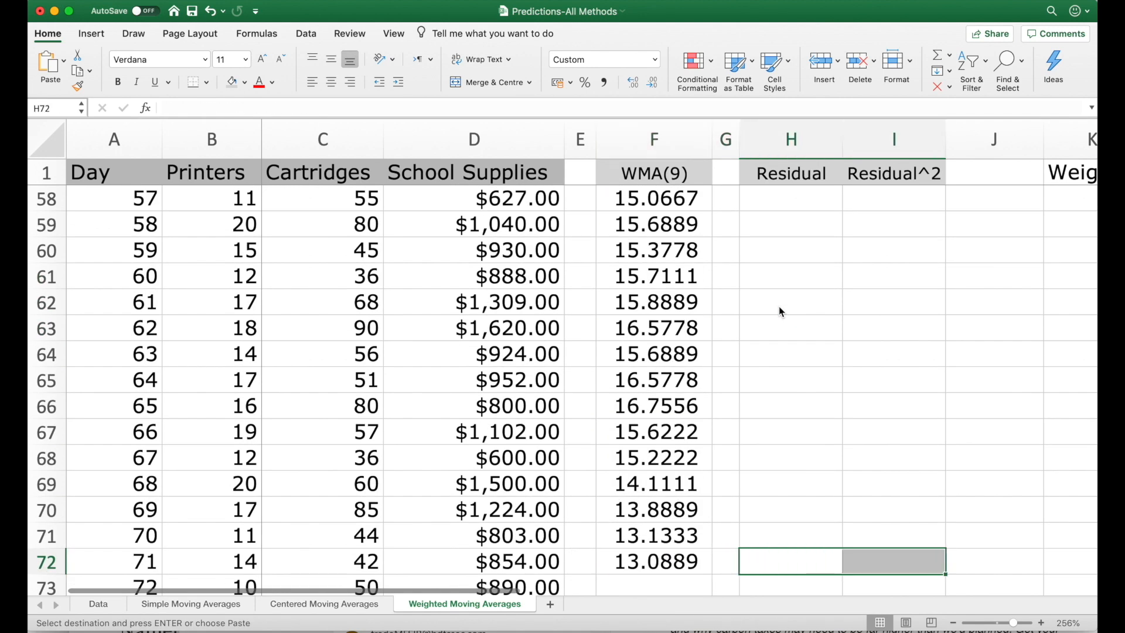
{"action": "key", "text": "shift+super+Up"}
{"action": "key", "text": "shift+Down"}
{"action": "key", "text": "Return"}
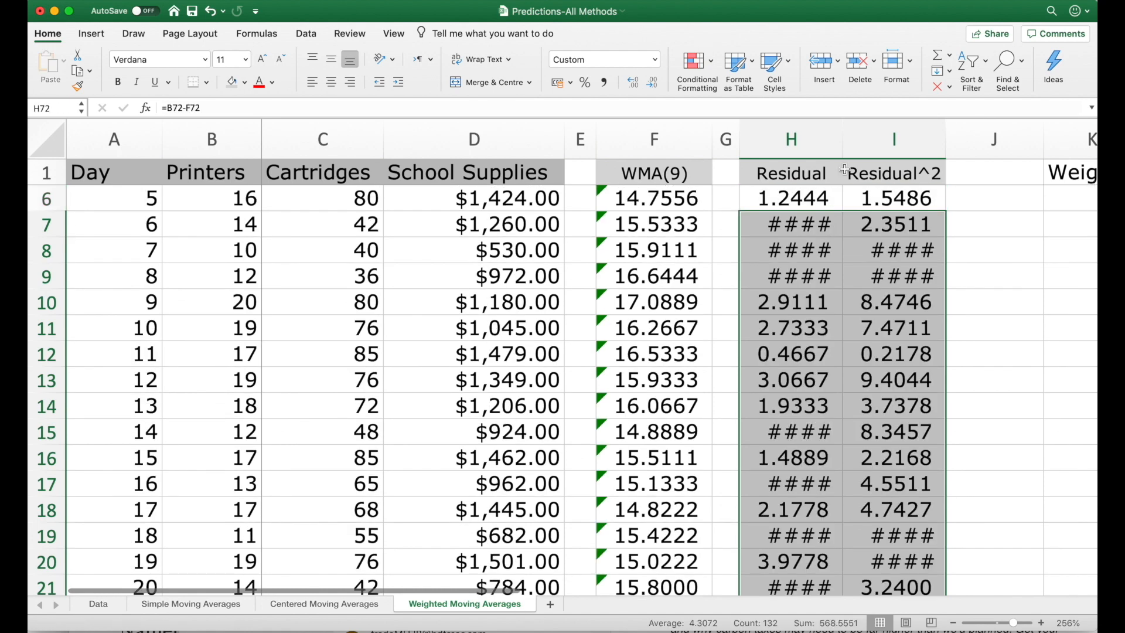
Auto-fit the widths of columns H and I to their contents
{"action": "double_click", "coordinate": [843, 150]}
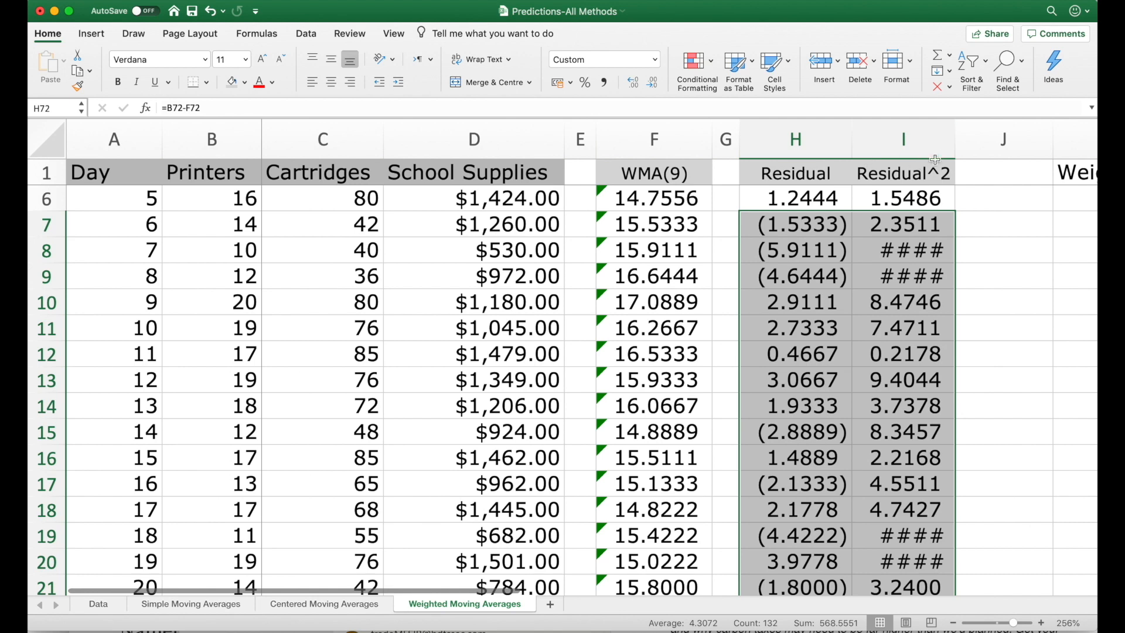
{"action": "double_click", "coordinate": [955, 146]}
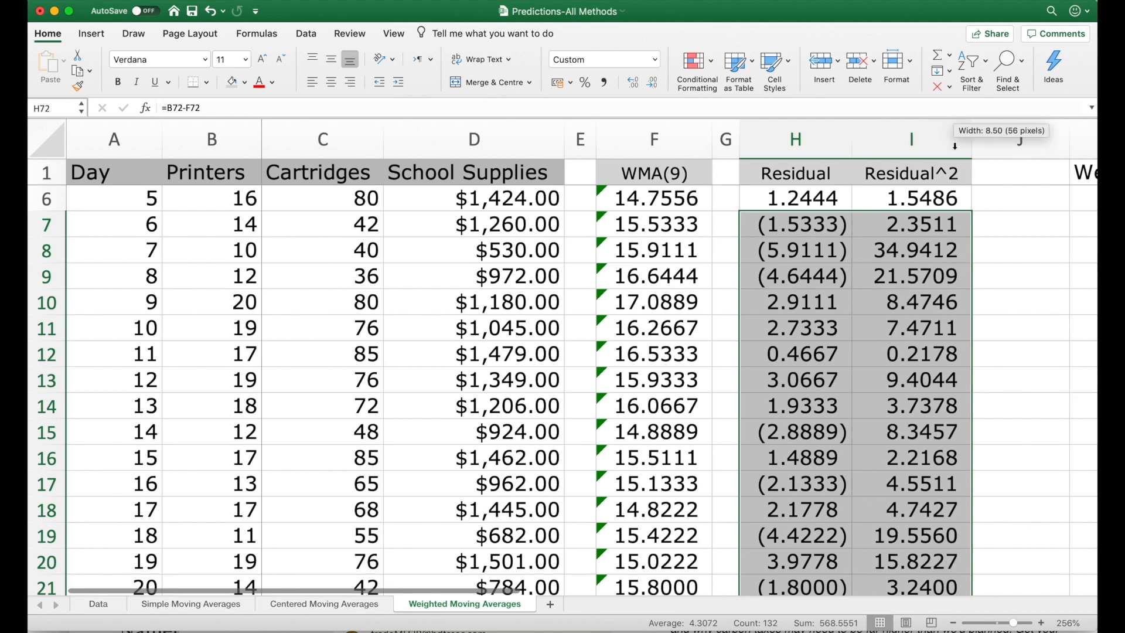
{"action": "mouse_move", "coordinate": [932, 259]}
{"action": "left_mouse_down"}
{"action": "mouse_move", "coordinate": [931, 434]}
{"action": "mouse_move", "coordinate": [928, 252]}
{"action": "left_mouse_up"}
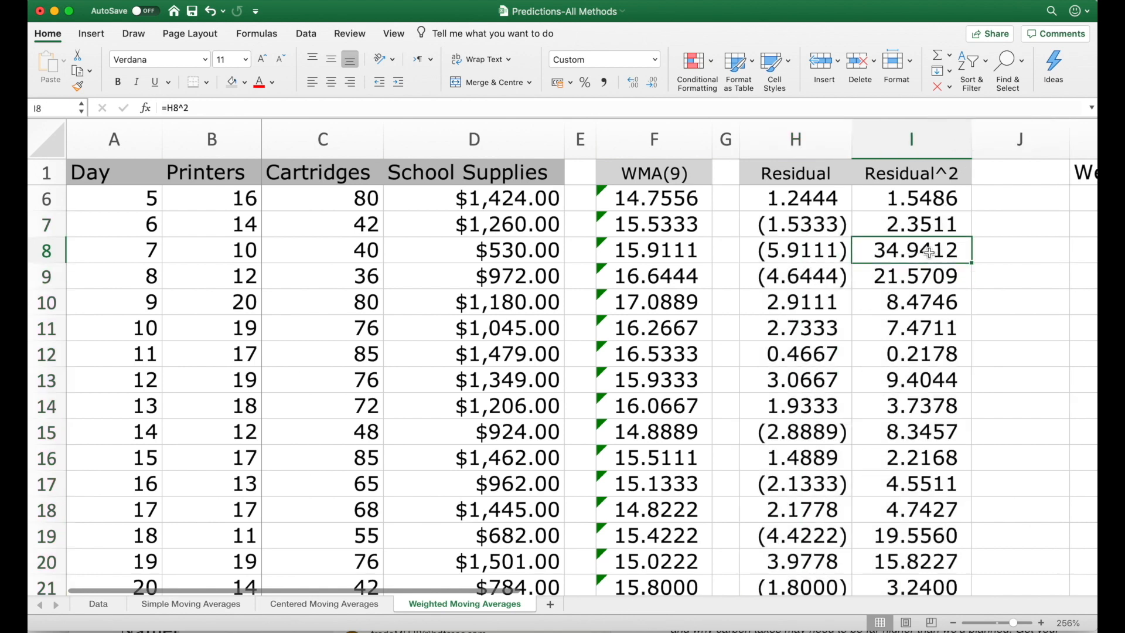
Enter the label ssresid in cell H74, two rows below the last residual
{"action": "key", "text": "super+Down"}
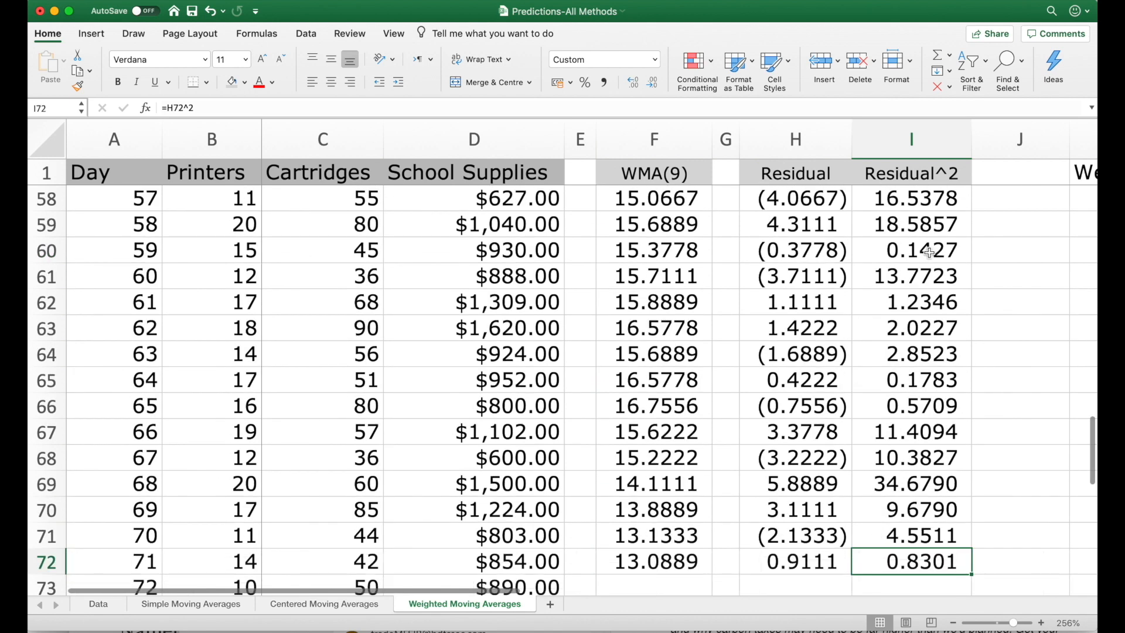
{"action": "key", "text": "Down"}
{"action": "key", "text": "Down"}
{"action": "key", "text": "Left"}
{"action": "type", "text": "ssresid"}
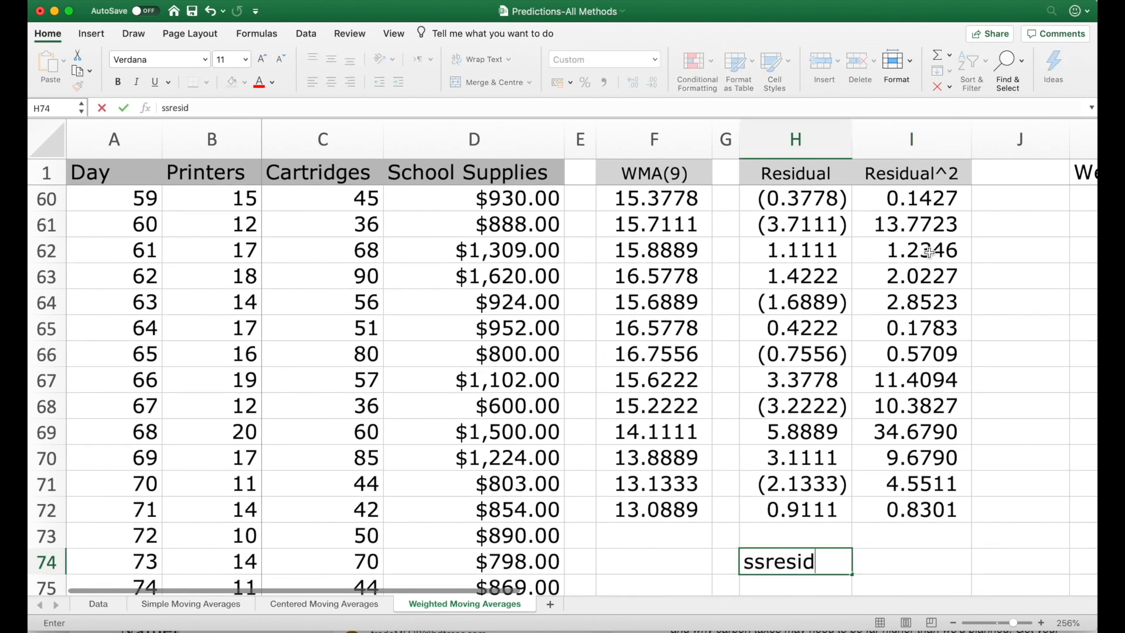
{"action": "key", "text": "Tab"}
Enter =SUM(I6:I72) in cell I74 to total the squared residuals and save the workbook
{"action": "type", "text": "=sum"}
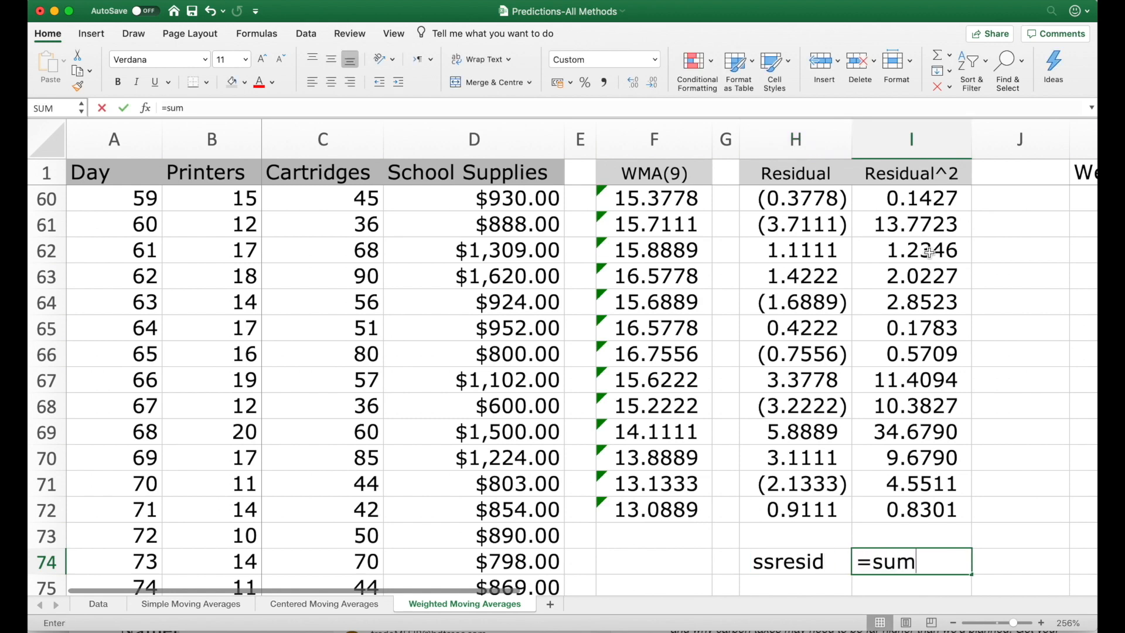
{"action": "type", "text": "("}
{"action": "key", "text": "Up"}
{"action": "key", "text": "Up"}
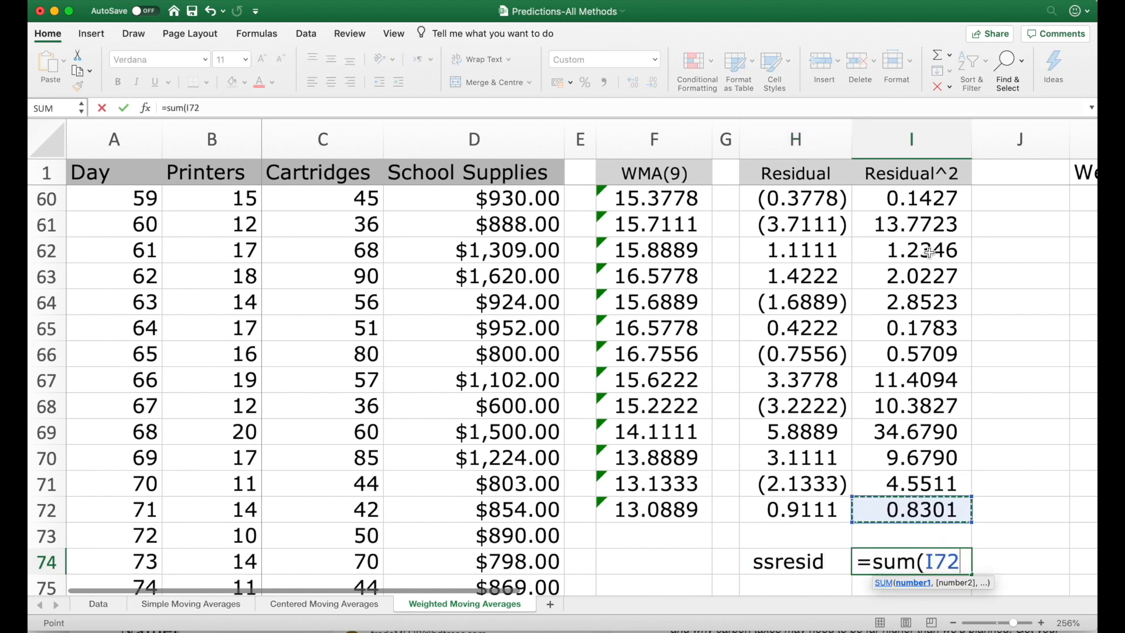
{"action": "key", "text": "ctrl+shift+Up"}
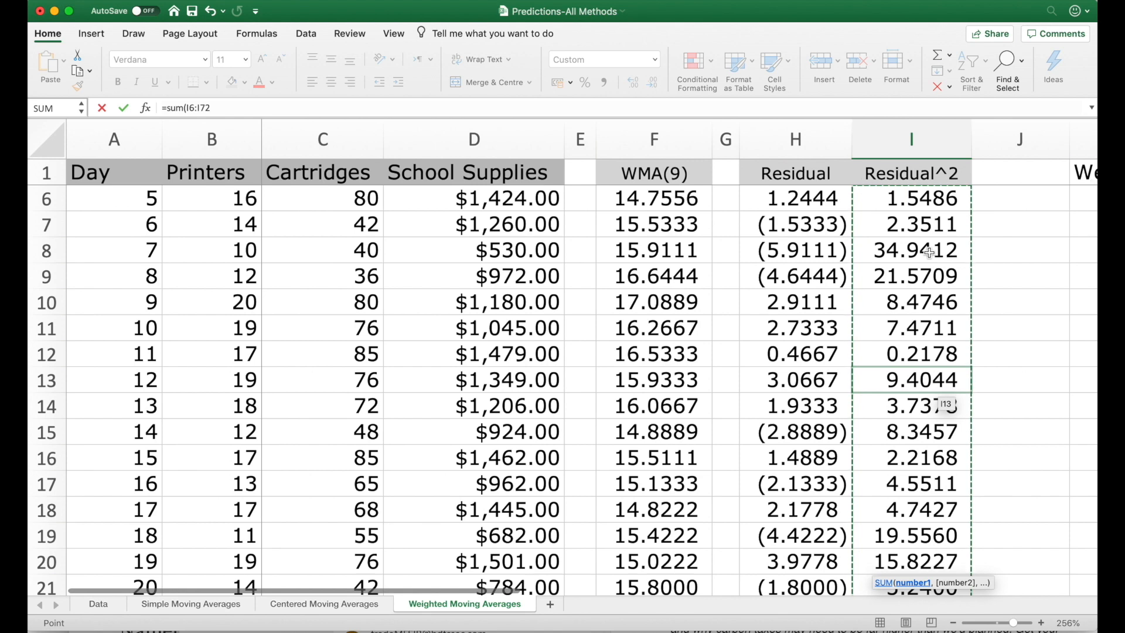
{"action": "type", "text": ")"}
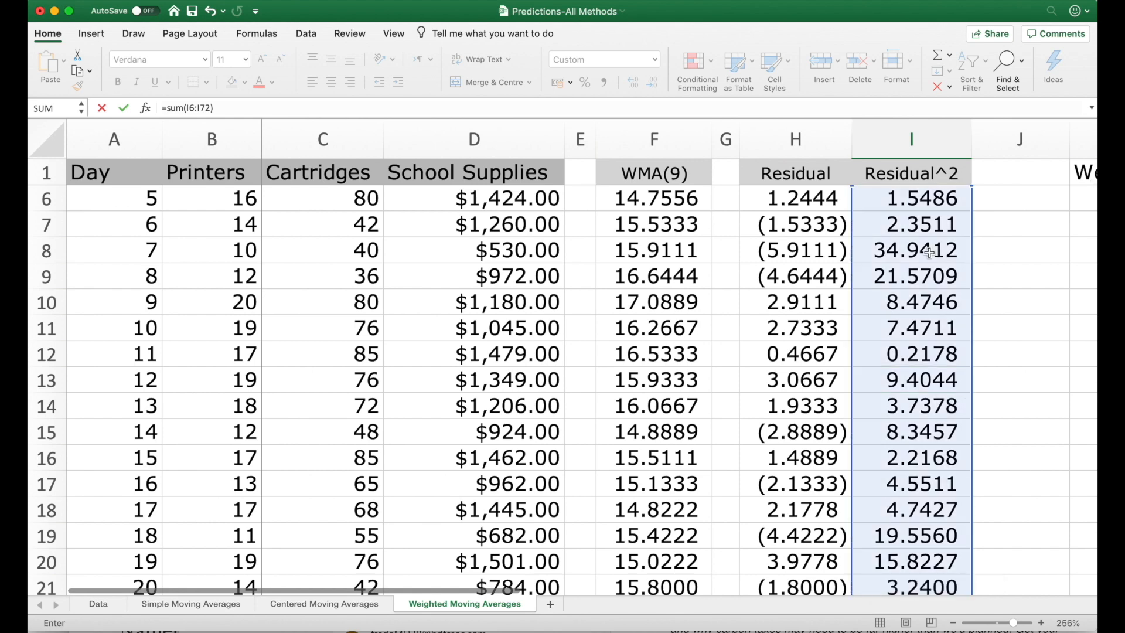
{"action": "key", "text": "Return"}
{"action": "key", "text": "Up"}
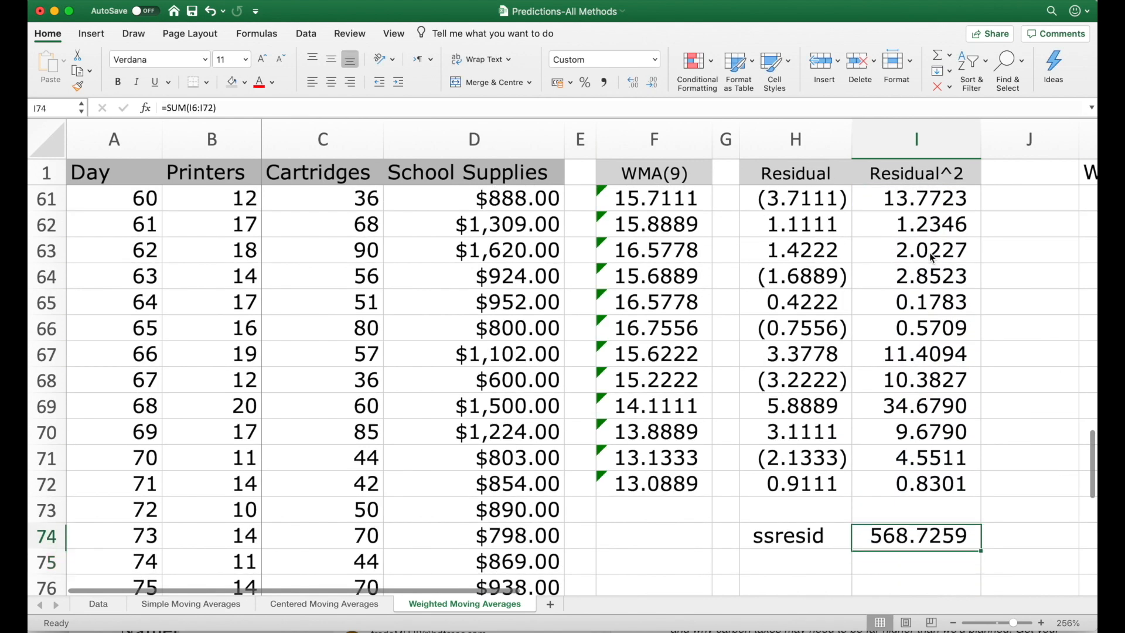
{"action": "key", "text": "super+s"}
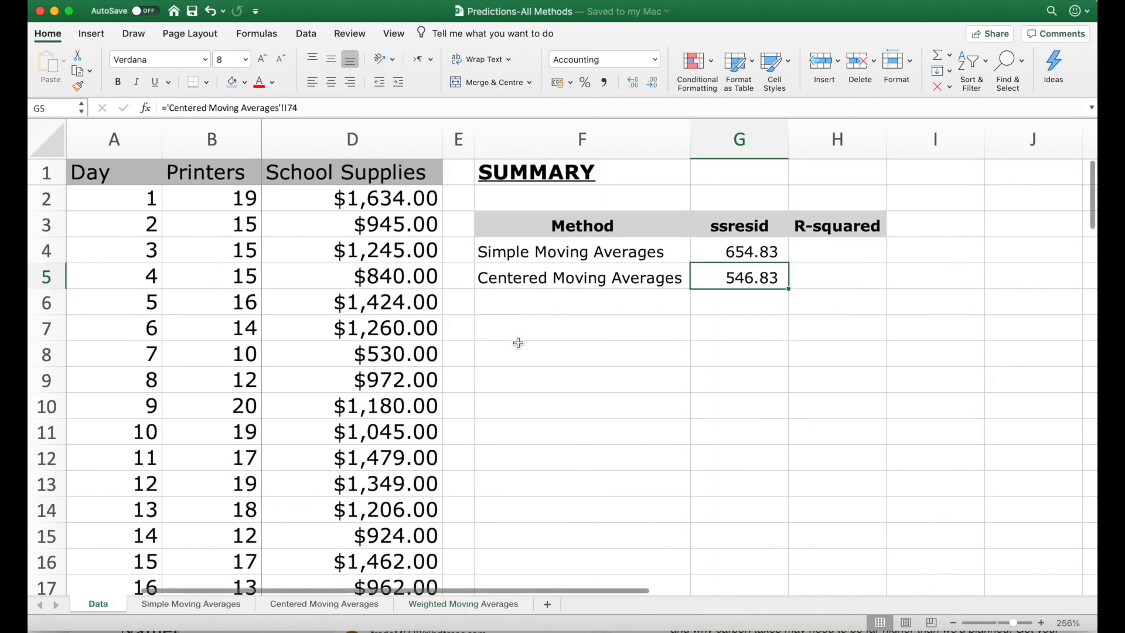
Add the method name Weighted Moving Averages in cell F6 of the summary table on the Data sheet
{"action": "left_click", "coordinate": [539, 305]}
{"action": "type", "text": "We"}
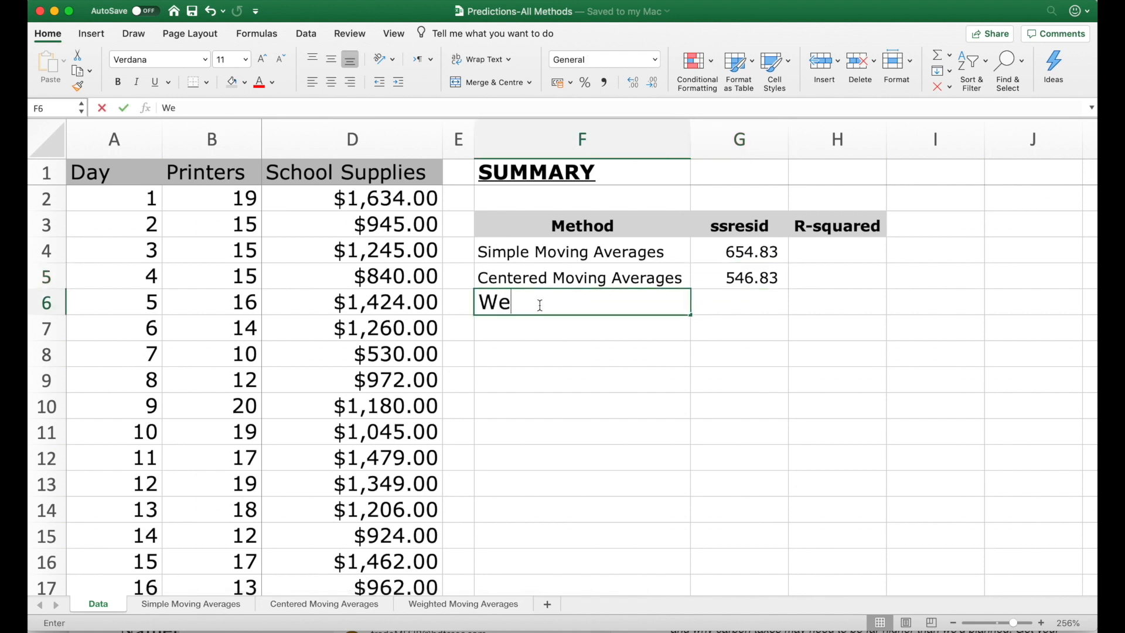
{"action": "type", "text": "ighted Movinf"}
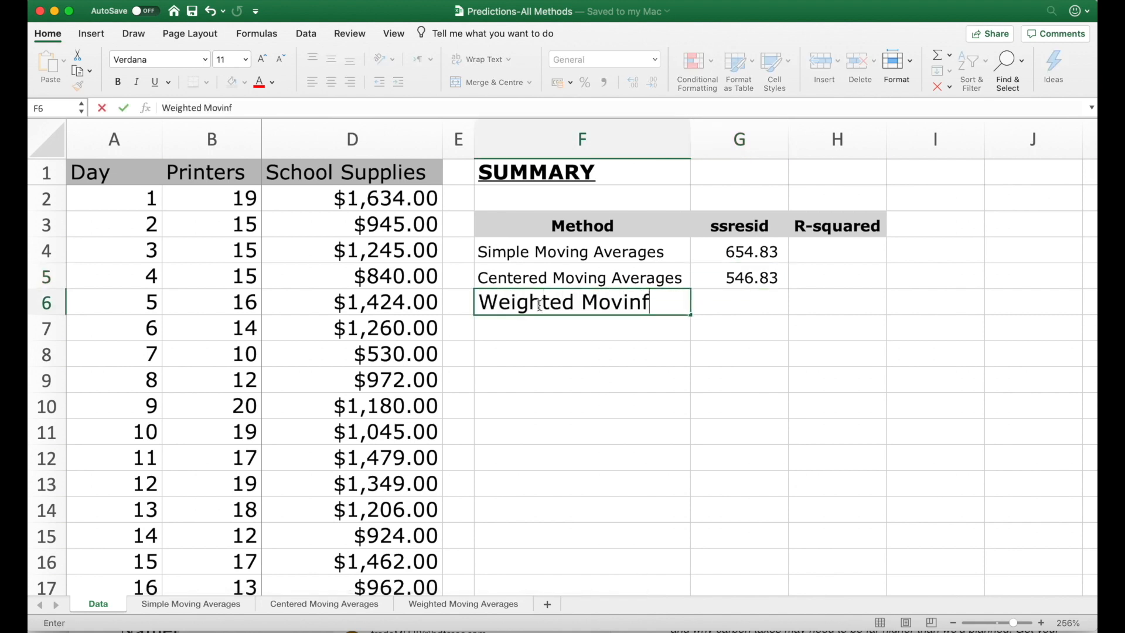
{"action": "key", "text": "BackSpace"}
{"action": "type", "text": "g Averages"}
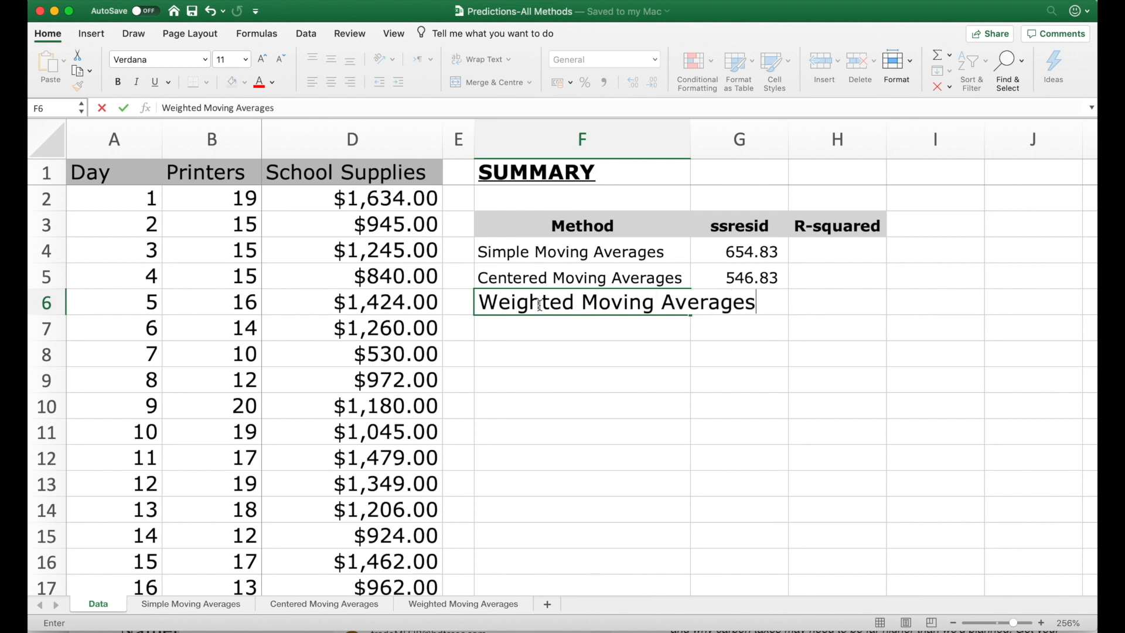
{"action": "key", "text": "Tab"}
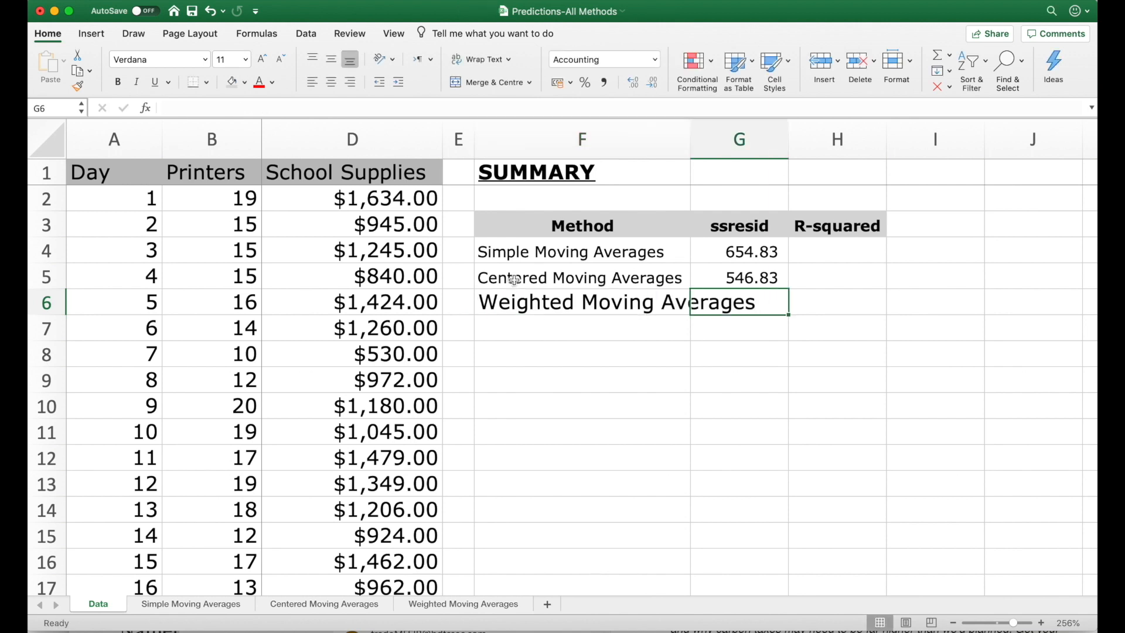
Copy the formatting of summary row F4:H4 to the range F6:H16
{"action": "left_click", "coordinate": [533, 258]}
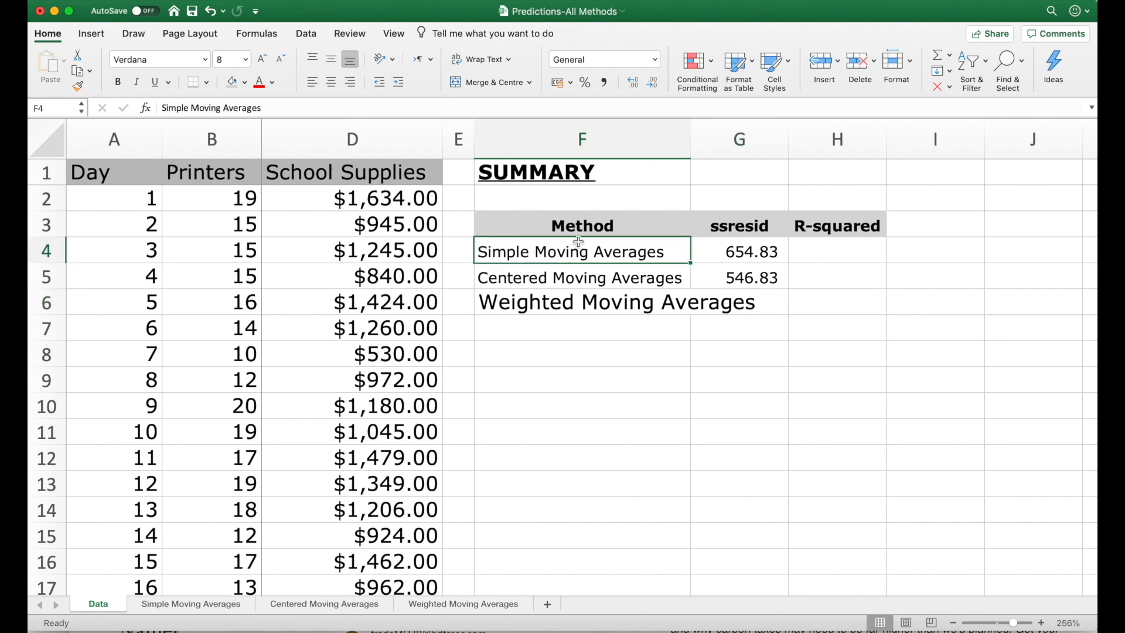
{"action": "key", "text": "shift+Right"}
{"action": "key", "text": "shift+Right"}
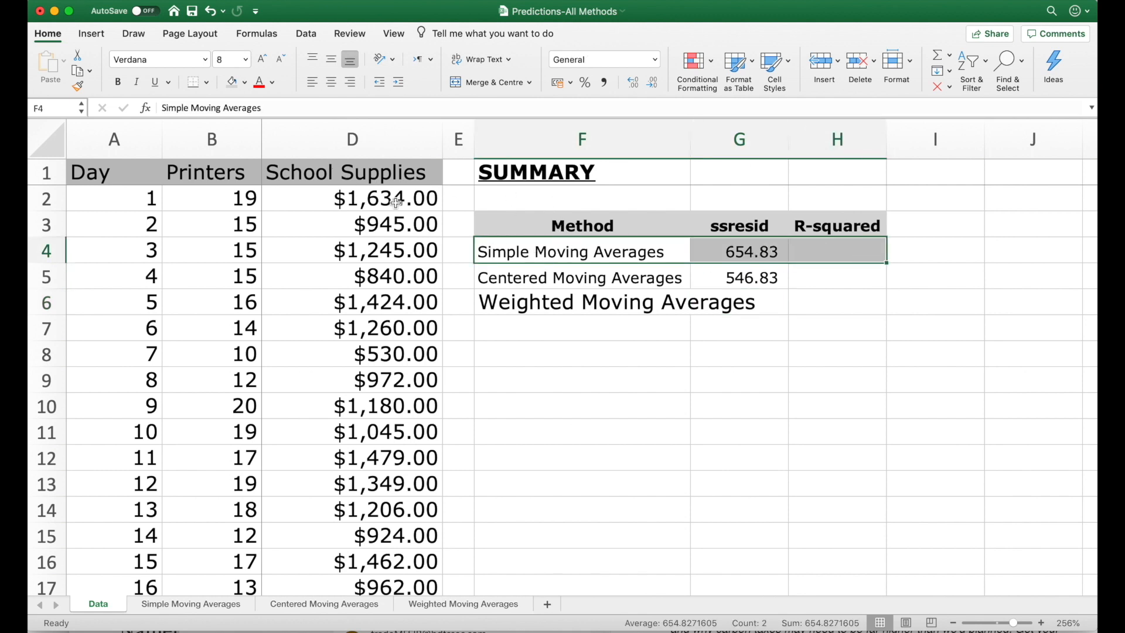
{"action": "left_click", "coordinate": [78, 86]}
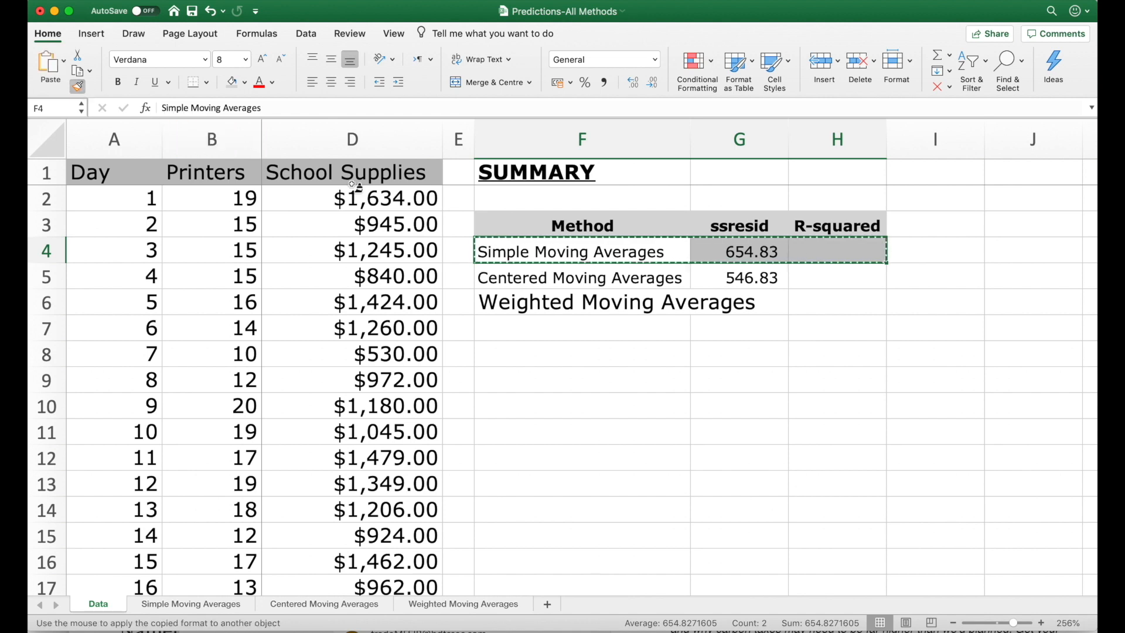
{"action": "mouse_move", "coordinate": [522, 299]}
{"action": "left_mouse_down"}
{"action": "mouse_move", "coordinate": [520, 364]}
{"action": "mouse_move", "coordinate": [559, 495]}
{"action": "mouse_move", "coordinate": [790, 568]}
{"action": "left_mouse_up"}
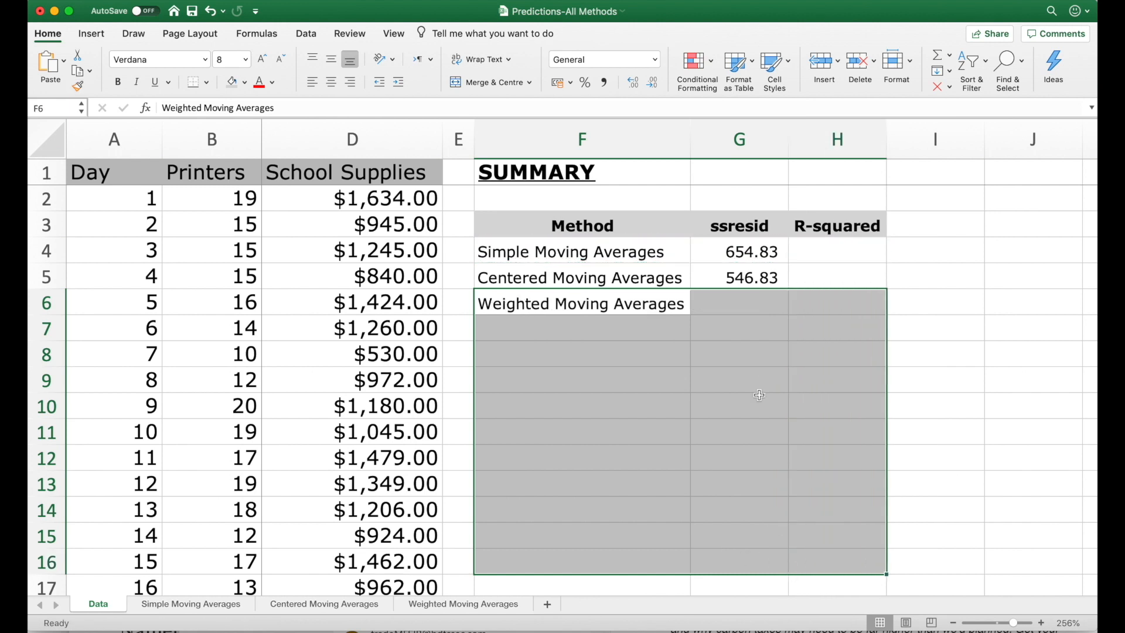
Link cell G6 of the summary table to the ssresid total in I74 of the Weighted Moving Averages sheet and save the workbook
{"action": "left_click", "coordinate": [751, 309]}
{"action": "type", "text": "="}
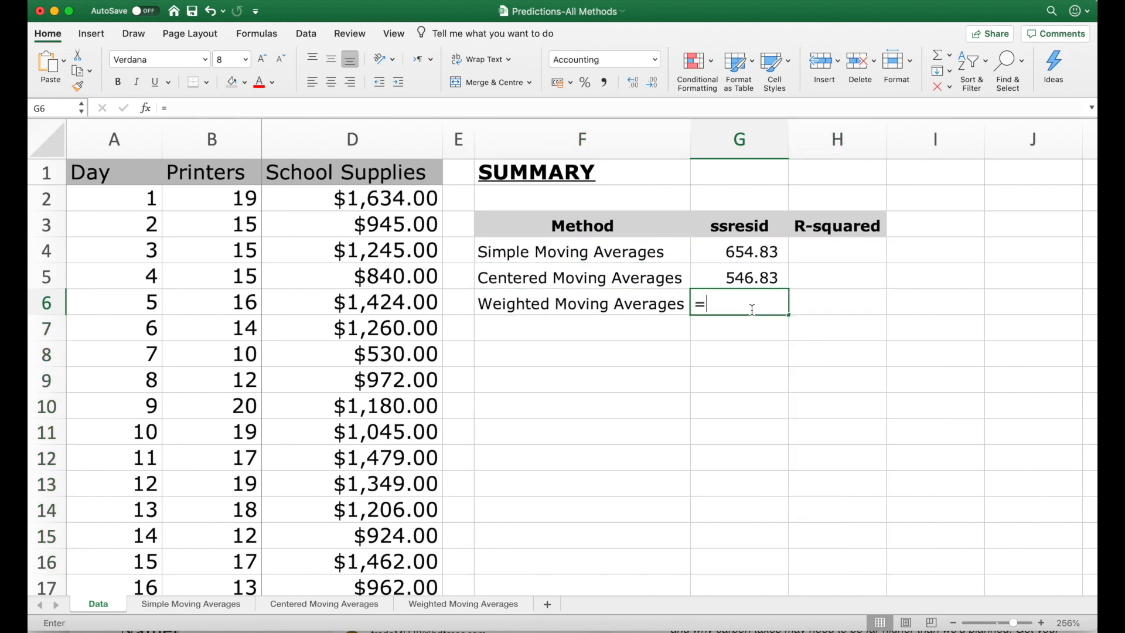
{"action": "left_click", "coordinate": [509, 603]}
{"action": "left_click", "coordinate": [790, 535]}
{"action": "left_click", "coordinate": [886, 535]}
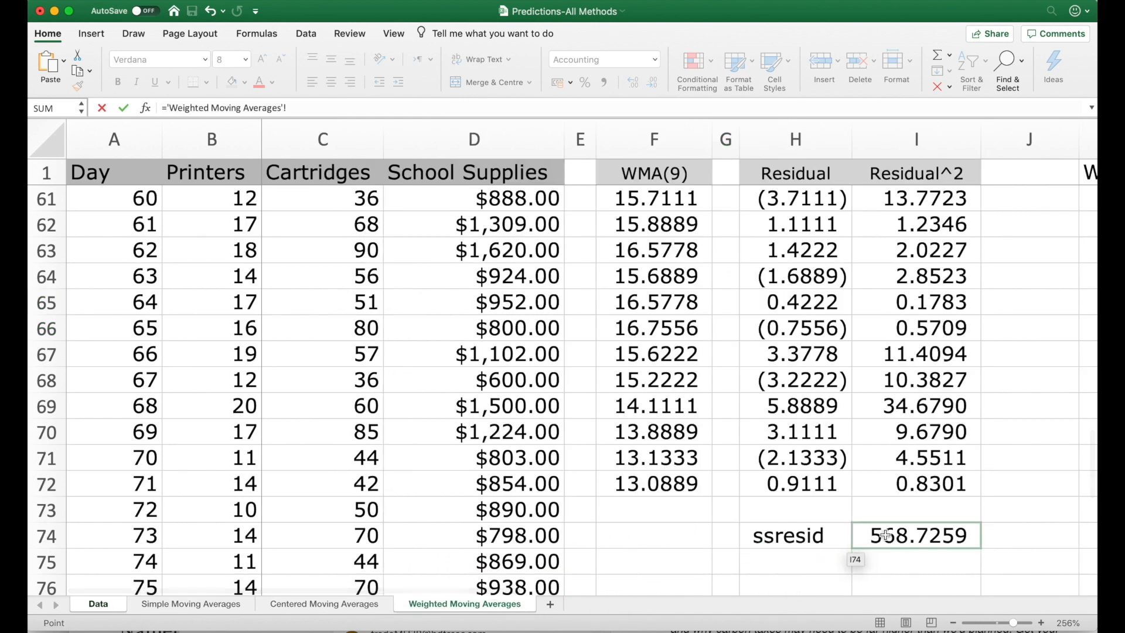
{"action": "key", "text": "Return"}
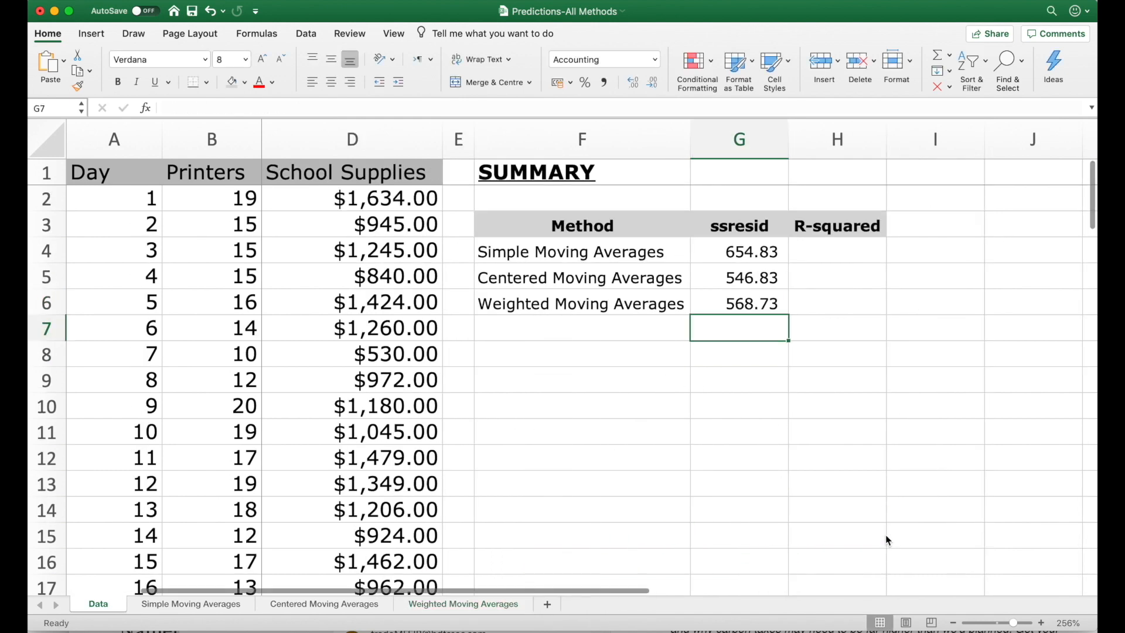
{"action": "key", "text": "super+s"}
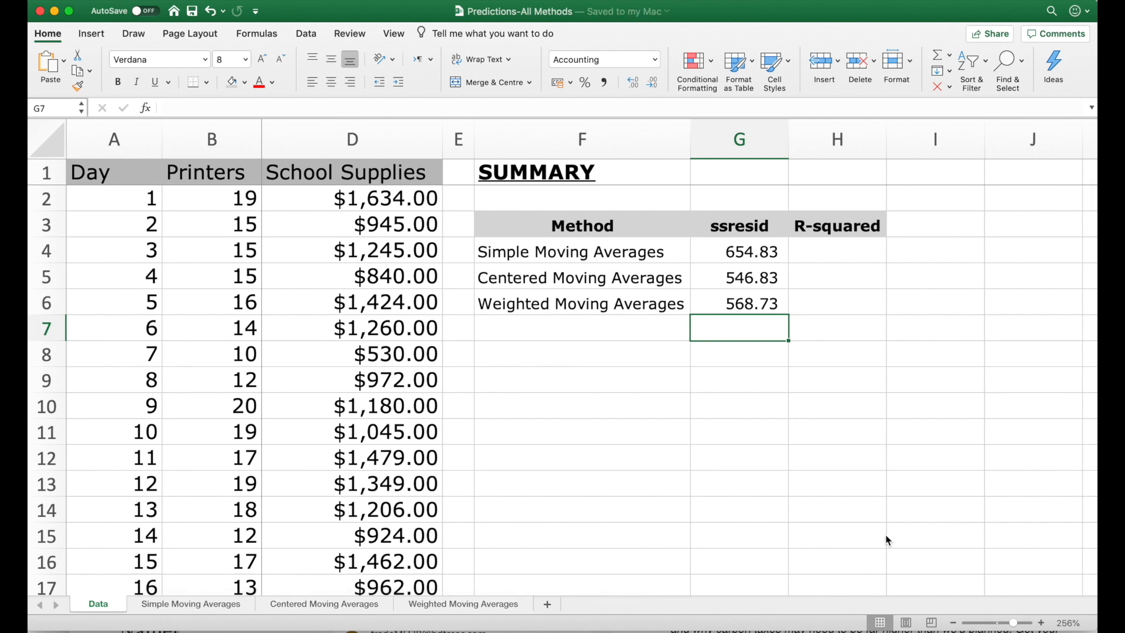
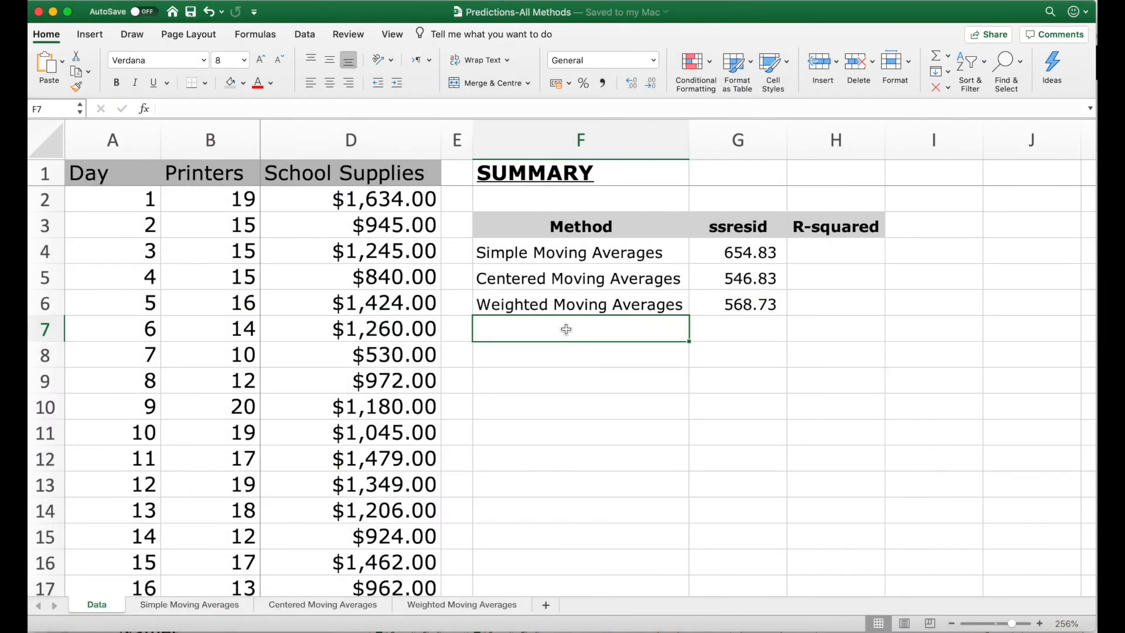
Add the method name Level-Level Regression in cell F7 of the summary table
{"action": "type", "text": "Level-Level Regression"}
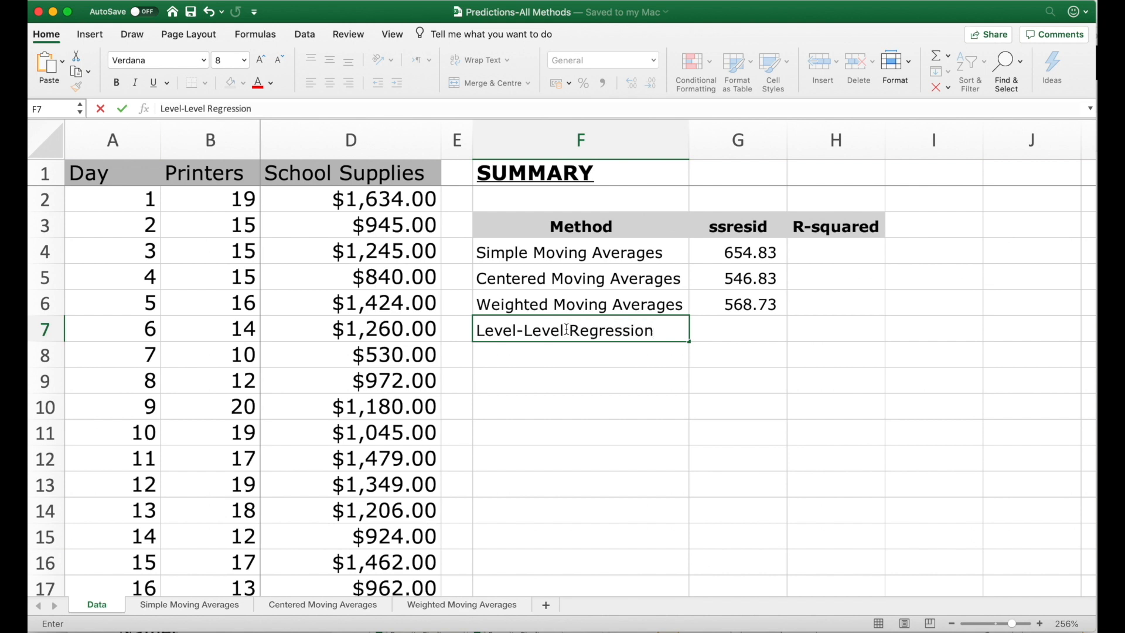
{"action": "key", "text": "Tab"}
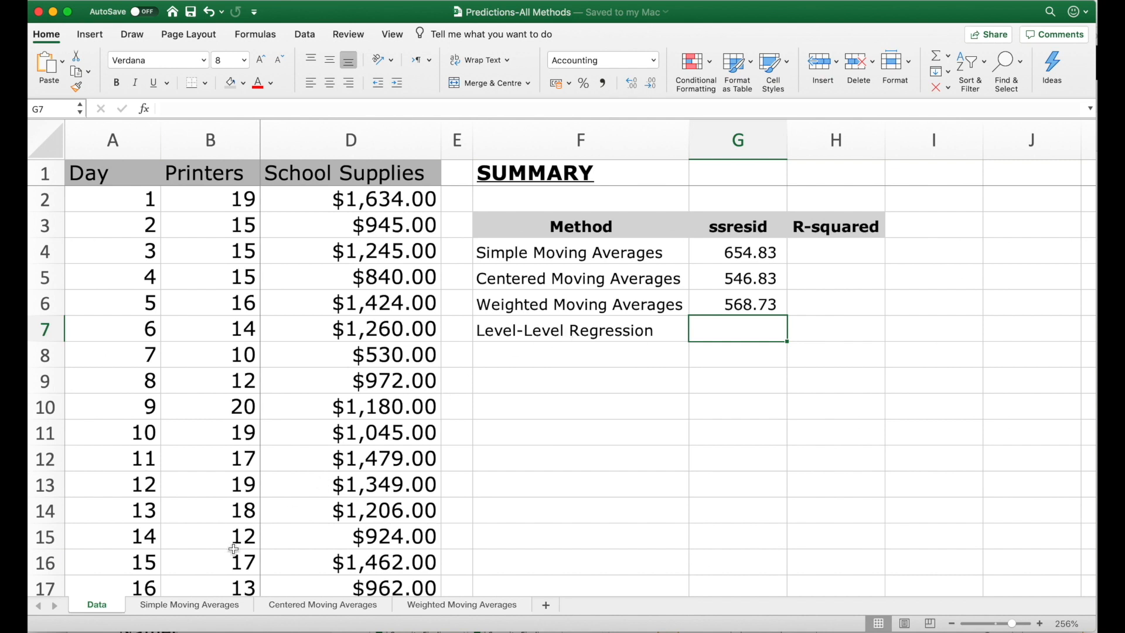
Create a copy of the Data sheet at the end of the Predictions-All Methods workbook
{"action": "right_click", "coordinate": [107, 607]}
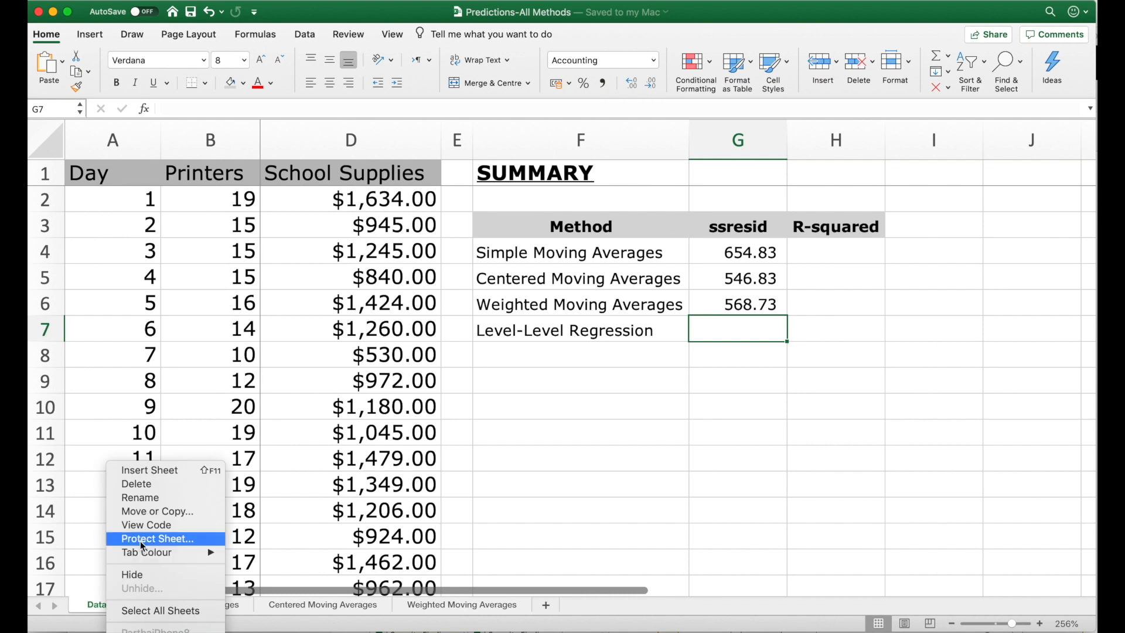
{"action": "left_click", "coordinate": [158, 511]}
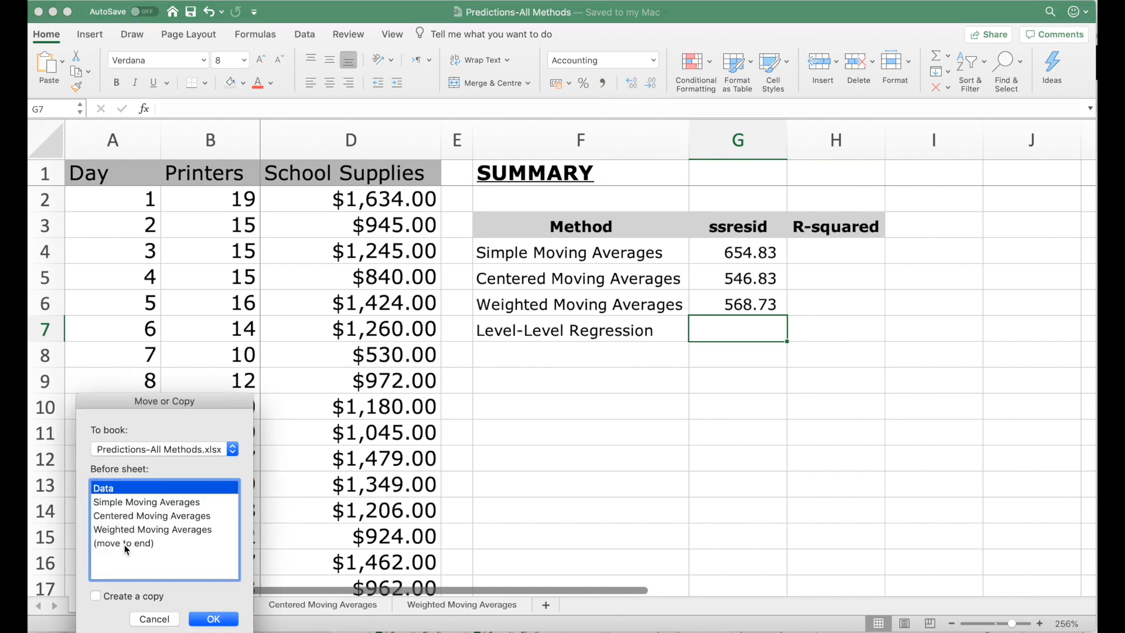
{"action": "left_click", "coordinate": [125, 544]}
{"action": "left_click", "coordinate": [104, 598]}
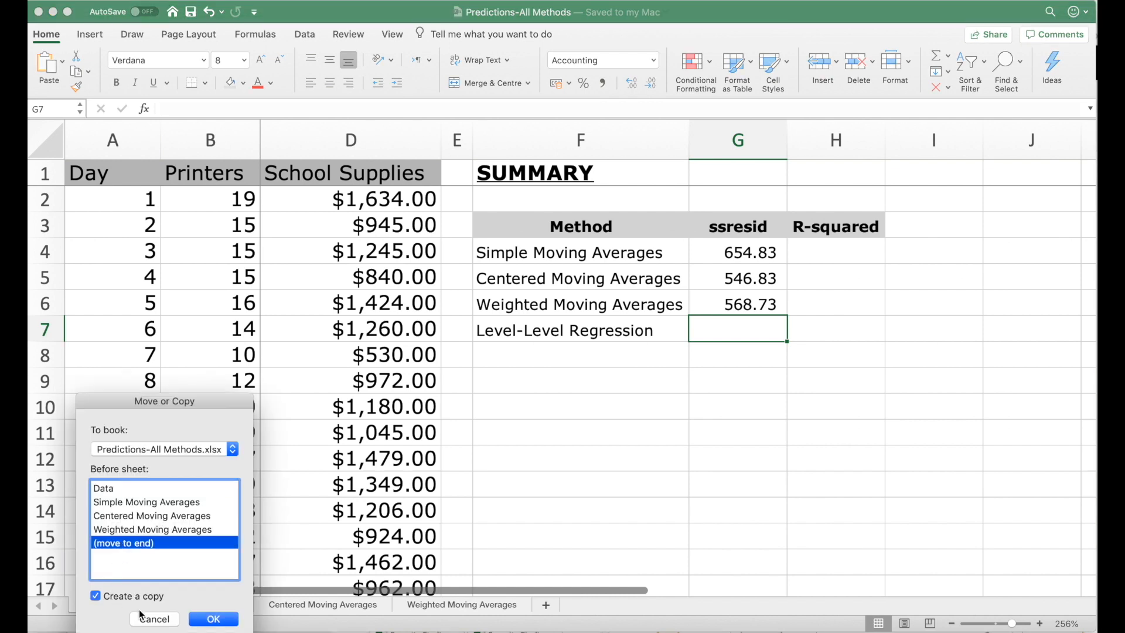
{"action": "left_click", "coordinate": [212, 620]}
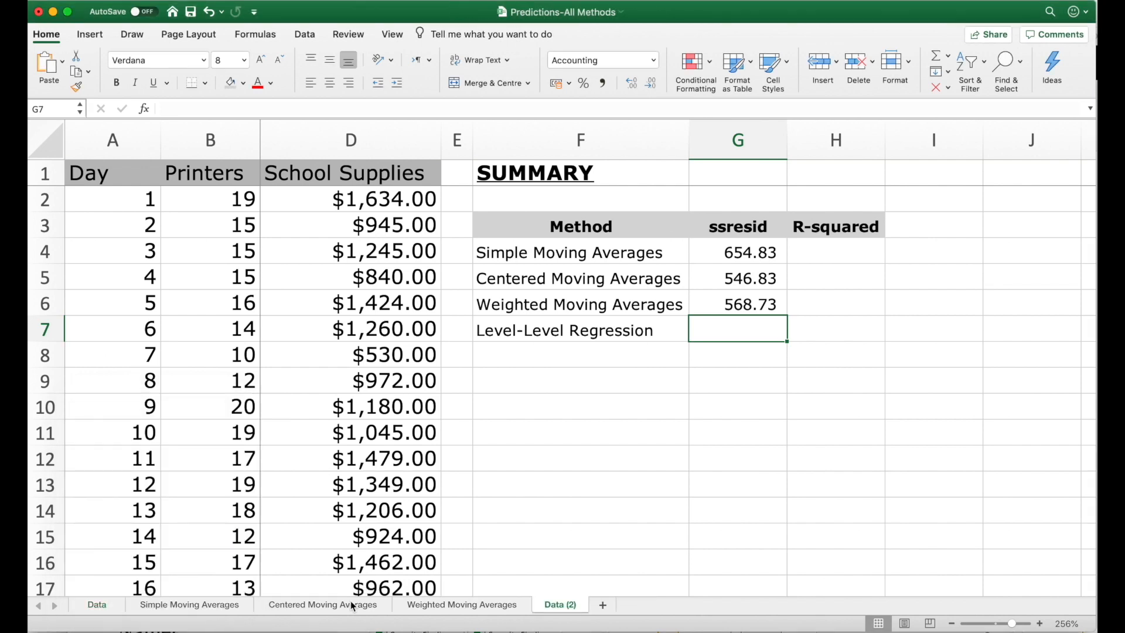
Rename the copied Data sheet as Level-Level Regression
{"action": "right_click", "coordinate": [561, 607]}
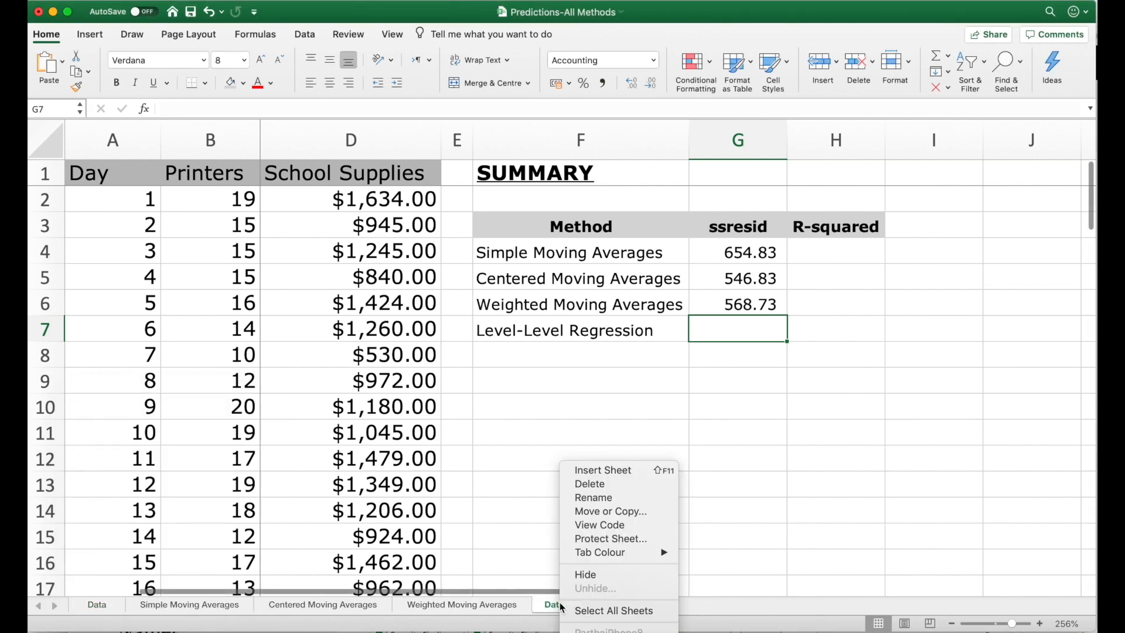
{"action": "left_click", "coordinate": [597, 503]}
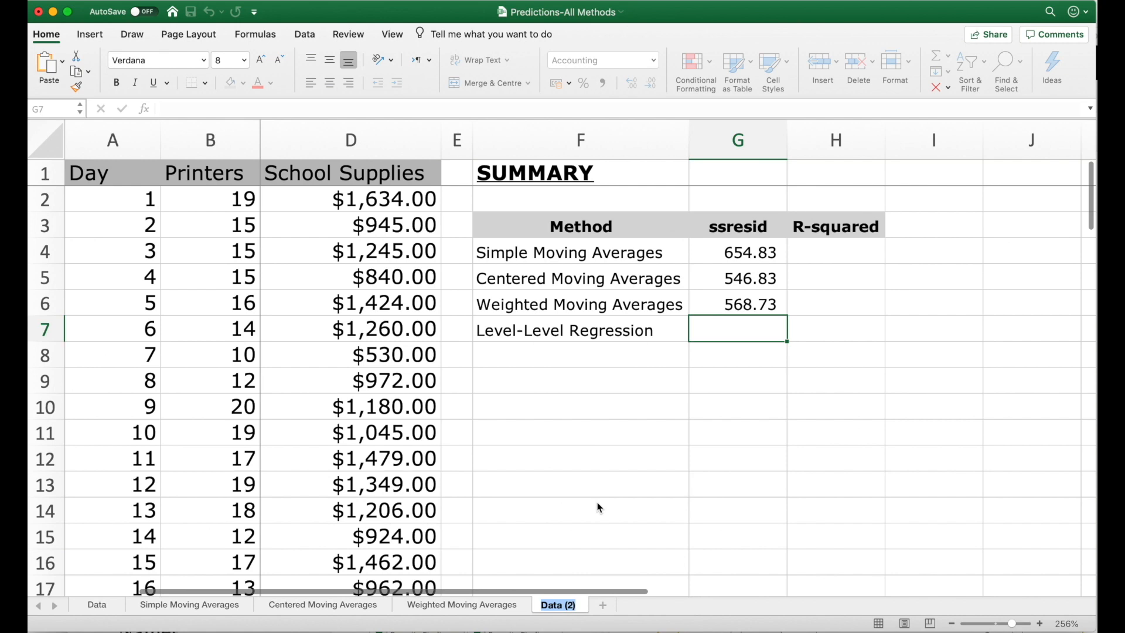
{"action": "type", "text": "Level-Level R"}
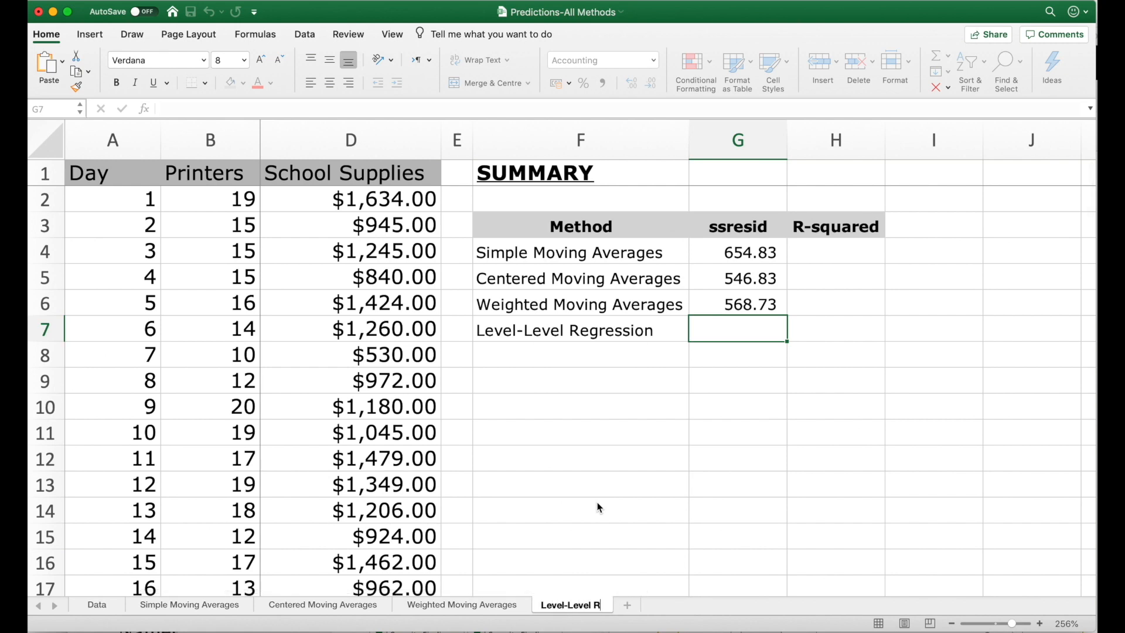
{"action": "type", "text": "egression"}
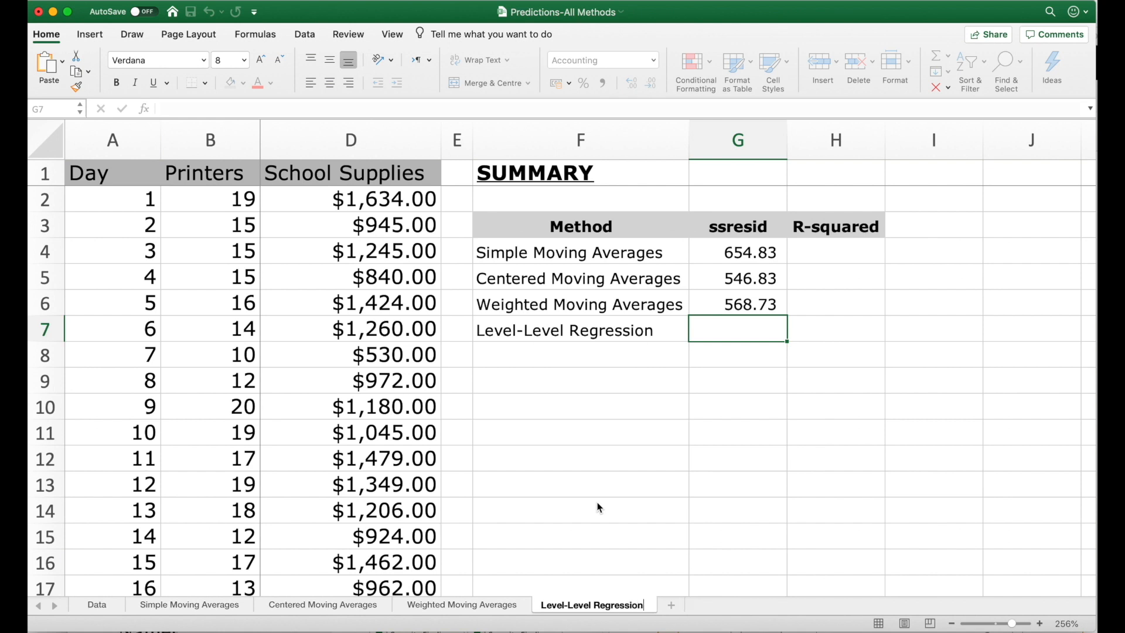
{"action": "key", "text": "Return"}
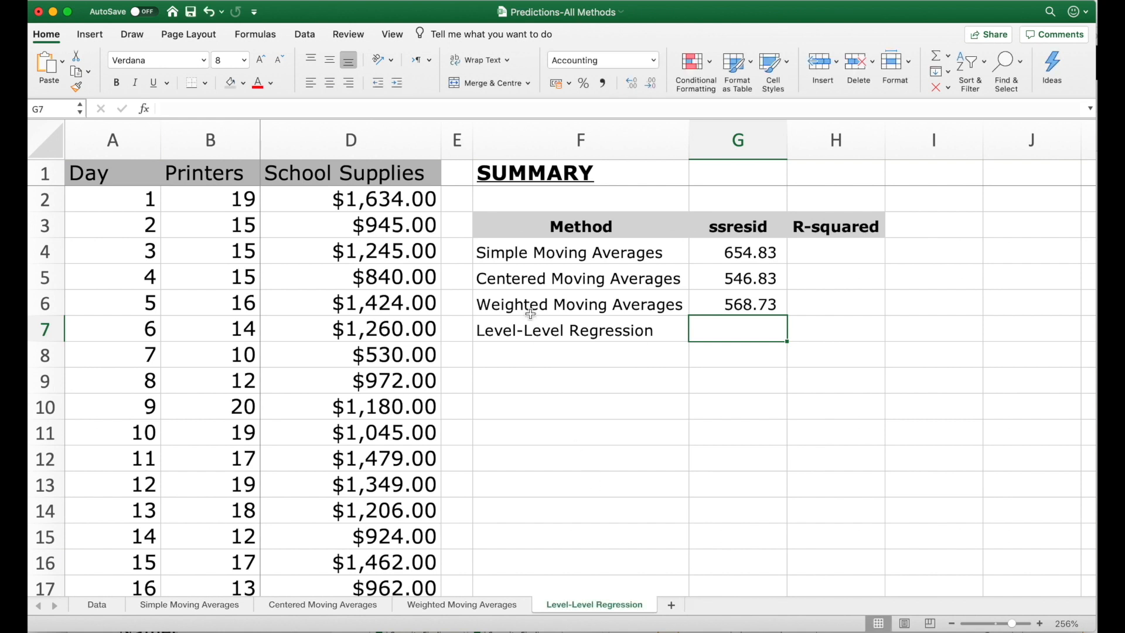
Delete the summary table columns F to H from the Level-Level Regression sheet
{"action": "left_click_drag", "start_coordinate": [528, 151], "coordinate": [822, 97]}
{"action": "right_click", "coordinate": [816, 136]}
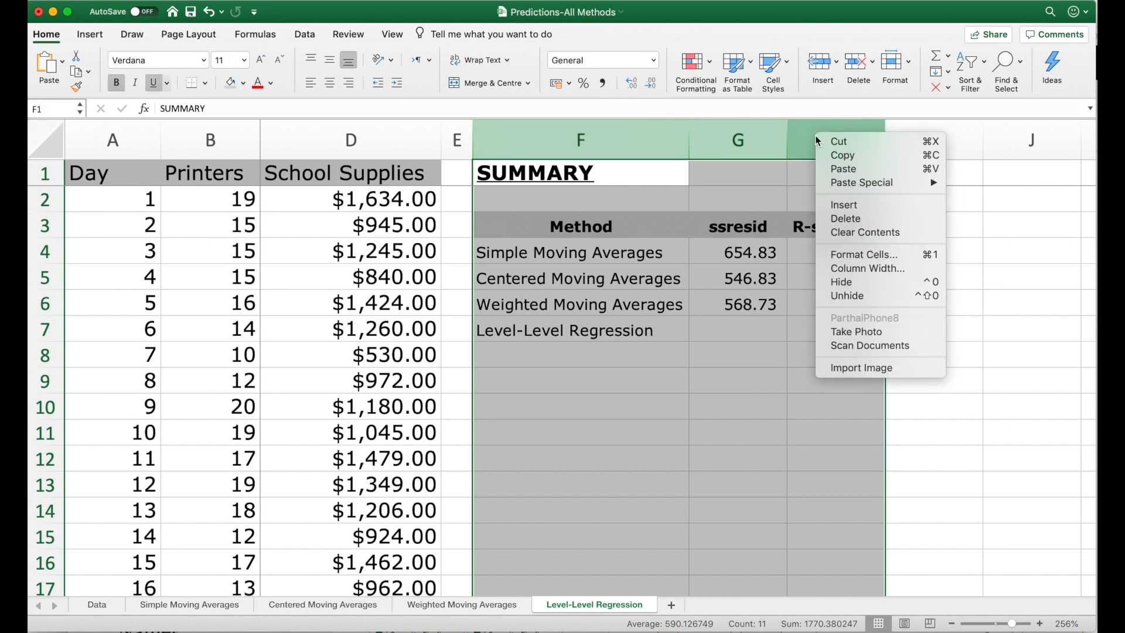
{"action": "left_click", "coordinate": [859, 221]}
{"action": "left_click", "coordinate": [511, 228]}
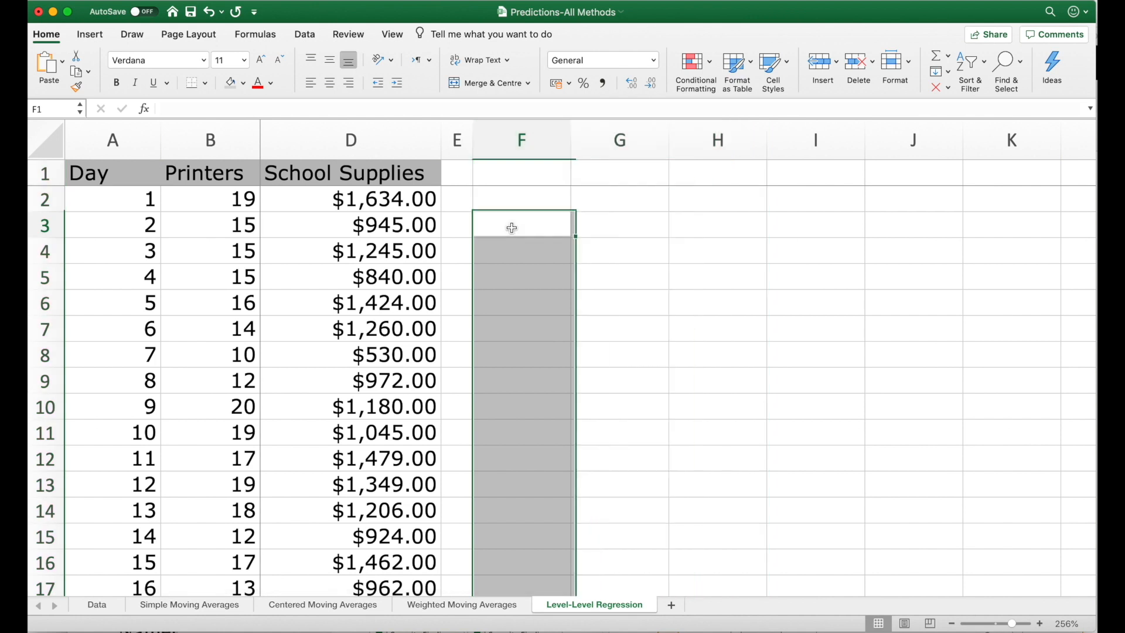
{"action": "scroll", "coordinate": [512, 227], "scroll_direction": "left", "scroll_amount": 2}
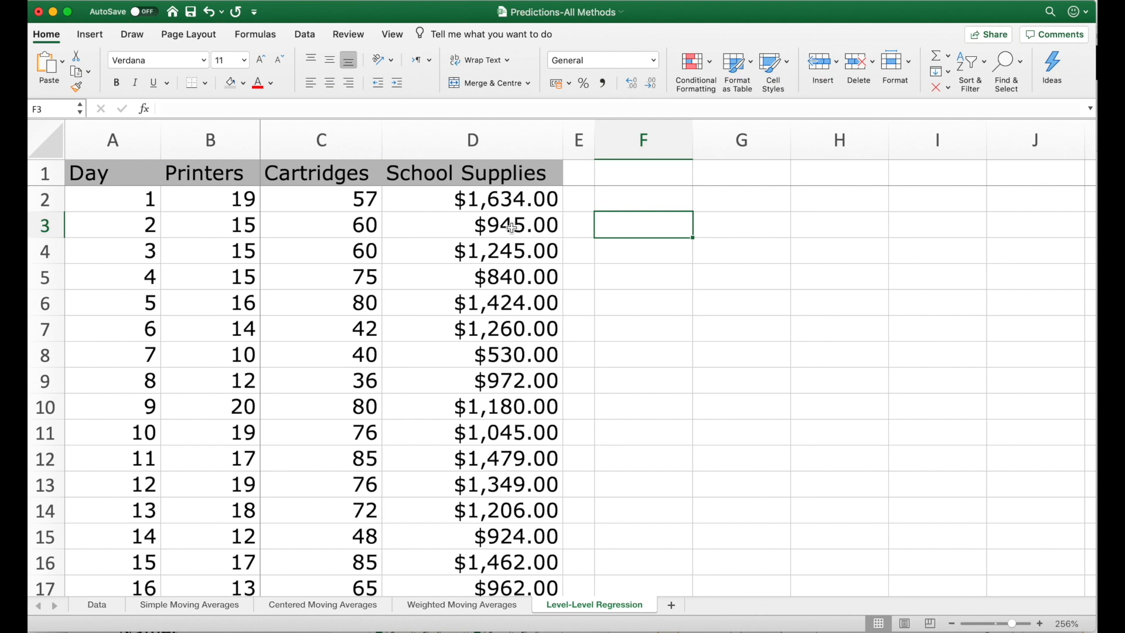
Start a Regression data analysis with the Printers column, $B$1:$B$76, as the input Y range
{"action": "left_click", "coordinate": [608, 198]}
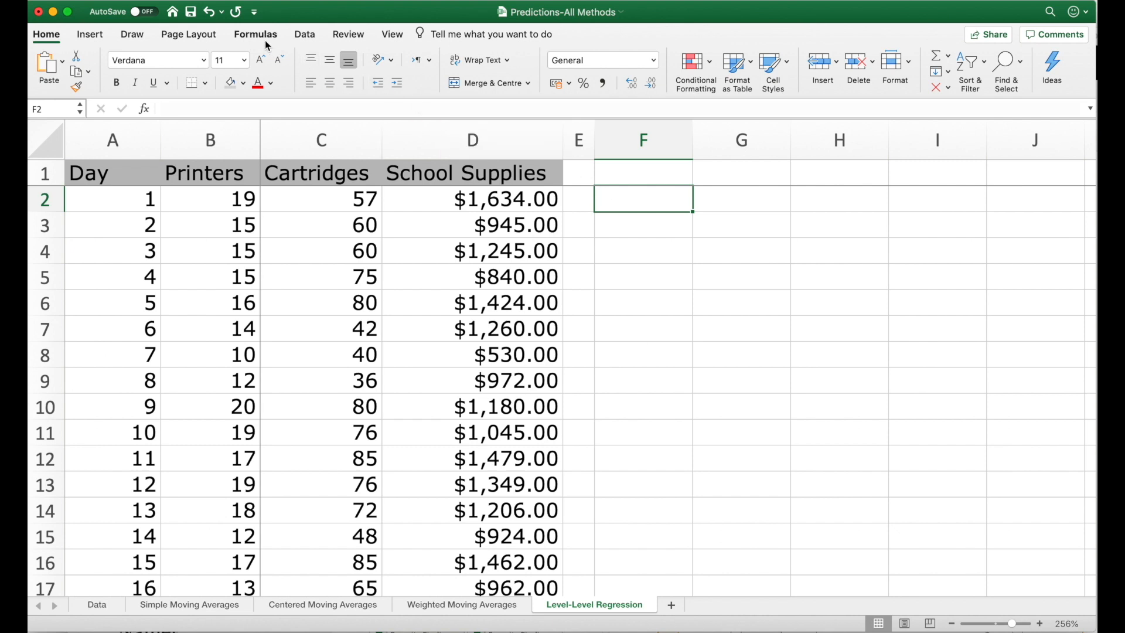
{"action": "left_click", "coordinate": [305, 44]}
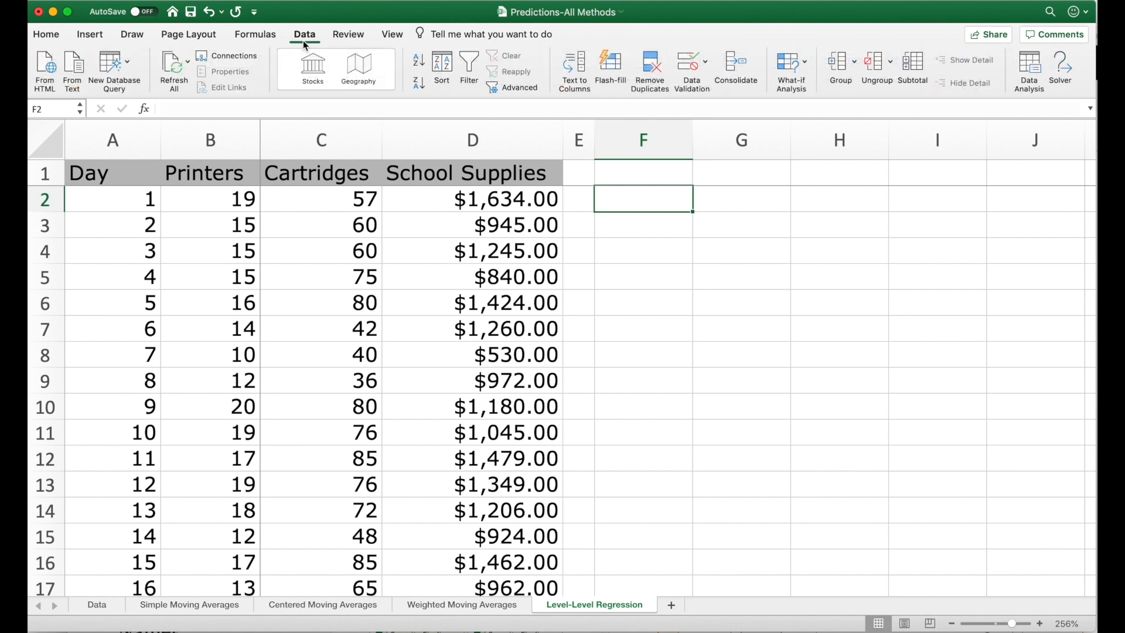
{"action": "left_click", "coordinate": [1022, 70]}
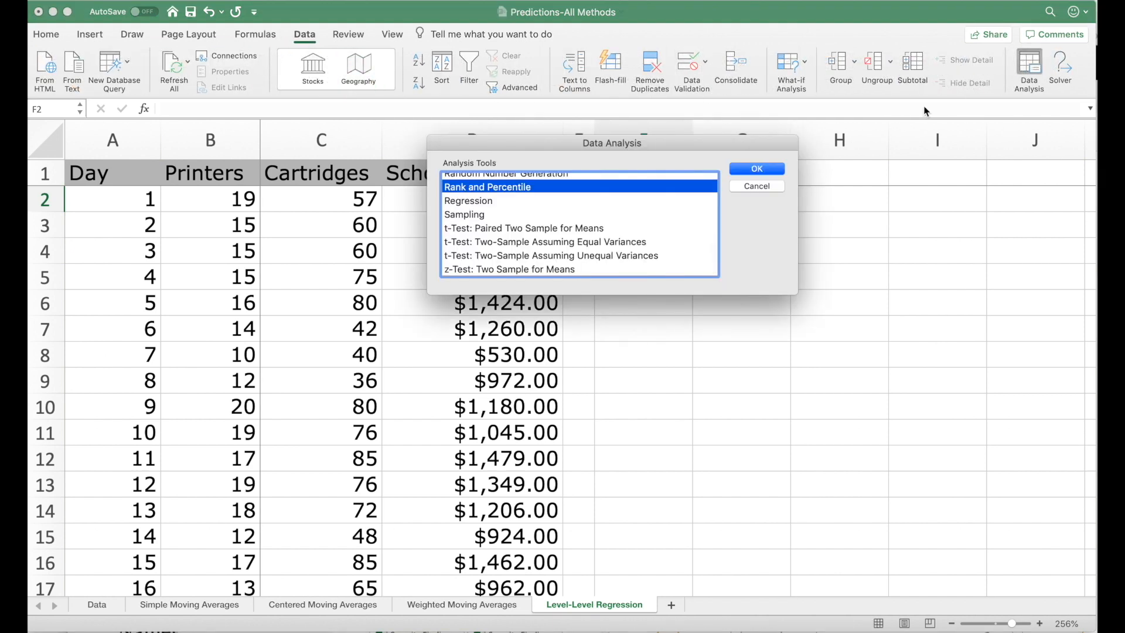
{"action": "left_click", "coordinate": [491, 204]}
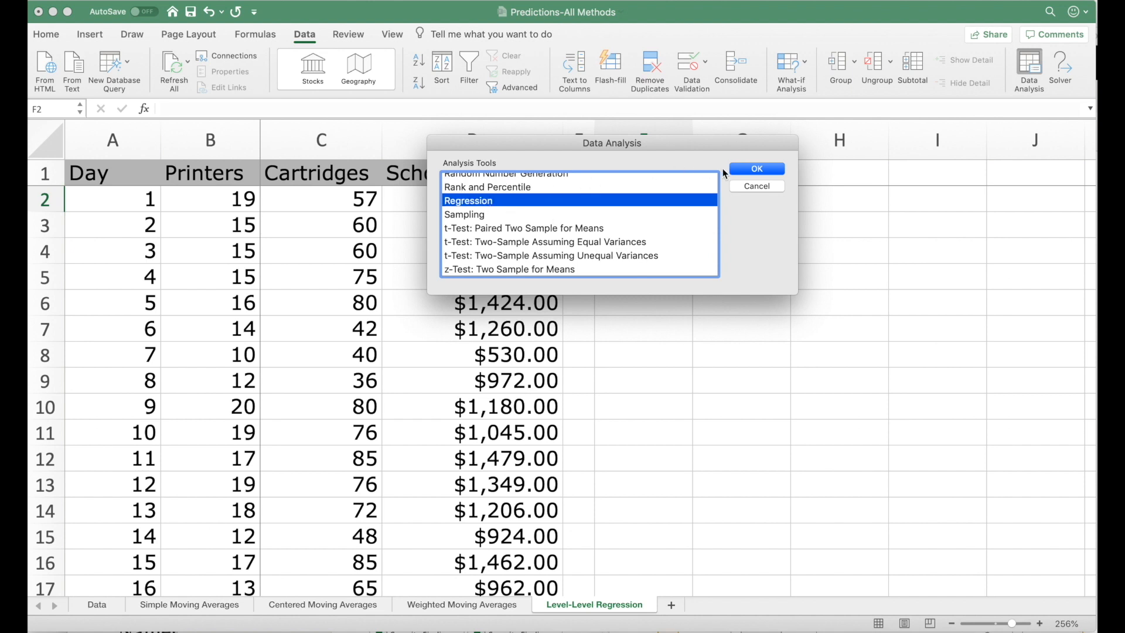
{"action": "left_click", "coordinate": [746, 168]}
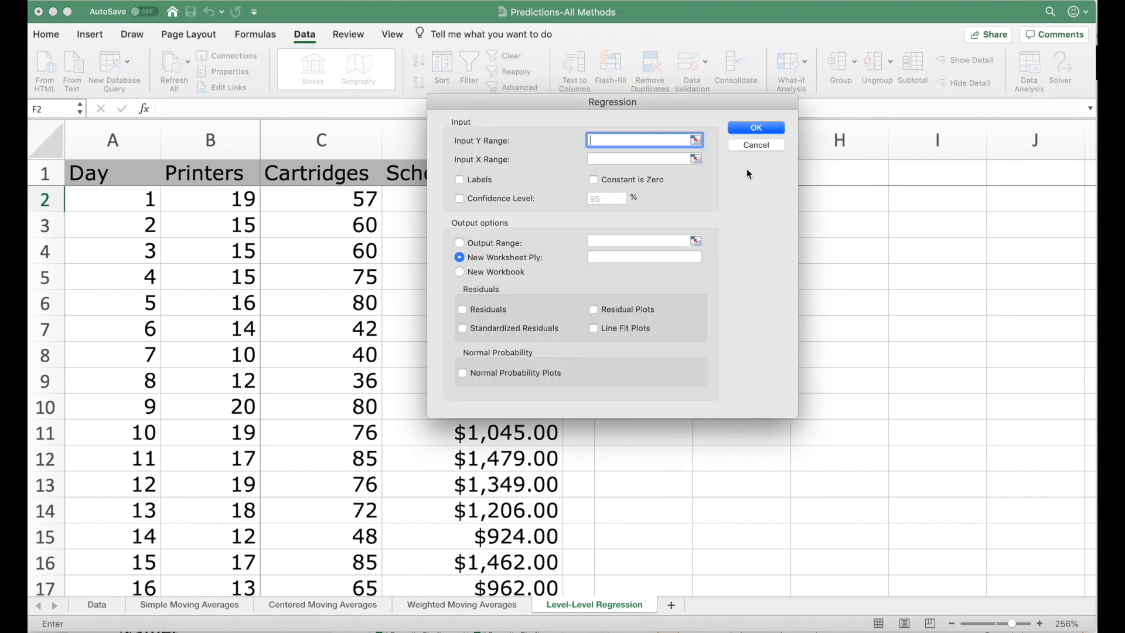
{"action": "left_click", "coordinate": [695, 140]}
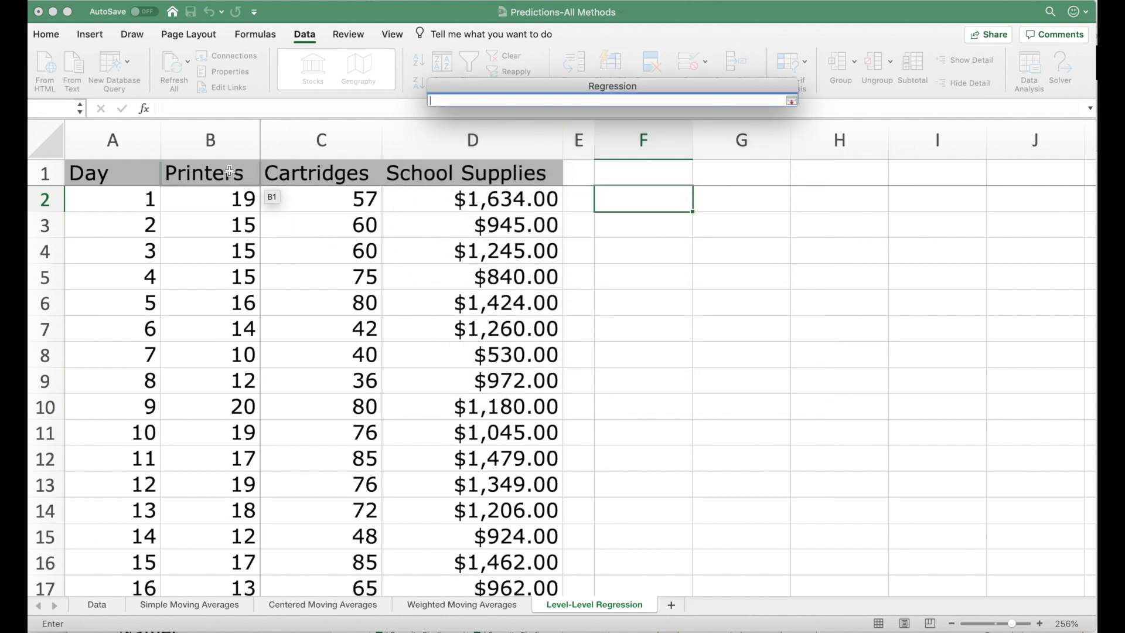
{"action": "left_click", "coordinate": [230, 171]}
{"action": "key", "text": "ctrl+shift+Down"}
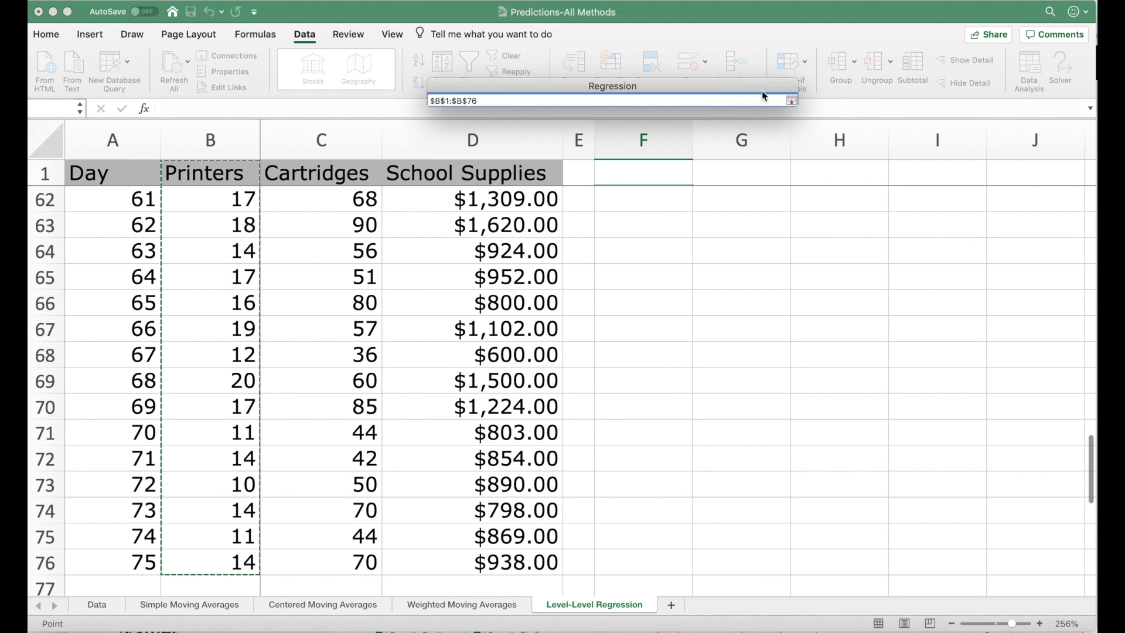
{"action": "left_click", "coordinate": [794, 106]}
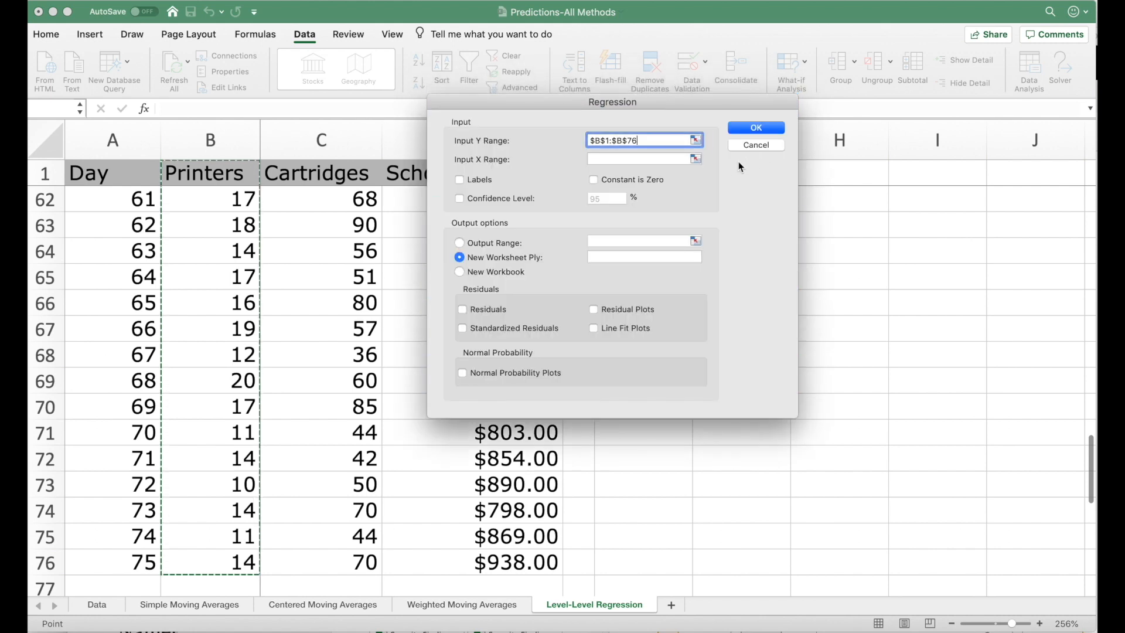
Set the regression's input X range to the School Supplies column, $D$1:$D$76
{"action": "left_click", "coordinate": [697, 164]}
{"action": "left_click", "coordinate": [538, 176]}
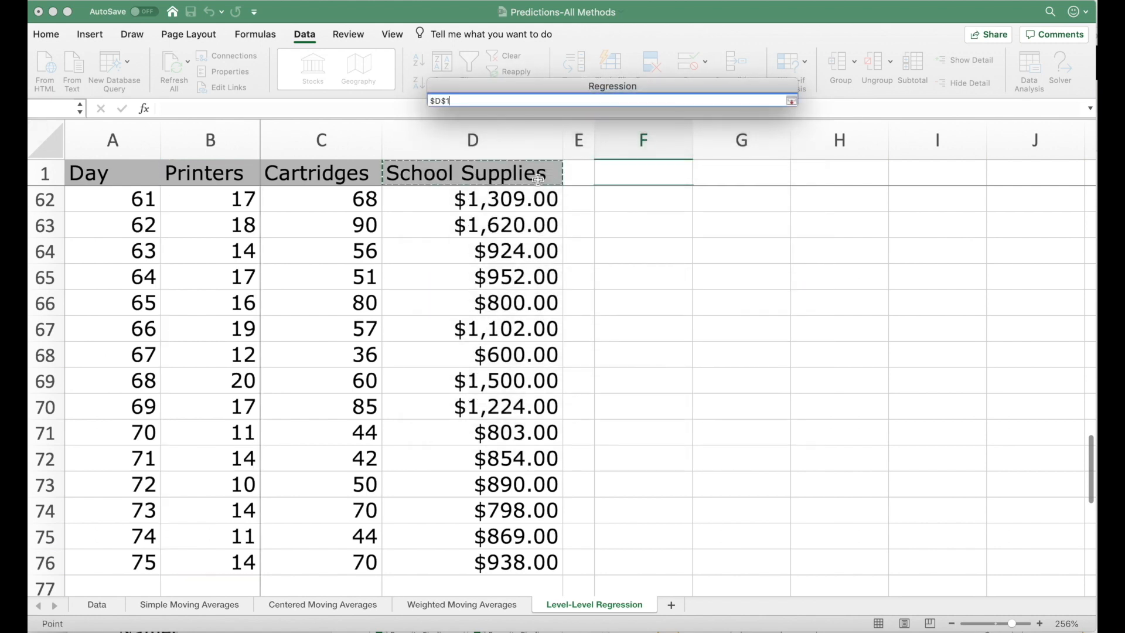
{"action": "key", "text": "shift+super+Down"}
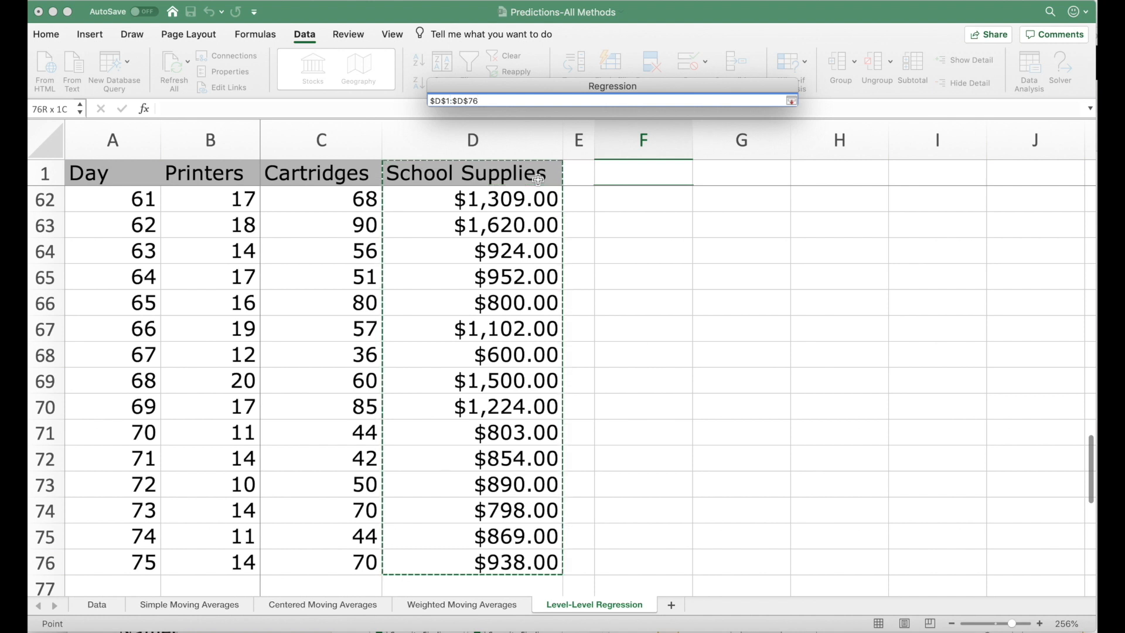
{"action": "left_click", "coordinate": [791, 101]}
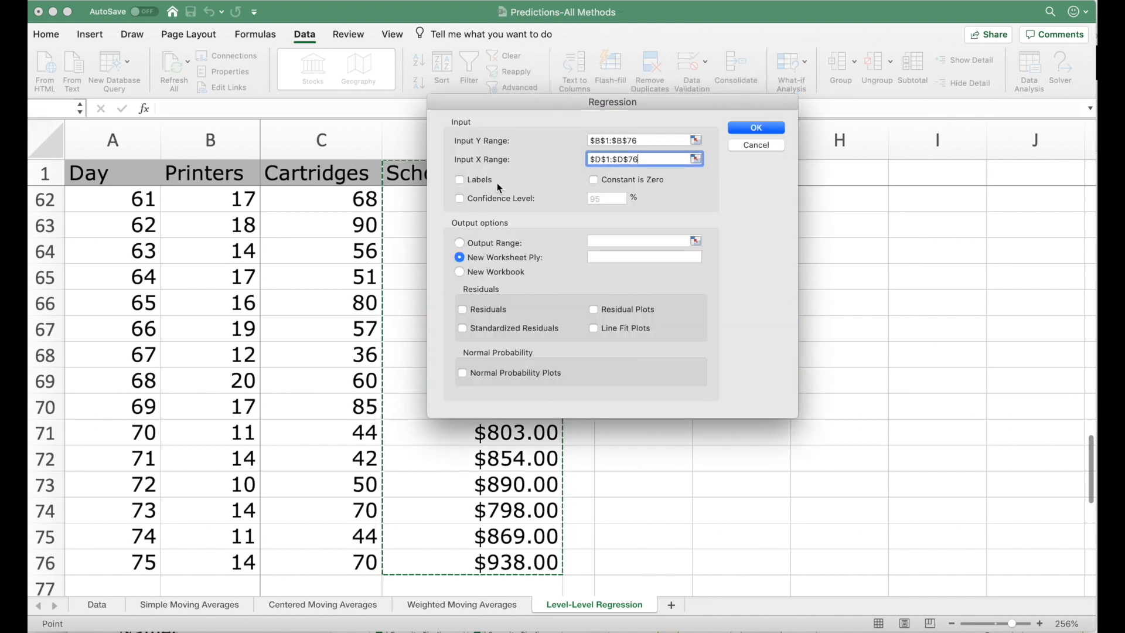
Enable labels and the 95% confidence level for the regression, and set its output range to cell $F$1
{"action": "left_click", "coordinate": [473, 180]}
{"action": "left_click", "coordinate": [469, 199]}
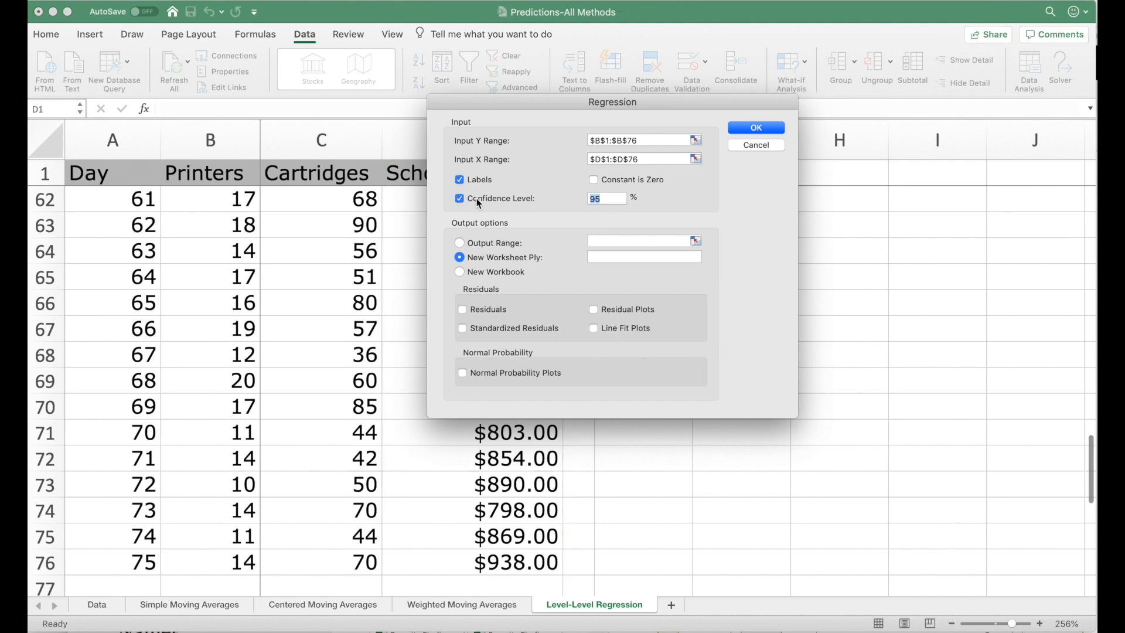
{"action": "left_click", "coordinate": [490, 245]}
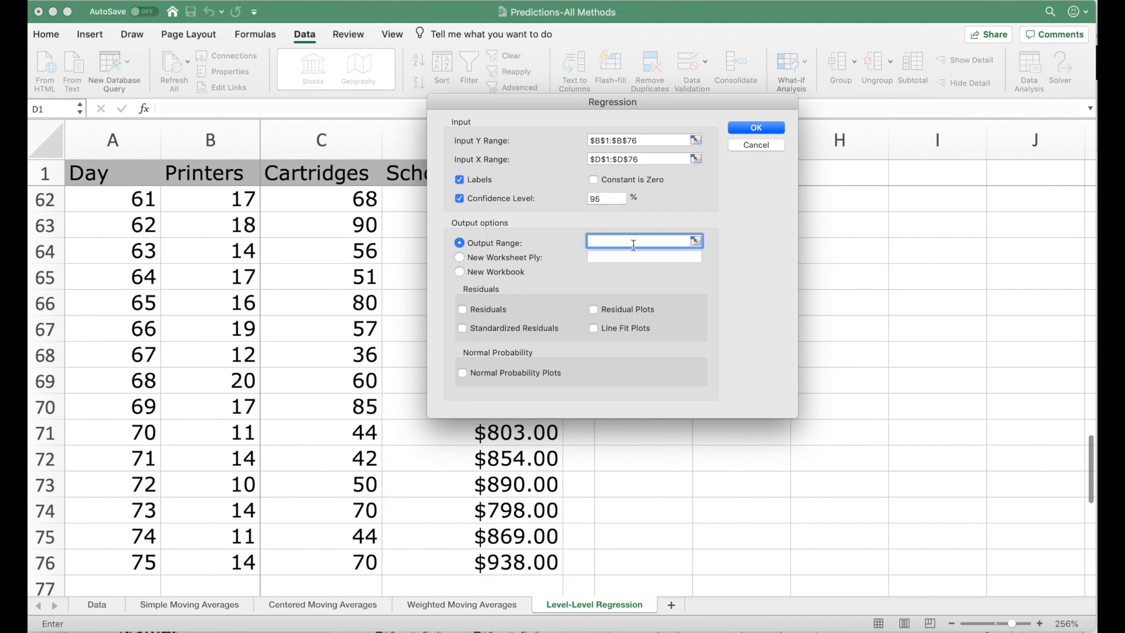
{"action": "left_click", "coordinate": [695, 242]}
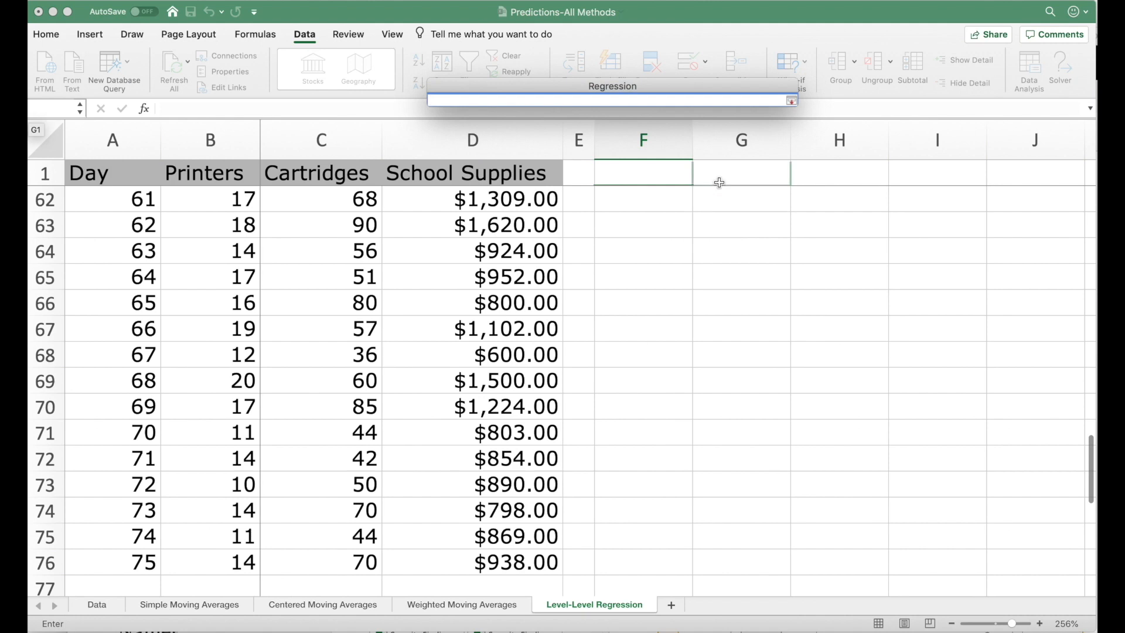
{"action": "left_click", "coordinate": [648, 171]}
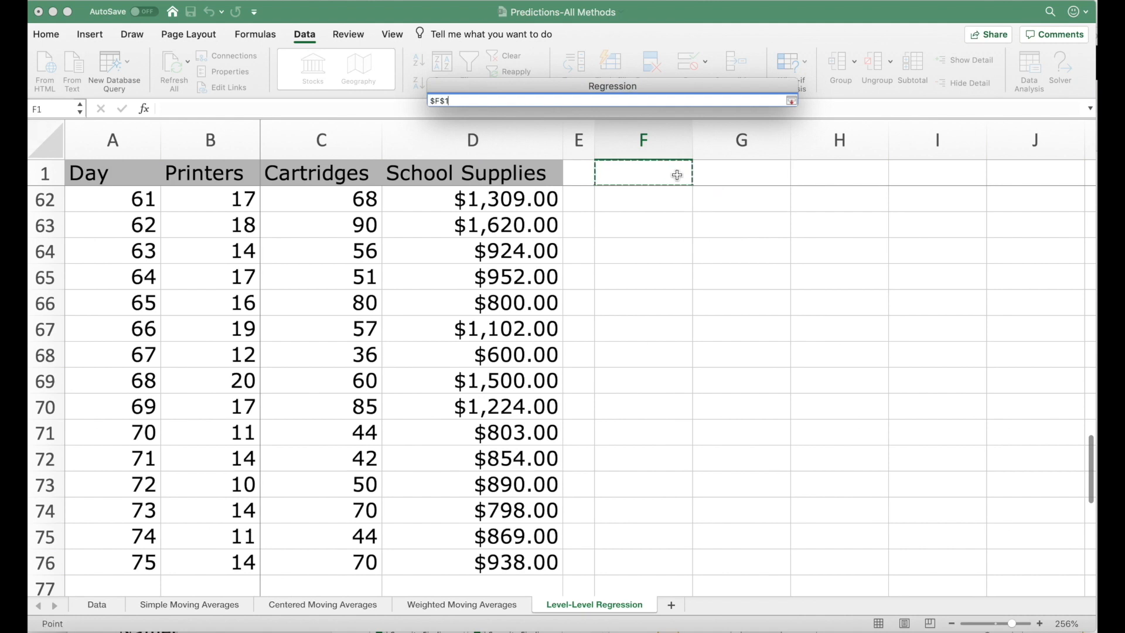
{"action": "left_click", "coordinate": [792, 101]}
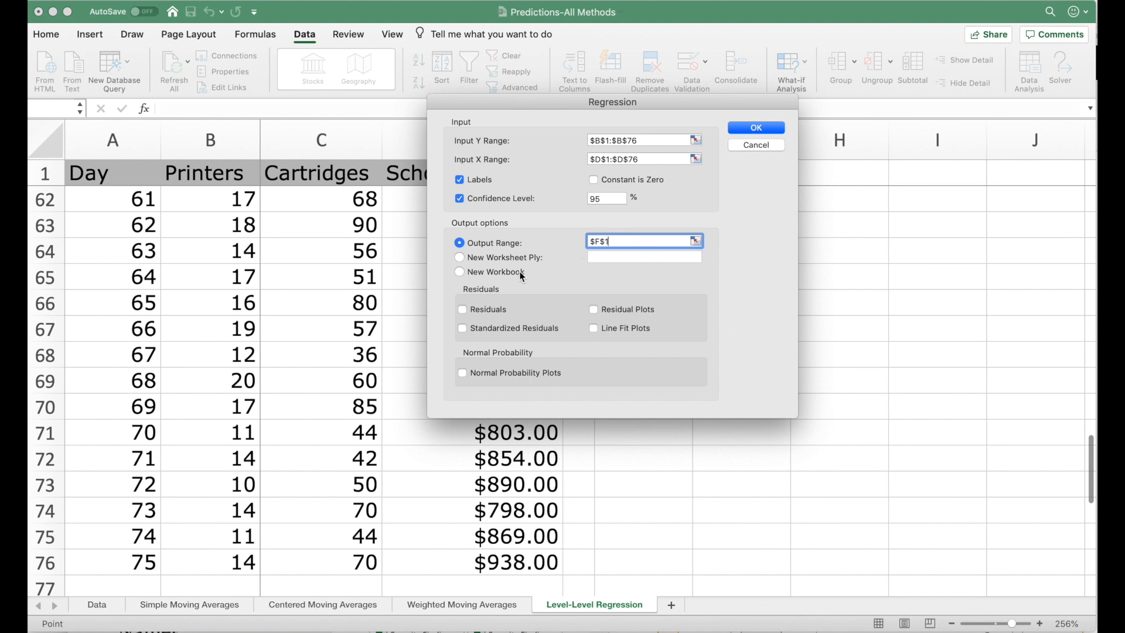
Include residuals in the regression output and run the analysis on the Level-Level Regression sheet
{"action": "left_click", "coordinate": [466, 307]}
{"action": "left_click", "coordinate": [755, 128]}
{"action": "scroll", "coordinate": [758, 197], "scroll_direction": "up", "scroll_amount": 15}
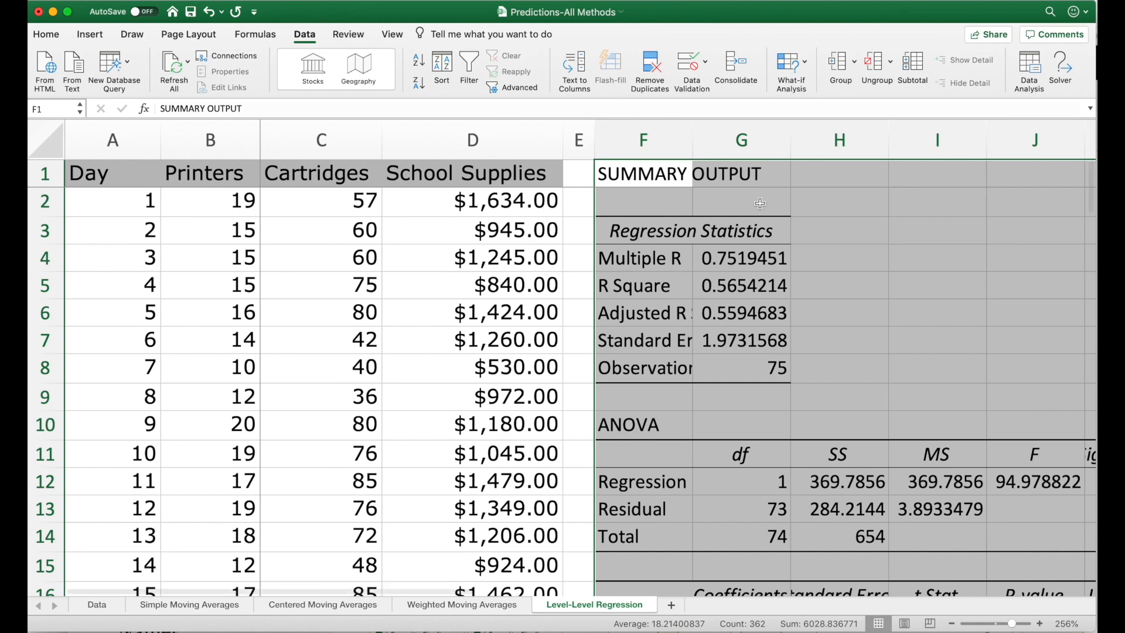
{"action": "left_click", "coordinate": [760, 202]}
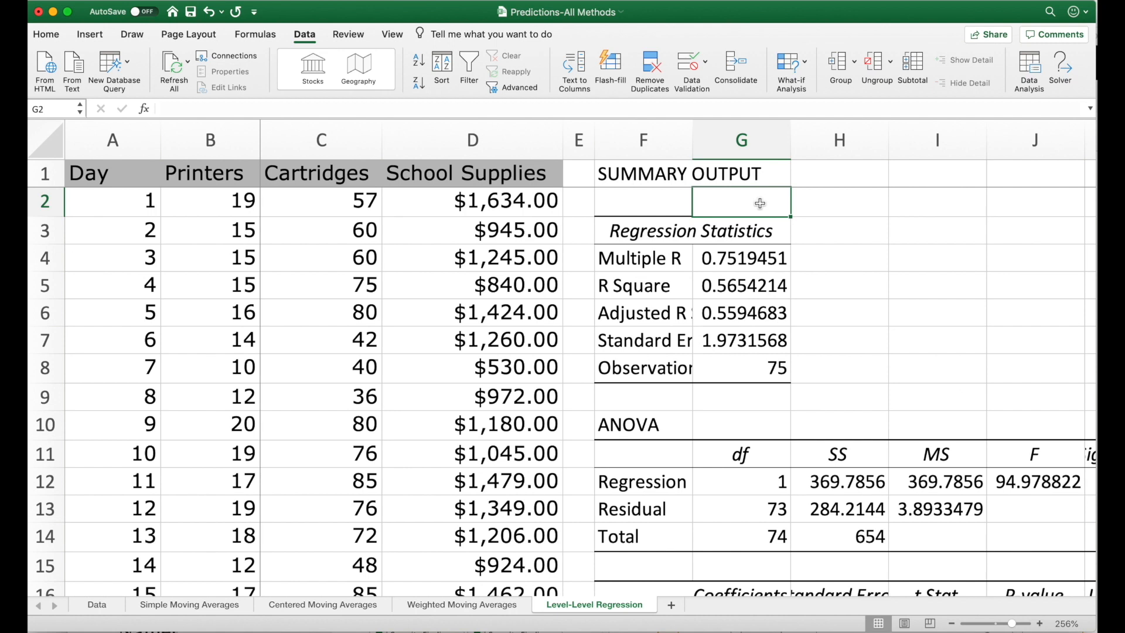
{"action": "scroll", "coordinate": [760, 203], "scroll_direction": "down", "scroll_amount": 2}
{"action": "scroll", "coordinate": [760, 203], "scroll_direction": "up", "scroll_amount": 2}
Circle the residual SS in H13 and the R Square value in G5 with the dark blue pen, and turn drawing off
{"action": "left_click", "coordinate": [131, 34]}
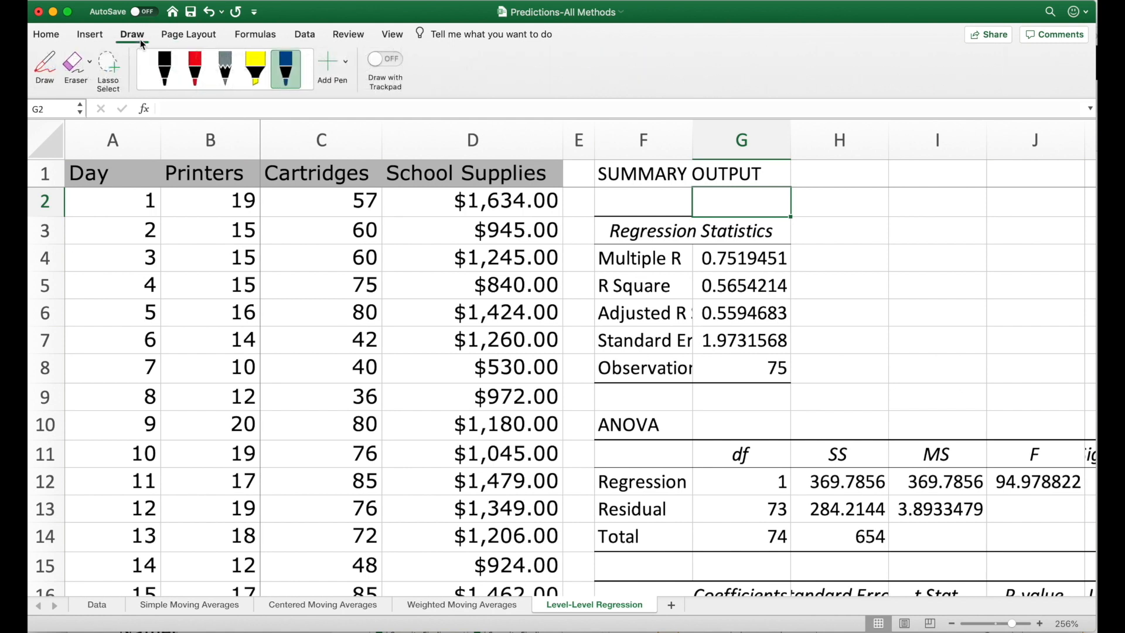
{"action": "left_click", "coordinate": [287, 82]}
{"action": "left_click", "coordinate": [287, 82]}
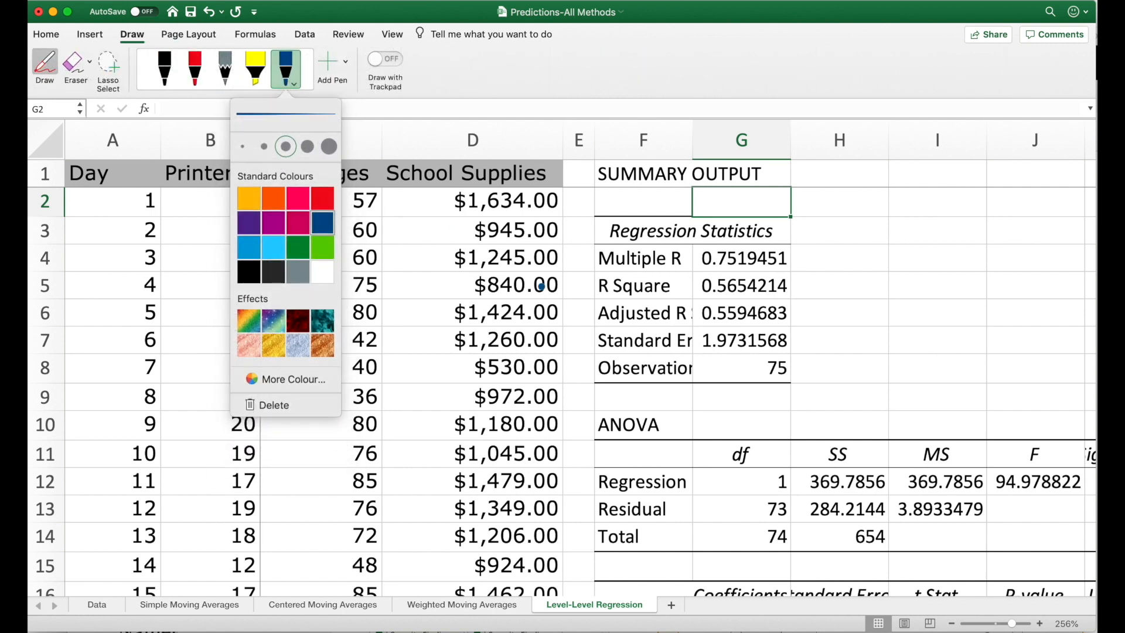
{"action": "left_click", "coordinate": [332, 235]}
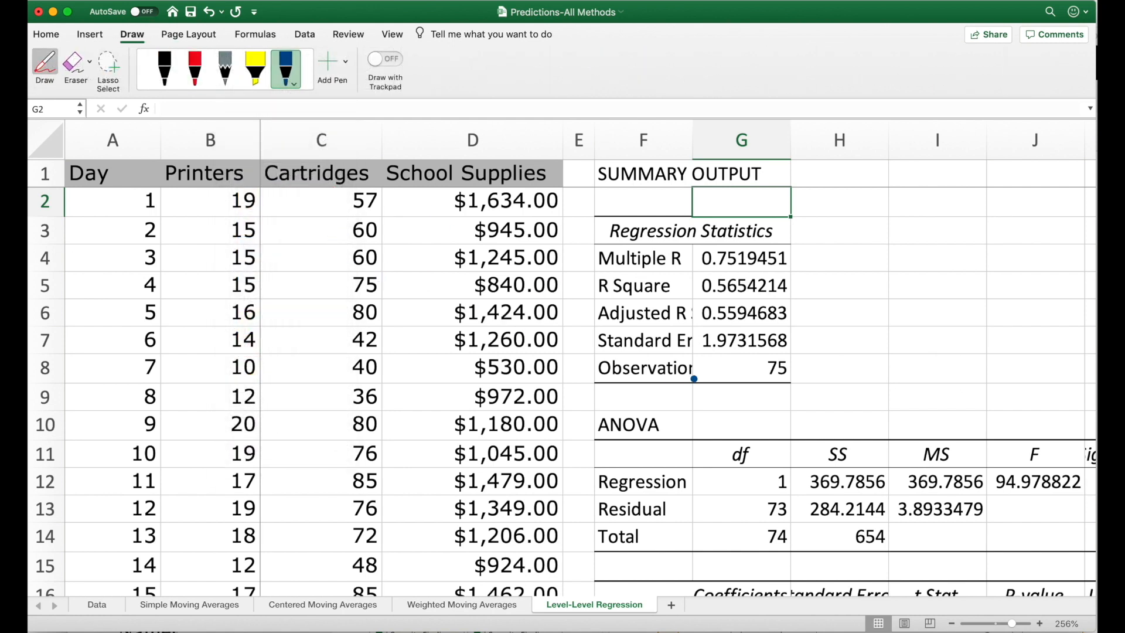
{"action": "mouse_move", "coordinate": [893, 494]}
{"action": "left_mouse_down"}
{"action": "mouse_move", "coordinate": [799, 493]}
{"action": "mouse_move", "coordinate": [797, 509]}
{"action": "mouse_move", "coordinate": [883, 528]}
{"action": "mouse_move", "coordinate": [893, 511]}
{"action": "left_mouse_up"}
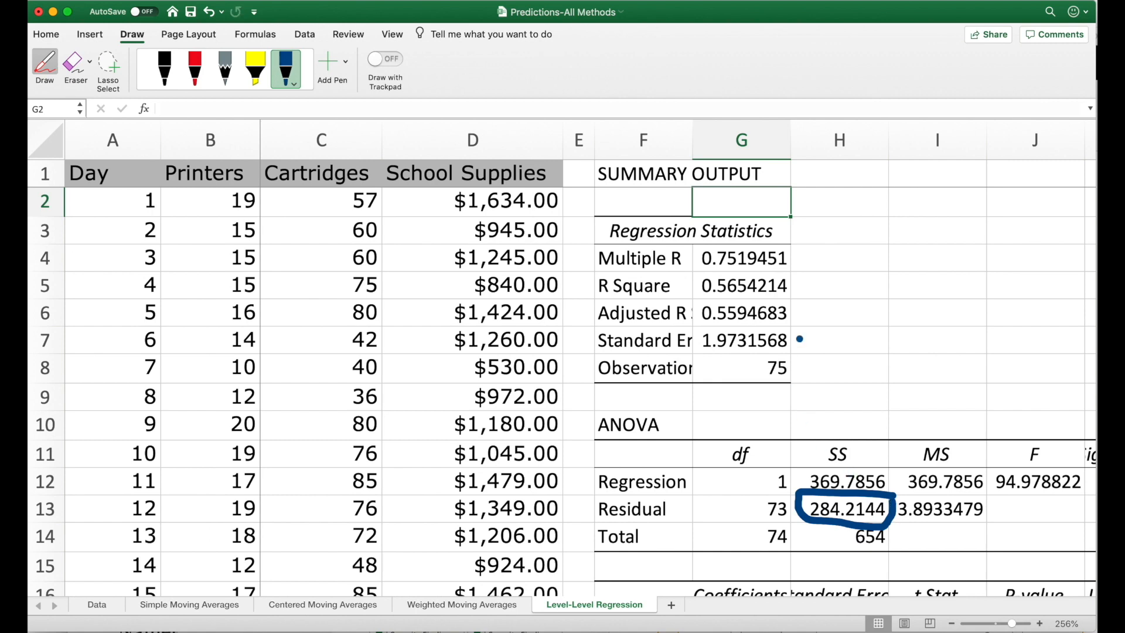
{"action": "mouse_move", "coordinate": [801, 277]}
{"action": "left_mouse_down"}
{"action": "mouse_move", "coordinate": [709, 273]}
{"action": "mouse_move", "coordinate": [754, 300]}
{"action": "mouse_move", "coordinate": [790, 301]}
{"action": "mouse_move", "coordinate": [810, 283]}
{"action": "left_mouse_up"}
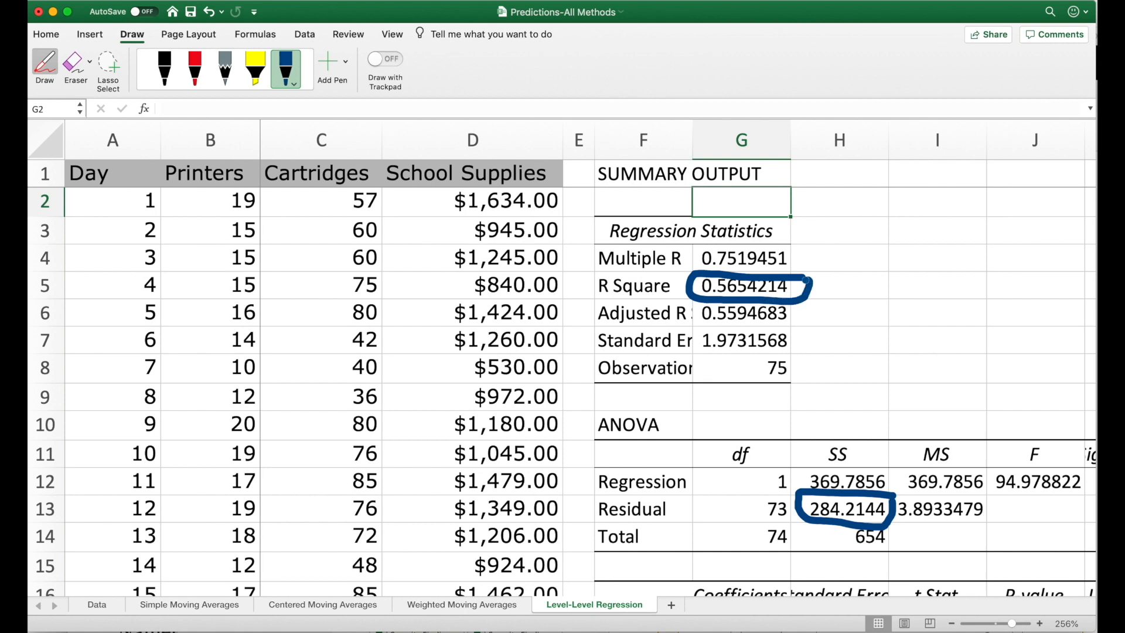
{"action": "left_click", "coordinate": [142, 3]}
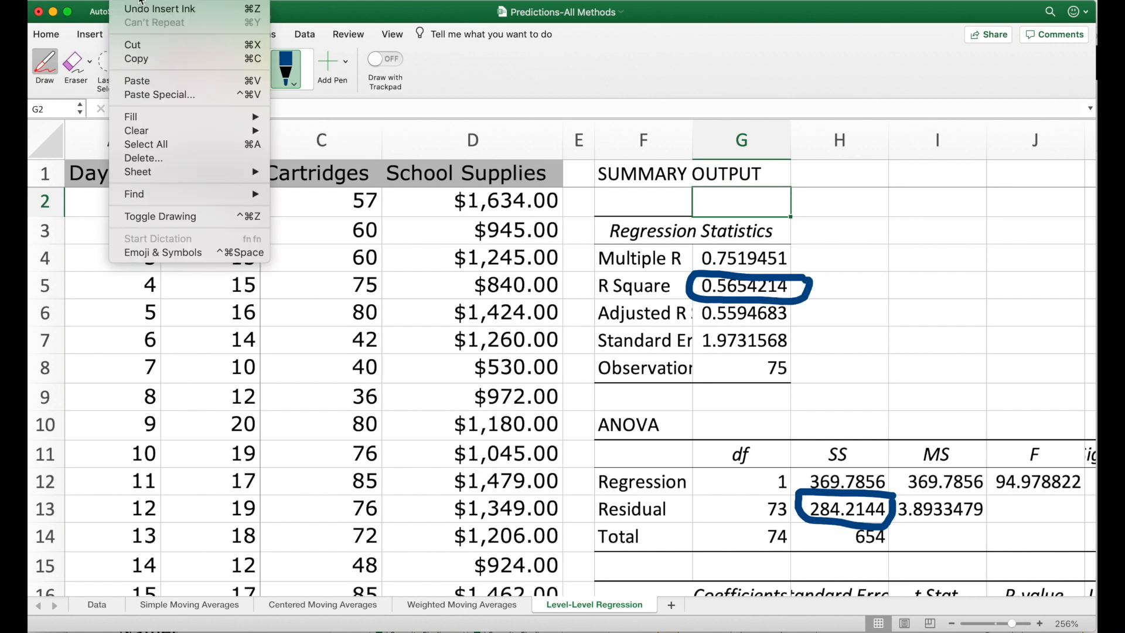
{"action": "left_click", "coordinate": [191, 217]}
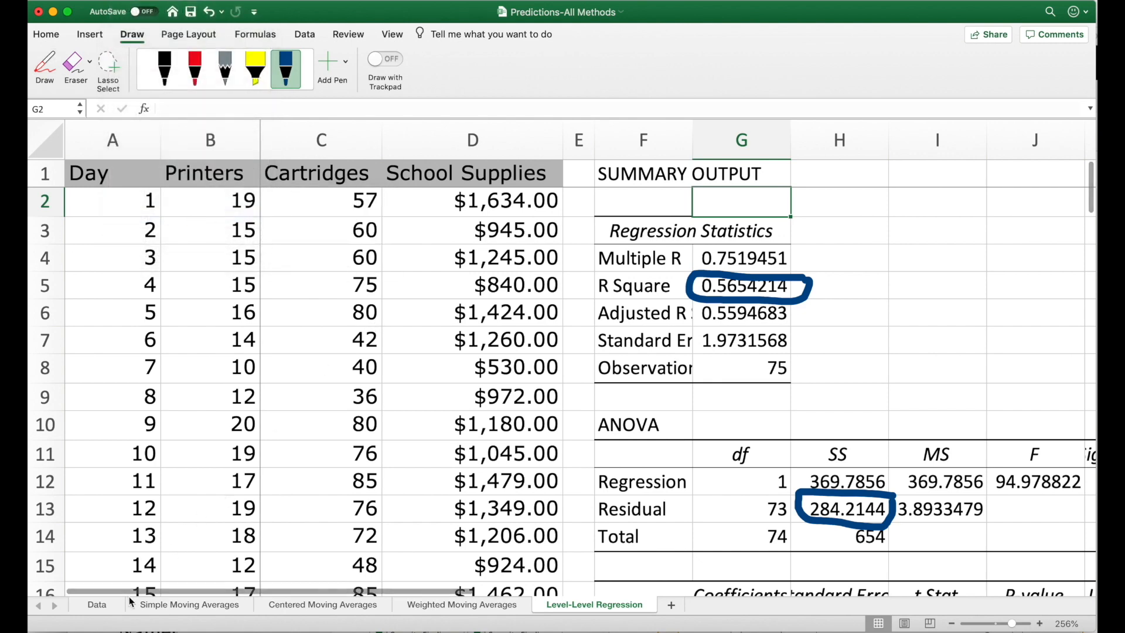
Link the Level-Level Regression ssresid in cell G7 of the Data sheet to 'Level-Level Regression'!H13
{"action": "left_click", "coordinate": [97, 605]}
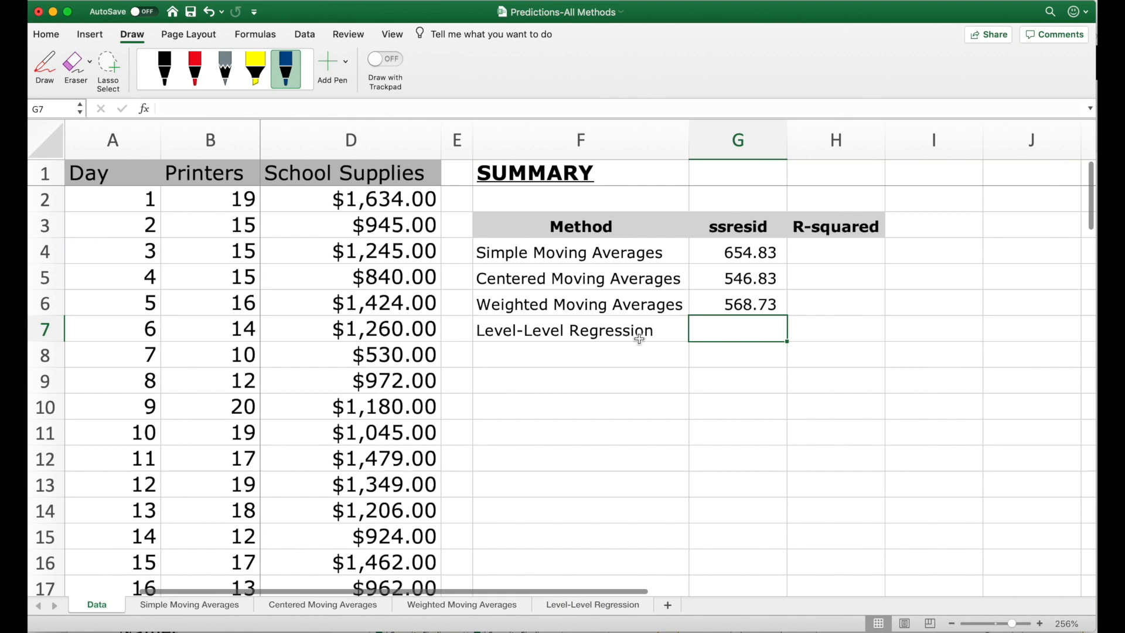
{"action": "type", "text": "="}
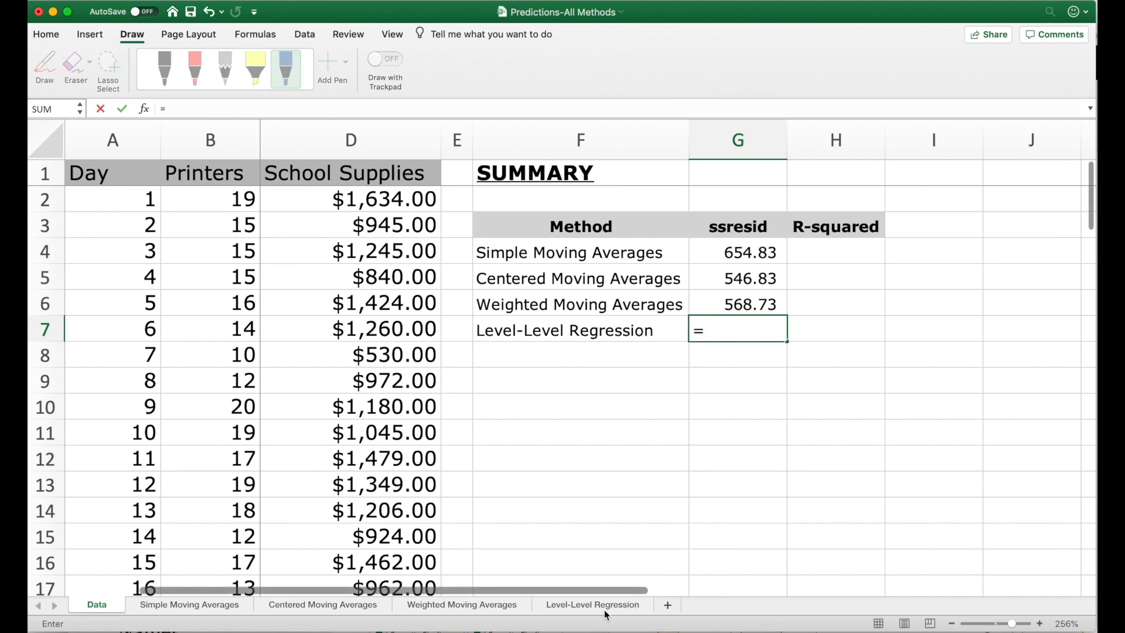
{"action": "left_click", "coordinate": [586, 604]}
{"action": "left_click", "coordinate": [846, 507]}
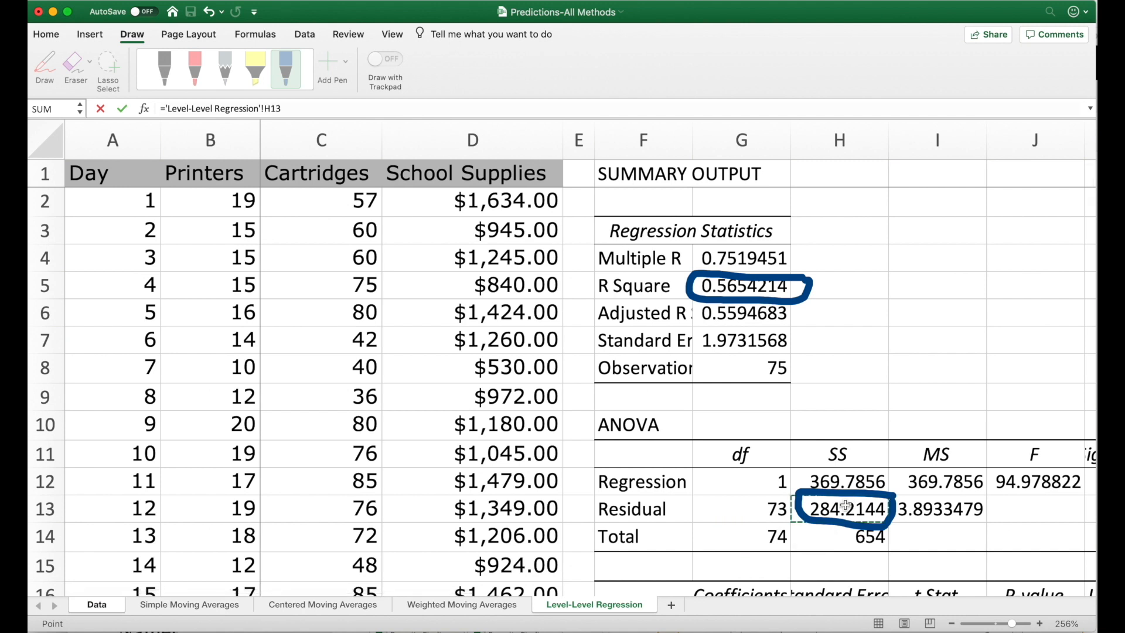
{"action": "key", "text": "Return"}
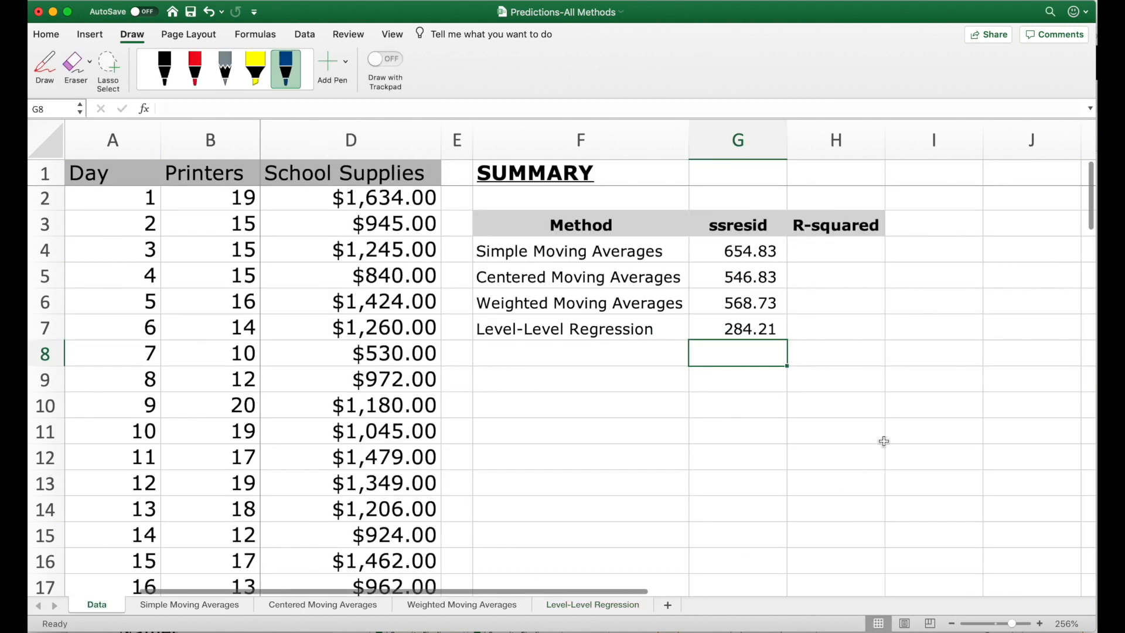
Link the Level-Level Regression R-squared in cell H7 of the summary to 'Level-Level Regression'!G5
{"action": "left_click", "coordinate": [836, 328]}
{"action": "type", "text": "="}
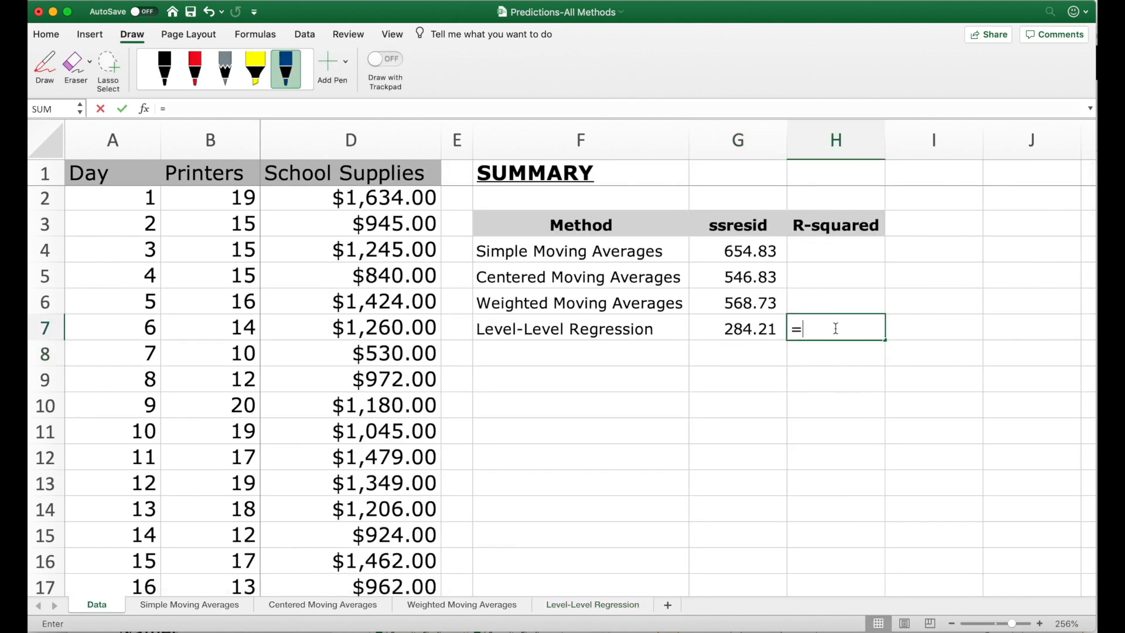
{"action": "left_click", "coordinate": [610, 603]}
{"action": "left_click", "coordinate": [724, 285]}
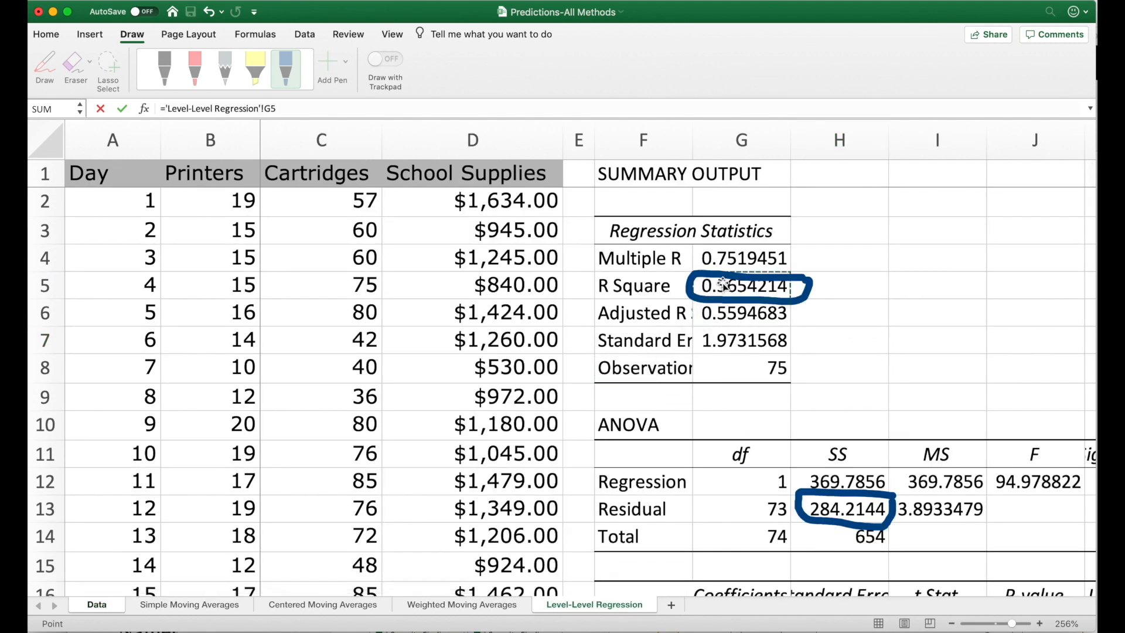
{"action": "key", "text": "Return"}
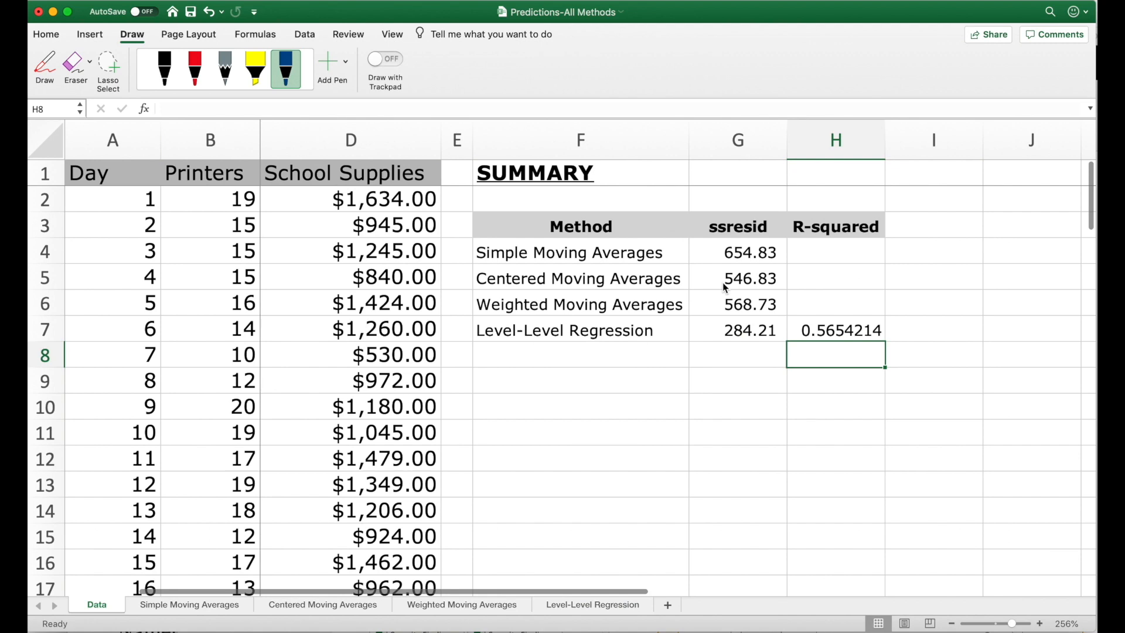
Add the method Level-Log Regression in cell F8 of the summary table and save the workbook
{"action": "left_click", "coordinate": [550, 347]}
{"action": "key", "text": "super+s"}
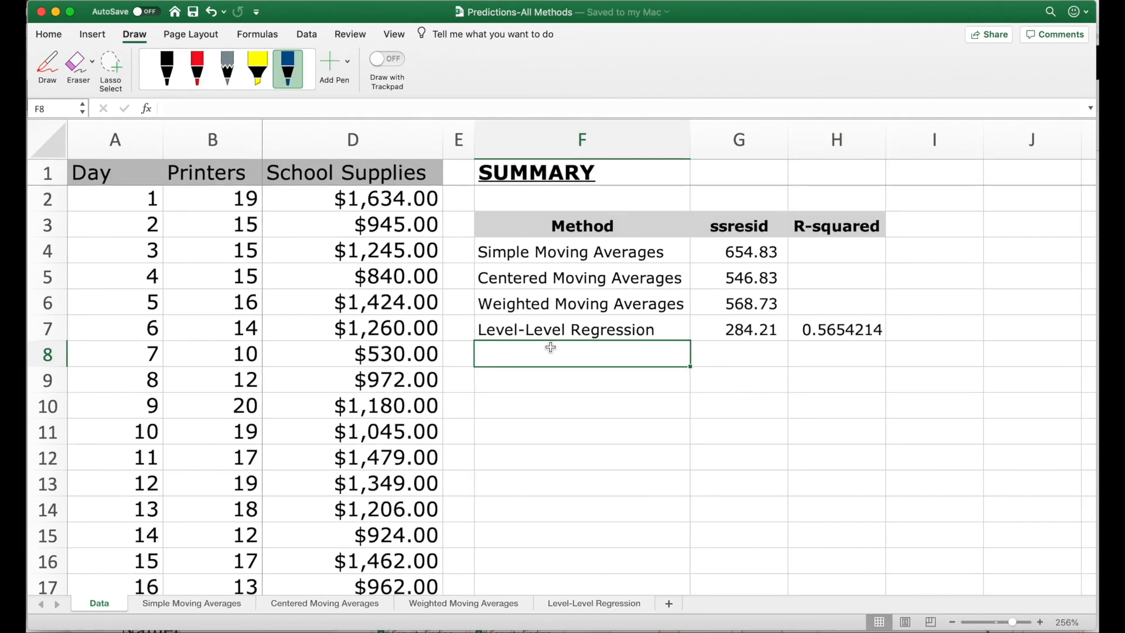
{"action": "type", "text": "Level-L"}
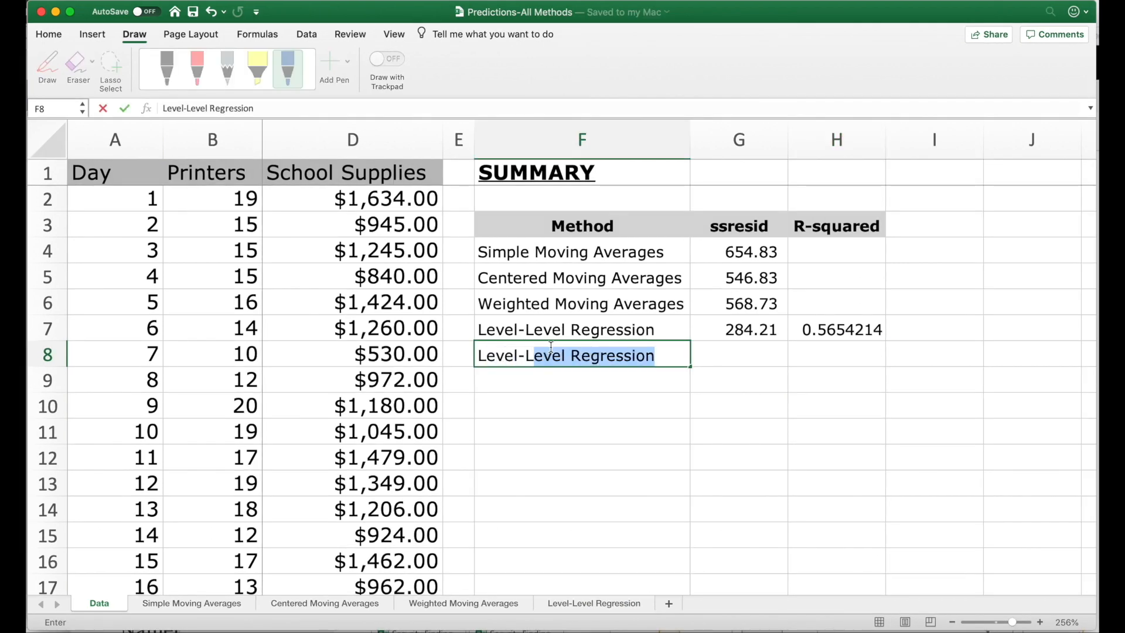
{"action": "type", "text": "og Regress"}
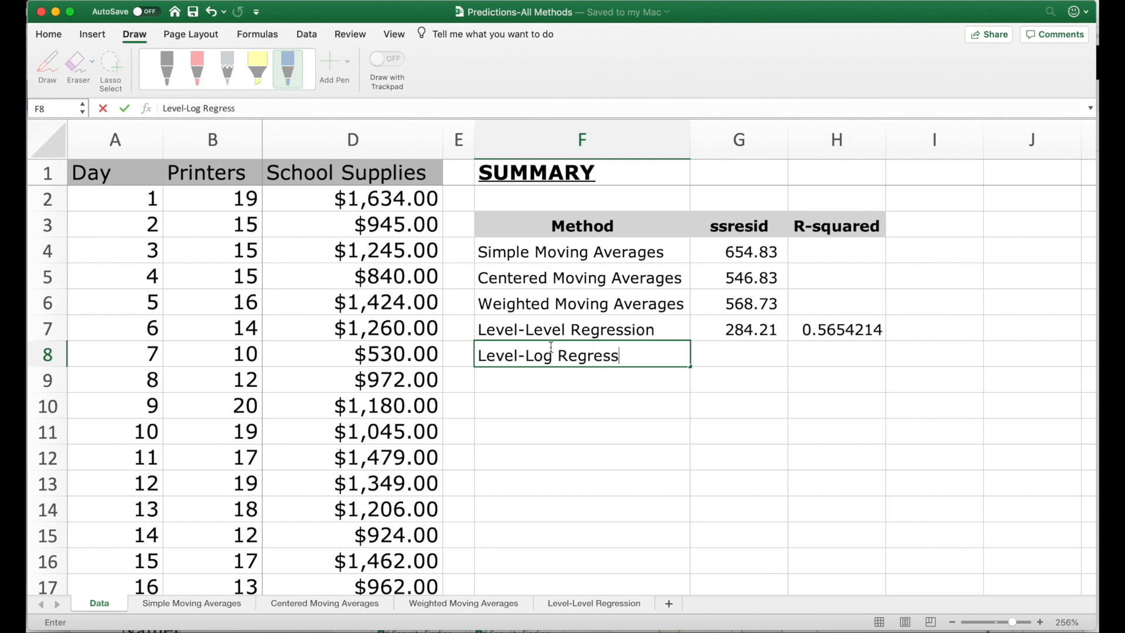
{"action": "type", "text": "ion"}
{"action": "key", "text": "Tab"}
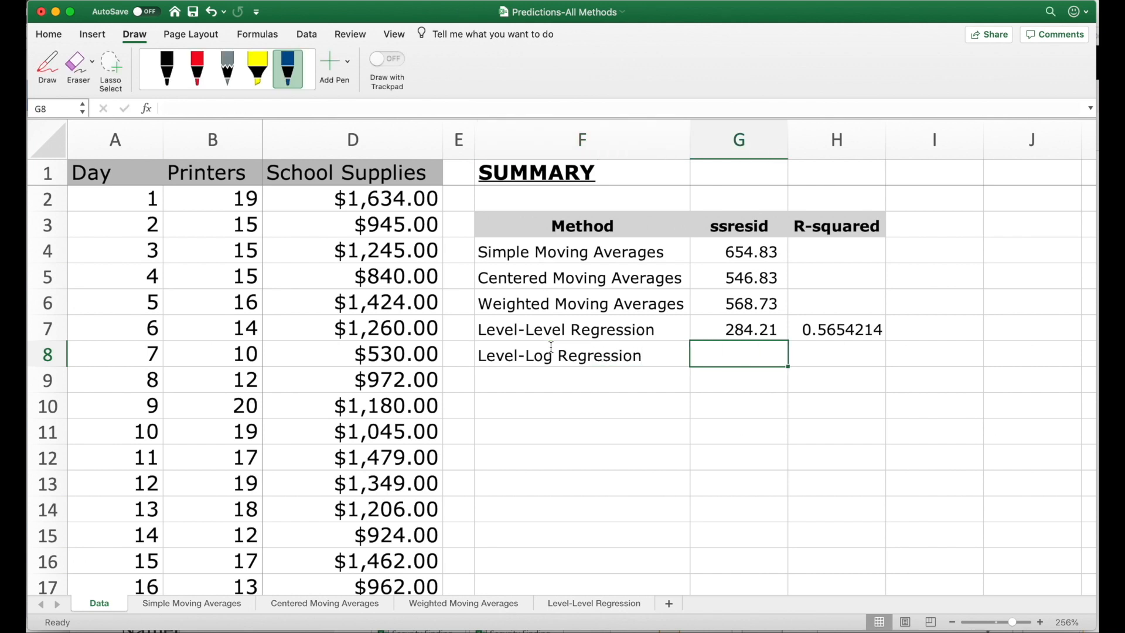
{"action": "key", "text": "super+s"}
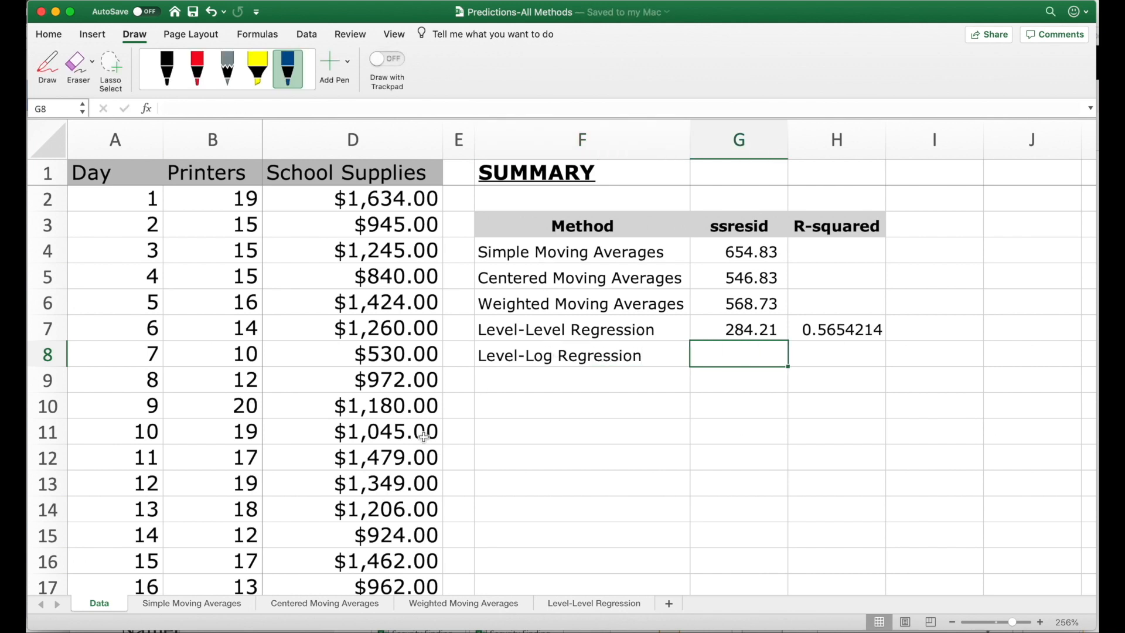
Create a copy of the Data sheet at the end of the workbook
{"action": "right_click", "coordinate": [112, 611]}
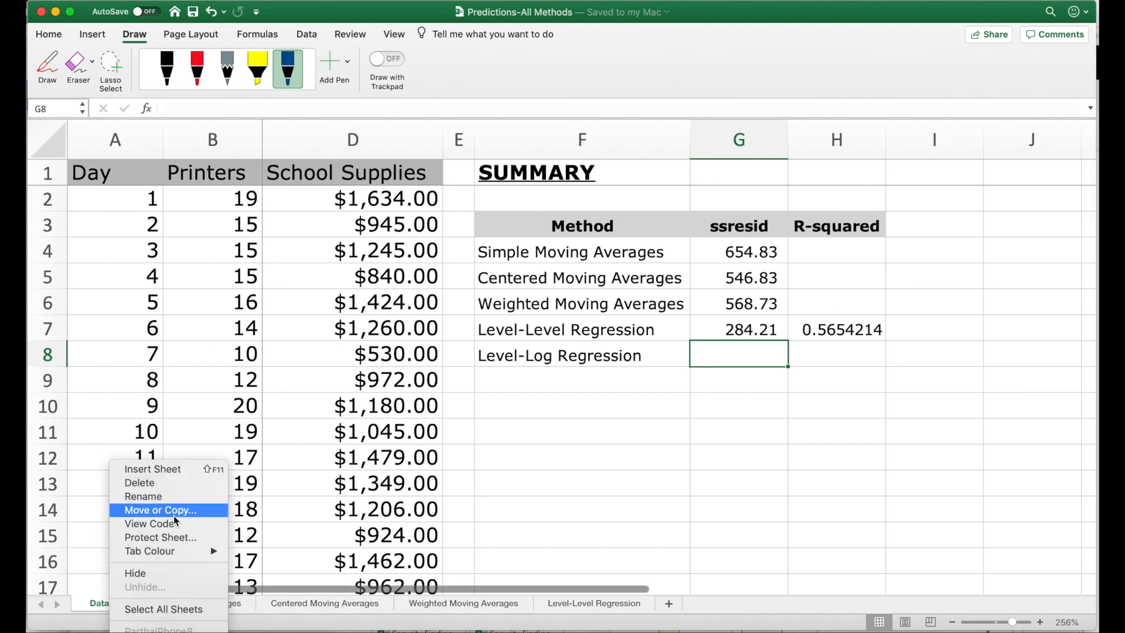
{"action": "left_click", "coordinate": [173, 515]}
{"action": "left_click", "coordinate": [124, 556]}
{"action": "left_click", "coordinate": [111, 595]}
{"action": "left_click", "coordinate": [223, 619]}
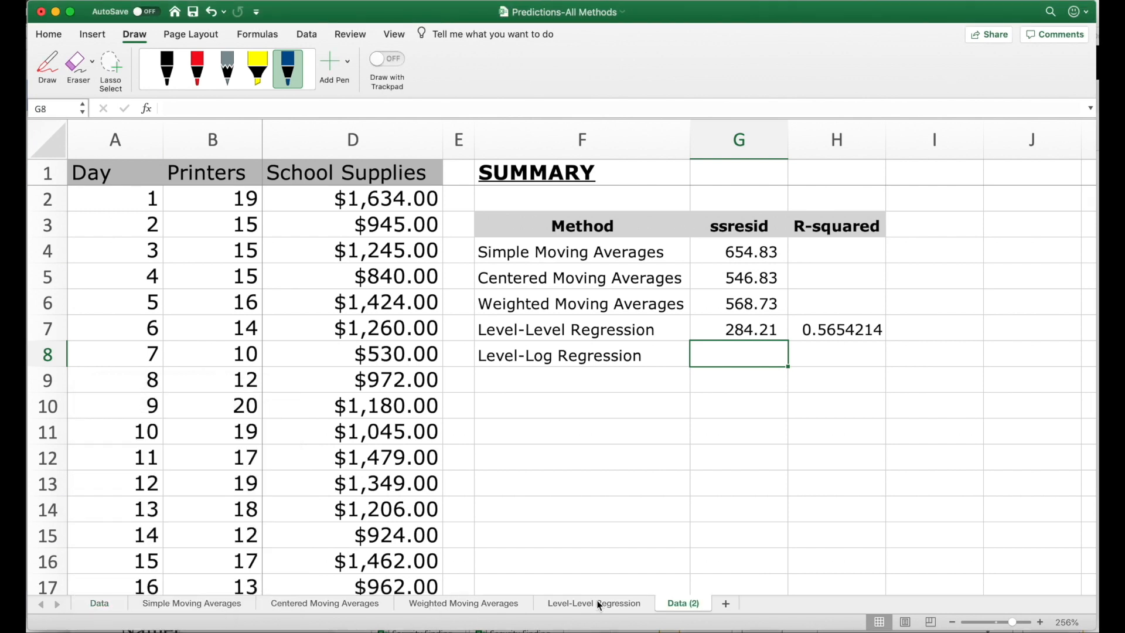
Rename the copied Data sheet as Level-Log Regression
{"action": "right_click", "coordinate": [688, 599]}
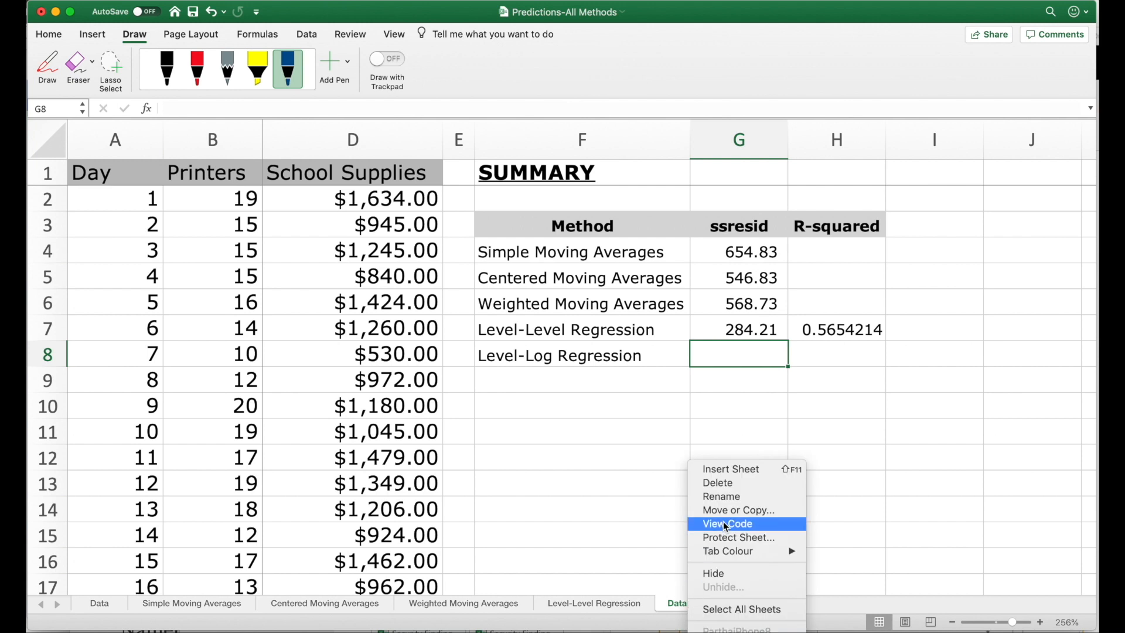
{"action": "left_click", "coordinate": [736, 493]}
{"action": "type", "text": "Level-"}
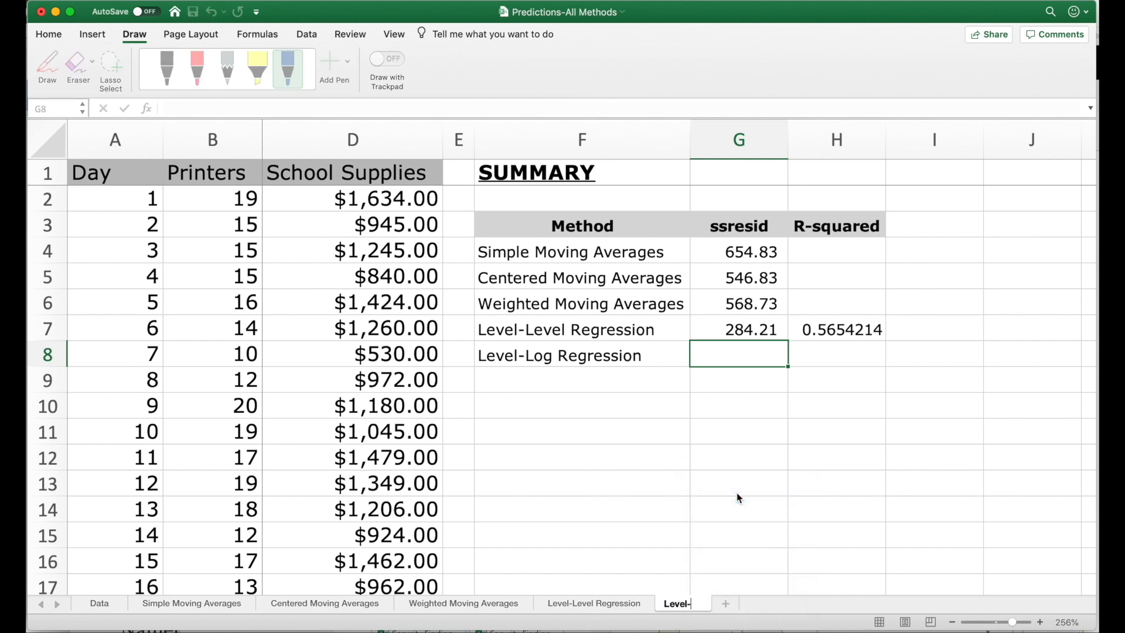
{"action": "type", "text": "Log Regr"}
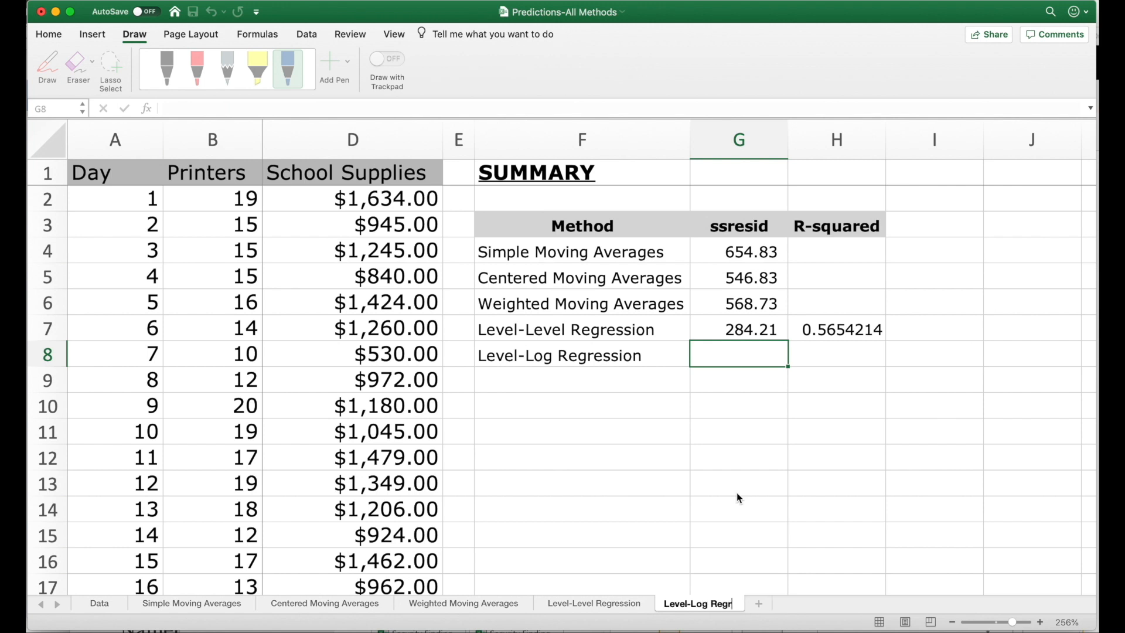
{"action": "type", "text": "ession"}
{"action": "key", "text": "Return"}
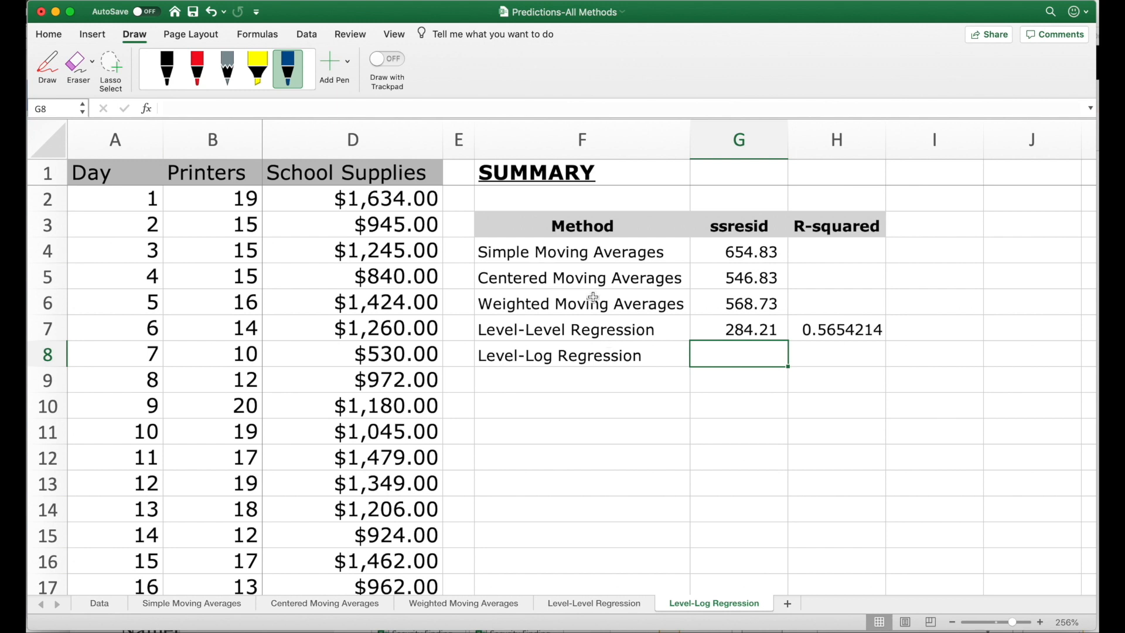
Delete the summary table columns F to H from the Level-Log Regression sheet
{"action": "left_click", "coordinate": [555, 144]}
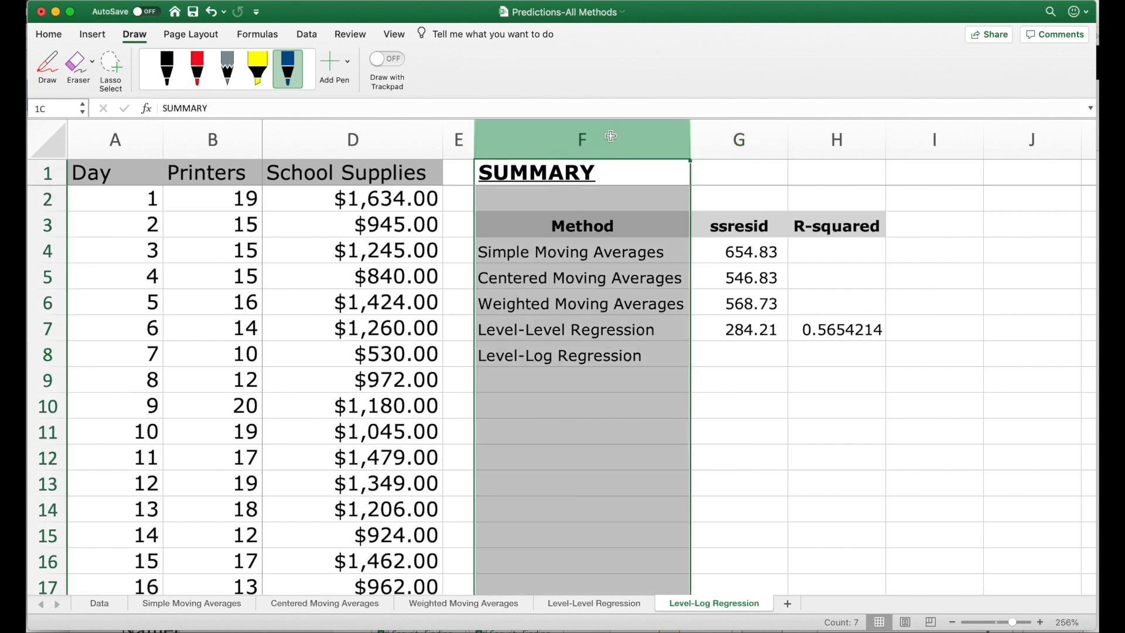
{"action": "left_click_drag", "start_coordinate": [666, 130], "coordinate": [844, 152]}
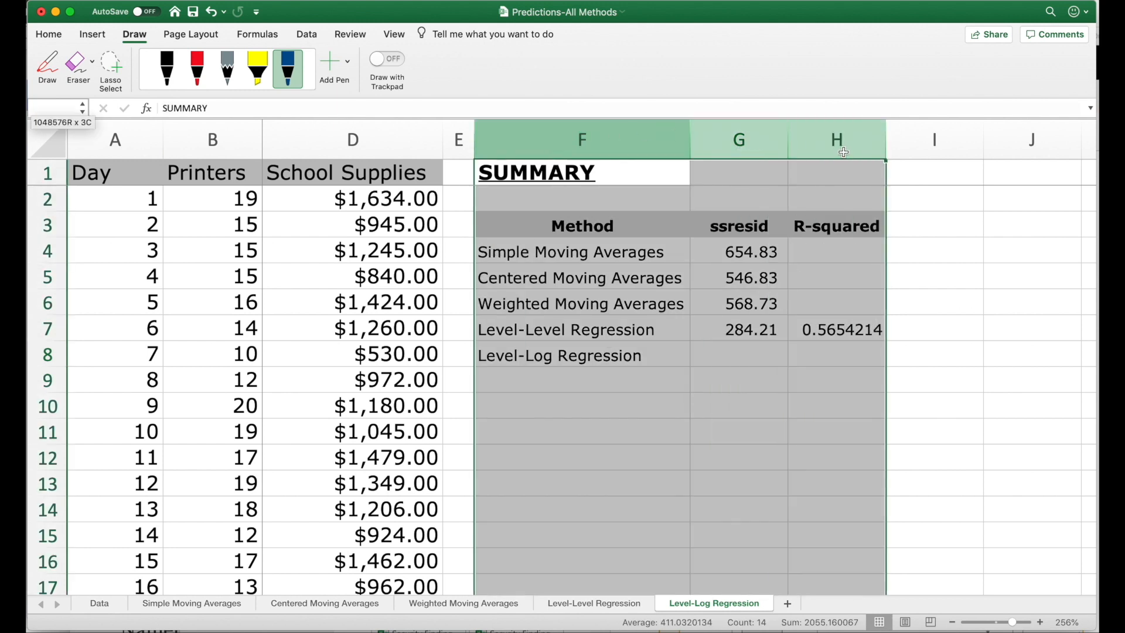
{"action": "right_click", "coordinate": [839, 149]}
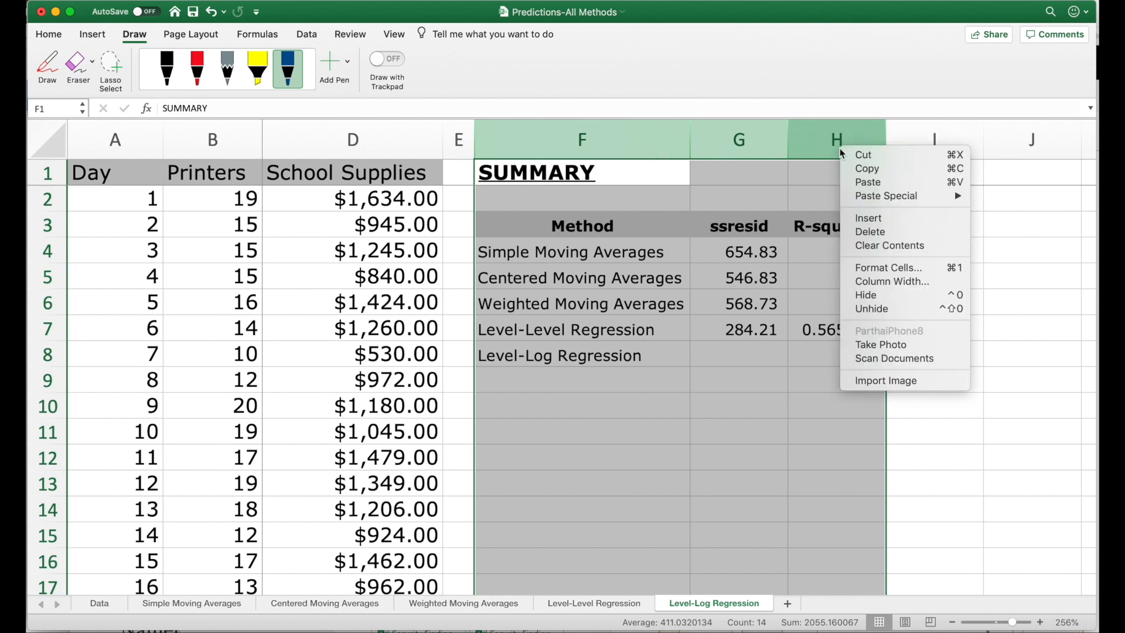
{"action": "left_click", "coordinate": [876, 232]}
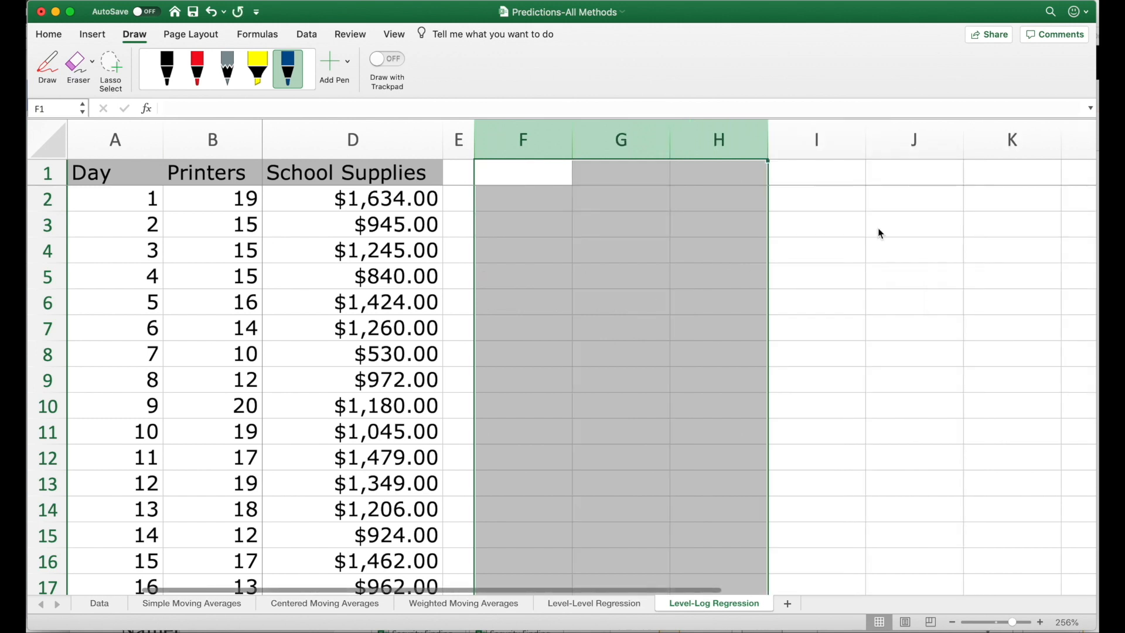
Enter the heading ln(x) in cell F1 of the Level-Log Regression sheet
{"action": "left_click", "coordinate": [502, 168]}
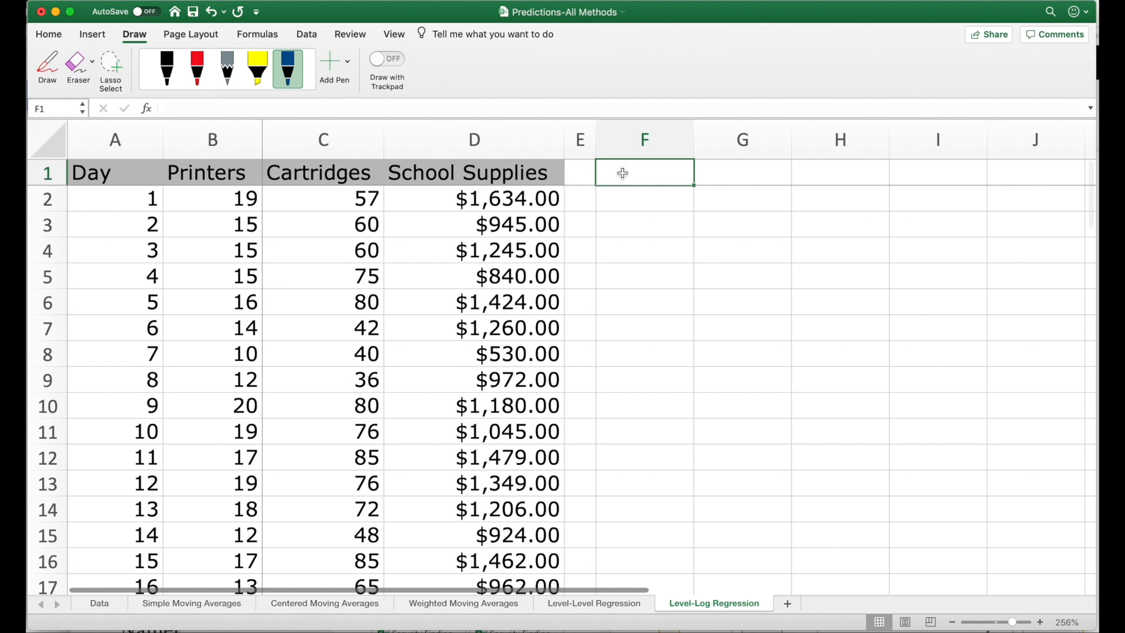
{"action": "type", "text": "ln(x)"}
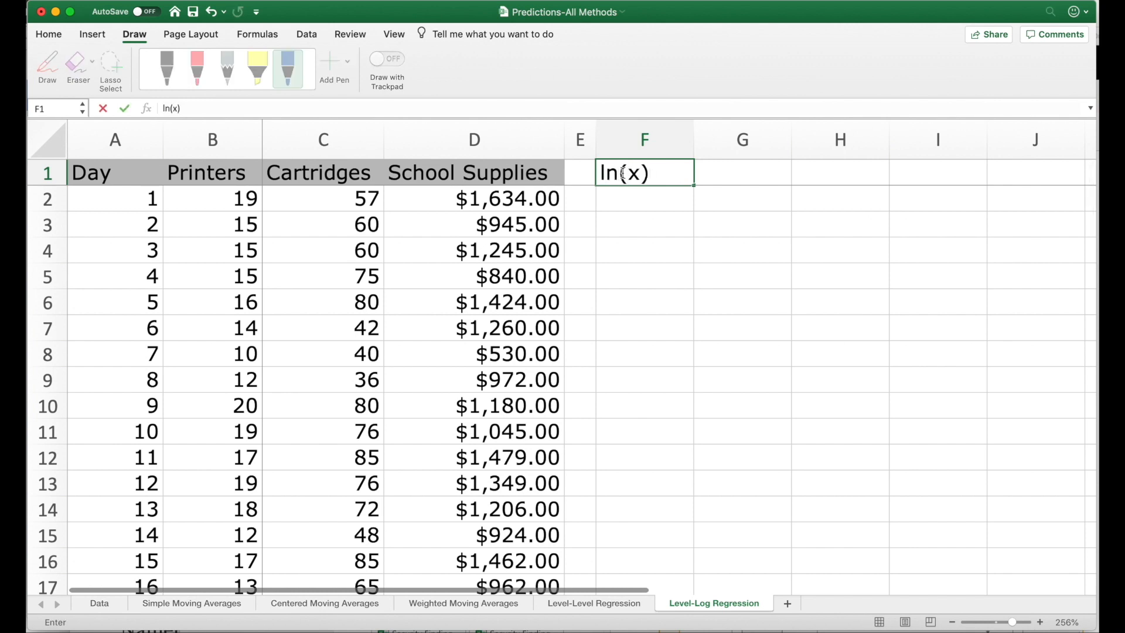
{"action": "key", "text": "Return"}
Apply the School Supplies heading's format to the ln(x) heading in F1 and centre its text
{"action": "left_click", "coordinate": [539, 173]}
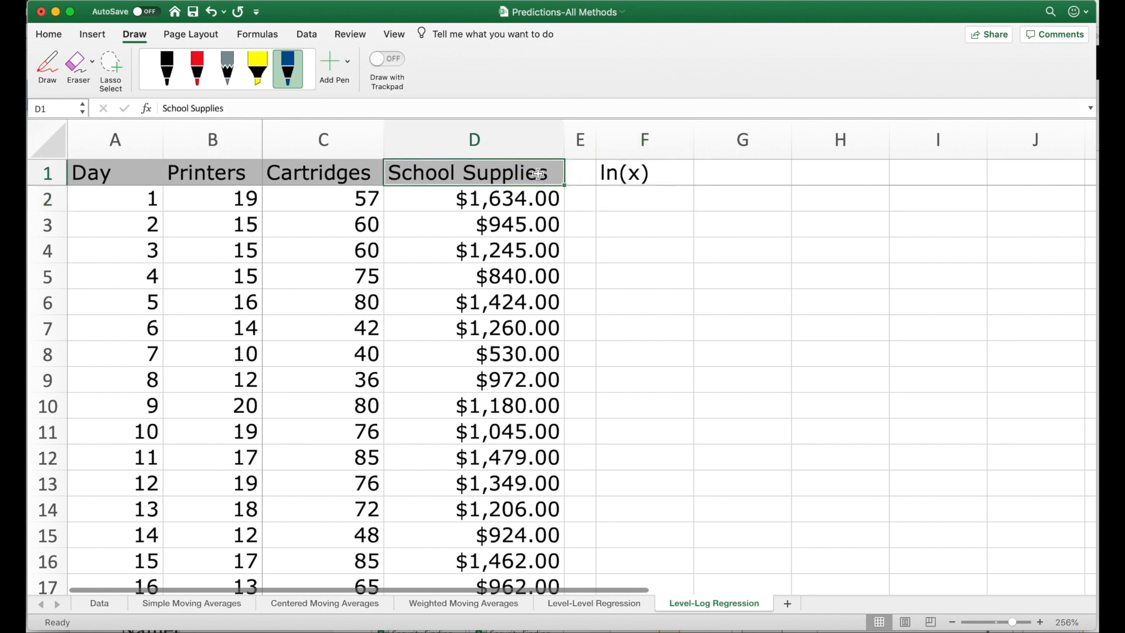
{"action": "left_click", "coordinate": [49, 34]}
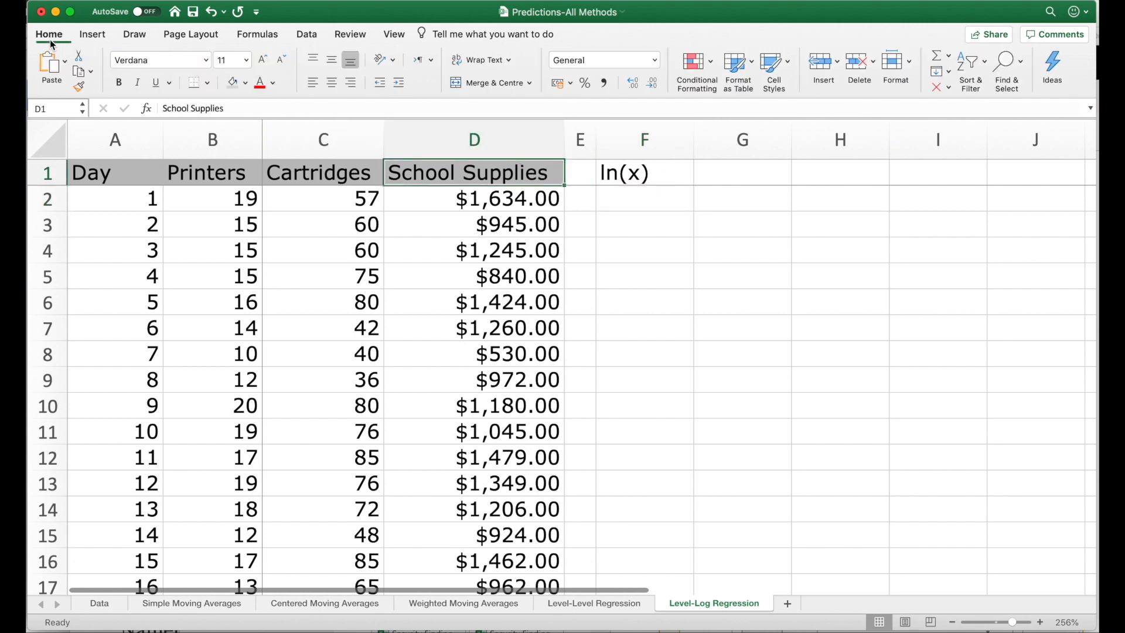
{"action": "left_click", "coordinate": [79, 86]}
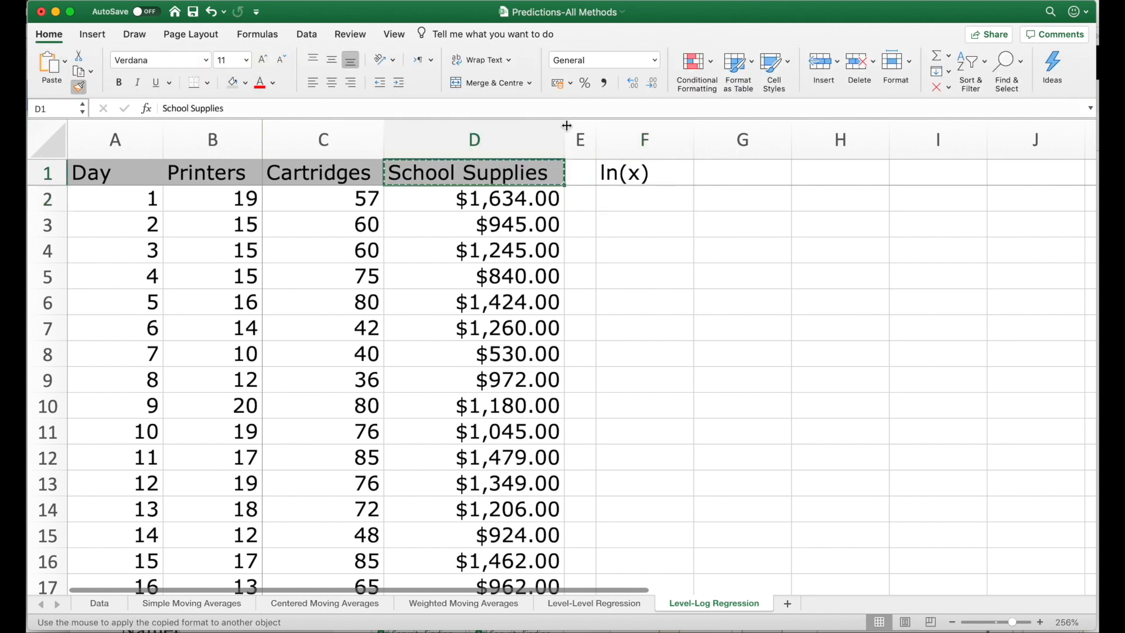
{"action": "left_click", "coordinate": [631, 170]}
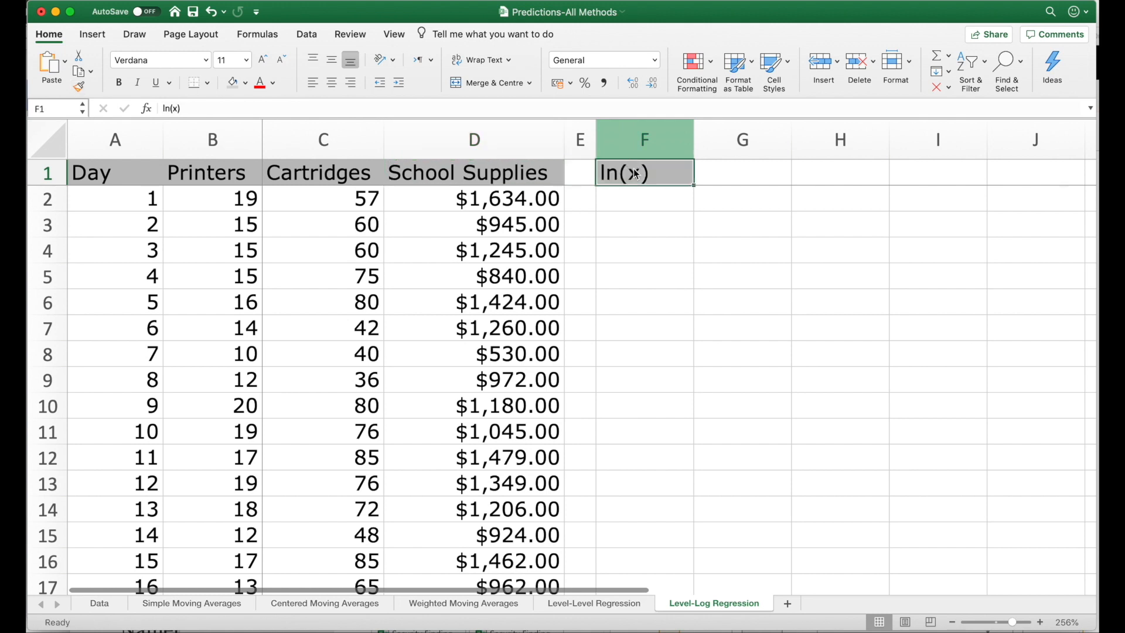
{"action": "left_click", "coordinate": [334, 83]}
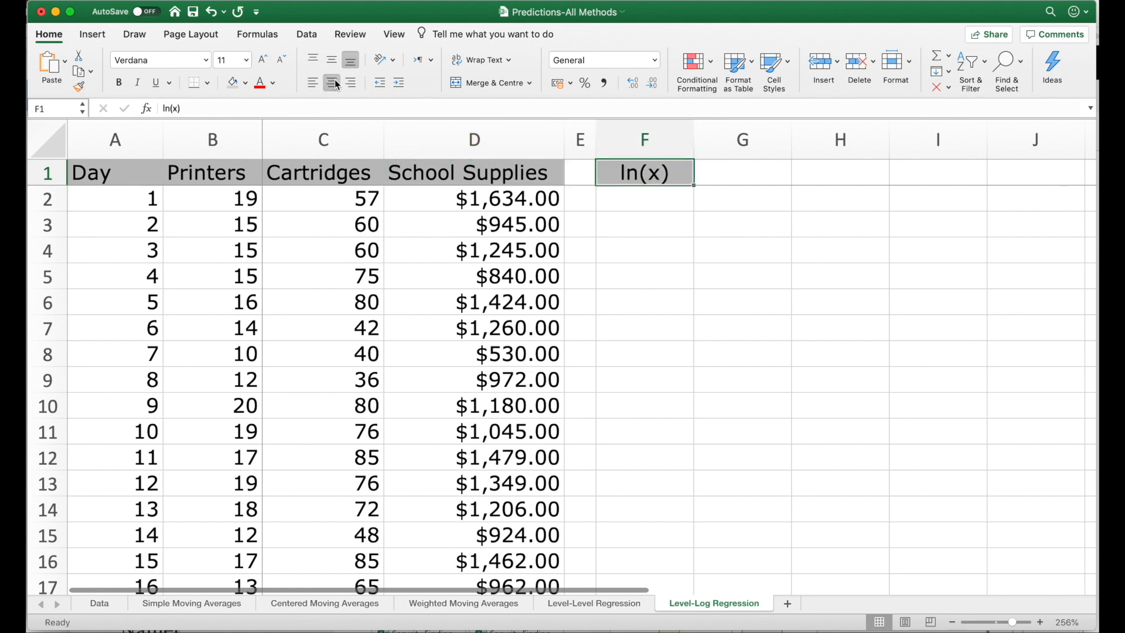
Enter the formula =LN(D2) in cell F2 to take the natural log of the first School Supplies value
{"action": "left_click", "coordinate": [656, 208]}
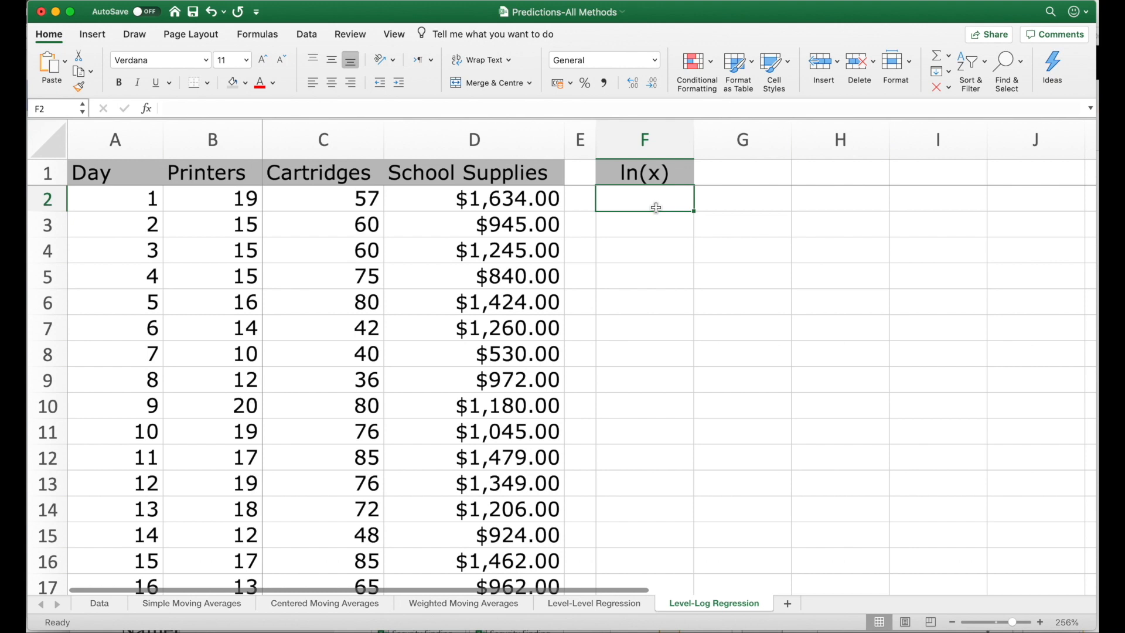
{"action": "type", "text": "=ln("}
{"action": "key", "text": "Left"}
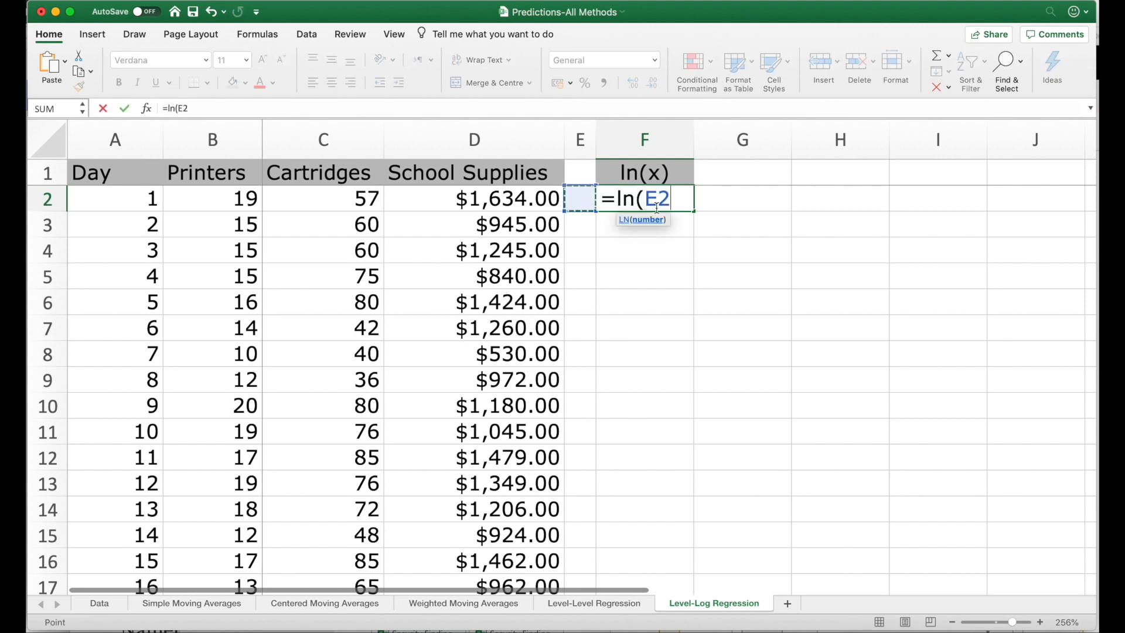
{"action": "key", "text": "Left"}
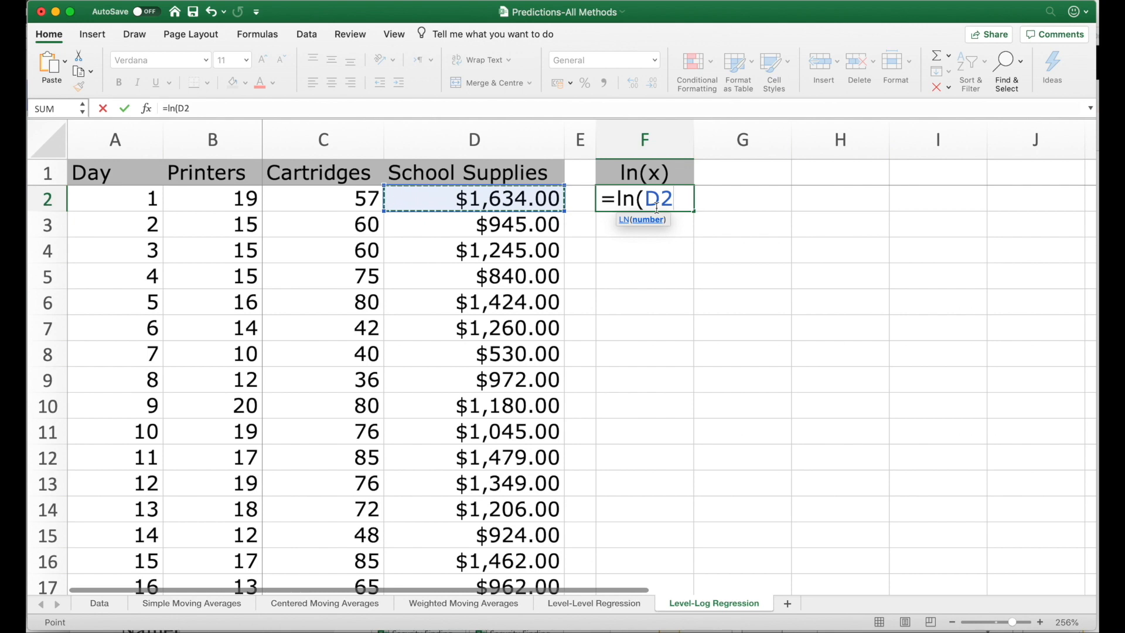
{"action": "key", "text": "ctrl+shift+Down"}
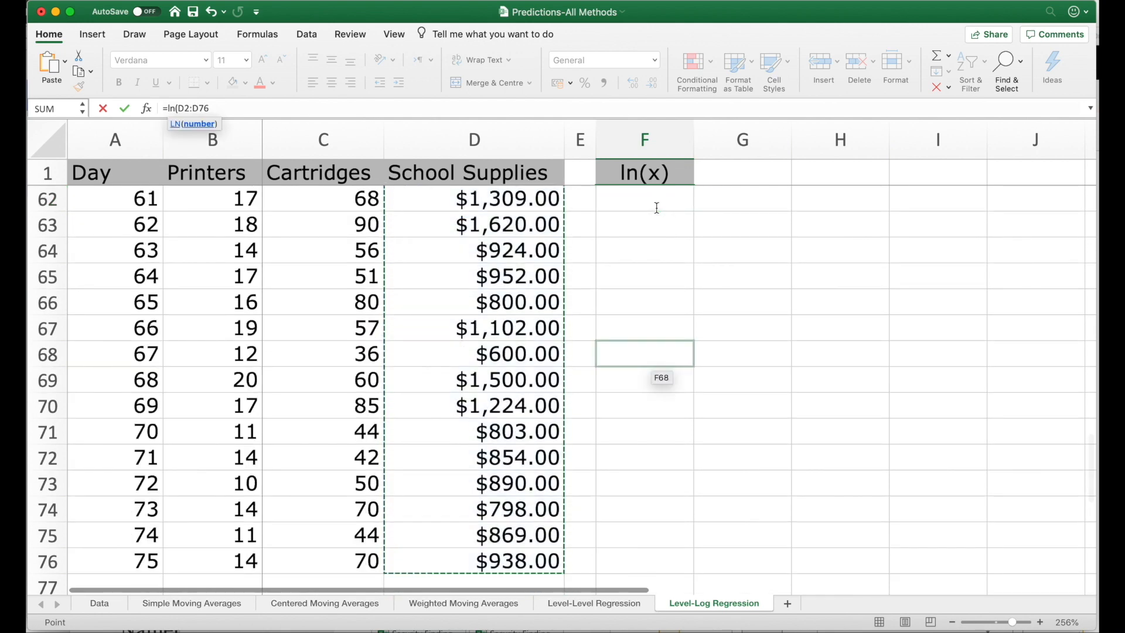
{"action": "key", "text": "ctrl+Up"}
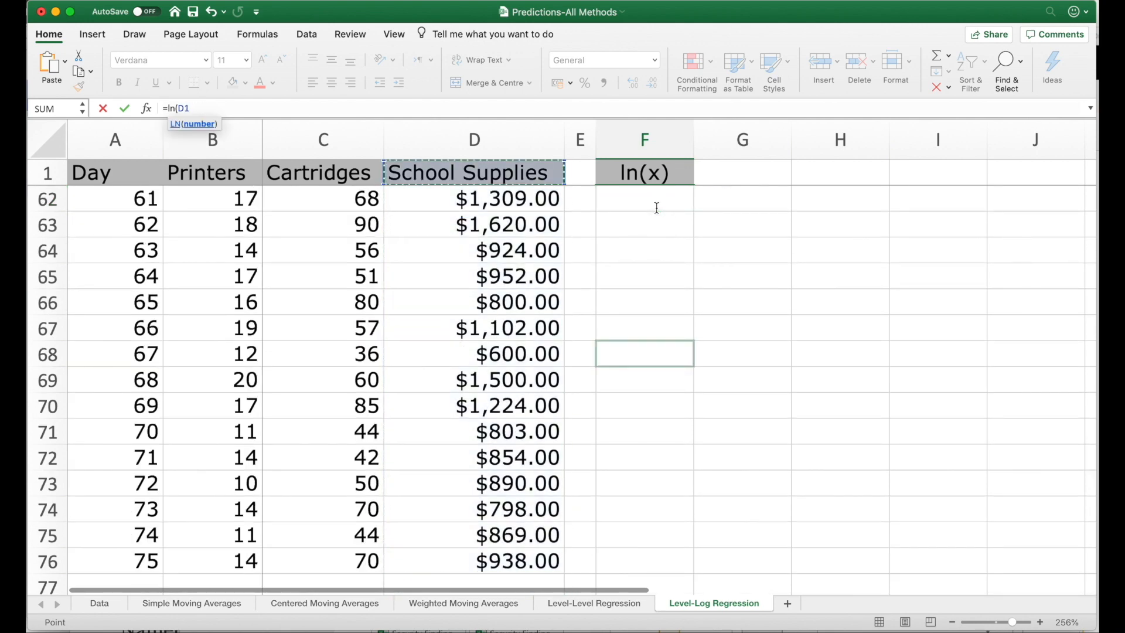
{"action": "key", "text": "Down"}
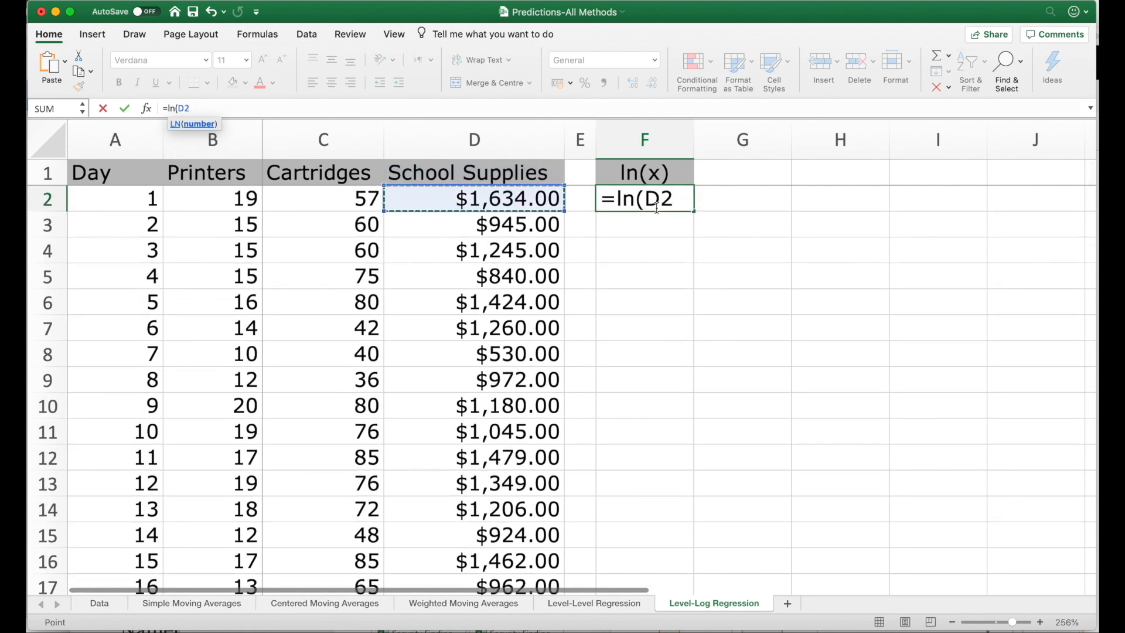
{"action": "type", "text": ")"}
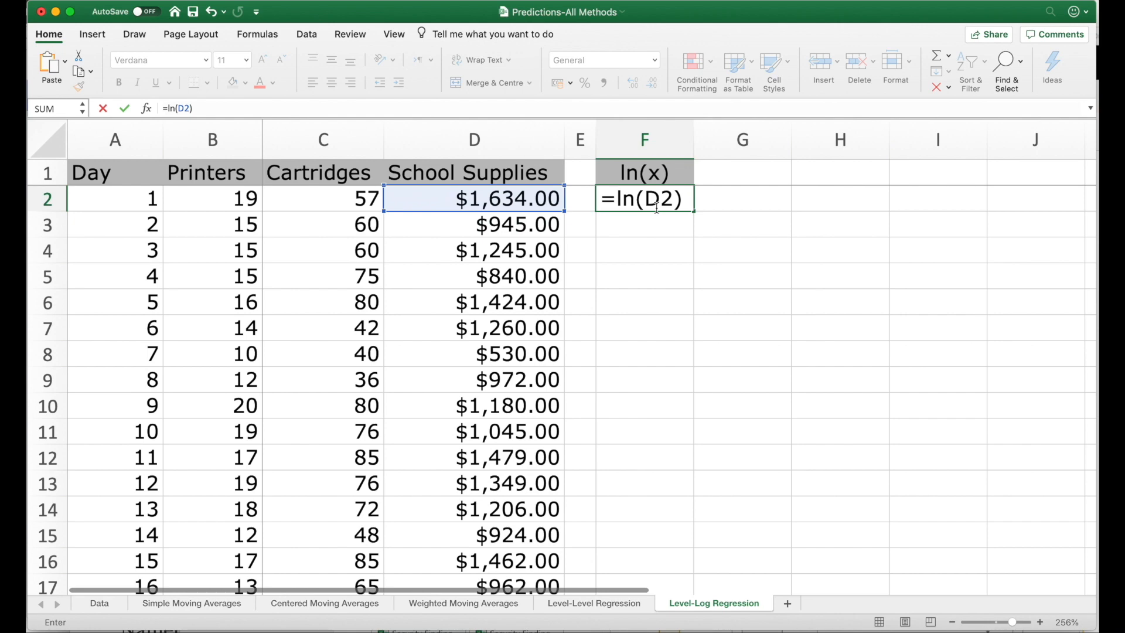
{"action": "key", "text": "Return"}
Copy the LN formula from F2 down the ln(x) column for the remaining data rows
{"action": "left_click", "coordinate": [657, 208]}
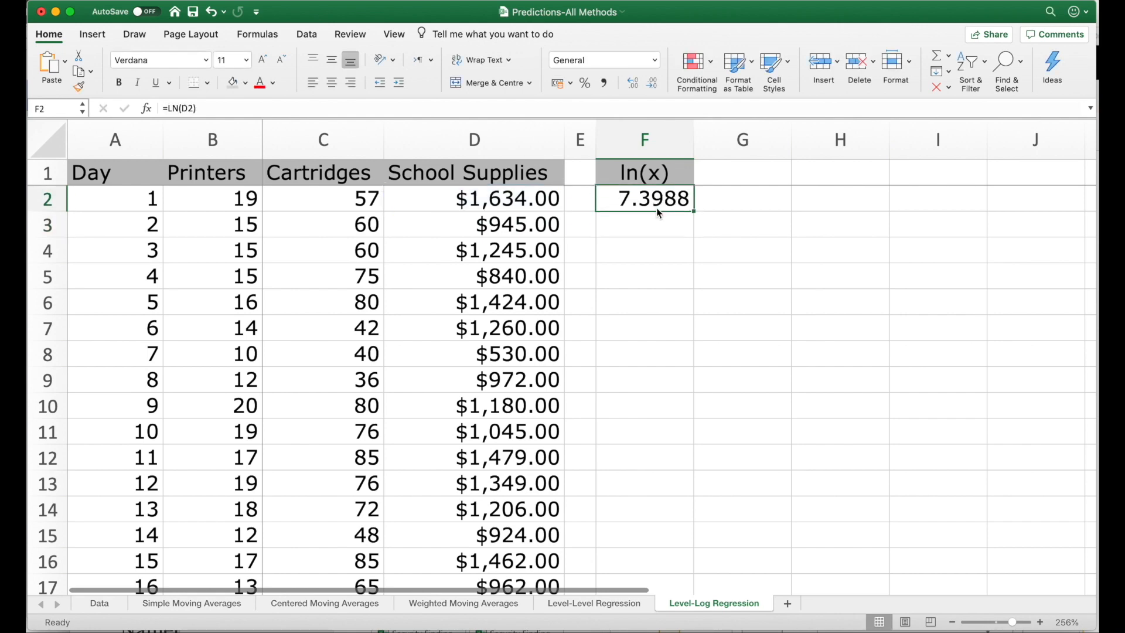
{"action": "key", "text": "super+c"}
{"action": "key", "text": "Left"}
{"action": "key", "text": "Left"}
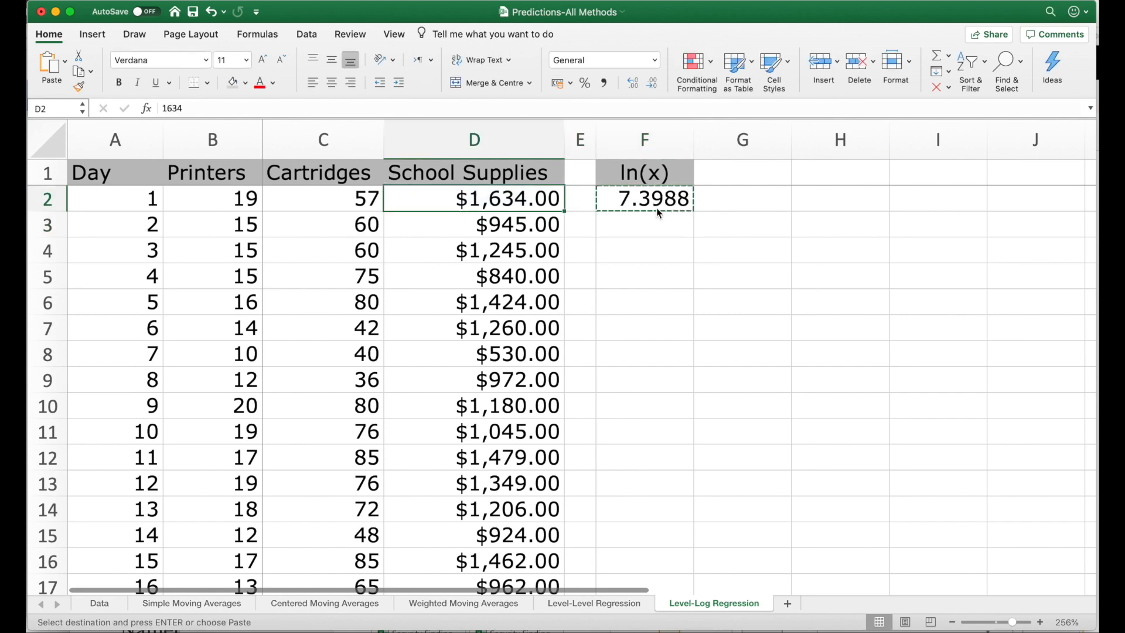
Fill the LN formula from F2 down the ln(x) column through row 76, then return to cell F2
{"action": "key", "text": "super+Down"}
{"action": "key", "text": "Right"}
{"action": "key", "text": "Right"}
{"action": "key", "text": "shift+super+Up"}
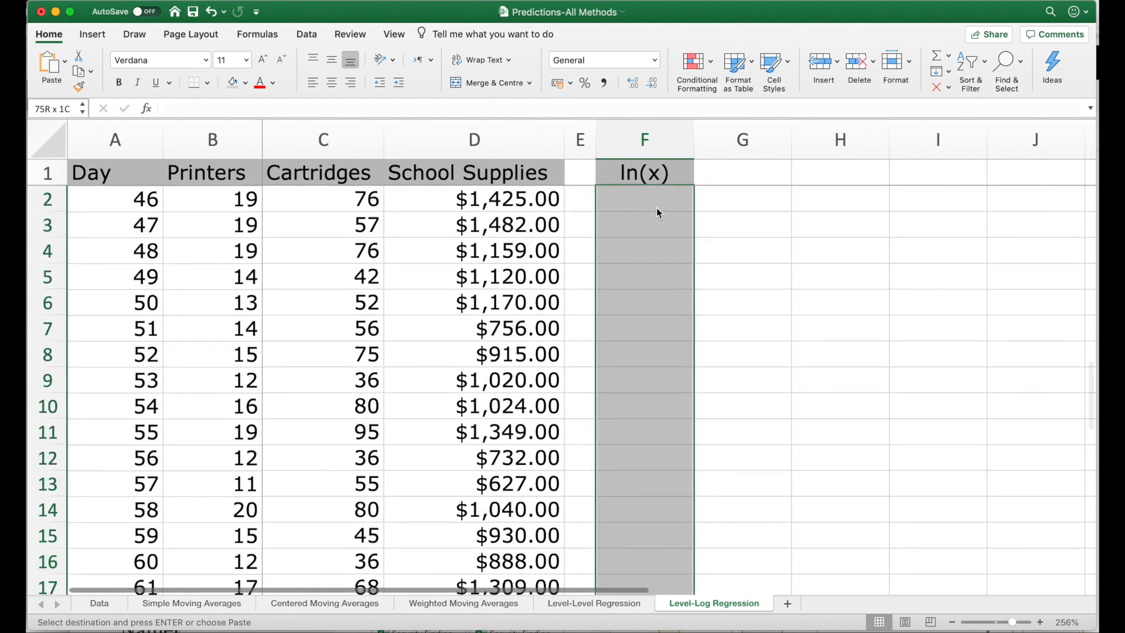
{"action": "key", "text": "Return"}
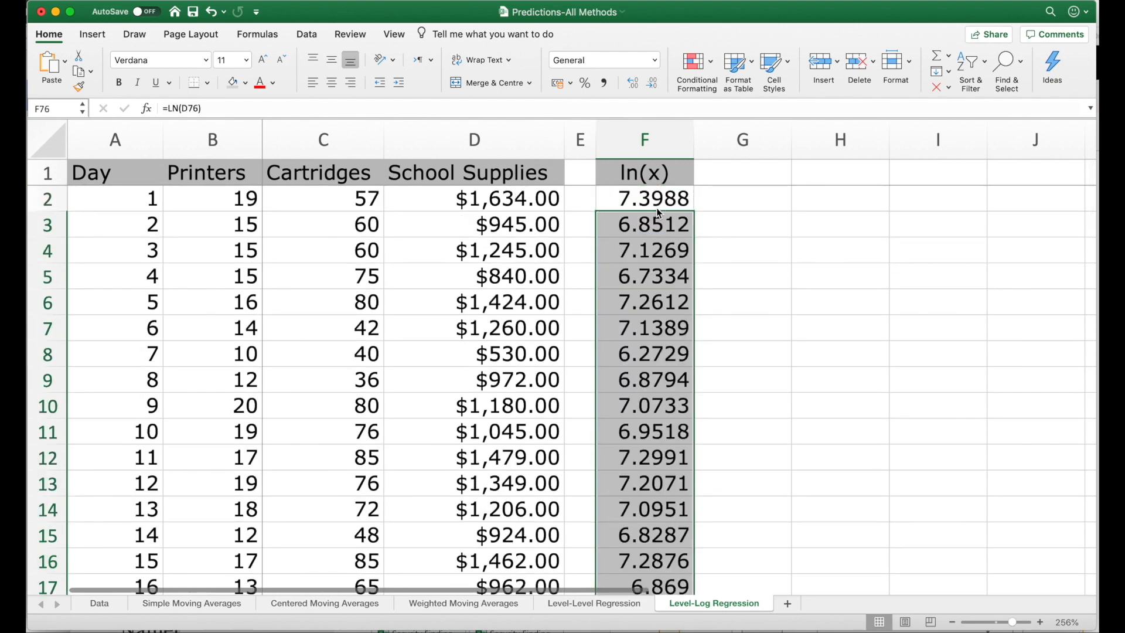
{"action": "key", "text": "Up"}
{"action": "key", "text": "Up"}
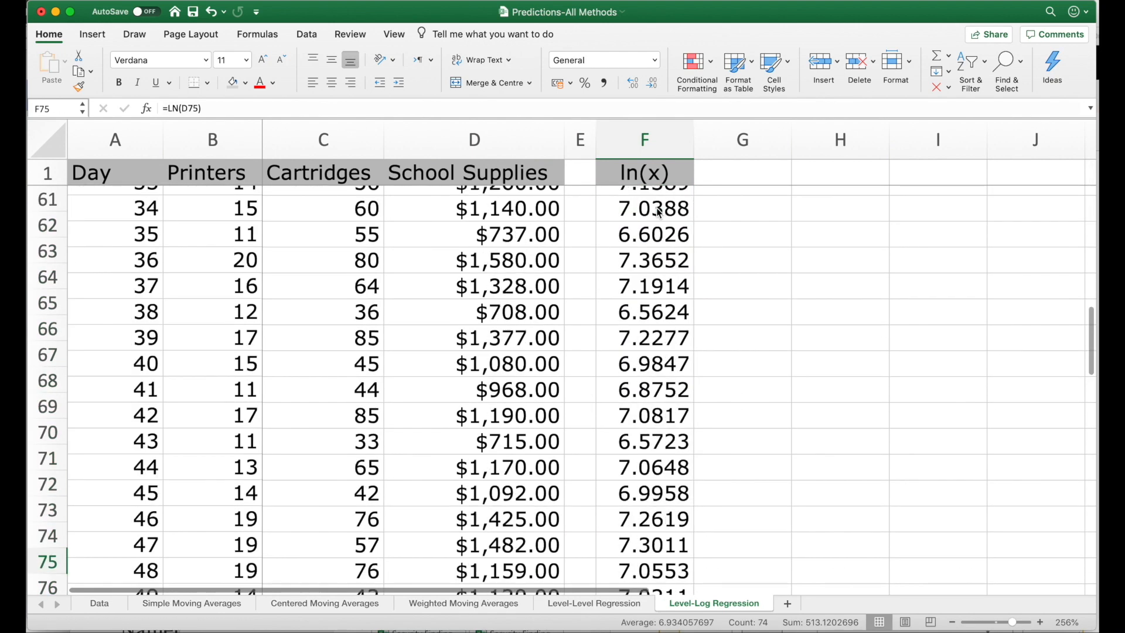
{"action": "key", "text": "super+Up"}
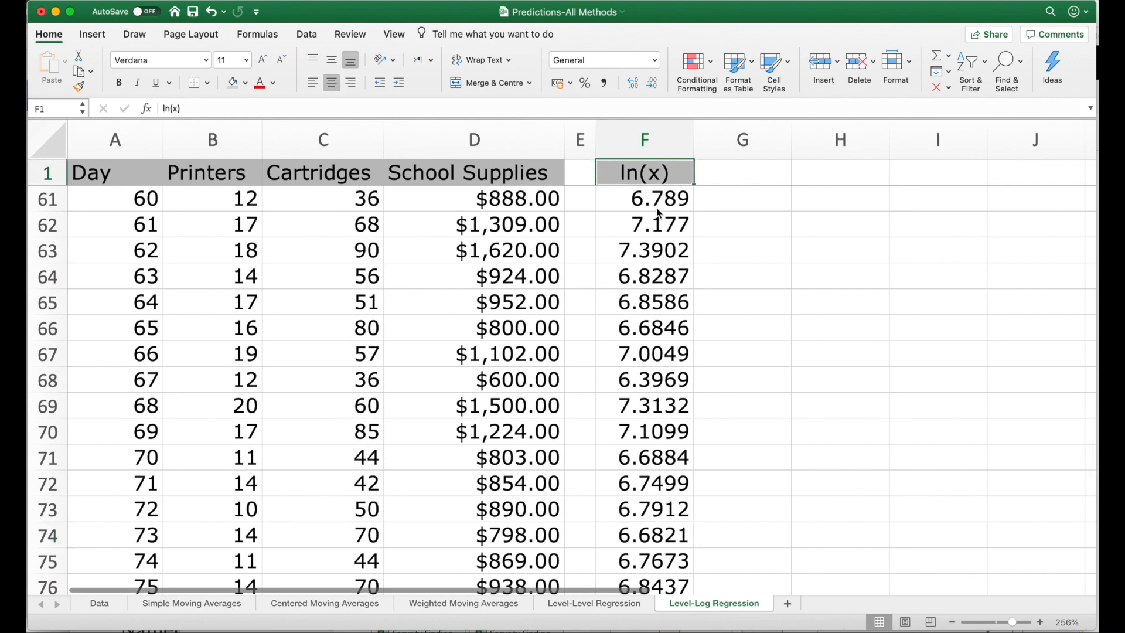
{"action": "key", "text": "Down"}
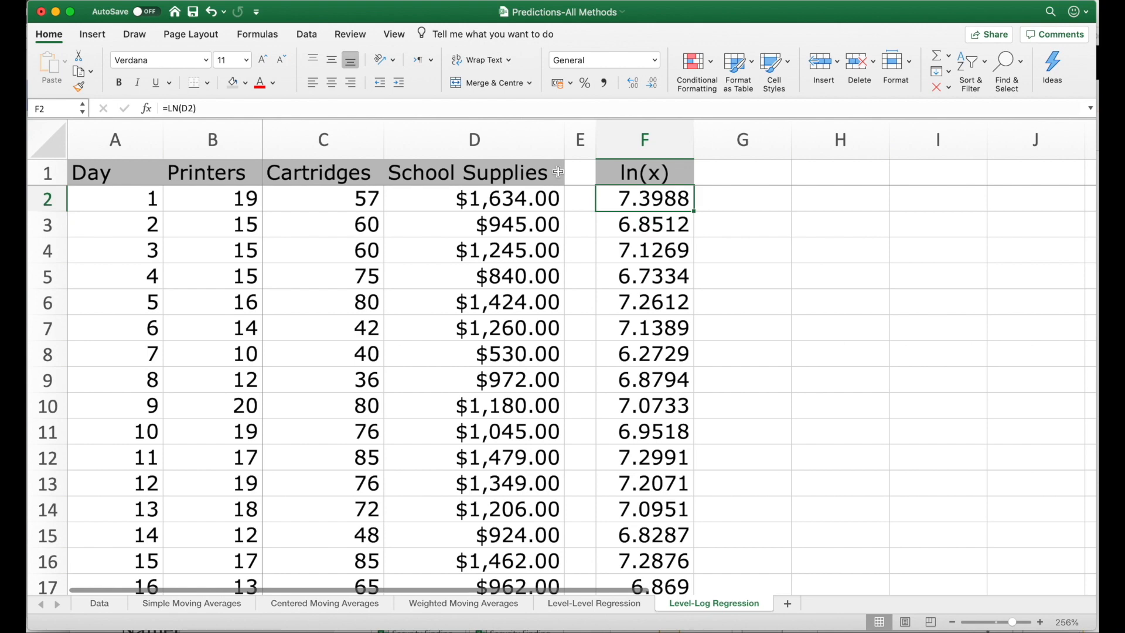
Set up a Regression analysis with $B$1:$B$76 as the Y range and the ln(x) column $F$1:$F$76 as the X range
{"action": "left_click", "coordinate": [308, 35]}
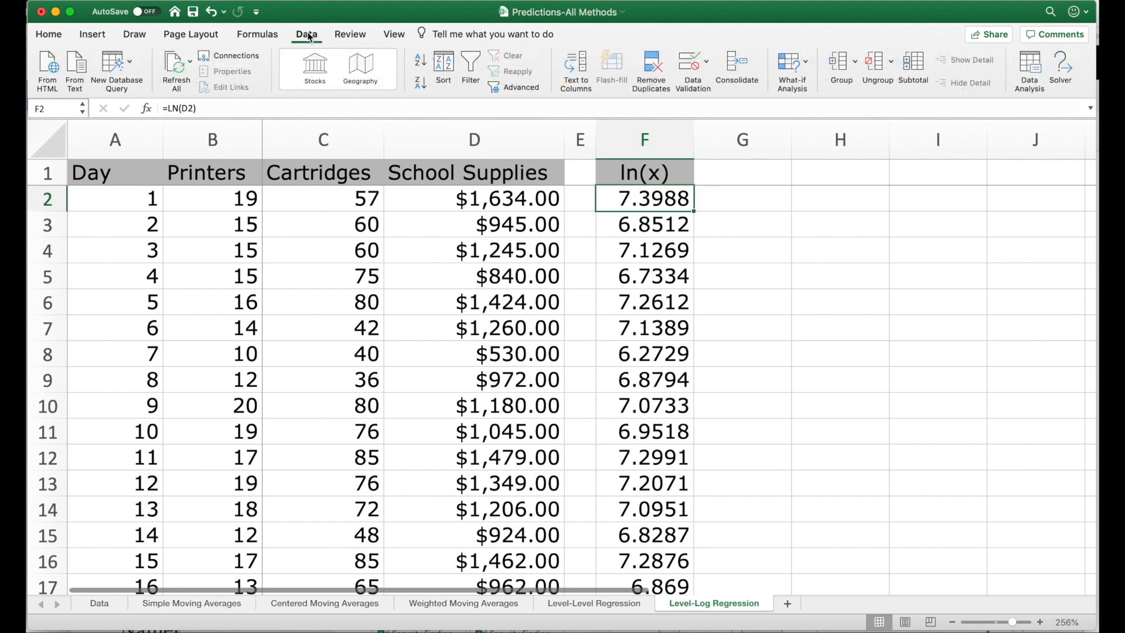
{"action": "left_click", "coordinate": [1029, 67]}
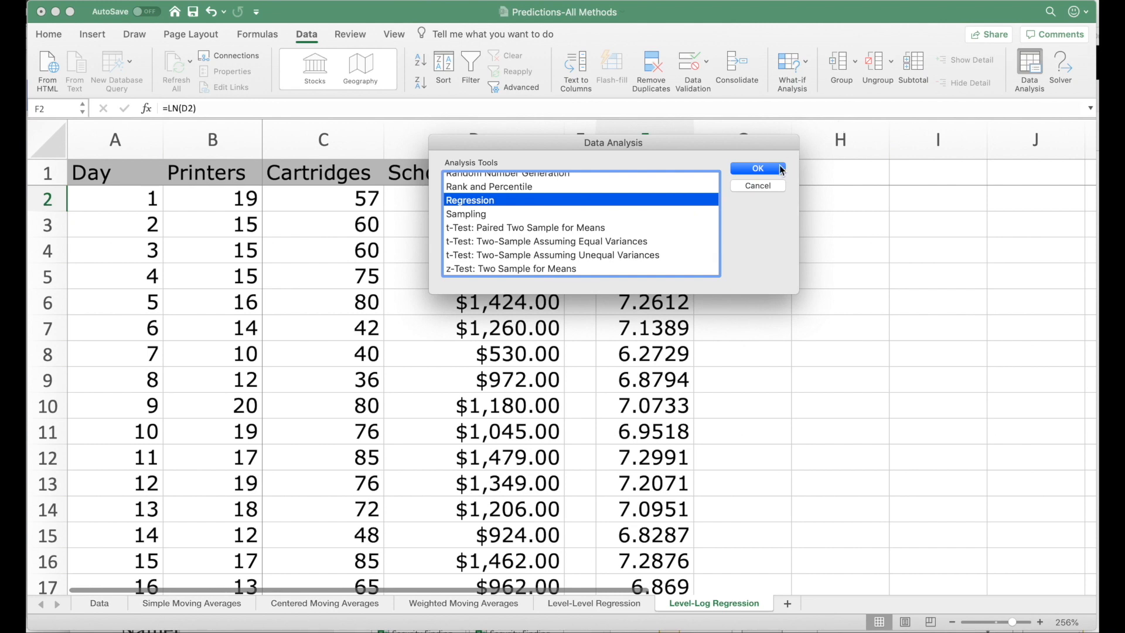
{"action": "left_click", "coordinate": [780, 169]}
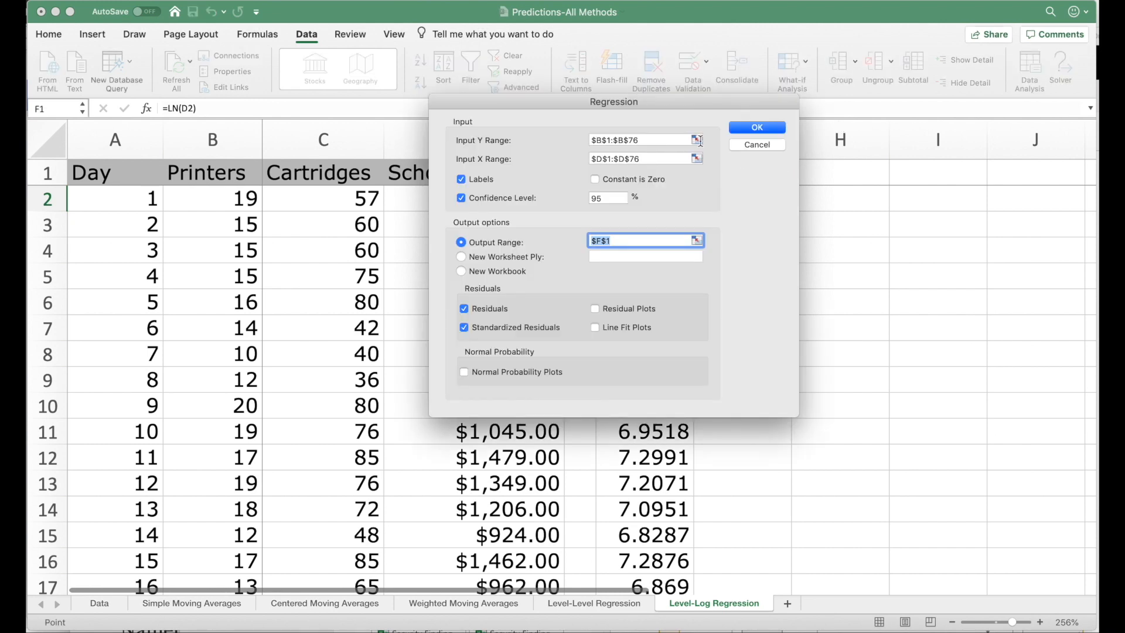
{"action": "left_click", "coordinate": [697, 140]}
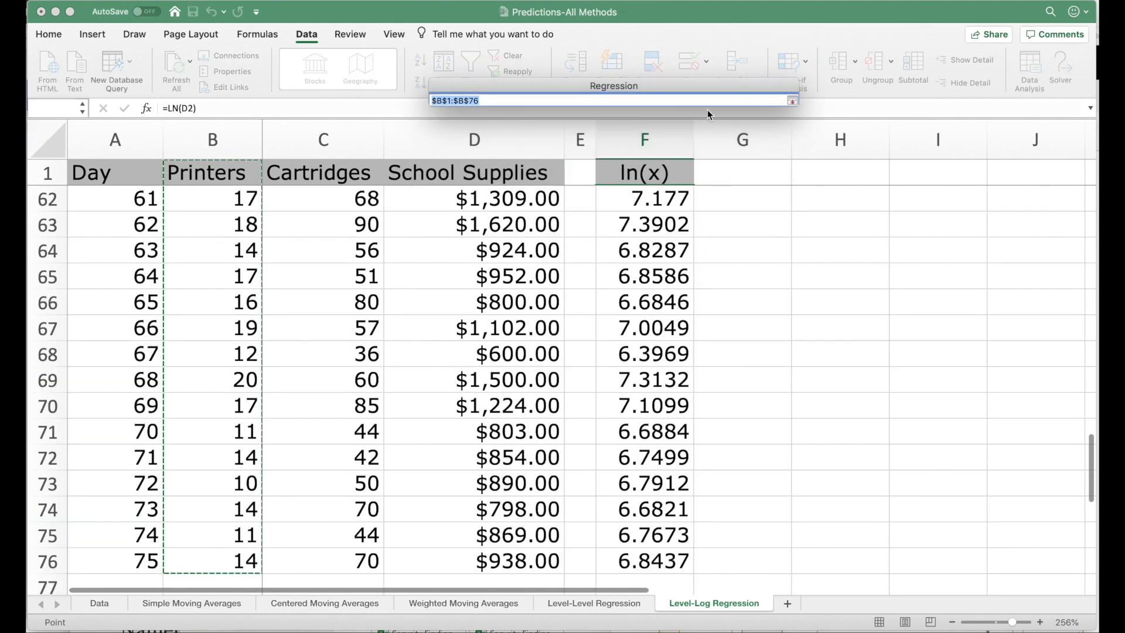
{"action": "left_click", "coordinate": [792, 100]}
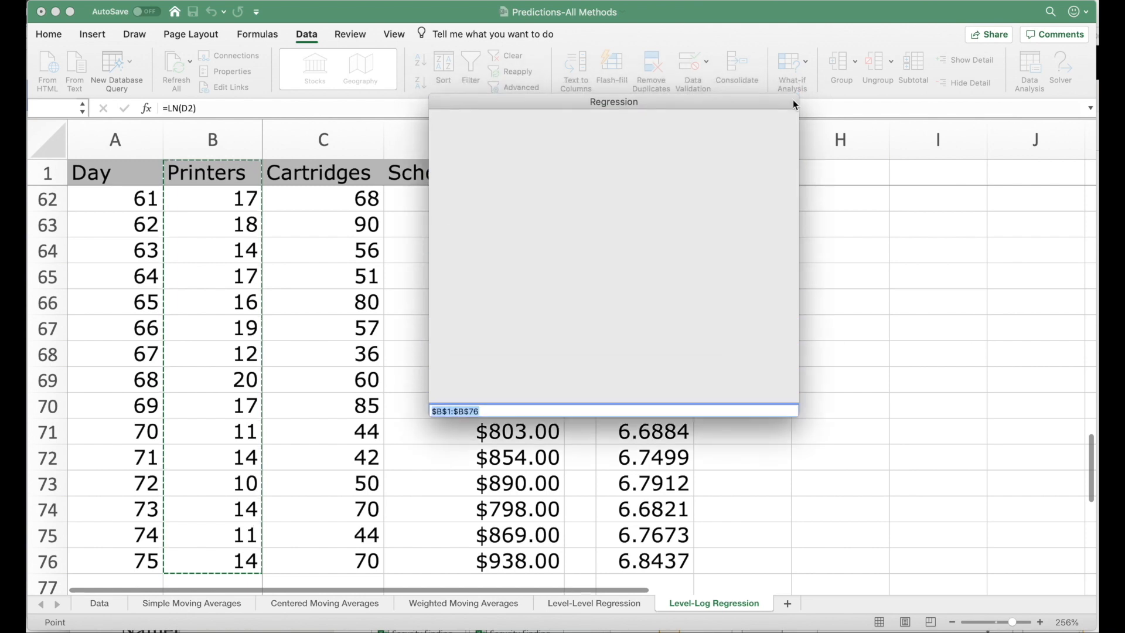
{"action": "left_click", "coordinate": [703, 156]}
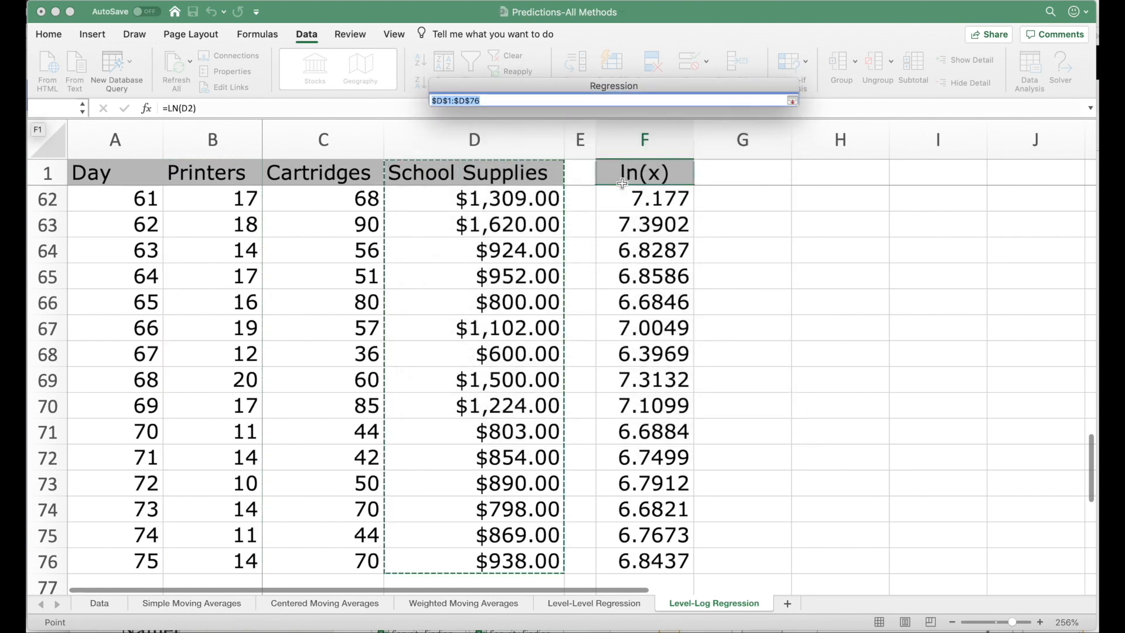
{"action": "left_click", "coordinate": [637, 173]}
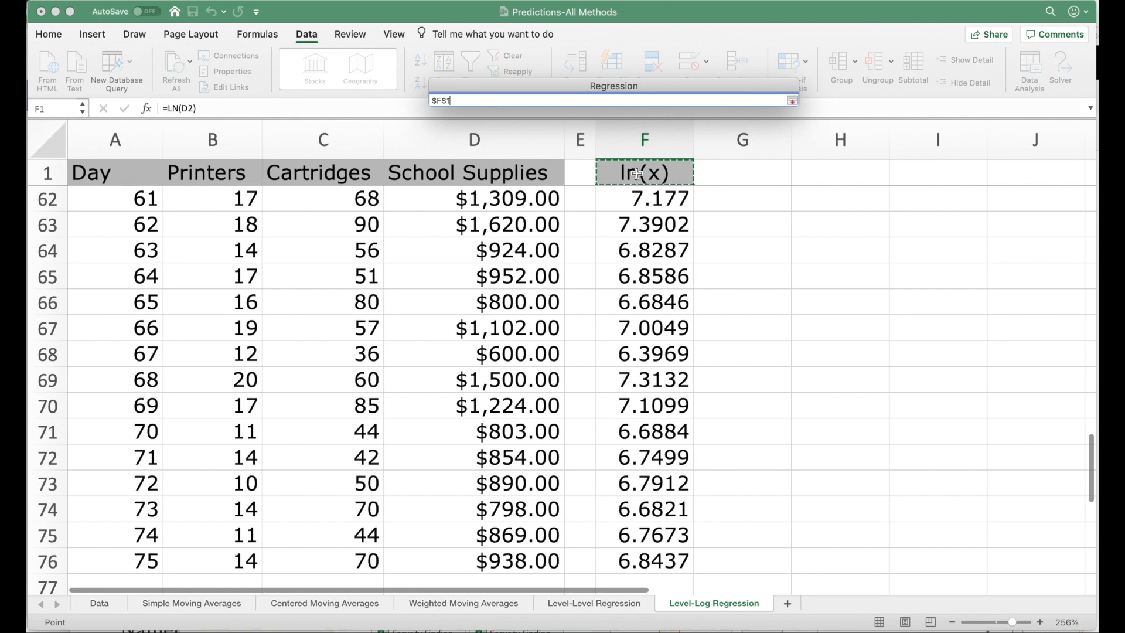
{"action": "key", "text": "super+shift+Down"}
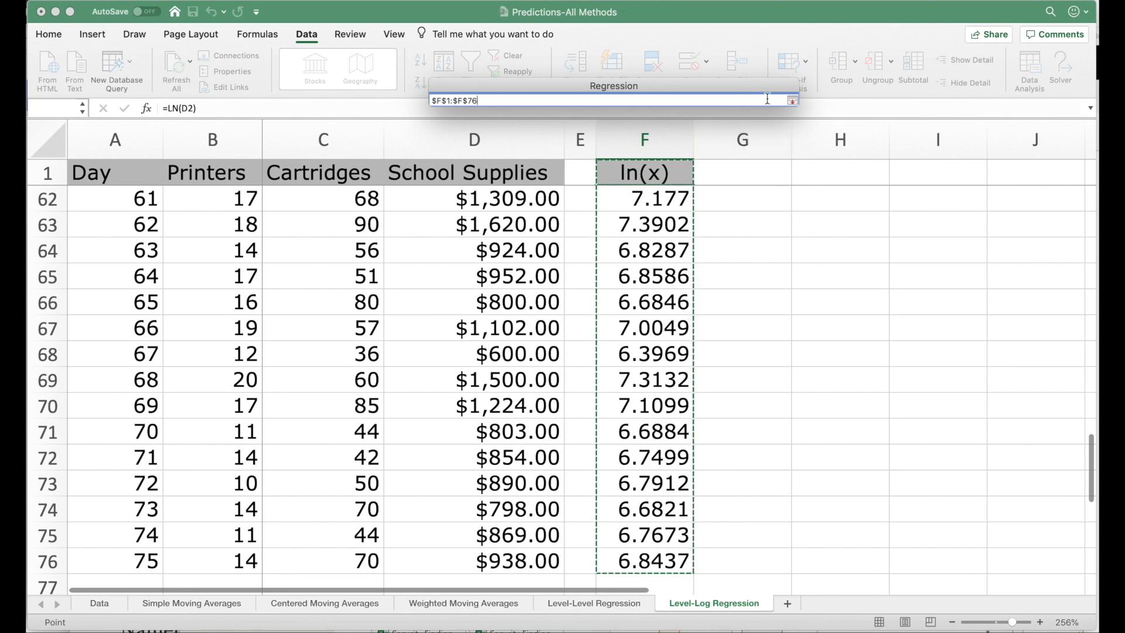
{"action": "left_click", "coordinate": [792, 101]}
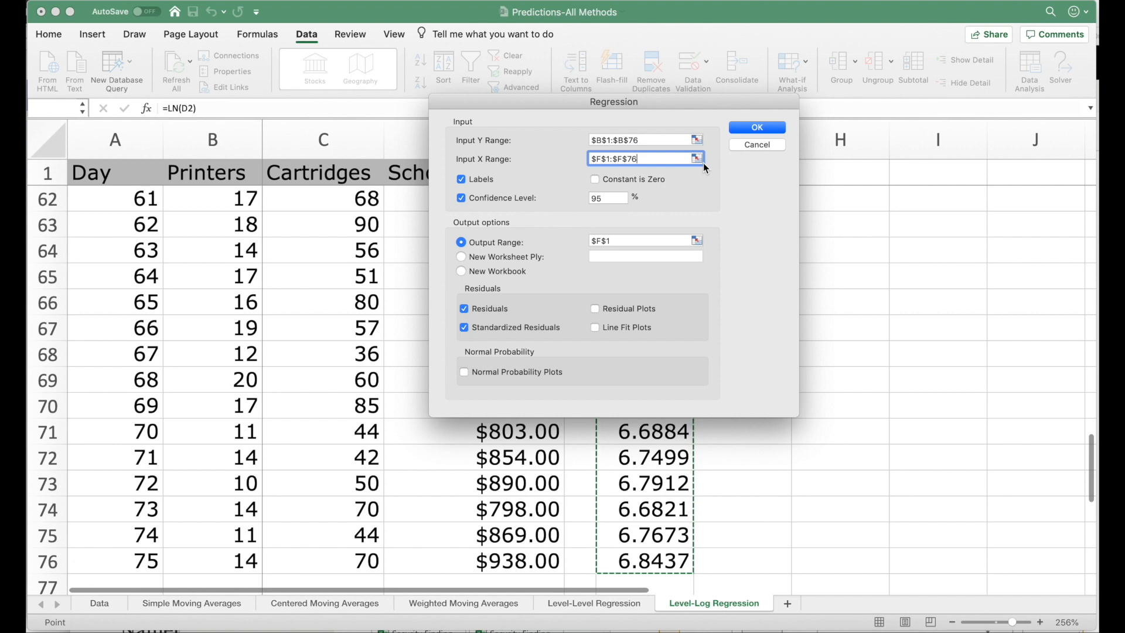
Set the regression's output range to $H$1 and run the analysis
{"action": "left_click", "coordinate": [697, 240]}
{"action": "left_click", "coordinate": [829, 174]}
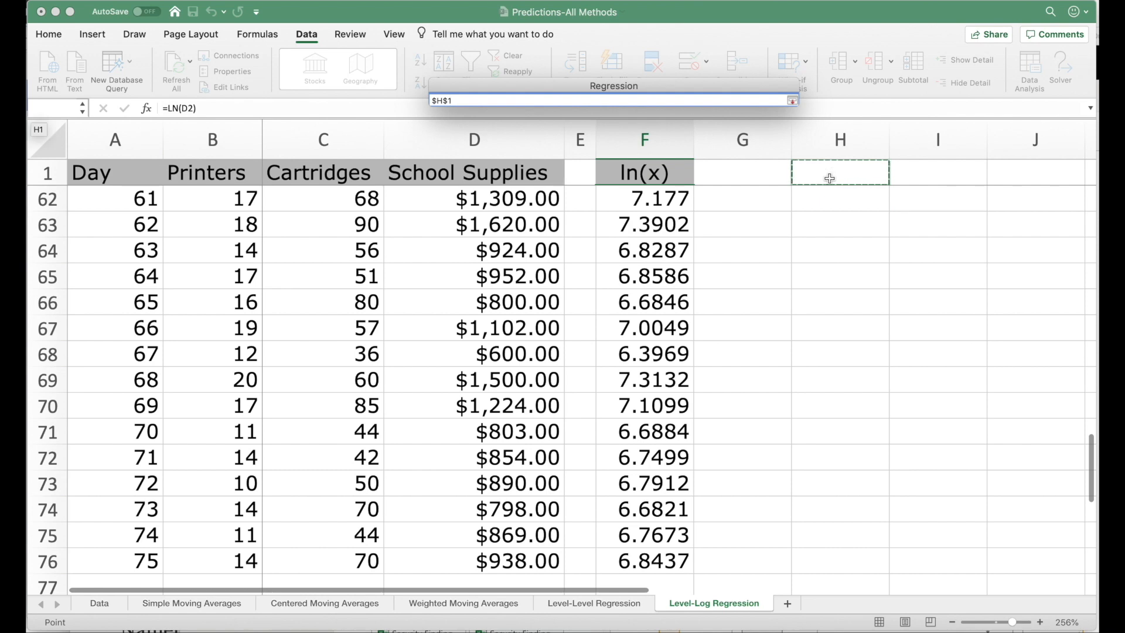
{"action": "left_click", "coordinate": [792, 101]}
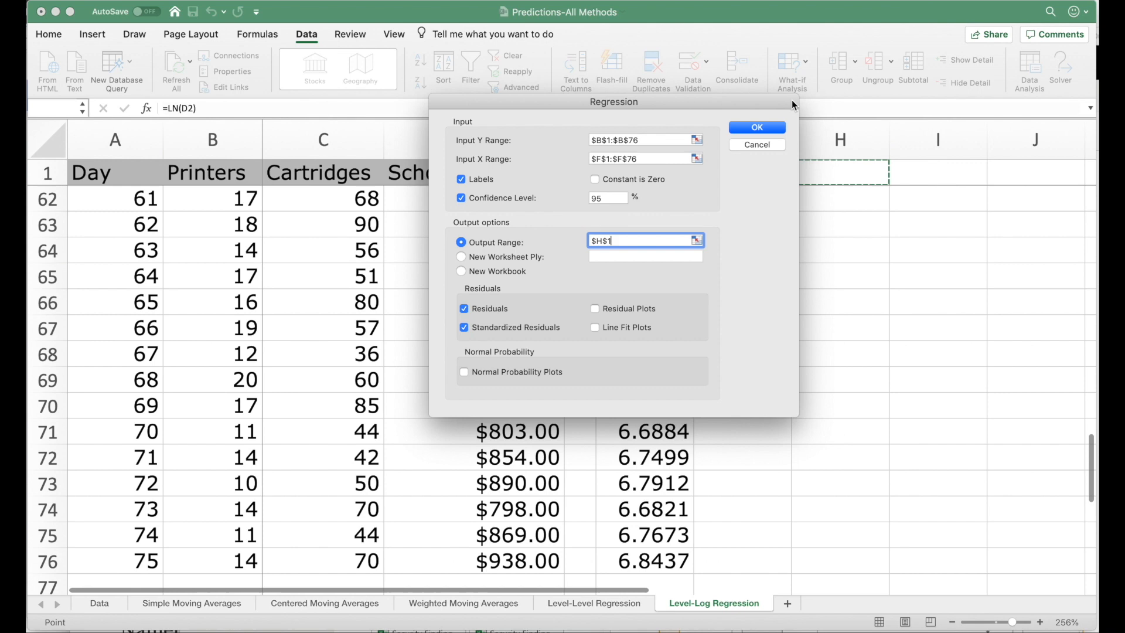
{"action": "left_click", "coordinate": [762, 127]}
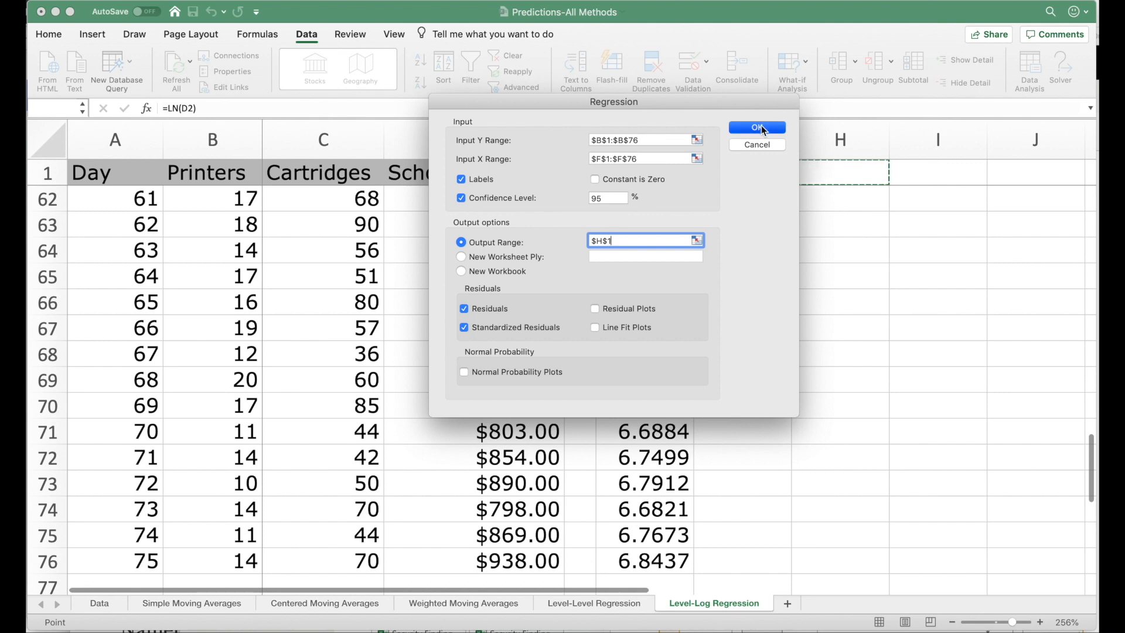
Recolour the blue pen red, circle the R Square value and the residual SS value in the regression output, and turn drawing off
{"action": "scroll", "coordinate": [883, 211], "scroll_direction": "up", "scroll_amount": 15}
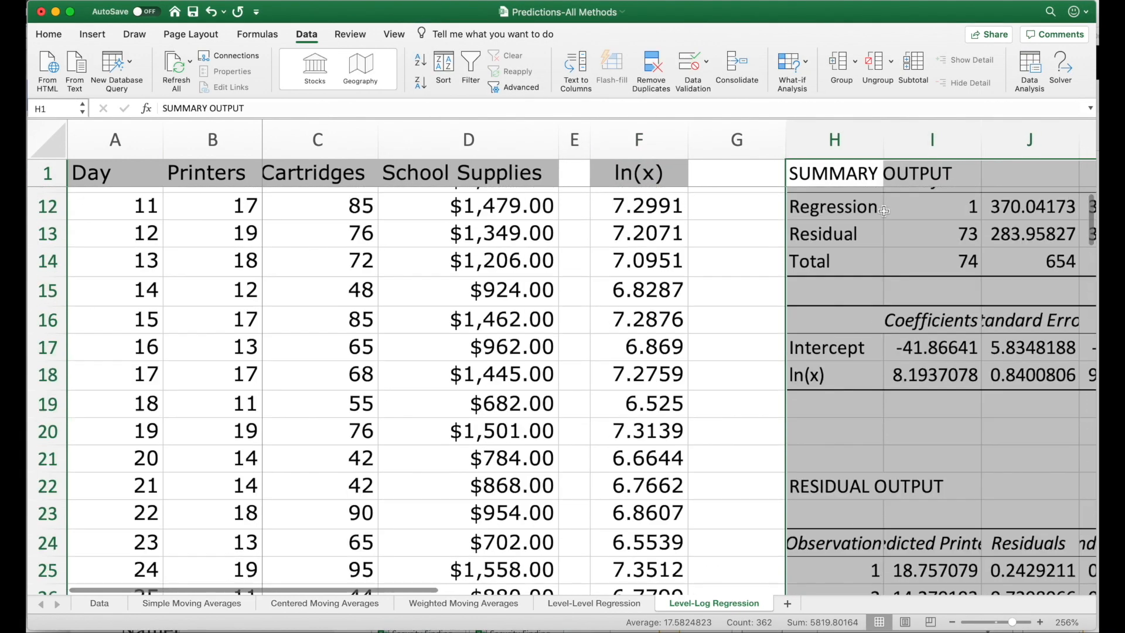
{"action": "scroll", "coordinate": [883, 234], "scroll_direction": "right", "scroll_amount": 2}
{"action": "left_click", "coordinate": [893, 257]}
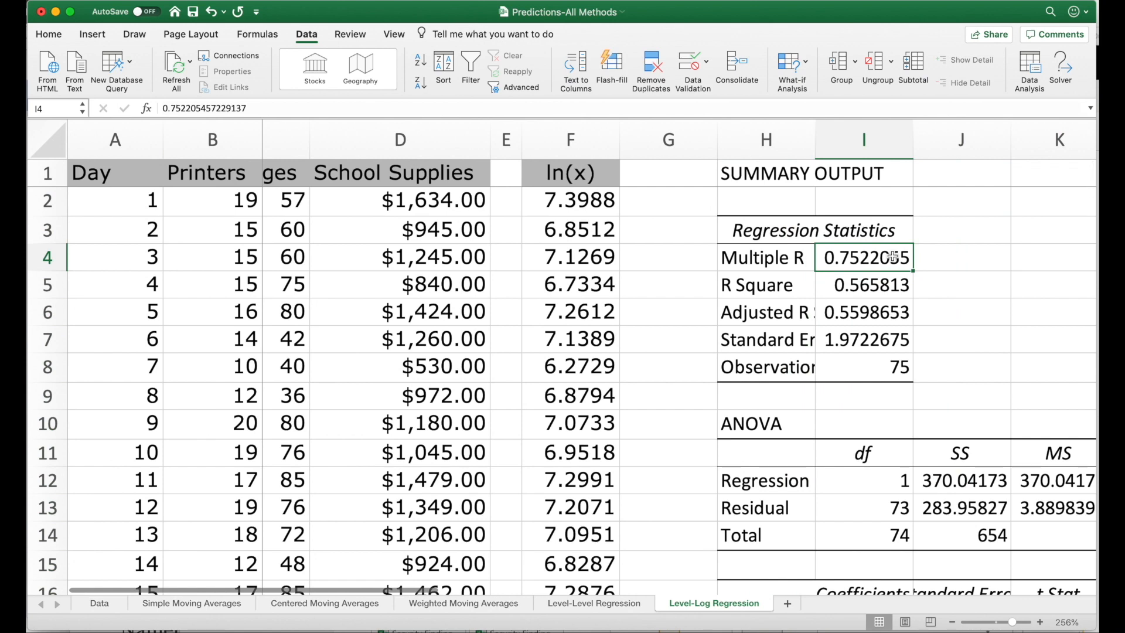
{"action": "scroll", "coordinate": [892, 256], "scroll_direction": "right", "scroll_amount": 2}
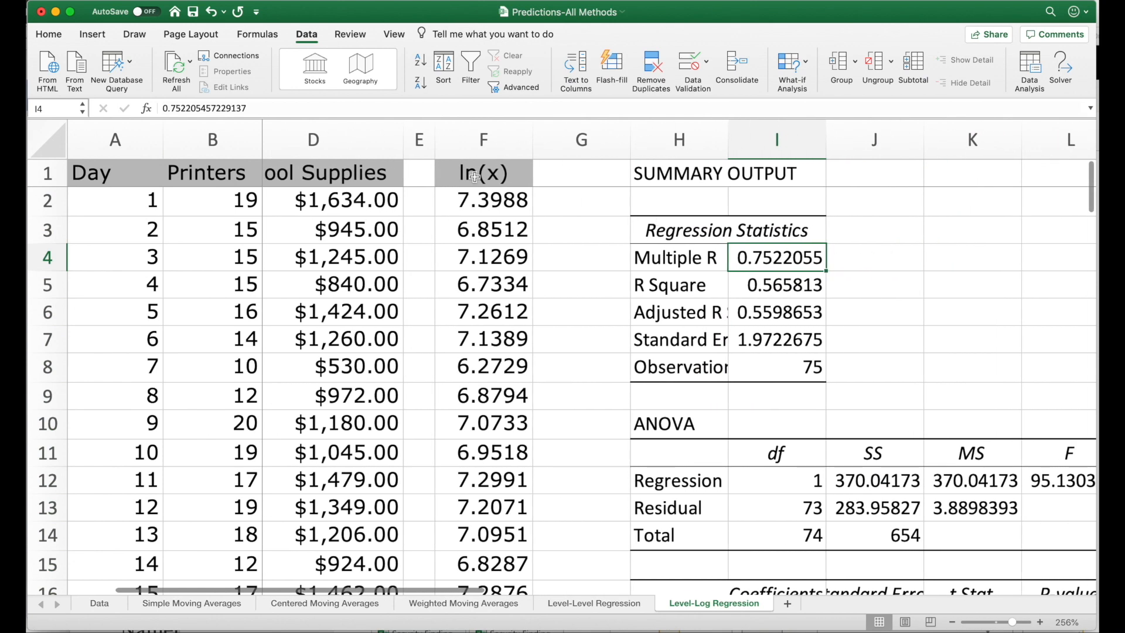
{"action": "left_click", "coordinate": [142, 37]}
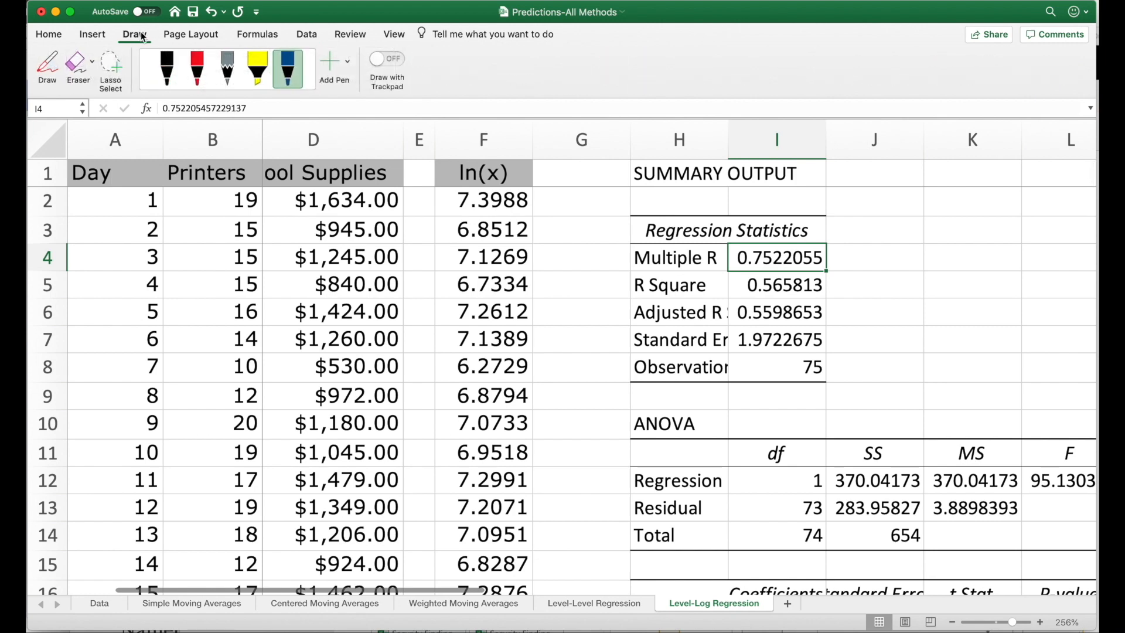
{"action": "left_click", "coordinate": [288, 70]}
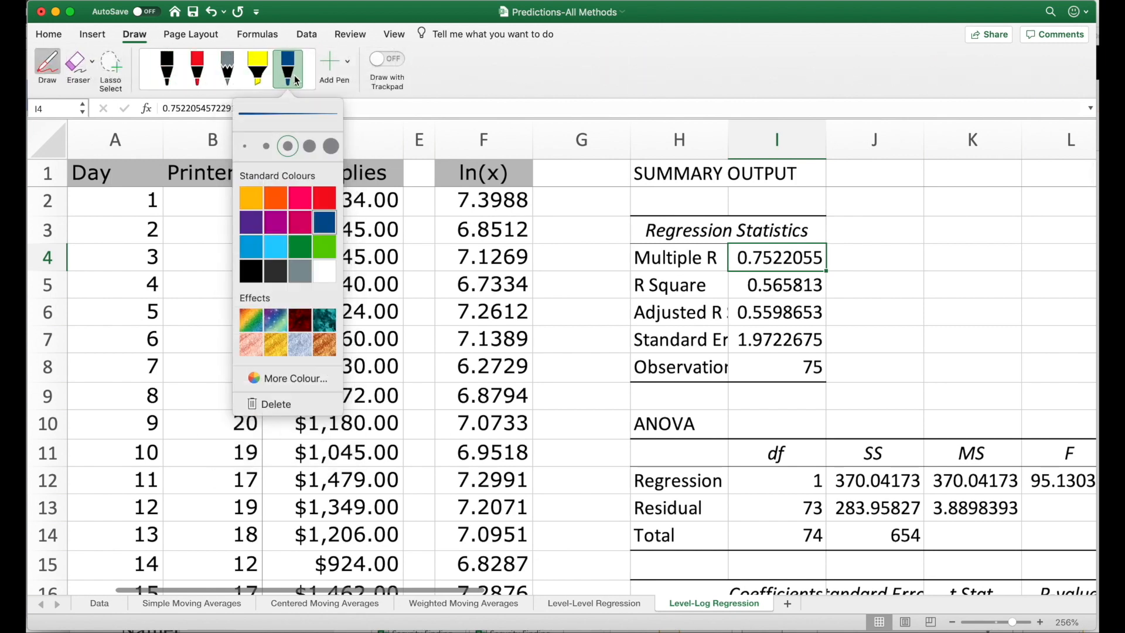
{"action": "left_click", "coordinate": [327, 207]}
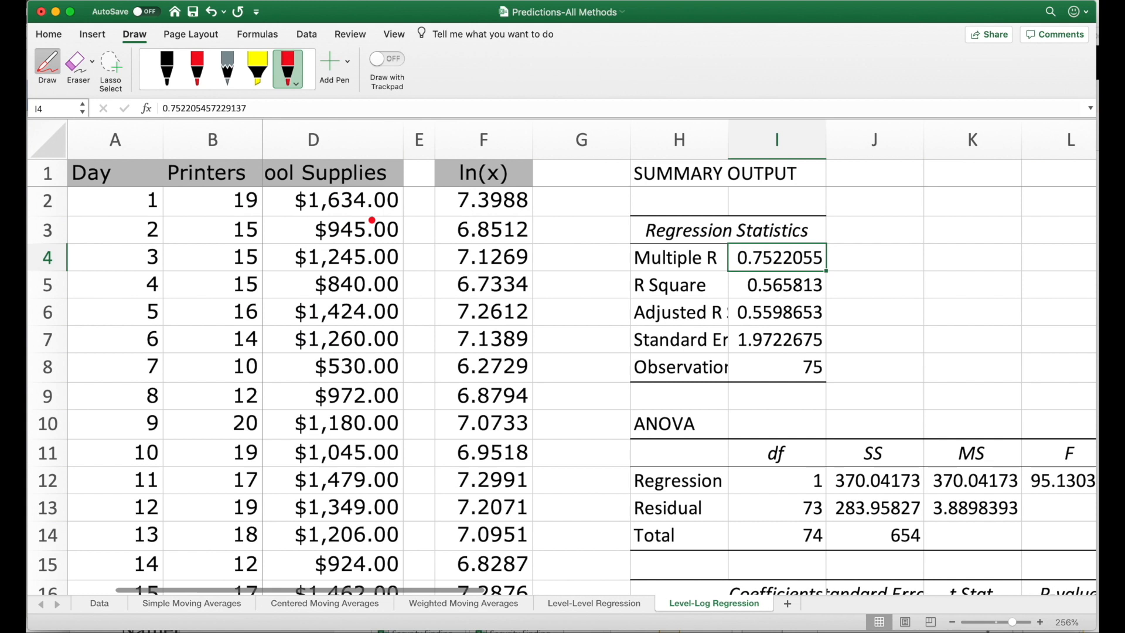
{"action": "mouse_move", "coordinate": [837, 268]}
{"action": "left_mouse_down"}
{"action": "mouse_move", "coordinate": [732, 269]}
{"action": "mouse_move", "coordinate": [748, 303]}
{"action": "mouse_move", "coordinate": [792, 308]}
{"action": "mouse_move", "coordinate": [823, 311]}
{"action": "mouse_move", "coordinate": [843, 280]}
{"action": "left_mouse_up"}
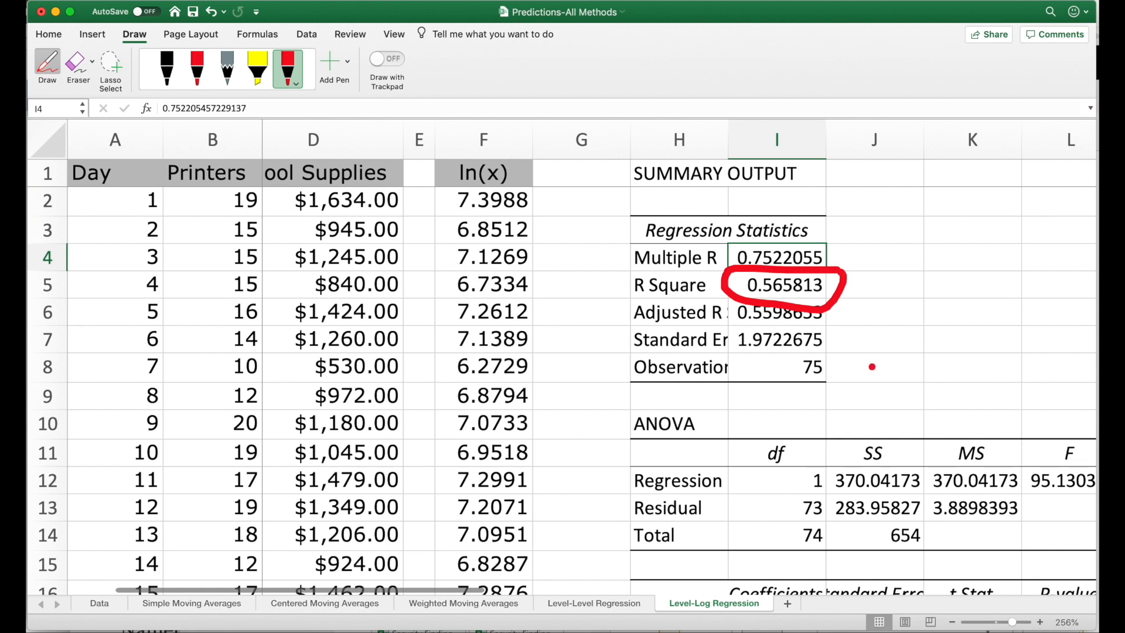
{"action": "mouse_move", "coordinate": [928, 499]}
{"action": "left_mouse_down"}
{"action": "mouse_move", "coordinate": [813, 496]}
{"action": "mouse_move", "coordinate": [879, 517]}
{"action": "mouse_move", "coordinate": [924, 515]}
{"action": "left_mouse_up"}
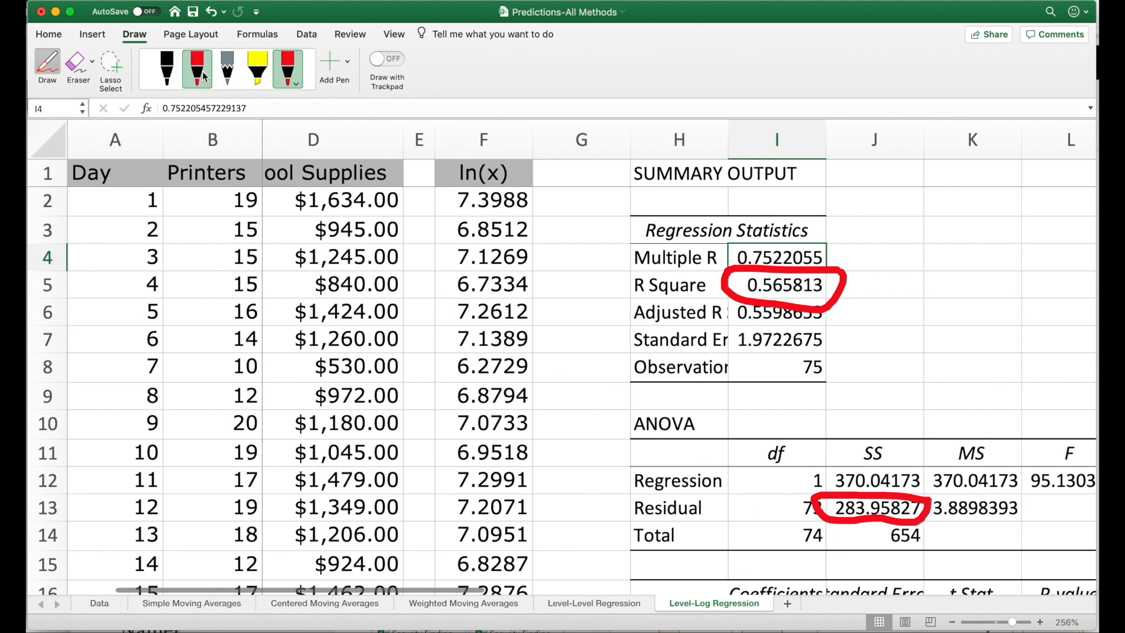
{"action": "left_click", "coordinate": [129, 2]}
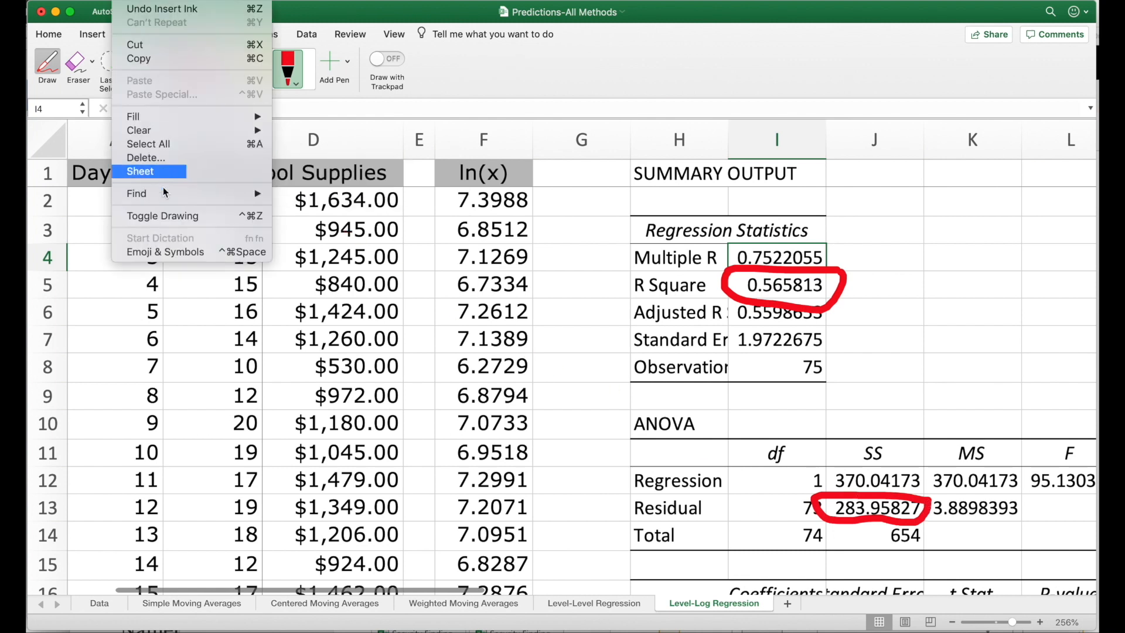
{"action": "left_click", "coordinate": [175, 215]}
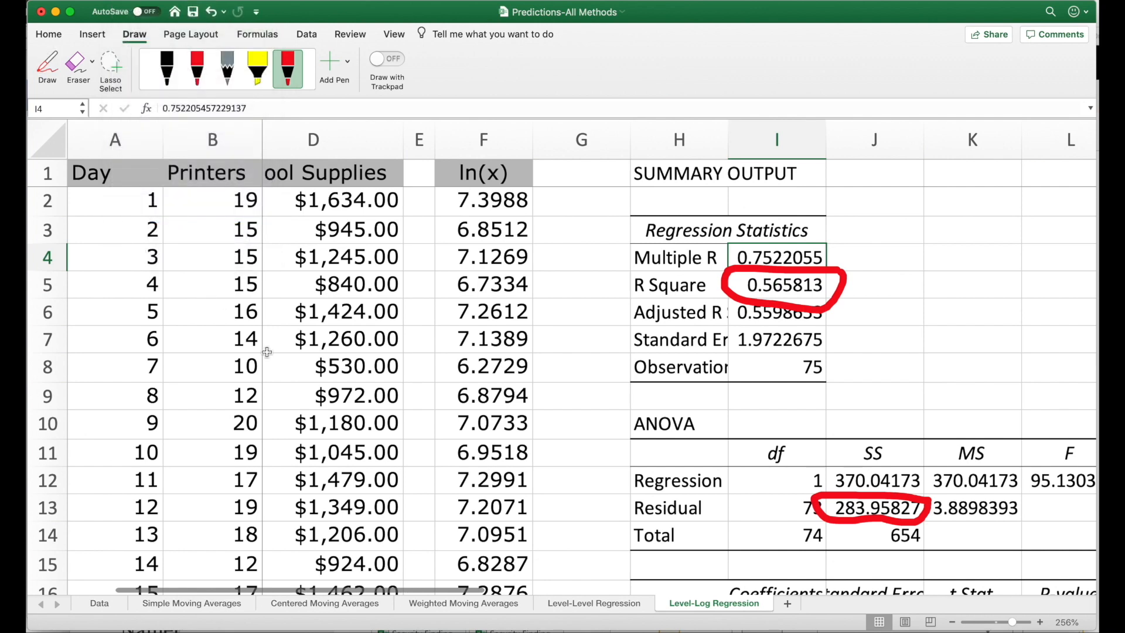
On the Data sheet, link the Level-Log Regression ssresid cell G8 to the residual SS in J13 of the Level-Log Regression sheet
{"action": "left_click", "coordinate": [110, 605]}
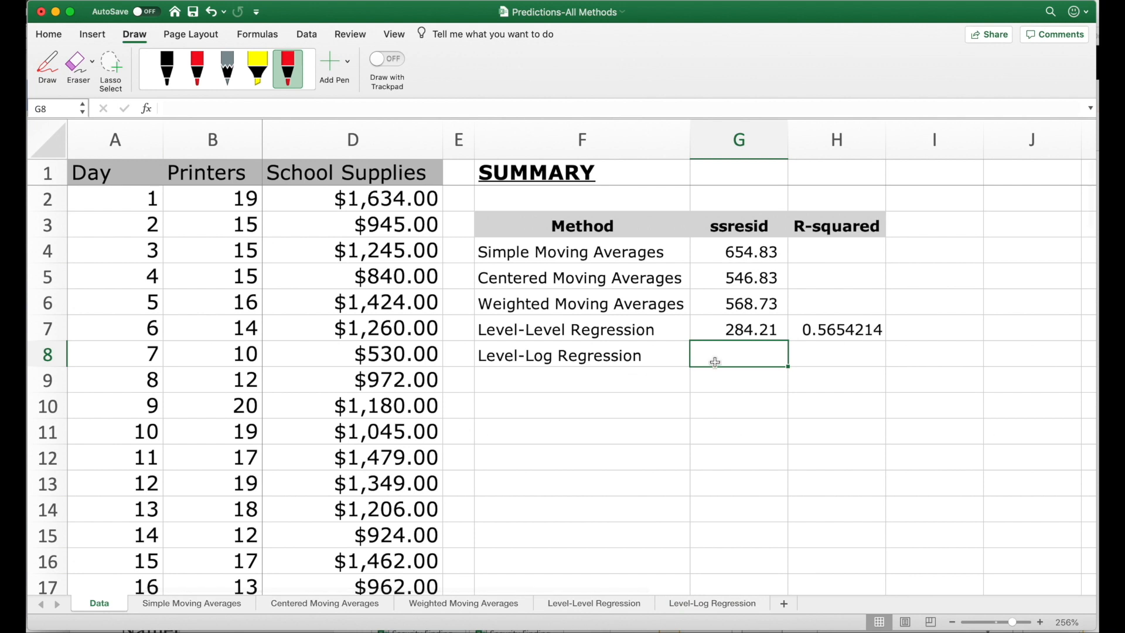
{"action": "type", "text": "="}
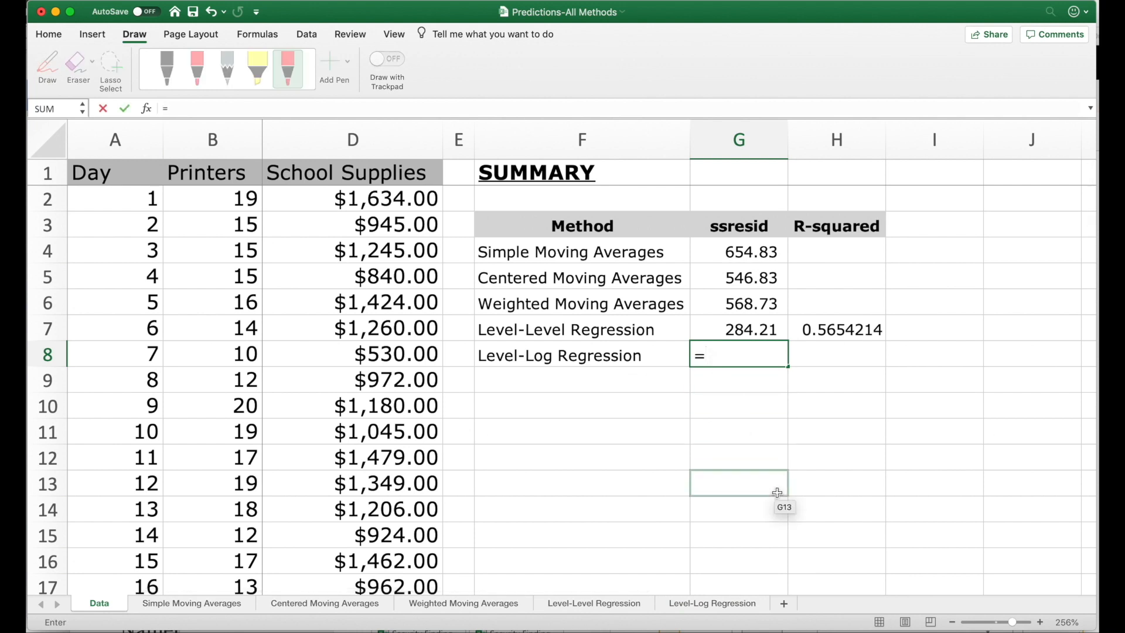
{"action": "left_click", "coordinate": [720, 609]}
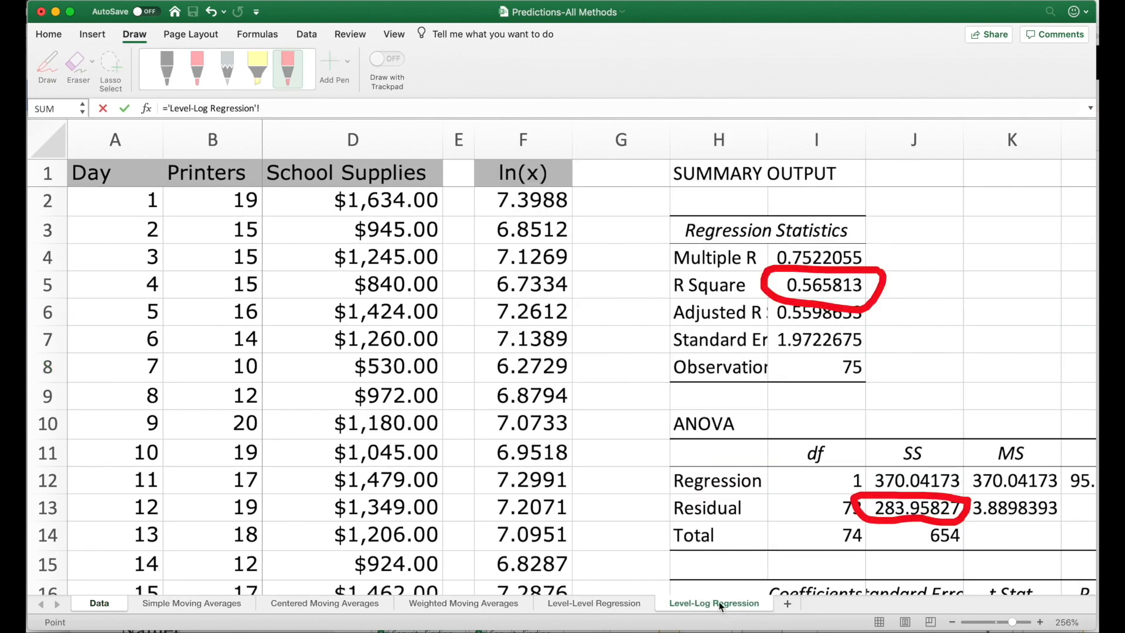
{"action": "left_click", "coordinate": [915, 507]}
{"action": "key", "text": "Return"}
Link the Level-Log Regression R-squared cell H8 to the R Square value with ='Level-Log Regression'!I5
{"action": "key", "text": "Up"}
{"action": "key", "text": "Right"}
{"action": "type", "text": "="}
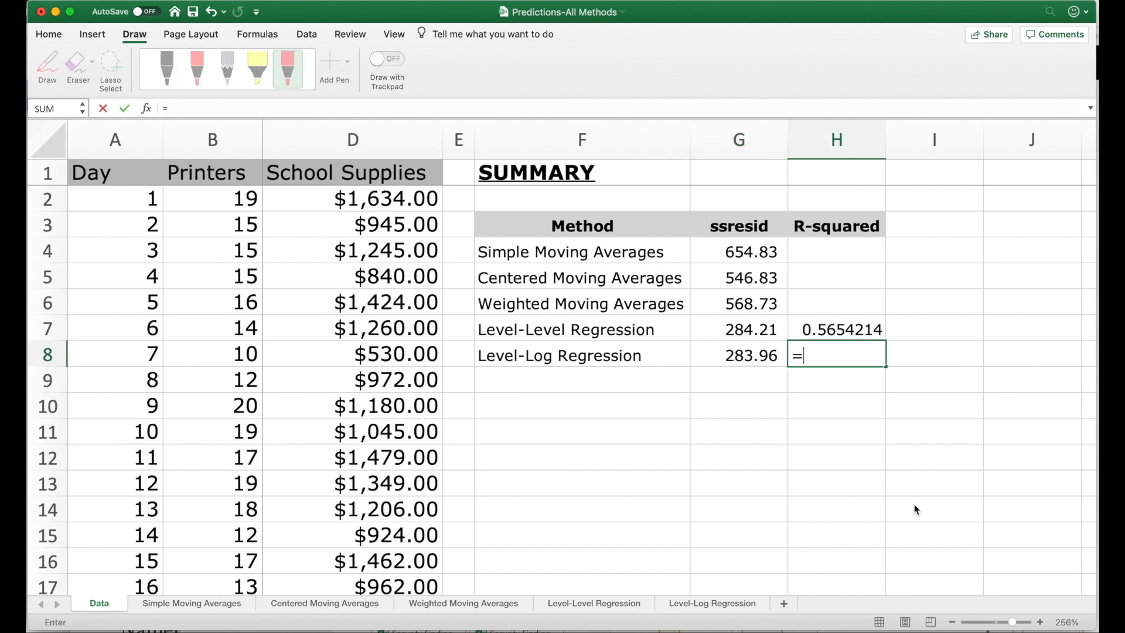
{"action": "left_click", "coordinate": [707, 607]}
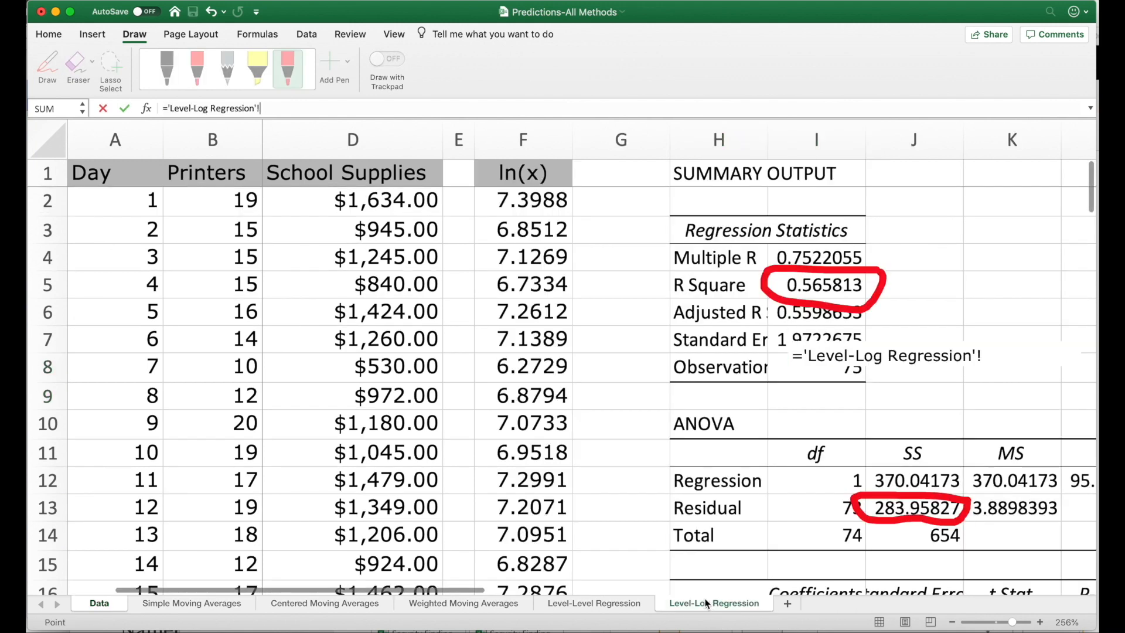
{"action": "left_click", "coordinate": [812, 285]}
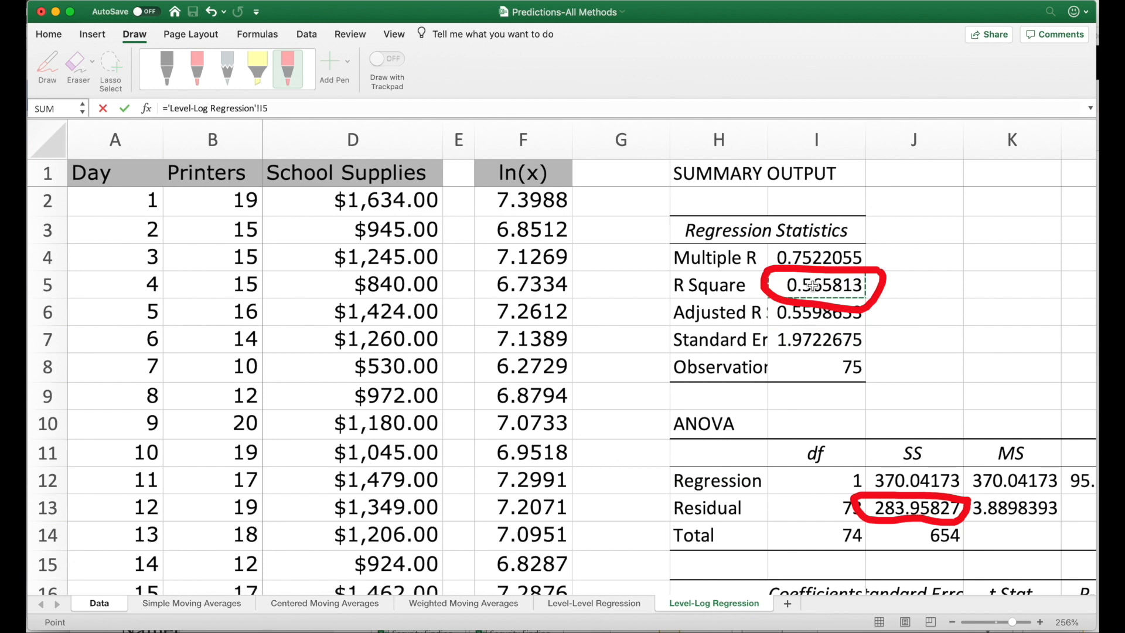
{"action": "key", "text": "Return"}
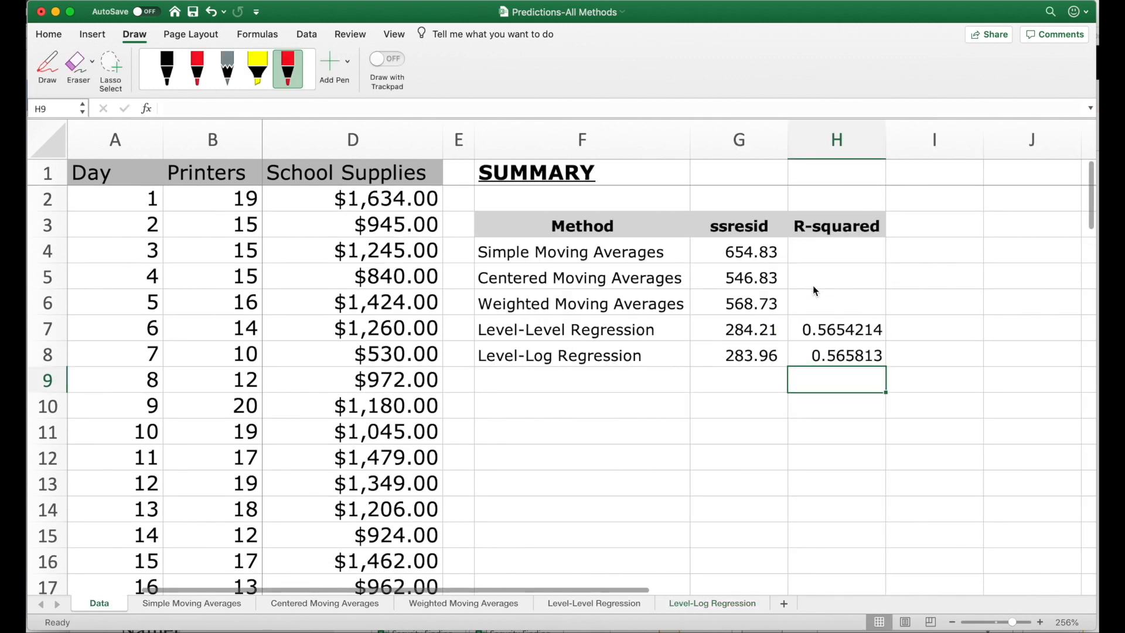
Format the R-squared column H of the summary as percentages with five decimal places
{"action": "left_click", "coordinate": [837, 144]}
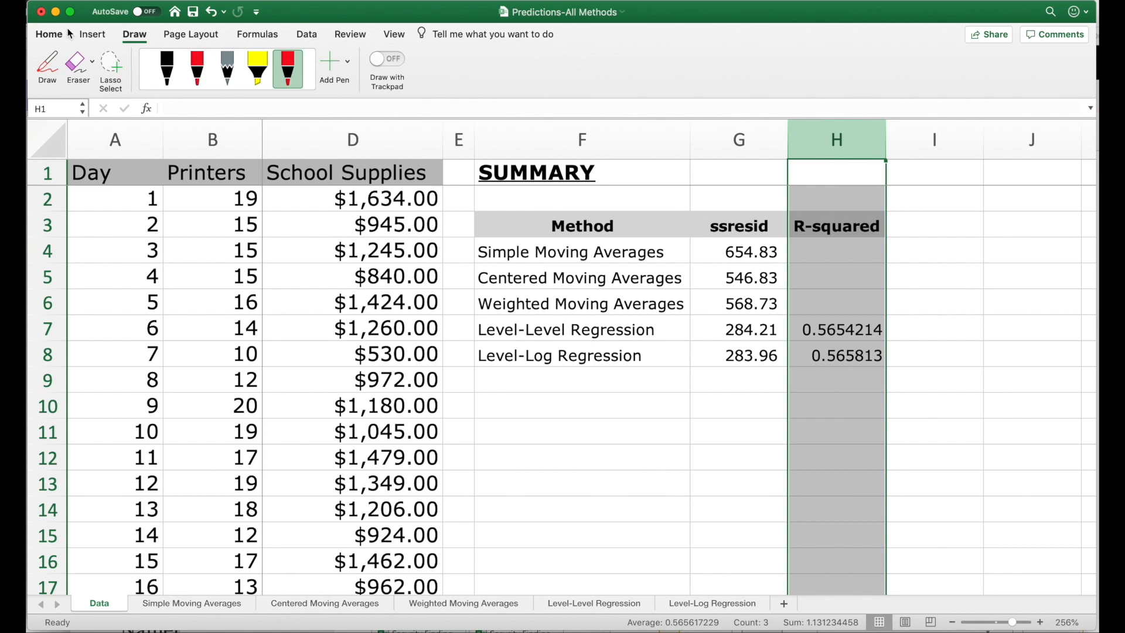
{"action": "left_click", "coordinate": [51, 35]}
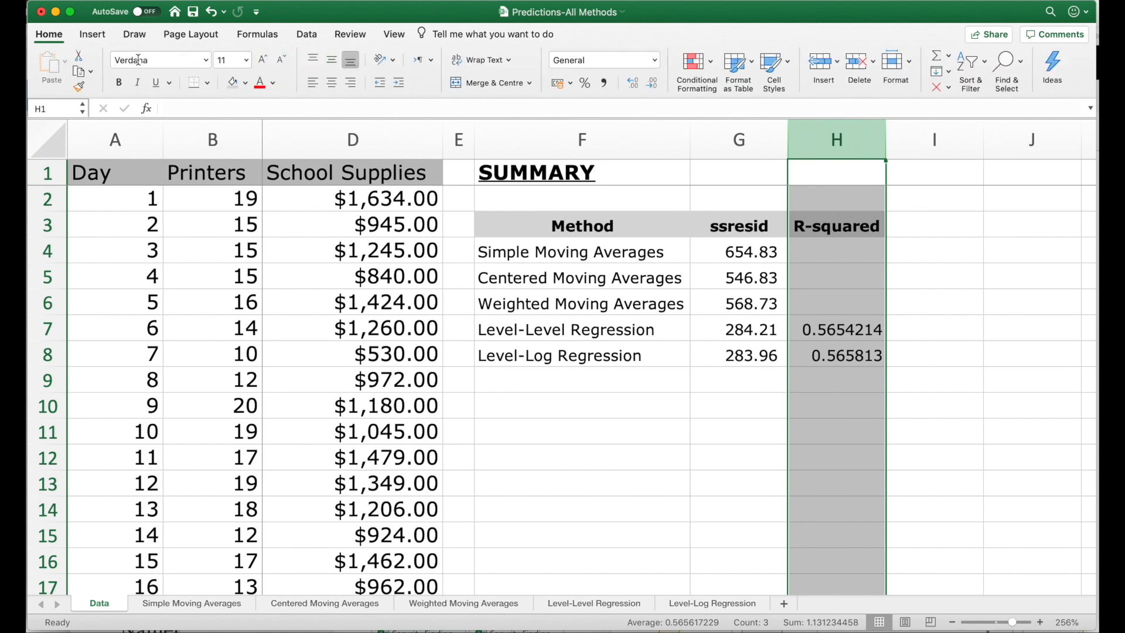
{"action": "left_click", "coordinate": [588, 83]}
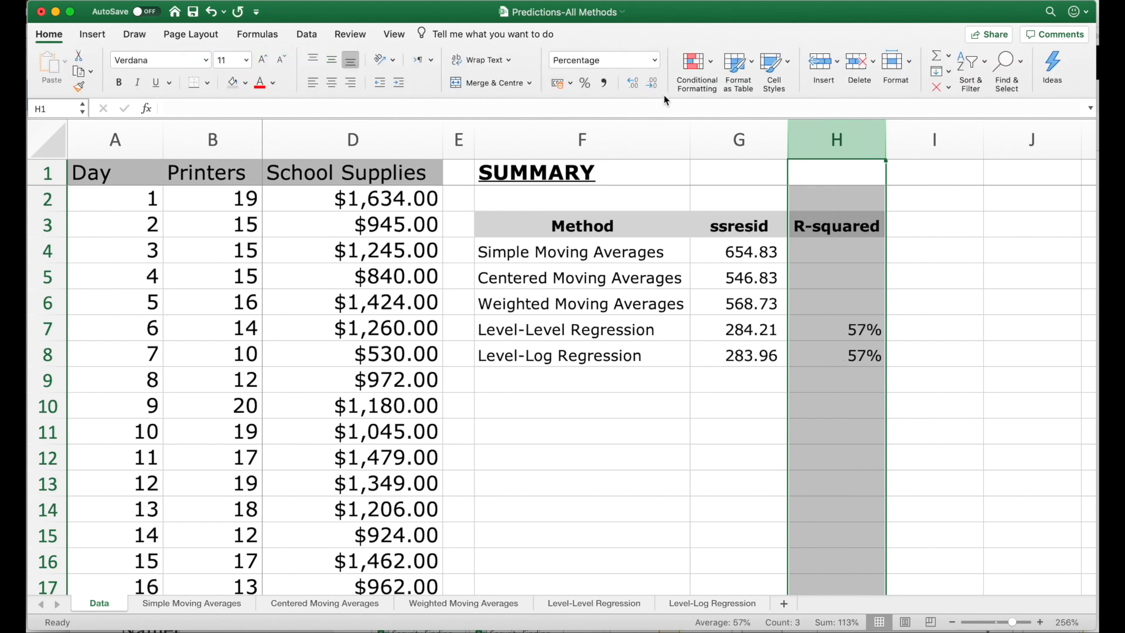
{"action": "left_click", "coordinate": [636, 91]}
{"action": "left_click", "coordinate": [637, 91]}
{"action": "left_click", "coordinate": [637, 91]}
{"action": "left_click", "coordinate": [636, 91]}
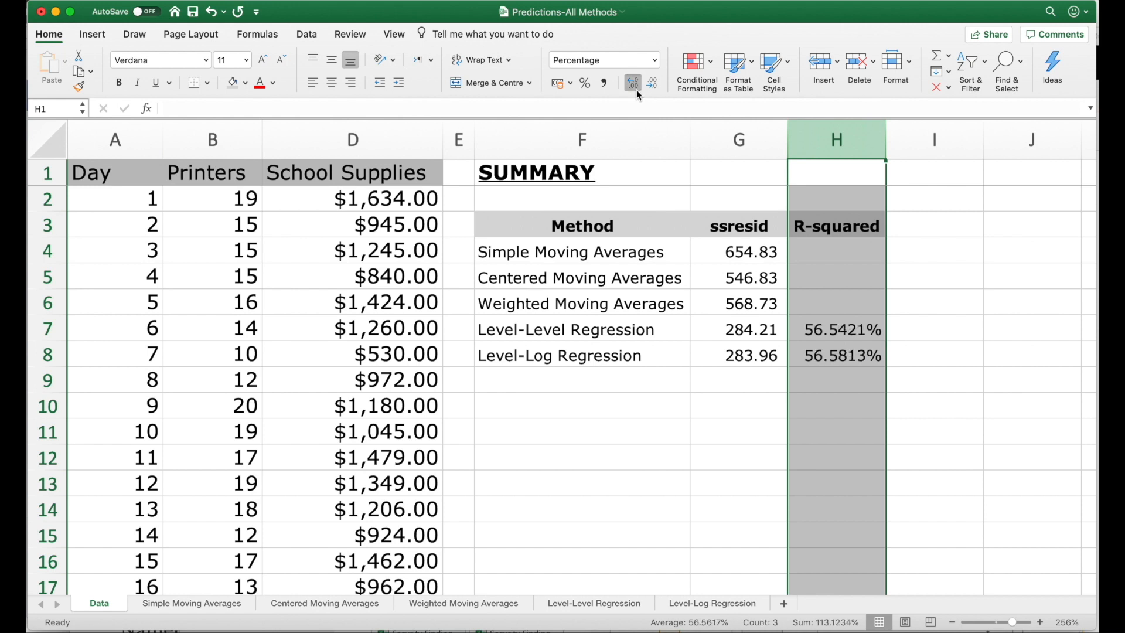
{"action": "left_click", "coordinate": [636, 90]}
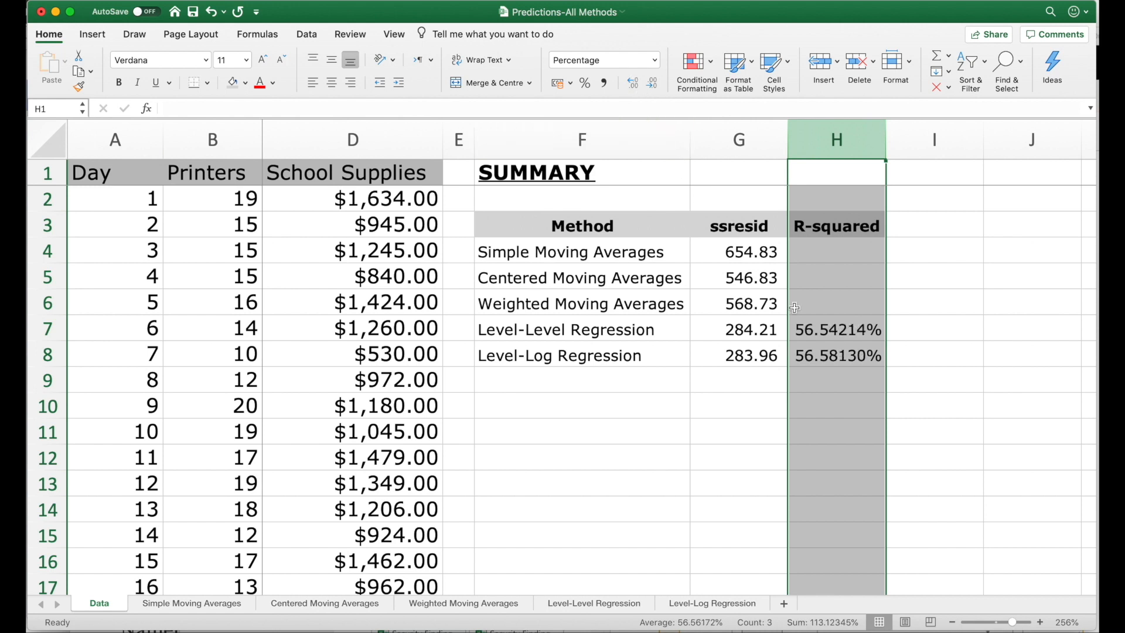
{"action": "left_click", "coordinate": [839, 374]}
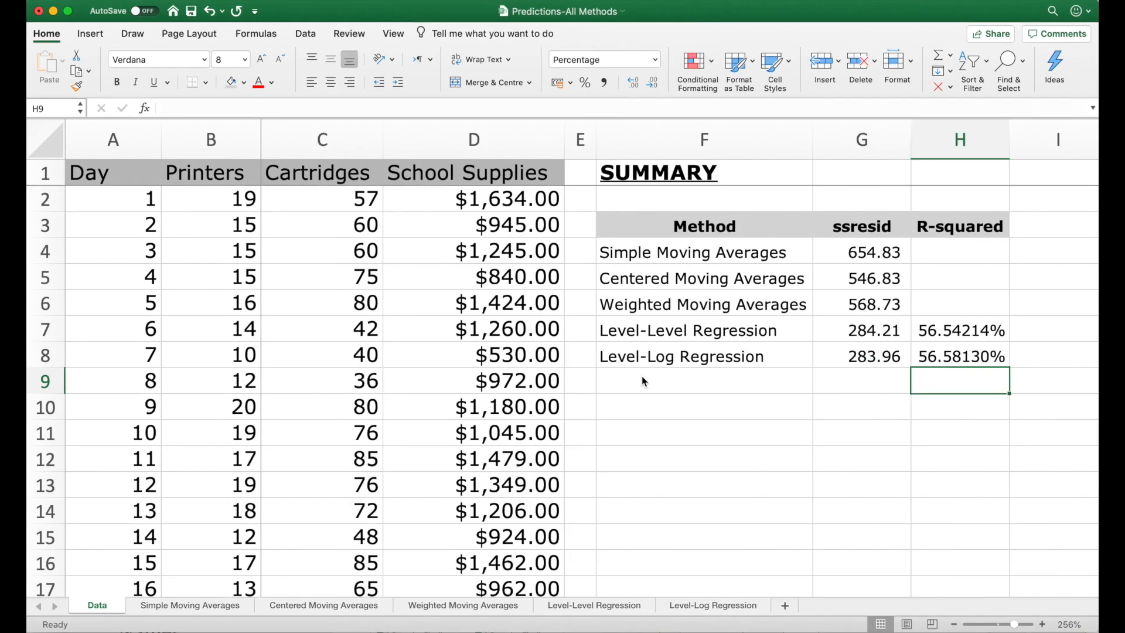
Enter Log-Level Regression as a new method in cell F9 of the summary table and save the workbook
{"action": "left_click", "coordinate": [642, 375]}
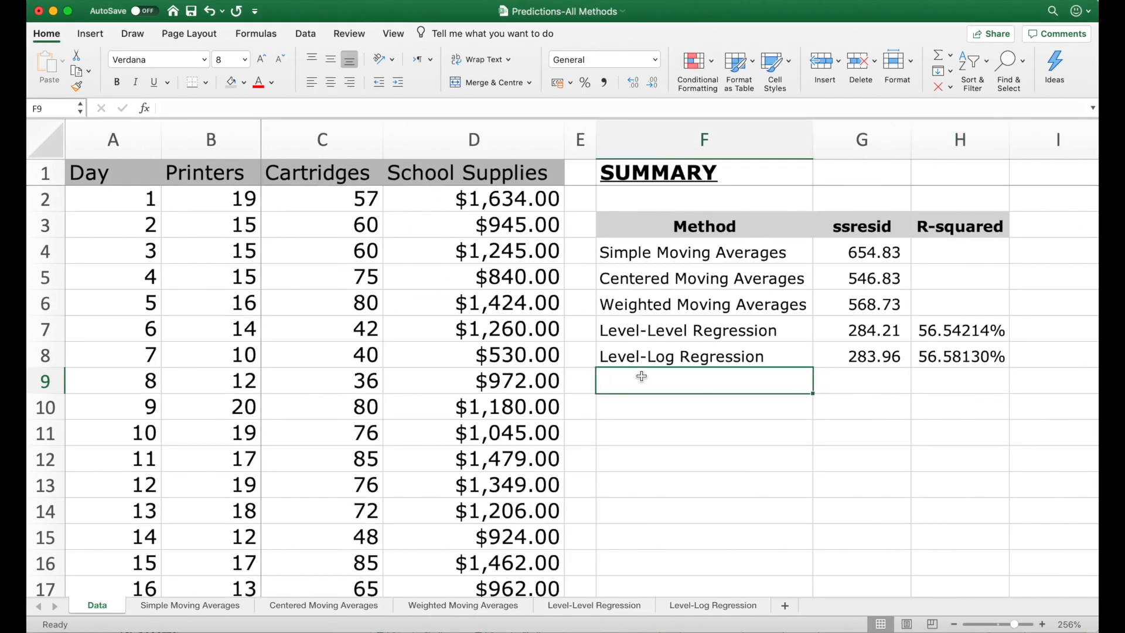
{"action": "type", "text": "Log-Le"}
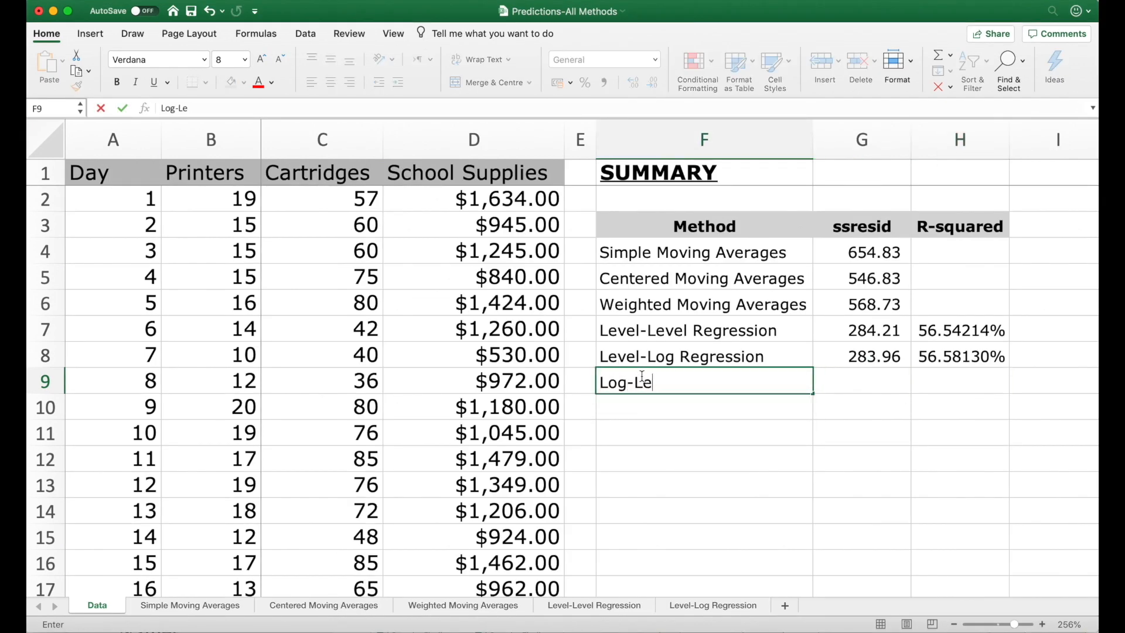
{"action": "type", "text": "vel Regression"}
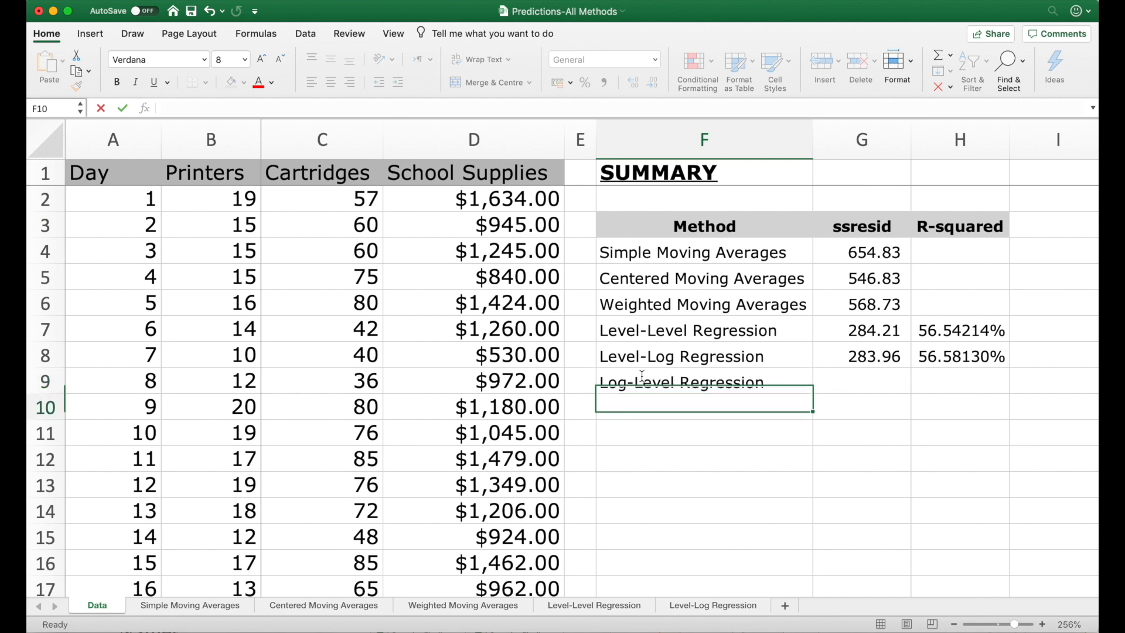
{"action": "key", "text": "Return"}
{"action": "key", "text": "super+s"}
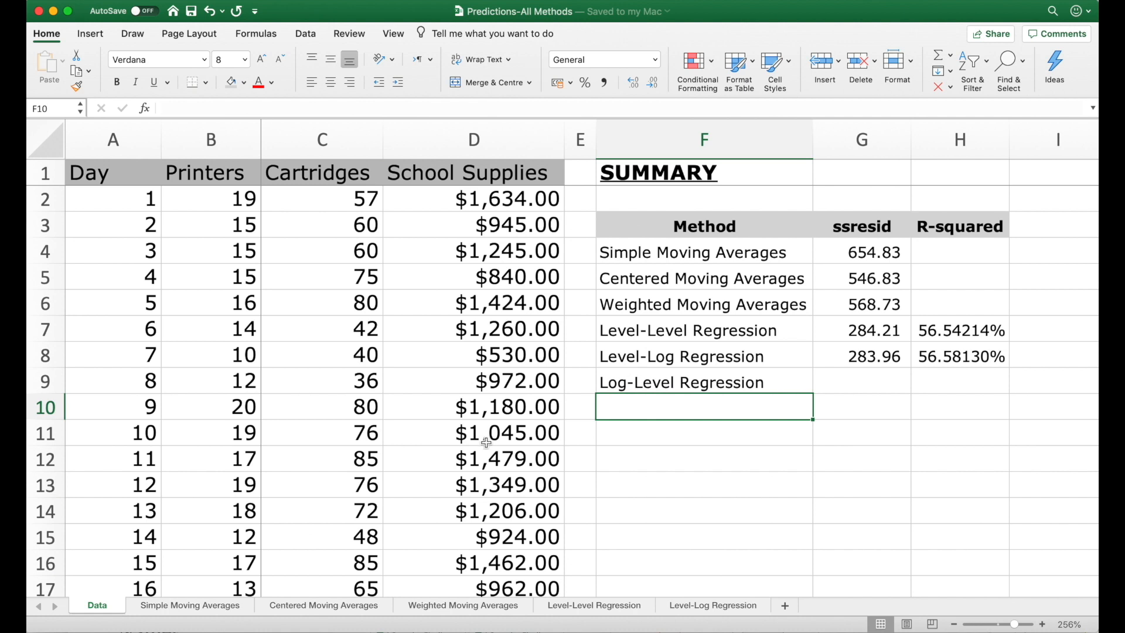
Create a copy of the Data sheet and place it at the end of the workbook
{"action": "right_click", "coordinate": [99, 607]}
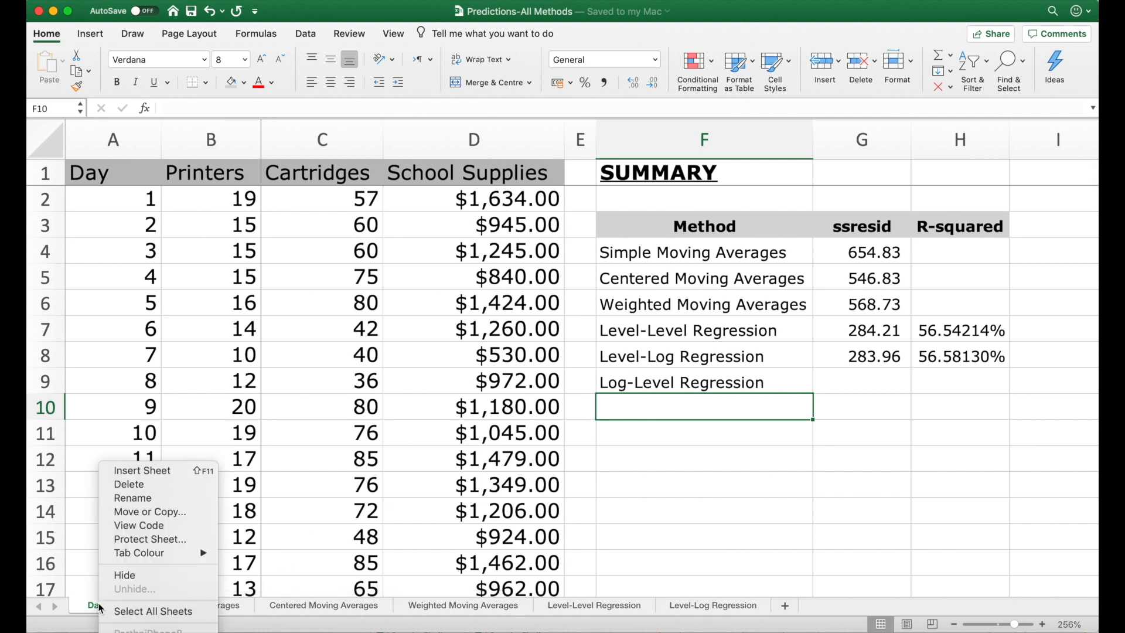
{"action": "left_click", "coordinate": [164, 513]}
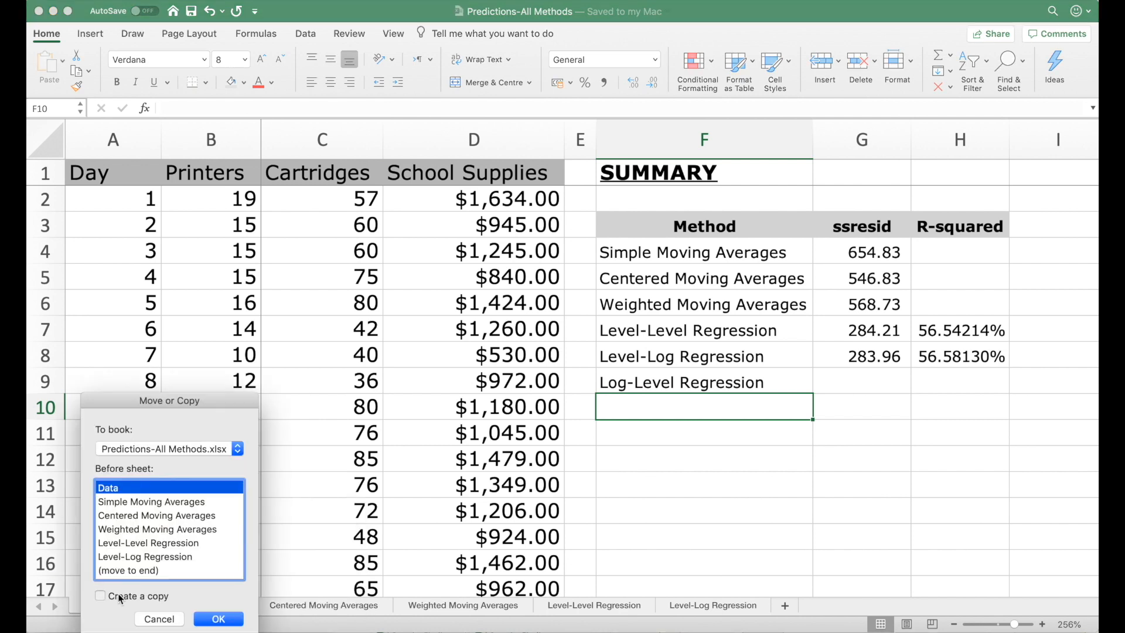
{"action": "left_click", "coordinate": [128, 571]}
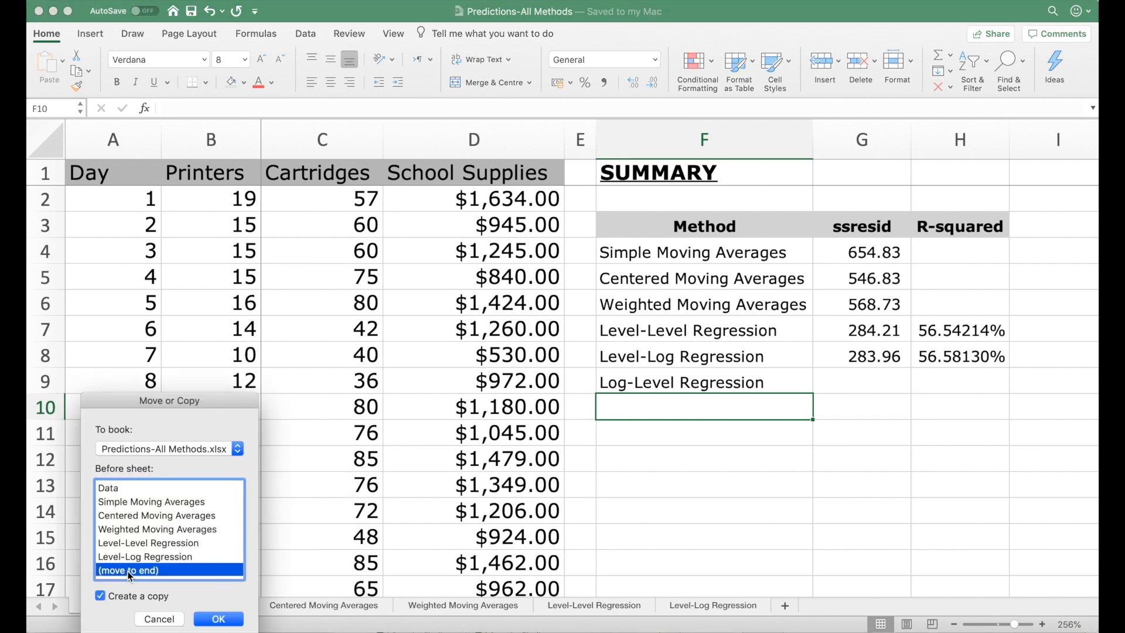
{"action": "left_click", "coordinate": [219, 618]}
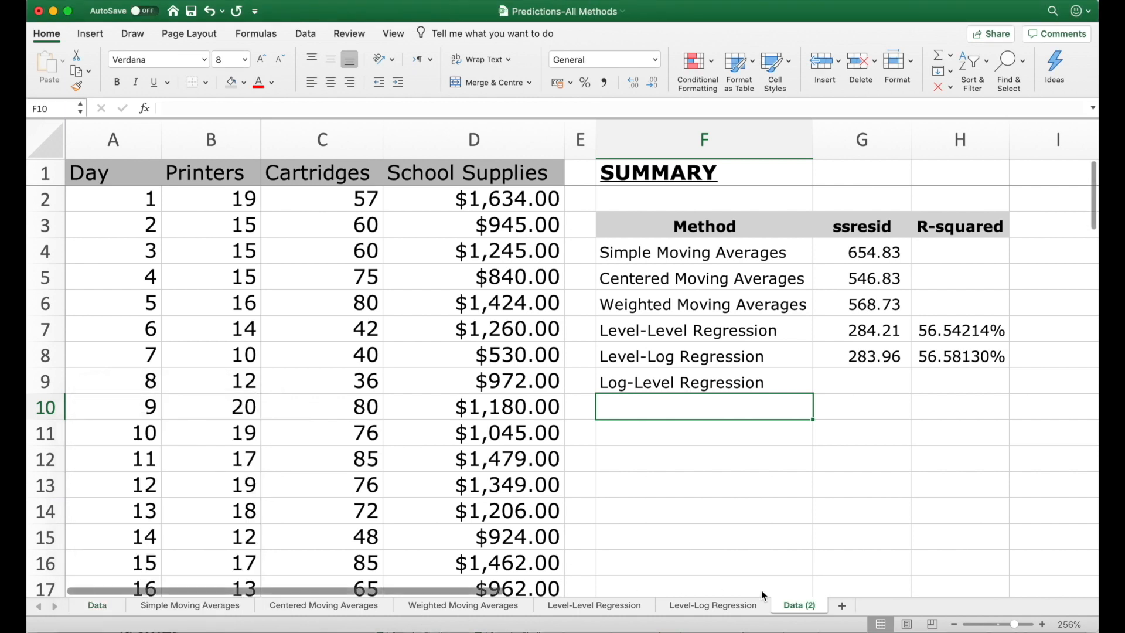
Rename the copied Data sheet as Log-Level Regression
{"action": "right_click", "coordinate": [803, 609]}
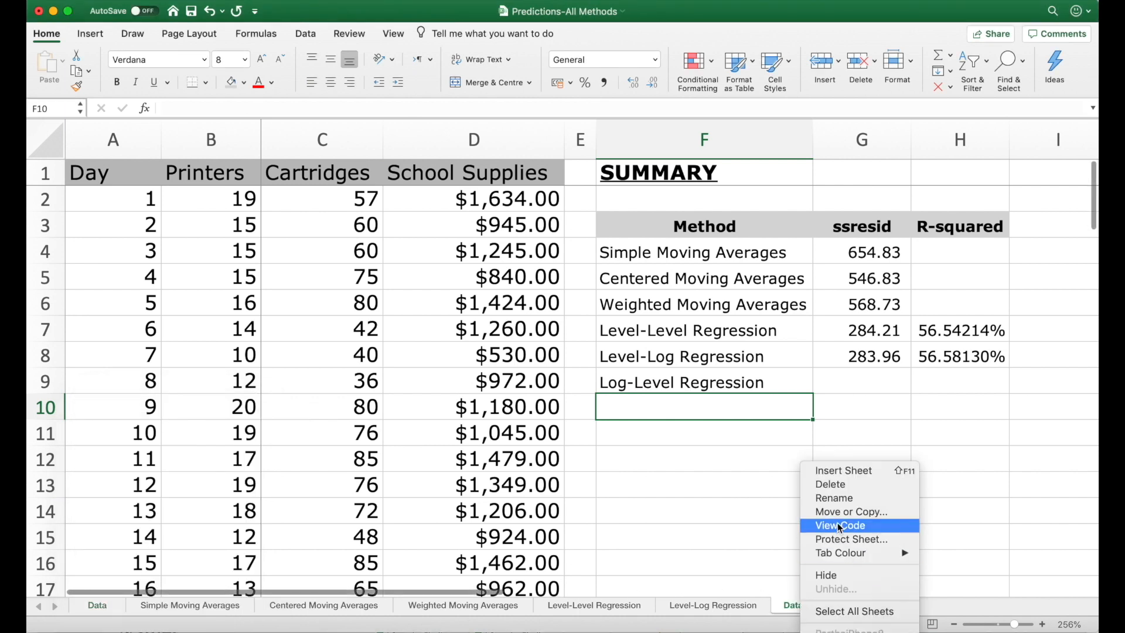
{"action": "left_click", "coordinate": [845, 499]}
{"action": "type", "text": "L"}
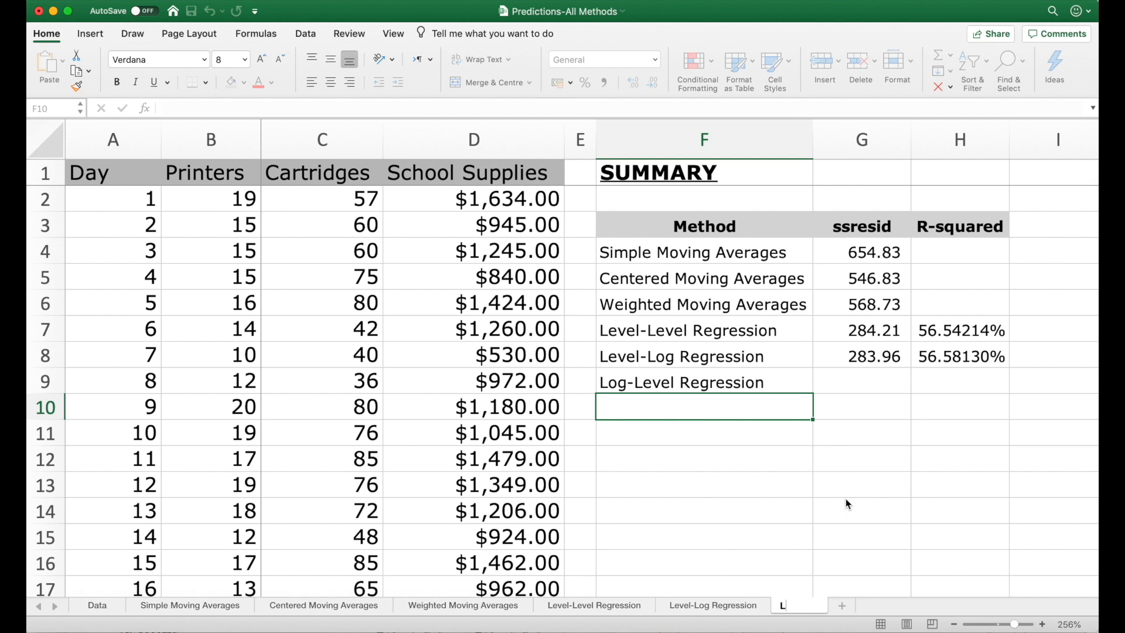
{"action": "type", "text": "og-Level Regression"}
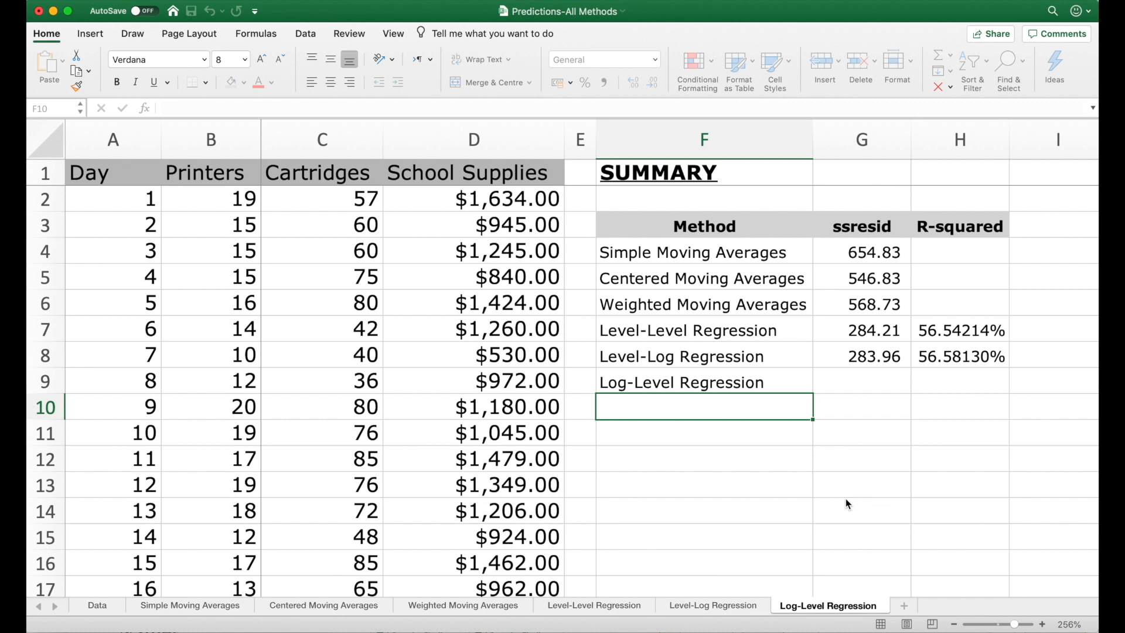
{"action": "key", "text": "Return"}
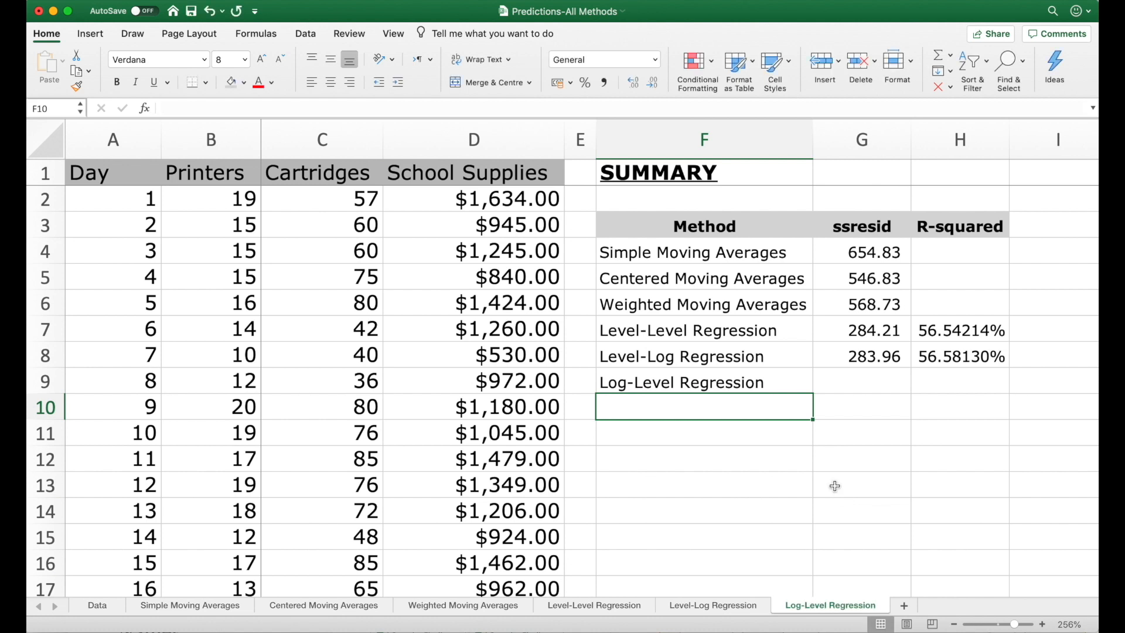
Delete the summary table columns F through H from the Log-Level Regression sheet
{"action": "left_click", "coordinate": [673, 141]}
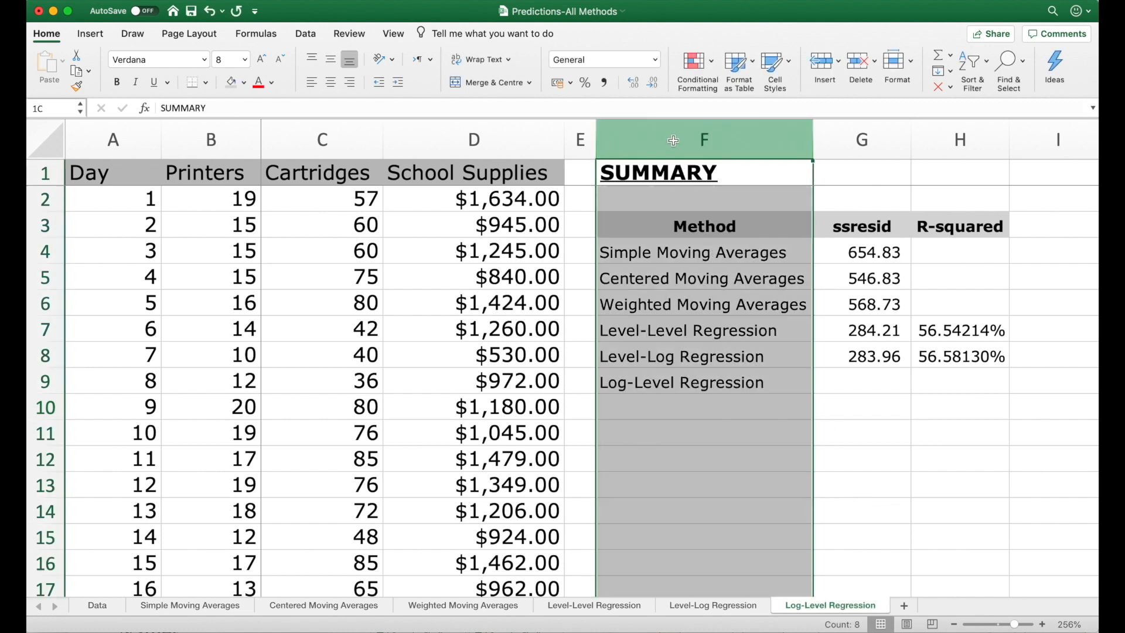
{"action": "left_click_drag", "start_coordinate": [807, 129], "coordinate": [959, 141]}
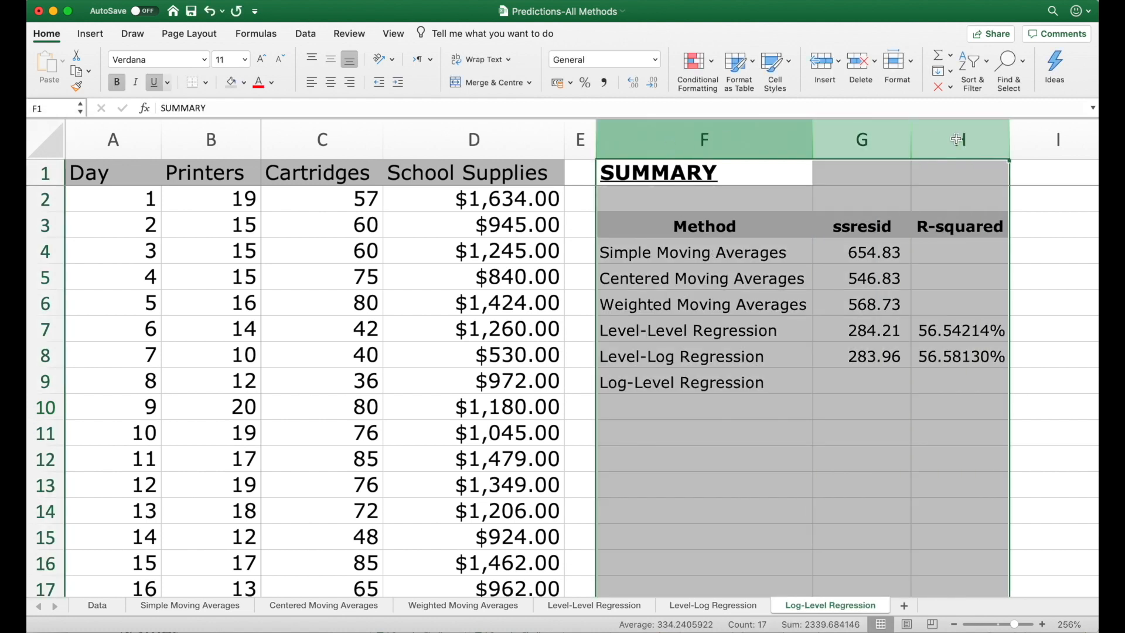
{"action": "right_click", "coordinate": [958, 143]}
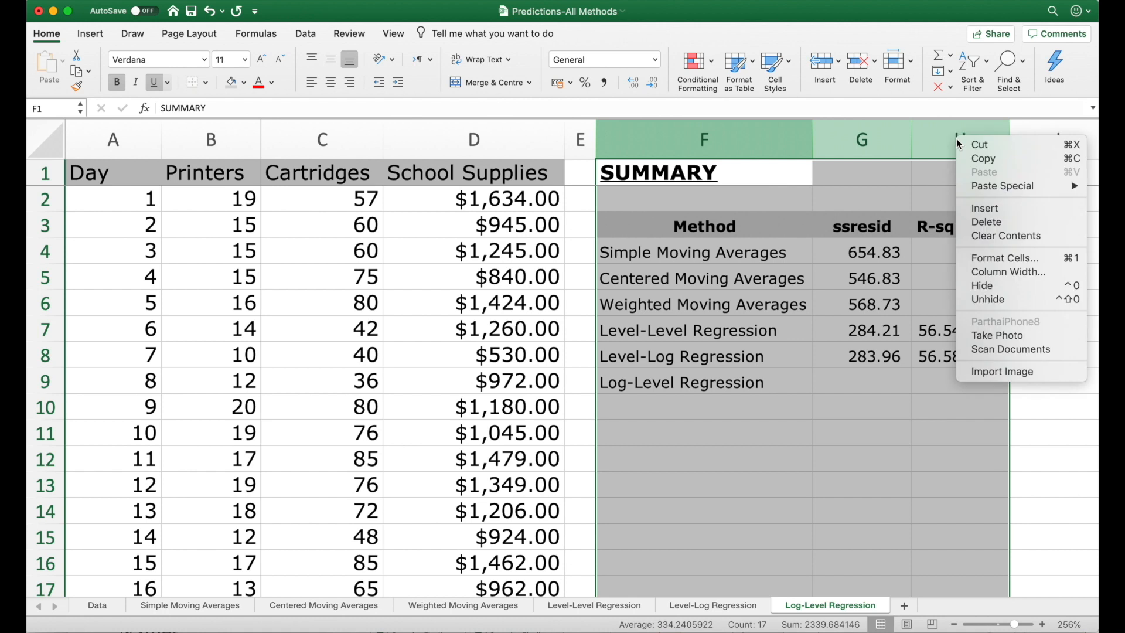
{"action": "left_click", "coordinate": [985, 223]}
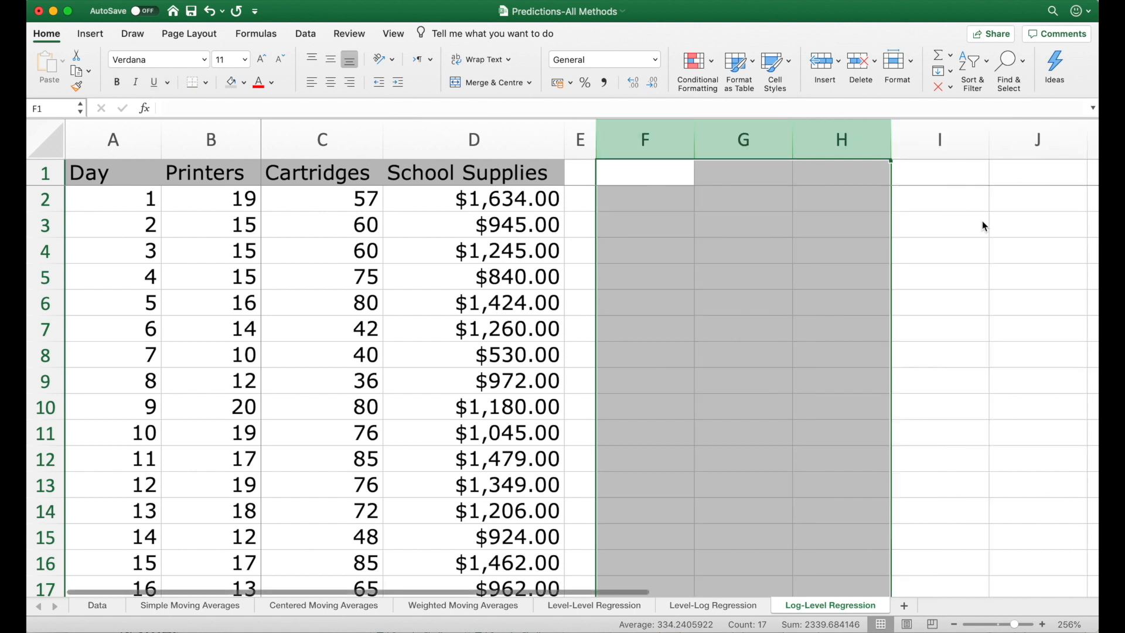
Add the header ln(y) in F1, apply the School Supplies header's formatting to it, and centre it
{"action": "left_click", "coordinate": [673, 201]}
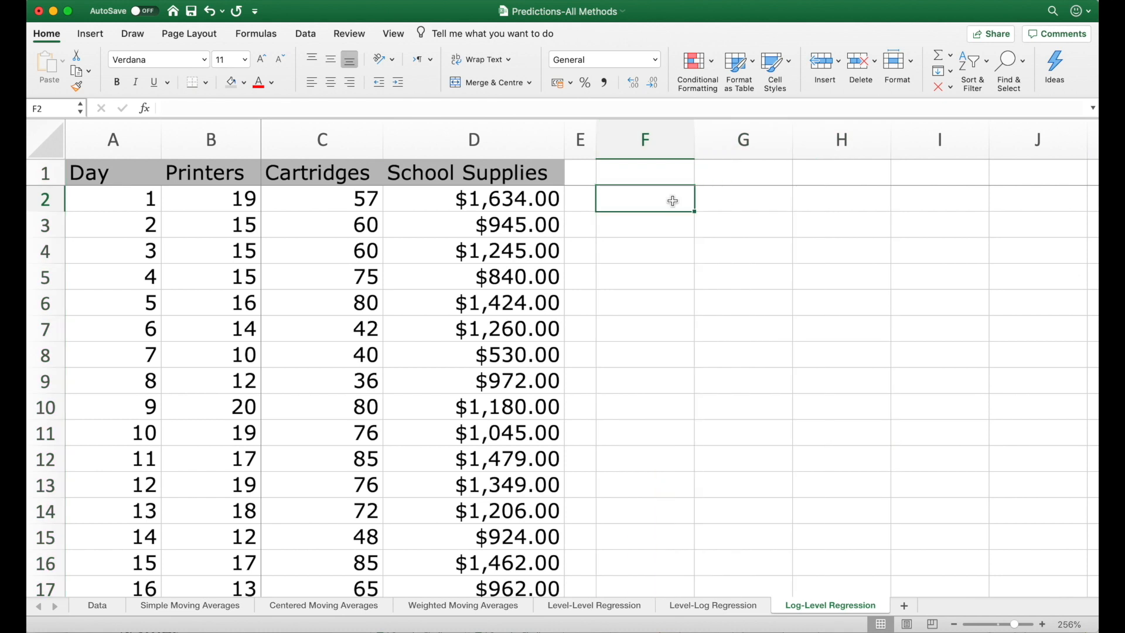
{"action": "left_click", "coordinate": [651, 174]}
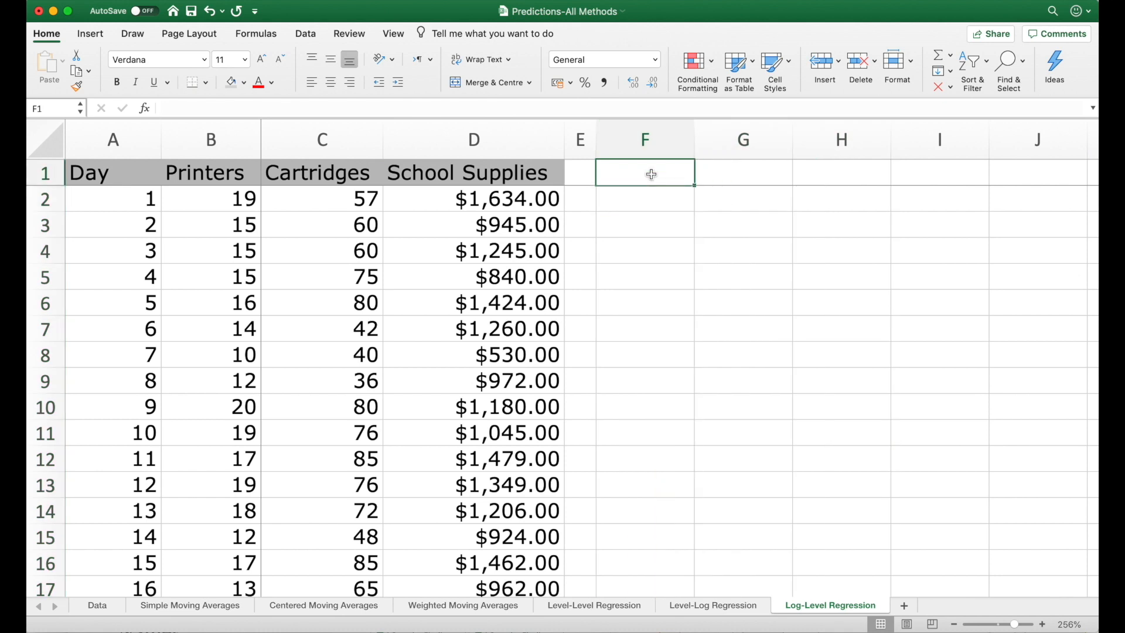
{"action": "type", "text": "ln(y)"}
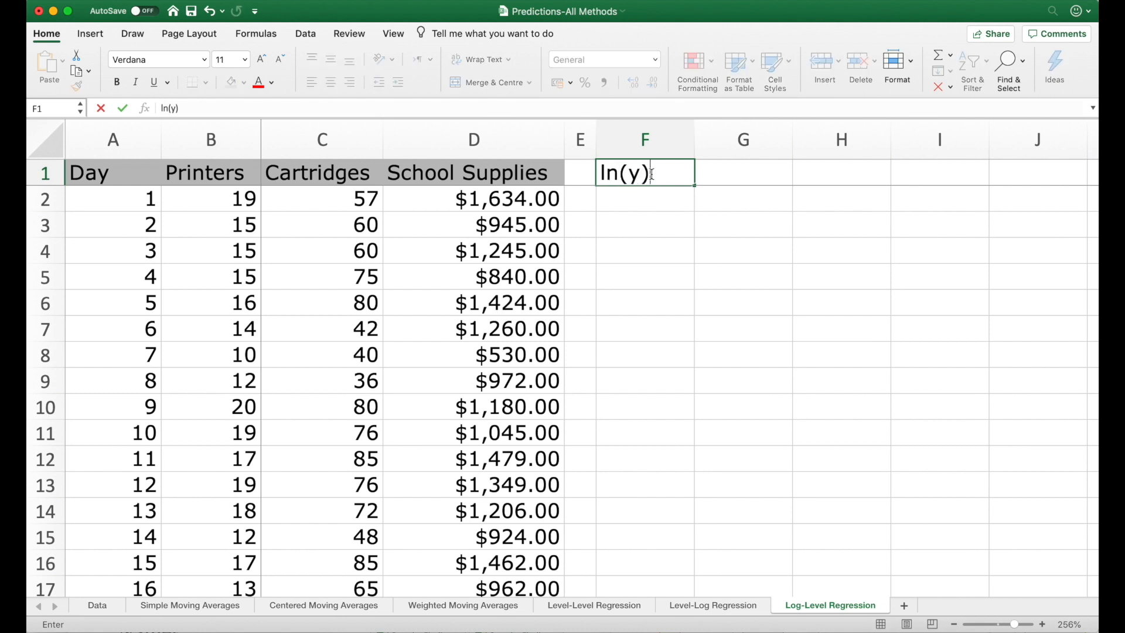
{"action": "key", "text": "Return"}
{"action": "left_click", "coordinate": [538, 173]}
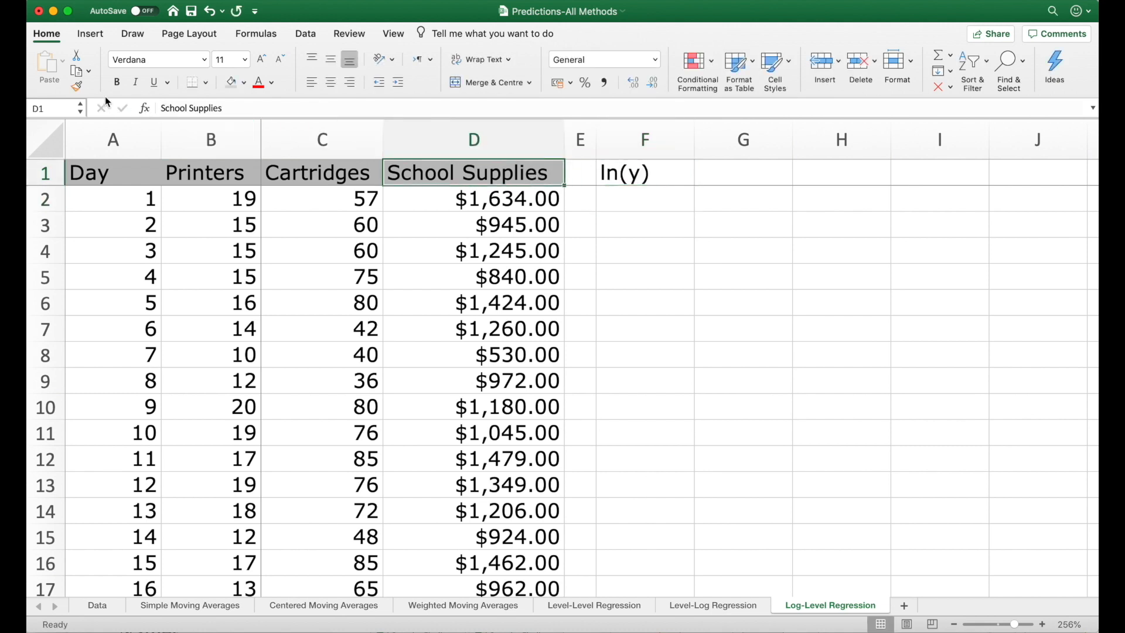
{"action": "left_click", "coordinate": [77, 86]}
{"action": "left_click", "coordinate": [619, 170]}
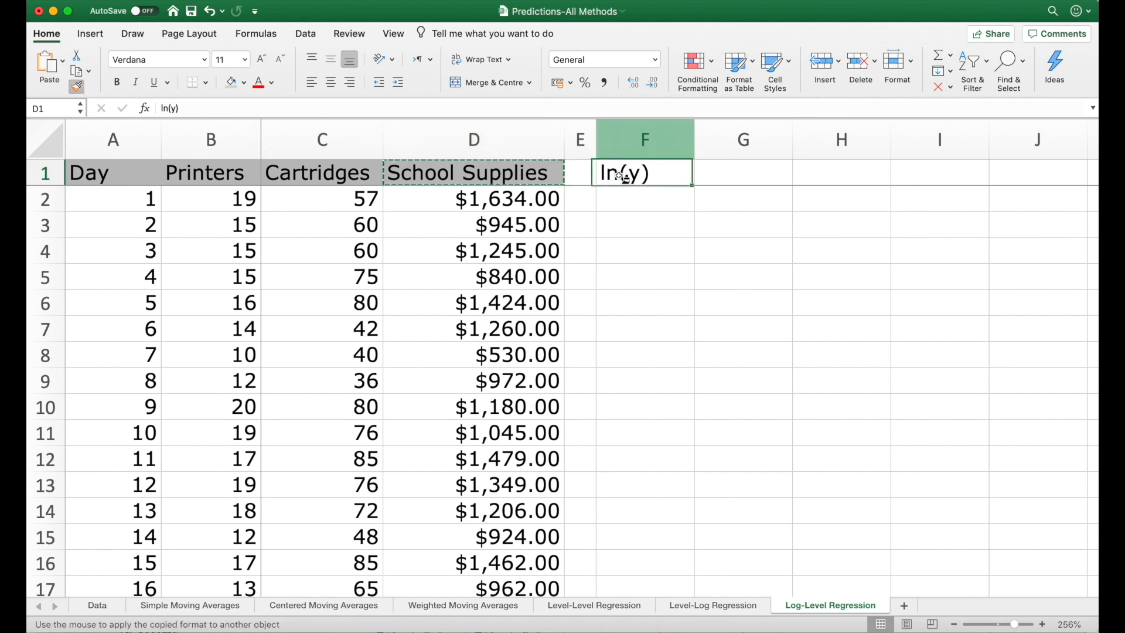
{"action": "left_click", "coordinate": [332, 85]}
Calculate the natural log of the first Printers value in cell F2 with =LN(B2)
{"action": "left_click", "coordinate": [635, 209]}
{"action": "type", "text": "=ln"}
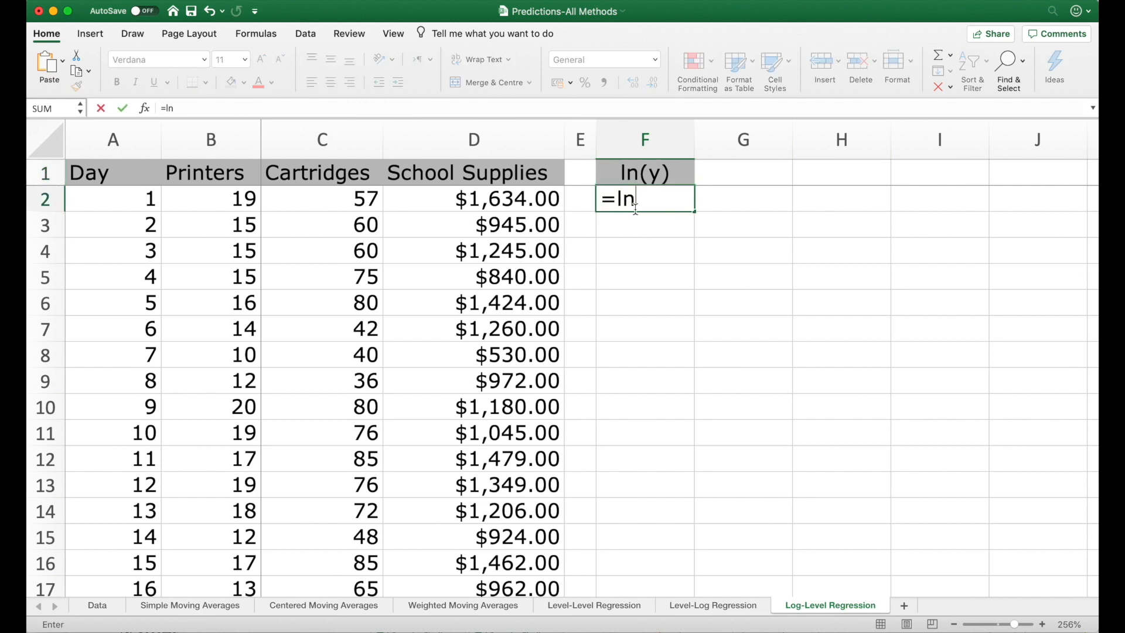
{"action": "type", "text": "("}
{"action": "key", "text": "Left"}
{"action": "key", "text": "Left"}
{"action": "key", "text": "Left"}
{"action": "key", "text": "Left"}
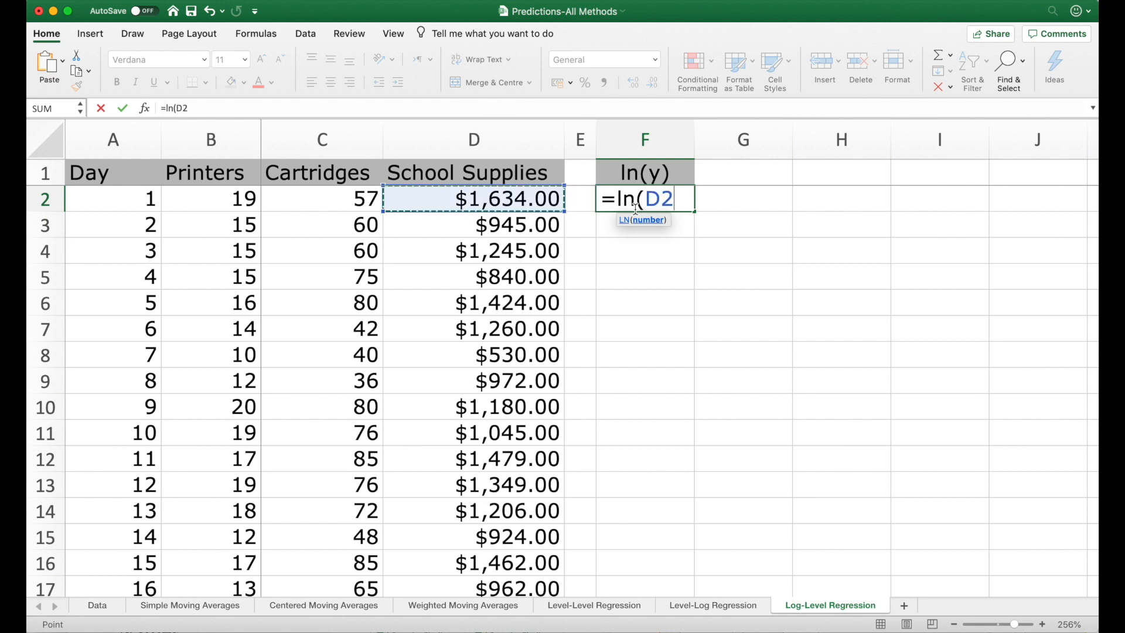
{"action": "type", "text": ")"}
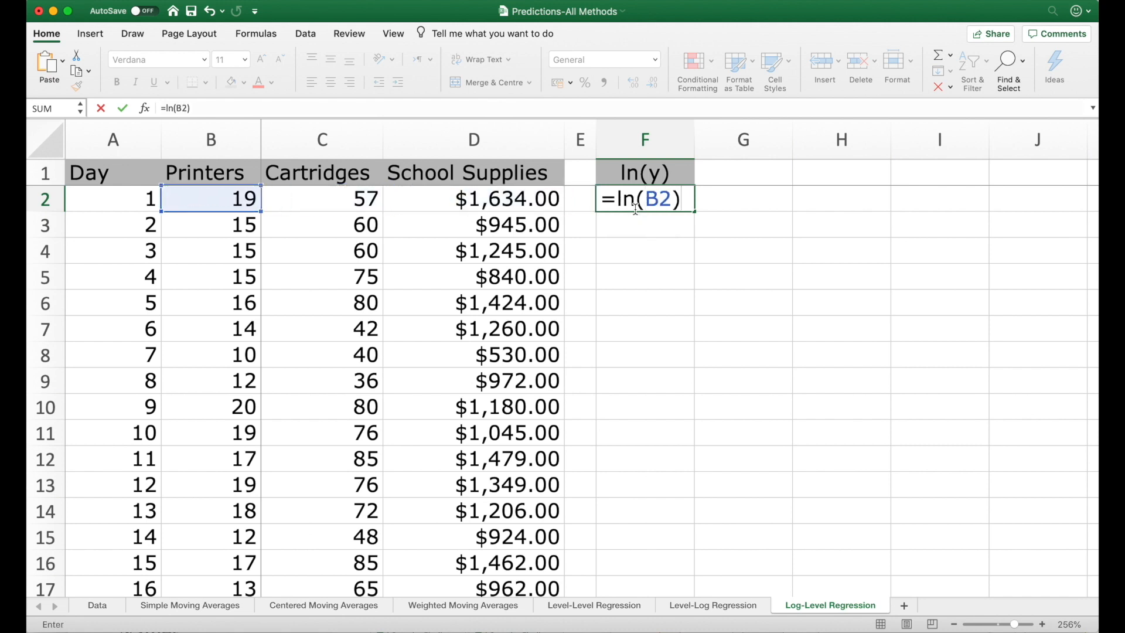
{"action": "key", "text": "Return"}
Copy the F2 formula down the ln(y) column through row 76, return to F2, and save the workbook
{"action": "left_click", "coordinate": [636, 210]}
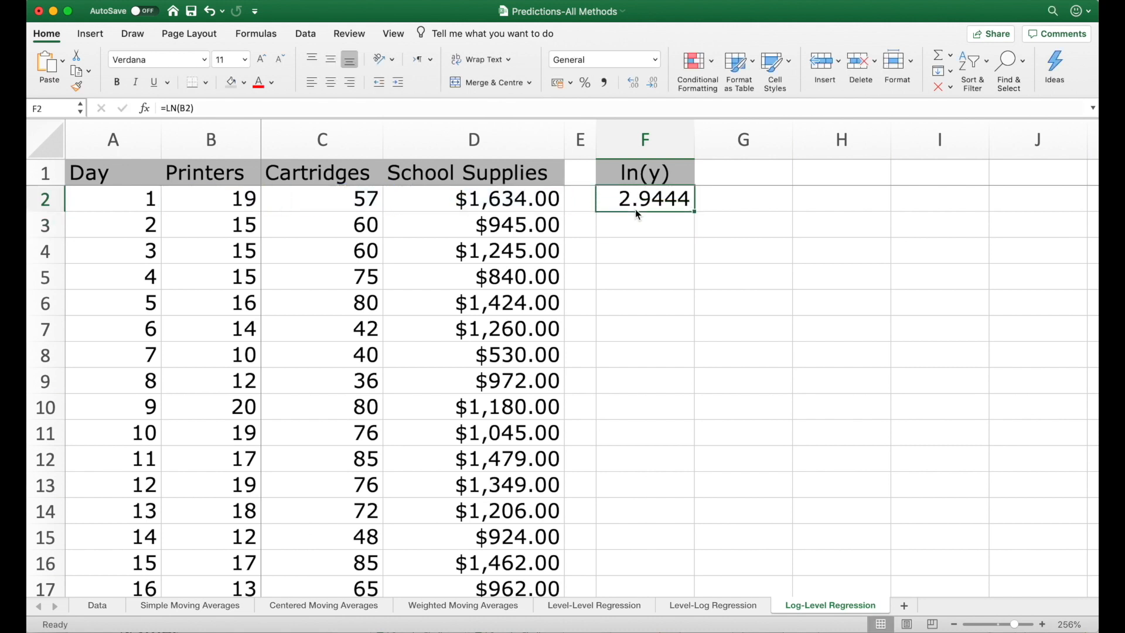
{"action": "key", "text": "super+c"}
{"action": "key", "text": "Left"}
{"action": "key", "text": "Left"}
{"action": "key", "text": "super+Down"}
{"action": "key", "text": "Right"}
{"action": "key", "text": "Right"}
{"action": "key", "text": "shift+super+Up"}
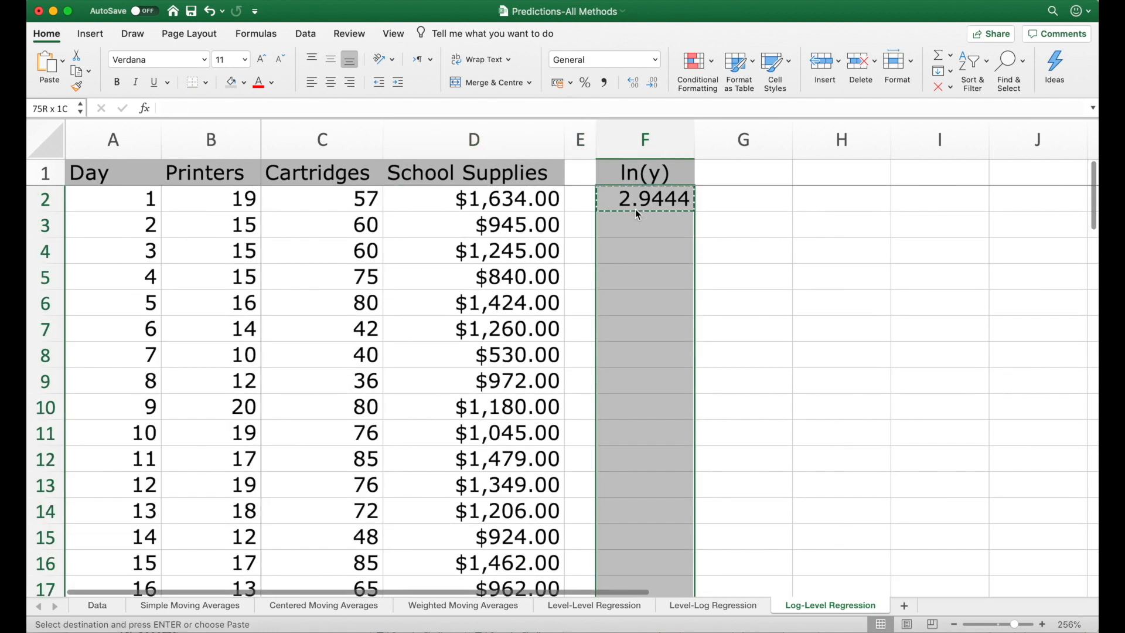
{"action": "key", "text": "shift+Down"}
{"action": "key", "text": "Return"}
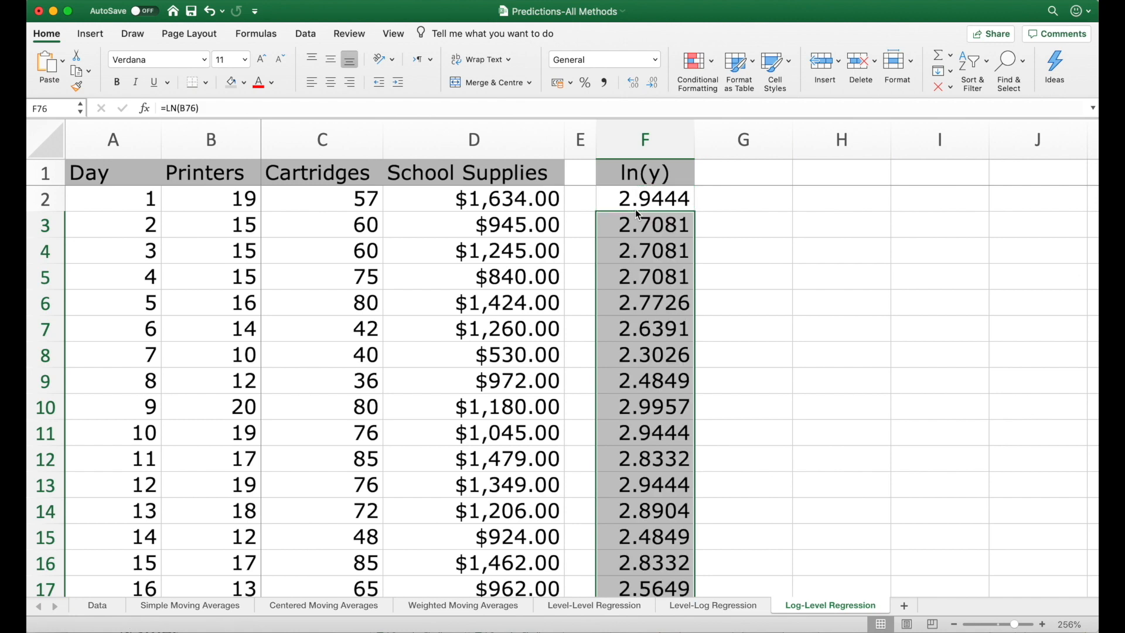
{"action": "key", "text": "Up"}
{"action": "key", "text": "super+Up"}
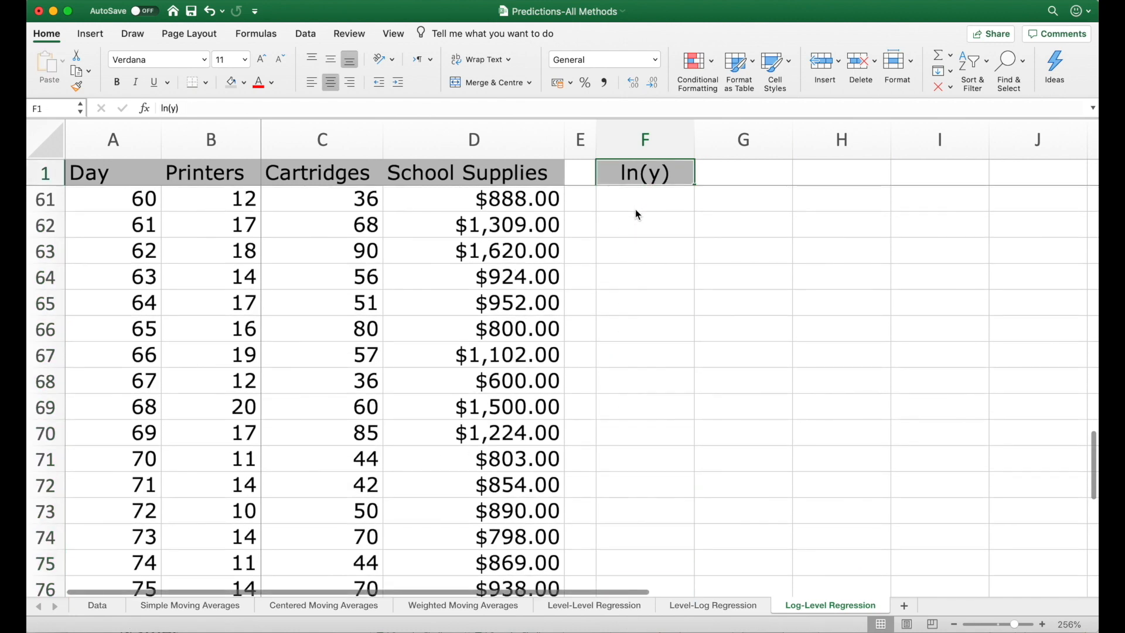
{"action": "key", "text": "Down"}
{"action": "key", "text": "super+s"}
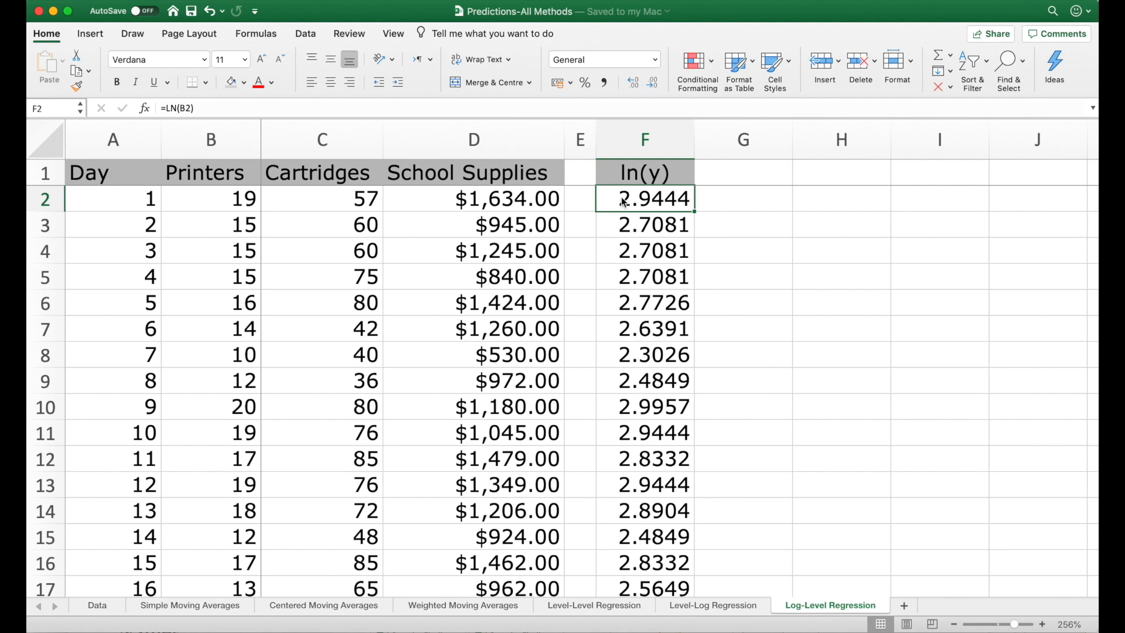
Start a Regression data analysis and set its Input Y Range to the ln(y) column, $F$1:$F$76
{"action": "left_click", "coordinate": [305, 34]}
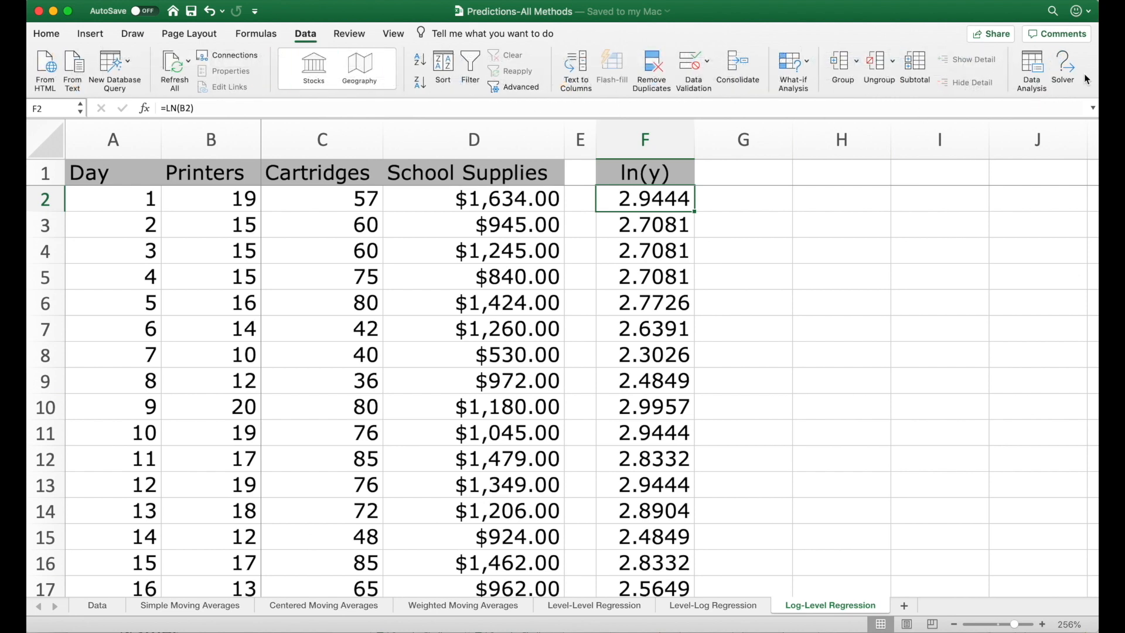
{"action": "left_click", "coordinate": [1028, 68]}
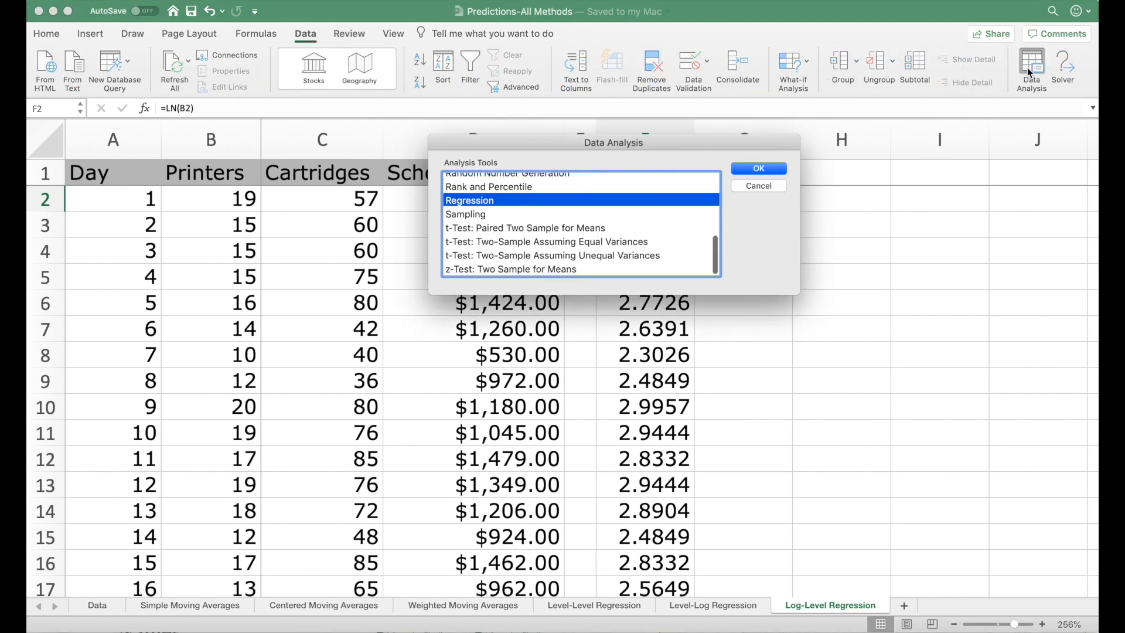
{"action": "left_click", "coordinate": [742, 168]}
{"action": "left_click", "coordinate": [698, 138]}
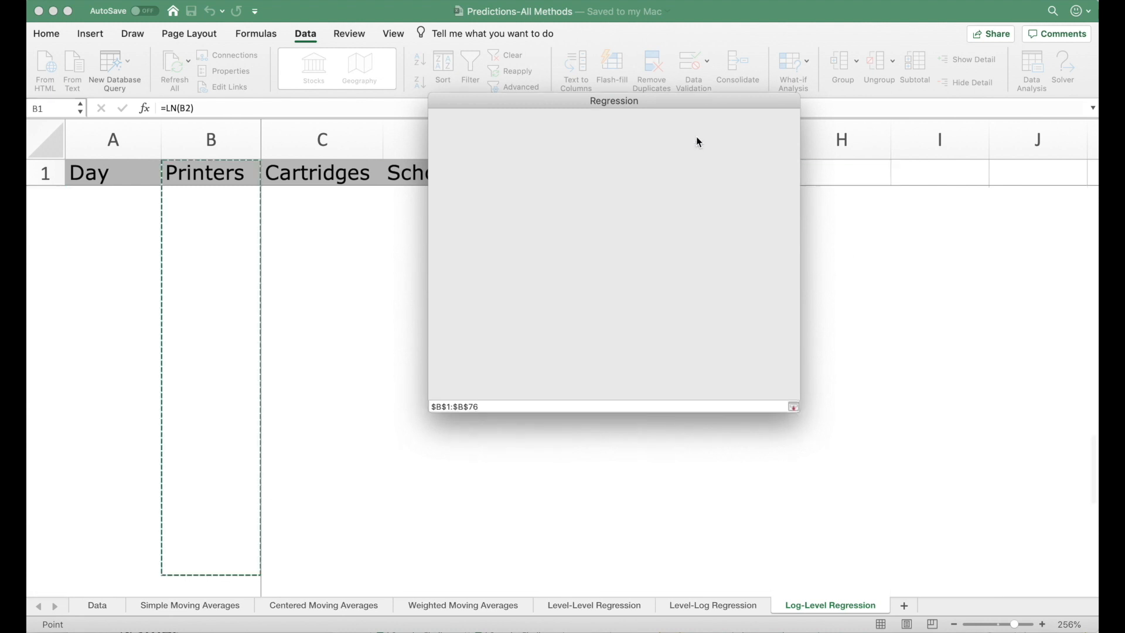
{"action": "left_click", "coordinate": [651, 168]}
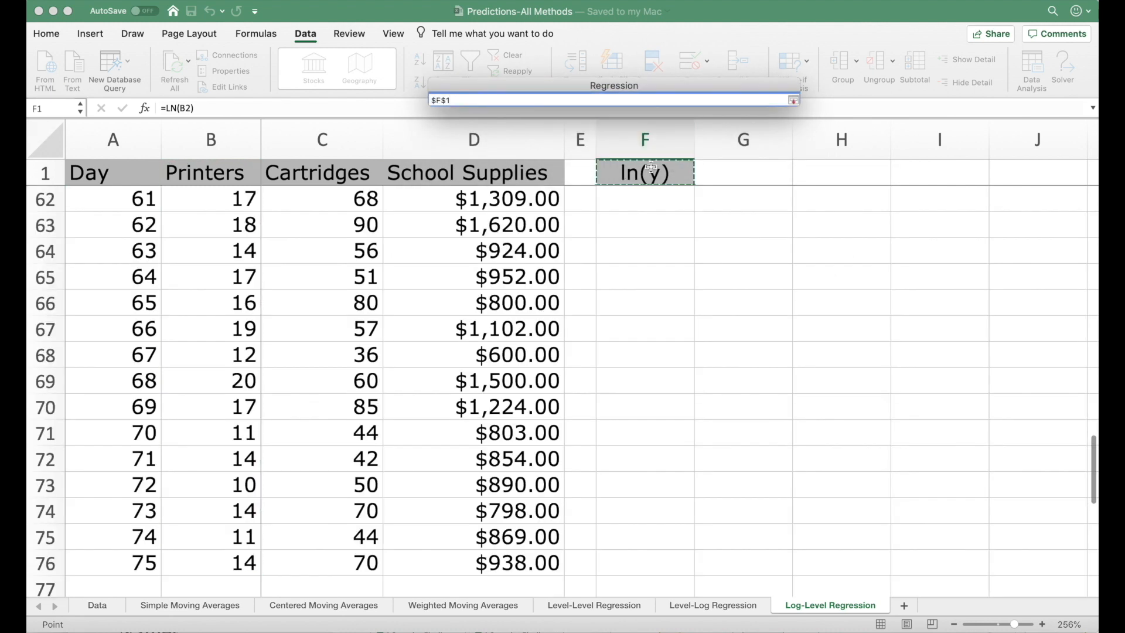
{"action": "left_click_drag", "start_coordinate": [651, 168], "coordinate": [644, 563]}
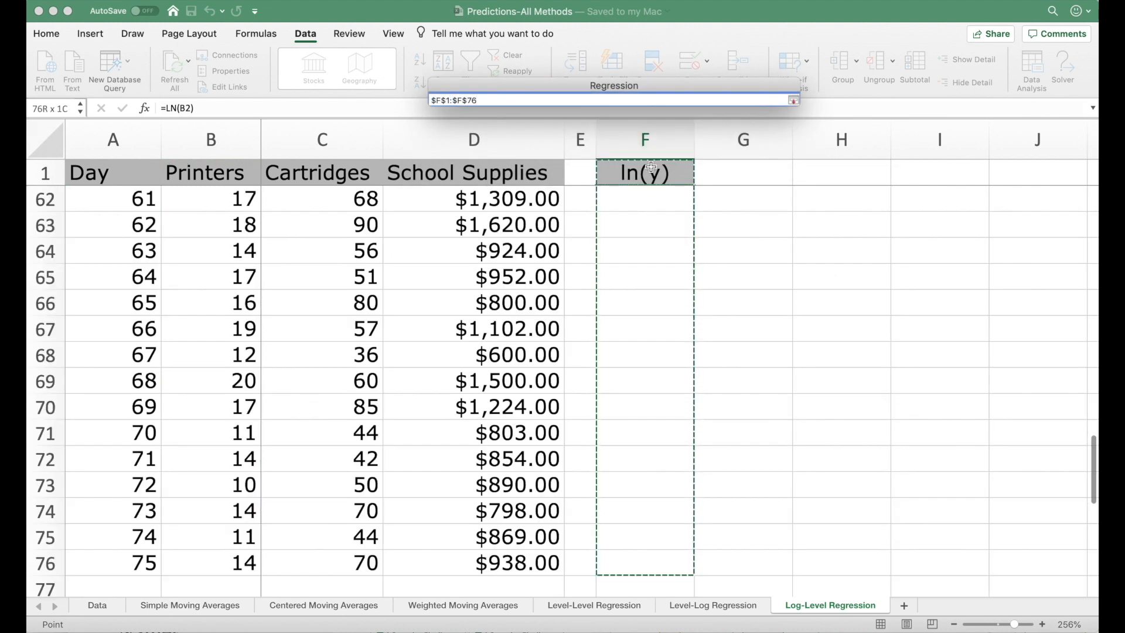
{"action": "left_click", "coordinate": [793, 100]}
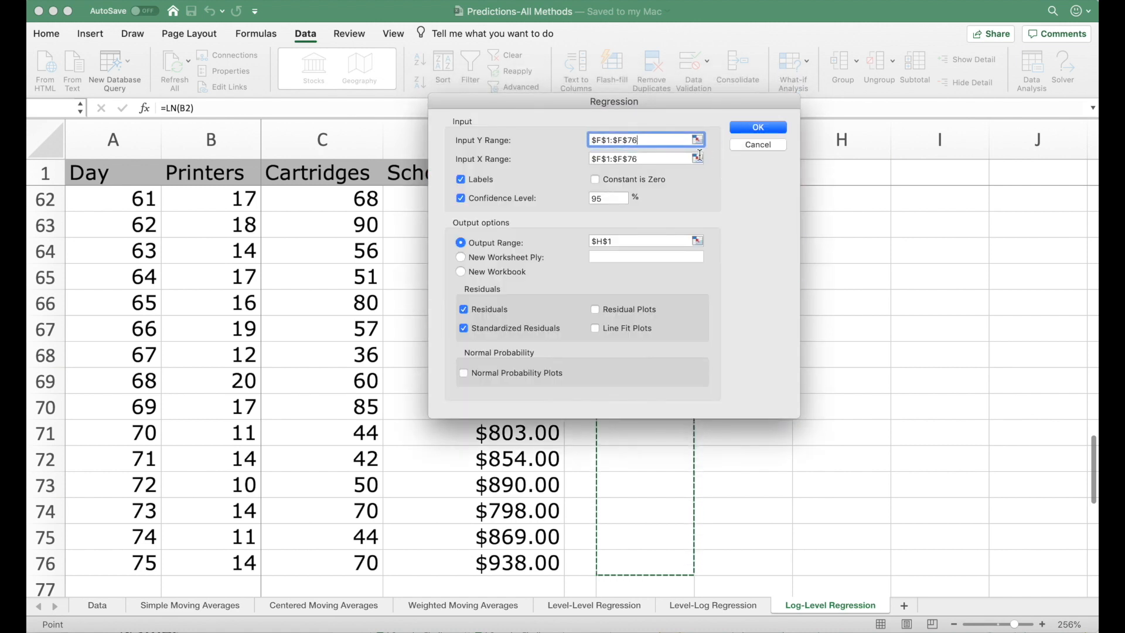
Set the Input X Range to School Supplies, $D$1:$D$76, keep the output range at $H$1, and run the regression
{"action": "left_click", "coordinate": [697, 157]}
{"action": "left_click", "coordinate": [531, 173]}
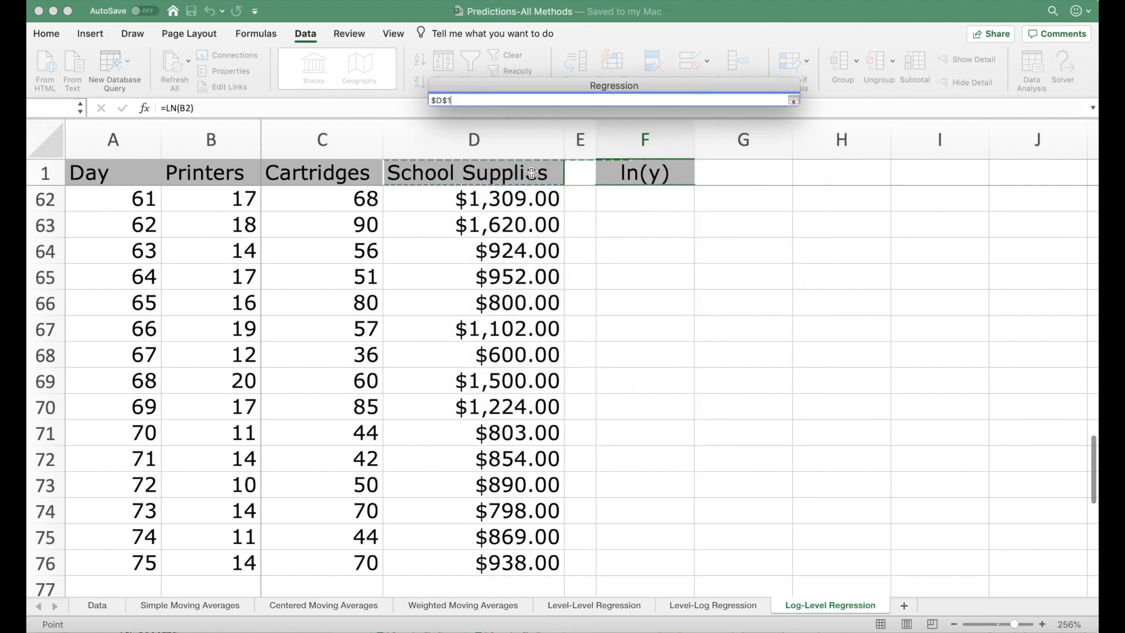
{"action": "key", "text": "super+shift+Down"}
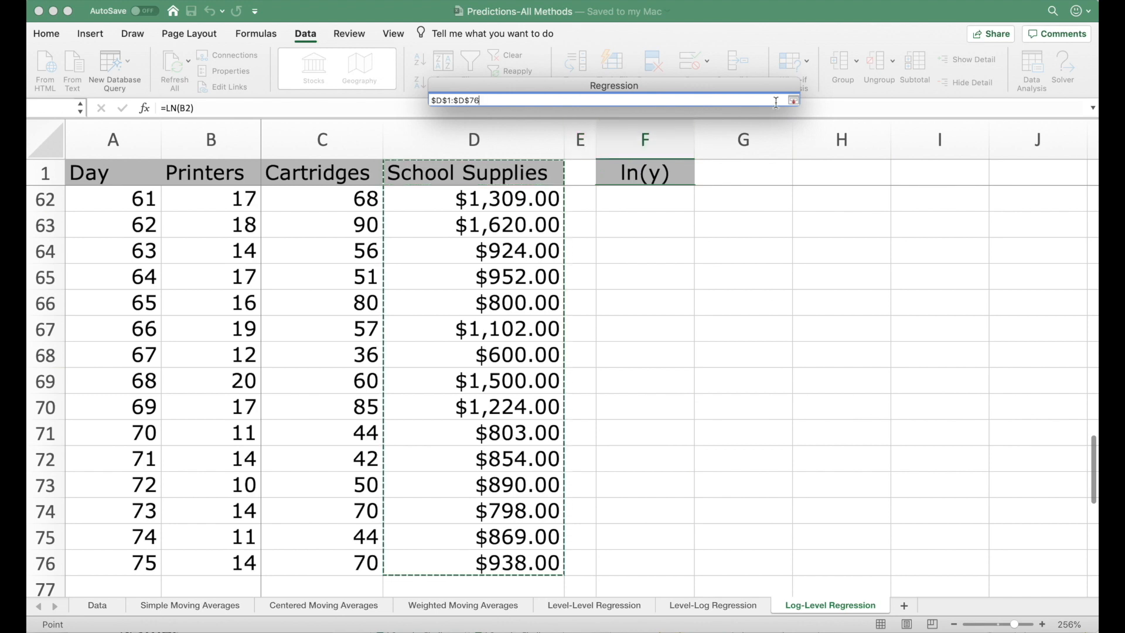
{"action": "left_click", "coordinate": [793, 100]}
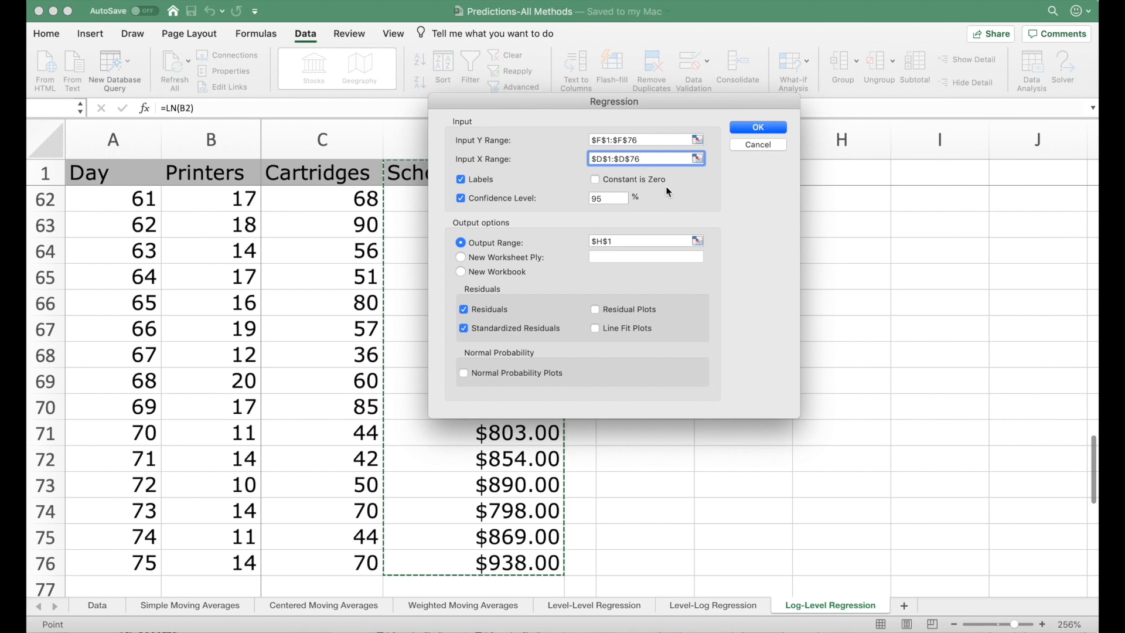
{"action": "left_click", "coordinate": [697, 240]}
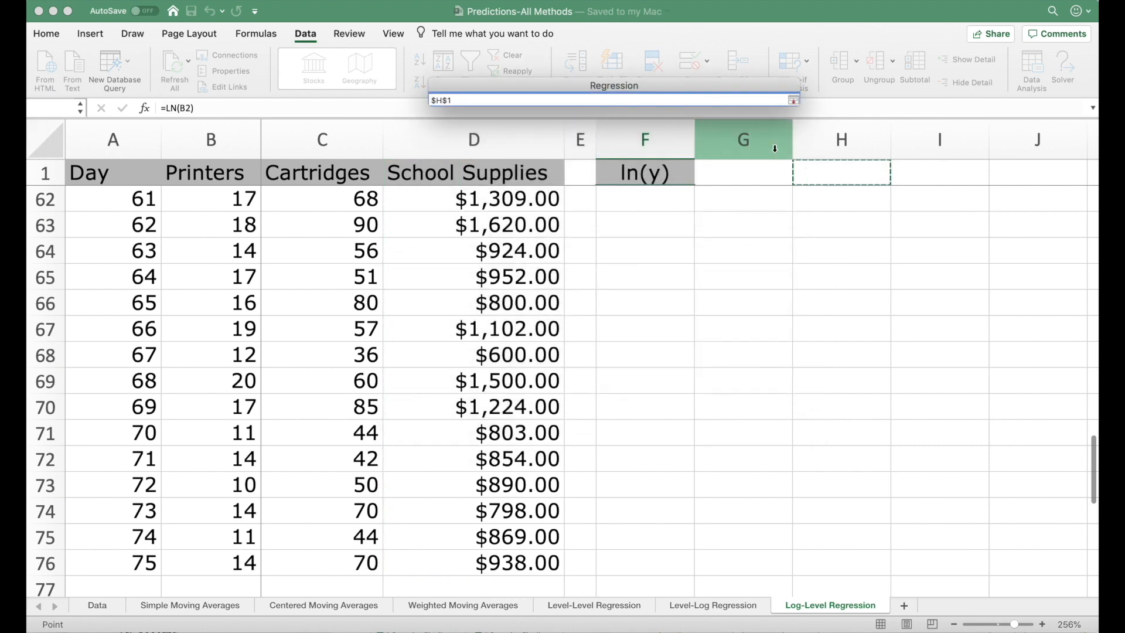
{"action": "left_click", "coordinate": [794, 101]}
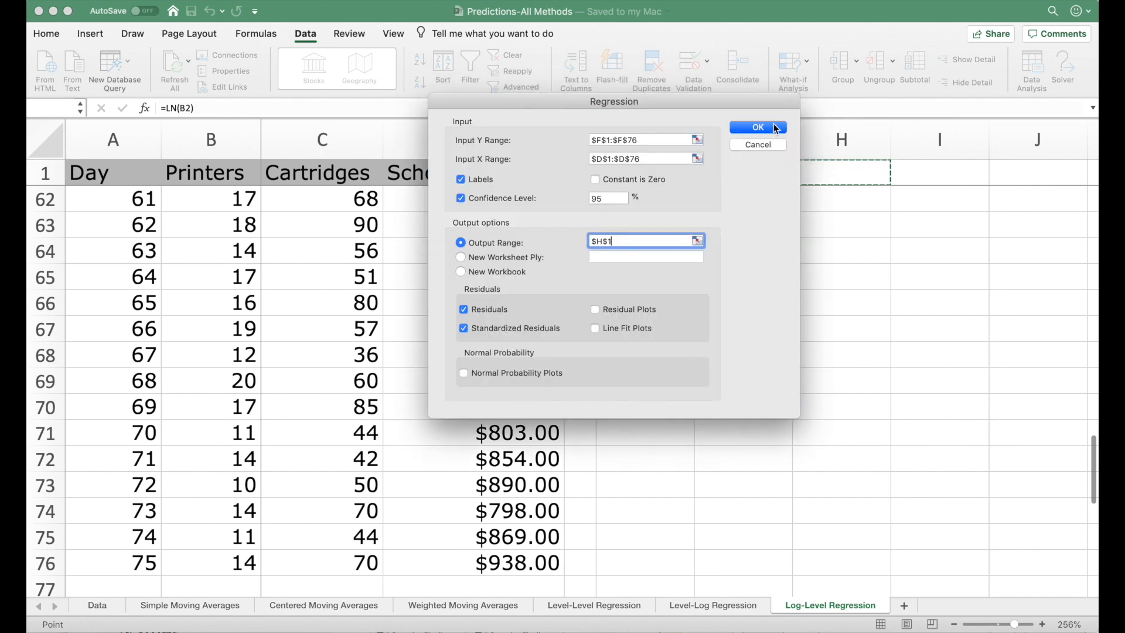
{"action": "left_click", "coordinate": [771, 124]}
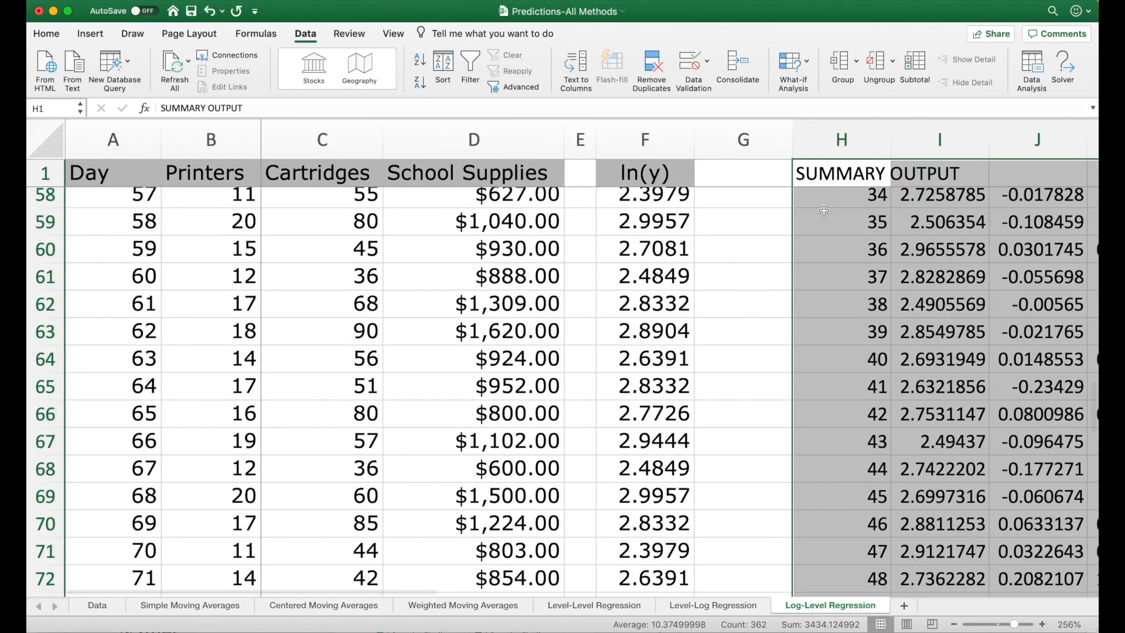
{"action": "scroll", "coordinate": [934, 287], "scroll_direction": "up", "scroll_amount": 20}
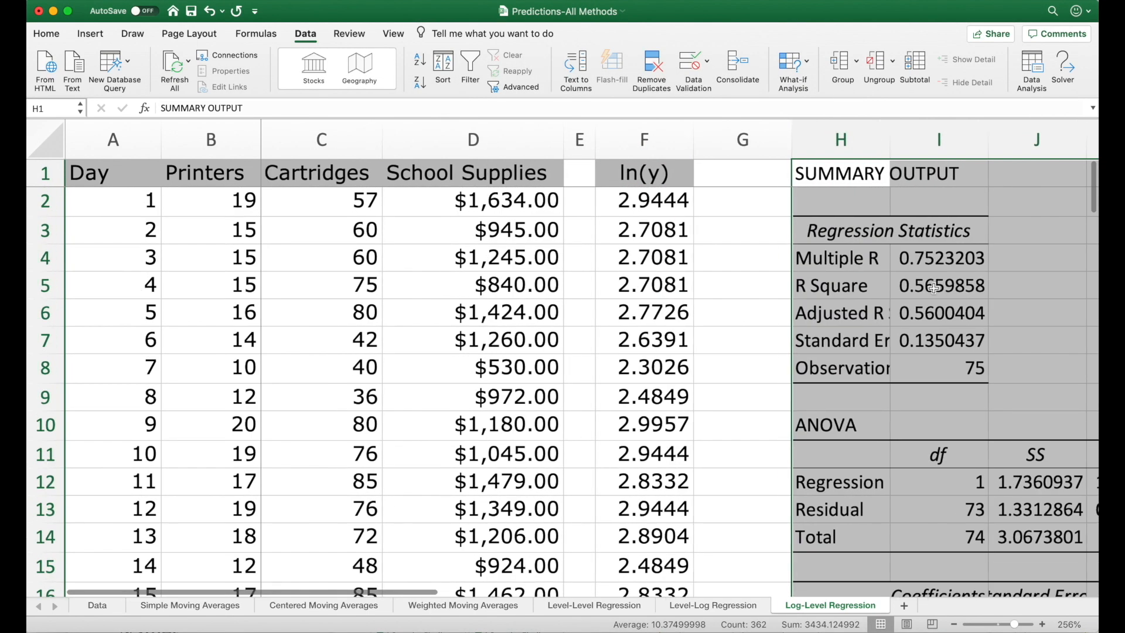
Circle the R Square value and the Residual SS value in the regression output with the red pen, and turn drawing mode off
{"action": "left_click", "coordinate": [944, 309]}
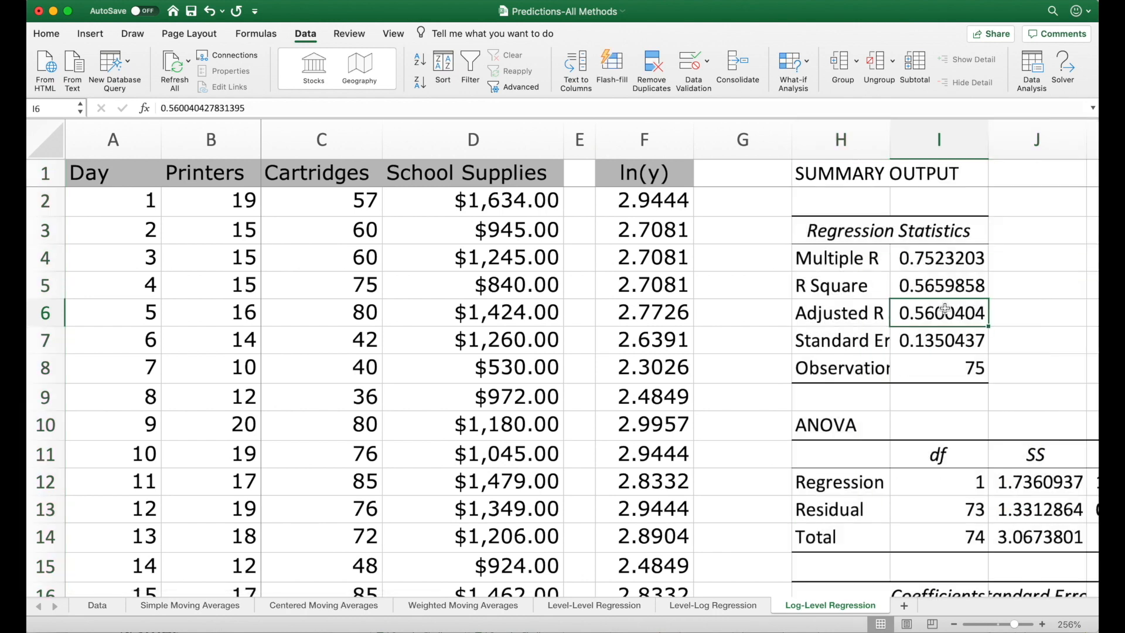
{"action": "scroll", "coordinate": [945, 308], "scroll_direction": "right", "scroll_amount": 3}
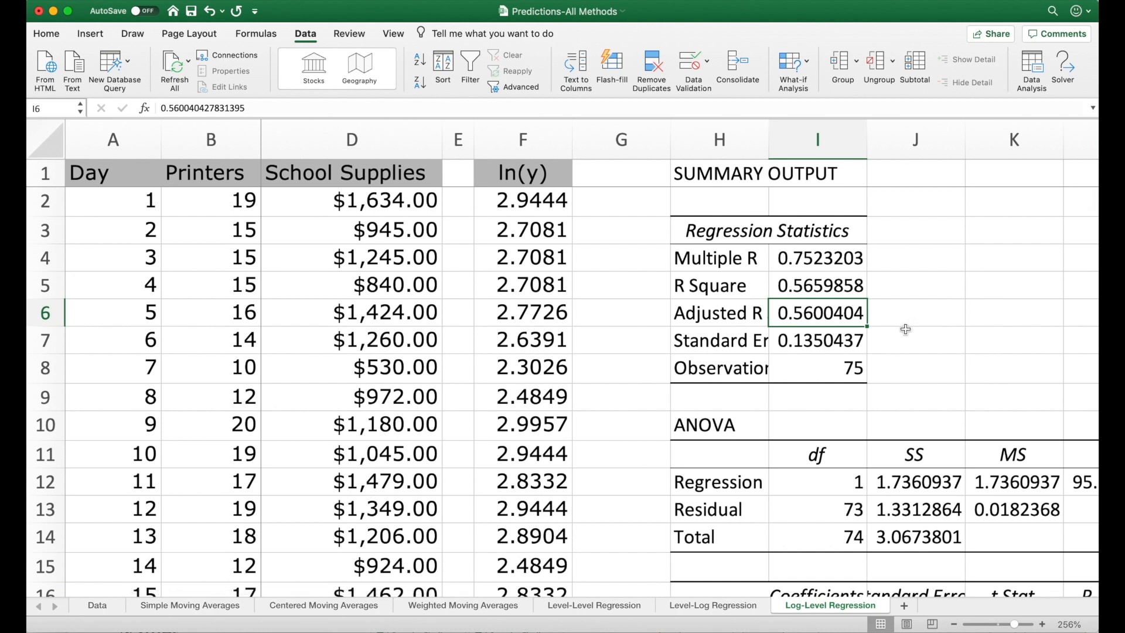
{"action": "scroll", "coordinate": [905, 329], "scroll_direction": "down", "scroll_amount": 2}
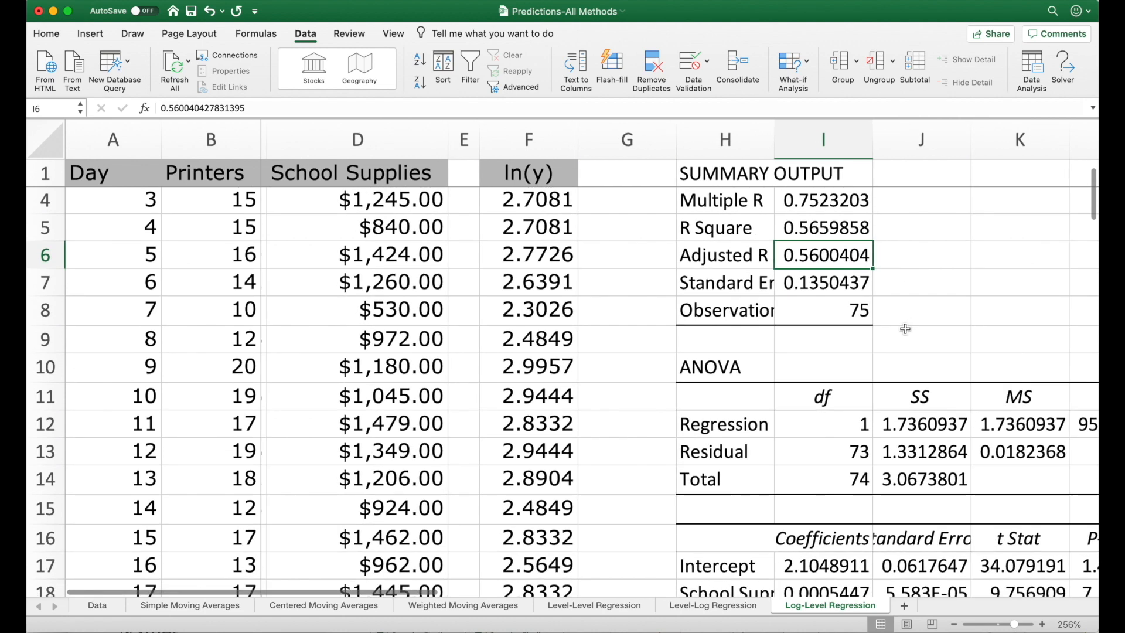
{"action": "scroll", "coordinate": [905, 328], "scroll_direction": "down", "scroll_amount": 2}
{"action": "scroll", "coordinate": [904, 326], "scroll_direction": "up", "scroll_amount": 4}
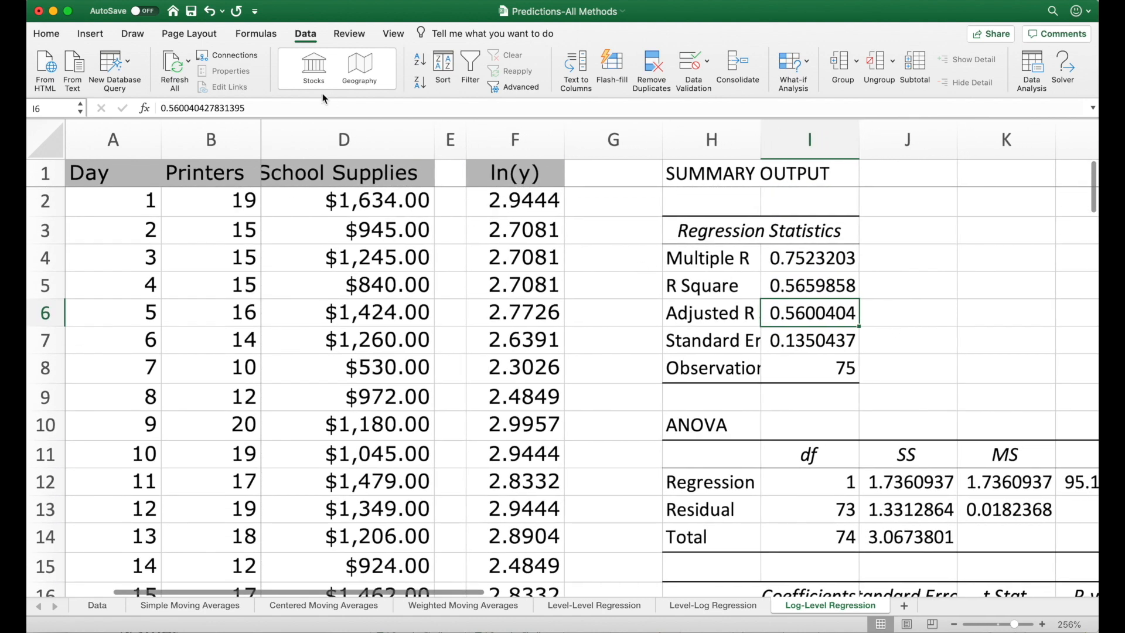
{"action": "left_click", "coordinate": [132, 33]}
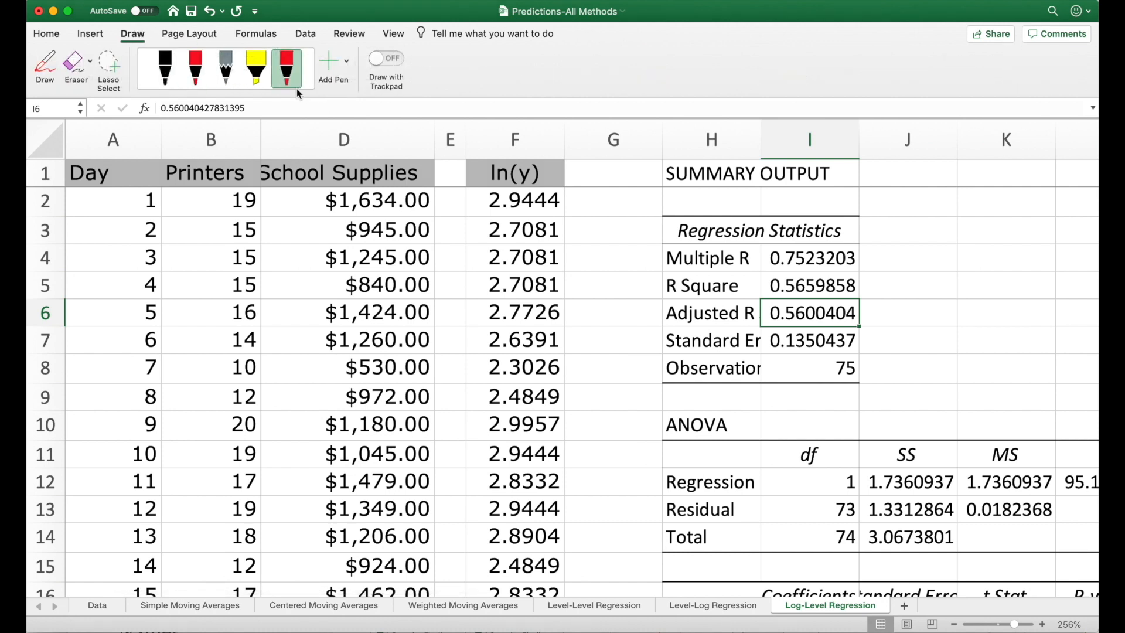
{"action": "left_click", "coordinate": [196, 67]}
{"action": "mouse_move", "coordinate": [873, 274]}
{"action": "left_mouse_down"}
{"action": "mouse_move", "coordinate": [759, 280]}
{"action": "mouse_move", "coordinate": [802, 297]}
{"action": "mouse_move", "coordinate": [876, 286]}
{"action": "left_mouse_up"}
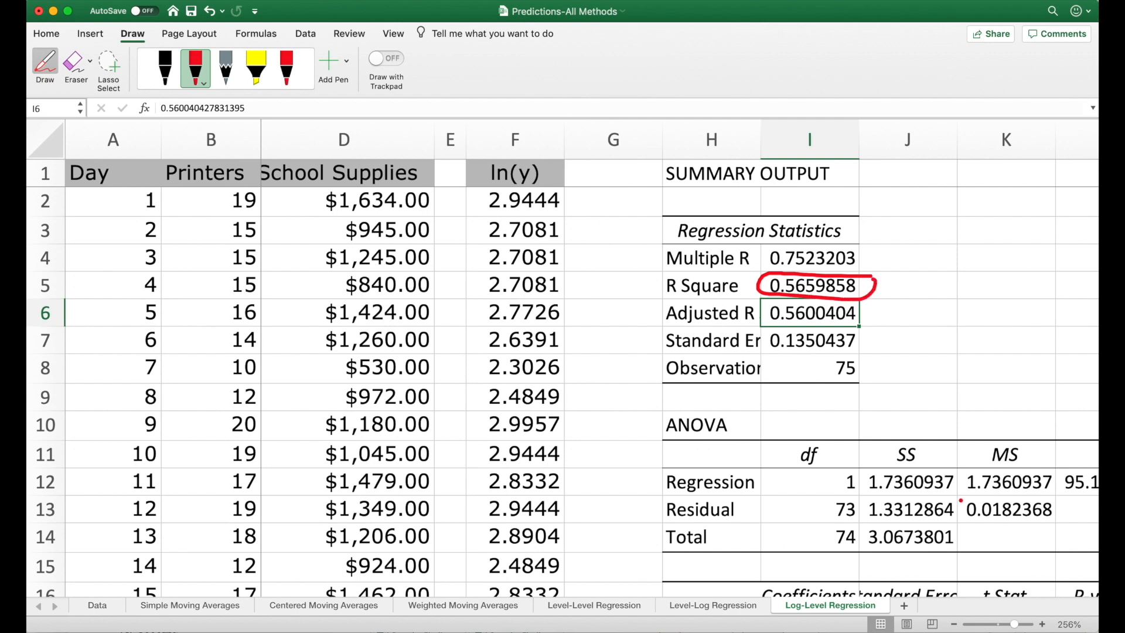
{"action": "mouse_move", "coordinate": [960, 499]}
{"action": "left_mouse_down"}
{"action": "mouse_move", "coordinate": [882, 496]}
{"action": "mouse_move", "coordinate": [922, 523]}
{"action": "left_mouse_up"}
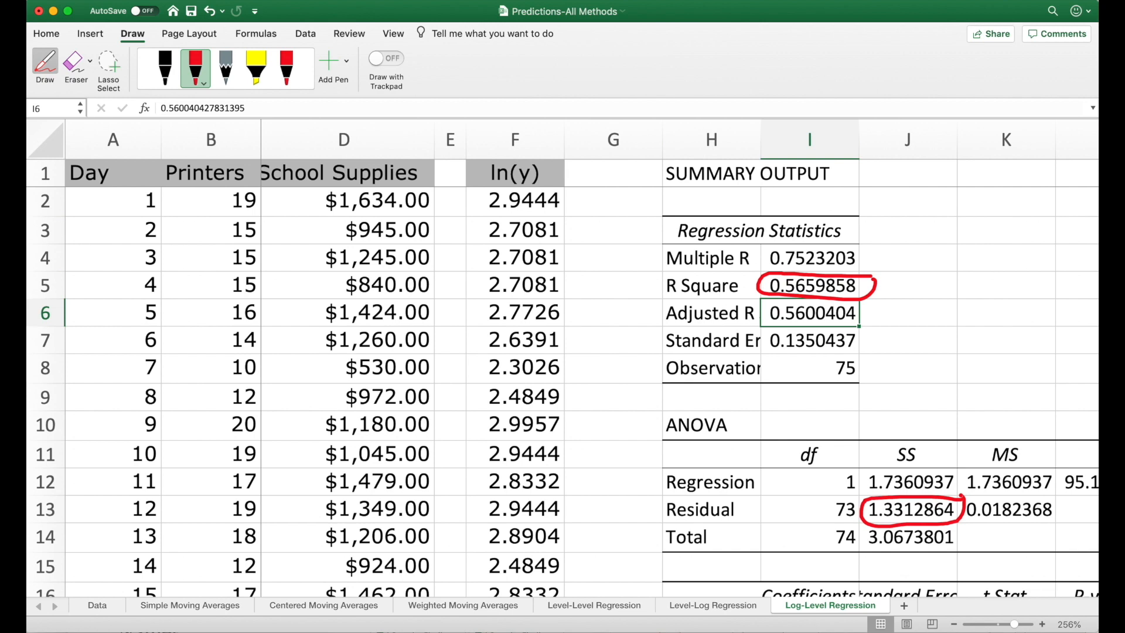
{"action": "scroll", "coordinate": [961, 496], "scroll_direction": "down", "scroll_amount": 5}
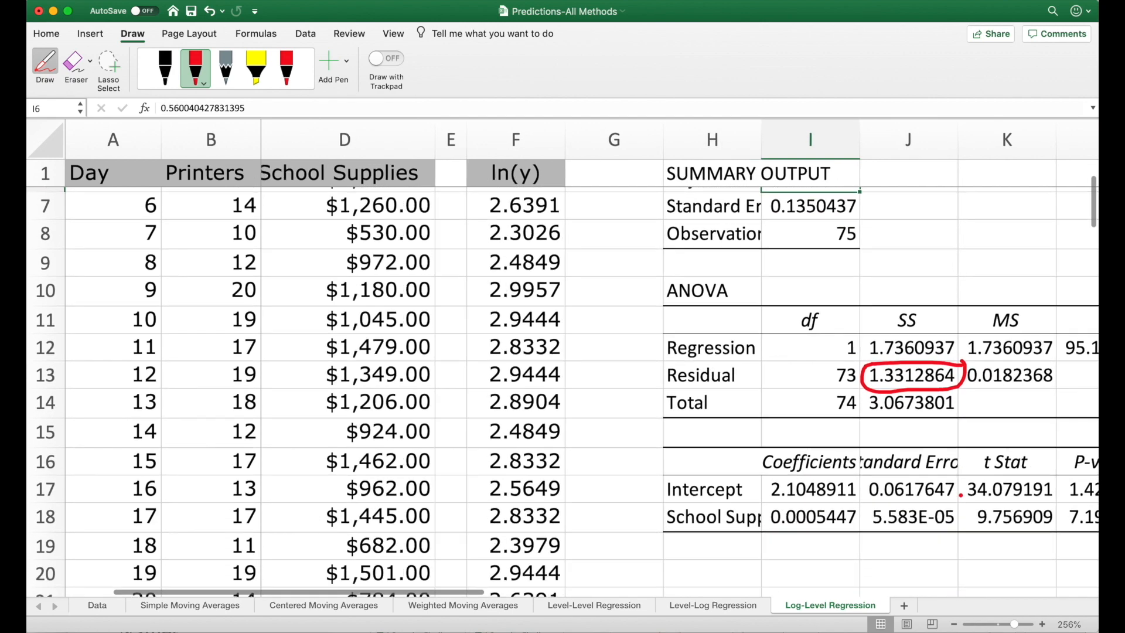
{"action": "scroll", "coordinate": [960, 495], "scroll_direction": "up", "scroll_amount": 5}
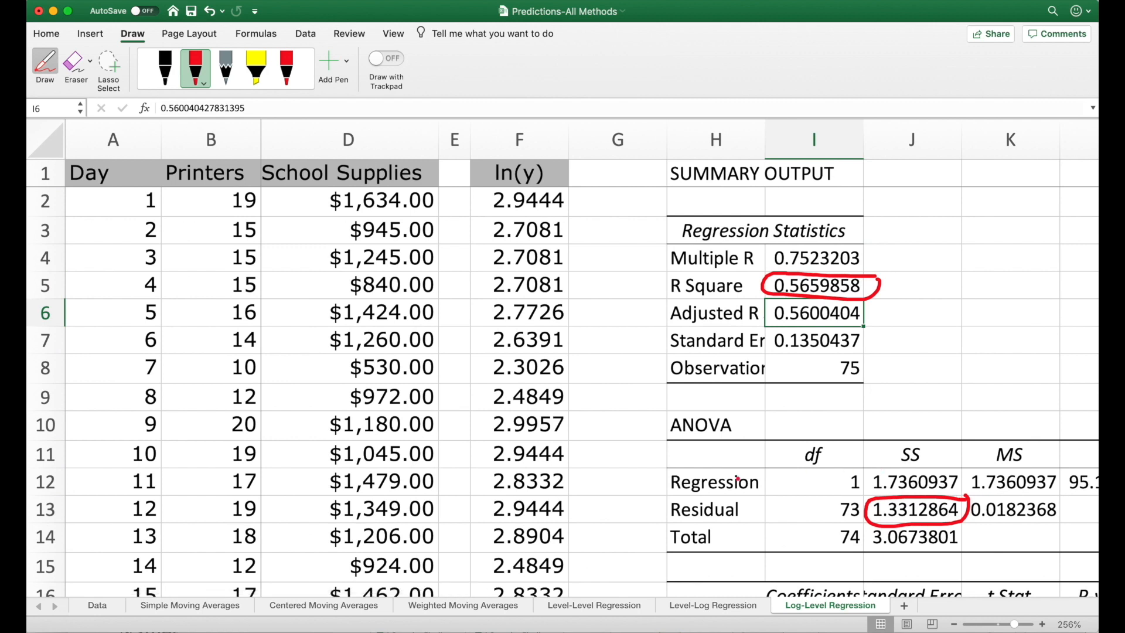
{"action": "left_click", "coordinate": [114, 2]}
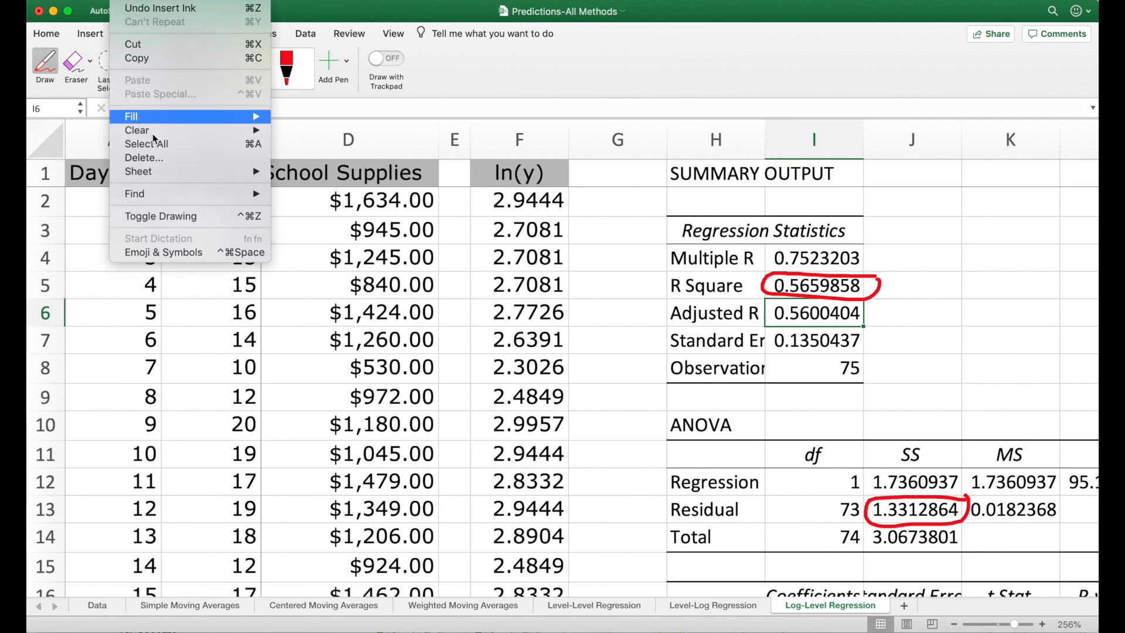
{"action": "left_click", "coordinate": [170, 217]}
Link the Log-Level Regression ssresid in Data cell G9 to the Residual SS with ='Log-Level Regression'!J13
{"action": "left_click", "coordinate": [98, 605]}
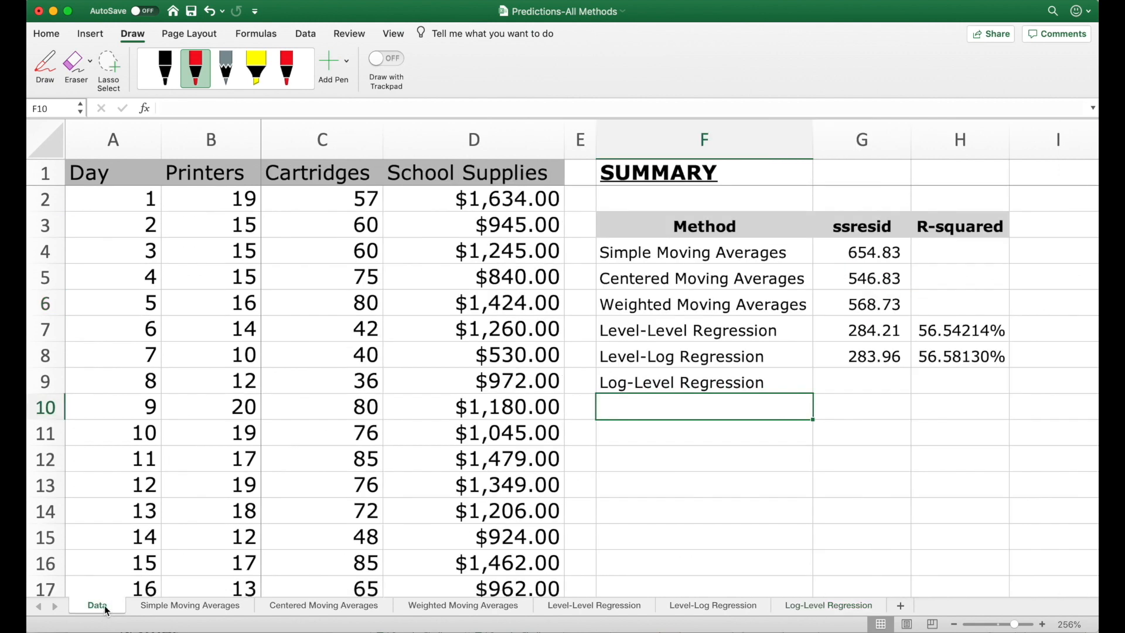
{"action": "left_click", "coordinate": [865, 380]}
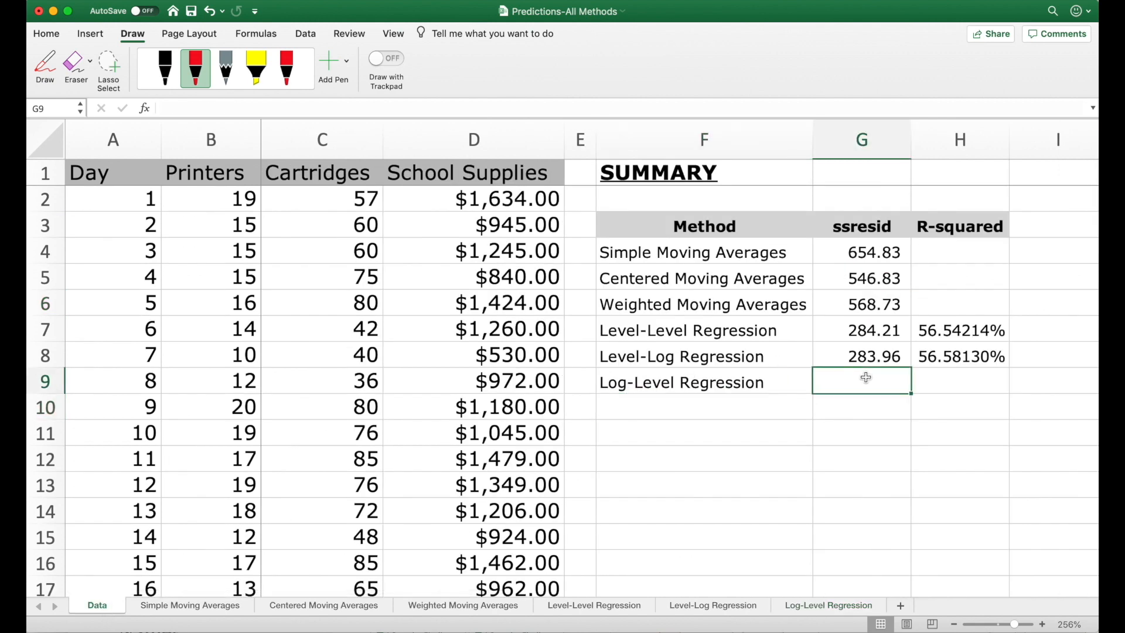
{"action": "type", "text": "="}
{"action": "left_click", "coordinate": [827, 605]}
{"action": "left_click", "coordinate": [916, 582]}
{"action": "key", "text": "Return"}
Link the Log-Level Regression R-squared in cell H9 to the R Square value with ='Log-Level Regression'!I5
{"action": "key", "text": "Up"}
{"action": "key", "text": "Right"}
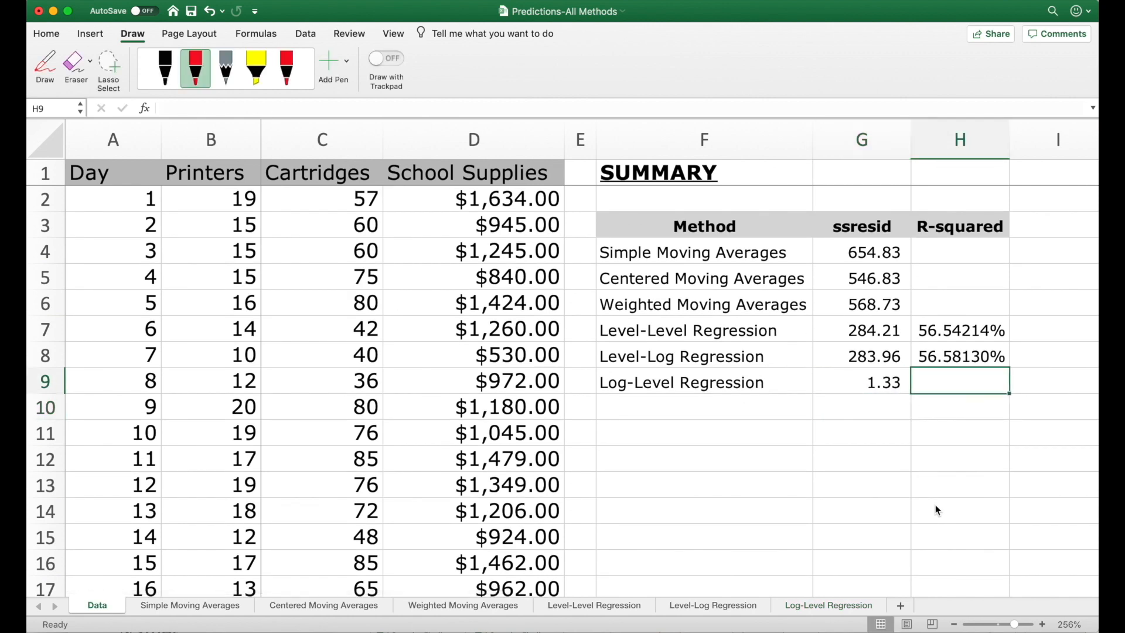
{"action": "type", "text": "="}
{"action": "left_click", "coordinate": [838, 609]}
{"action": "left_click", "coordinate": [807, 286]}
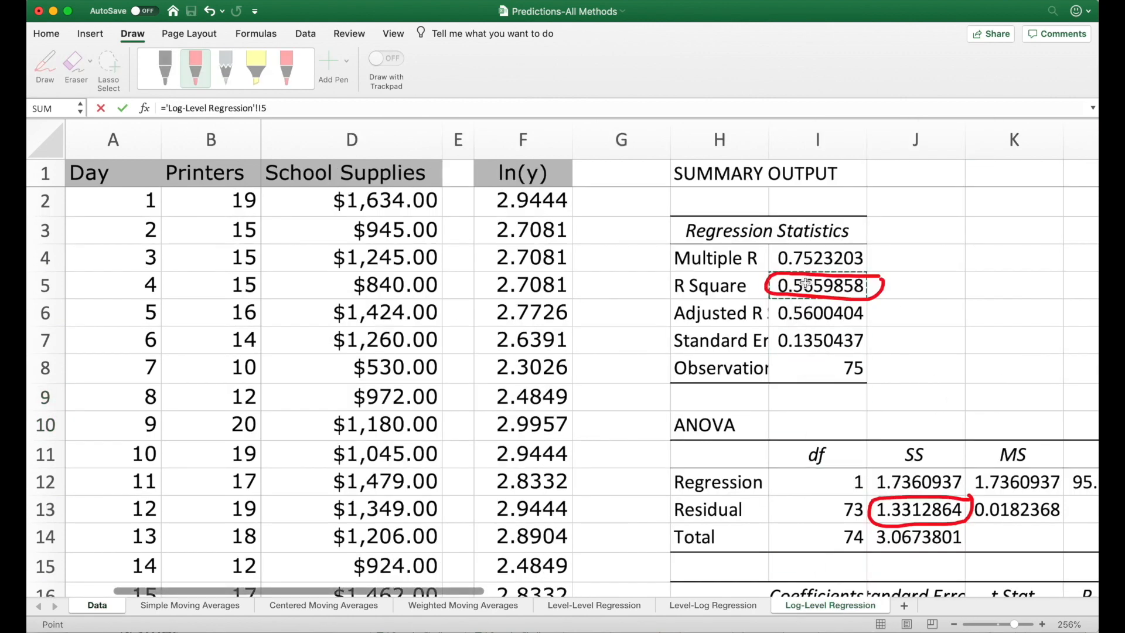
{"action": "key", "text": "Return"}
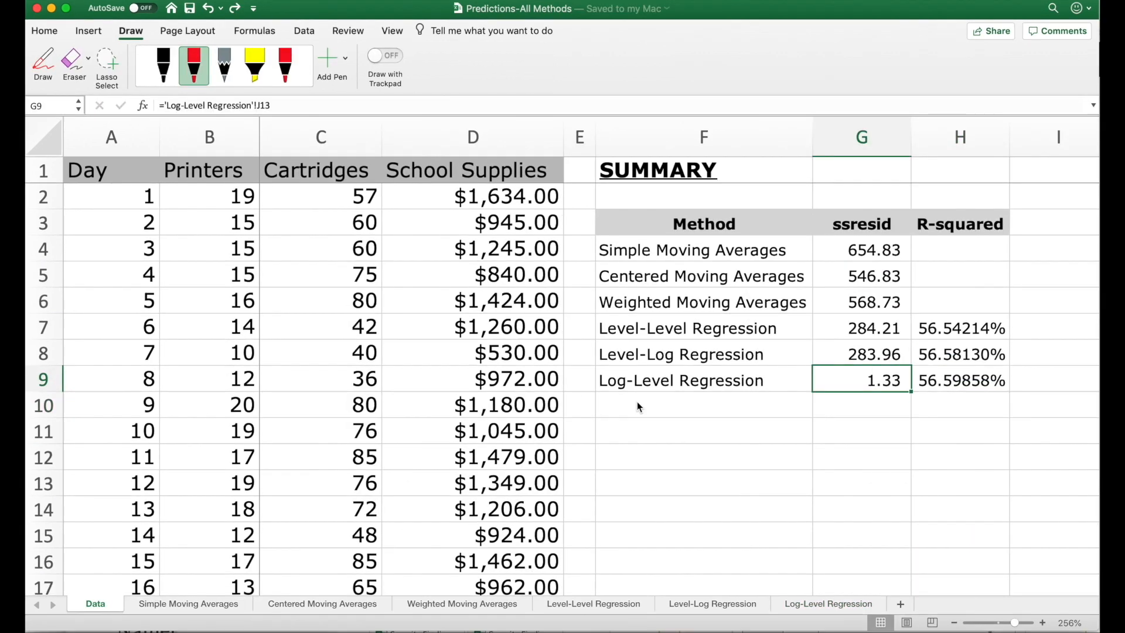
Add the method name Log-Log Regression to the summary table in cell F10
{"action": "left_click", "coordinate": [639, 404]}
{"action": "type", "text": "Log-"}
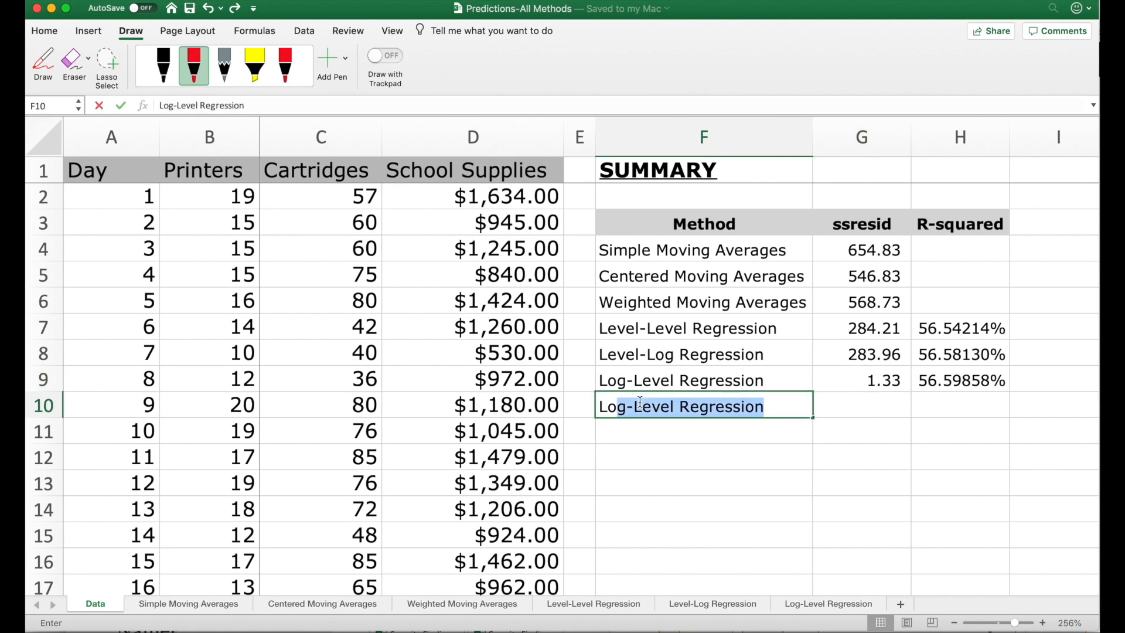
{"action": "type", "text": "Lo"}
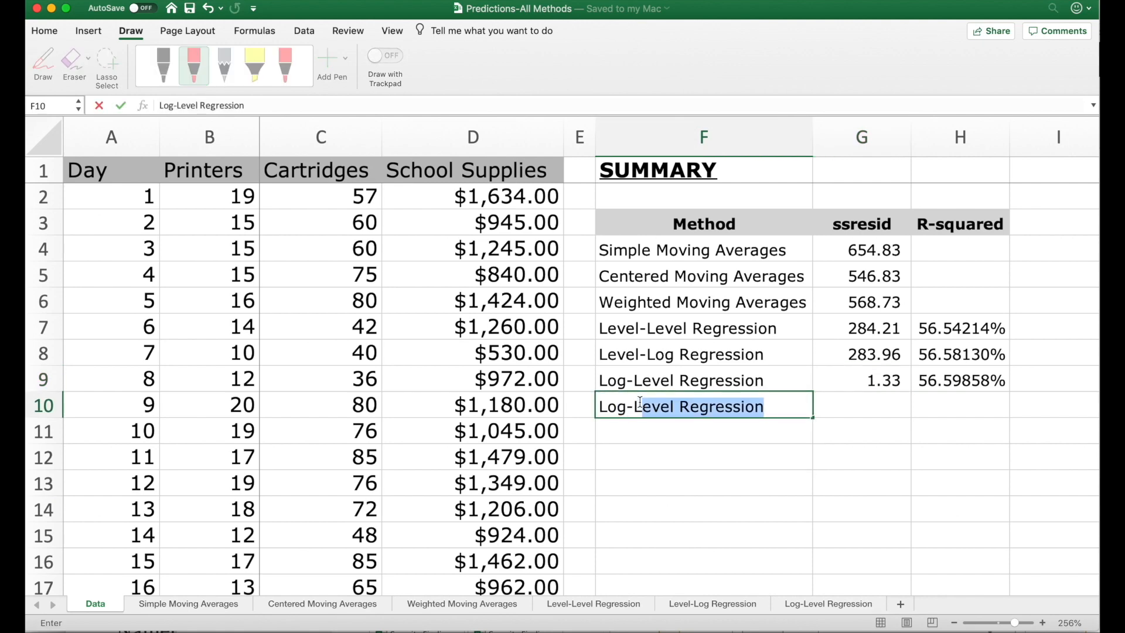
{"action": "type", "text": "g Regressio"}
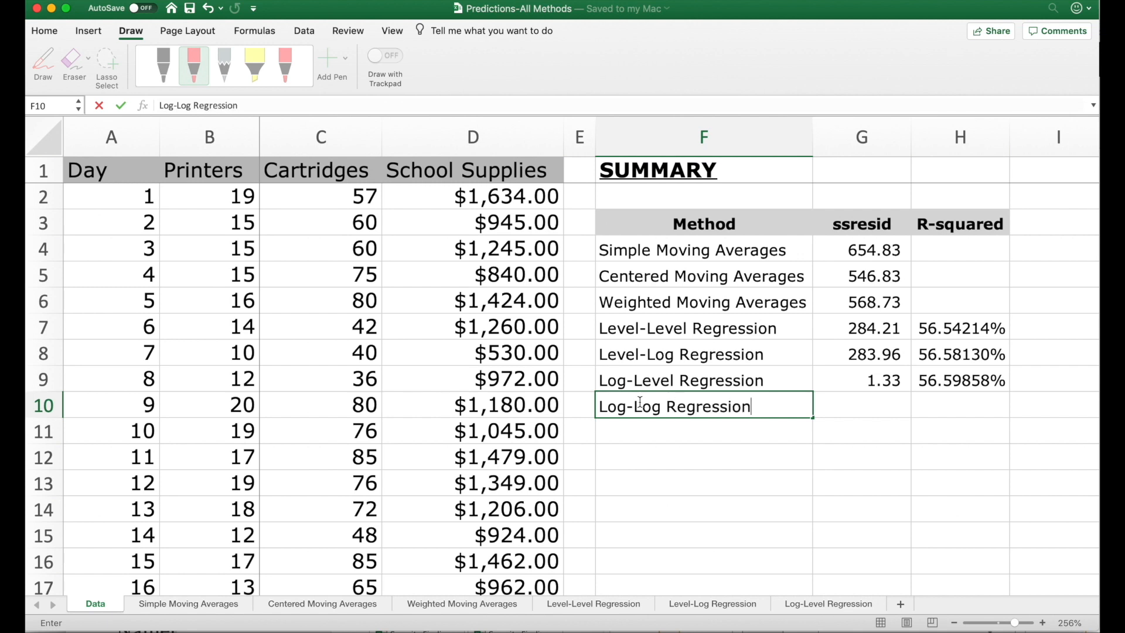
{"action": "type", "text": "n"}
{"action": "key", "text": "Tab"}
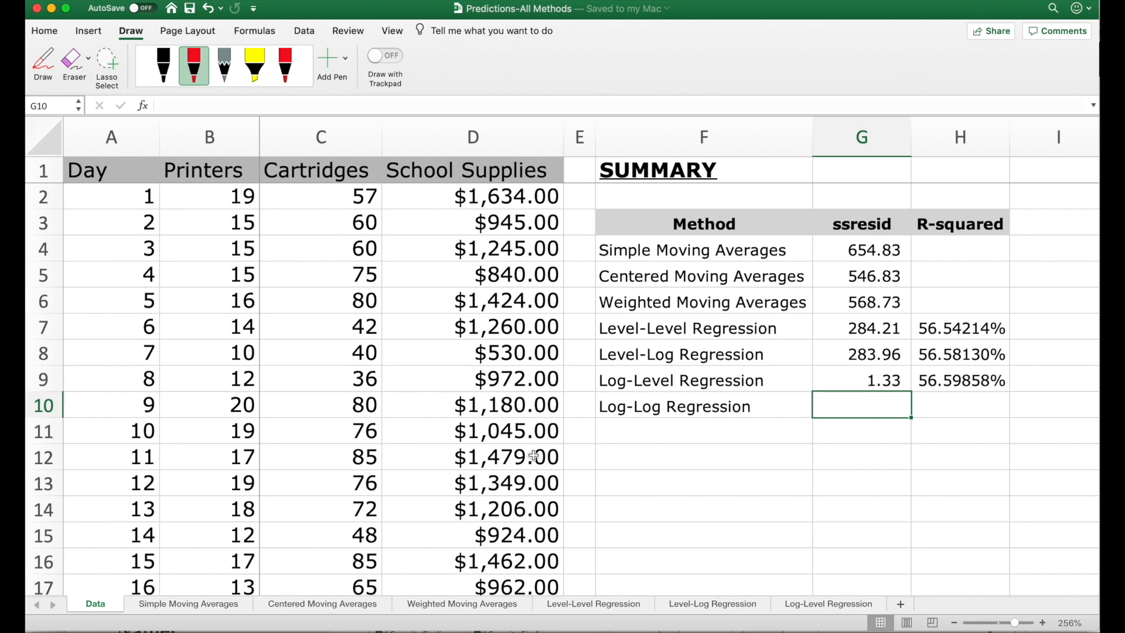
Create a copy of the Data sheet at the end of the workbook
{"action": "right_click", "coordinate": [102, 603]}
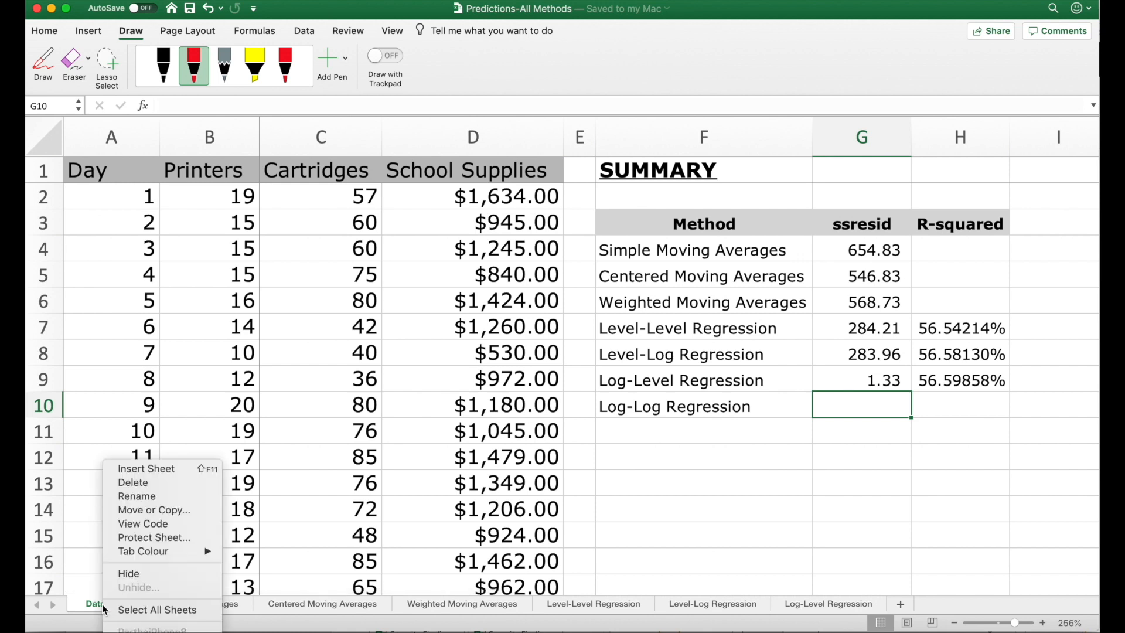
{"action": "left_click", "coordinate": [165, 509]}
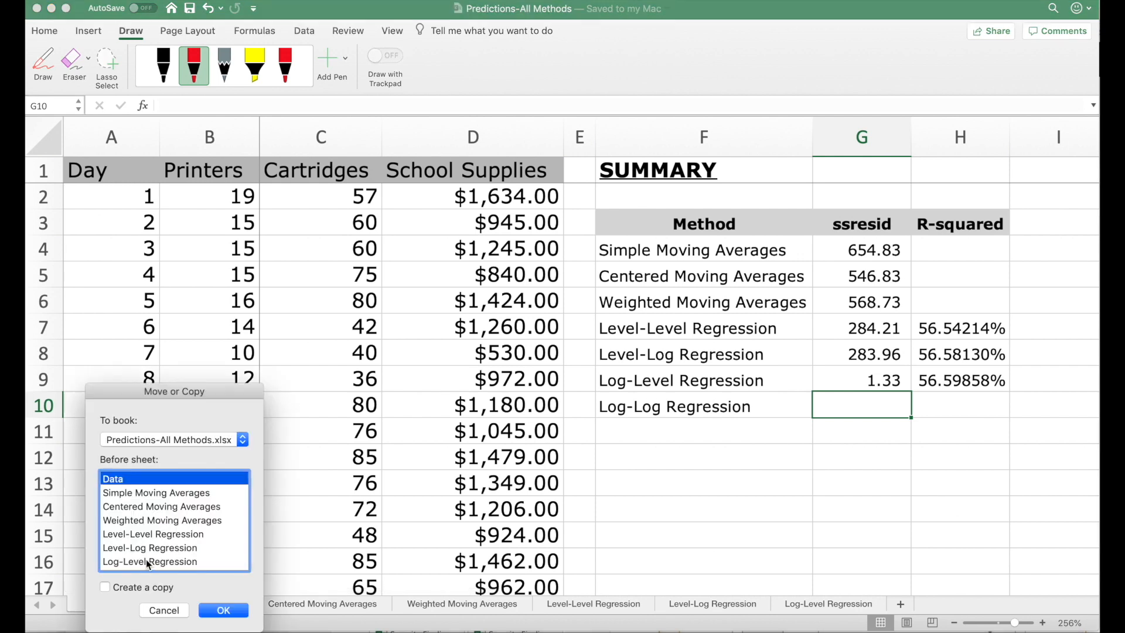
{"action": "scroll", "coordinate": [146, 526], "scroll_direction": "down", "scroll_amount": 2}
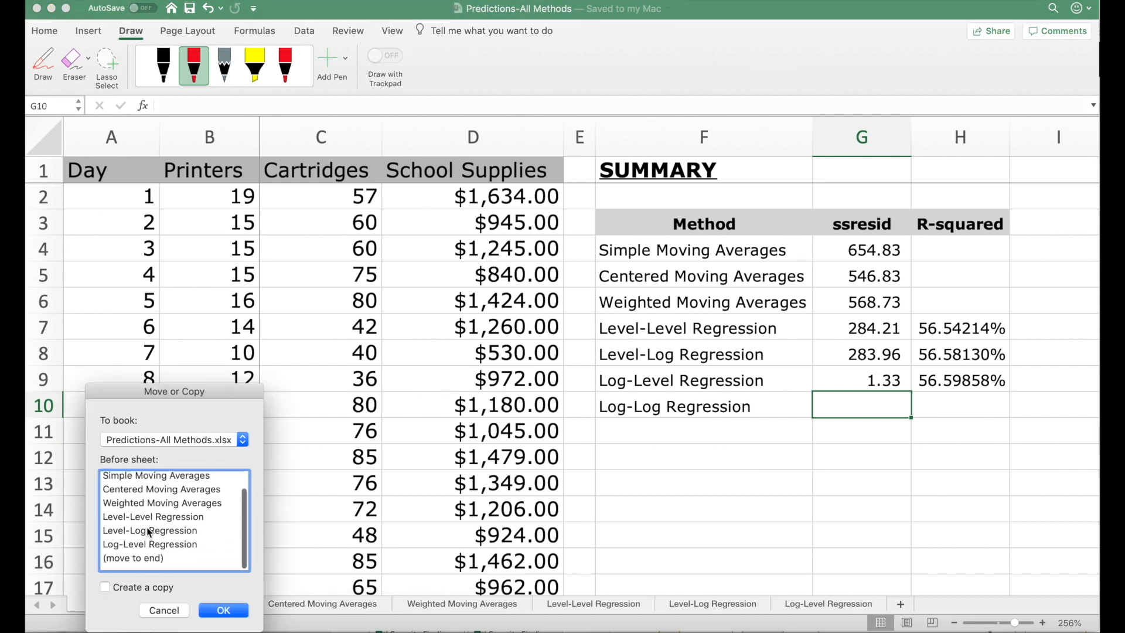
{"action": "left_click", "coordinate": [130, 563]}
{"action": "left_click", "coordinate": [116, 587]}
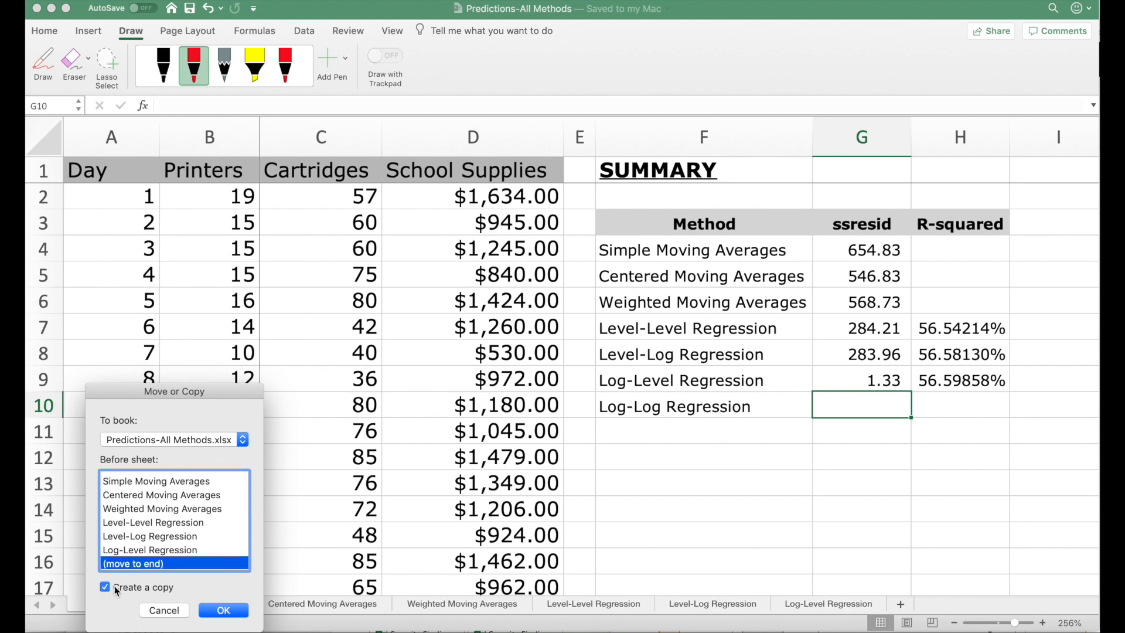
{"action": "left_click", "coordinate": [223, 610]}
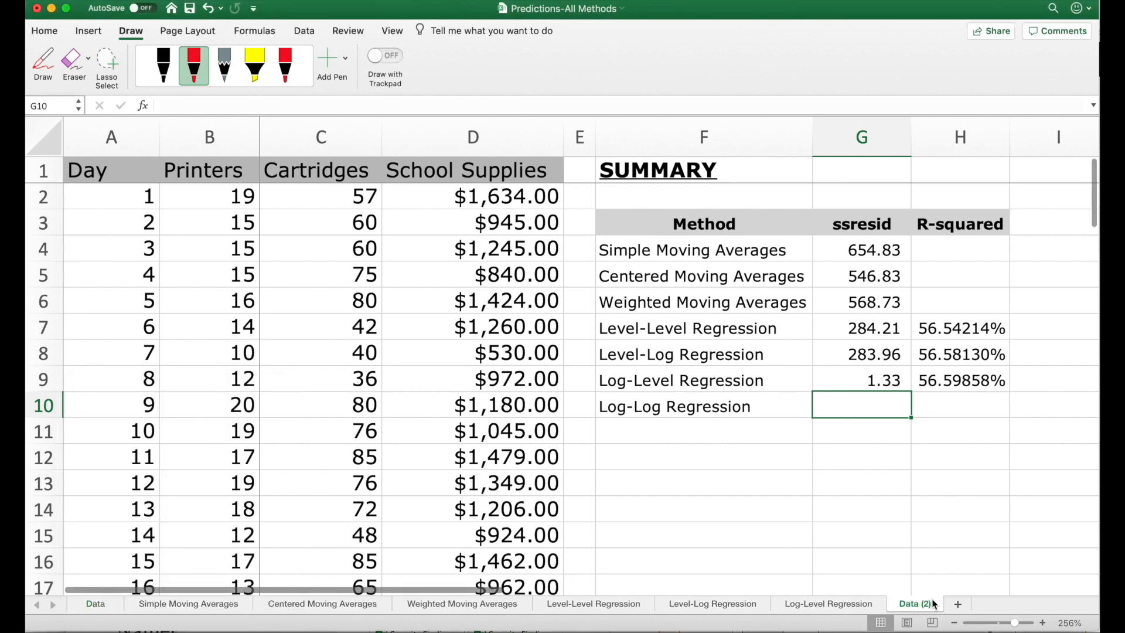
Rename the copied sheet Data (2) as Log-Log Regression
{"action": "right_click", "coordinate": [926, 607]}
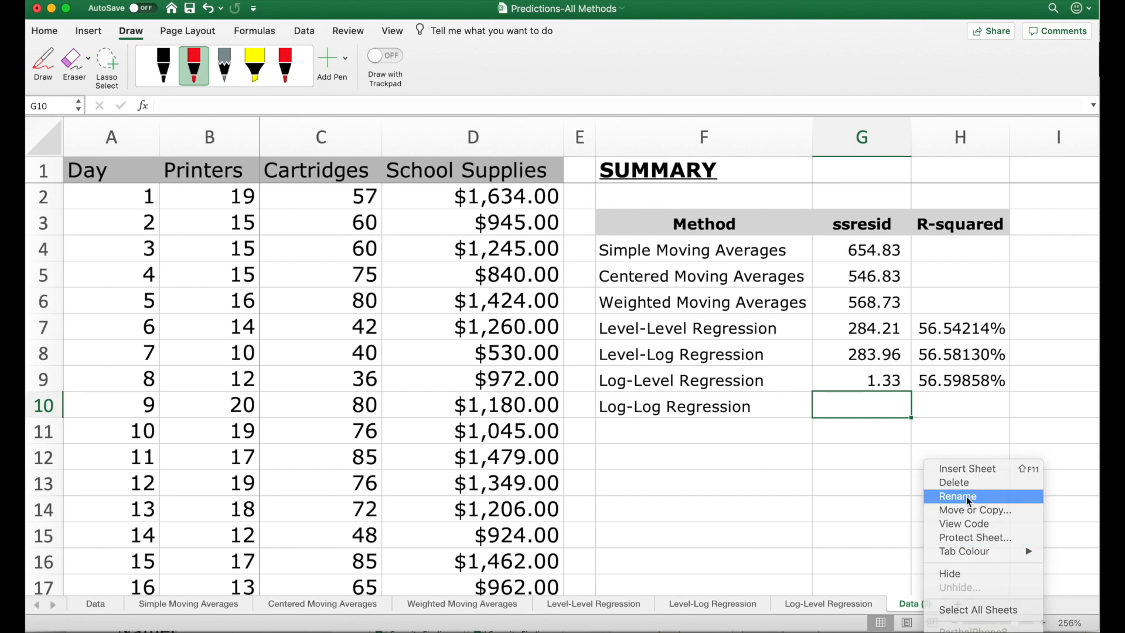
{"action": "left_click", "coordinate": [965, 497]}
{"action": "type", "text": "Log-Log Re"}
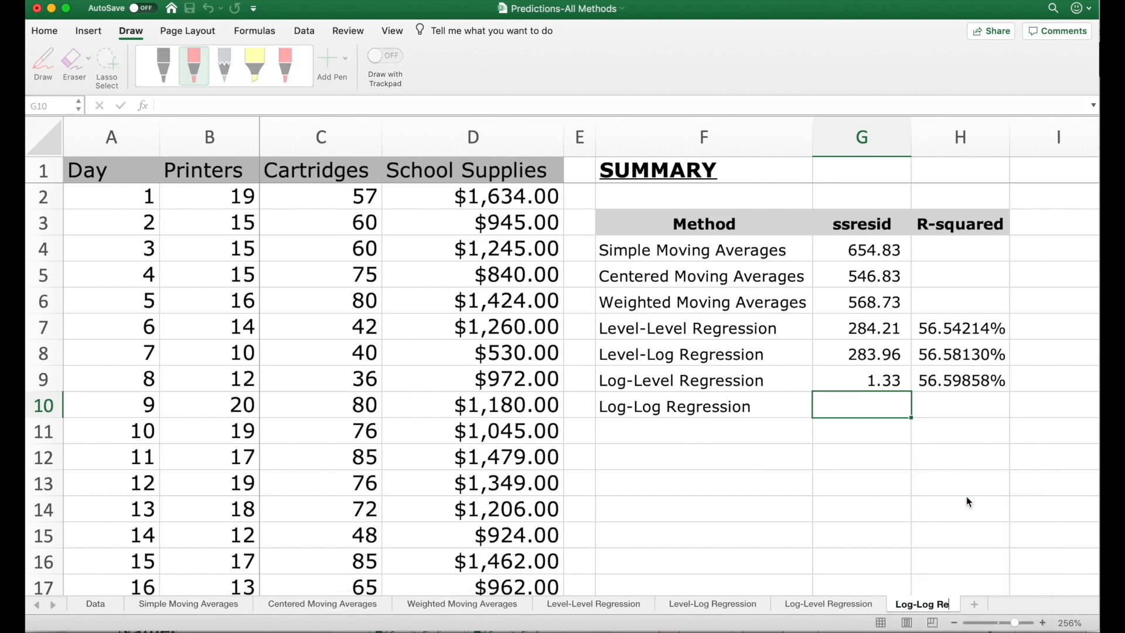
{"action": "type", "text": "gression"}
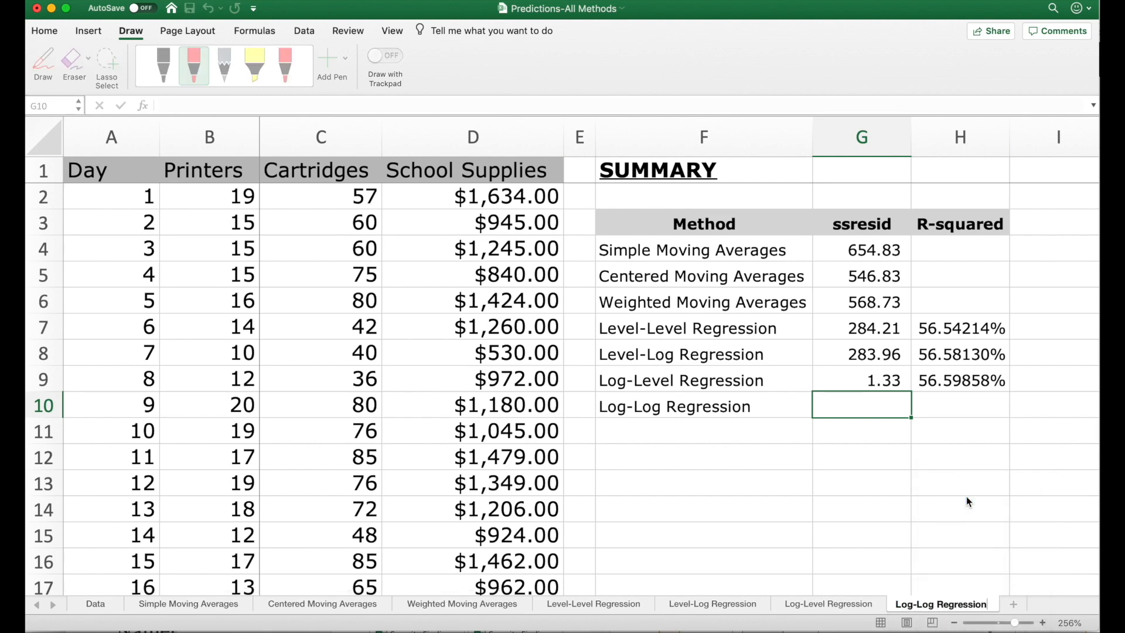
{"action": "key", "text": "Return"}
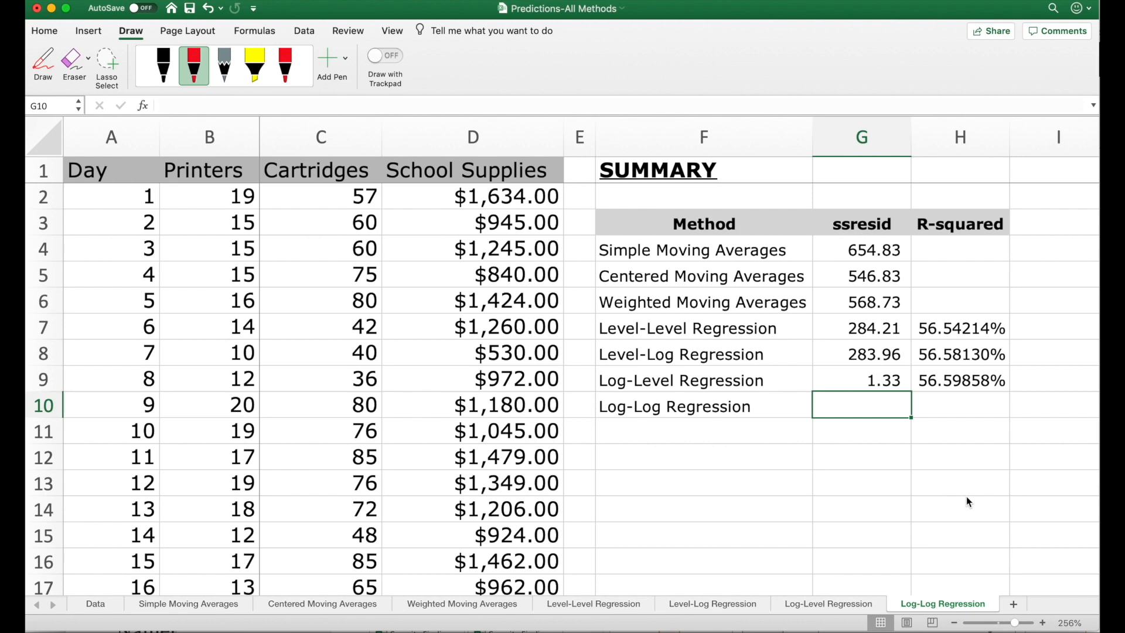
Delete columns F to H containing the summary table from the Log-Log Regression sheet
{"action": "left_click_drag", "start_coordinate": [668, 140], "coordinate": [941, 144]}
{"action": "right_click", "coordinate": [941, 144]}
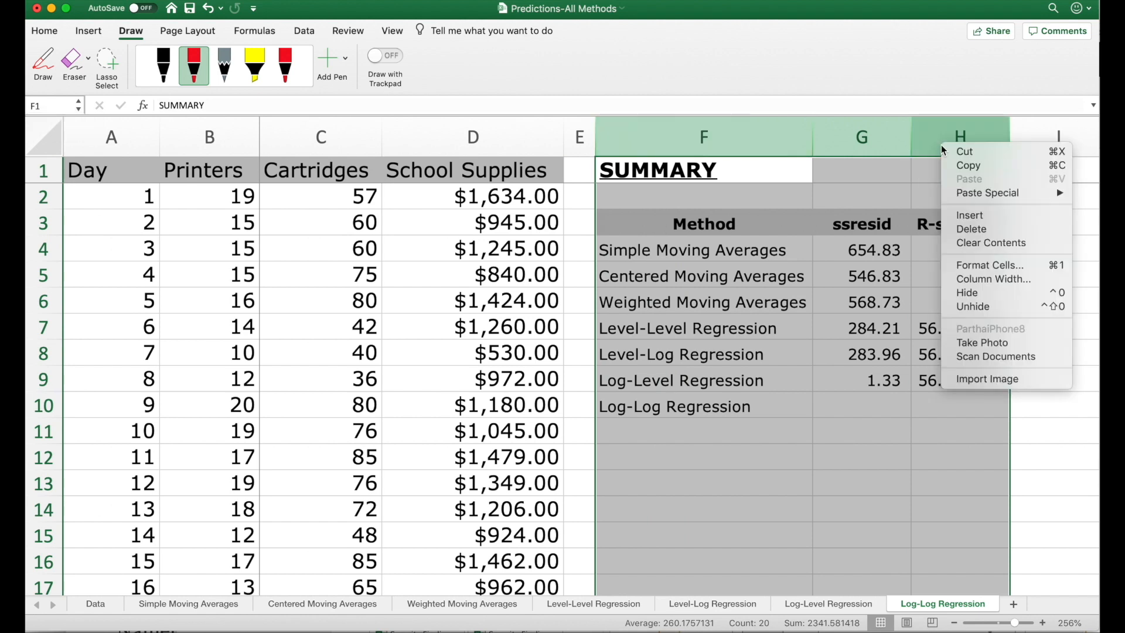
{"action": "left_click", "coordinate": [960, 225]}
Enter the column headers ln(y) in cell F1 and ln(x) in cell G1
{"action": "left_click", "coordinate": [663, 164]}
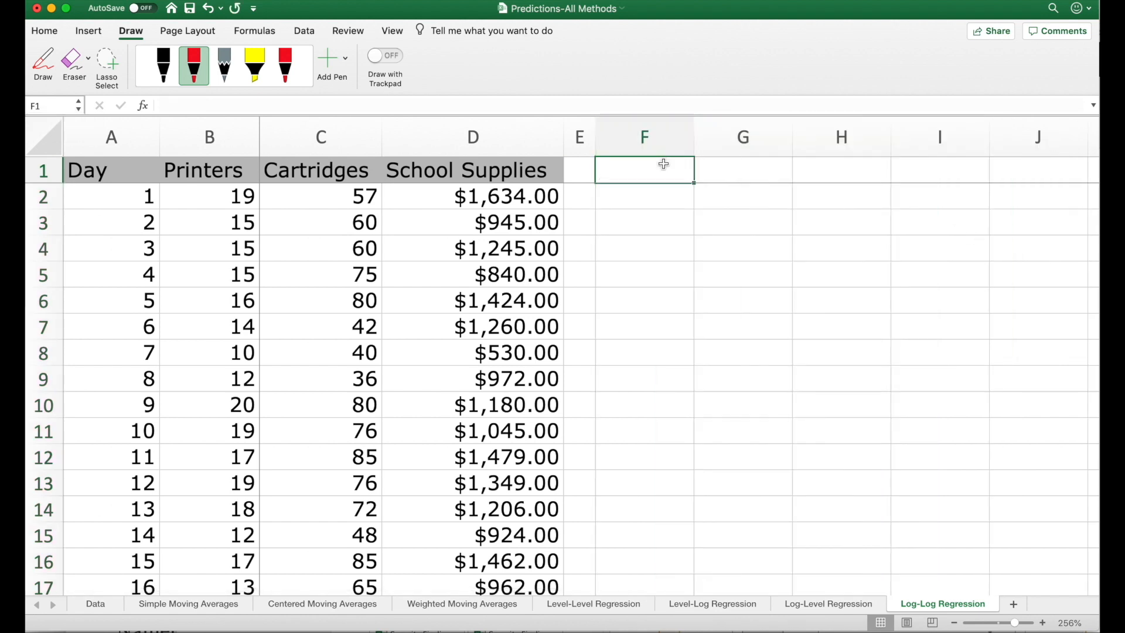
{"action": "type", "text": "ln(y)"}
{"action": "key", "text": "Tab"}
{"action": "type", "text": "ln(x)"}
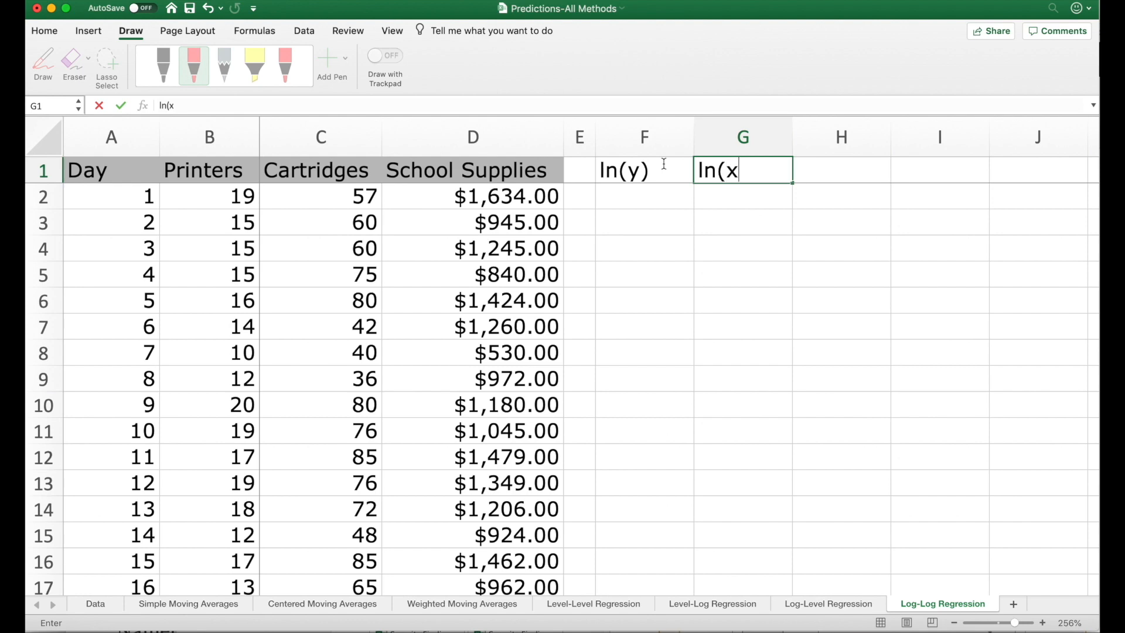
{"action": "key", "text": "Return"}
Copy the School Supplies header's formatting onto the headers in F1:G1 and centre them
{"action": "left_click", "coordinate": [468, 170]}
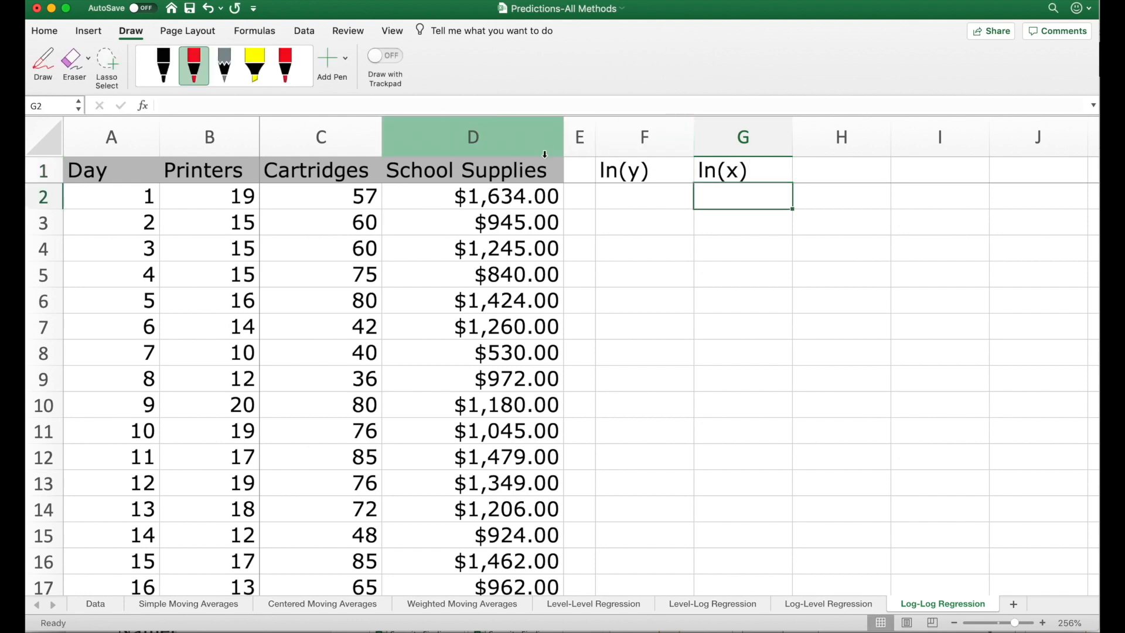
{"action": "left_click", "coordinate": [45, 30]}
{"action": "left_click", "coordinate": [74, 83]}
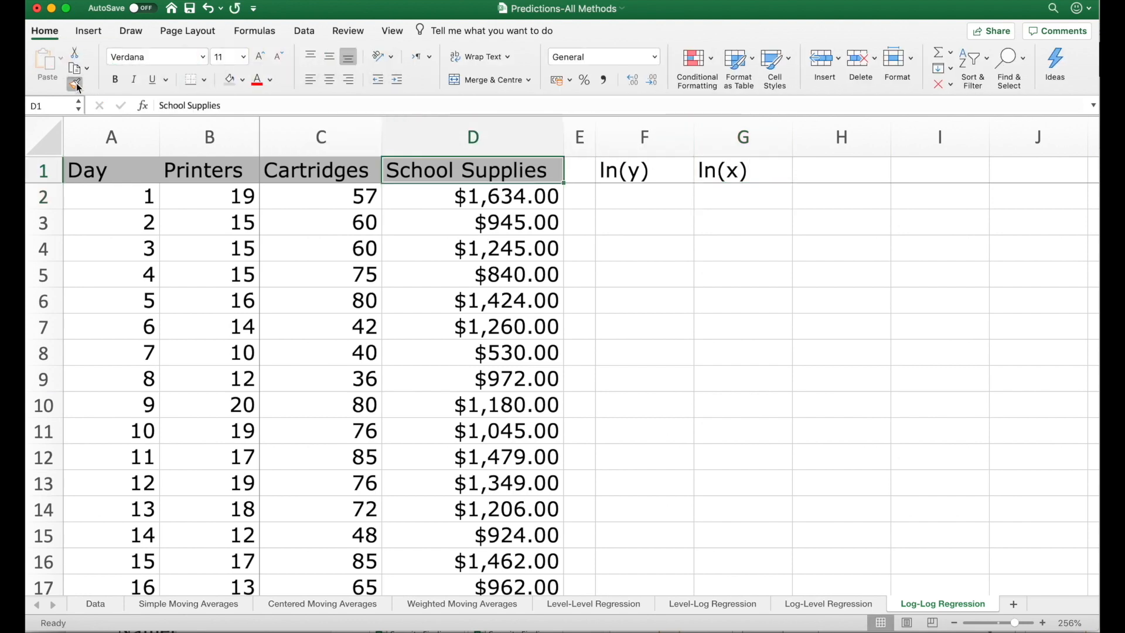
{"action": "left_click", "coordinate": [646, 174]}
{"action": "left_click_drag", "start_coordinate": [646, 174], "coordinate": [743, 171]}
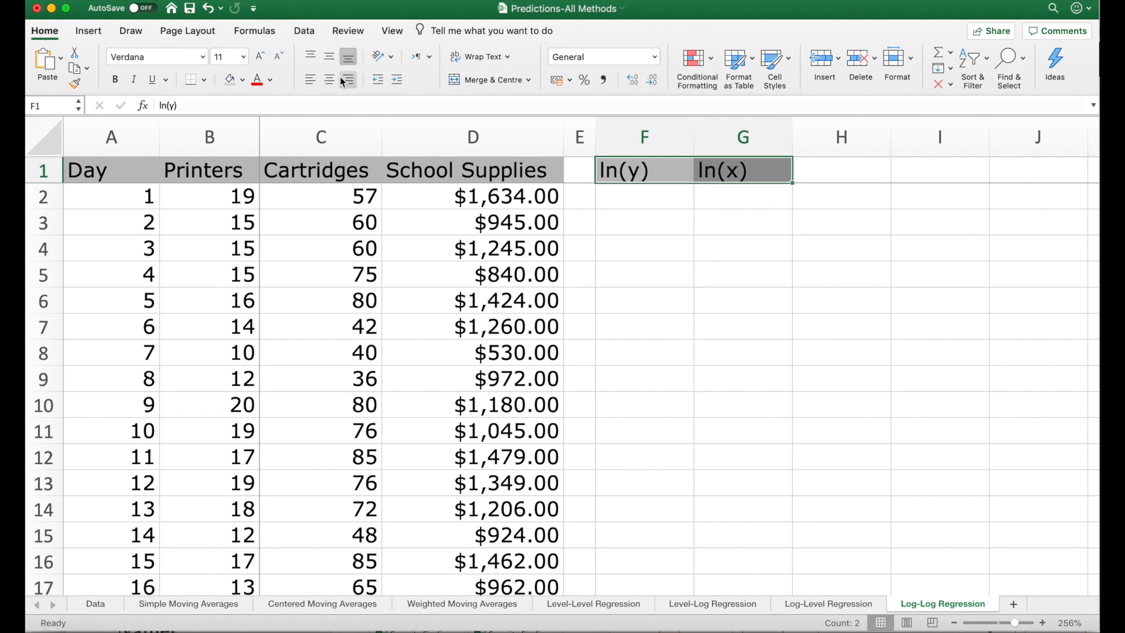
Calculate the natural log of the first Printers value in cell F2 with =LN(B2)
{"action": "left_click", "coordinate": [628, 204]}
{"action": "type", "text": "=ln("}
{"action": "key", "text": "Left"}
{"action": "key", "text": "Left"}
{"action": "key", "text": "Left"}
{"action": "key", "text": "Left"}
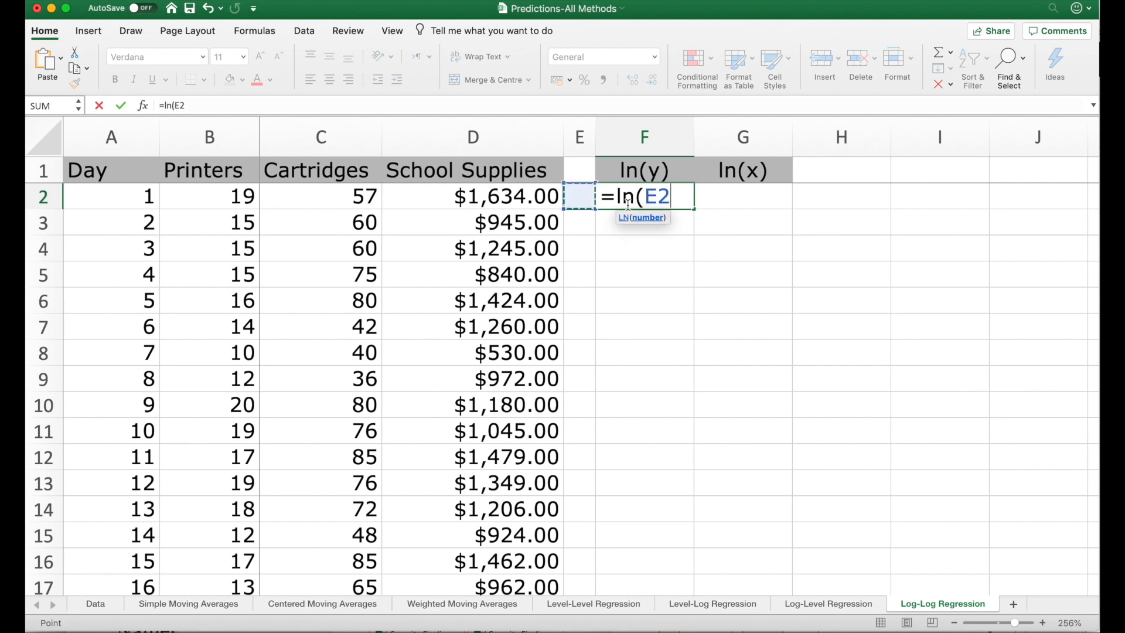
{"action": "type", "text": ")"}
{"action": "key", "text": "Return"}
Calculate the natural log of the first School Supplies value in cell G2 with =LN(D2)
{"action": "key", "text": "Up"}
{"action": "key", "text": "Right"}
{"action": "type", "text": "-="}
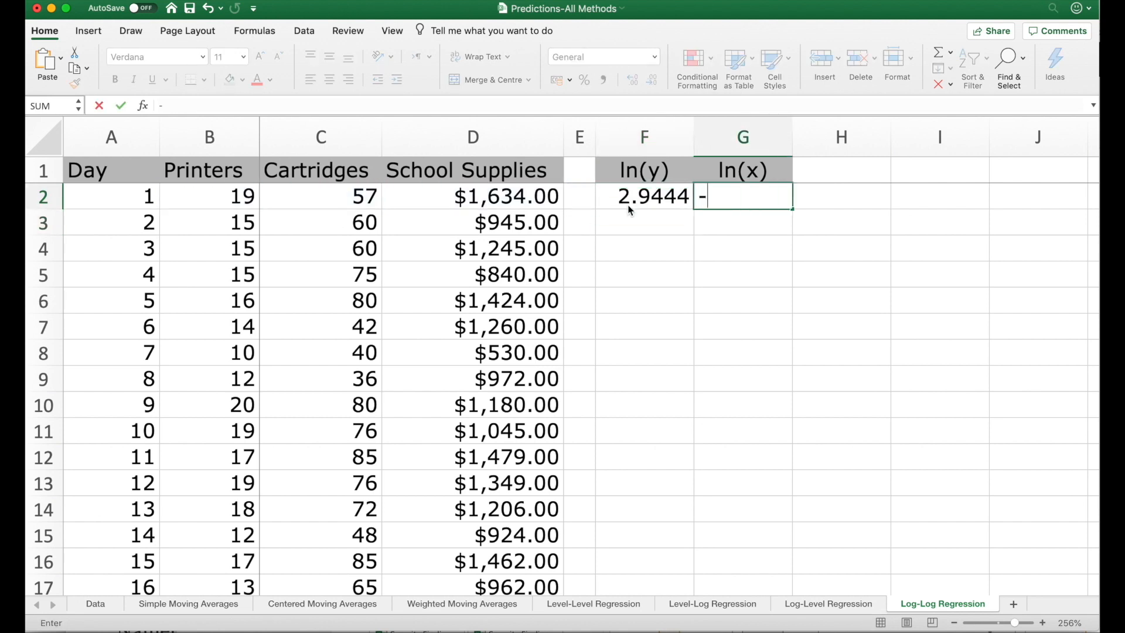
{"action": "key", "text": "BackSpace"}
{"action": "key", "text": "BackSpace"}
{"action": "type", "text": "=ln("}
{"action": "key", "text": "Left"}
{"action": "key", "text": "Left"}
{"action": "key", "text": "Left"}
{"action": "type", "text": ")"}
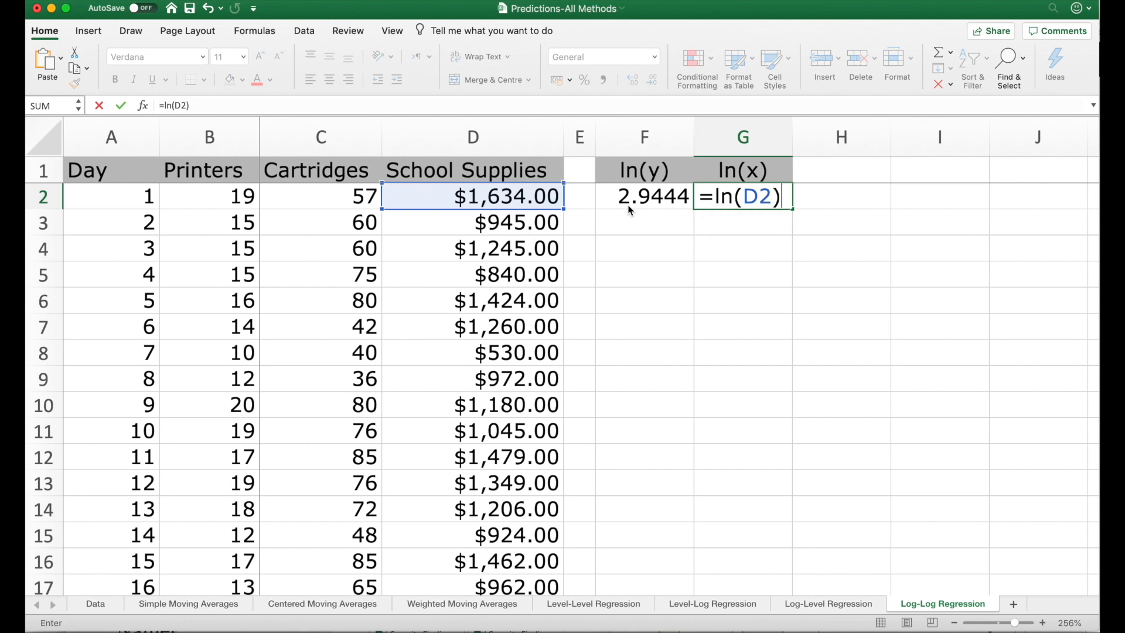
{"action": "key", "text": "Return"}
Copy the log formulas in F2:G2 down through row 76 to cover all days
{"action": "left_click", "coordinate": [629, 207]}
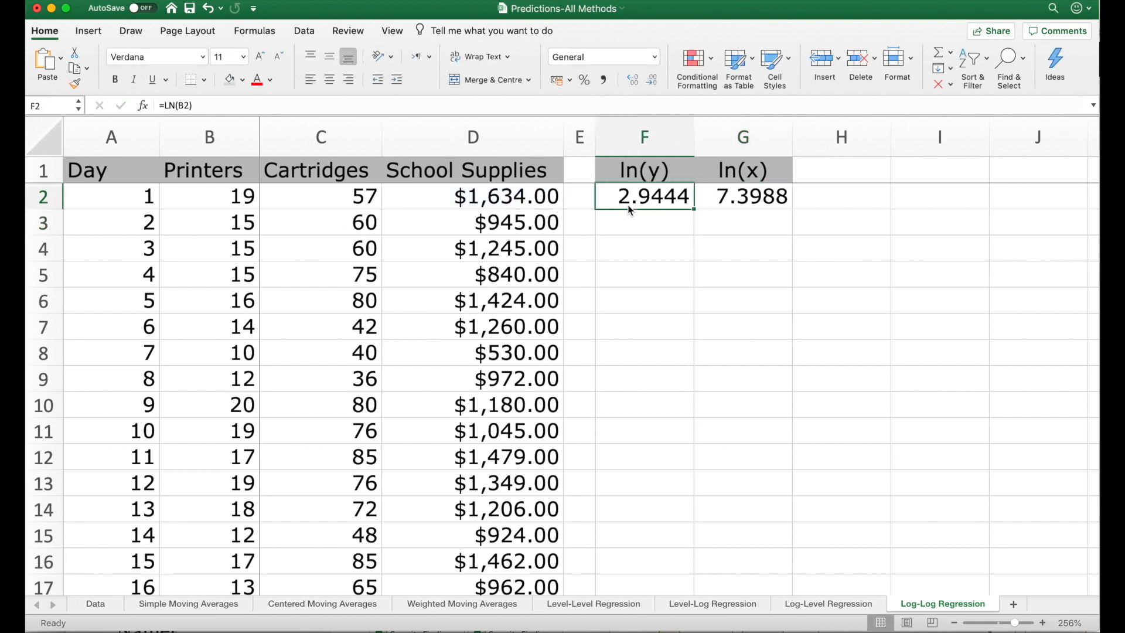
{"action": "key", "text": "shift+Right"}
{"action": "key", "text": "super+c"}
{"action": "key", "text": "Left"}
{"action": "key", "text": "Left"}
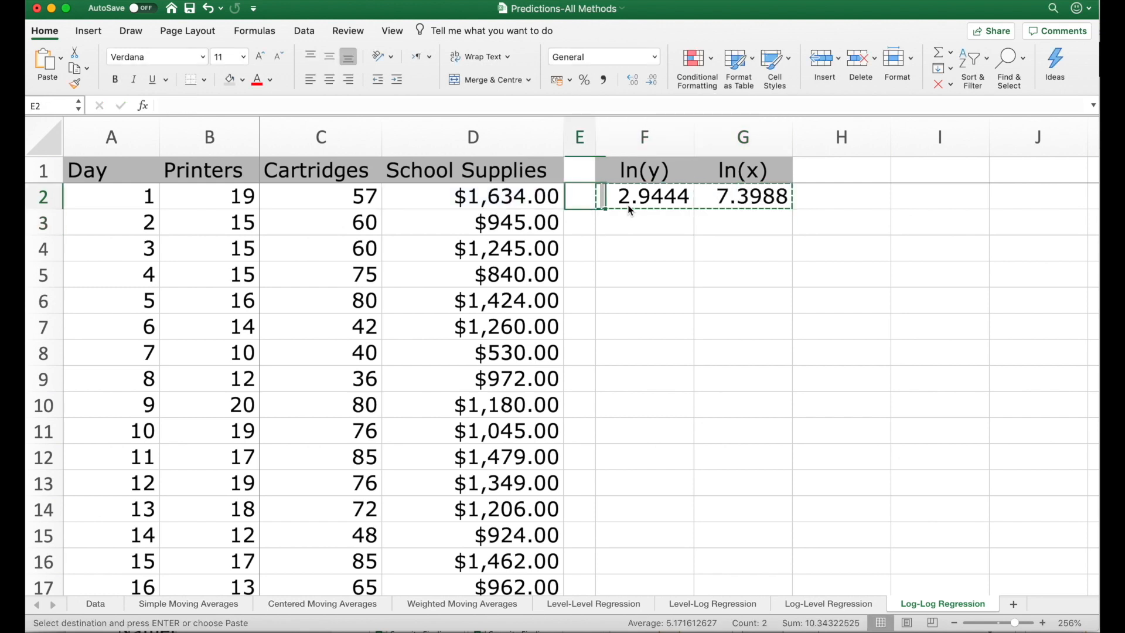
{"action": "key", "text": "super+Down"}
{"action": "key", "text": "Right"}
{"action": "key", "text": "Right"}
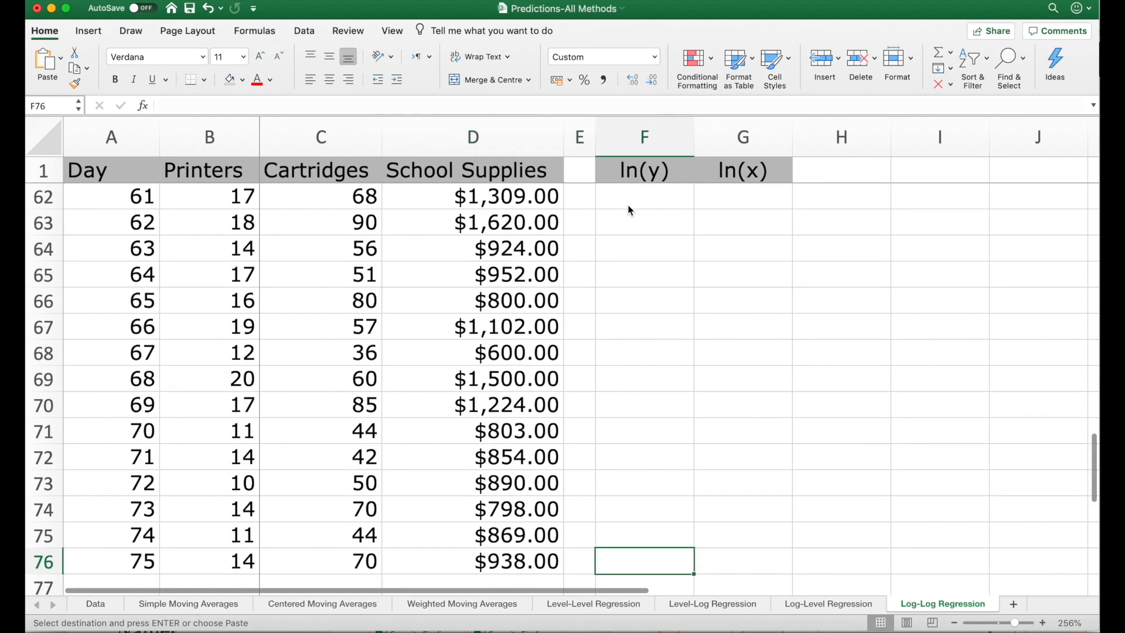
{"action": "key", "text": "shift+Right"}
{"action": "key", "text": "shift+super+Up"}
{"action": "key", "text": "Return"}
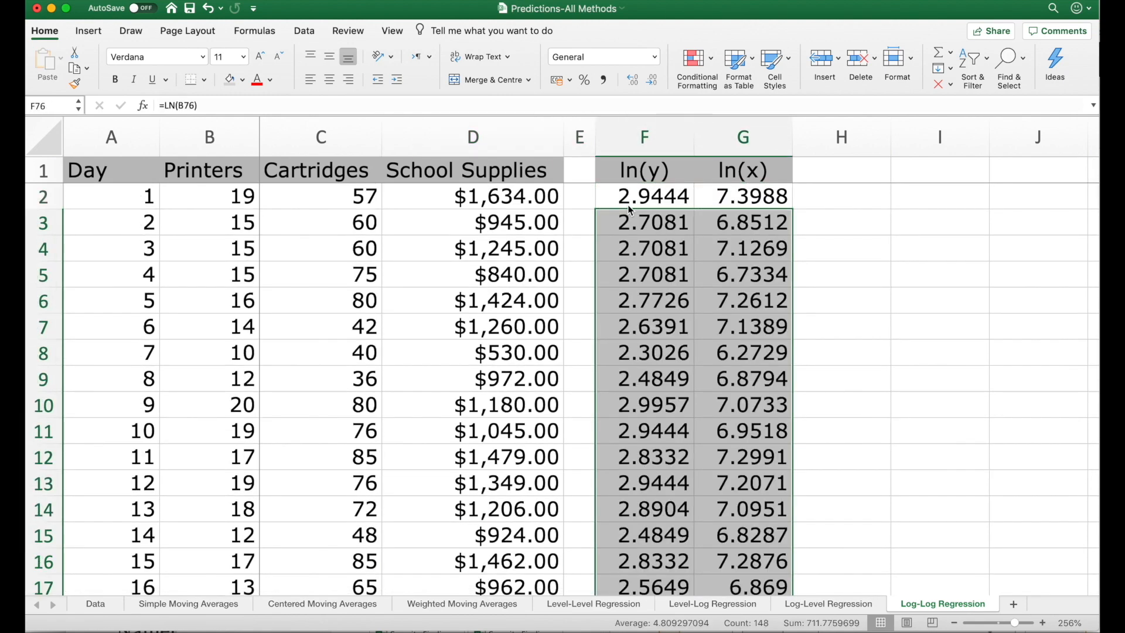
Start a Regression from the data analysis tools with the ln(y) column, $F$1:$F$76, as the Input Y Range
{"action": "left_click", "coordinate": [636, 171]}
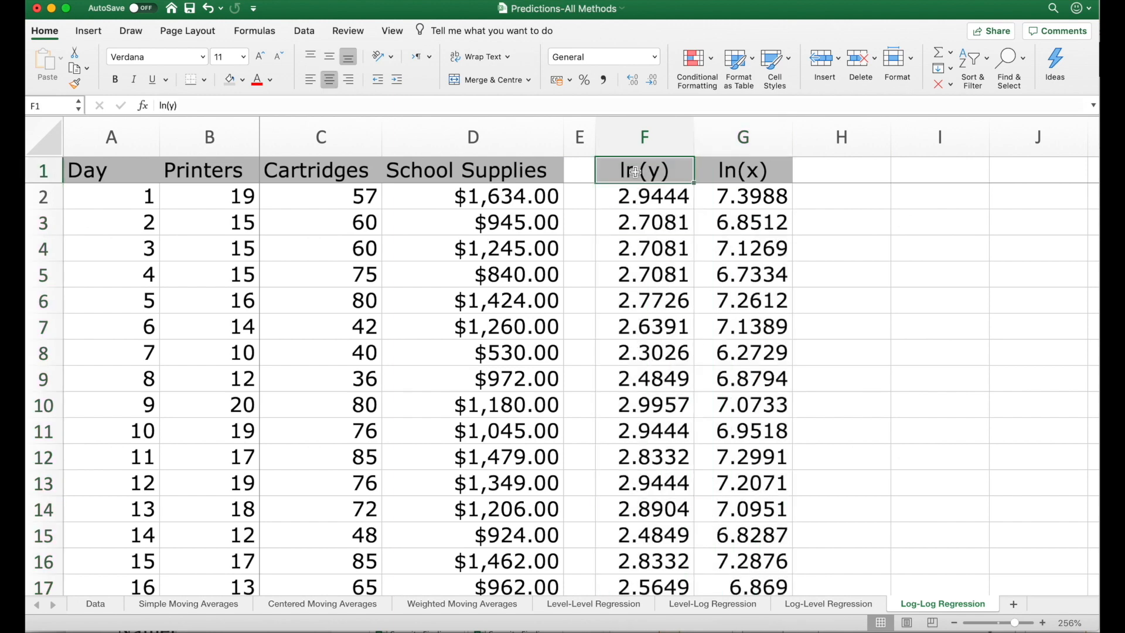
{"action": "key", "text": "Down"}
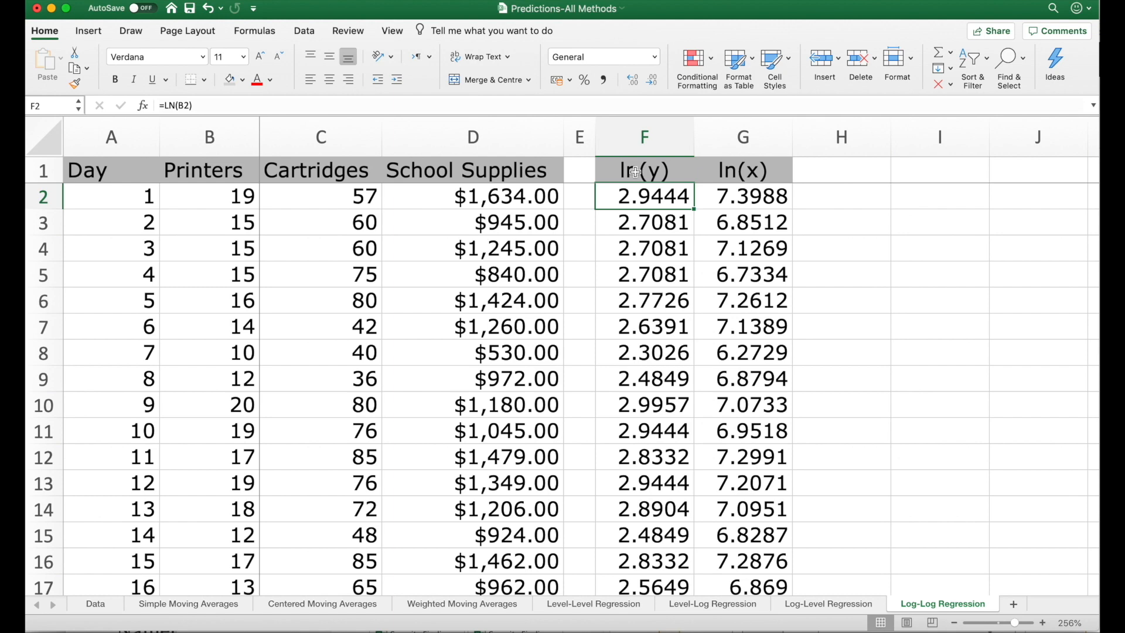
{"action": "key", "text": "Up"}
{"action": "key", "text": "Right"}
{"action": "key", "text": "Right"}
{"action": "key", "text": "Right"}
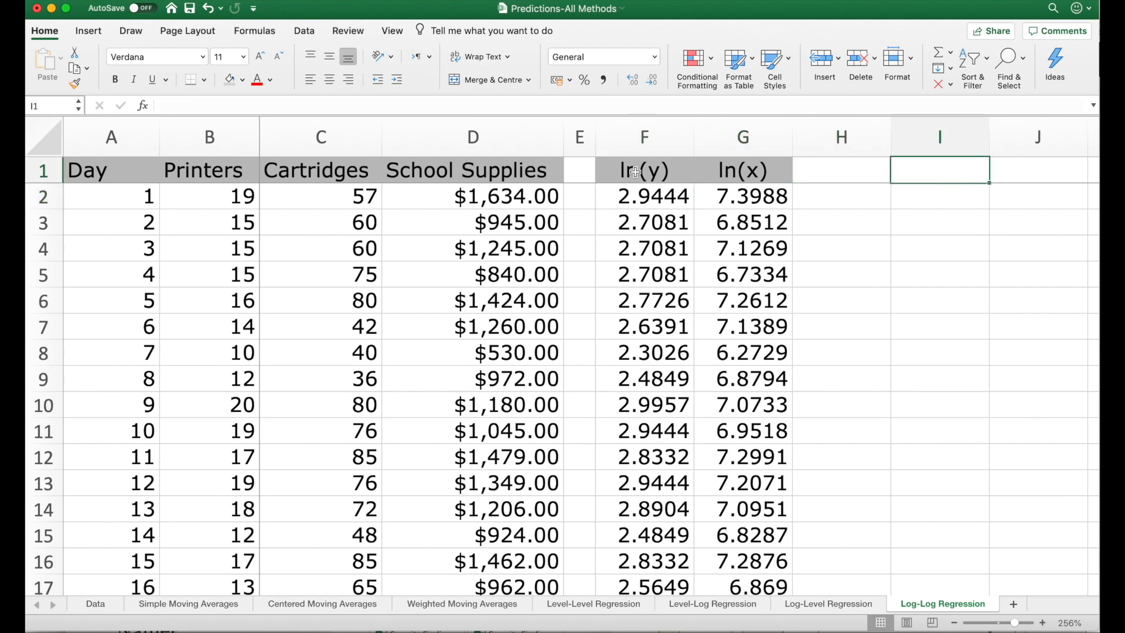
{"action": "left_click", "coordinate": [315, 30]}
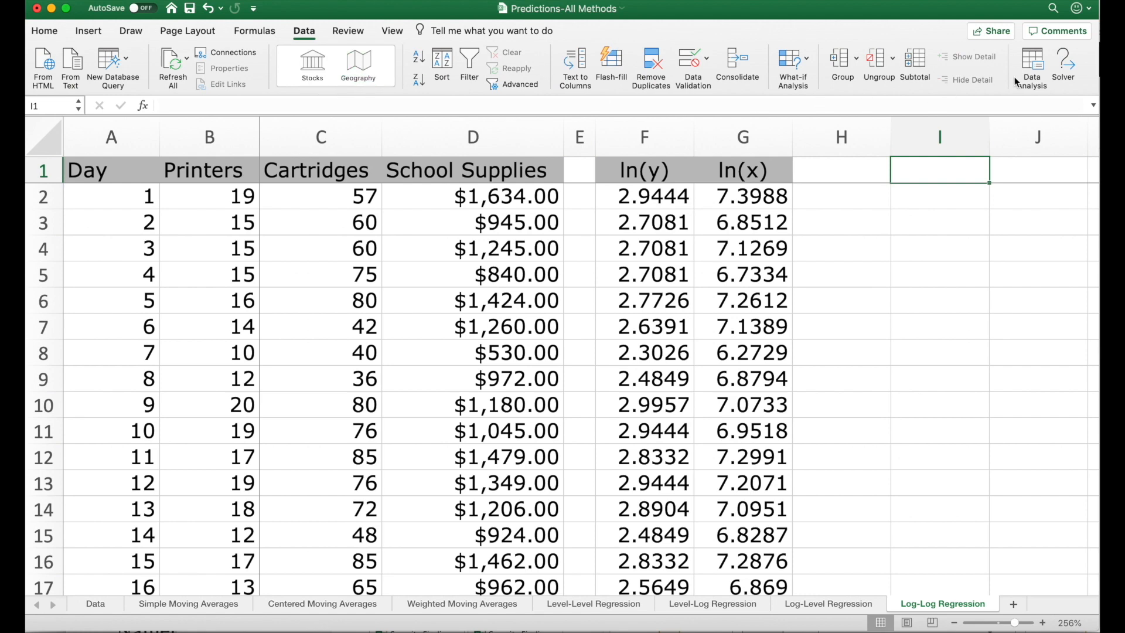
{"action": "left_click", "coordinate": [1032, 67]}
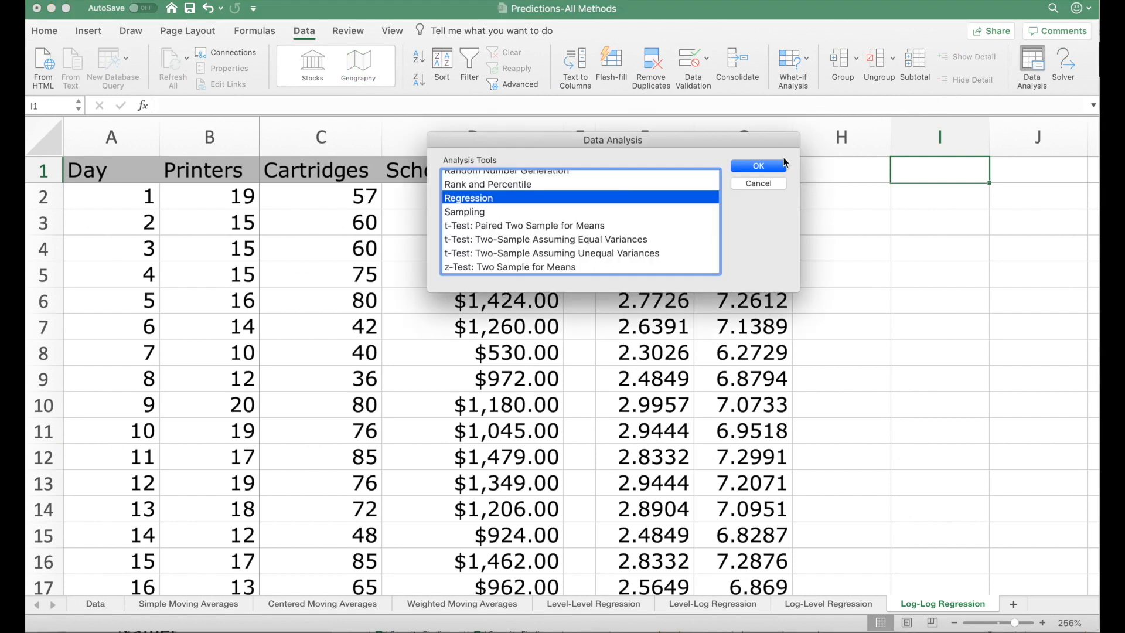
{"action": "left_click", "coordinate": [758, 166]}
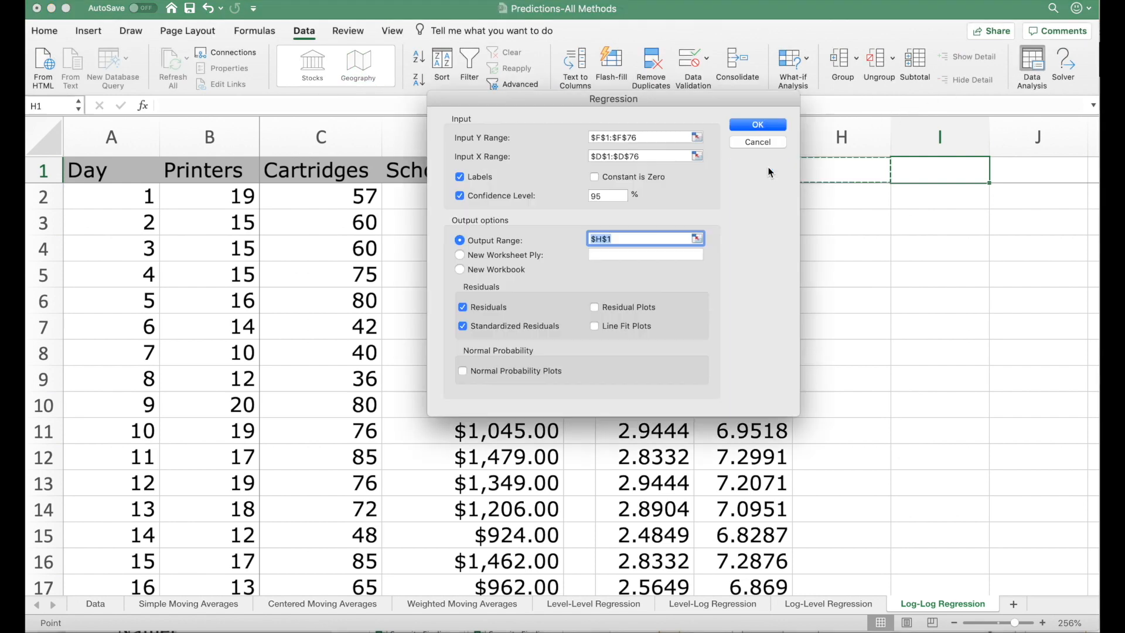
{"action": "left_click", "coordinate": [697, 139]}
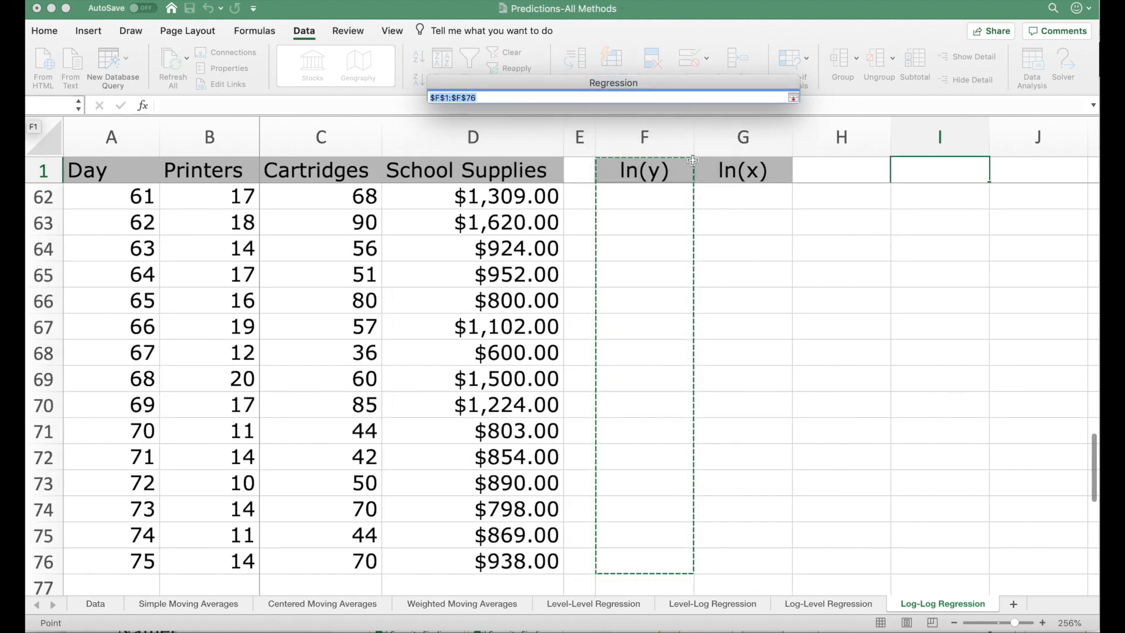
{"action": "left_click", "coordinate": [792, 99]}
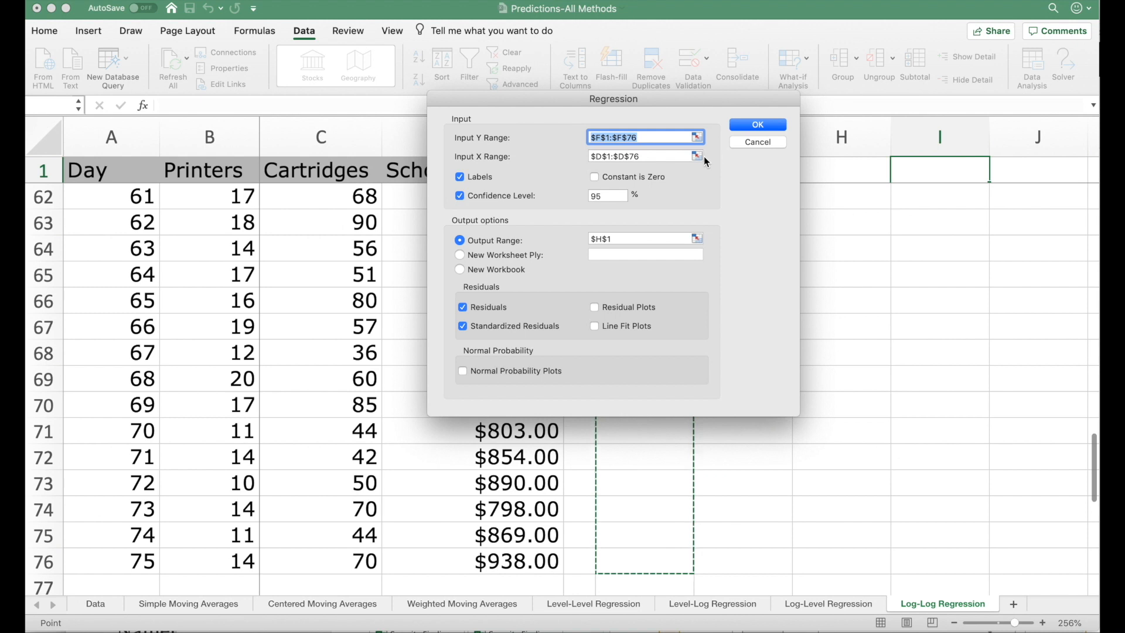
Set the regression's Input X Range to the ln(x) column, $G$1:$G$76, and its Output Range to $I$1
{"action": "left_click", "coordinate": [697, 156]}
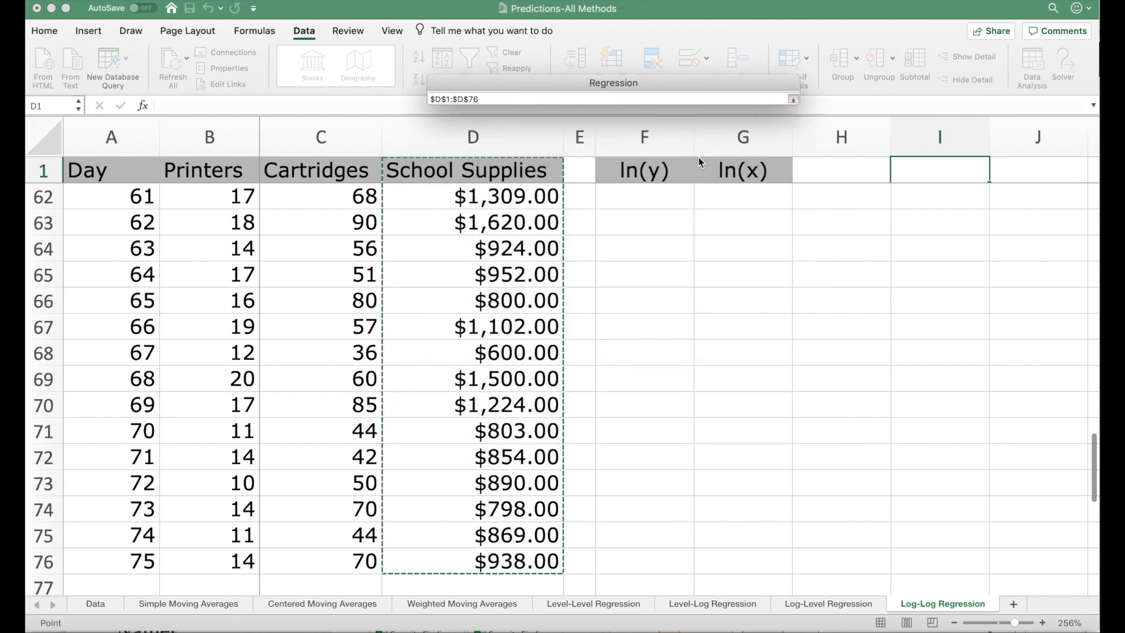
{"action": "left_click", "coordinate": [739, 173]}
{"action": "left_click_drag", "start_coordinate": [739, 174], "coordinate": [743, 561]}
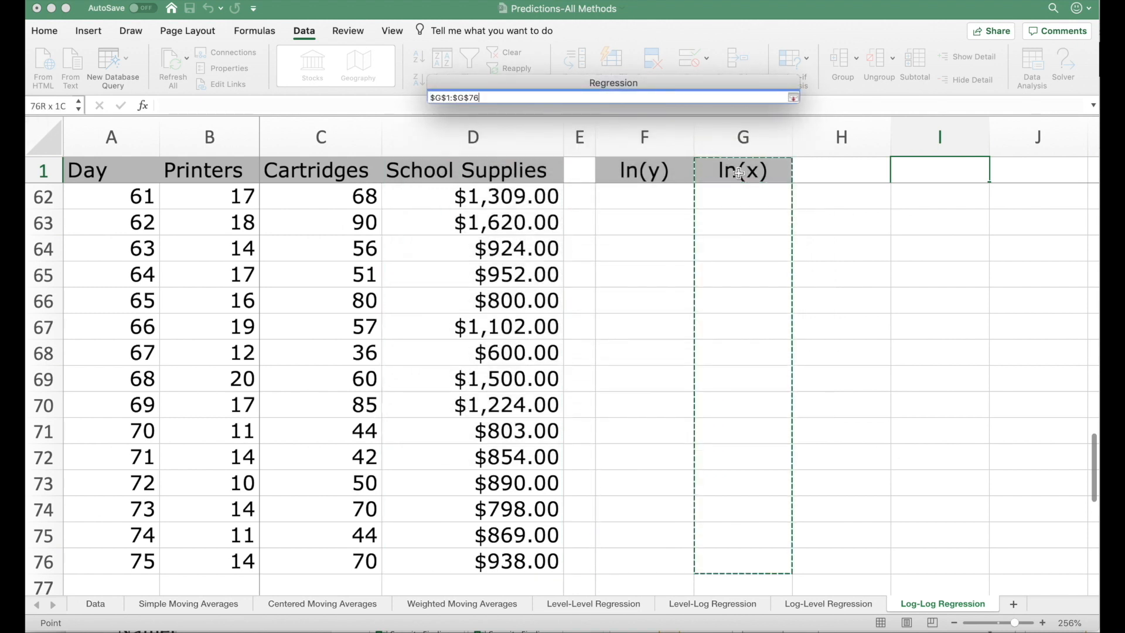
{"action": "left_click", "coordinate": [792, 97]}
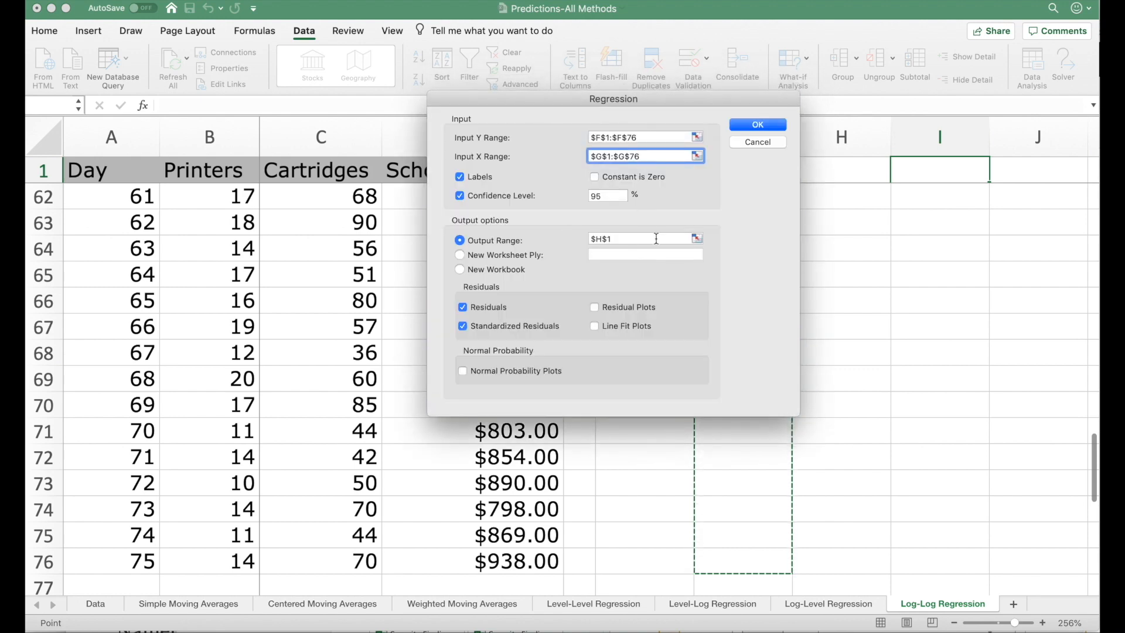
{"action": "left_click", "coordinate": [695, 238]}
{"action": "left_click", "coordinate": [939, 169]}
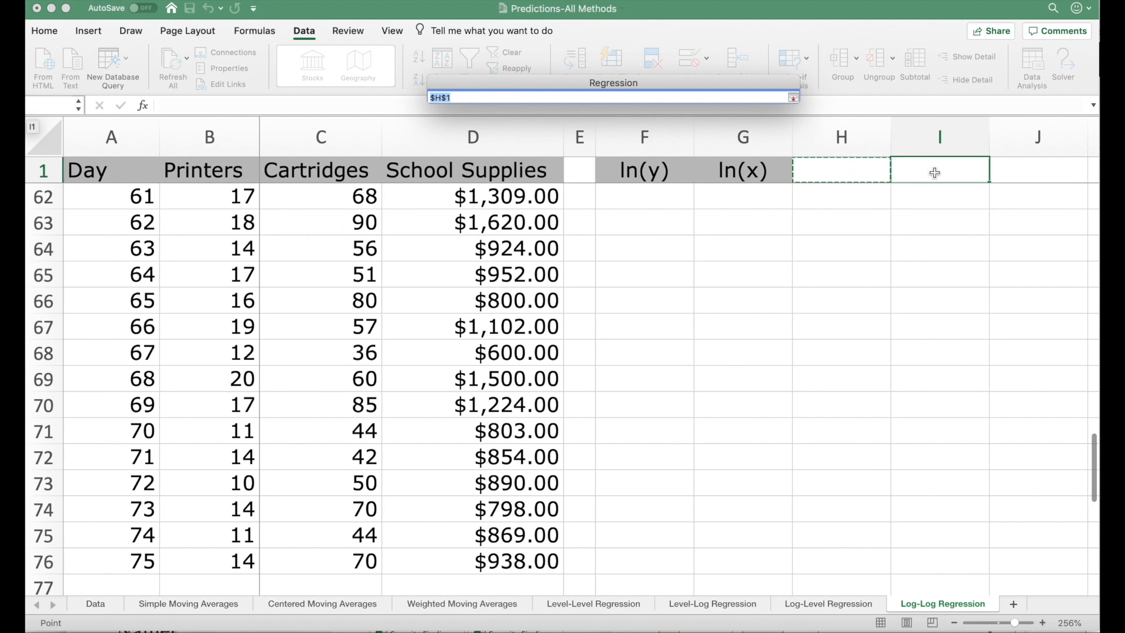
{"action": "left_click", "coordinate": [793, 97]}
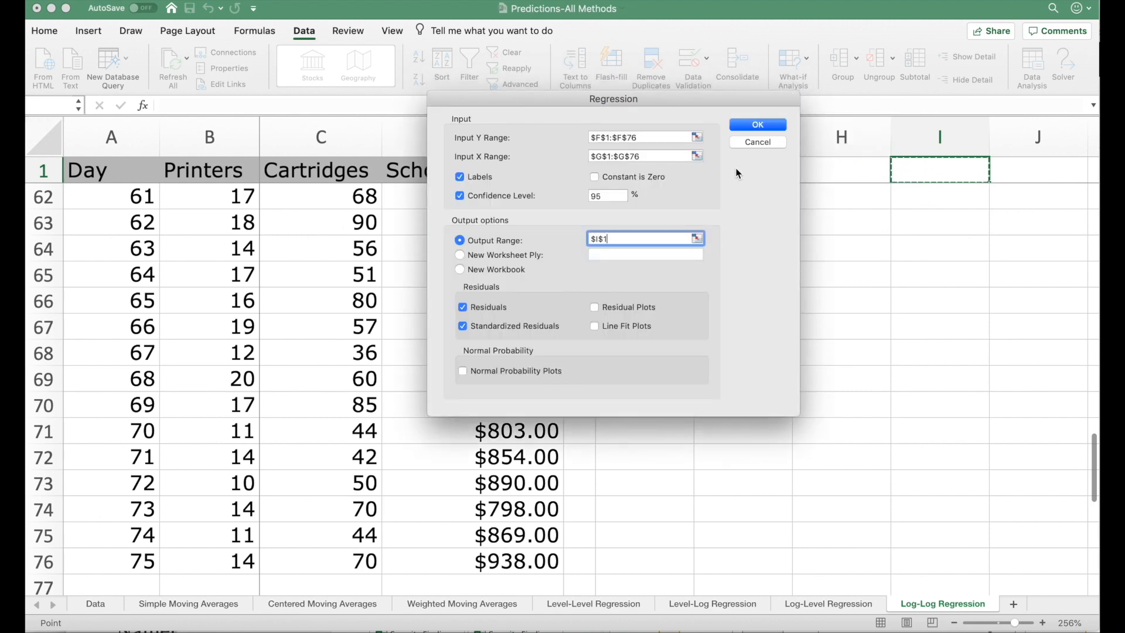
Run the log-log regression with the chosen settings and bring its summary output and ANOVA table into view
{"action": "left_click", "coordinate": [747, 129]}
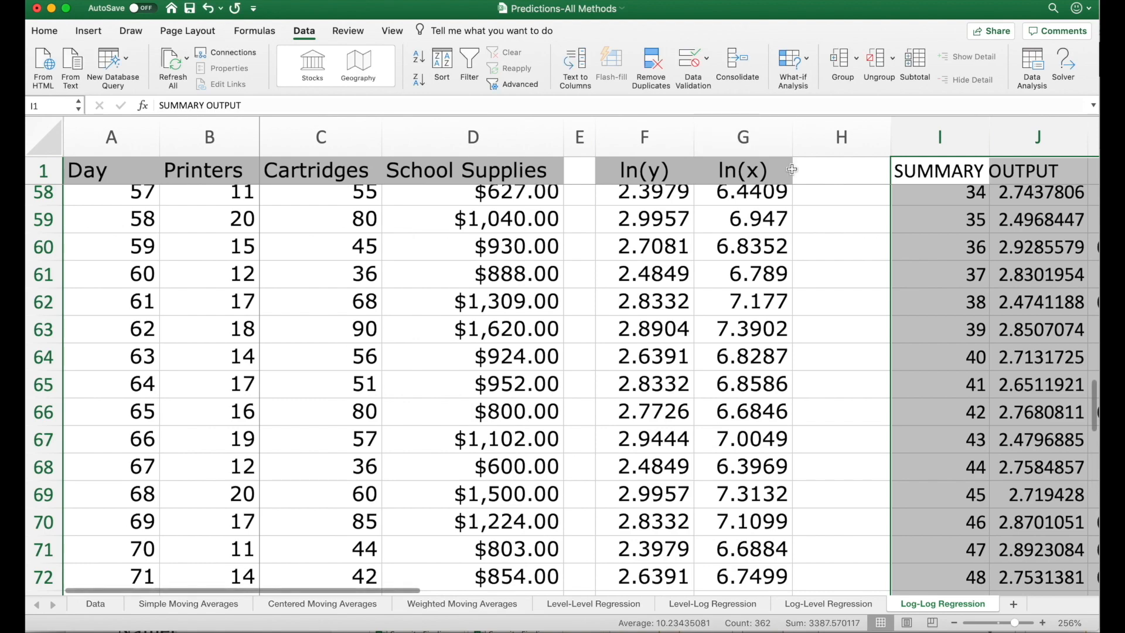
{"action": "scroll", "coordinate": [1000, 253], "scroll_direction": "up", "scroll_amount": 15}
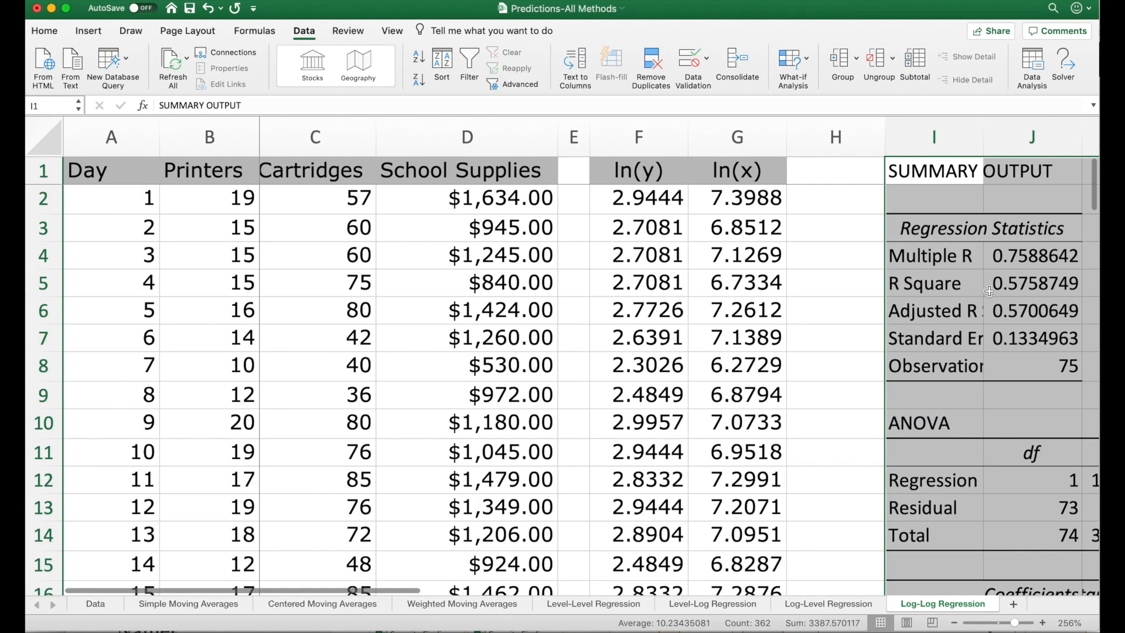
{"action": "left_click", "coordinate": [974, 309]}
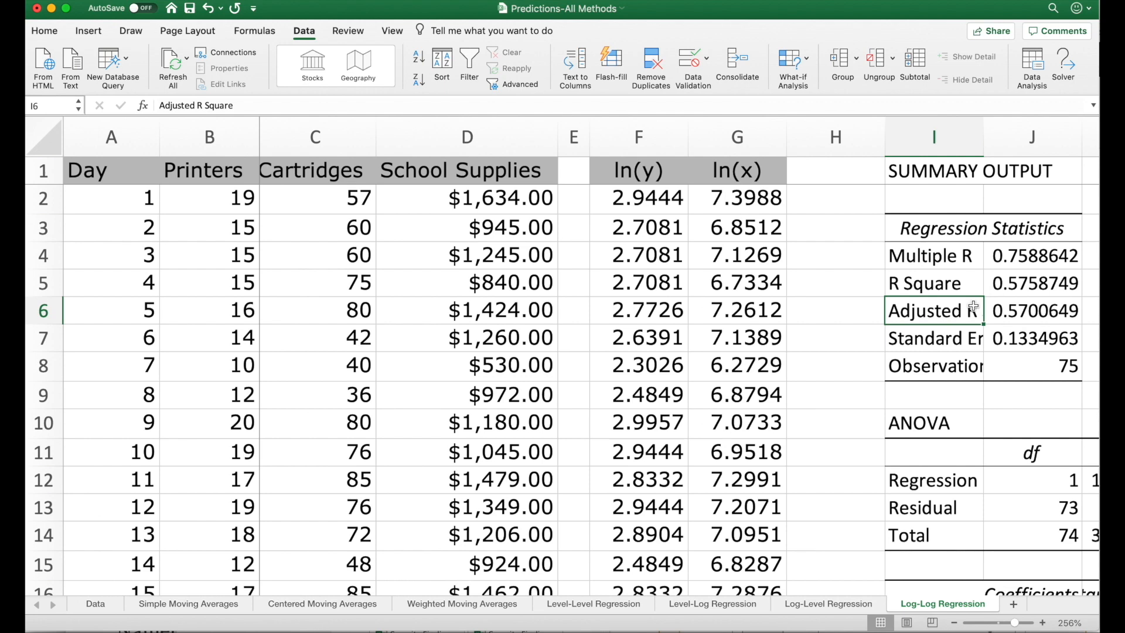
{"action": "scroll", "coordinate": [974, 305], "scroll_direction": "right", "scroll_amount": 5}
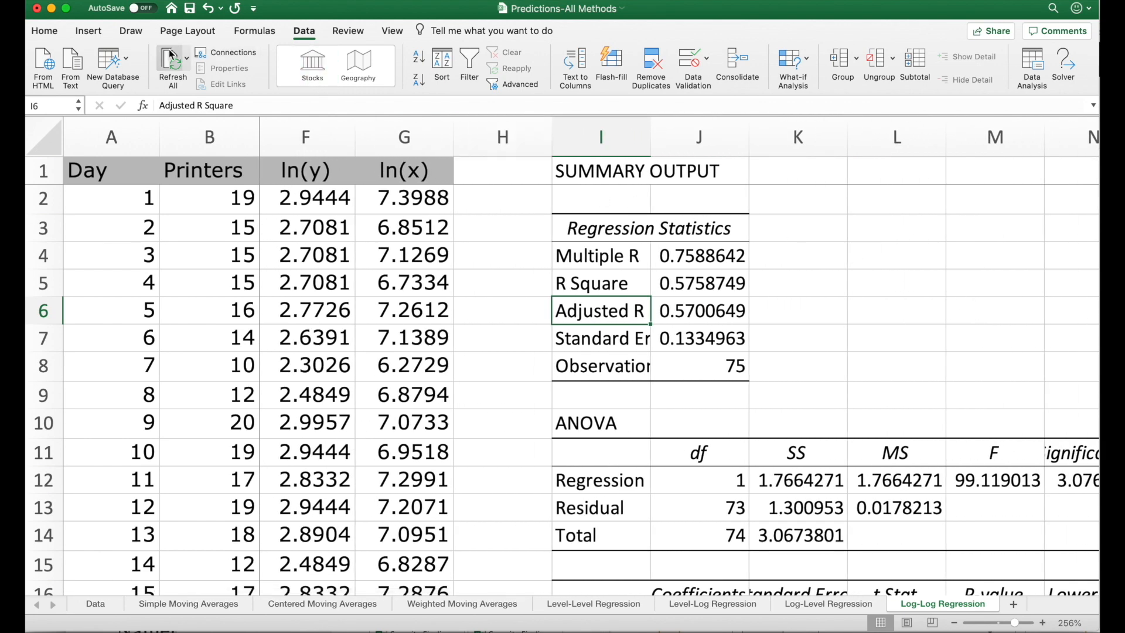
Circle the R Square value and the Residual SS value in the regression output with the red pen, then stop drawing
{"action": "left_click", "coordinate": [131, 31]}
{"action": "left_click", "coordinate": [286, 65]}
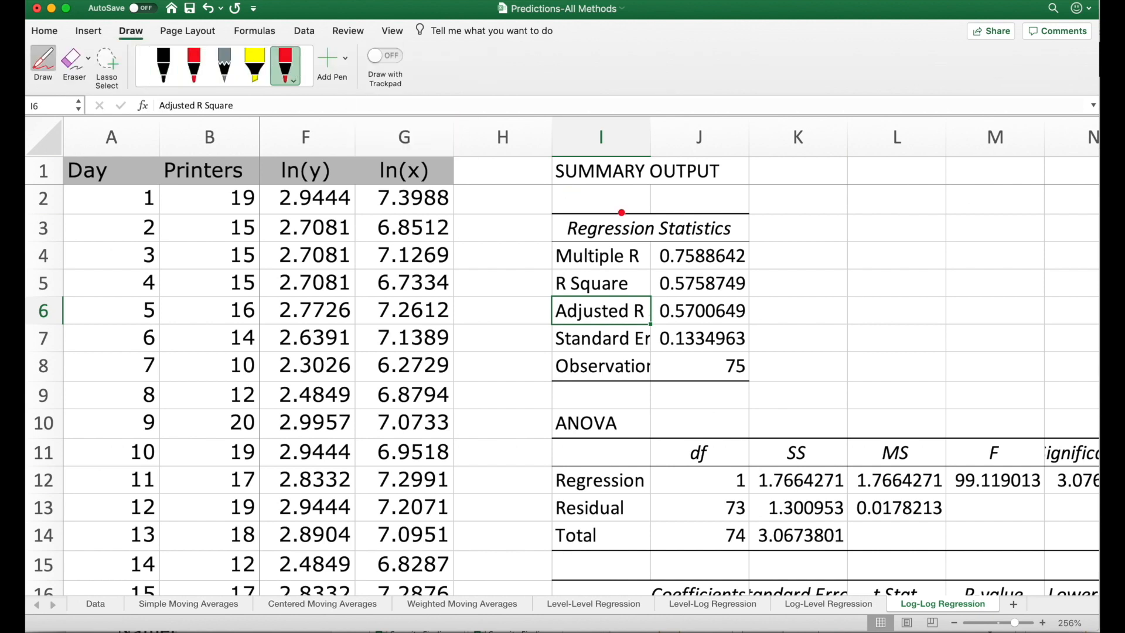
{"action": "mouse_move", "coordinate": [756, 271]}
{"action": "left_mouse_down"}
{"action": "mouse_move", "coordinate": [653, 272]}
{"action": "mouse_move", "coordinate": [683, 300]}
{"action": "mouse_move", "coordinate": [755, 289]}
{"action": "left_mouse_up"}
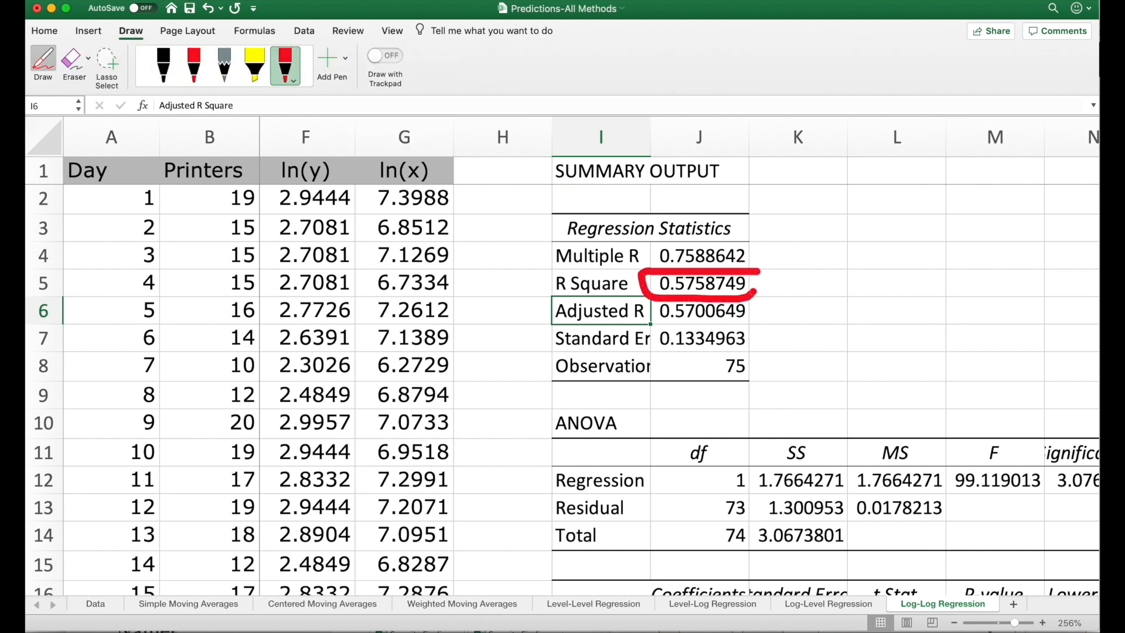
{"action": "mouse_move", "coordinate": [848, 492]}
{"action": "left_mouse_down"}
{"action": "mouse_move", "coordinate": [756, 495]}
{"action": "mouse_move", "coordinate": [784, 522]}
{"action": "mouse_move", "coordinate": [850, 511]}
{"action": "left_mouse_up"}
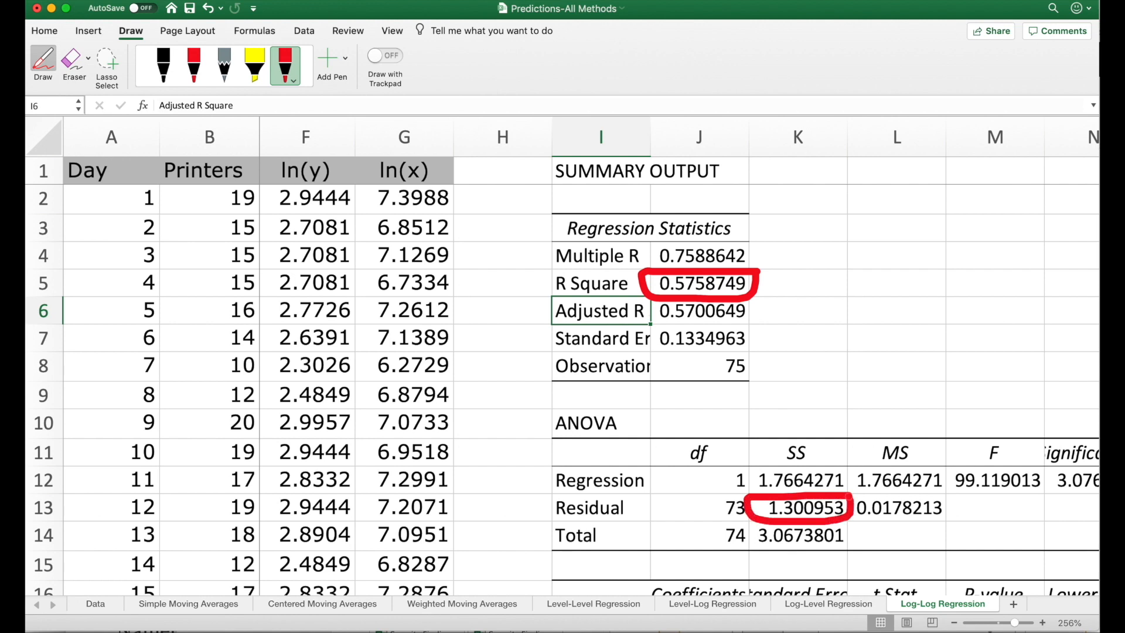
{"action": "left_click", "coordinate": [135, 0]}
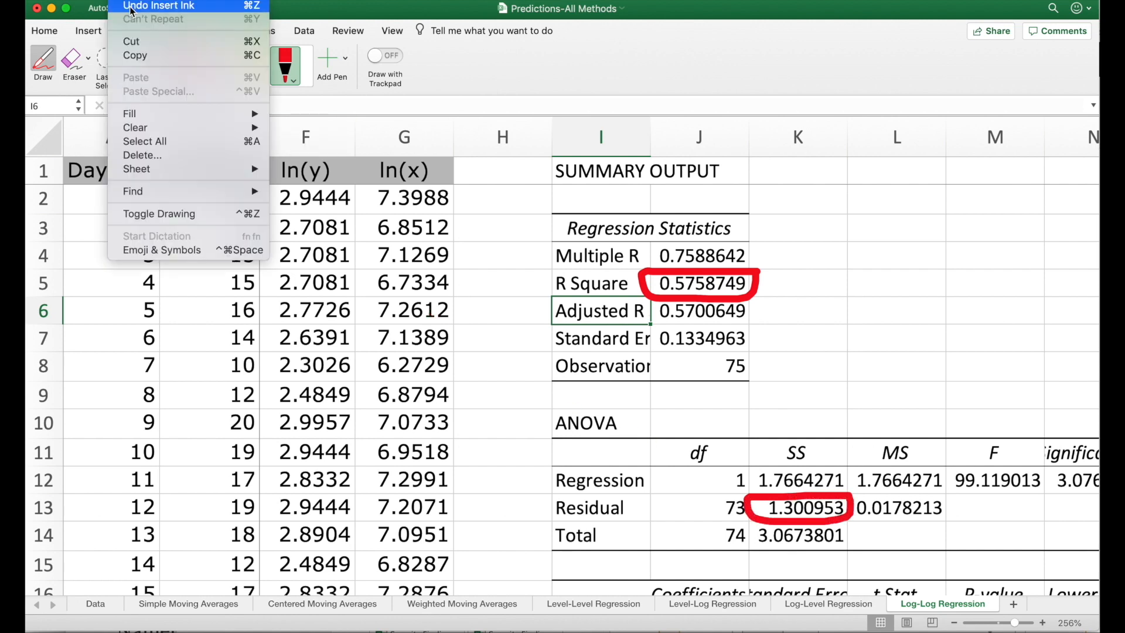
{"action": "mouse_move", "coordinate": [166, 171]}
{"action": "left_click", "coordinate": [176, 212]}
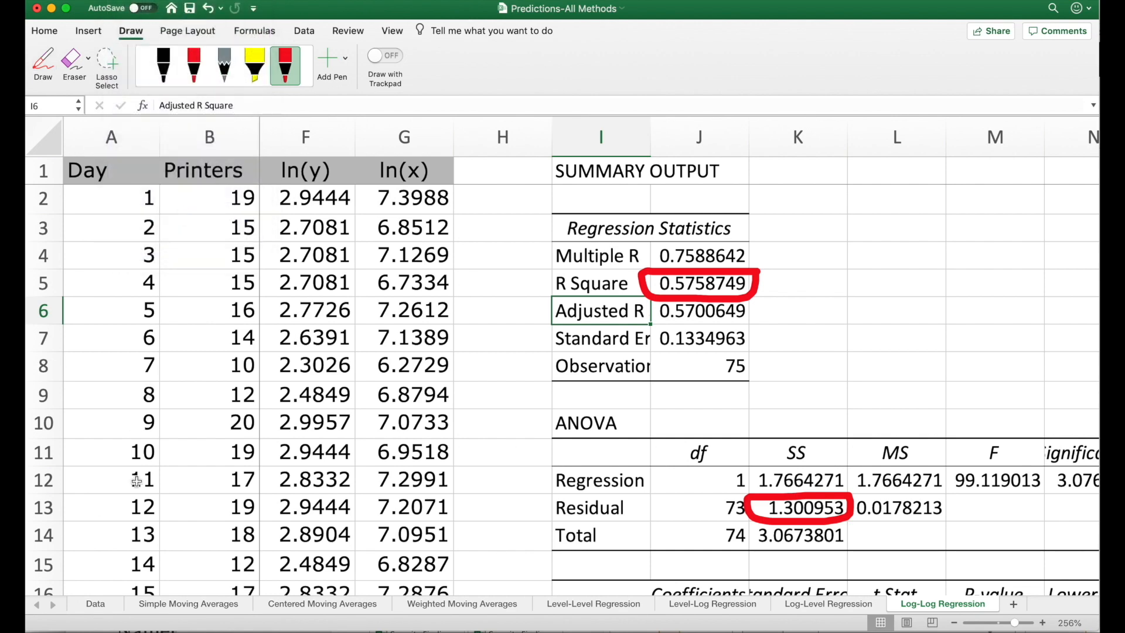
Link the Log-Log Regression ssresid in cell G10 of the Data sheet to ='Log-Log Regression'!K13
{"action": "left_click", "coordinate": [114, 603]}
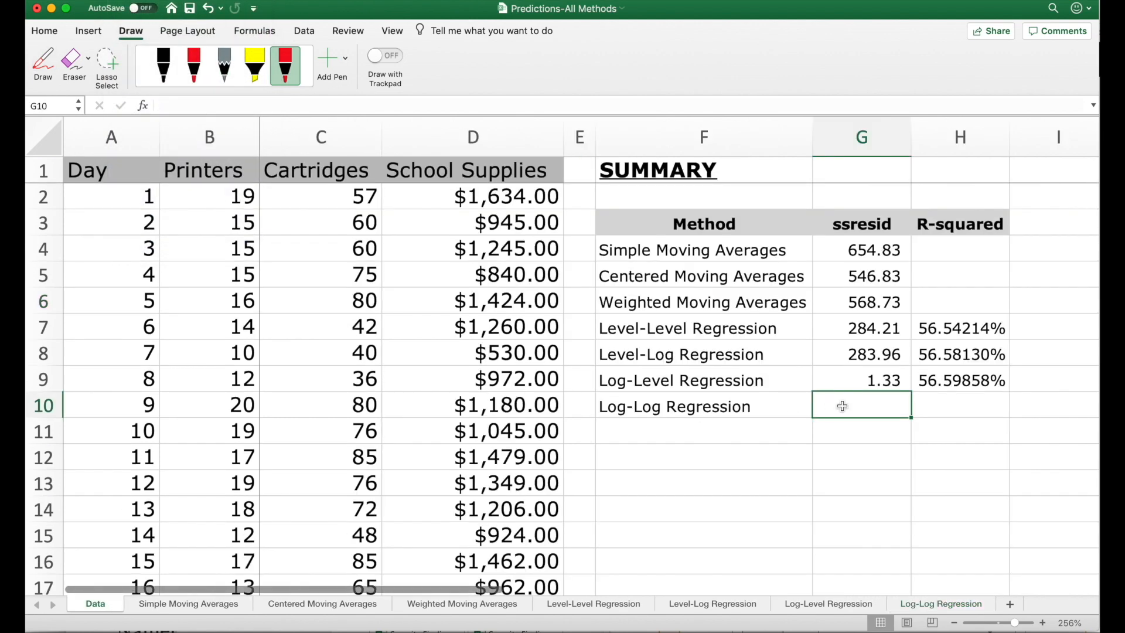
{"action": "type", "text": "="}
{"action": "left_click", "coordinate": [948, 603]}
{"action": "left_click", "coordinate": [820, 435]}
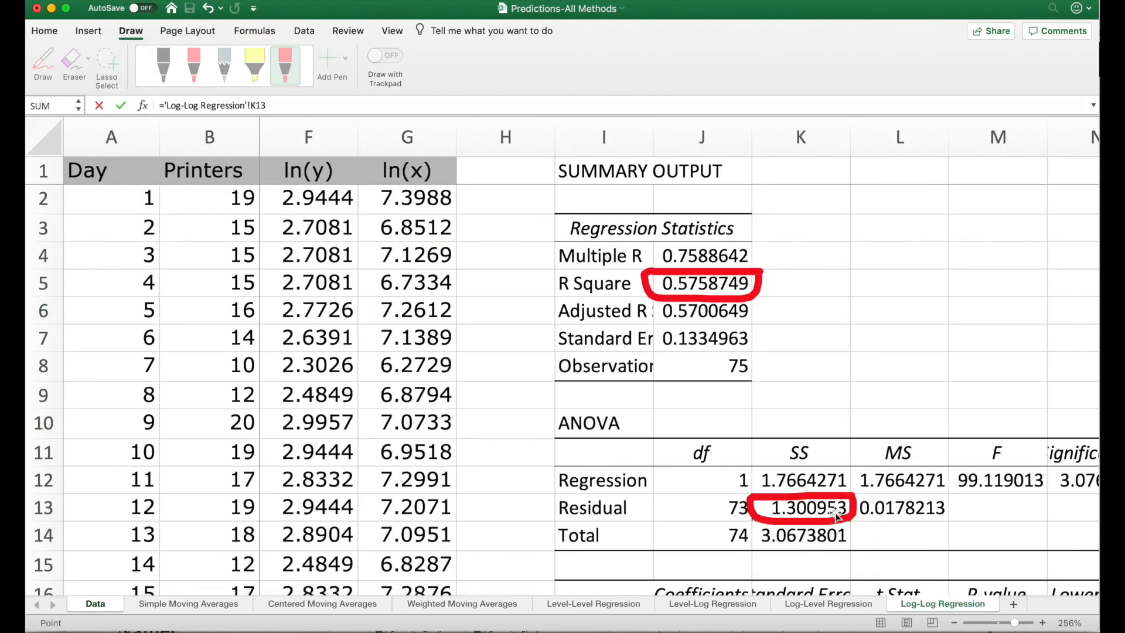
{"action": "key", "text": "Return"}
Link the Log-Log Regression R-squared in cell H10 to ='Log-Log Regression'!J5 and save the workbook
{"action": "key", "text": "Up"}
{"action": "key", "text": "Right"}
{"action": "type", "text": "="}
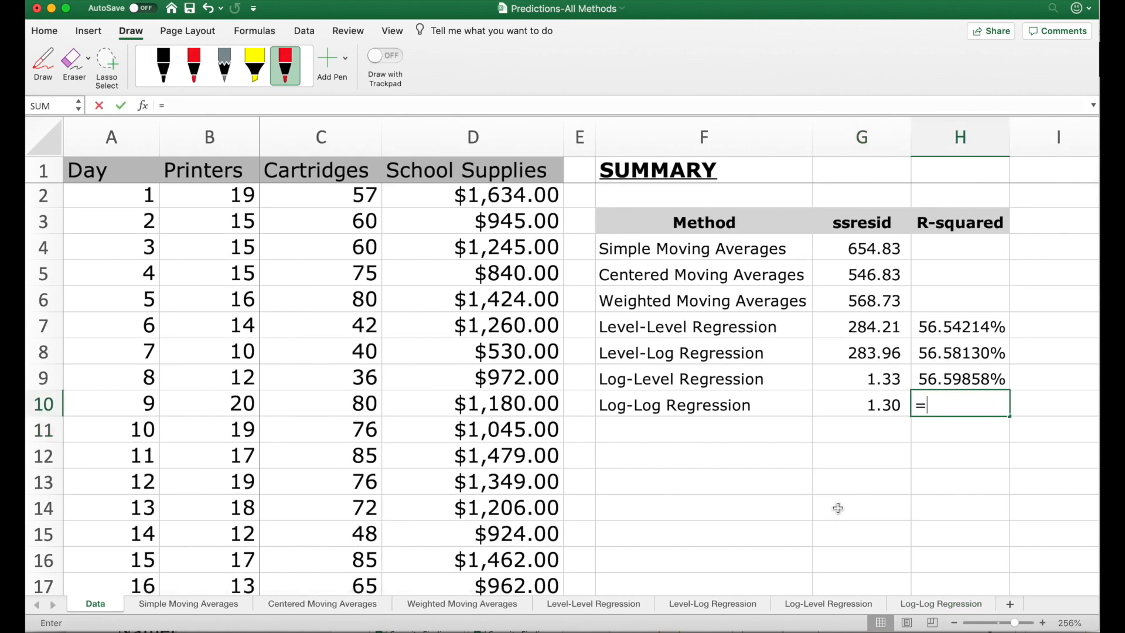
{"action": "left_click", "coordinate": [929, 606]}
{"action": "left_click", "coordinate": [699, 287]}
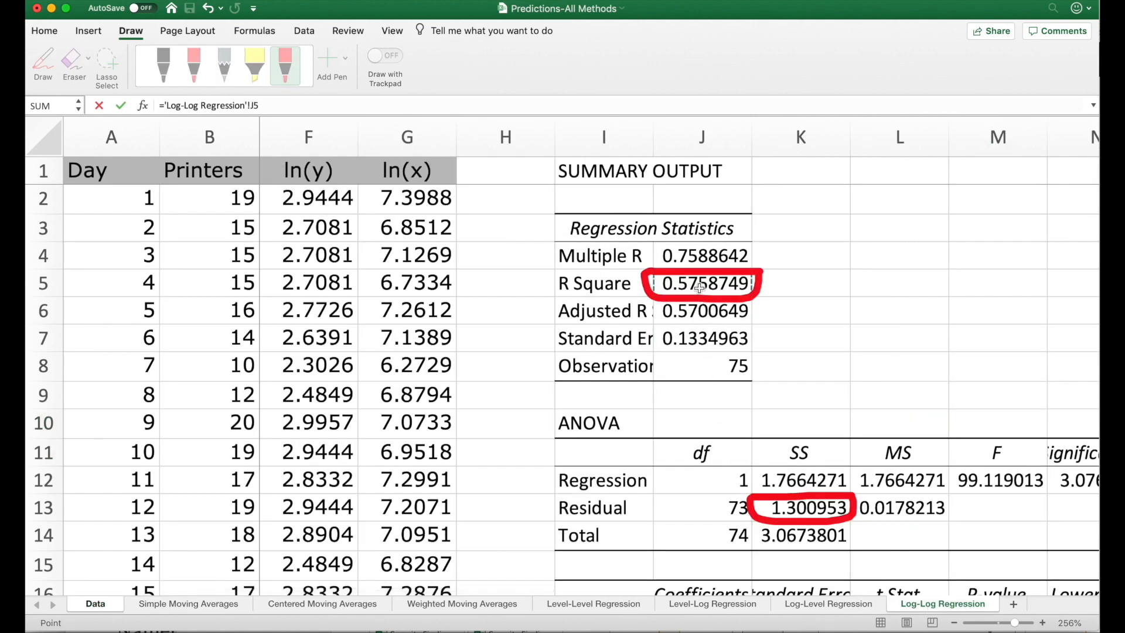
{"action": "key", "text": "Return"}
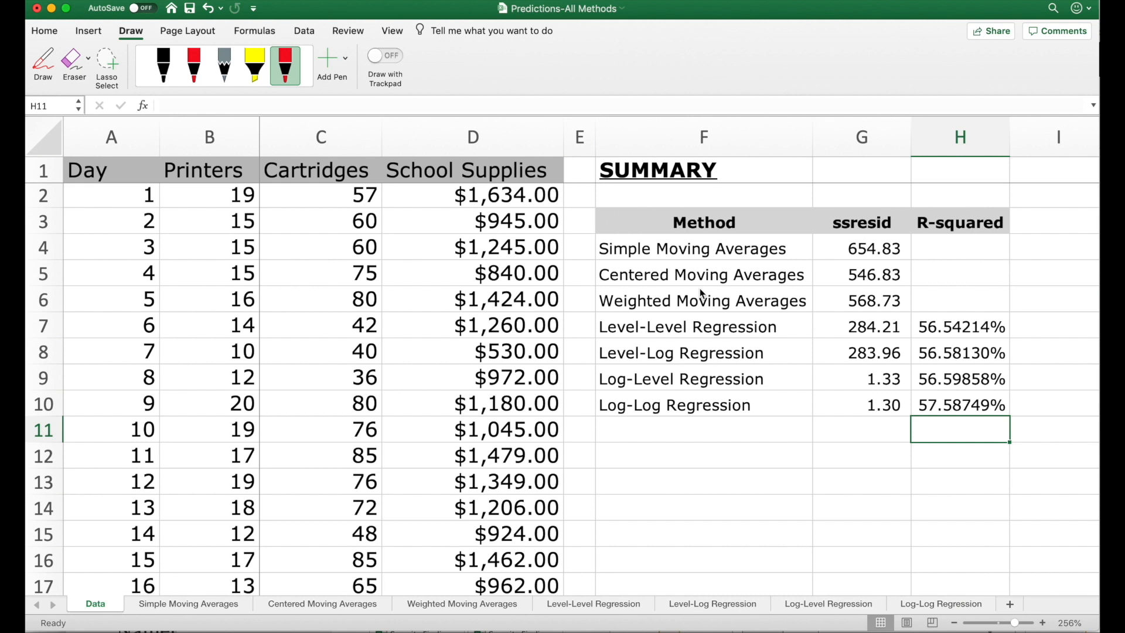
{"action": "key", "text": "super+s"}
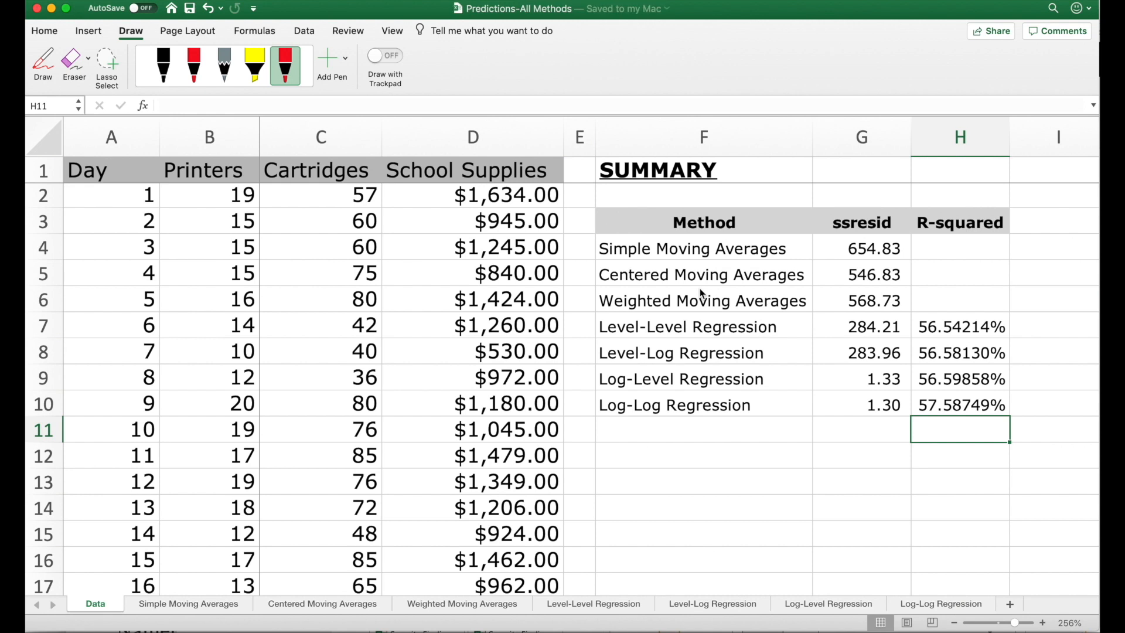
Change the pen colour to green and circle the Log-Log Regression R-squared value in the summary table
{"action": "left_click", "coordinate": [286, 69]}
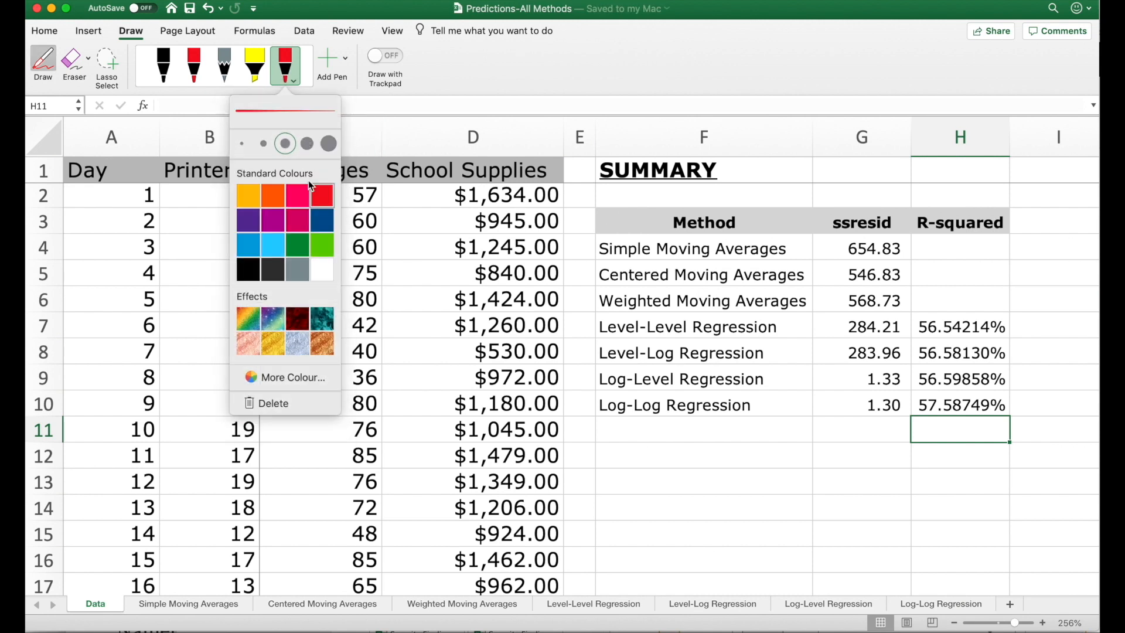
{"action": "left_click", "coordinate": [322, 247]}
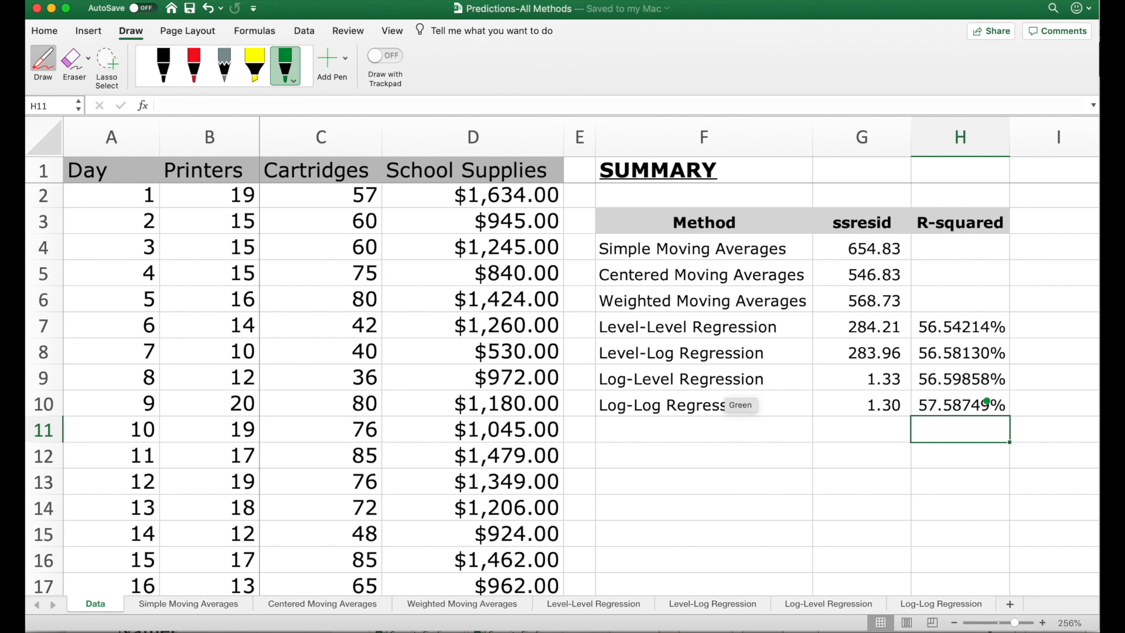
{"action": "mouse_move", "coordinate": [1016, 391]}
{"action": "left_mouse_down"}
{"action": "mouse_move", "coordinate": [932, 389]}
{"action": "mouse_move", "coordinate": [910, 410]}
{"action": "mouse_move", "coordinate": [979, 420]}
{"action": "mouse_move", "coordinate": [1020, 394]}
{"action": "left_mouse_up"}
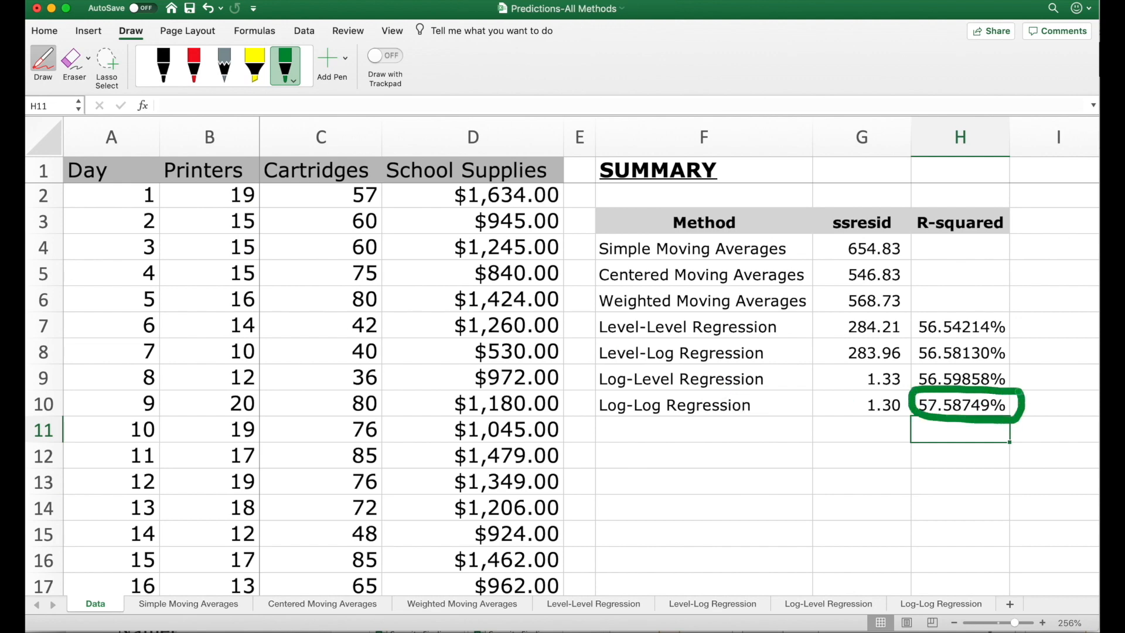
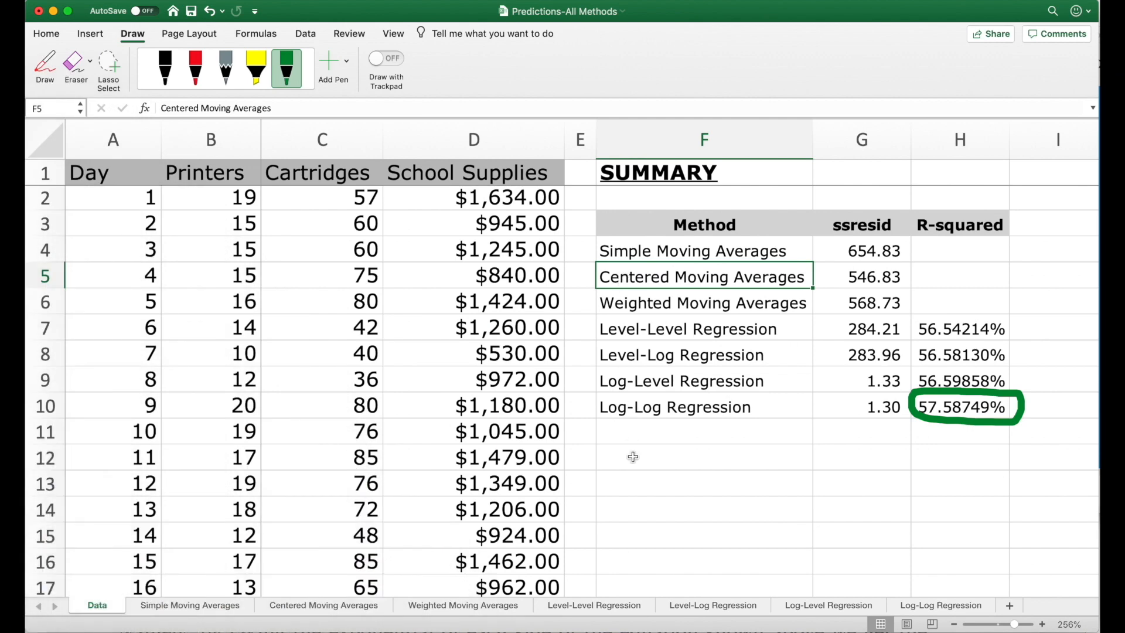
Add x-squared as a new method in cell F11 of the summary table
{"action": "left_click", "coordinate": [632, 441]}
{"action": "type", "text": "x-squared"}
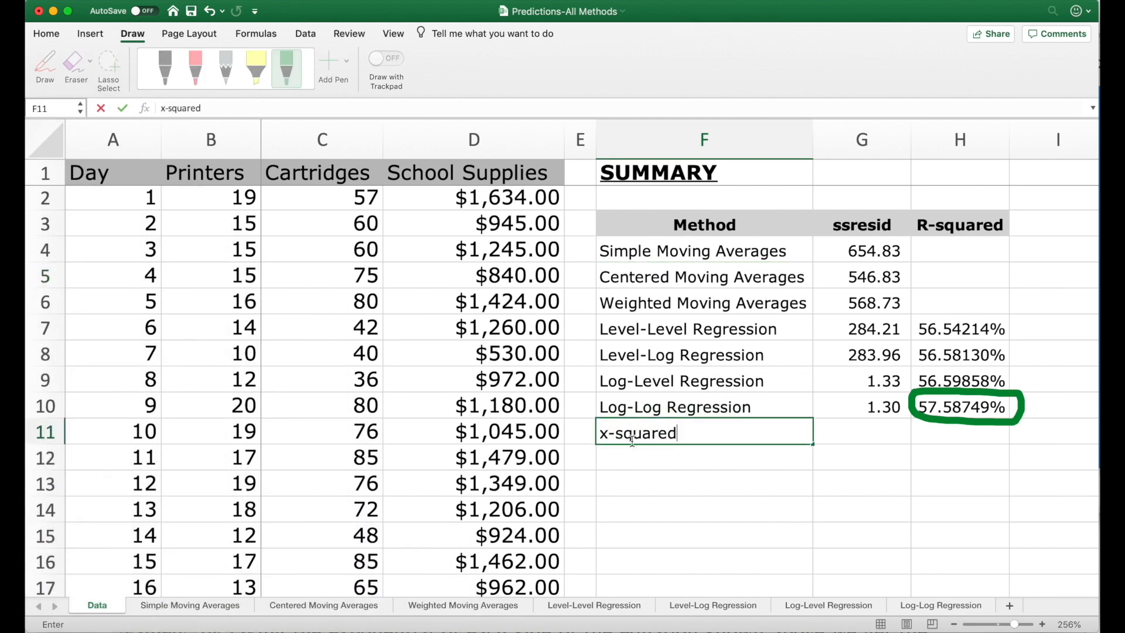
{"action": "key", "text": "Tab"}
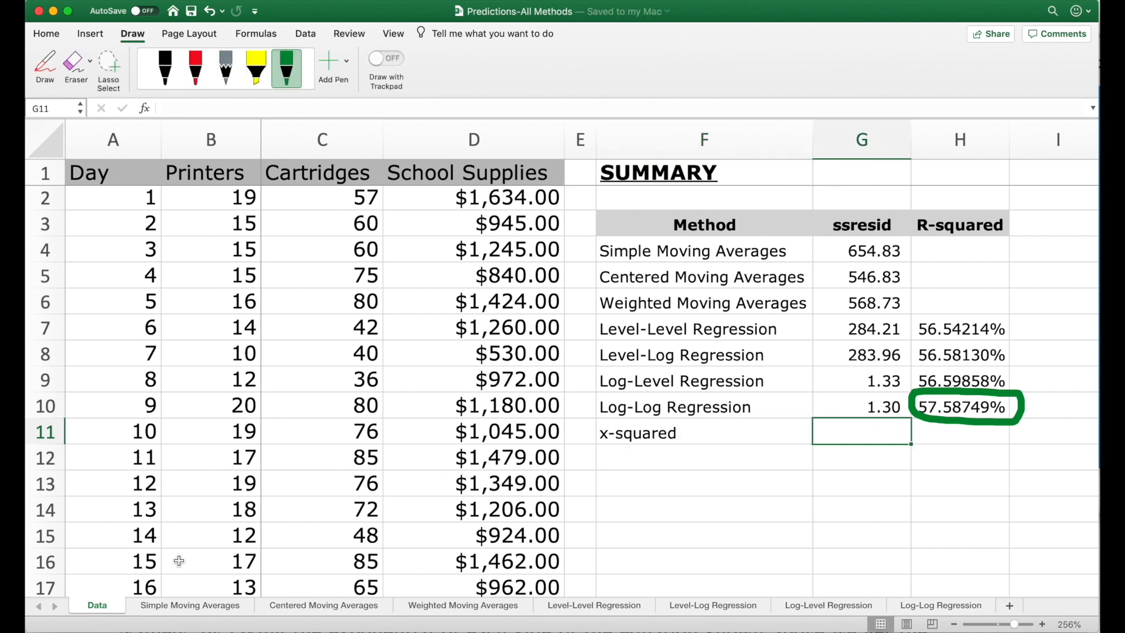
Create a copy of the Data sheet and place it before the Simple Moving Averages sheet
{"action": "right_click", "coordinate": [107, 609]}
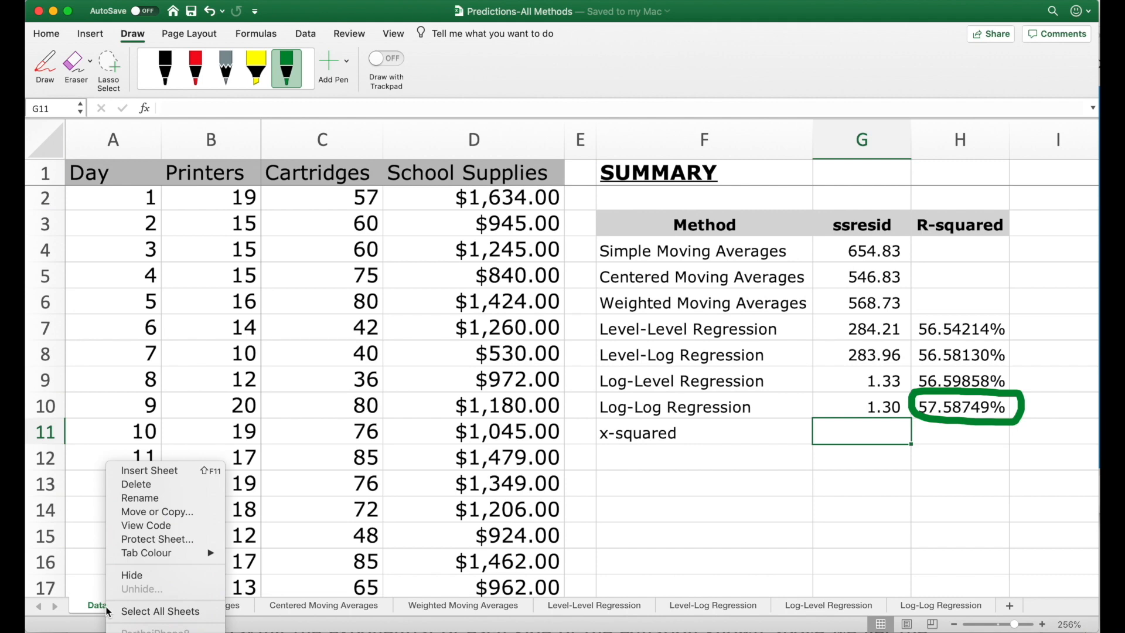
{"action": "left_click", "coordinate": [150, 512]}
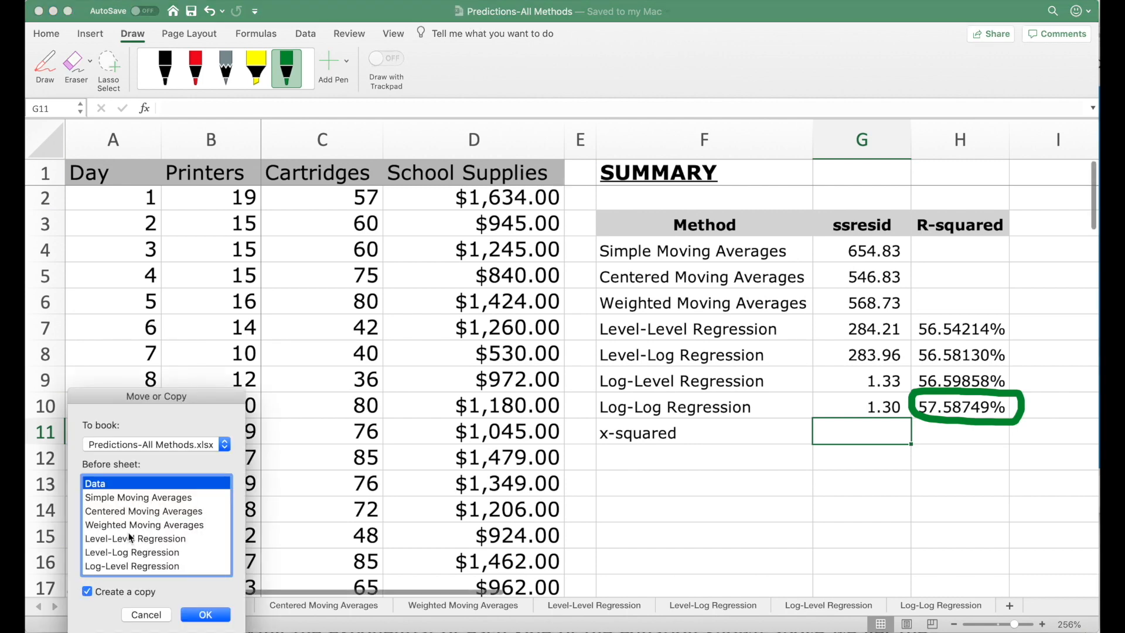
{"action": "scroll", "coordinate": [130, 537], "scroll_direction": "down", "scroll_amount": 3}
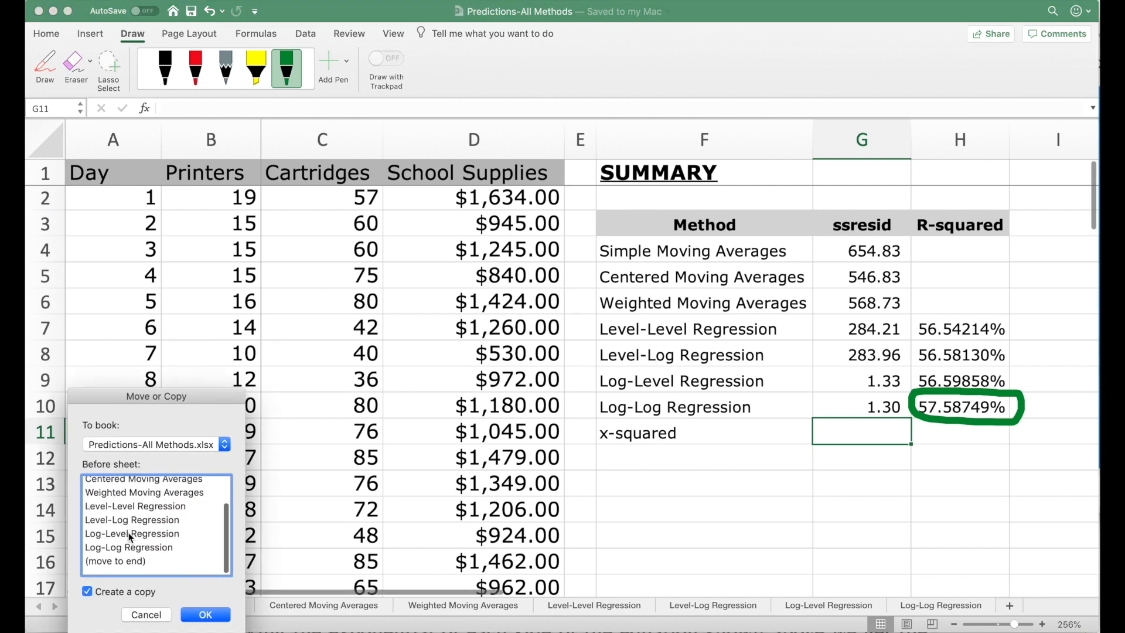
{"action": "left_click", "coordinate": [132, 568]}
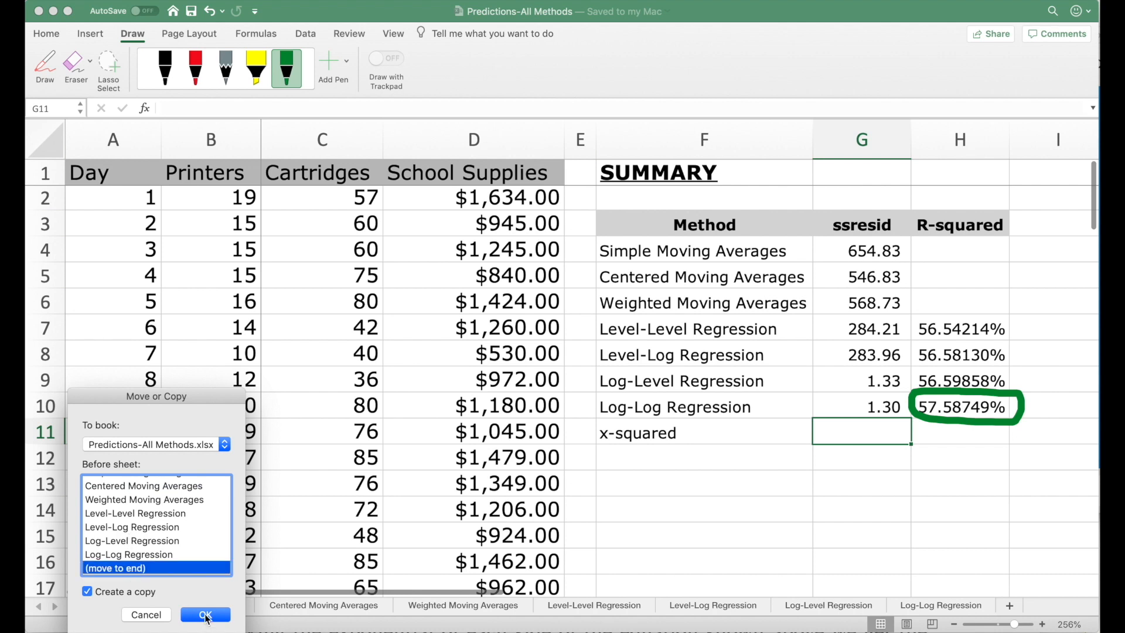
{"action": "scroll", "coordinate": [178, 542], "scroll_direction": "up", "scroll_amount": 3}
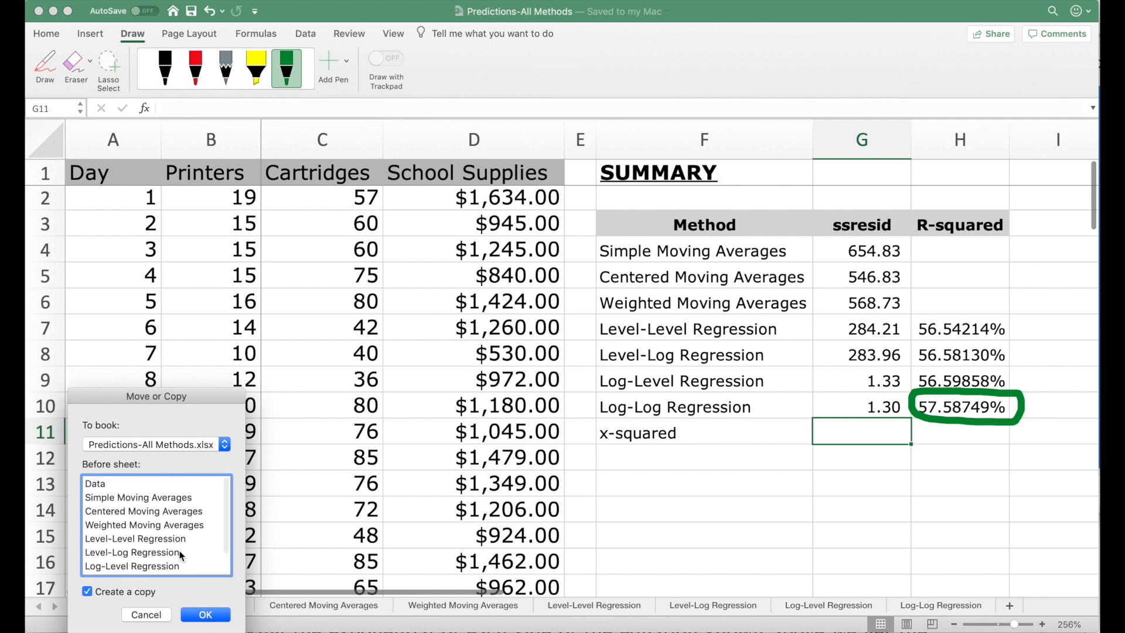
{"action": "left_click", "coordinate": [166, 498]}
{"action": "left_click", "coordinate": [205, 609]}
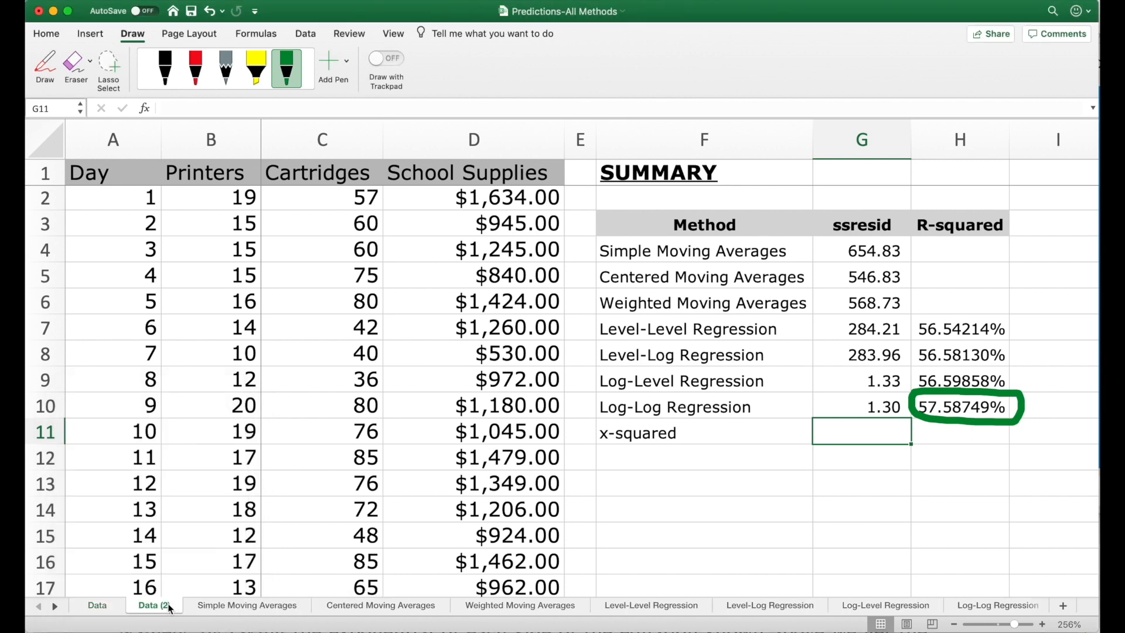
Rename the copied Data sheet as x-squared
{"action": "right_click", "coordinate": [166, 603]}
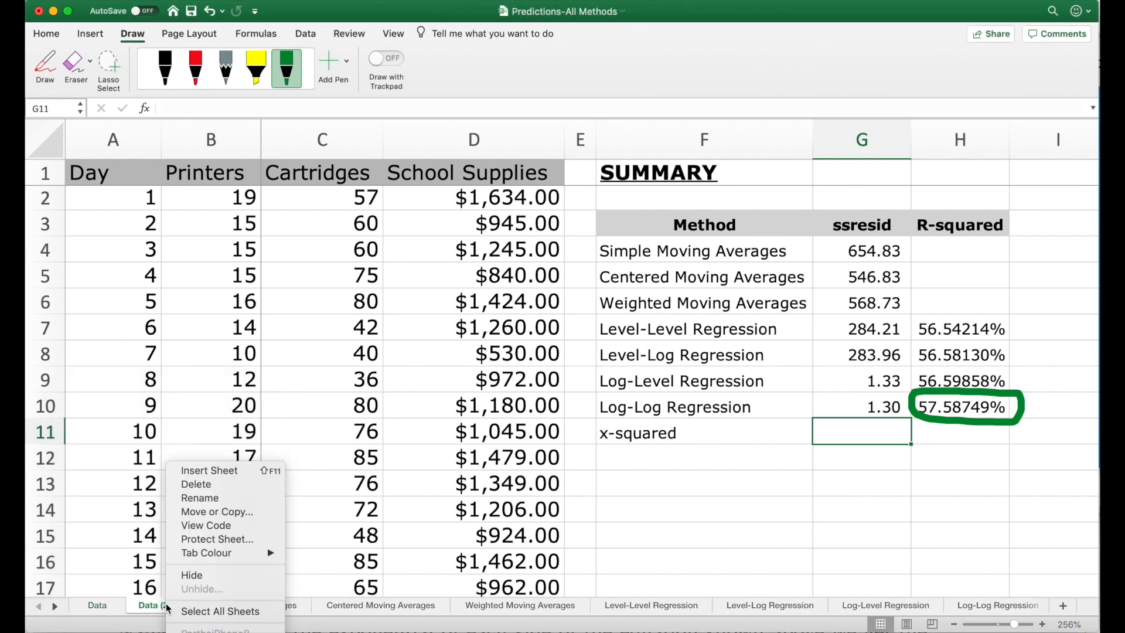
{"action": "left_click", "coordinate": [206, 502]}
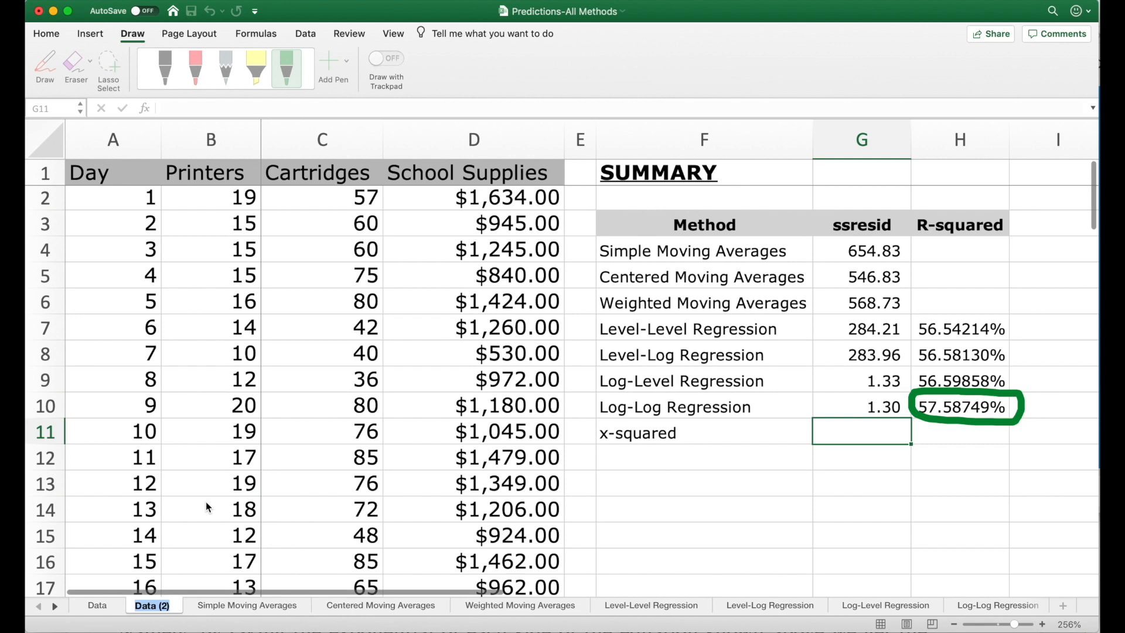
{"action": "type", "text": "x-sq"}
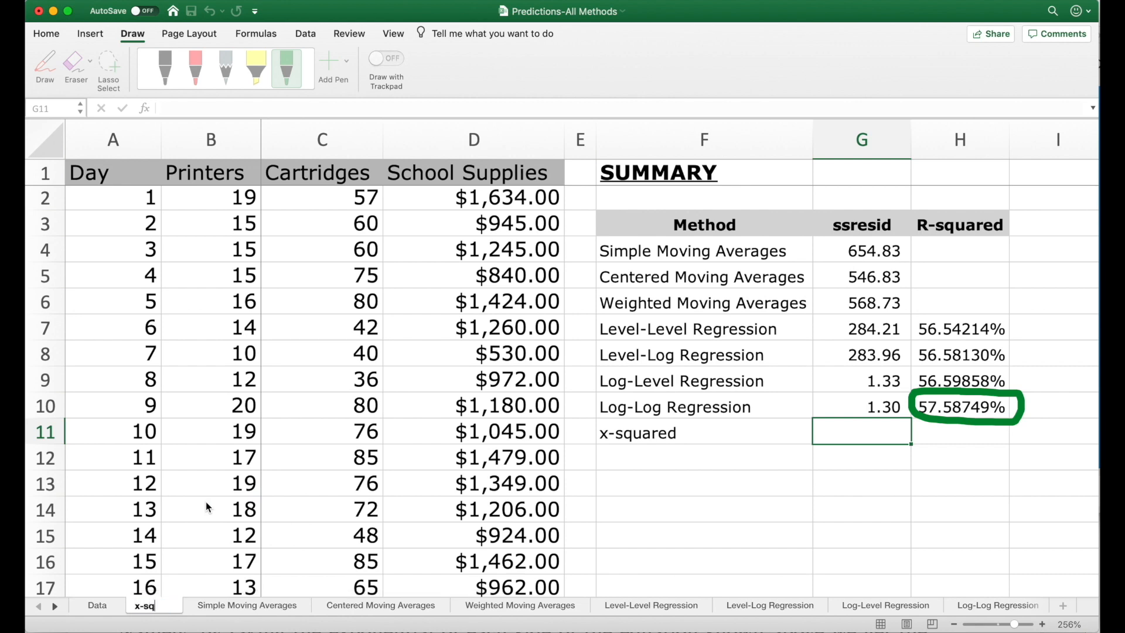
{"action": "type", "text": "uared"}
{"action": "key", "text": "Return"}
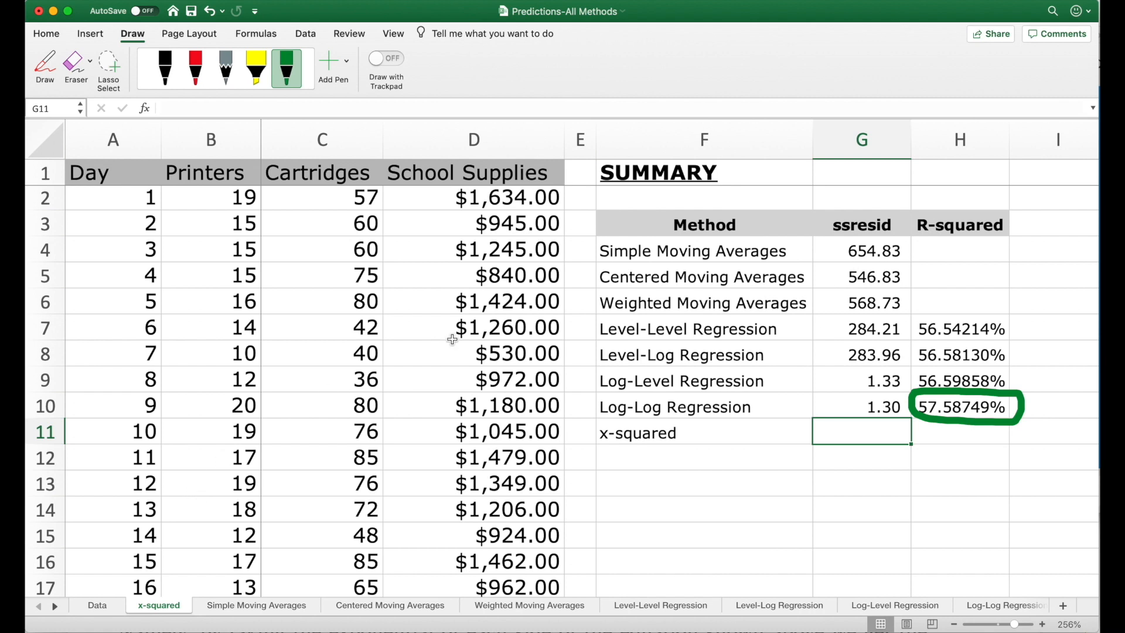
Delete the summary columns F:H and the leftover green ink circle from the x-squared sheet
{"action": "left_click", "coordinate": [644, 141]}
{"action": "left_click_drag", "start_coordinate": [645, 141], "coordinate": [947, 126]}
{"action": "right_click", "coordinate": [955, 133]}
{"action": "left_click", "coordinate": [987, 226]}
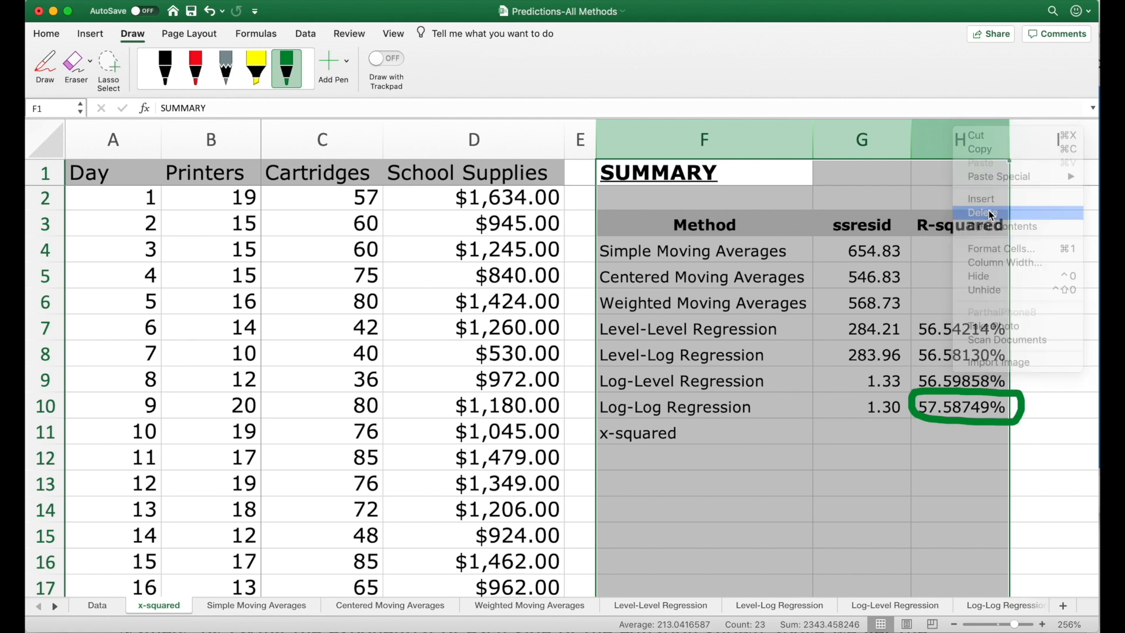
{"action": "left_click", "coordinate": [630, 388]}
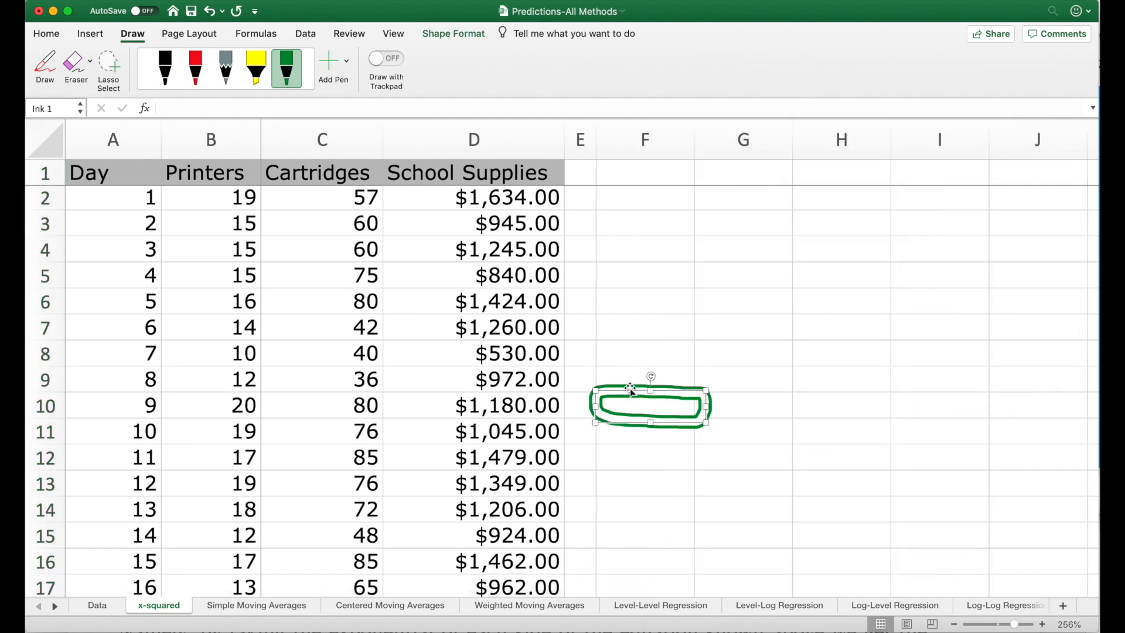
{"action": "key", "text": "Delete"}
Enter the column header x^2 in cell F1 of the x-squared sheet
{"action": "left_click", "coordinate": [643, 162]}
{"action": "scroll", "coordinate": [640, 194], "scroll_direction": "up", "scroll_amount": 1}
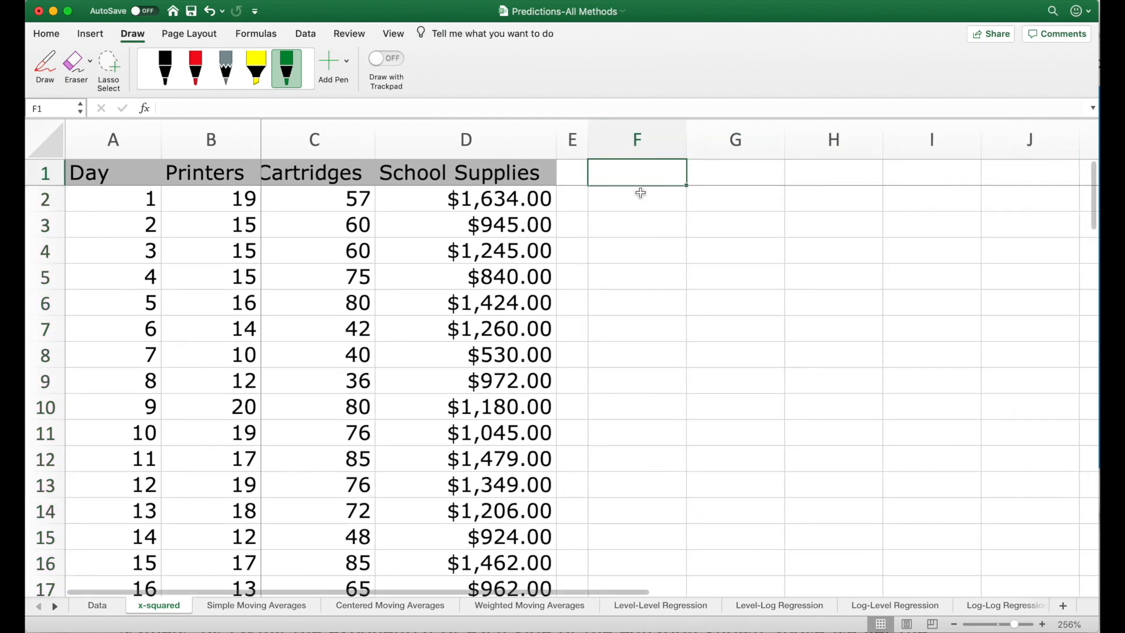
{"action": "type", "text": "x^"}
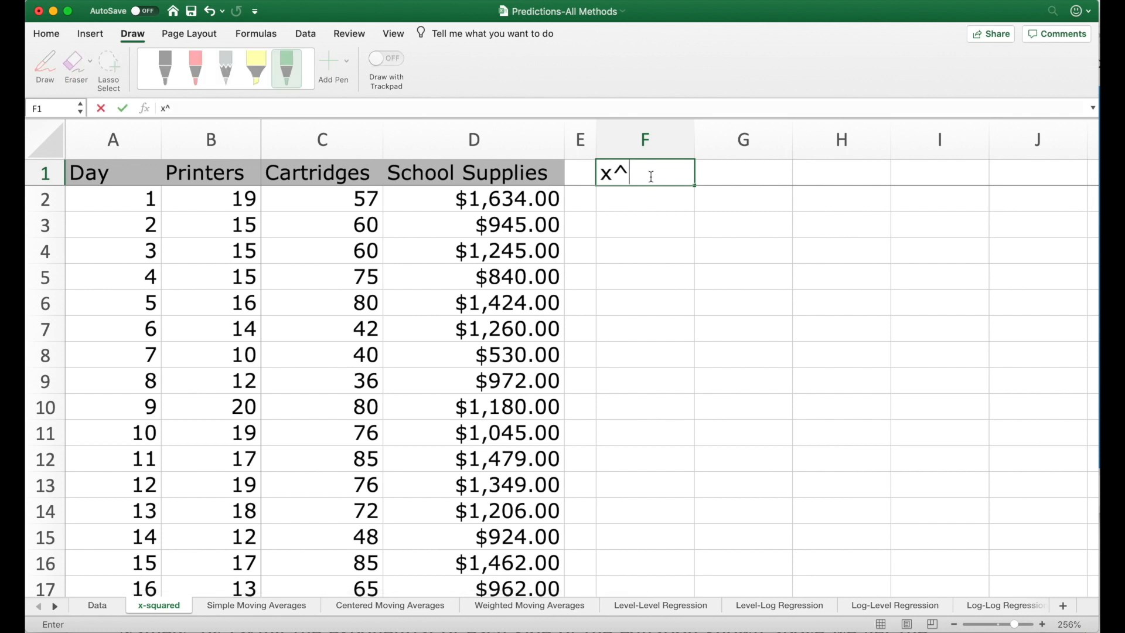
{"action": "type", "text": "2"}
{"action": "key", "text": "Return"}
Copy the School Supplies header formatting onto the x^2 header in F1 and centre its text
{"action": "left_click", "coordinate": [532, 178]}
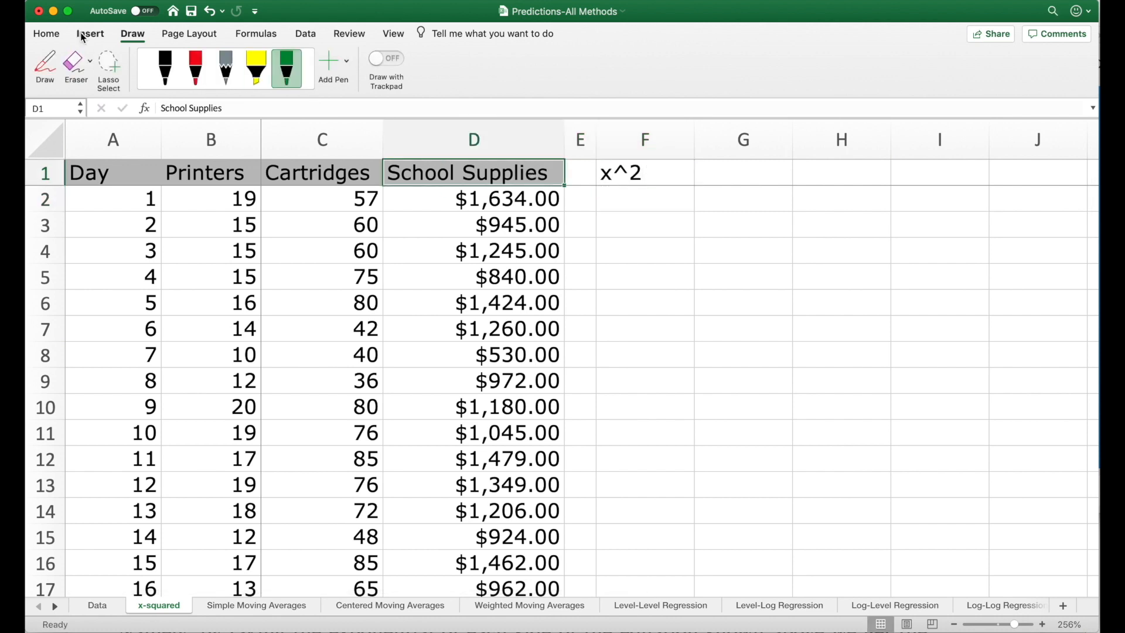
{"action": "left_click", "coordinate": [51, 36]}
{"action": "left_click", "coordinate": [77, 86]}
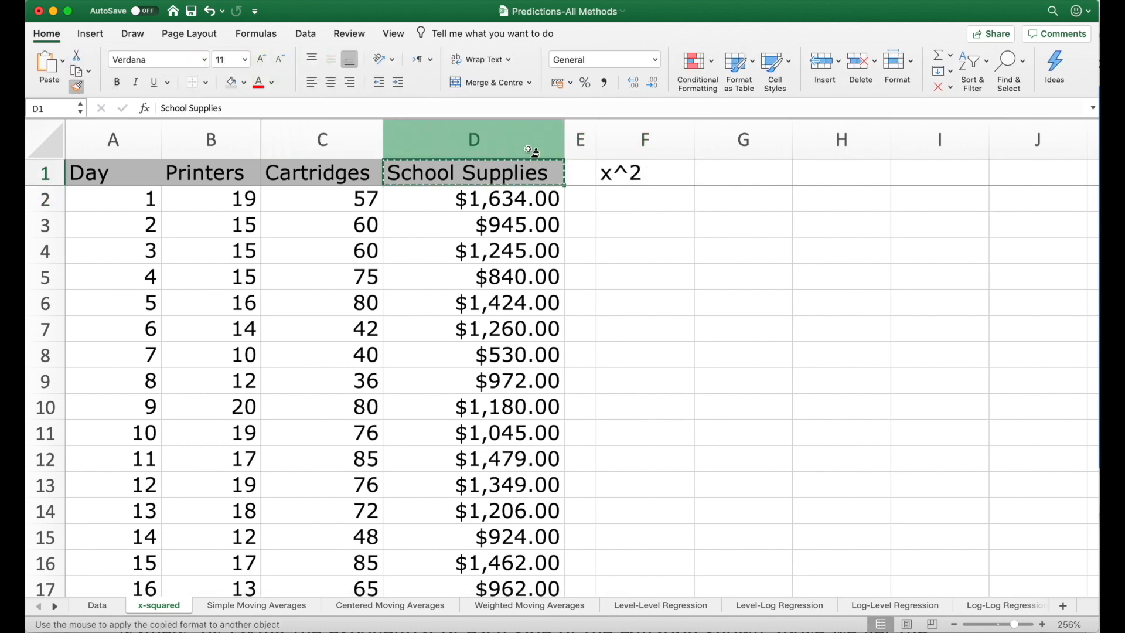
{"action": "left_click", "coordinate": [612, 173]}
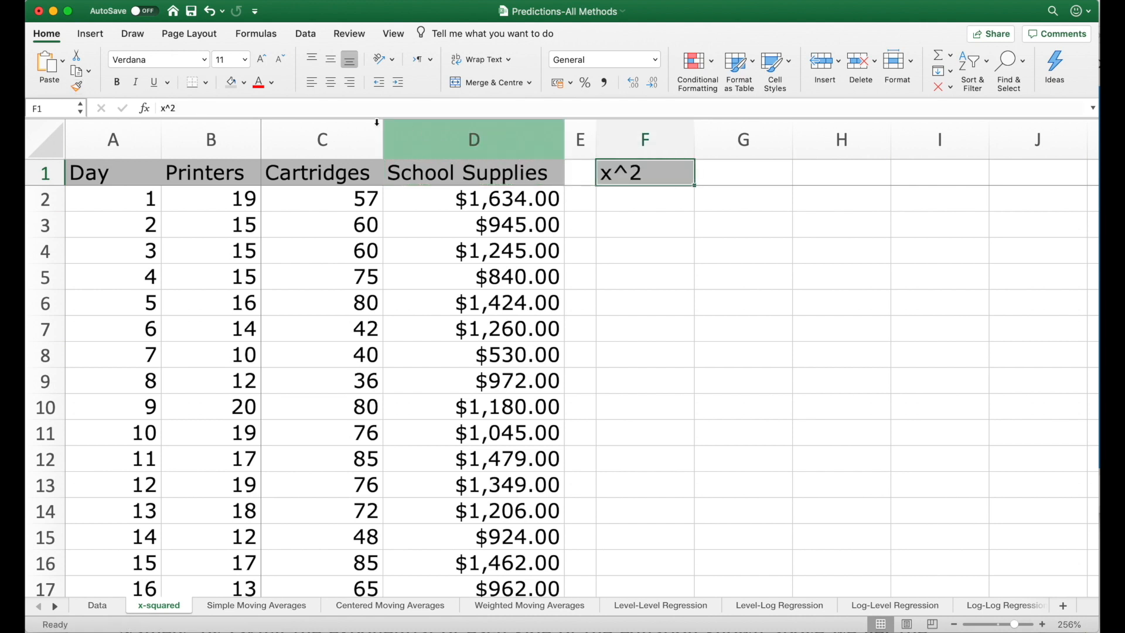
{"action": "left_click", "coordinate": [330, 83]}
Enter the formula =D2^2 in cell F2 to square the first School Supplies value
{"action": "left_click", "coordinate": [616, 199]}
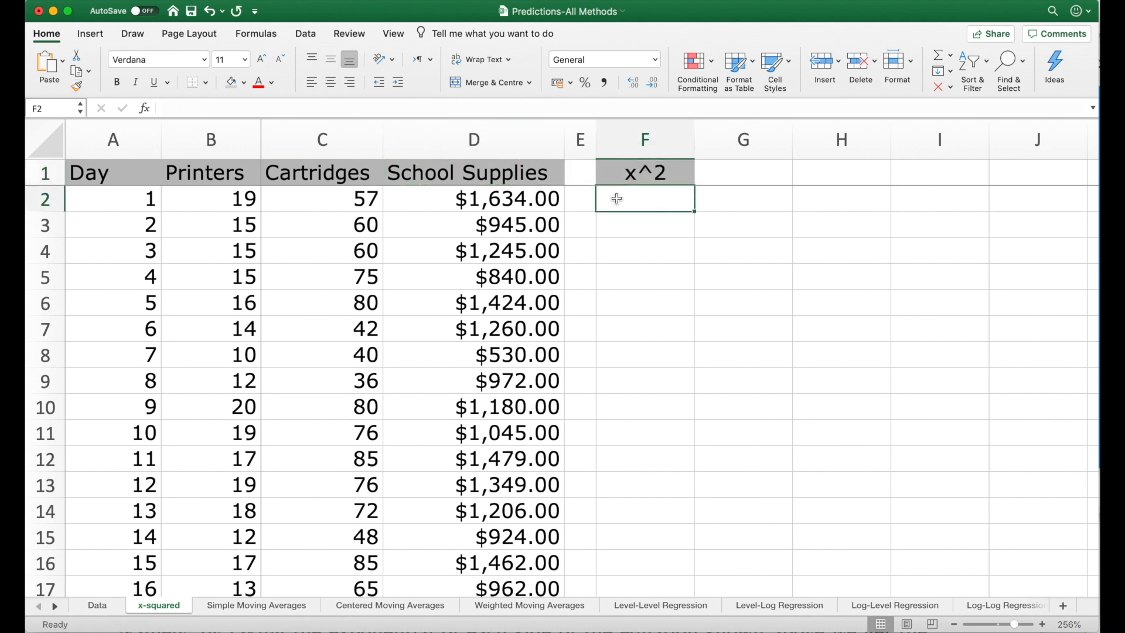
{"action": "type", "text": "="}
{"action": "key", "text": "Left"}
{"action": "key", "text": "Left"}
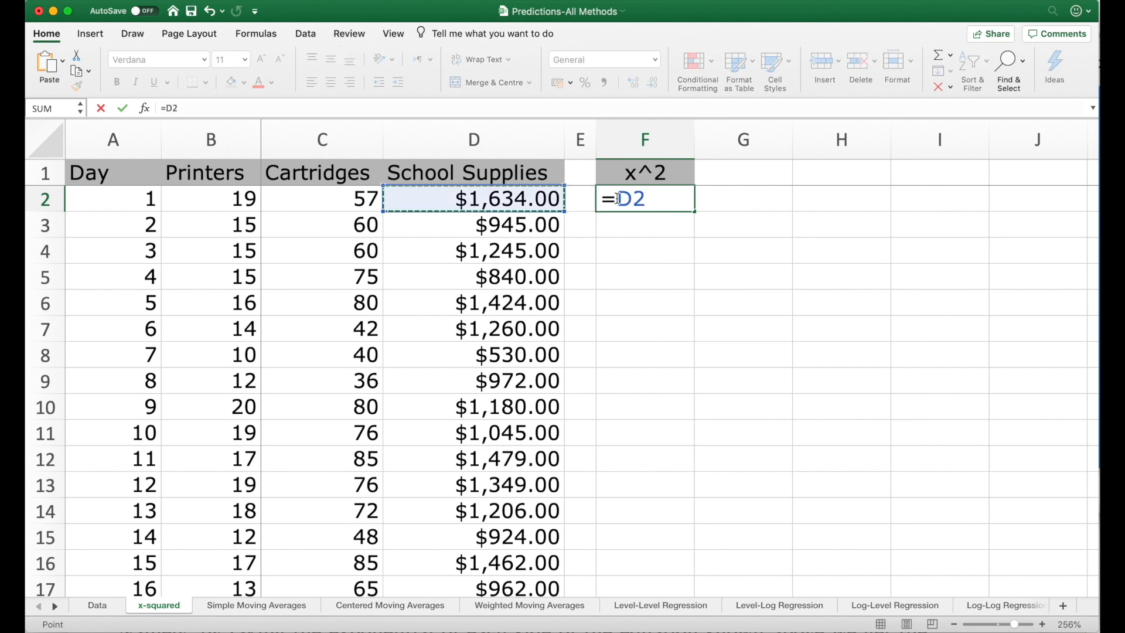
{"action": "type", "text": "^2"}
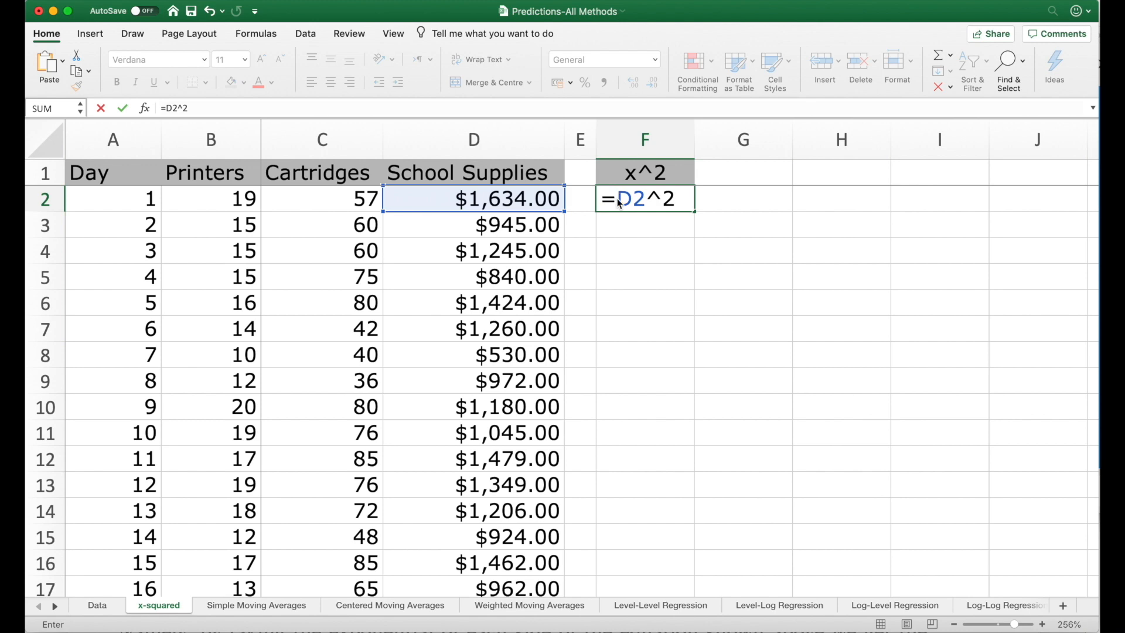
{"action": "key", "text": "Return"}
Copy the squaring formula from F2 down the x^2 column through F76
{"action": "left_click", "coordinate": [620, 202]}
{"action": "key", "text": "super+c"}
{"action": "key", "text": "Left"}
{"action": "key", "text": "Left"}
{"action": "key", "text": "super+Down"}
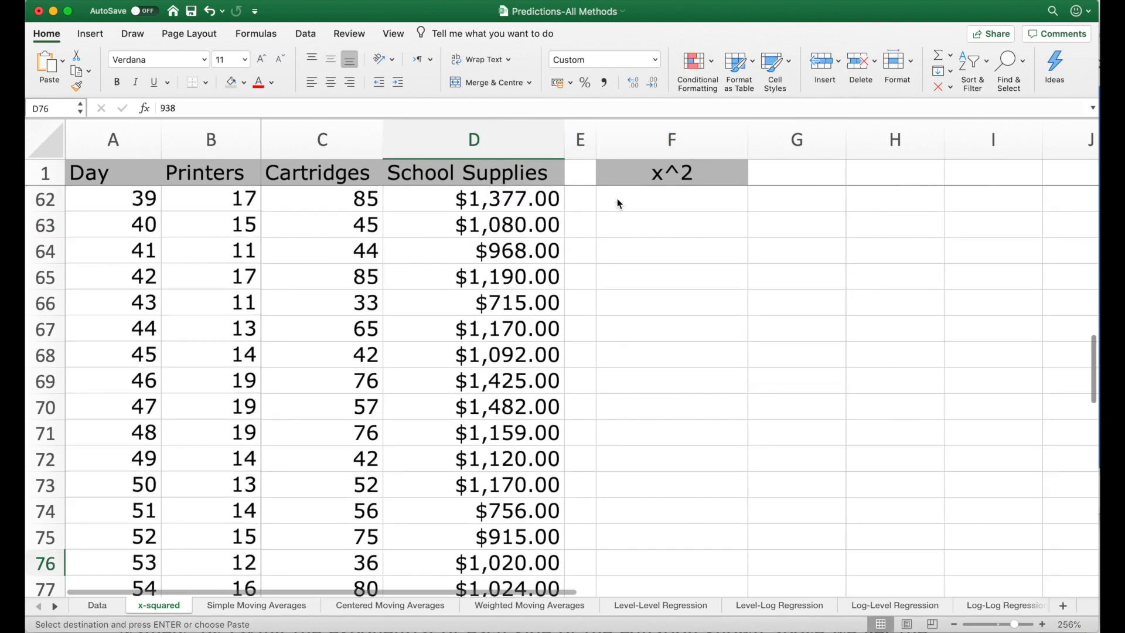
{"action": "key", "text": "Right"}
{"action": "key", "text": "Right"}
{"action": "key", "text": "shift+super+Up"}
{"action": "key", "text": "shift+Down"}
{"action": "key", "text": "super+v"}
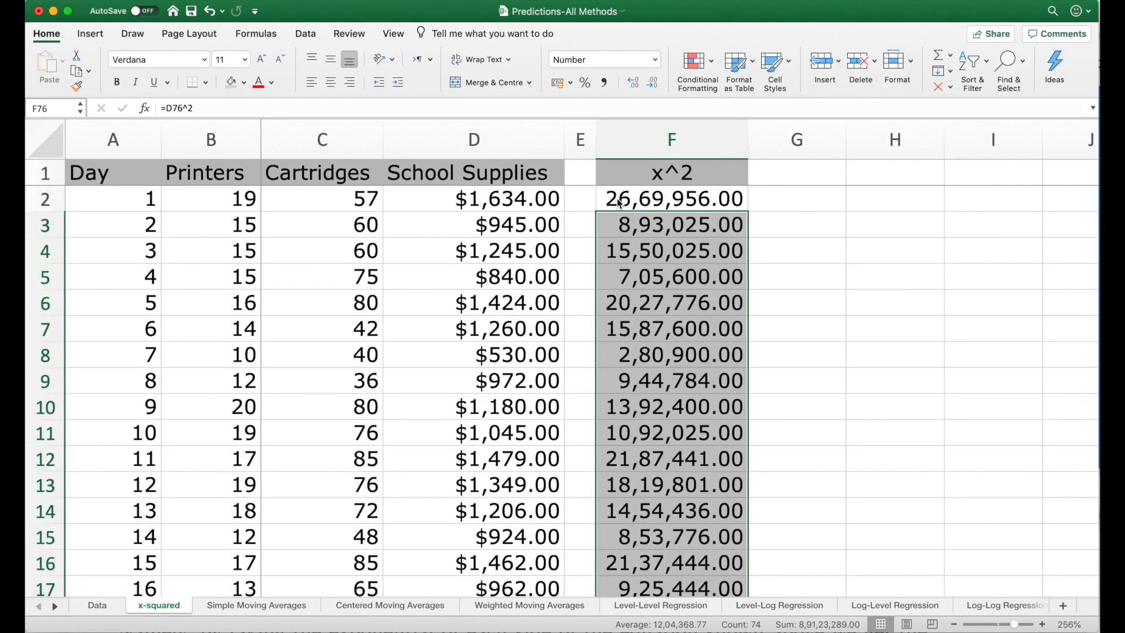
{"action": "key", "text": "Up"}
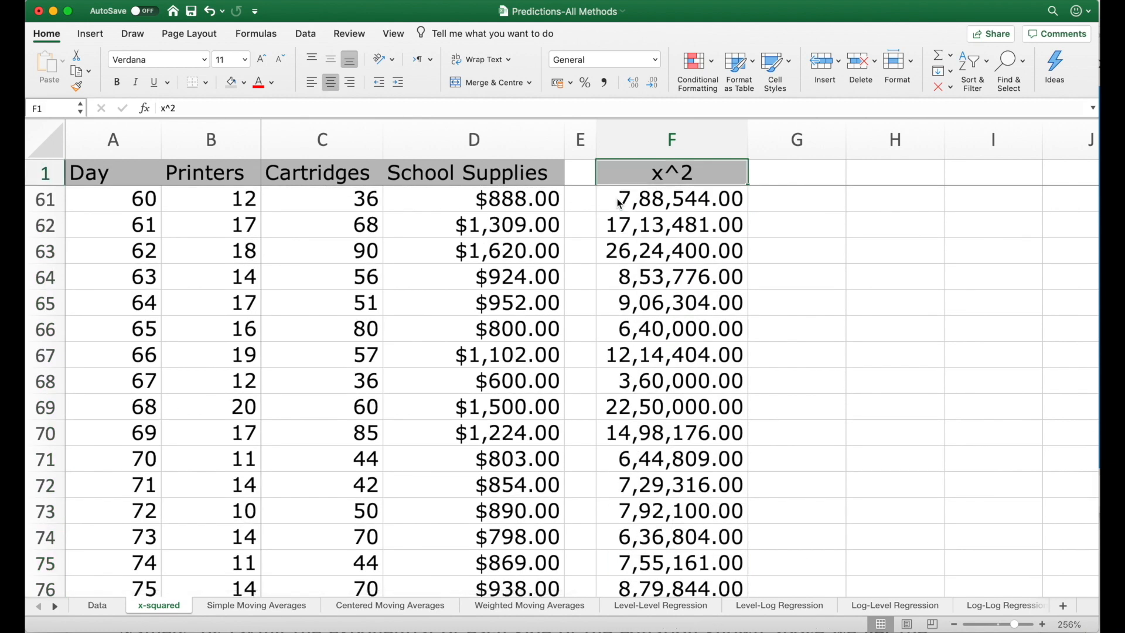
{"action": "key", "text": "super+Up"}
{"action": "key", "text": "Down"}
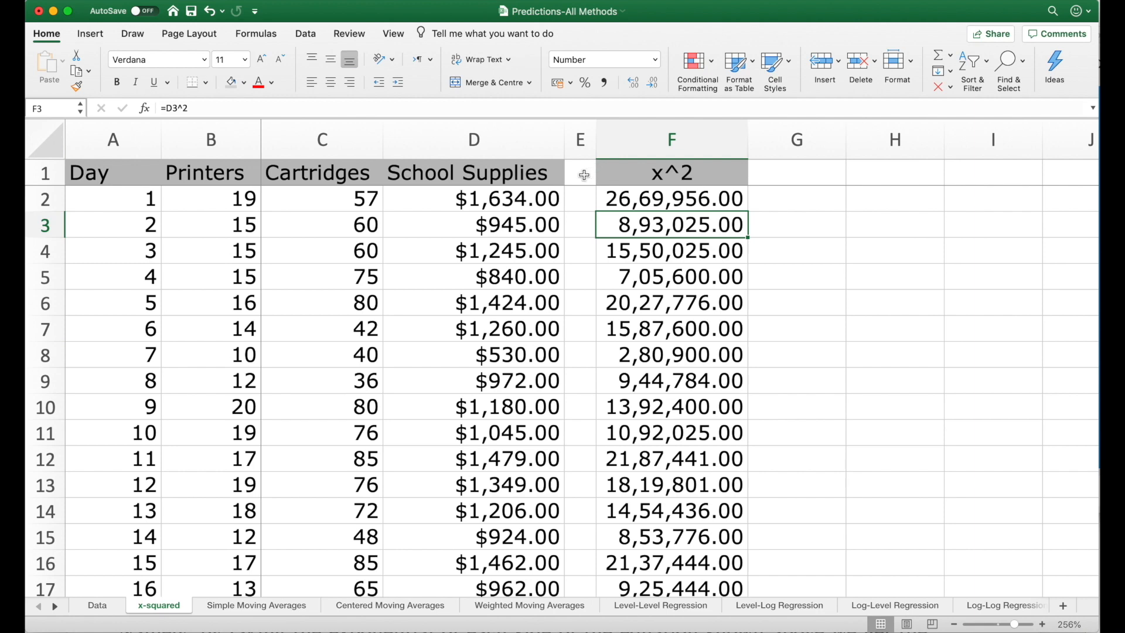
Start a Regression data analysis and set its Y input range to the Printers column, $B$1:$B$76
{"action": "left_click", "coordinate": [303, 36]}
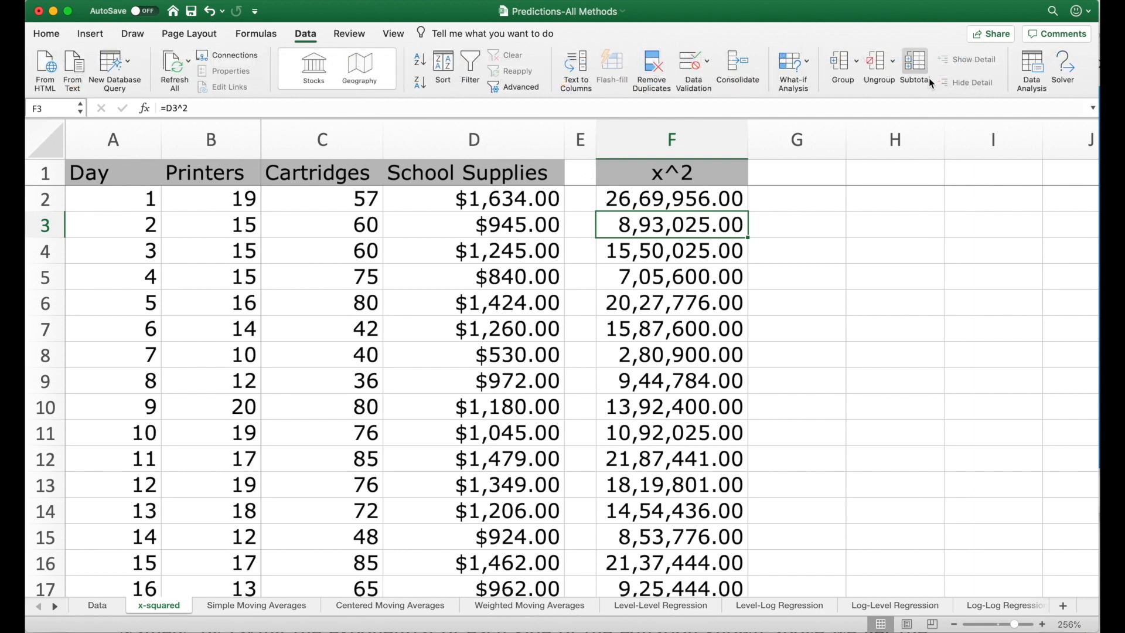
{"action": "left_click", "coordinate": [1029, 73]}
{"action": "left_click", "coordinate": [761, 168]}
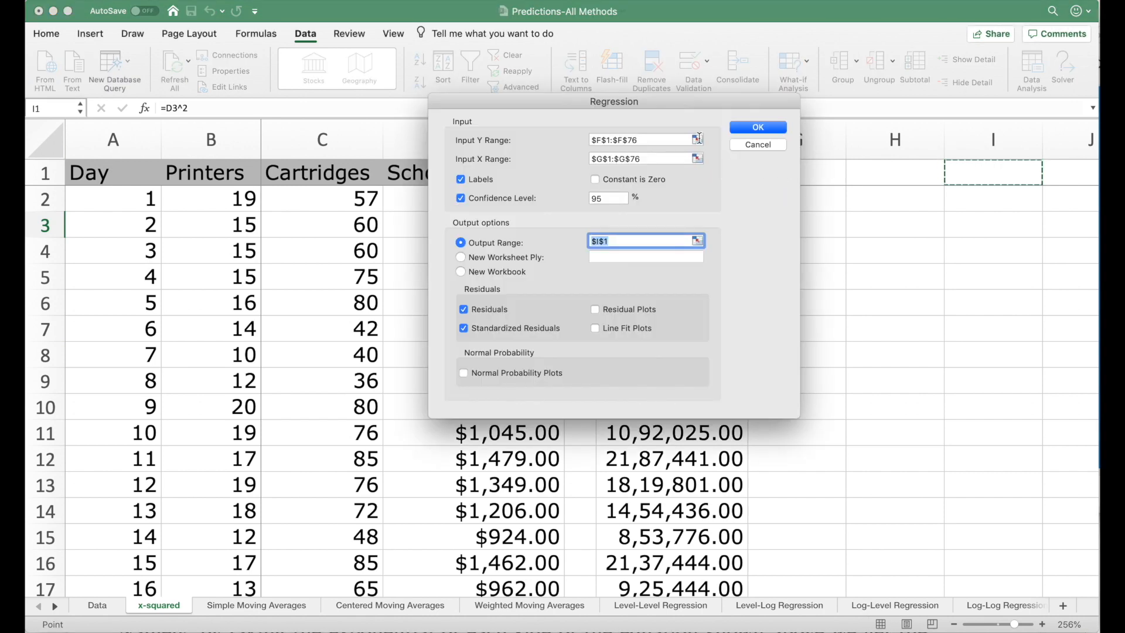
{"action": "left_click", "coordinate": [696, 139]}
{"action": "left_click", "coordinate": [204, 170]}
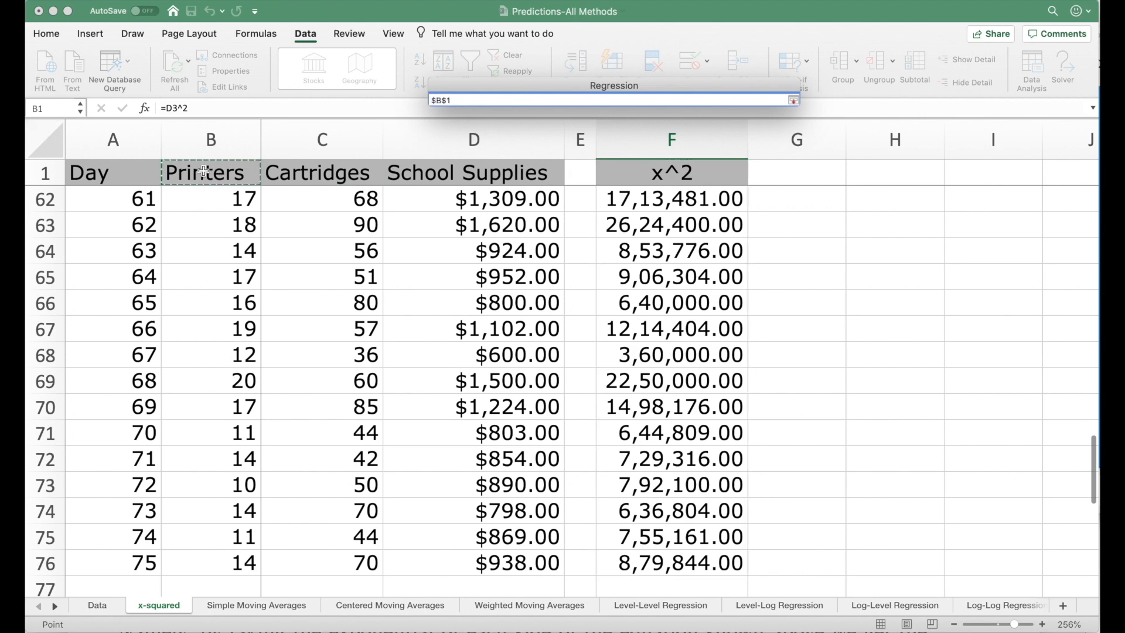
{"action": "key", "text": "super+shift+Down"}
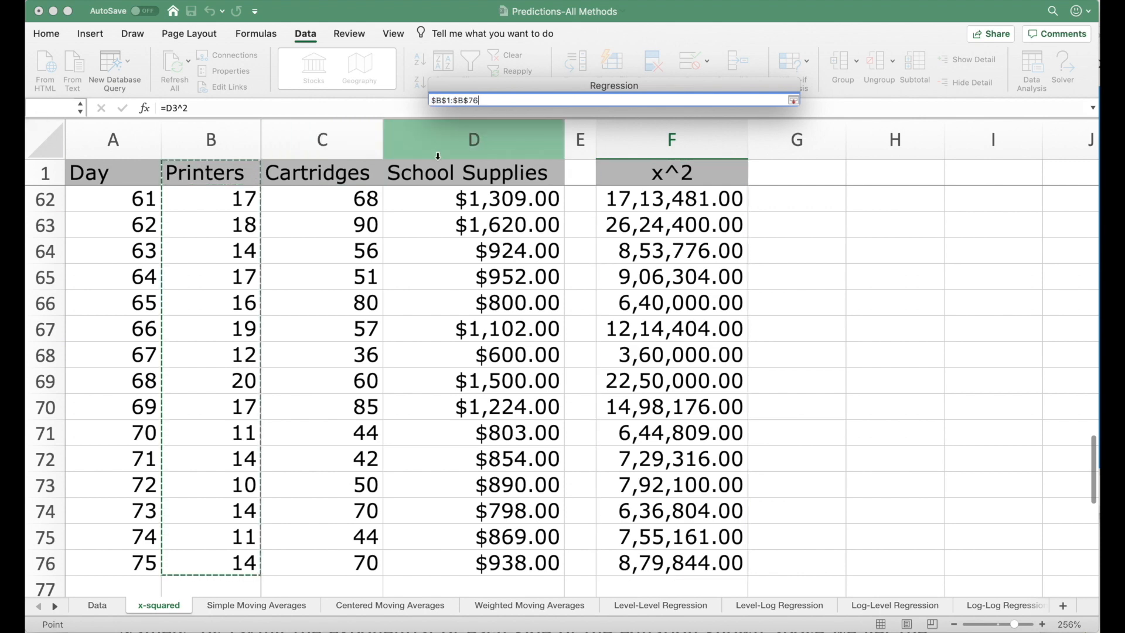
{"action": "left_click", "coordinate": [793, 100]}
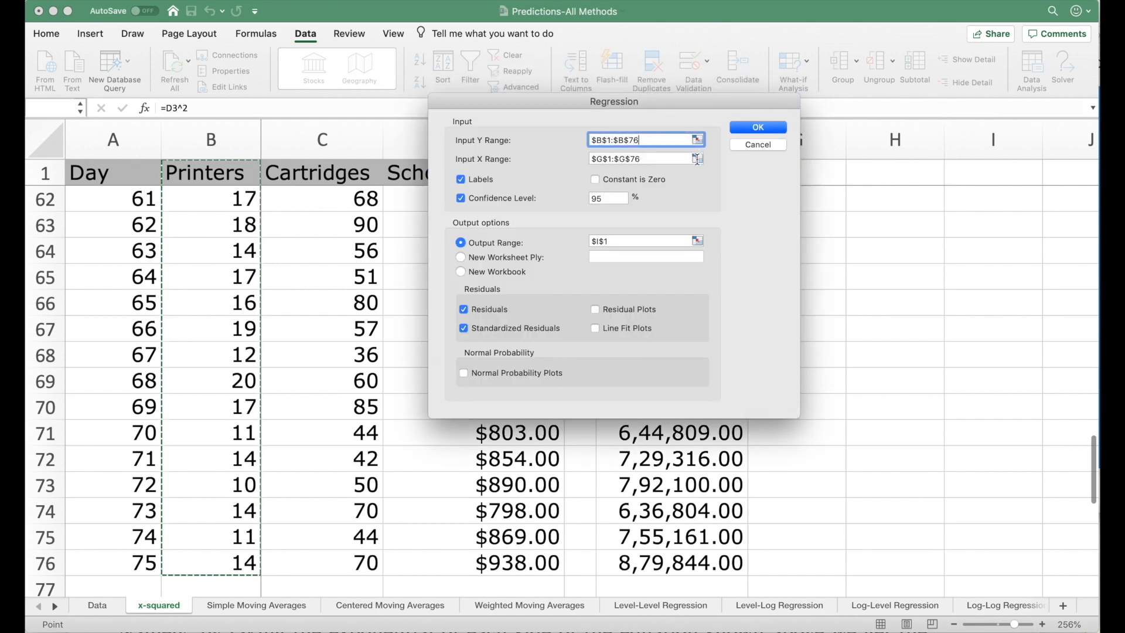
Set the regression's X input range to the x^2 column, $F$1:$F$76
{"action": "left_click", "coordinate": [697, 155]}
{"action": "left_click", "coordinate": [680, 165]}
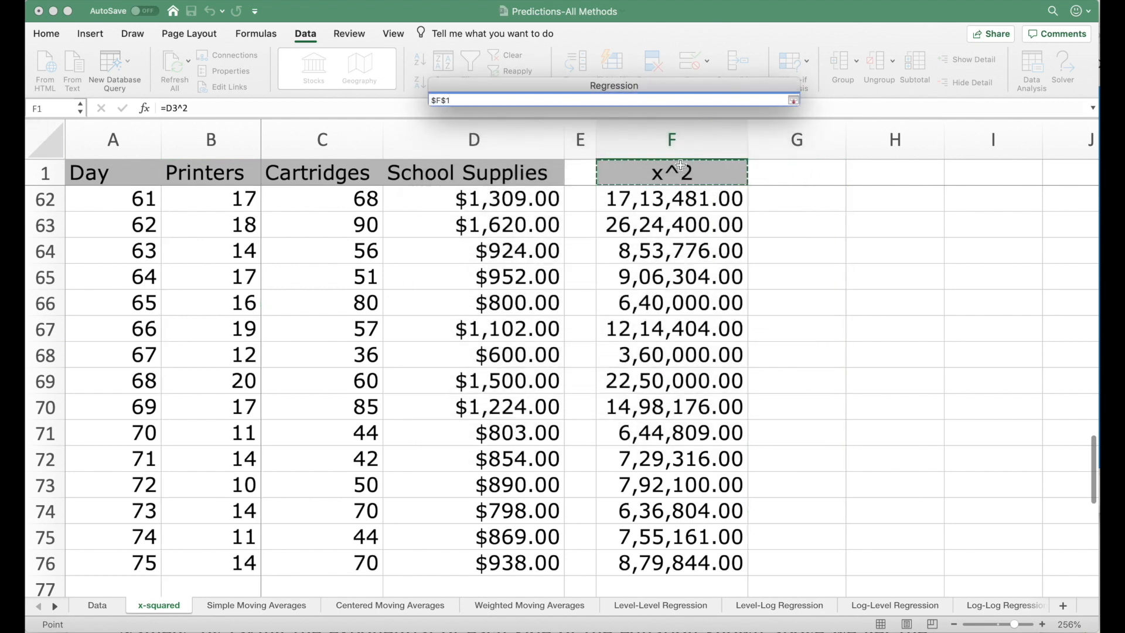
{"action": "key", "text": "super+shift+Down"}
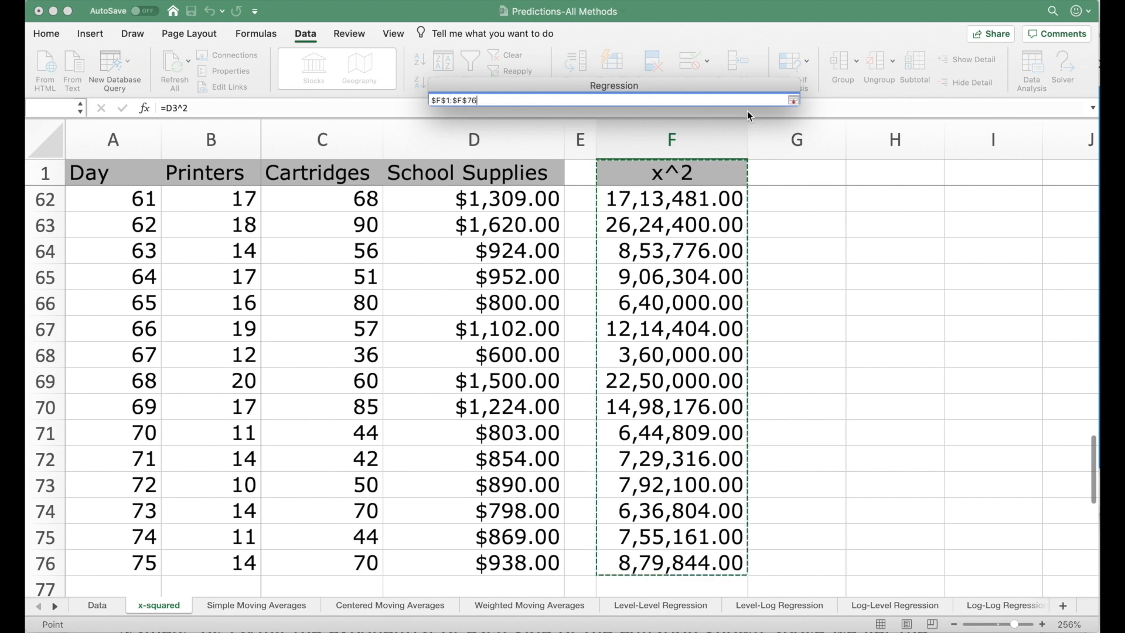
{"action": "left_click", "coordinate": [794, 99]}
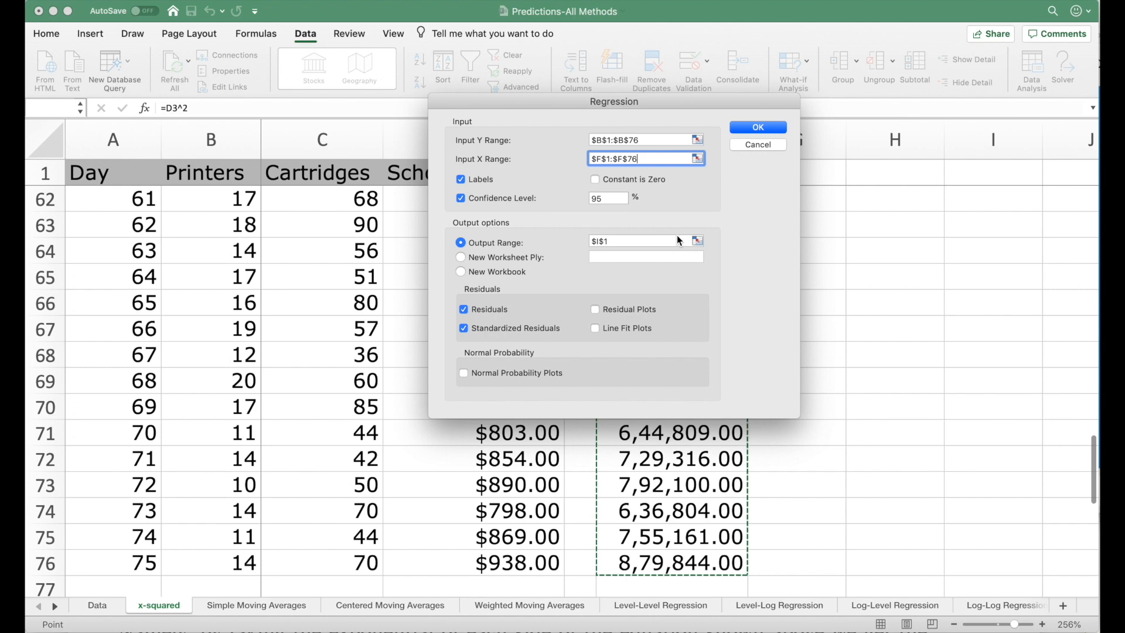
Set the regression's output range to $H$1 and run the analysis
{"action": "left_click", "coordinate": [697, 241]}
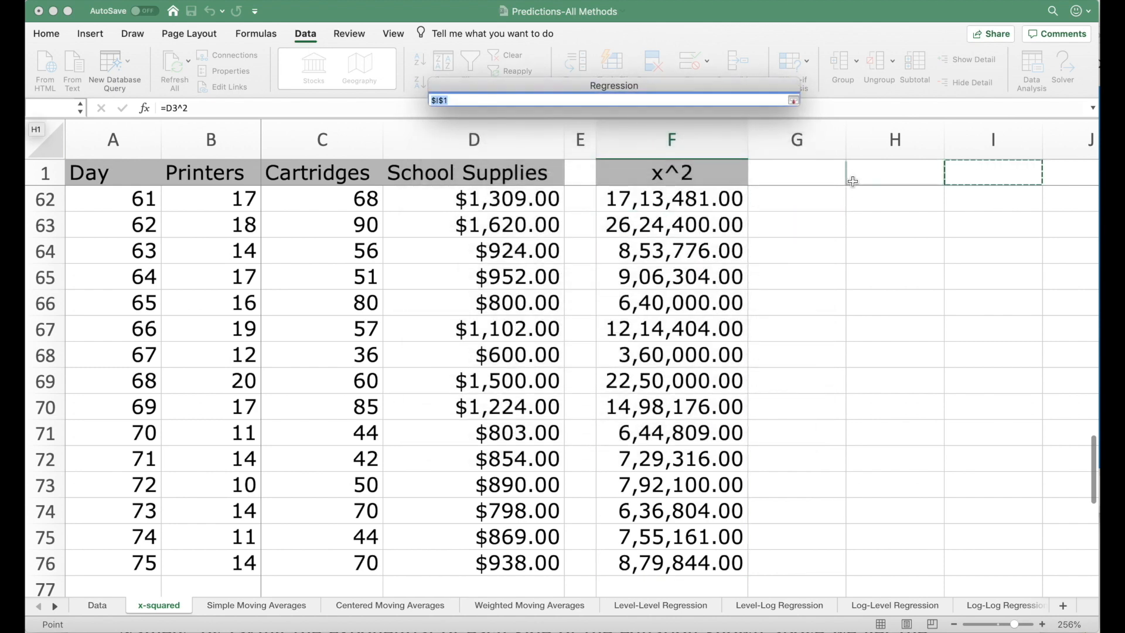
{"action": "left_click", "coordinate": [858, 179]}
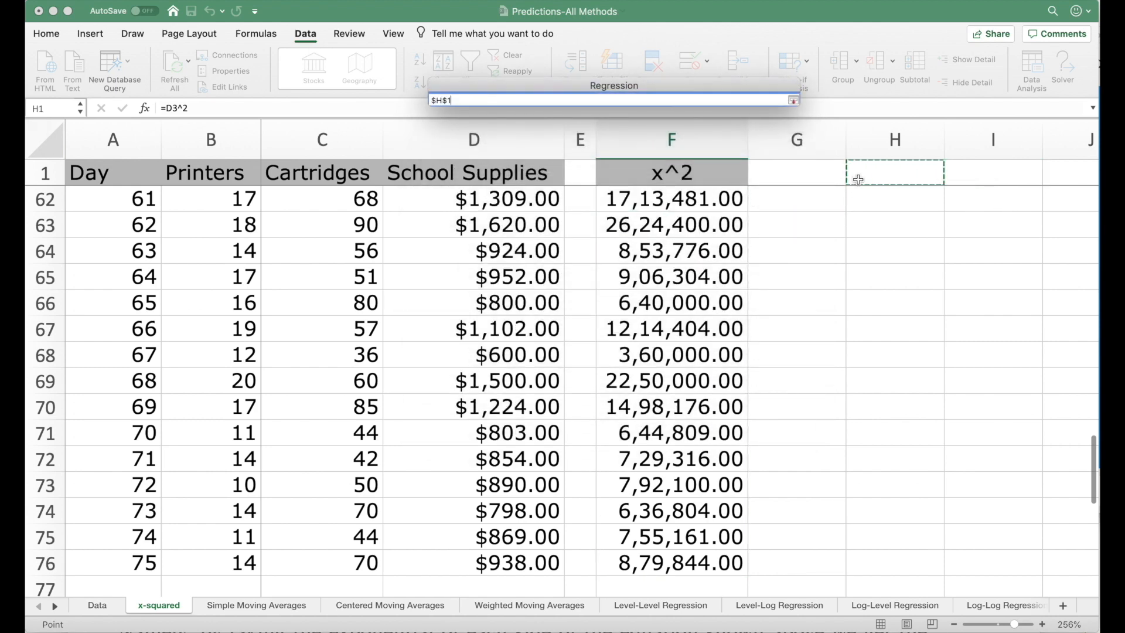
{"action": "left_click", "coordinate": [794, 102]}
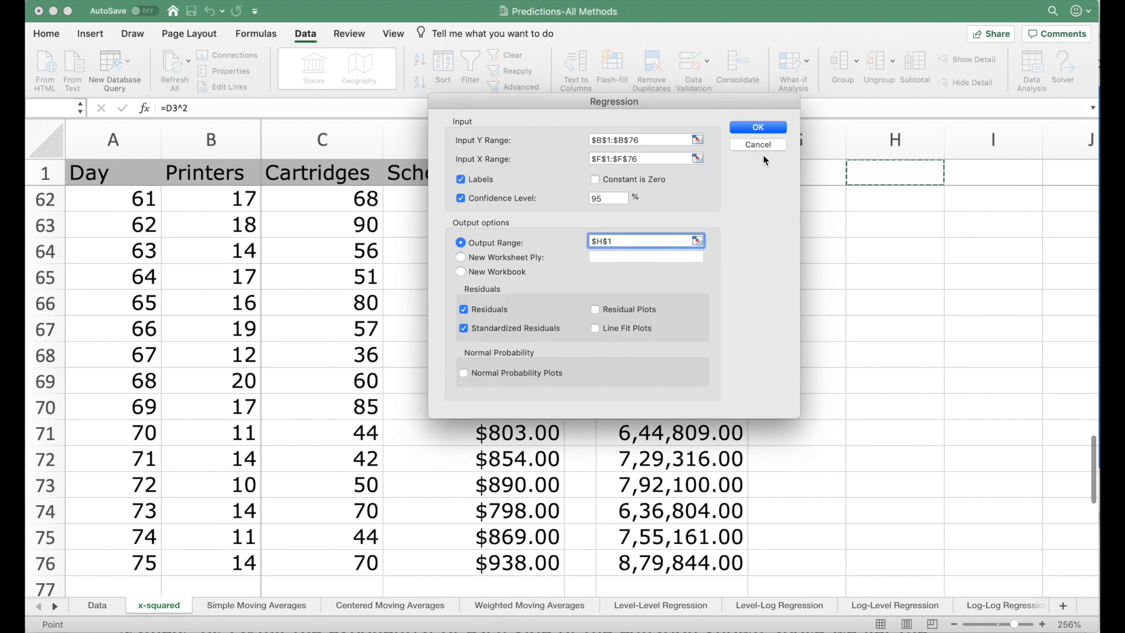
{"action": "left_click", "coordinate": [763, 125]}
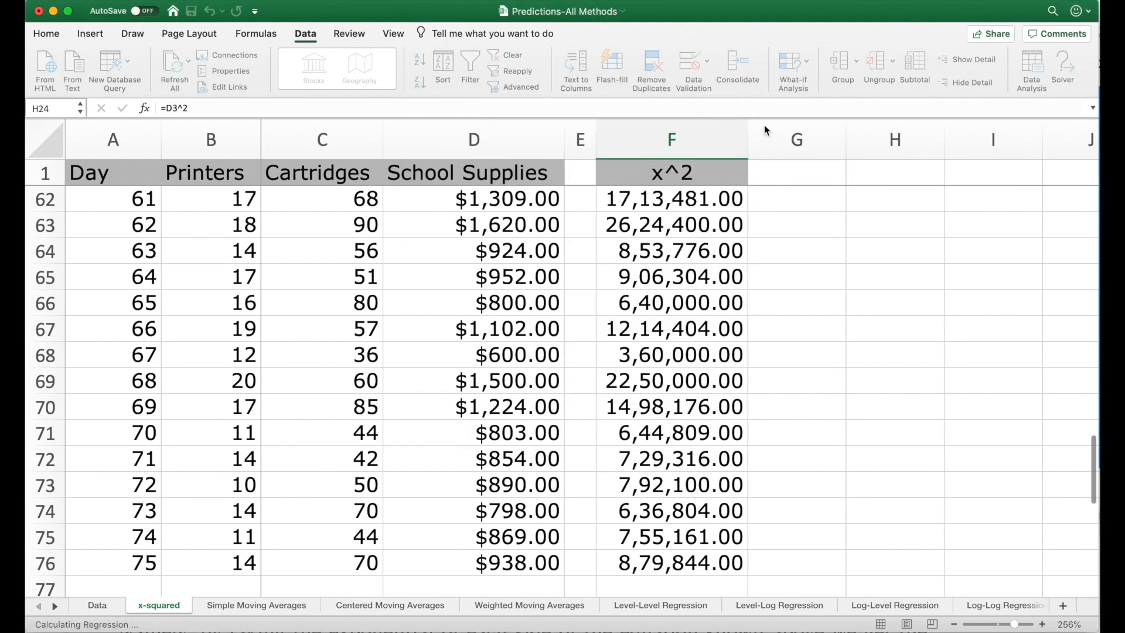
Circle the R Square row and the Residual SS value in the regression output with a dark blue pen, and turn drawing off
{"action": "scroll", "coordinate": [887, 241], "scroll_direction": "up", "scroll_amount": 15}
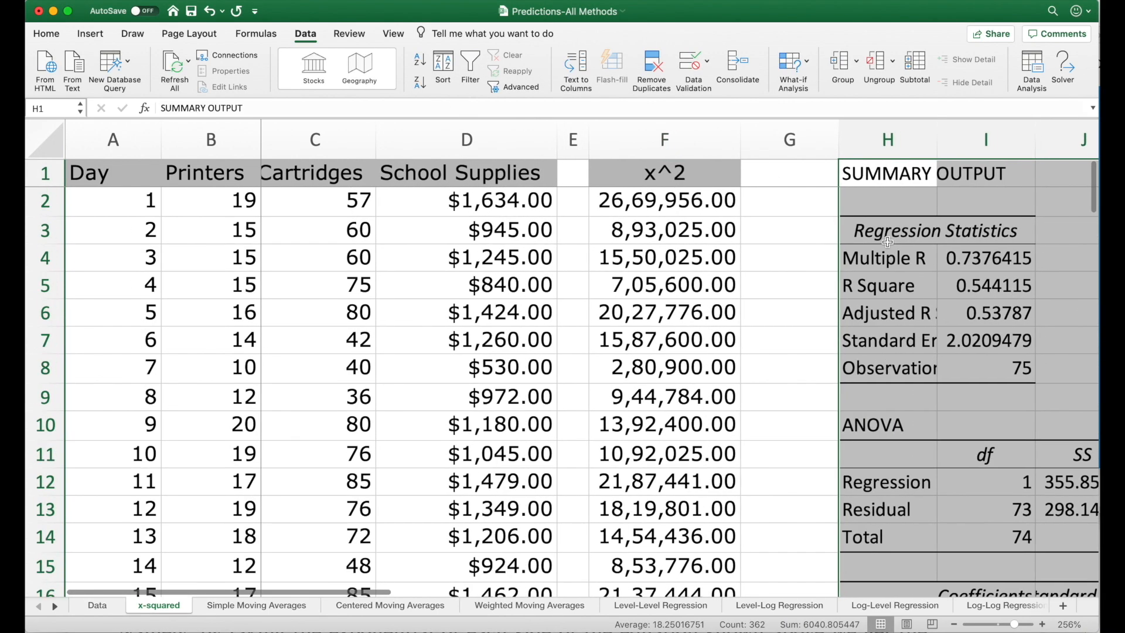
{"action": "scroll", "coordinate": [887, 242], "scroll_direction": "right", "scroll_amount": 3}
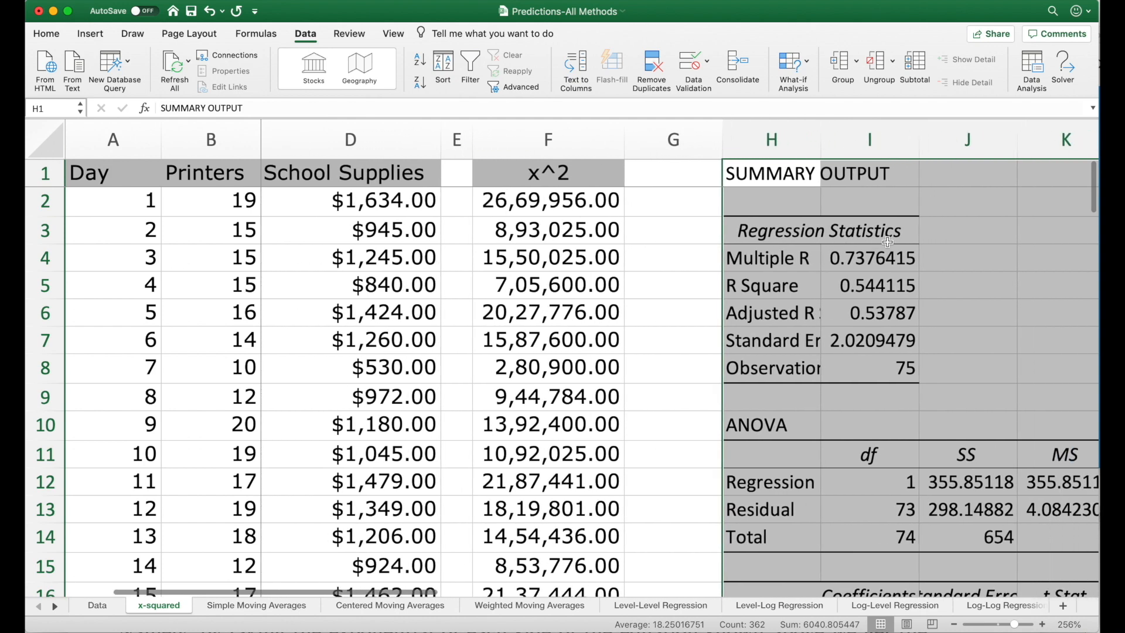
{"action": "left_click", "coordinate": [922, 293]}
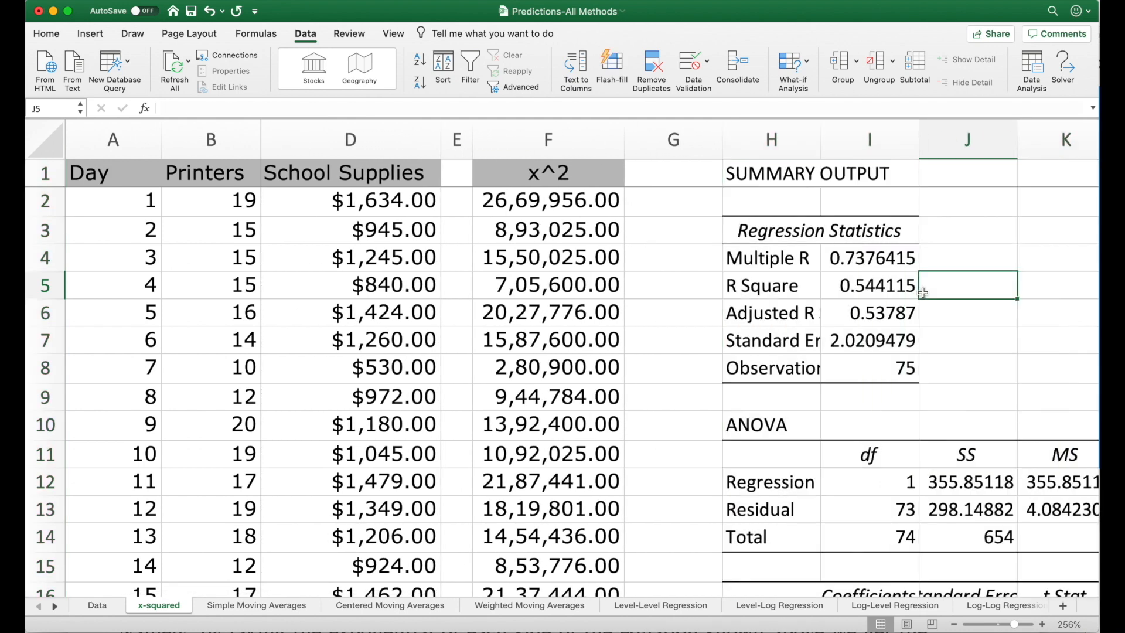
{"action": "scroll", "coordinate": [922, 293], "scroll_direction": "right", "scroll_amount": 1}
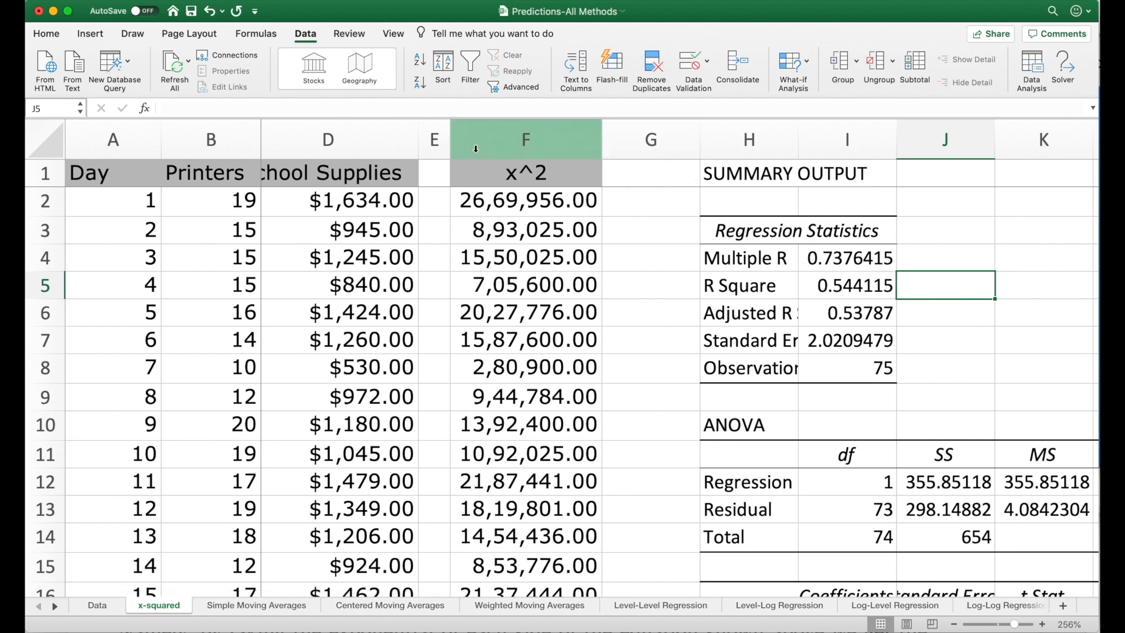
{"action": "left_click", "coordinate": [137, 34]}
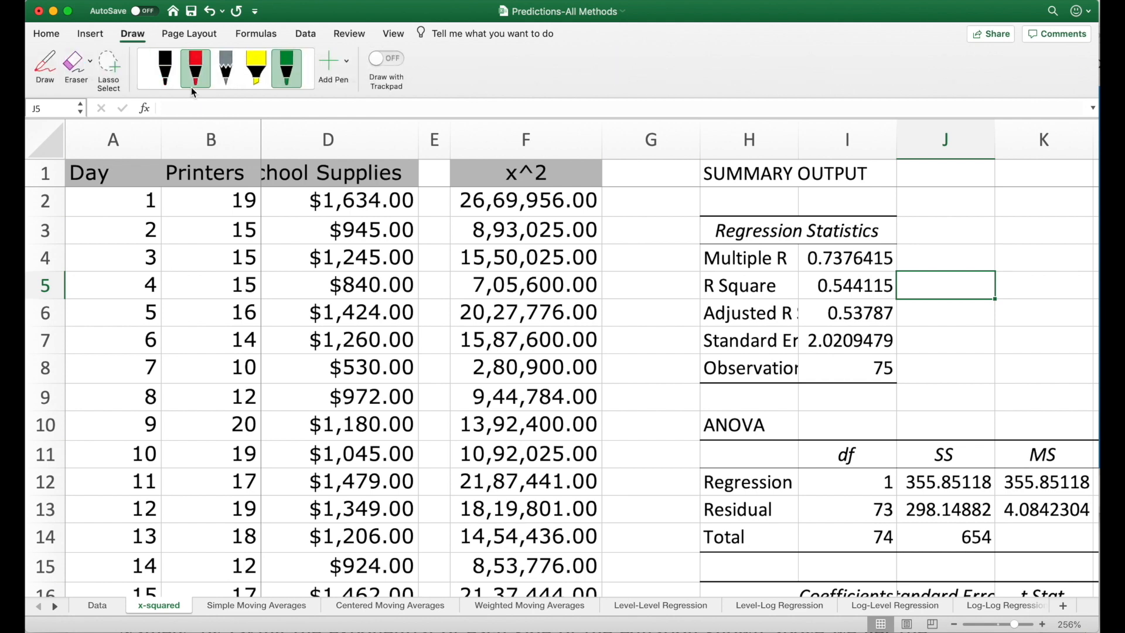
{"action": "left_click", "coordinate": [277, 81]}
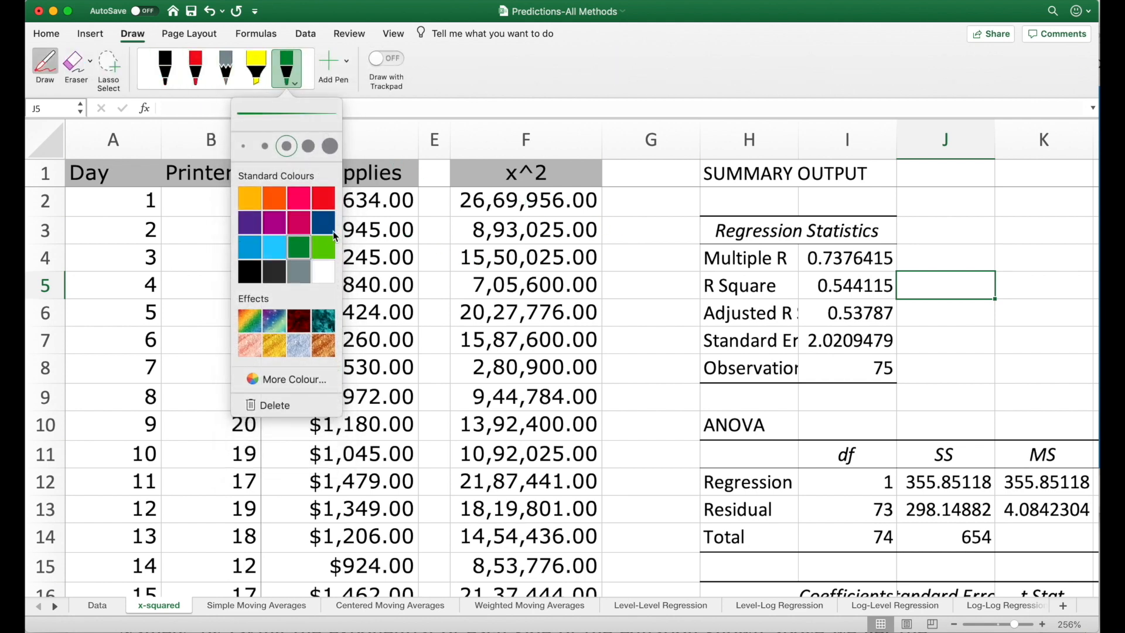
{"action": "left_click", "coordinate": [324, 226]}
{"action": "mouse_move", "coordinate": [899, 271]}
{"action": "left_mouse_down"}
{"action": "mouse_move", "coordinate": [694, 280]}
{"action": "mouse_move", "coordinate": [715, 300]}
{"action": "mouse_move", "coordinate": [875, 304]}
{"action": "mouse_move", "coordinate": [902, 293]}
{"action": "mouse_move", "coordinate": [903, 273]}
{"action": "left_mouse_up"}
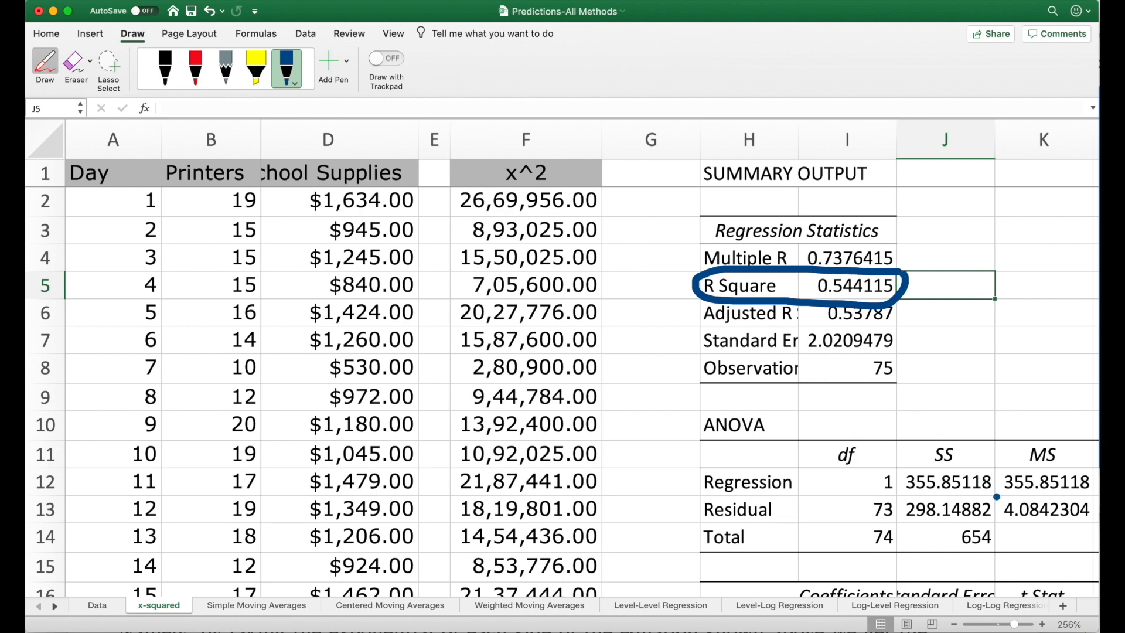
{"action": "mouse_move", "coordinate": [994, 497]}
{"action": "left_mouse_down"}
{"action": "mouse_move", "coordinate": [902, 495]}
{"action": "mouse_move", "coordinate": [892, 513]}
{"action": "mouse_move", "coordinate": [977, 522]}
{"action": "mouse_move", "coordinate": [997, 516]}
{"action": "mouse_move", "coordinate": [1001, 499]}
{"action": "left_mouse_up"}
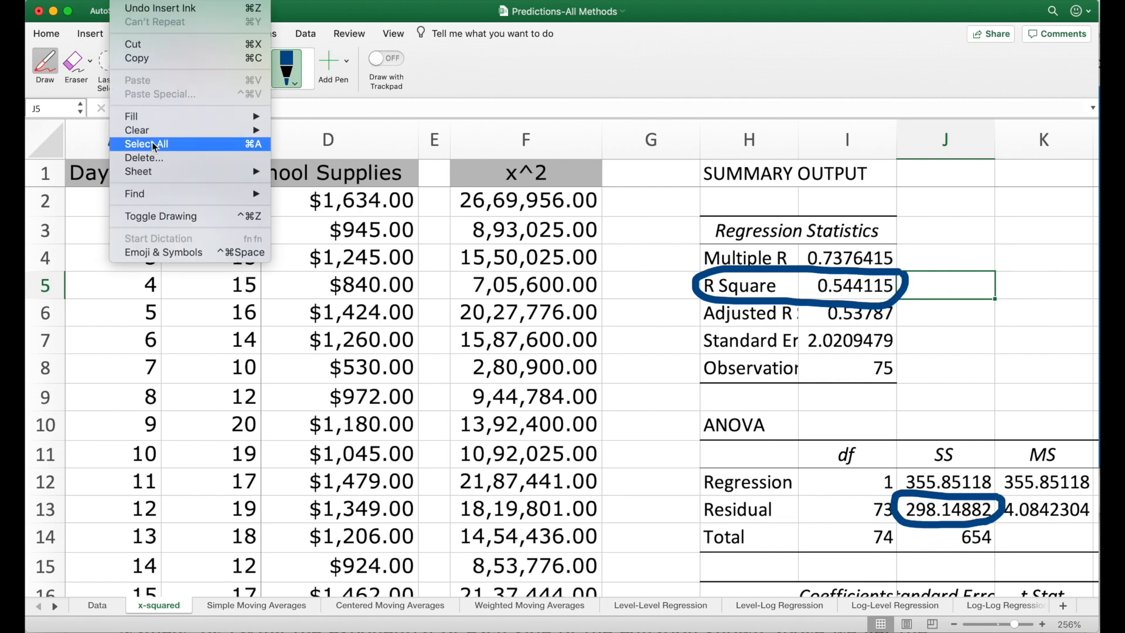
{"action": "left_click", "coordinate": [164, 212]}
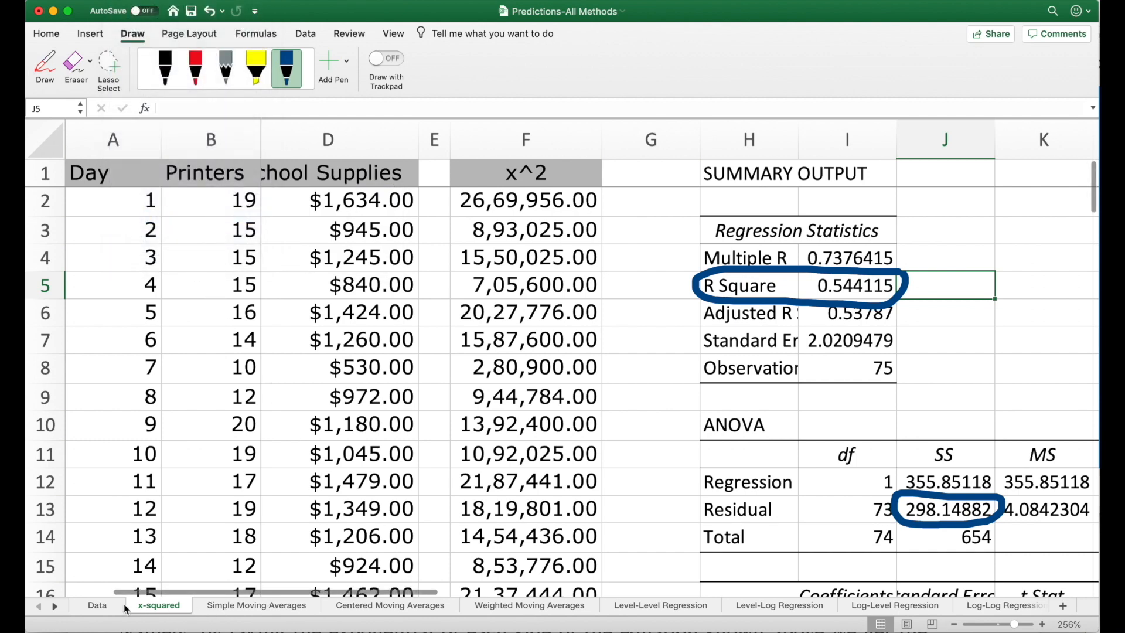
On the Data sheet, link the x-squared row's ssresid in G11 to the Residual SS cell with ='x-squared'!J13
{"action": "left_click", "coordinate": [106, 603]}
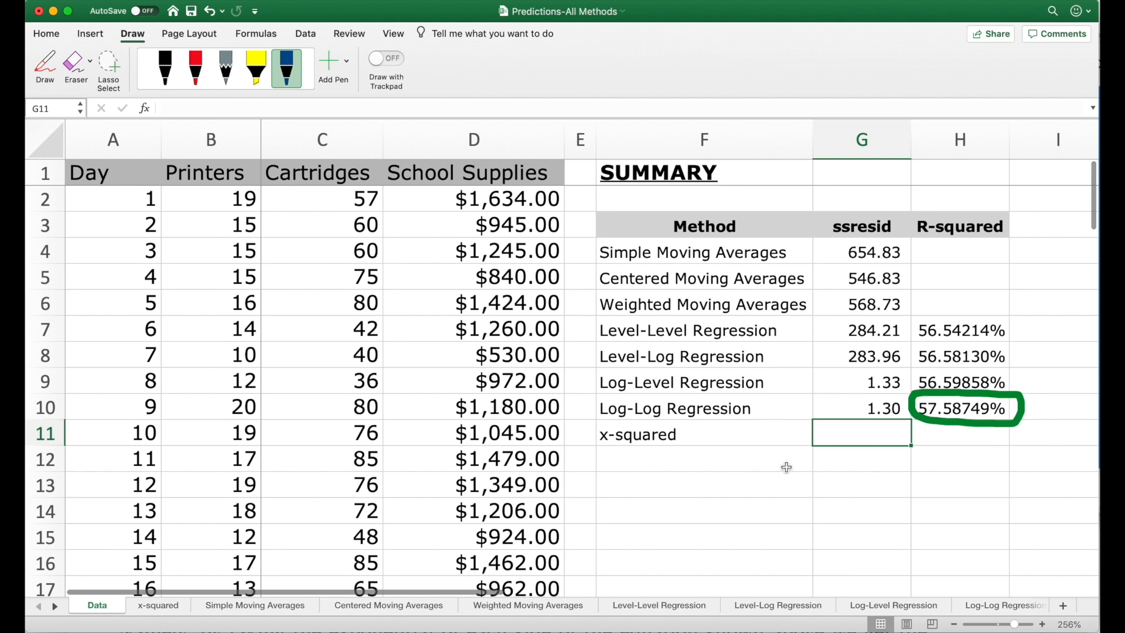
{"action": "type", "text": "="}
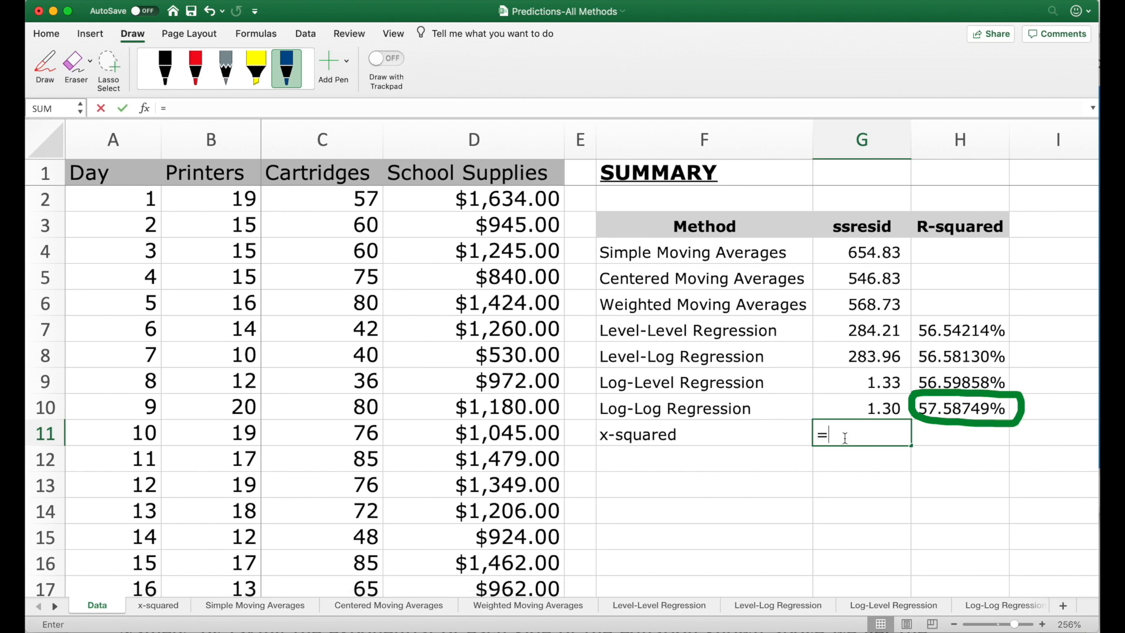
{"action": "left_click", "coordinate": [159, 603]}
{"action": "left_click", "coordinate": [938, 504]}
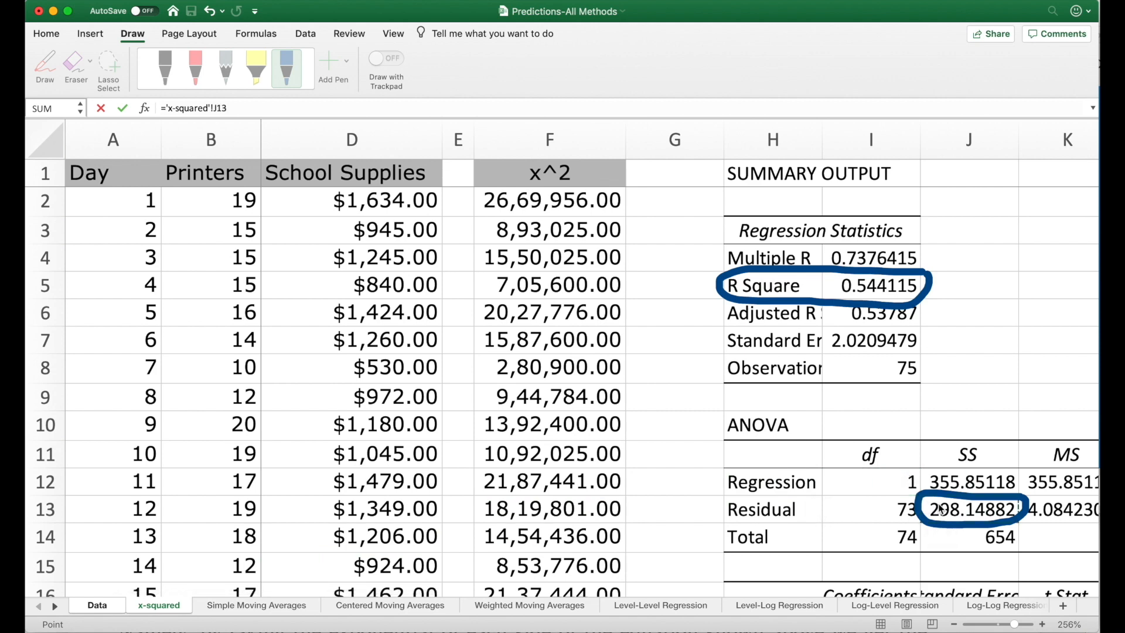
{"action": "key", "text": "Return"}
Link the x-squared row's R-squared in H11 to the R Square cell with ='x-squared'!I5 and save the workbook
{"action": "key", "text": "Right"}
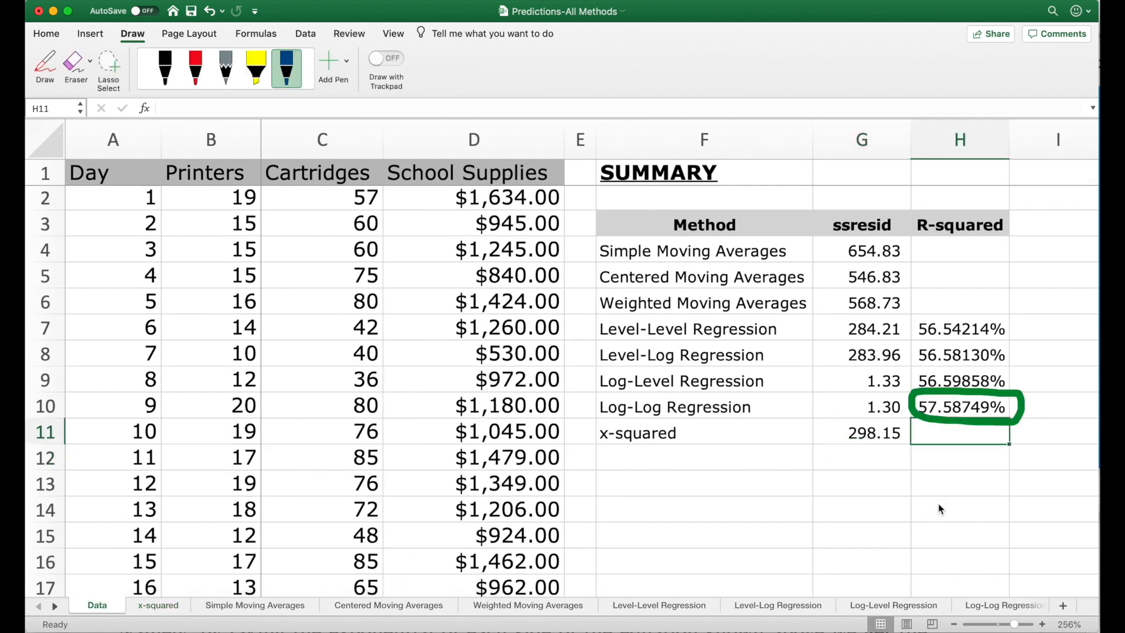
{"action": "type", "text": "="}
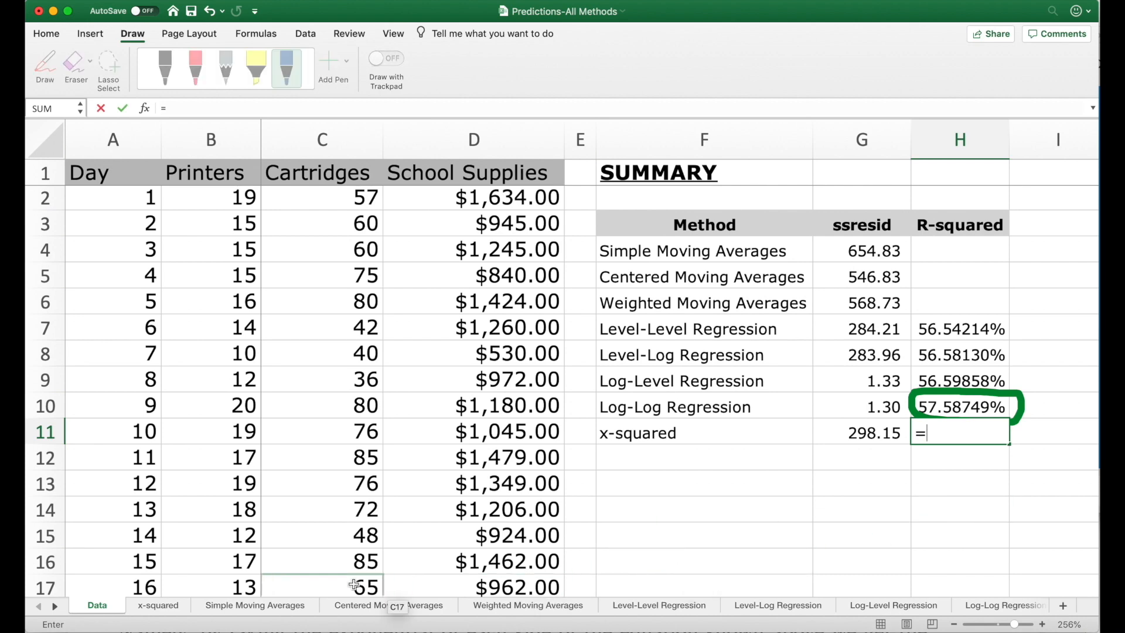
{"action": "left_click", "coordinate": [157, 601]}
{"action": "left_click", "coordinate": [871, 286]}
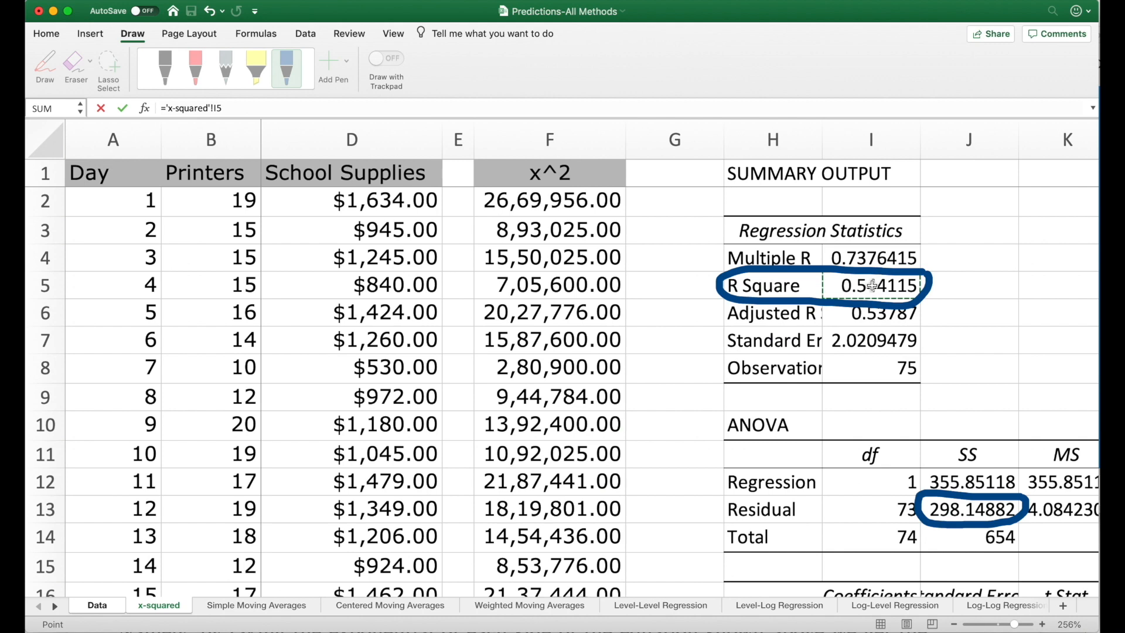
{"action": "key", "text": "Return"}
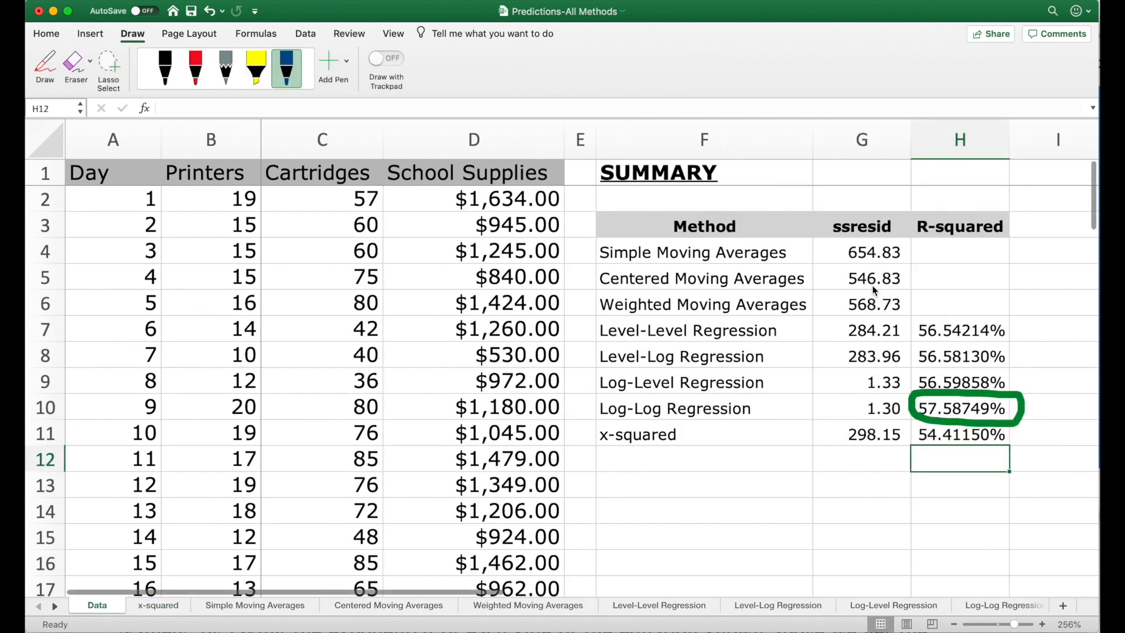
{"action": "key", "text": "super+s"}
{"action": "left_click", "coordinate": [649, 455]}
{"action": "type", "text": "x"}
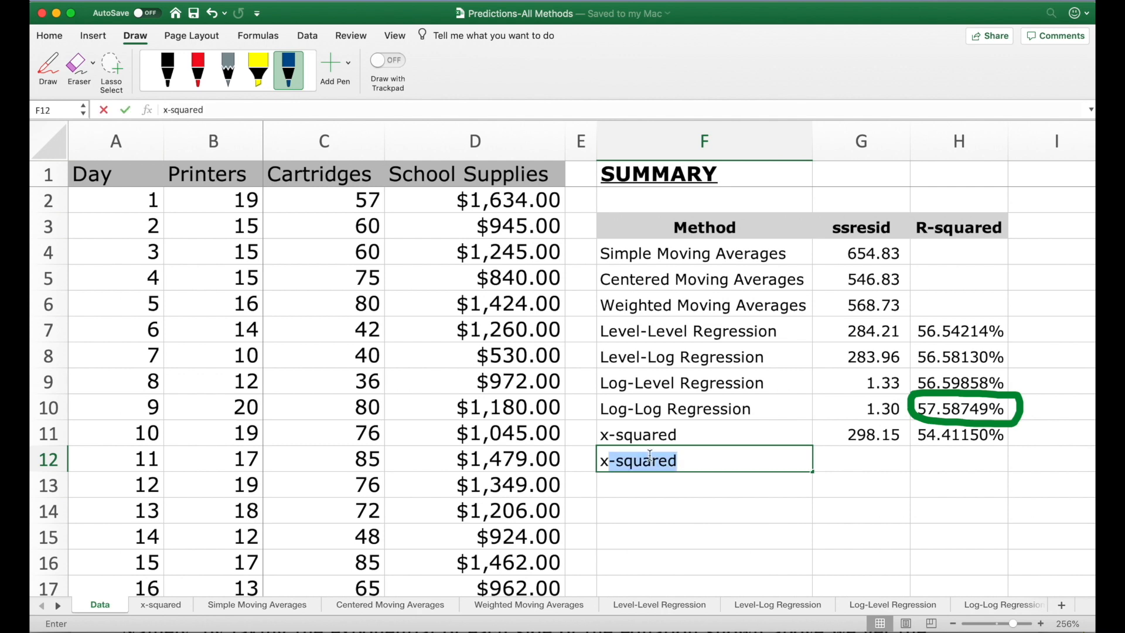
{"action": "key", "text": "BackSpace"}
{"action": "key", "text": "Up"}
{"action": "type", "text": "+ x"}
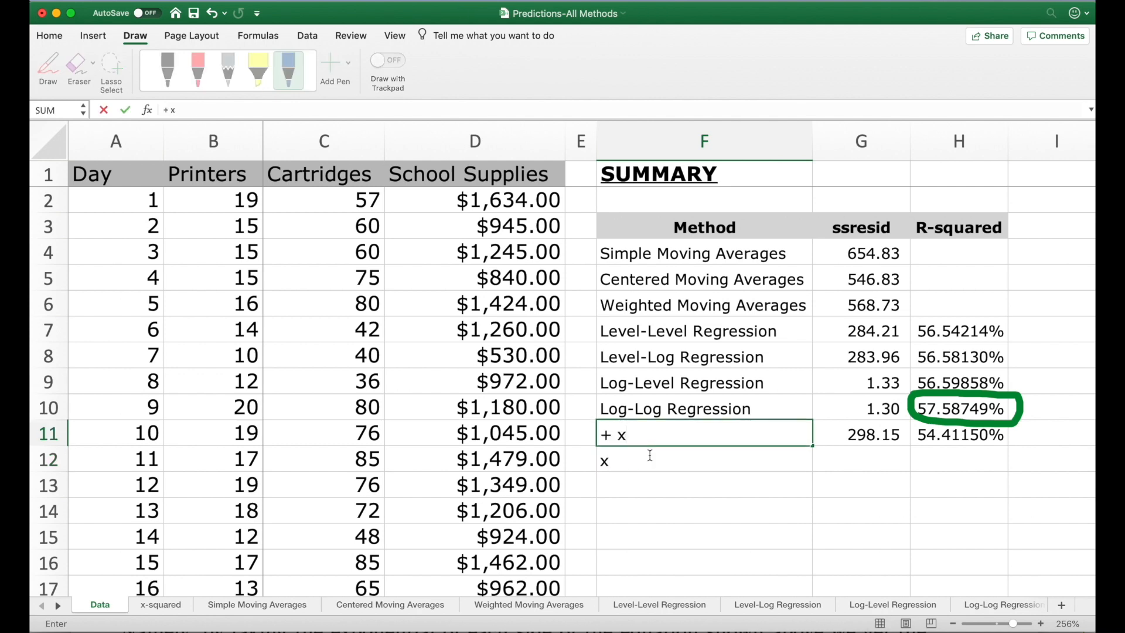
{"action": "key", "text": "BackSpace"}
{"action": "type", "text": "y = x + x^2"}
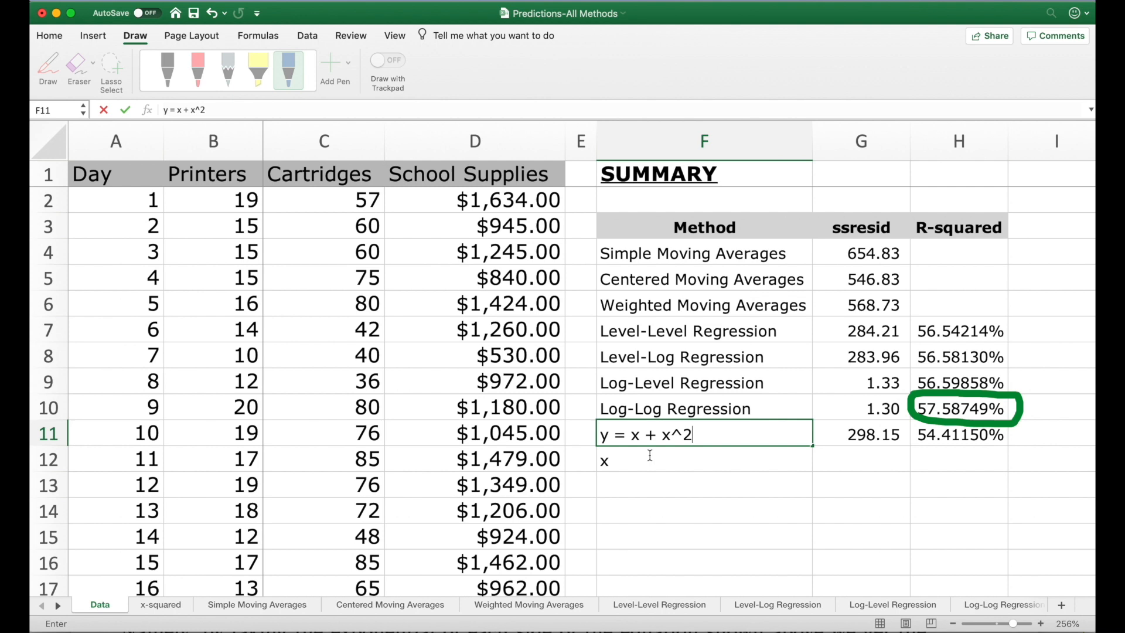
{"action": "key", "text": "BackSpace"}
{"action": "type", "text": "a*x + b"}
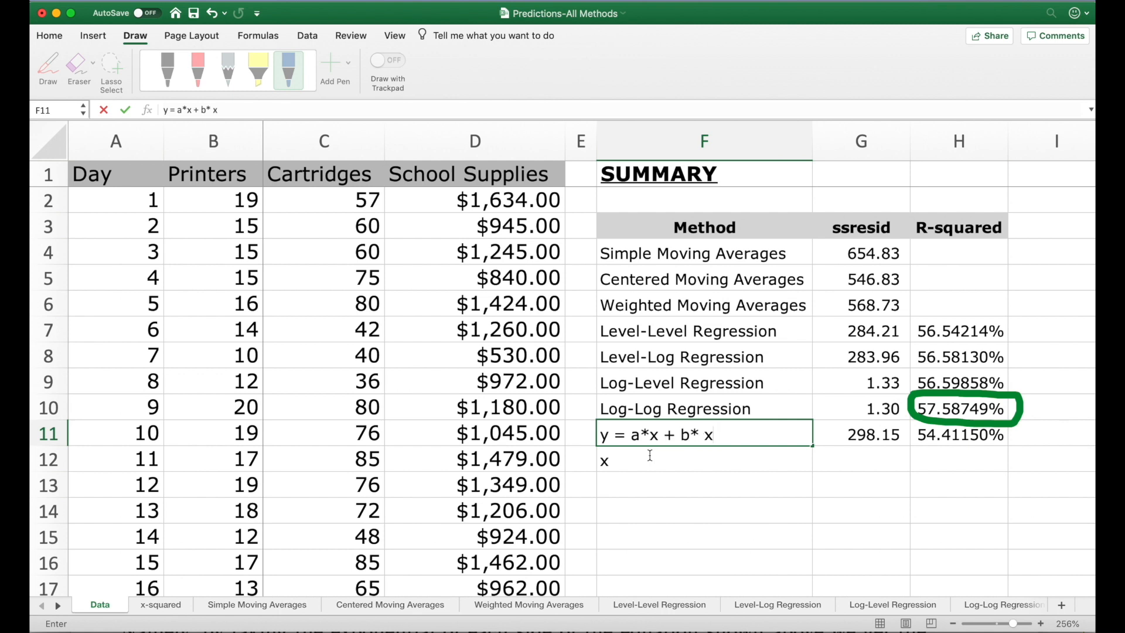
{"action": "type", "text": "* x^2"}
{"action": "key", "text": "Return"}
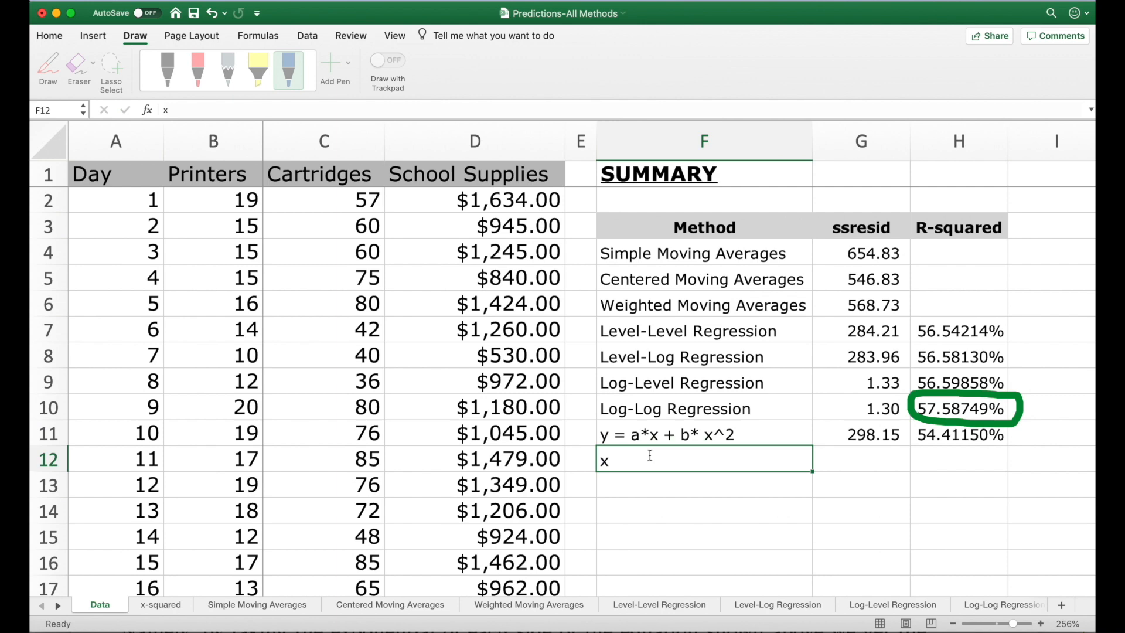
{"action": "key", "text": "super+z"}
Enter "y = a*x + b * x^2" as the method name in F12 and save the workbook
{"action": "left_click", "coordinate": [652, 460]}
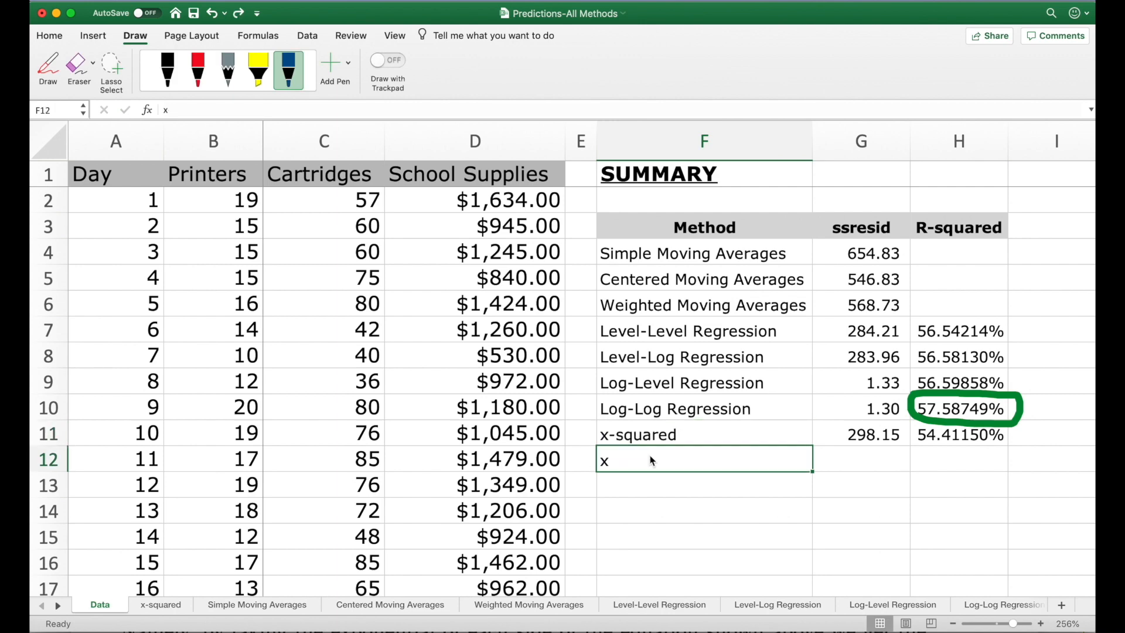
{"action": "type", "text": "y = a*x + b * x^2"}
{"action": "key", "text": "Return"}
{"action": "key", "text": "super+s"}
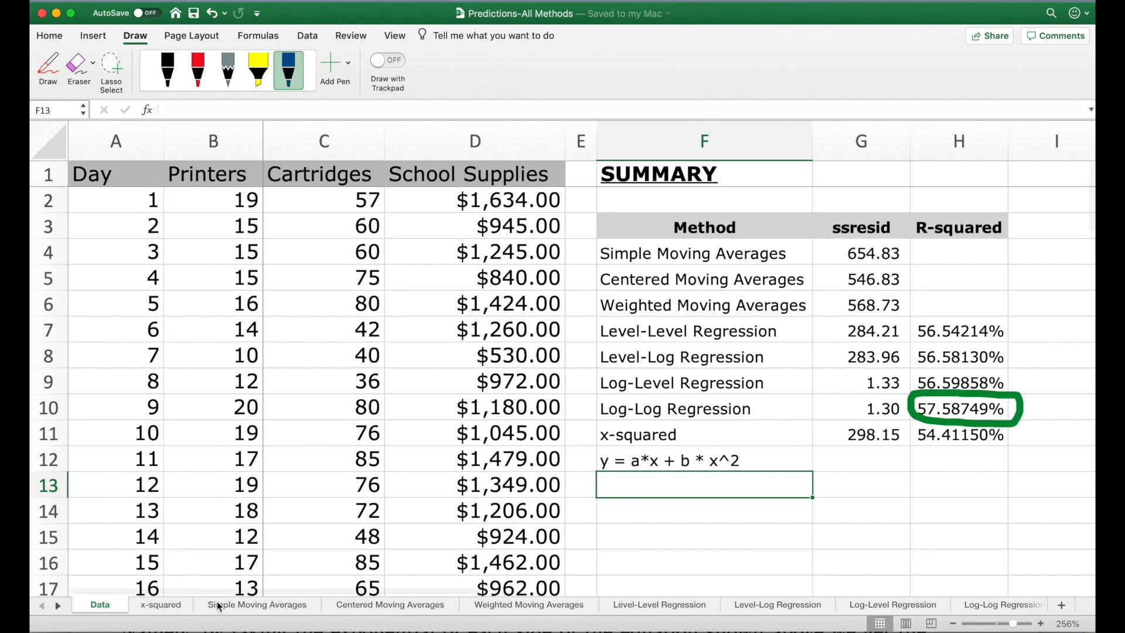
Create a copy of the Data sheet and place it before the Simple Moving Averages sheet
{"action": "right_click", "coordinate": [104, 603]}
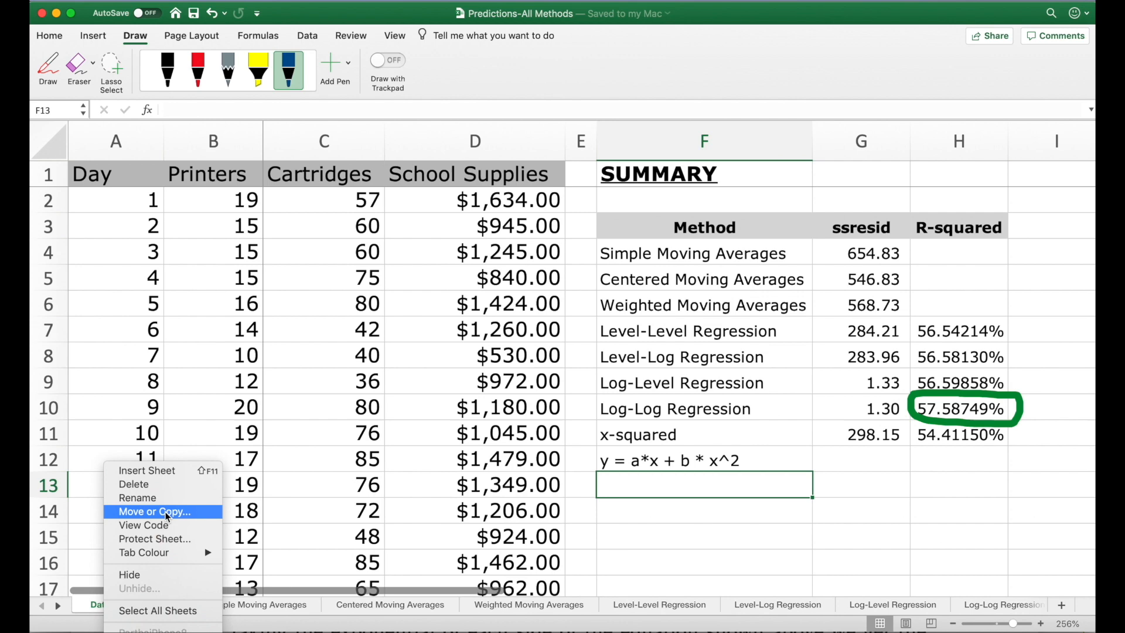
{"action": "left_click", "coordinate": [168, 512]}
{"action": "left_click", "coordinate": [145, 510]}
{"action": "left_click", "coordinate": [103, 590]}
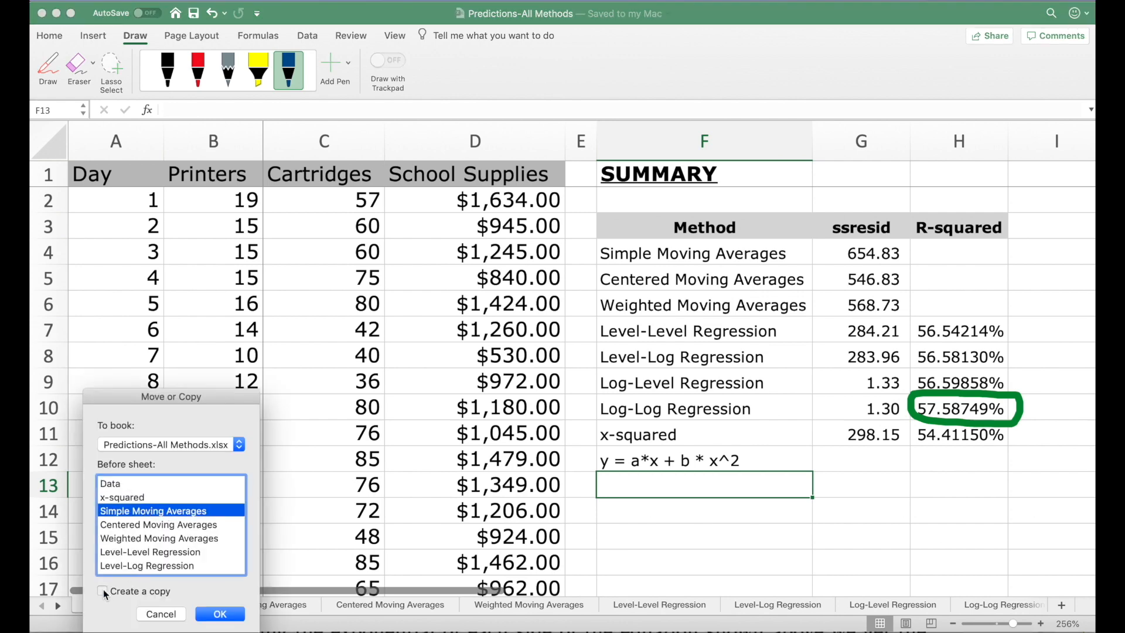
{"action": "left_click", "coordinate": [220, 613]}
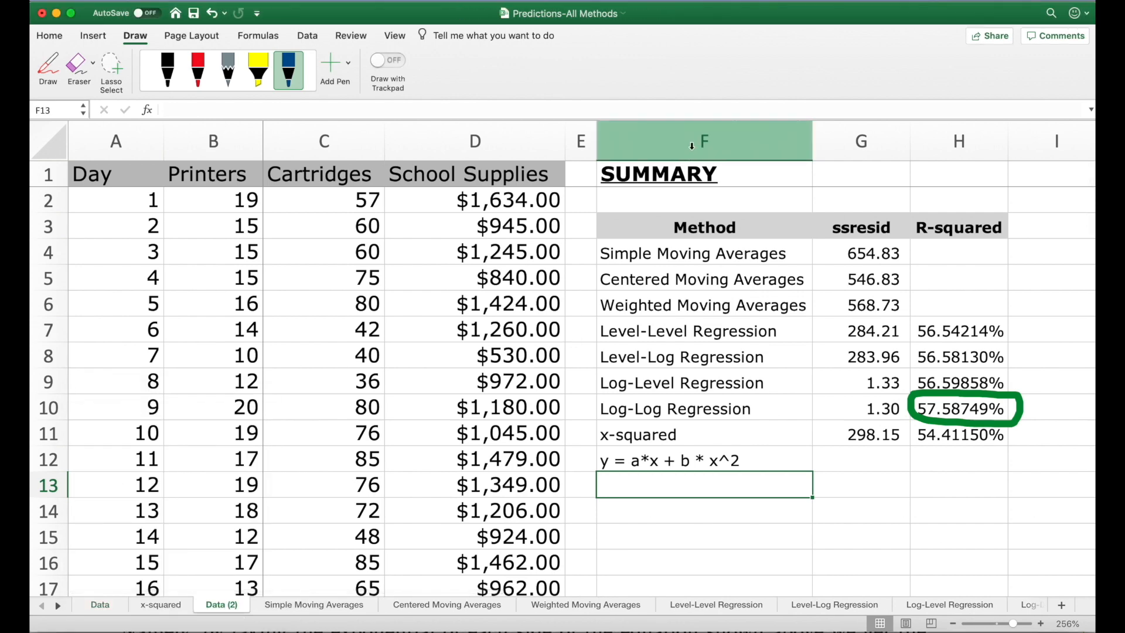
Delete the summary table columns F to H from the copied Data sheet
{"action": "left_click", "coordinate": [758, 150]}
{"action": "left_click_drag", "start_coordinate": [759, 150], "coordinate": [939, 145]}
{"action": "right_click", "coordinate": [940, 150]}
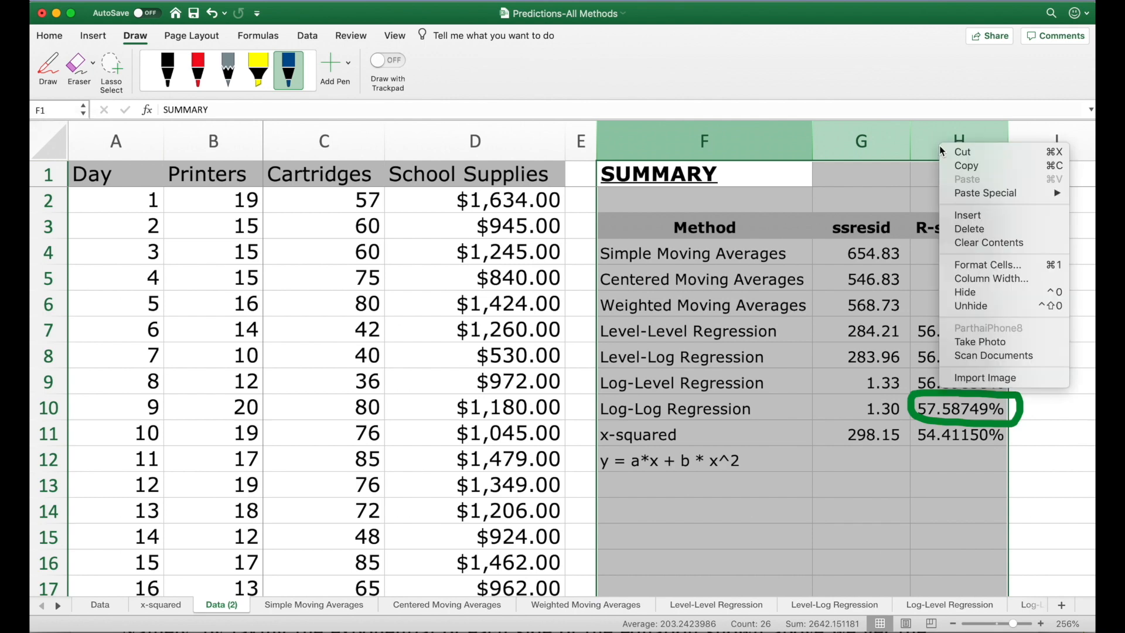
{"action": "left_click", "coordinate": [960, 230]}
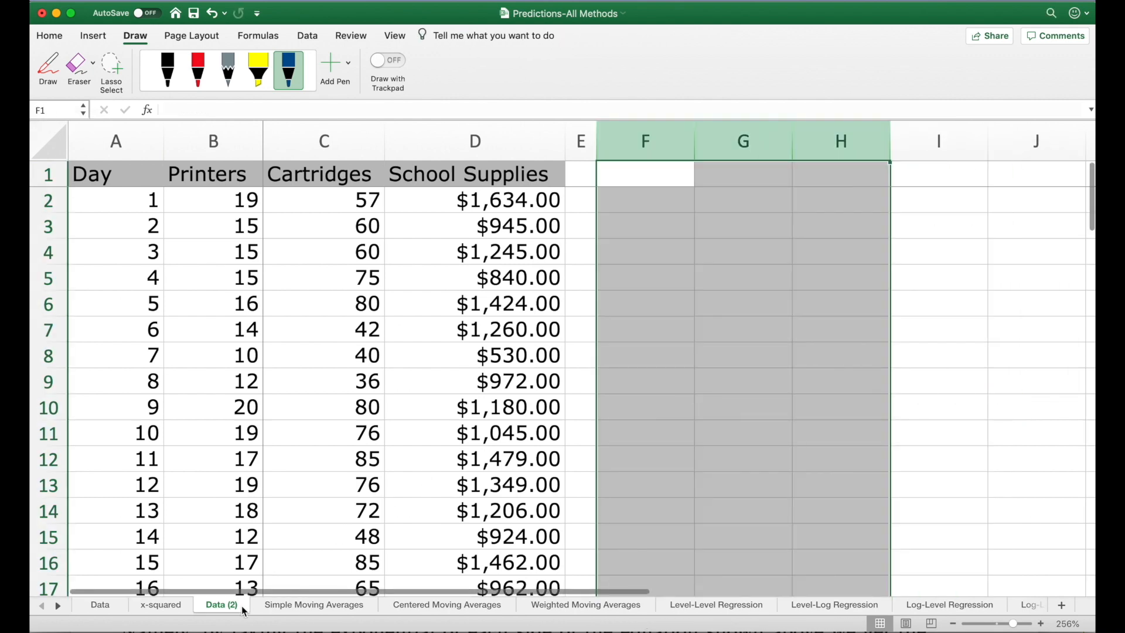
Rename the copied sheet as "2-degree Polynimial"
{"action": "right_click", "coordinate": [243, 610]}
{"action": "left_click", "coordinate": [300, 497]}
{"action": "type", "text": "2-degree Polynimial"}
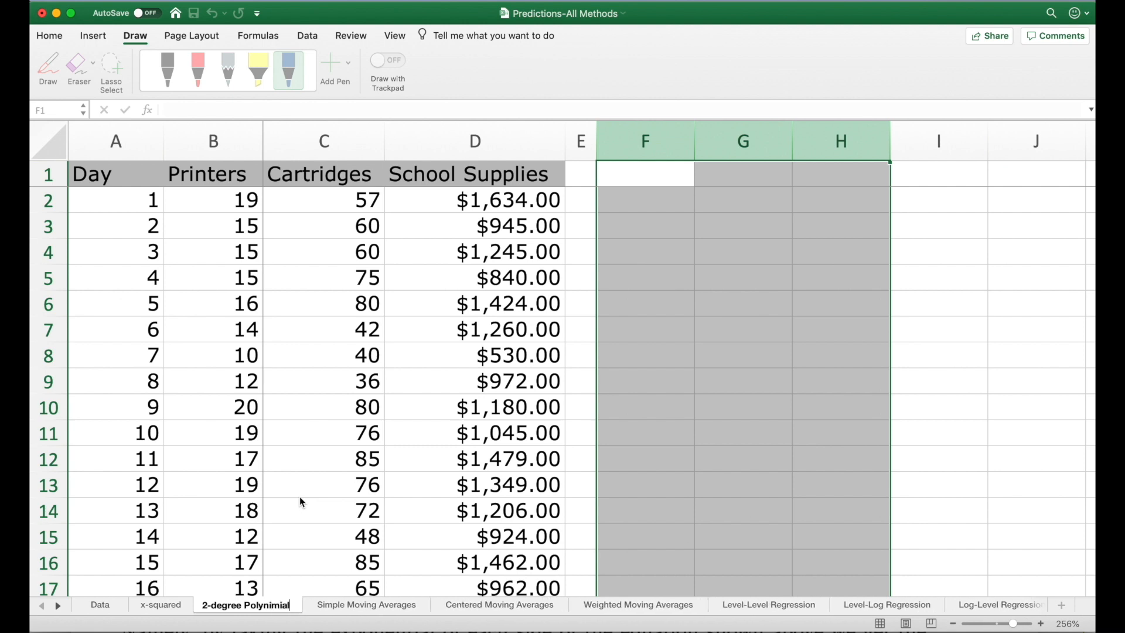
{"action": "key", "text": "Return"}
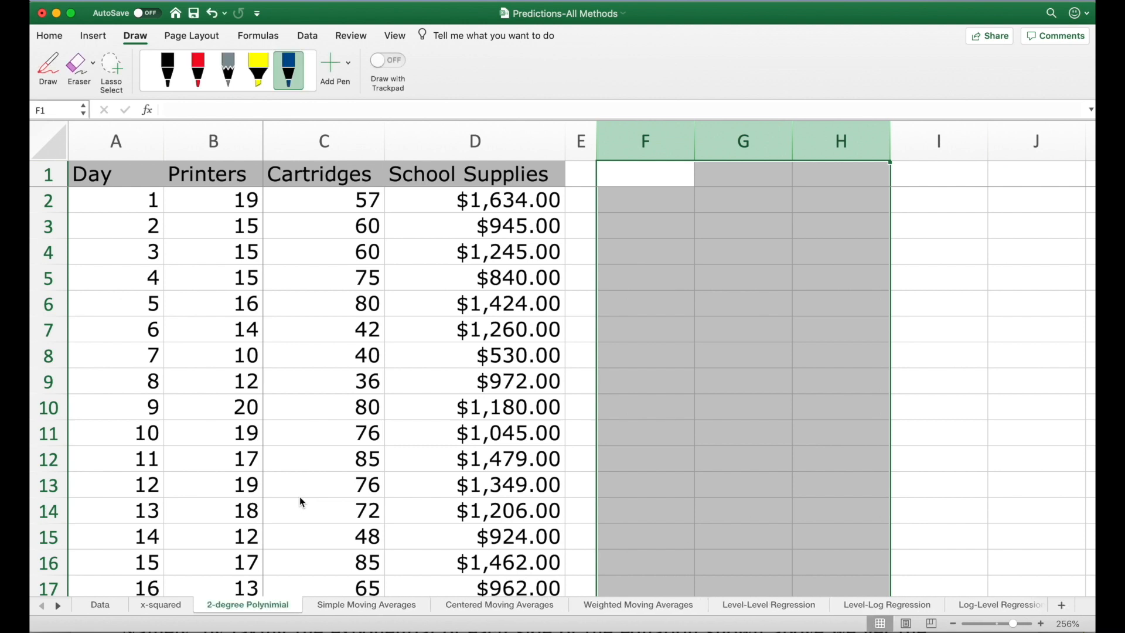
Enter the column headers x in F1 and x^2 in G1
{"action": "left_click", "coordinate": [668, 174]}
{"action": "type", "text": "x"}
{"action": "key", "text": "Tab"}
{"action": "type", "text": "x^2"}
{"action": "key", "text": "Return"}
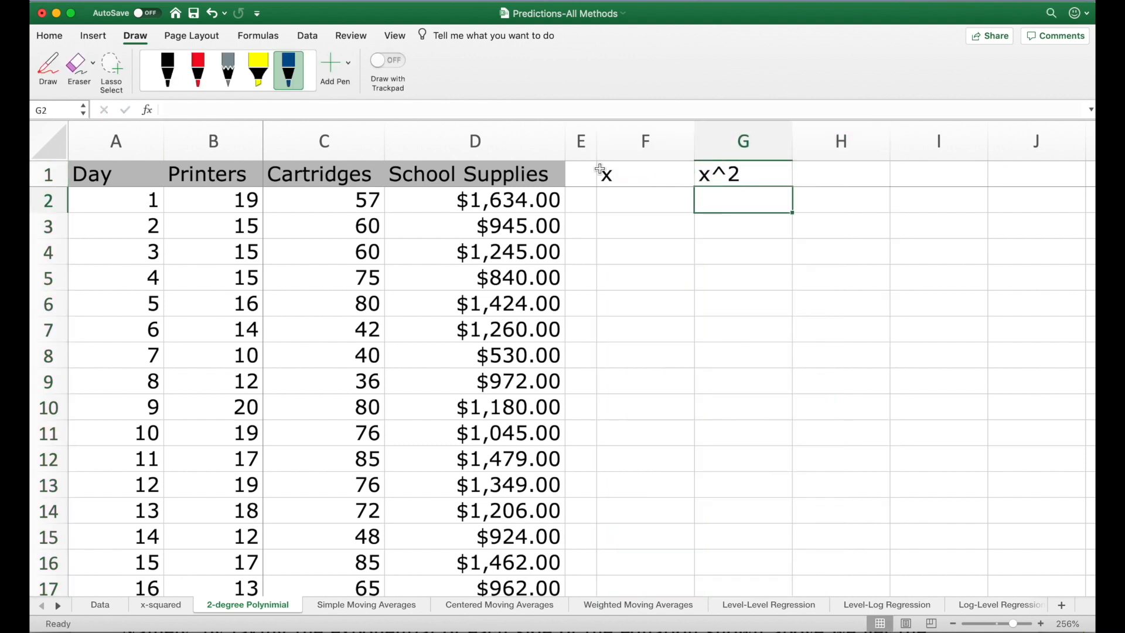
Copy the School Supplies header's formatting onto F1:G1 and centre the x and x^2 headers
{"action": "left_click", "coordinate": [557, 173]}
{"action": "left_click", "coordinate": [50, 36]}
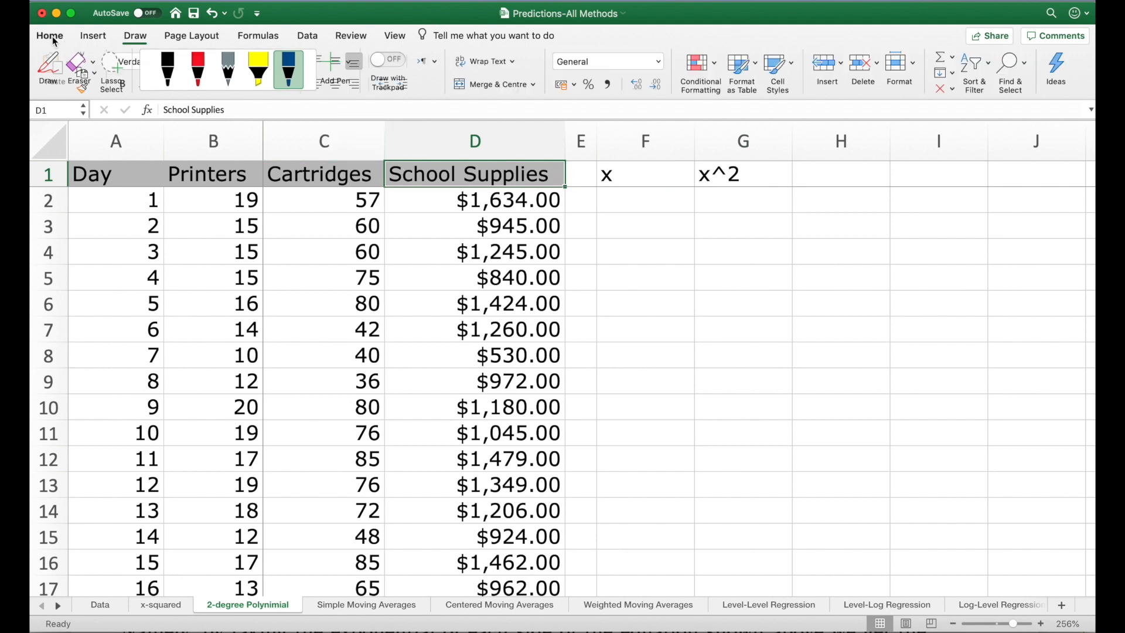
{"action": "left_click", "coordinate": [79, 88]}
{"action": "left_click_drag", "start_coordinate": [615, 174], "coordinate": [709, 182]}
{"action": "left_click", "coordinate": [333, 84]}
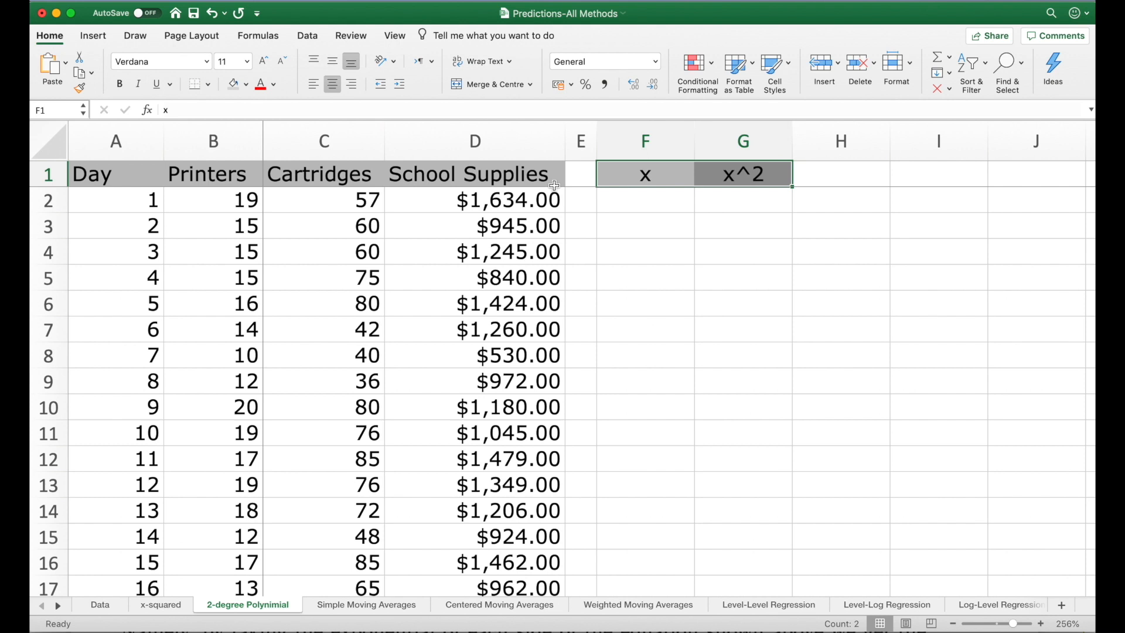
Enter =D2 in F2 for x and =D2^2 in G2 for x squared
{"action": "left_click", "coordinate": [631, 203]}
{"action": "type", "text": "=D2"}
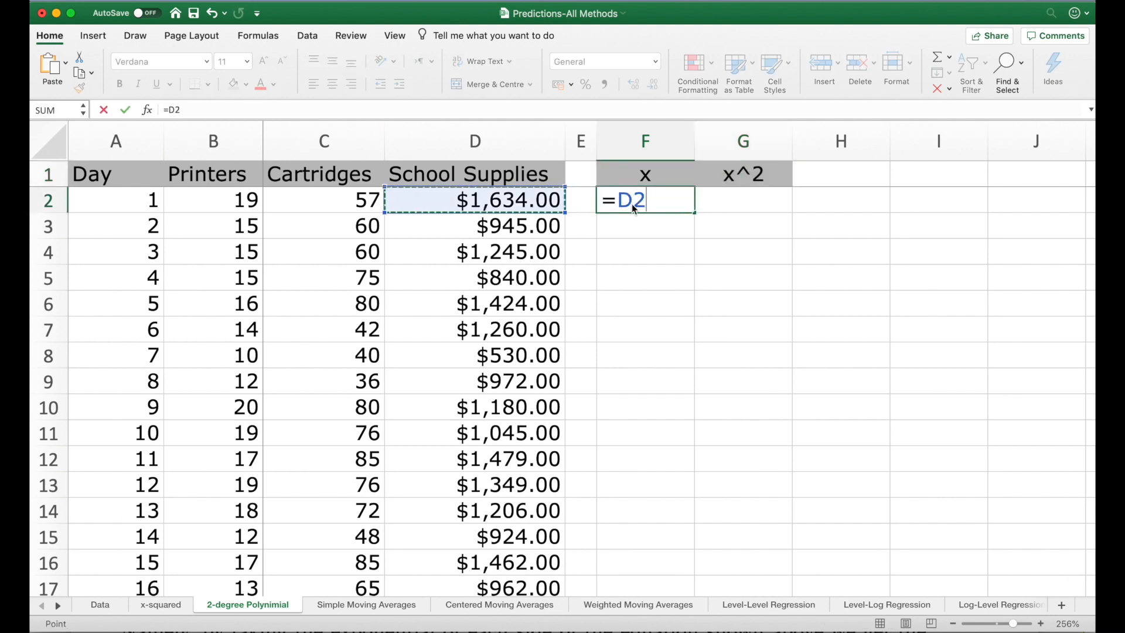
{"action": "key", "text": "Return"}
{"action": "key", "text": "Right"}
{"action": "type", "text": "="}
{"action": "key", "text": "Left"}
{"action": "key", "text": "Left"}
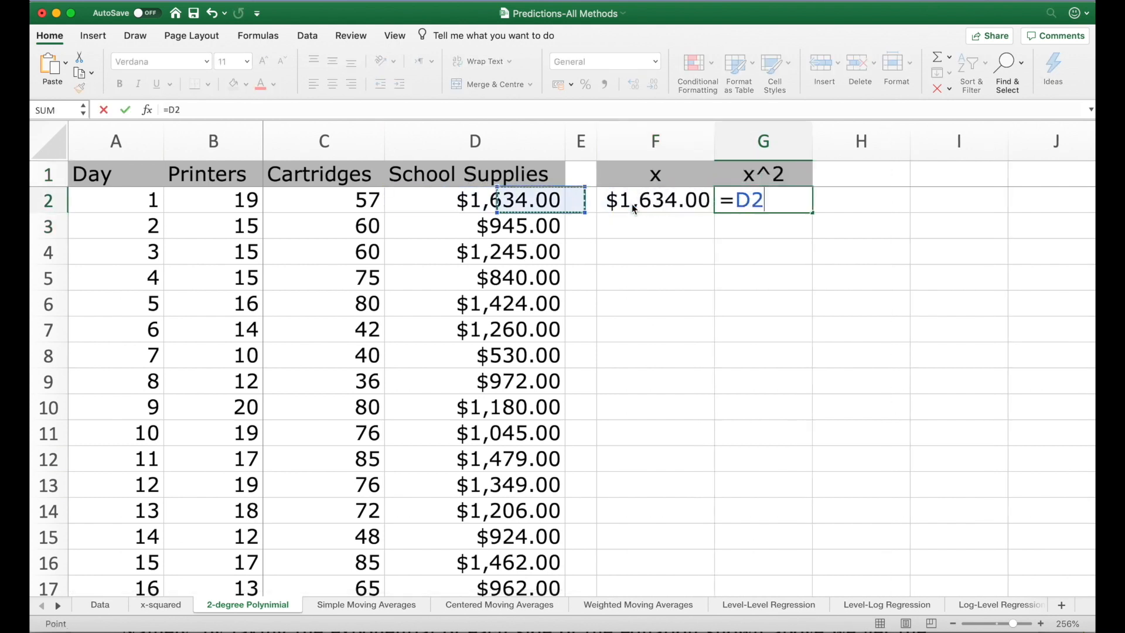
{"action": "type", "text": "^2"}
{"action": "key", "text": "Return"}
Copy the formulas in F2:G2 down through row 76 and save the workbook
{"action": "left_click", "coordinate": [632, 204]}
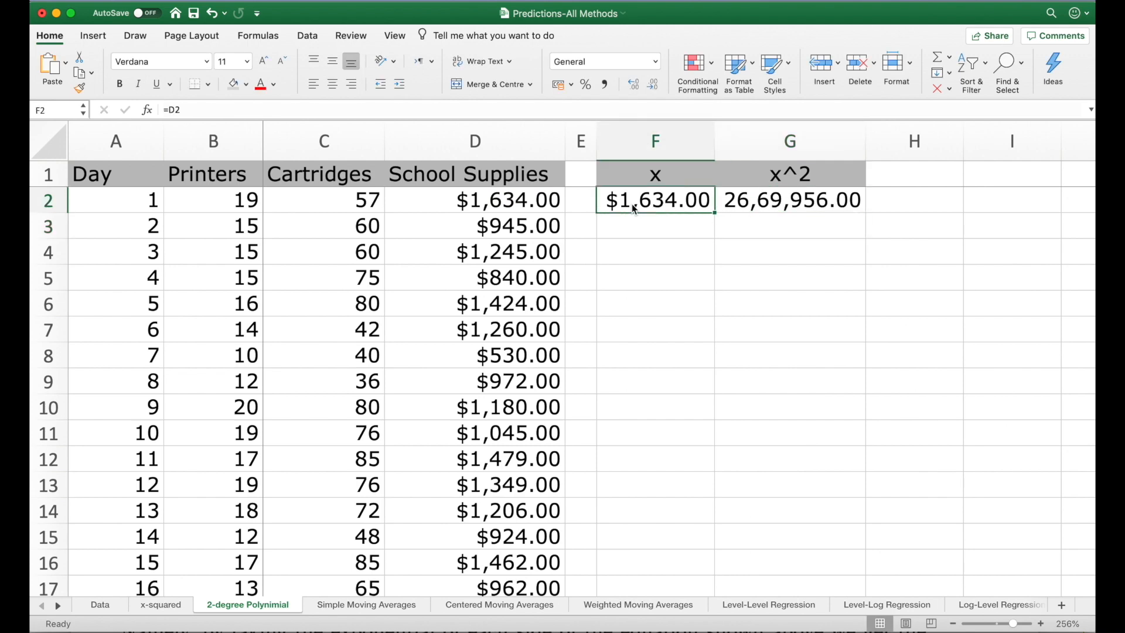
{"action": "key", "text": "shift+Right"}
{"action": "key", "text": "super+c"}
{"action": "key", "text": "Left"}
{"action": "key", "text": "Left"}
{"action": "key", "text": "super+Down"}
{"action": "key", "text": "Right"}
{"action": "key", "text": "Right"}
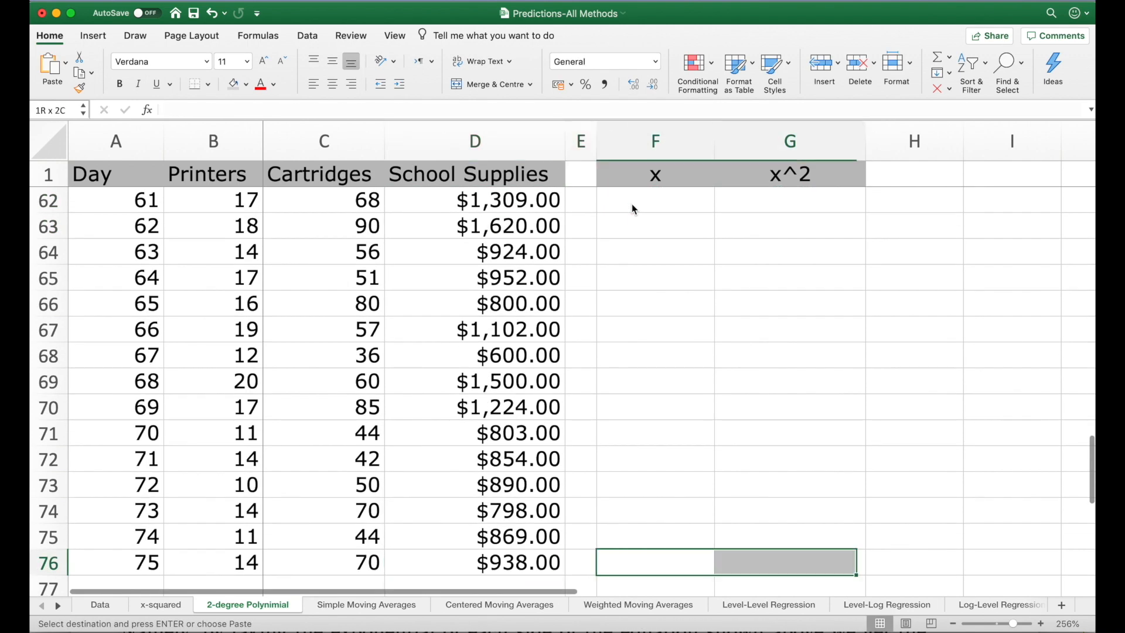
{"action": "key", "text": "shift+Right"}
{"action": "key", "text": "super+shift+Up"}
{"action": "key", "text": "shift+Down"}
{"action": "key", "text": "Return"}
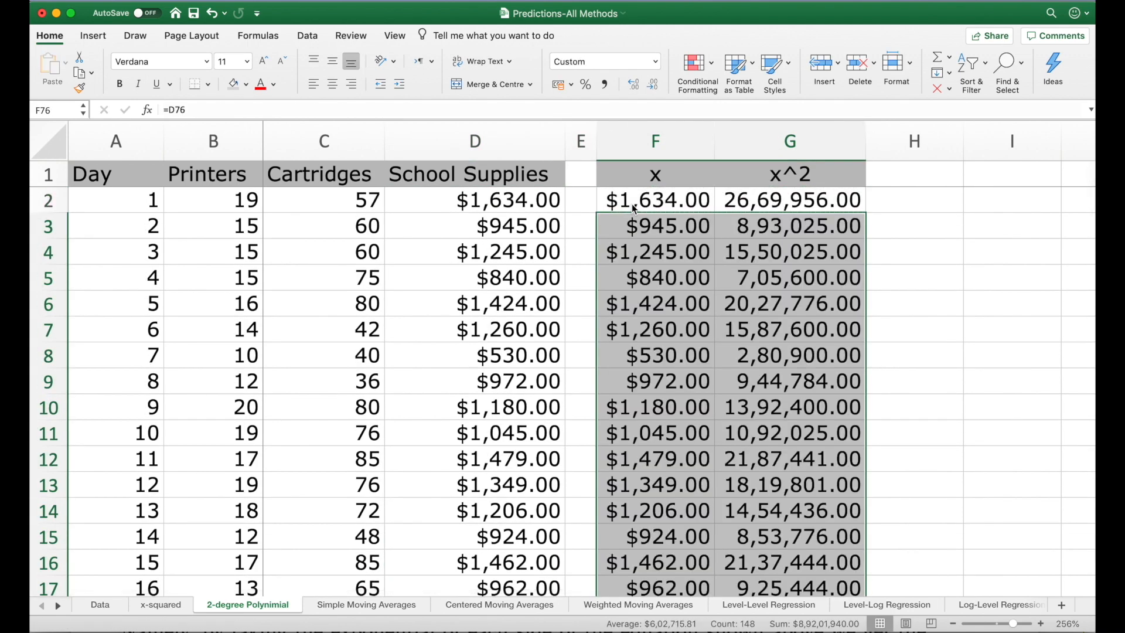
{"action": "key", "text": "super+s"}
Start a Regression data analysis on this sheet and keep the Printers column, $B$1:$B$76, as its Y input range
{"action": "left_click", "coordinate": [653, 173]}
{"action": "key", "text": "Down"}
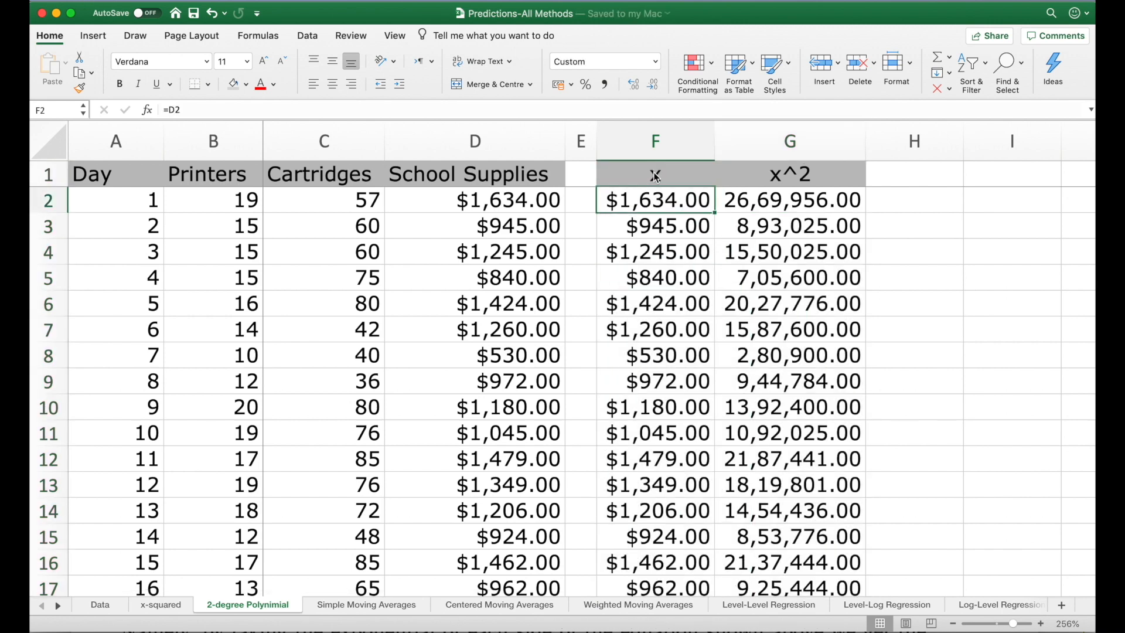
{"action": "left_click", "coordinate": [315, 37]}
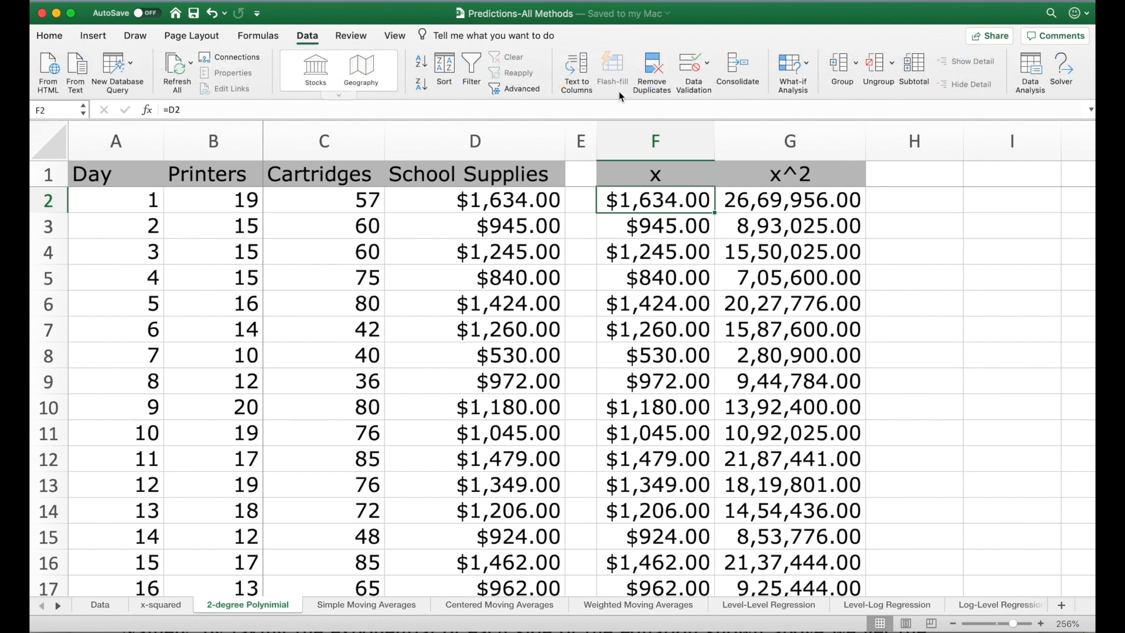
{"action": "left_click", "coordinate": [1029, 68]}
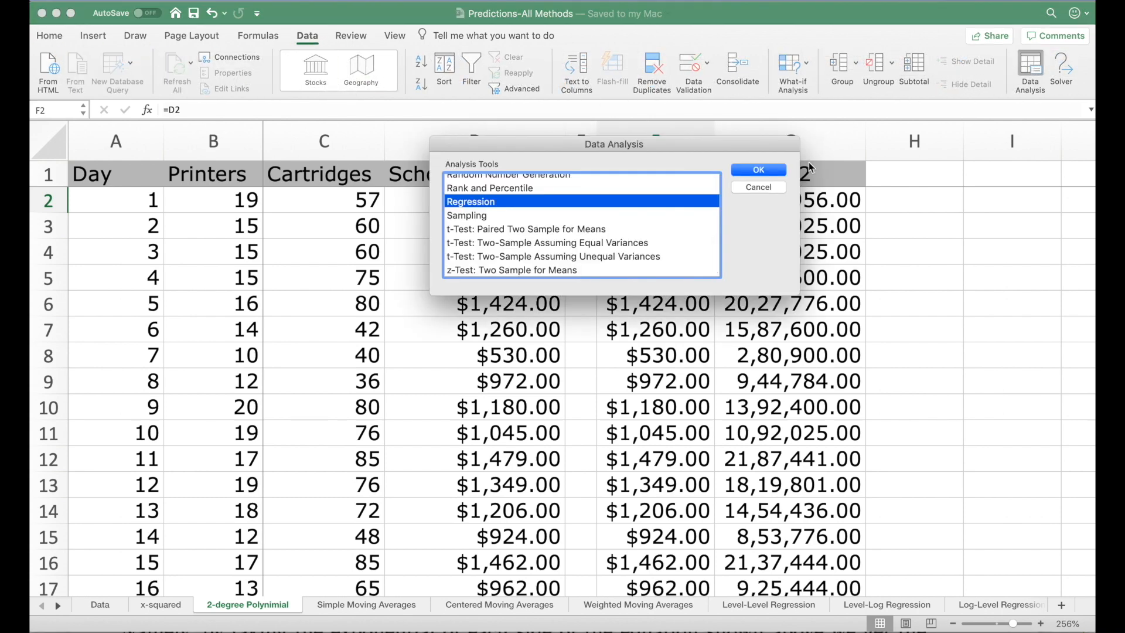
{"action": "left_click", "coordinate": [779, 170]}
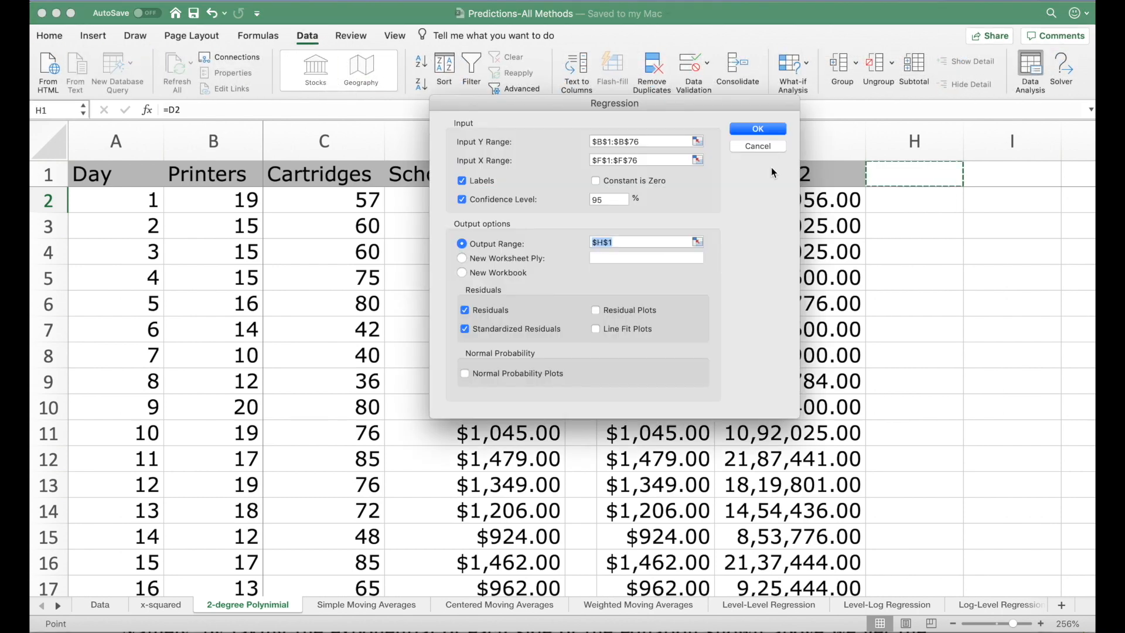
{"action": "left_click", "coordinate": [698, 141]}
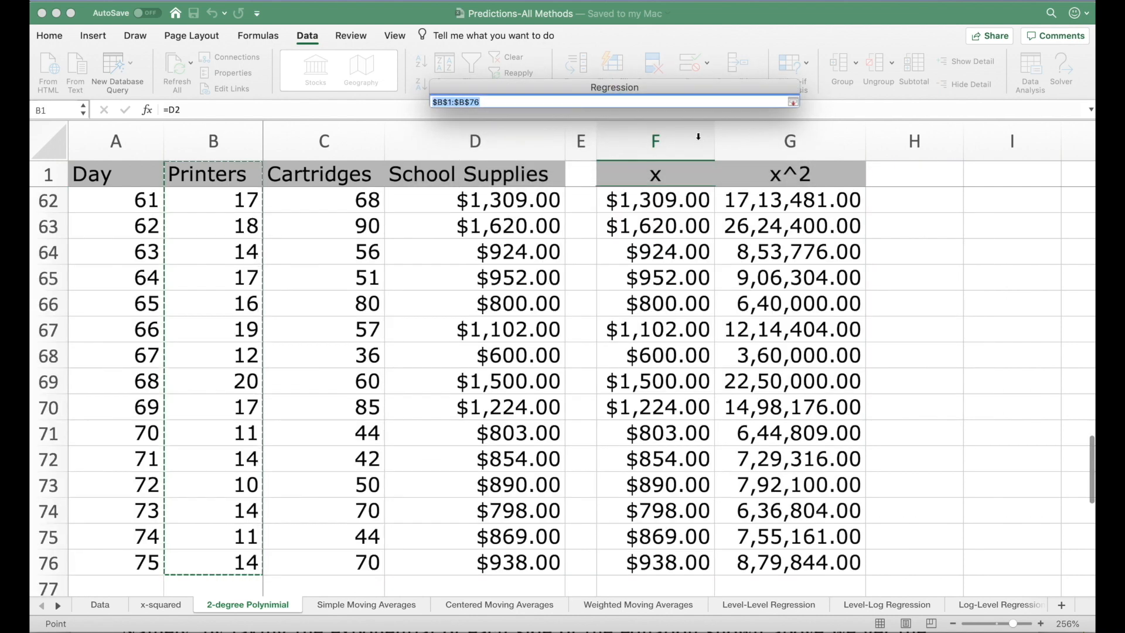
{"action": "left_click", "coordinate": [793, 103]}
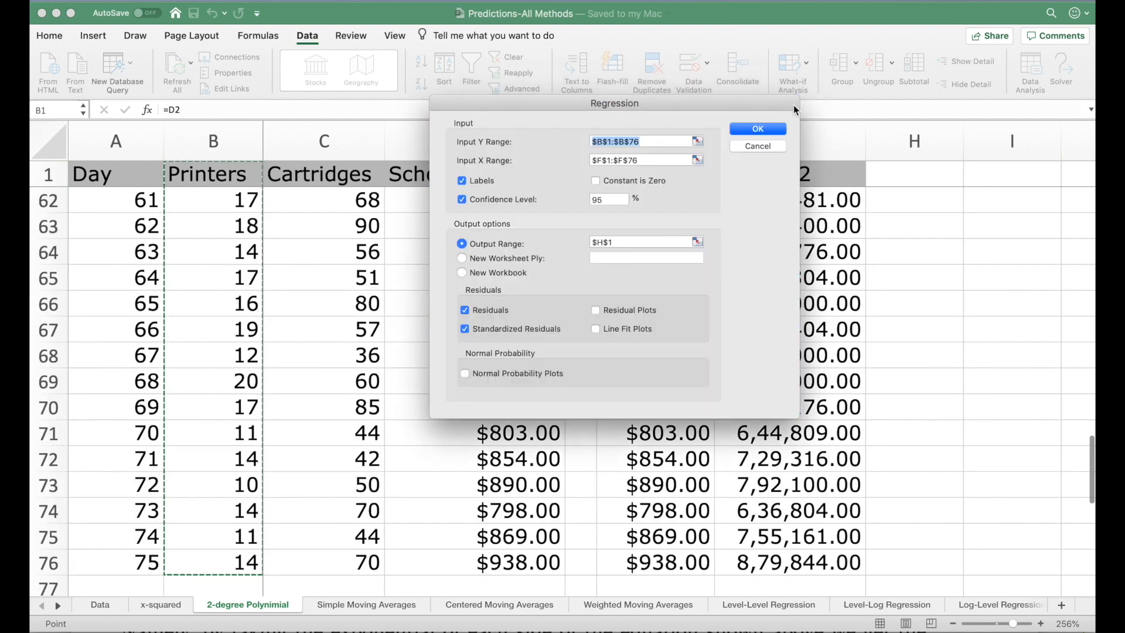
Set the regression's X input range to $F$1:$G$76 and its output range to $I$1, and run the analysis
{"action": "left_click", "coordinate": [697, 160]}
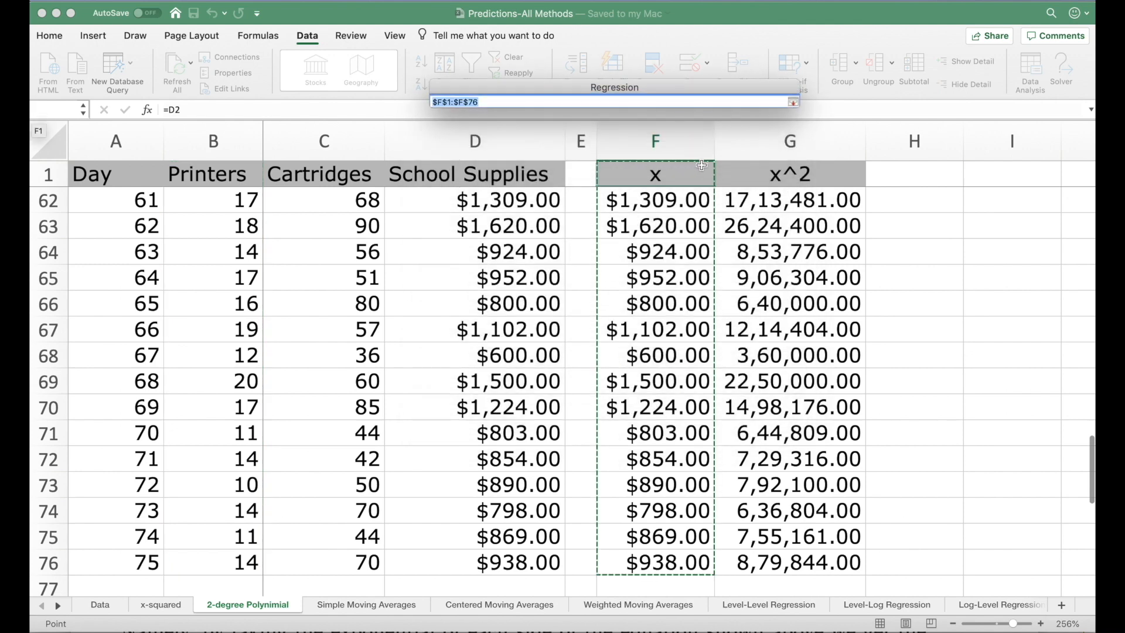
{"action": "key", "text": "shift+Right"}
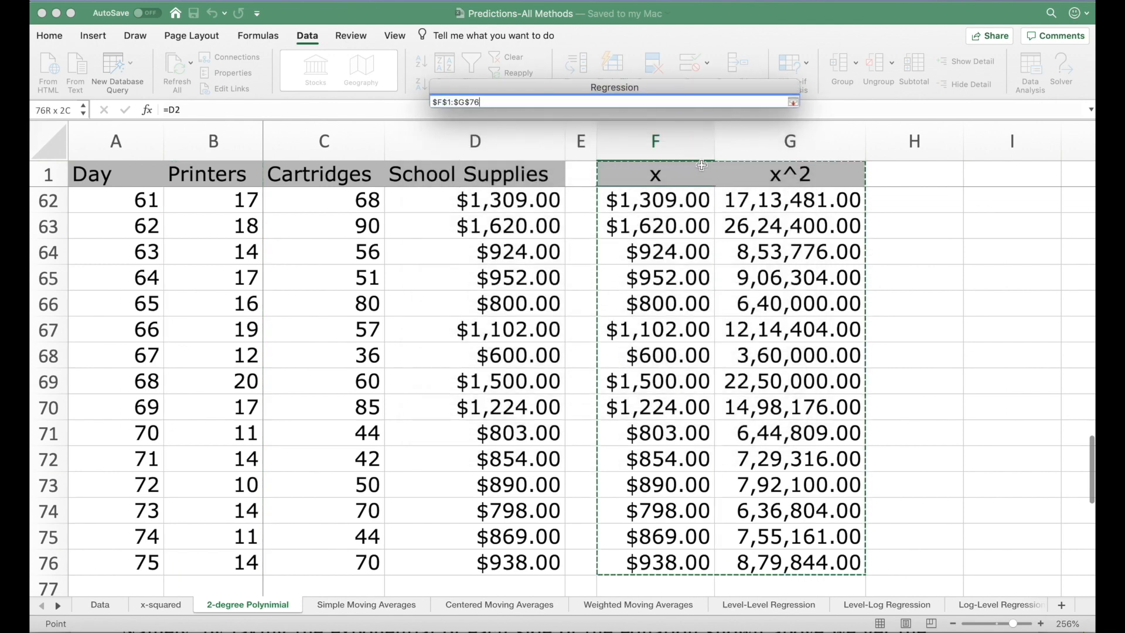
{"action": "left_click", "coordinate": [792, 103]}
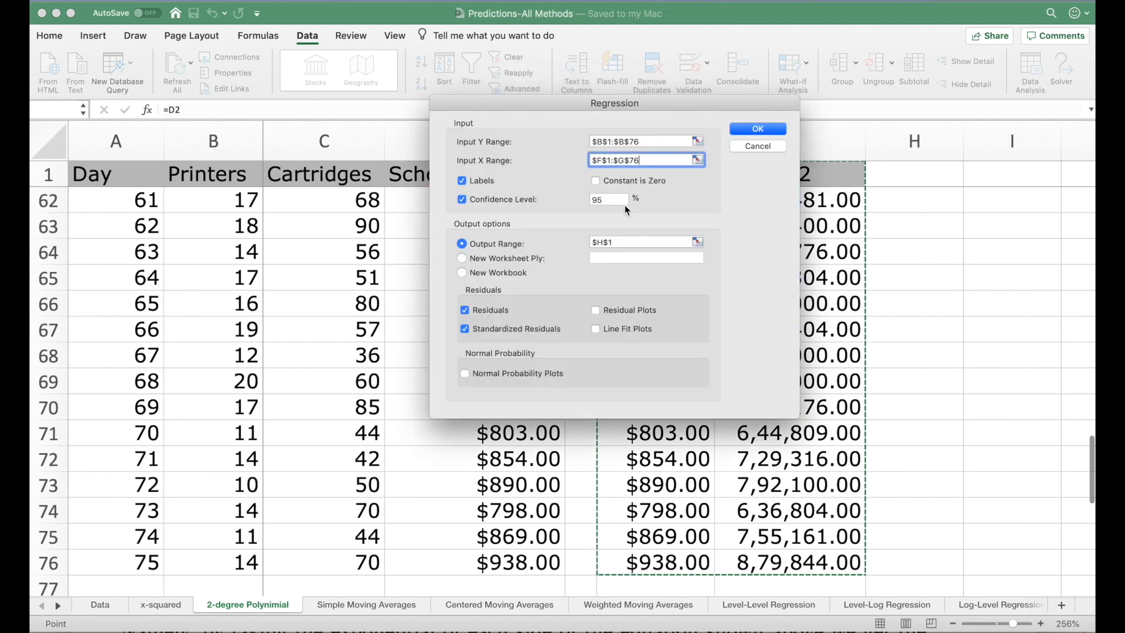
{"action": "left_click", "coordinate": [697, 242]}
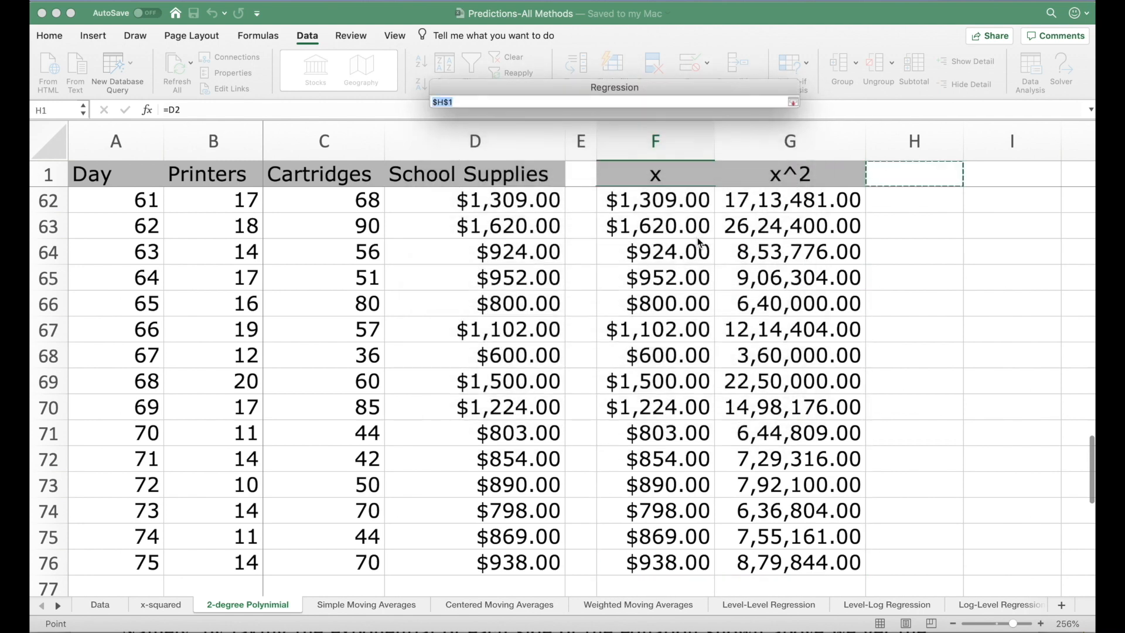
{"action": "left_click", "coordinate": [996, 175]}
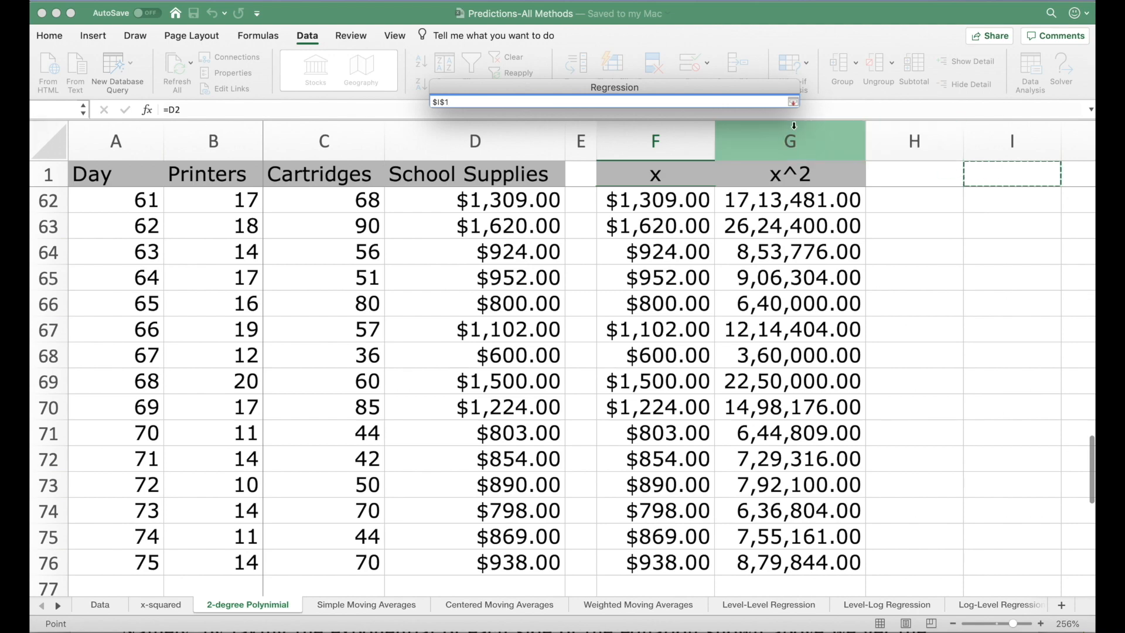
{"action": "left_click", "coordinate": [792, 102]}
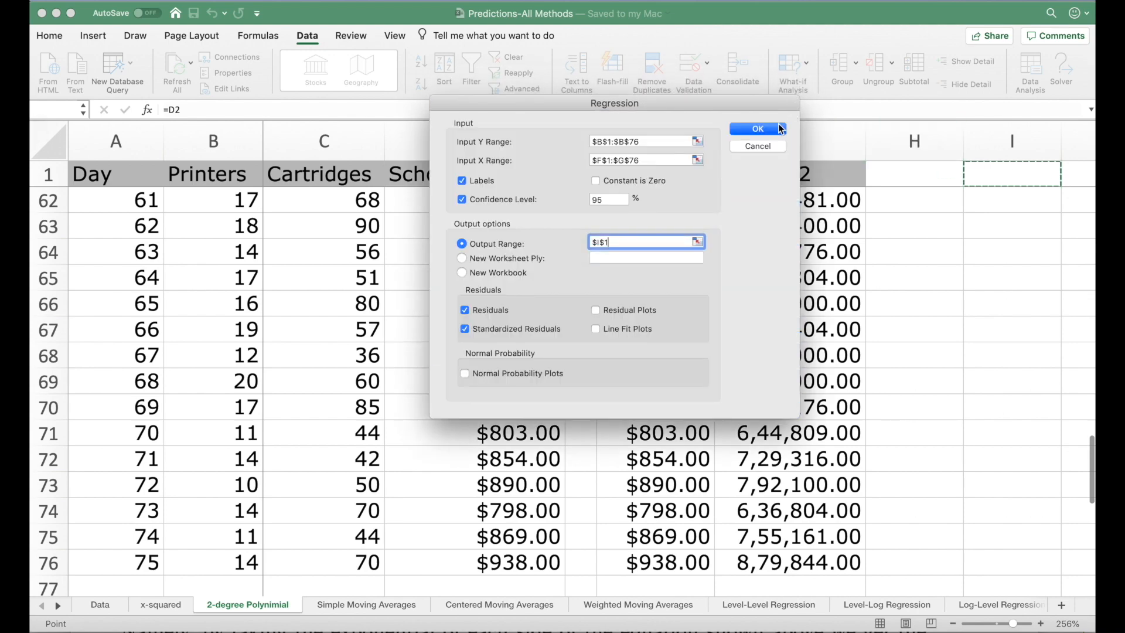
{"action": "left_click", "coordinate": [757, 128]}
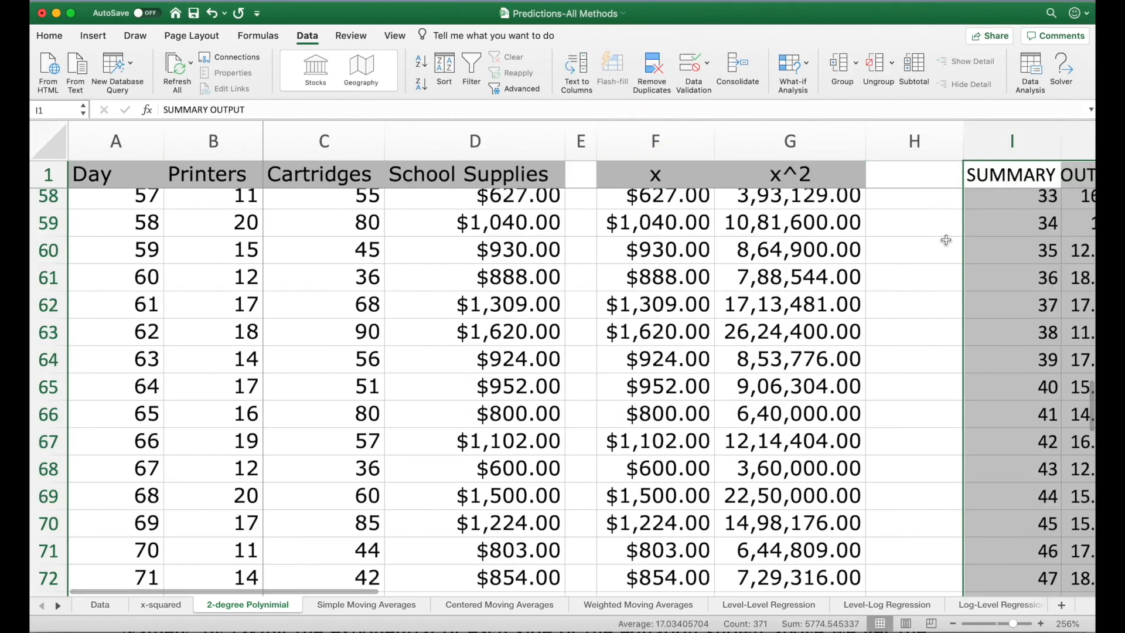
Circle the R Square value and the Residual SS value in the regression output with the blue pen
{"action": "scroll", "coordinate": [946, 240], "scroll_direction": "up", "scroll_amount": 10}
{"action": "scroll", "coordinate": [945, 240], "scroll_direction": "up", "scroll_amount": 5}
{"action": "scroll", "coordinate": [944, 246], "scroll_direction": "right", "scroll_amount": 5}
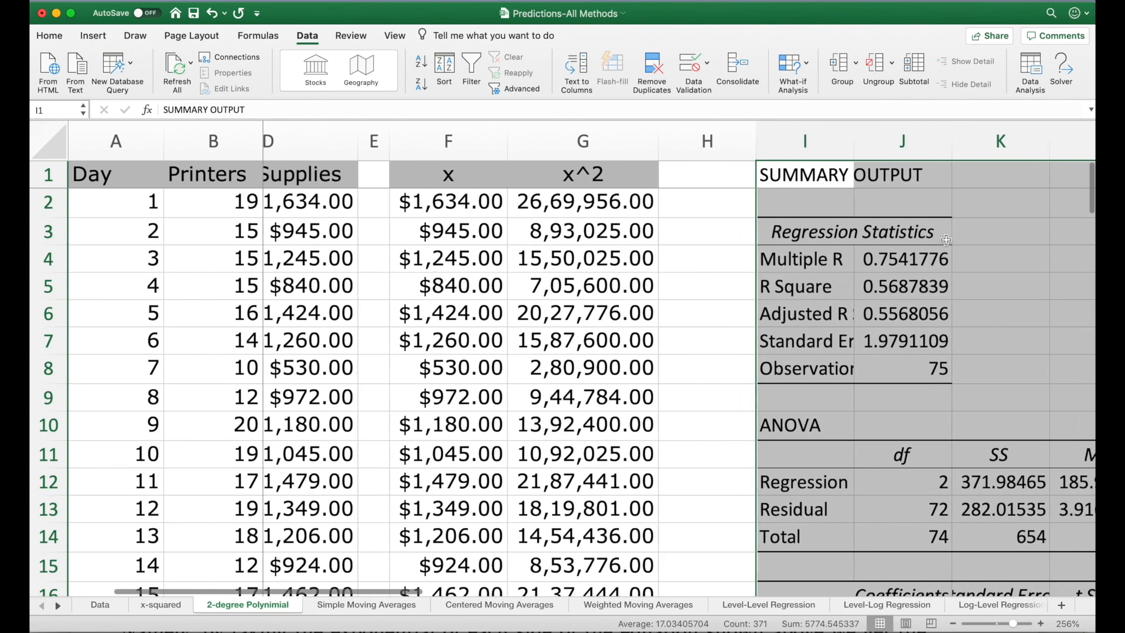
{"action": "left_click", "coordinate": [942, 303]}
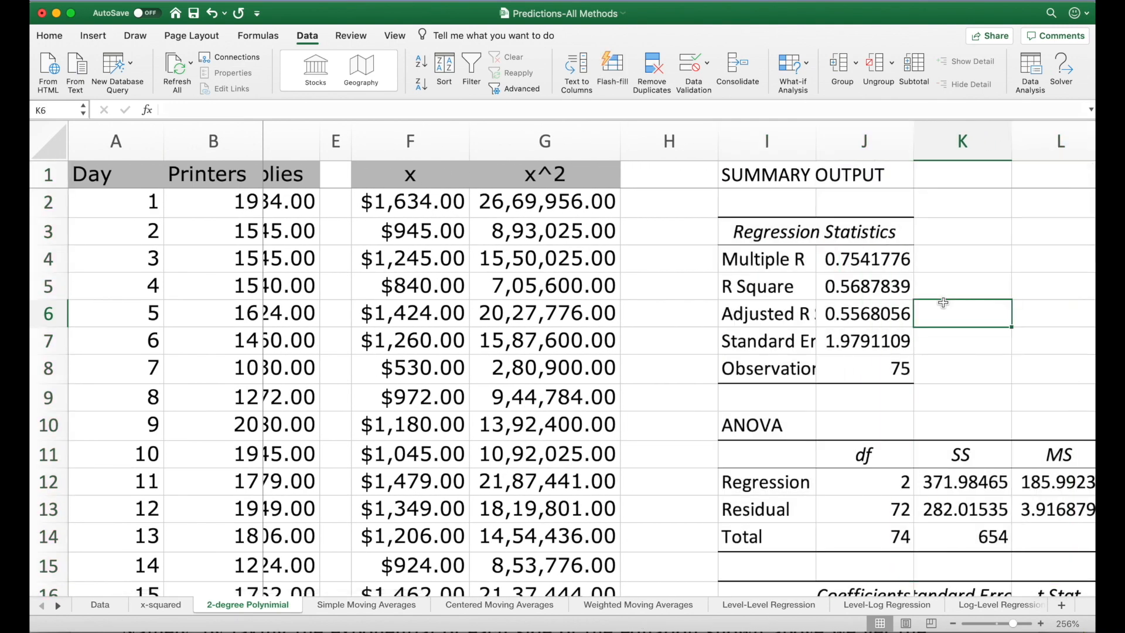
{"action": "scroll", "coordinate": [939, 301], "scroll_direction": "right", "scroll_amount": 1}
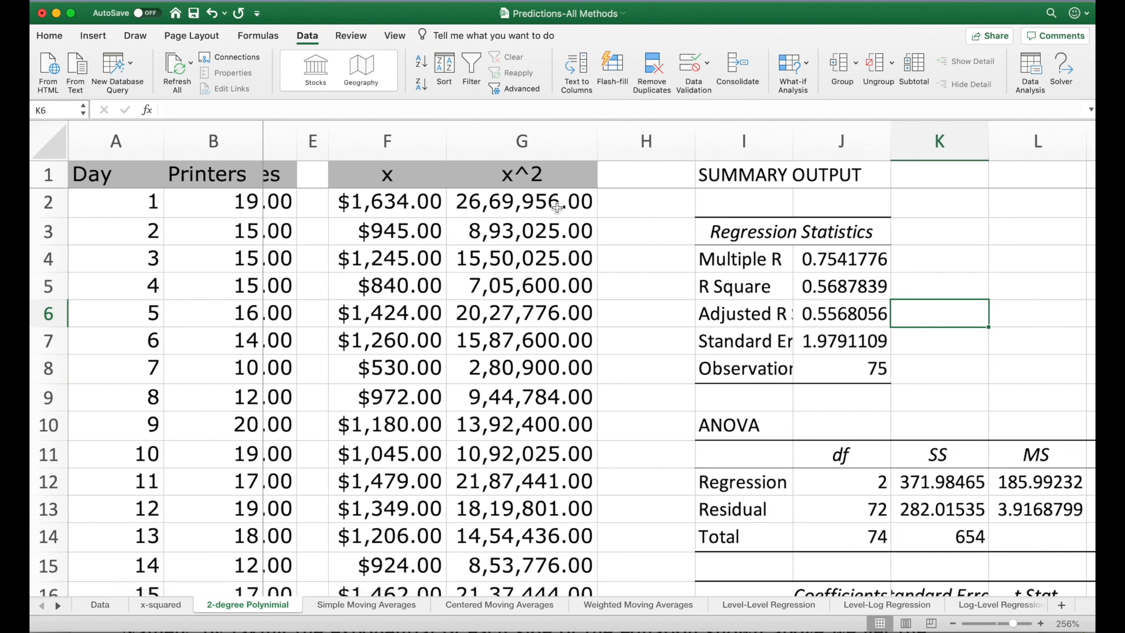
{"action": "left_click", "coordinate": [139, 36]}
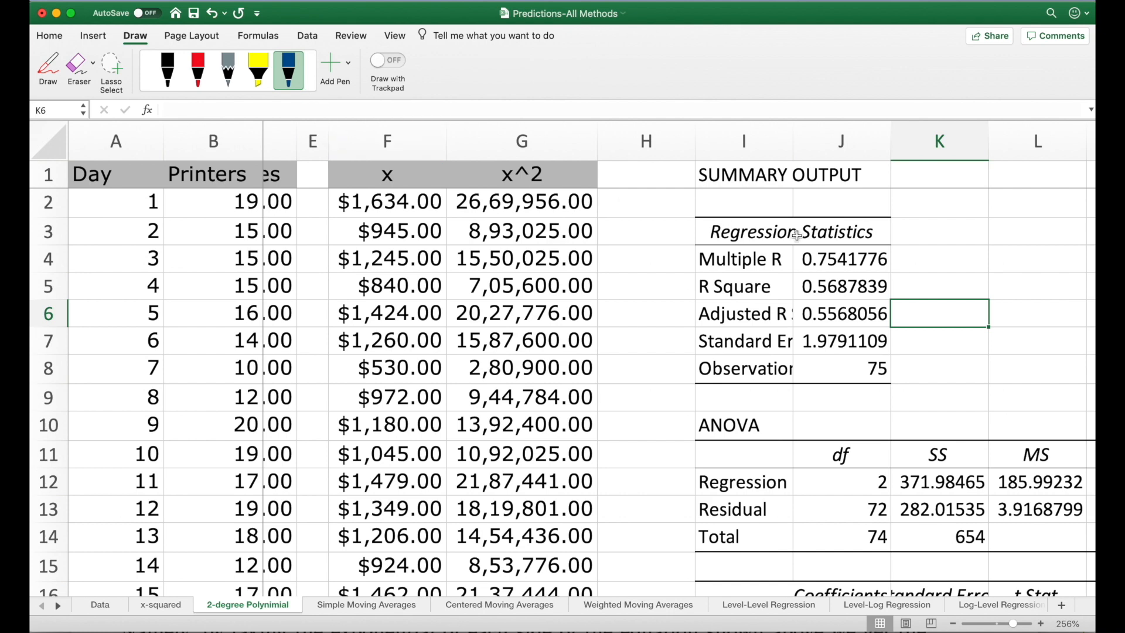
{"action": "left_click", "coordinate": [810, 280]}
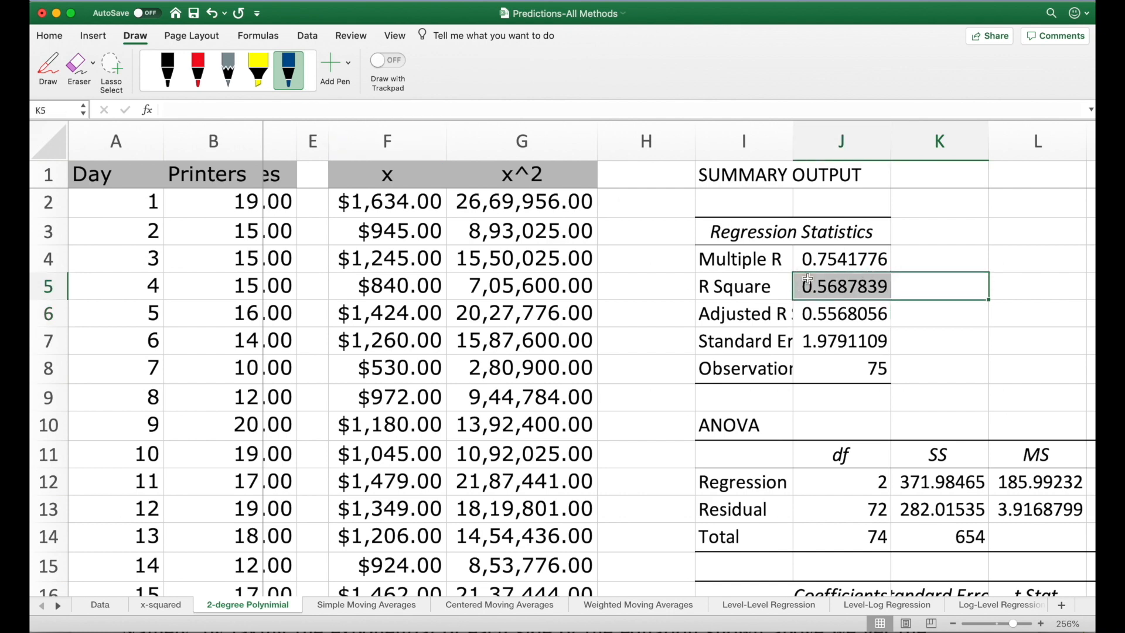
{"action": "left_click", "coordinate": [294, 85]}
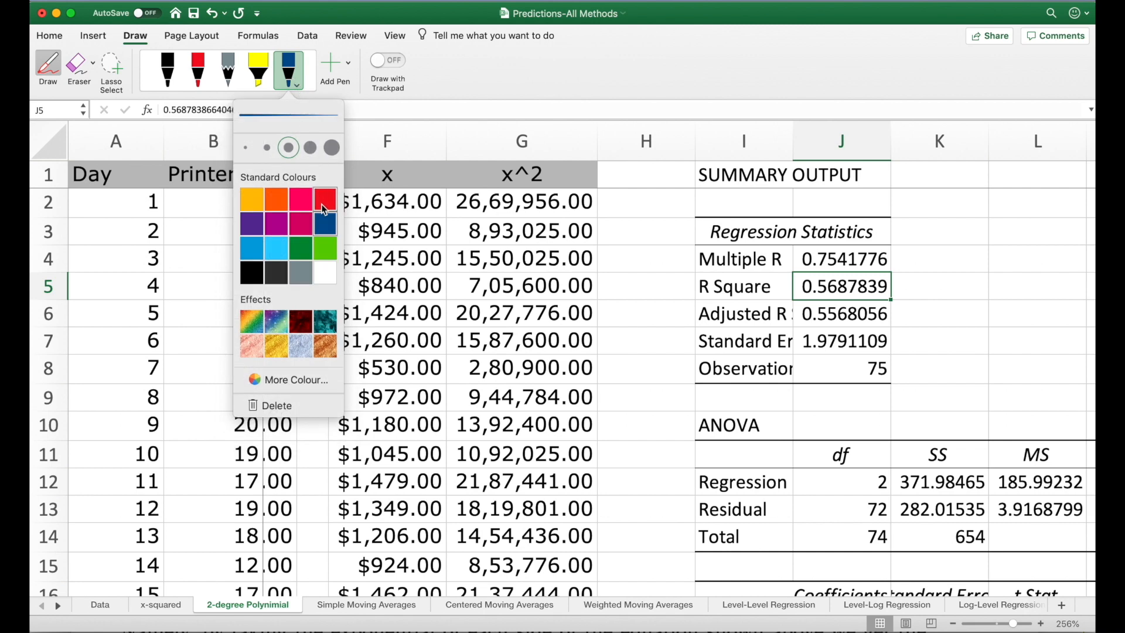
{"action": "left_click", "coordinate": [325, 225]}
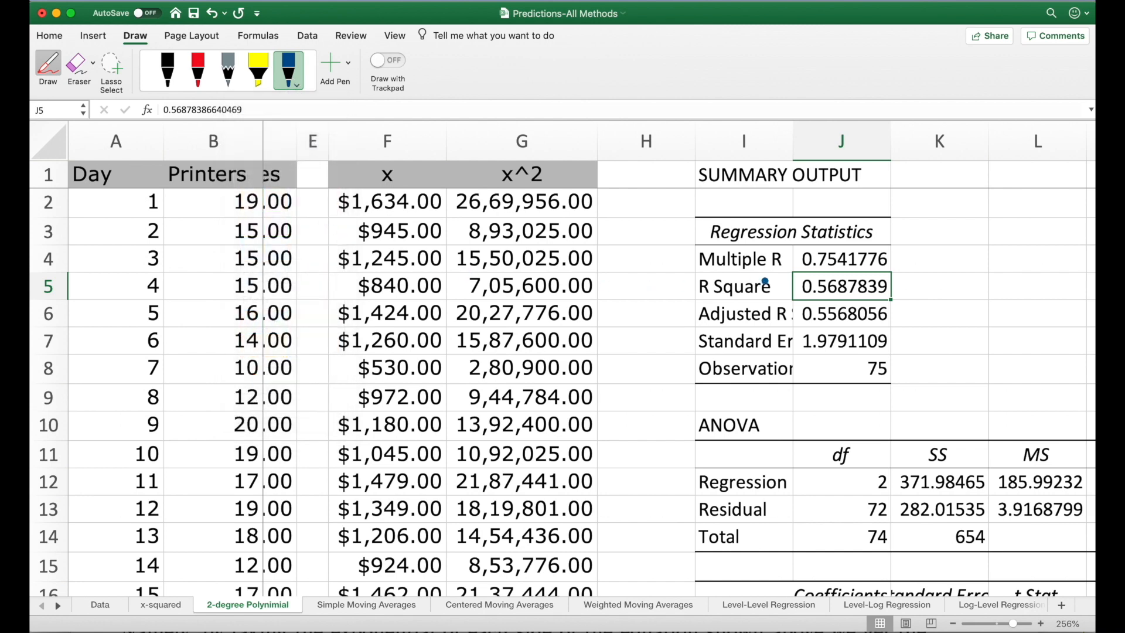
{"action": "mouse_move", "coordinate": [891, 275]}
{"action": "left_mouse_down"}
{"action": "mouse_move", "coordinate": [688, 282]}
{"action": "mouse_move", "coordinate": [710, 302]}
{"action": "mouse_move", "coordinate": [844, 301]}
{"action": "left_mouse_up"}
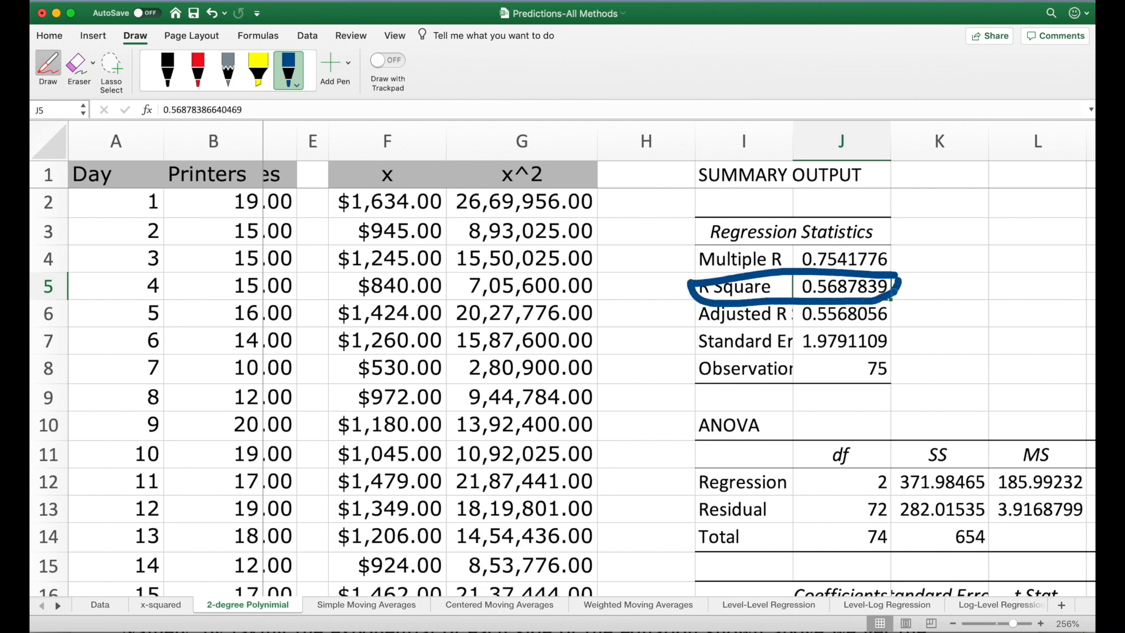
{"action": "mouse_move", "coordinate": [978, 495]}
{"action": "left_mouse_down"}
{"action": "mouse_move", "coordinate": [895, 494]}
{"action": "mouse_move", "coordinate": [958, 529]}
{"action": "mouse_move", "coordinate": [991, 523]}
{"action": "left_mouse_up"}
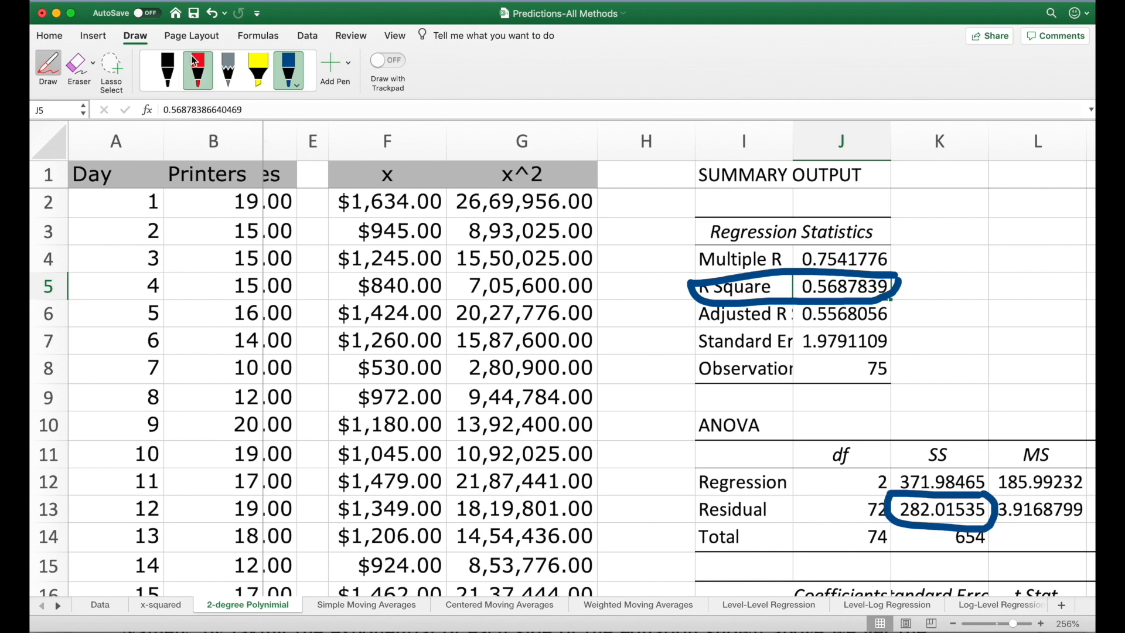
On the Data sheet, link G12 in the ssresid column to the Residual SS in K13 of the 2-degree Polynimial sheet
{"action": "left_click", "coordinate": [139, 0]}
{"action": "left_click", "coordinate": [171, 217]}
{"action": "left_click", "coordinate": [100, 605]}
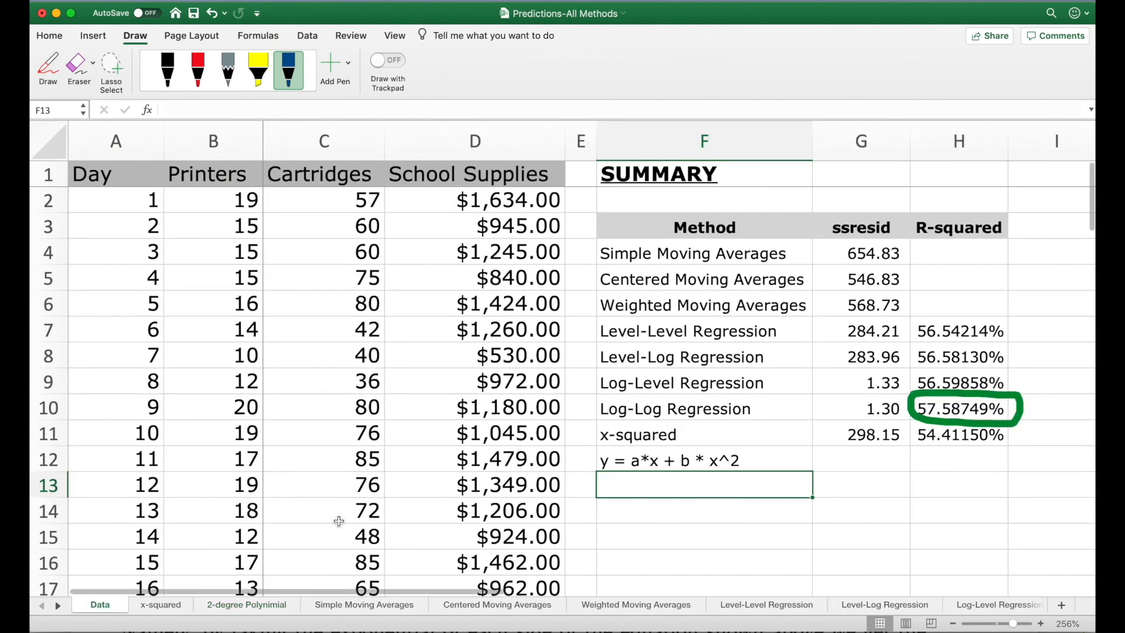
{"action": "left_click", "coordinate": [843, 459]}
{"action": "type", "text": "="}
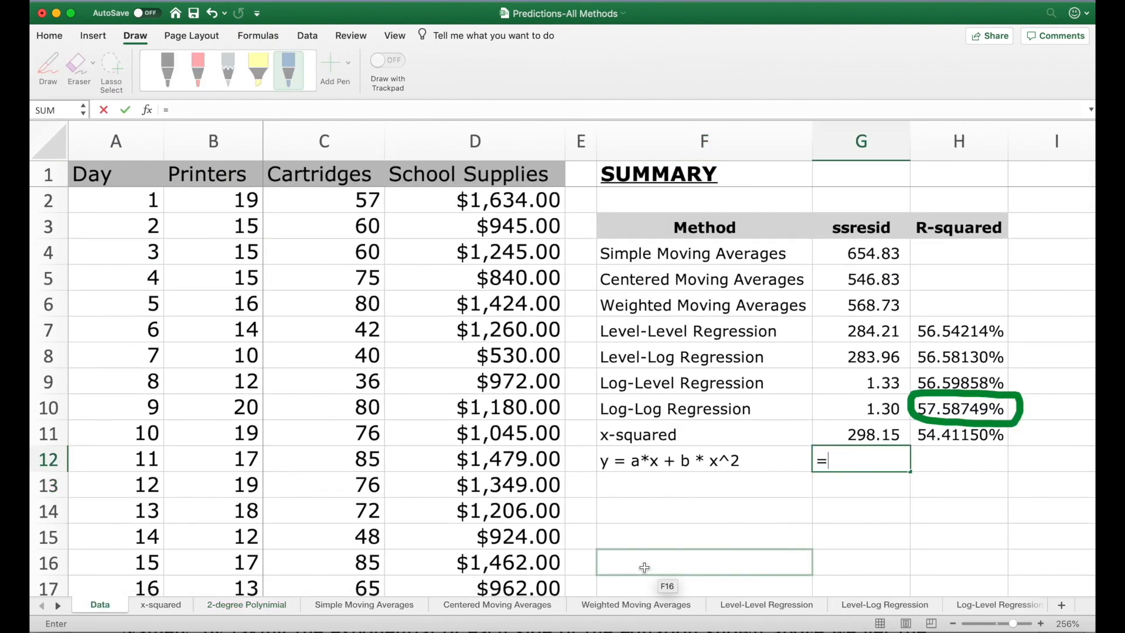
{"action": "left_click", "coordinate": [278, 605]}
{"action": "left_click", "coordinate": [1067, 507]}
{"action": "key", "text": "Return"}
Link H12 in the R-squared column to the R Square value in J5 of the 2-degree Polynimial sheet
{"action": "key", "text": "Up"}
{"action": "key", "text": "Right"}
{"action": "type", "text": "="}
{"action": "left_click", "coordinate": [264, 606]}
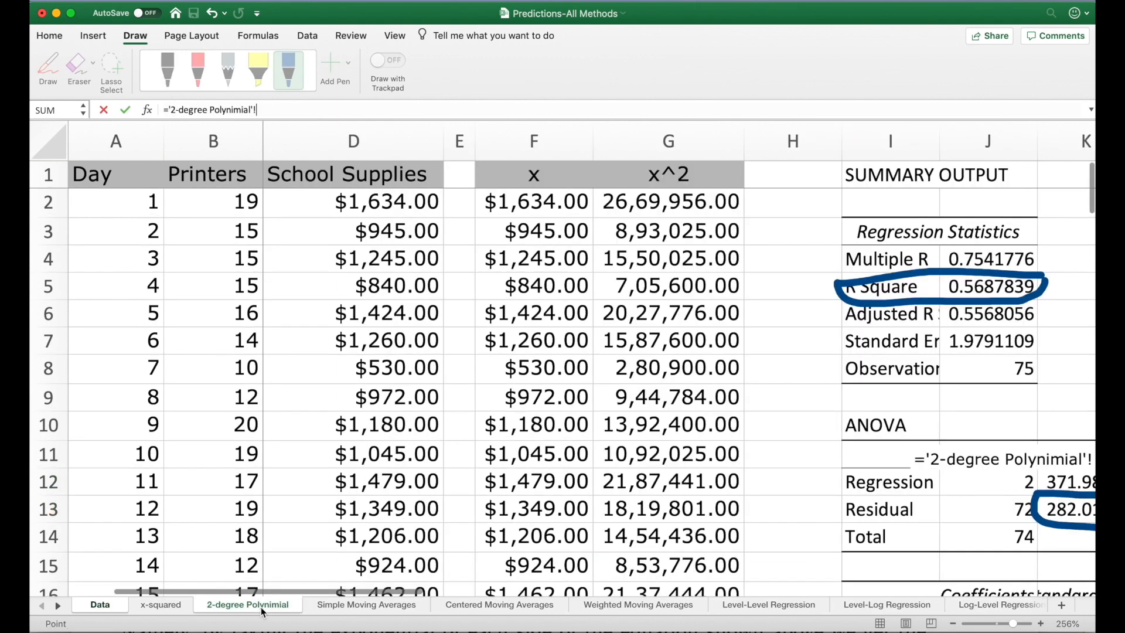
{"action": "left_click", "coordinate": [966, 287]}
{"action": "key", "text": "Return"}
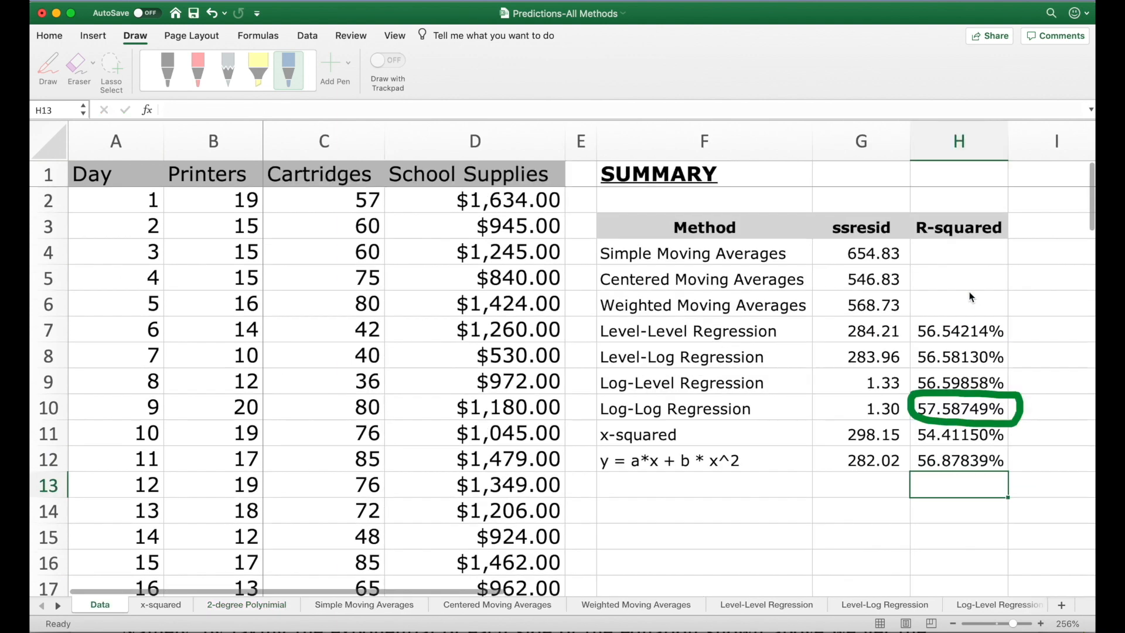
Add the method name y = a*x + b * x^2 + c * x^3 in F13 of the summary table
{"action": "left_click", "coordinate": [639, 482]}
{"action": "type", "text": "y = a*x + b * x^2"}
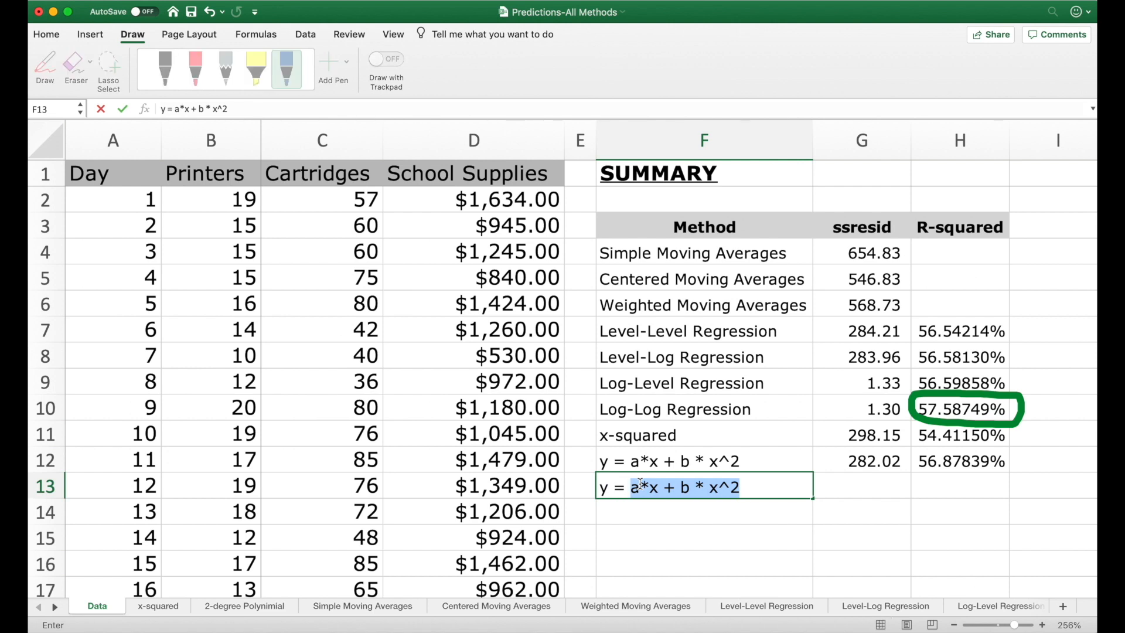
{"action": "key", "text": "Tab"}
{"action": "left_click", "coordinate": [641, 483]}
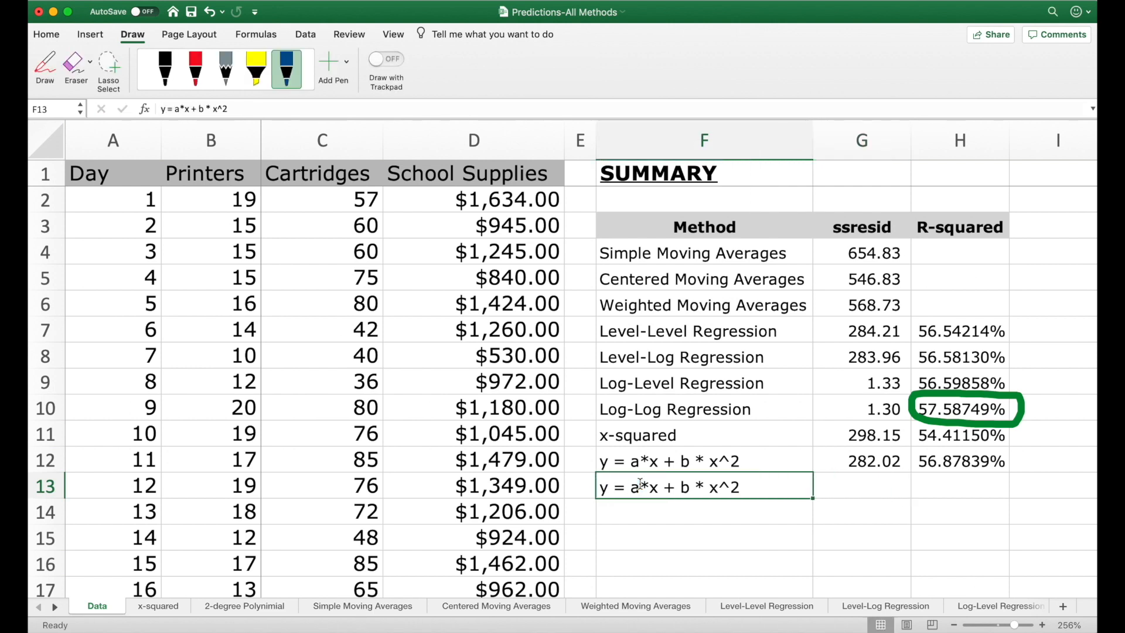
{"action": "double_click", "coordinate": [745, 482]}
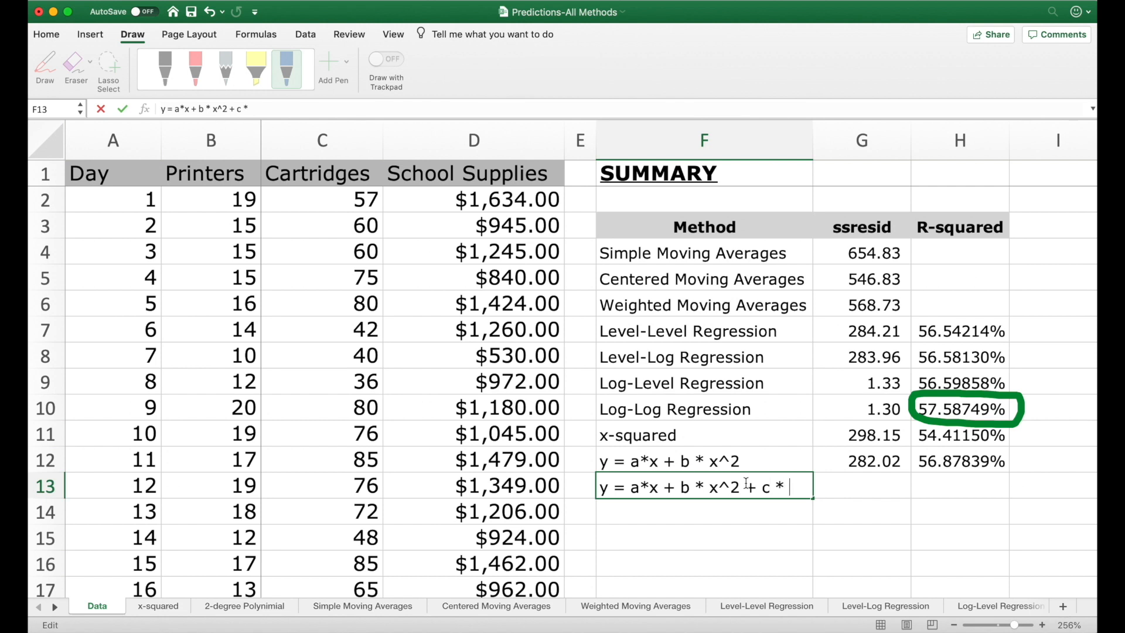
{"action": "key", "text": "Return"}
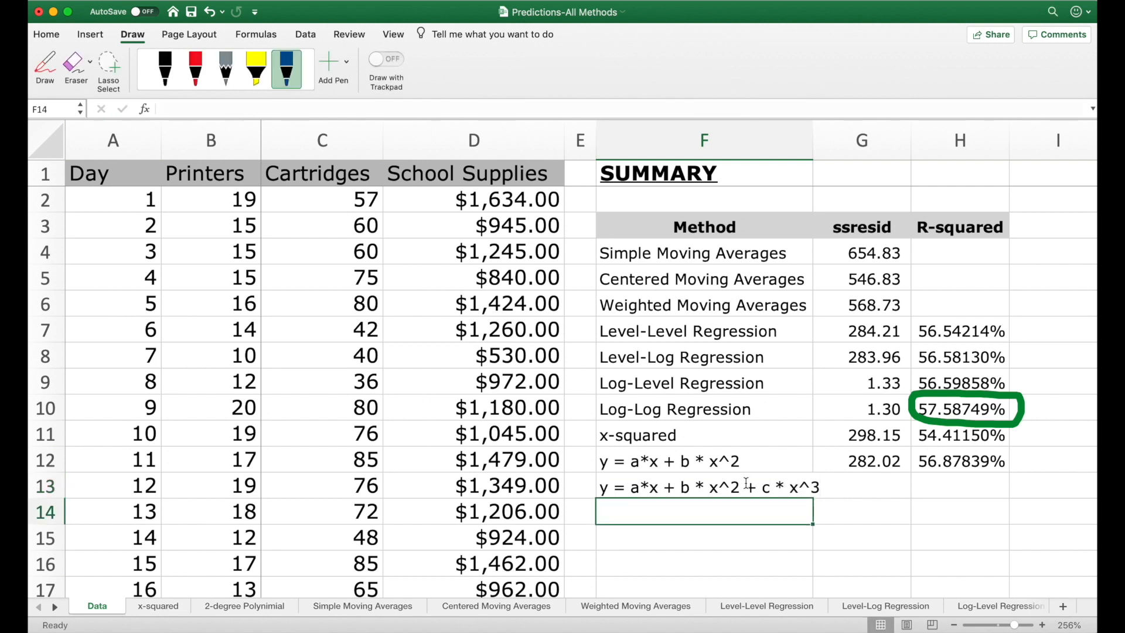
Create a copy of the Data sheet placed before the Simple Moving Averages sheet
{"action": "right_click", "coordinate": [114, 605]}
{"action": "left_click", "coordinate": [149, 512]}
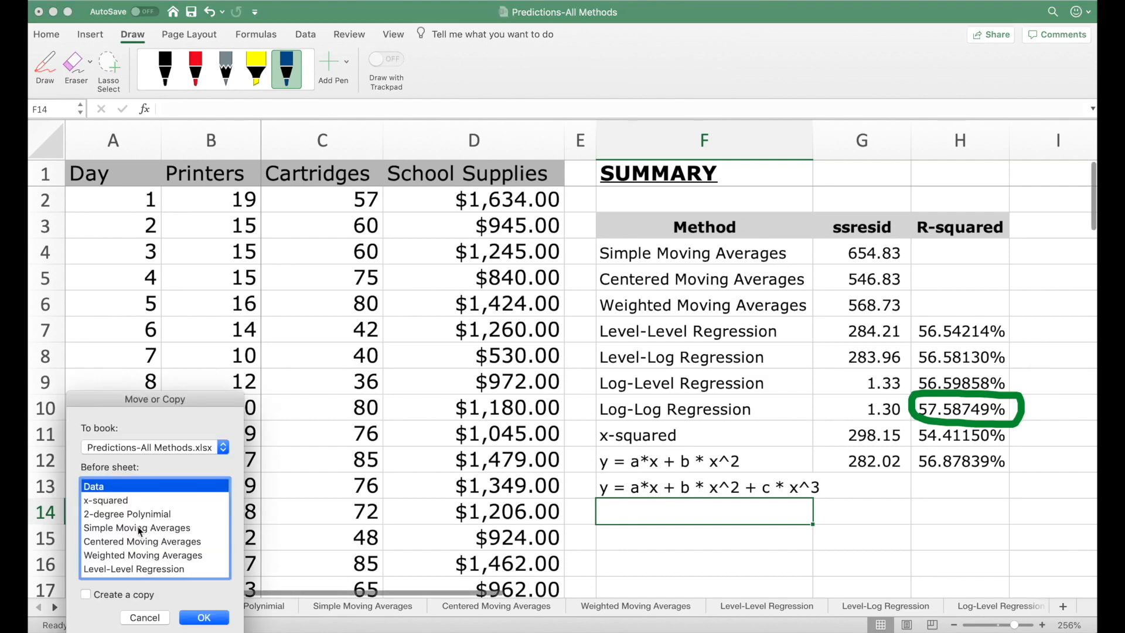
{"action": "left_click", "coordinate": [129, 528]}
{"action": "left_click", "coordinate": [205, 618]}
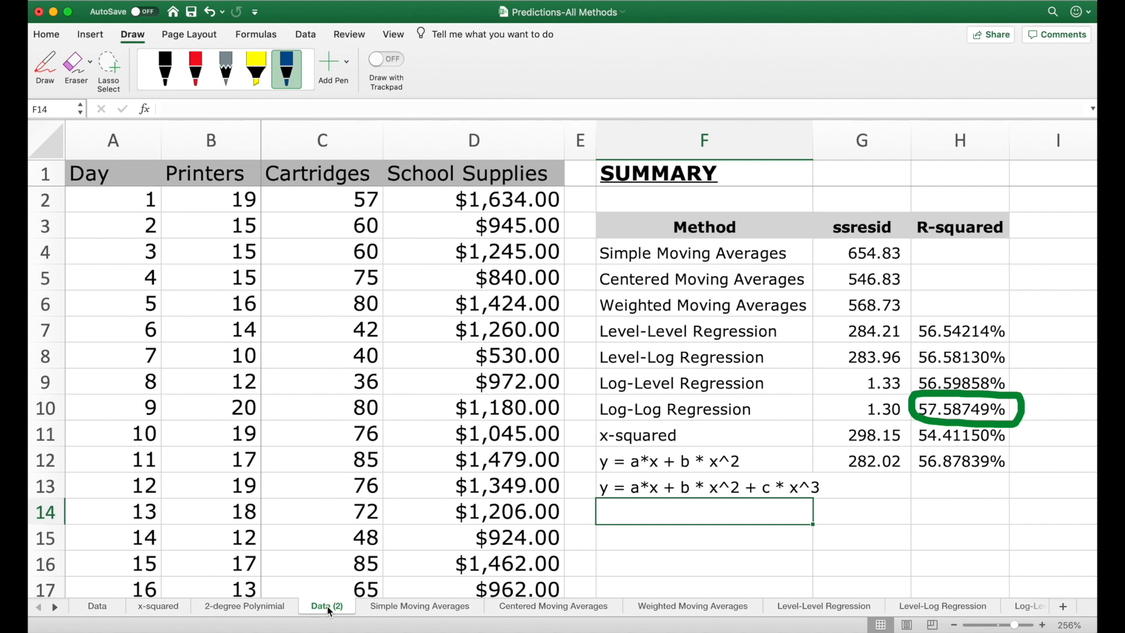
Rename the copied Data sheet as 3-degree Polynimial
{"action": "right_click", "coordinate": [326, 605]}
{"action": "left_click", "coordinate": [369, 496]}
{"action": "type", "text": "3-degree Polynimial"}
{"action": "key", "text": "Return"}
Delete the summary columns F to H and the leftover green ink circle from the 3-degree Polynimial sheet
{"action": "left_click_drag", "start_coordinate": [684, 147], "coordinate": [937, 130]}
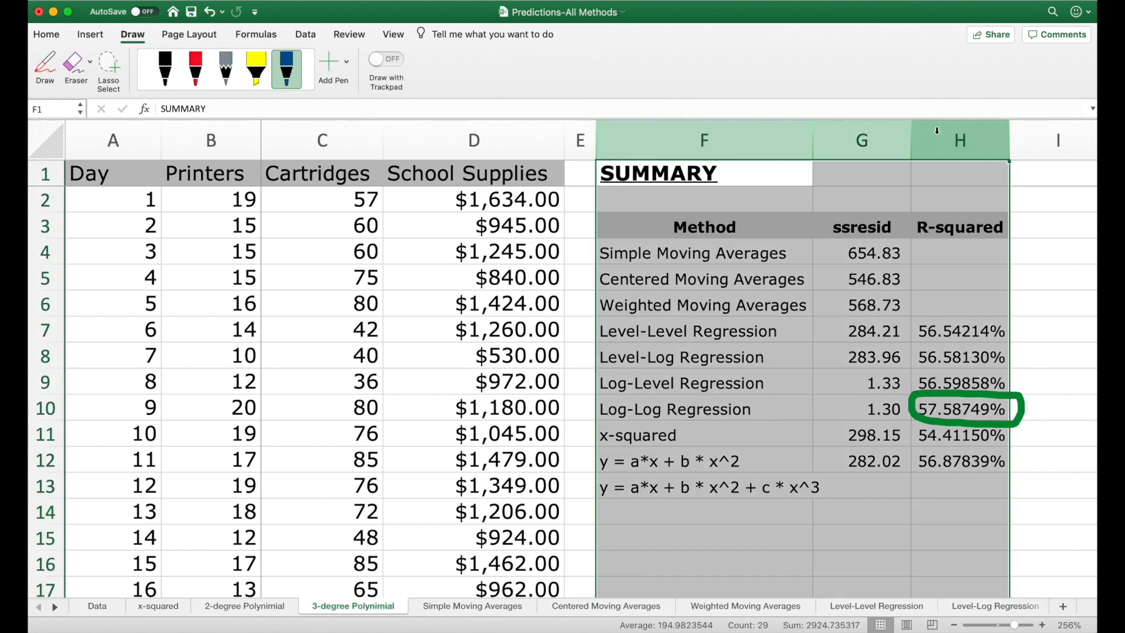
{"action": "right_click", "coordinate": [936, 130]}
{"action": "left_click", "coordinate": [989, 215]}
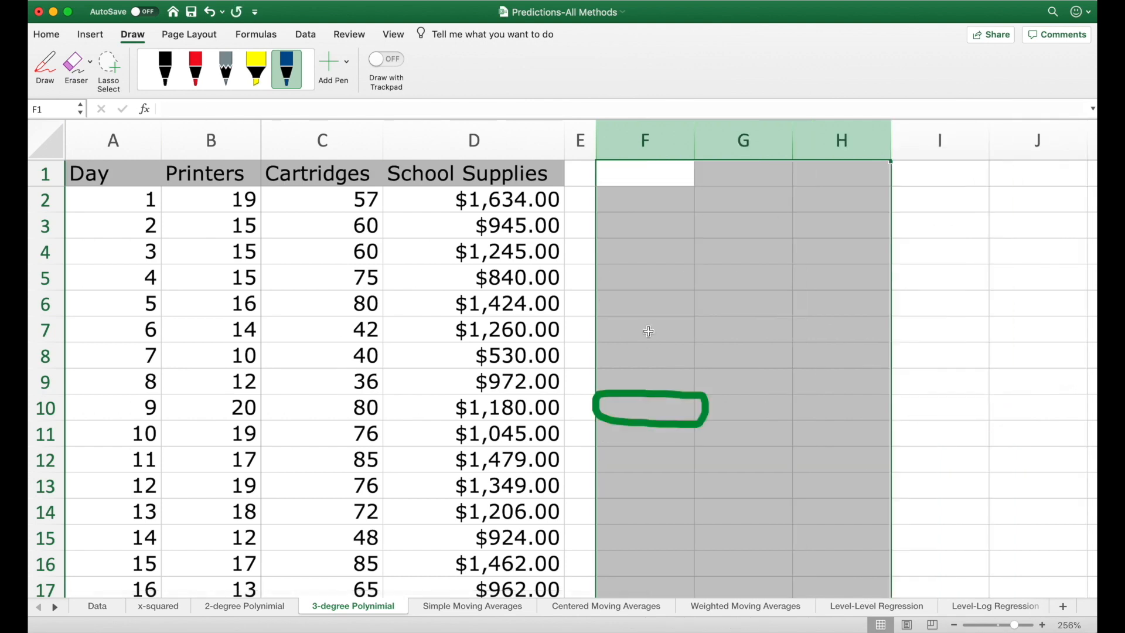
{"action": "left_click", "coordinate": [646, 387]}
{"action": "left_click", "coordinate": [646, 391]}
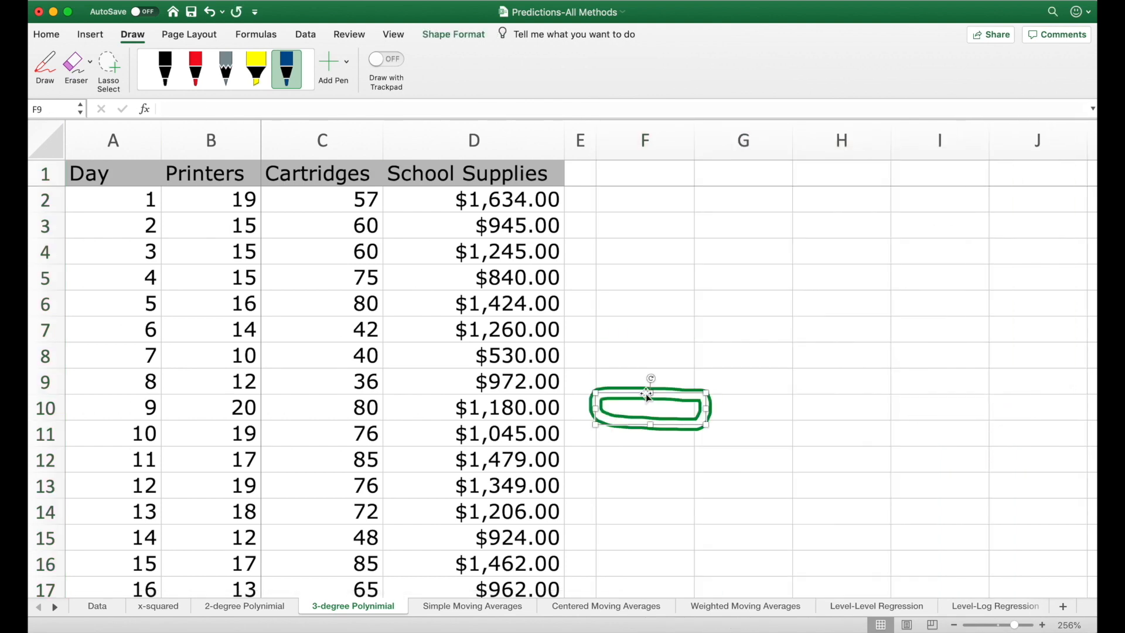
{"action": "key", "text": "Delete"}
Enter the column headers x, x^2 and x^3 in F1:H1
{"action": "left_click", "coordinate": [632, 167]}
{"action": "type", "text": "x"}
{"action": "key", "text": "Tab"}
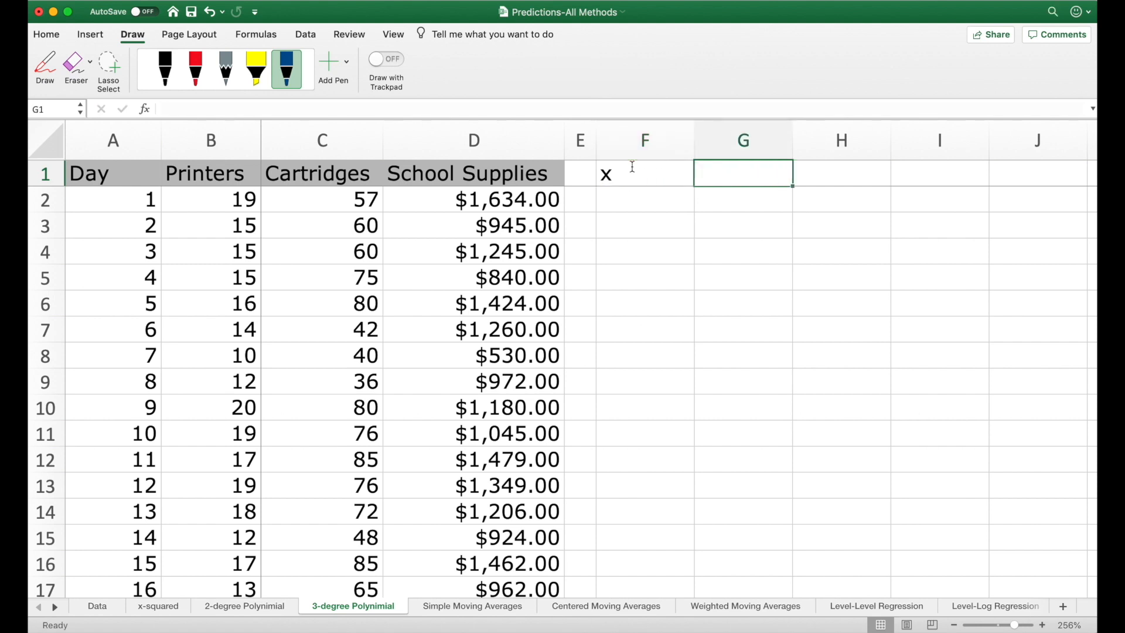
{"action": "type", "text": "x^2"}
{"action": "key", "text": "Tab"}
{"action": "type", "text": "x"}
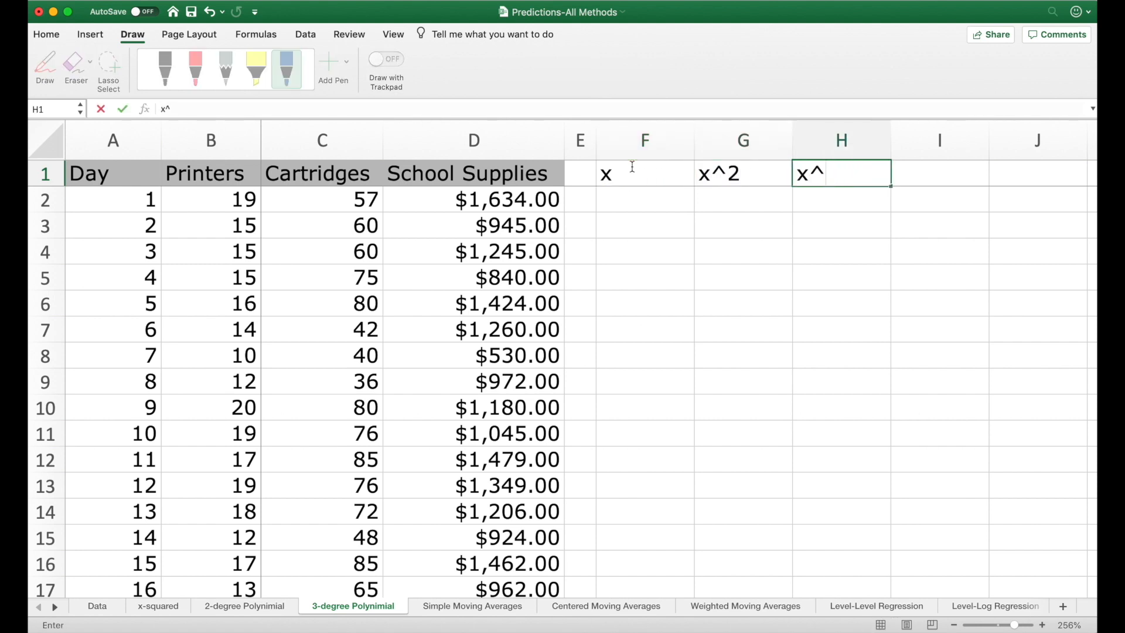
{"action": "key", "text": "Return"}
Copy the School Supplies header's formatting onto F1:H1 and centre the three headers
{"action": "left_click", "coordinate": [535, 174]}
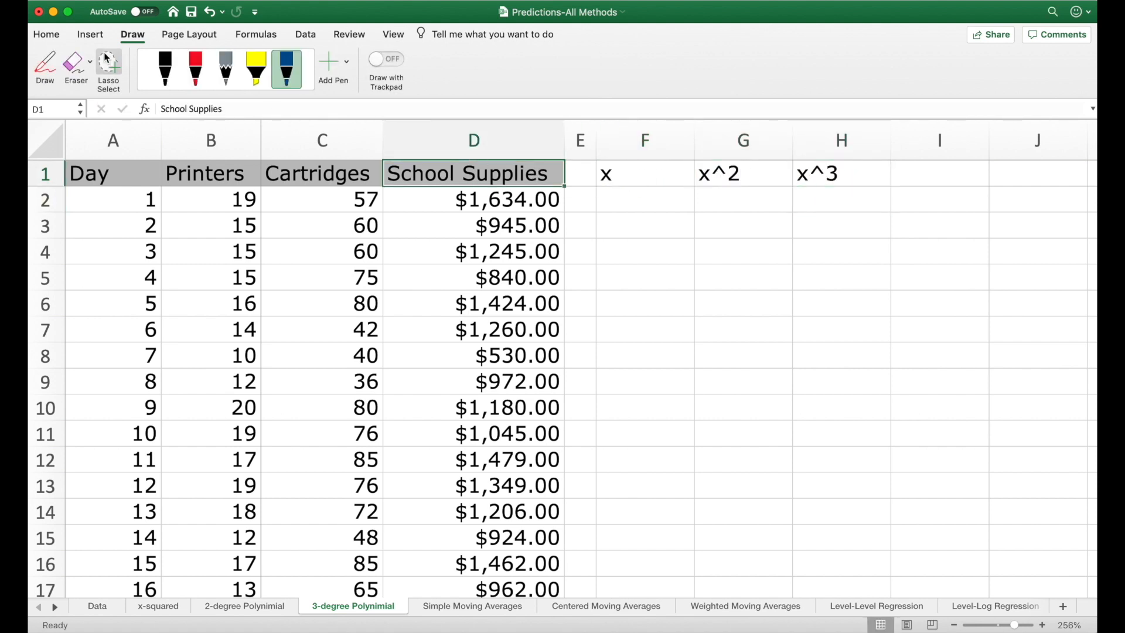
{"action": "left_click", "coordinate": [46, 34]}
{"action": "left_click", "coordinate": [77, 87]}
{"action": "left_click", "coordinate": [635, 183]}
{"action": "left_click_drag", "start_coordinate": [636, 183], "coordinate": [803, 184]}
{"action": "left_click", "coordinate": [330, 82]}
Enter =D2 in F2 for x and =D2^2 in G2 for x squared on the 3-degree Polynimial sheet
{"action": "left_click", "coordinate": [618, 205]}
{"action": "type", "text": "="}
{"action": "key", "text": "Left"}
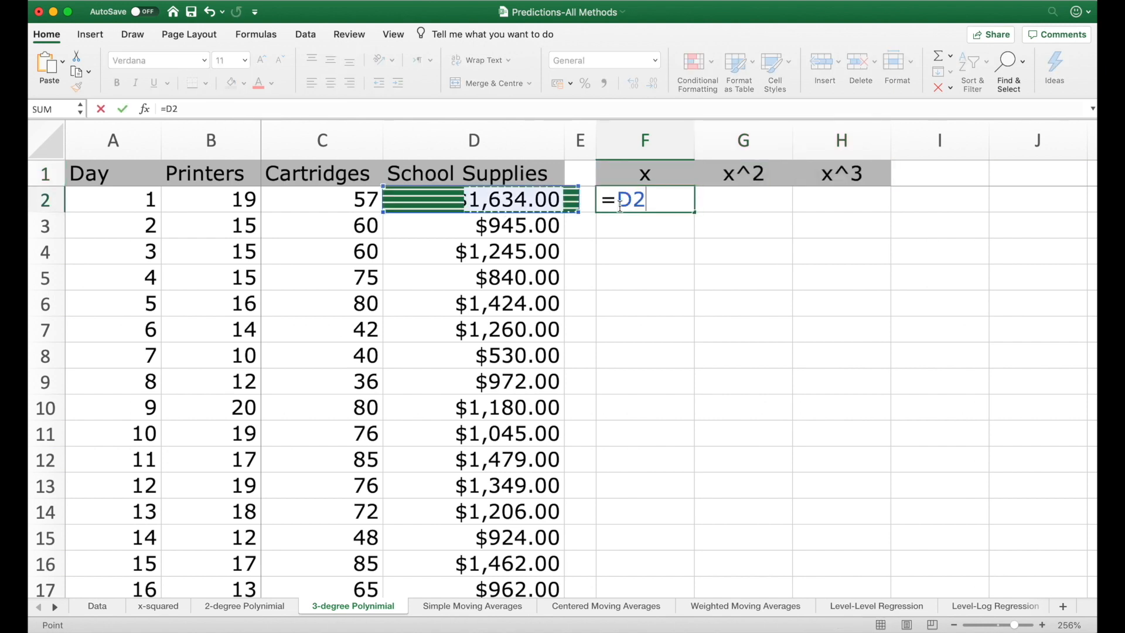
{"action": "key", "text": "Left"}
{"action": "key", "text": "Return"}
{"action": "key", "text": "Up"}
{"action": "key", "text": "Right"}
{"action": "type", "text": "="}
{"action": "key", "text": "Left"}
{"action": "key", "text": "Left"}
{"action": "key", "text": "Left"}
{"action": "type", "text": "^2"}
{"action": "key", "text": "Return"}
Enter =D2^3 in H2 for x cubed
{"action": "key", "text": "Up"}
{"action": "key", "text": "Right"}
{"action": "type", "text": "="}
{"action": "key", "text": "Left"}
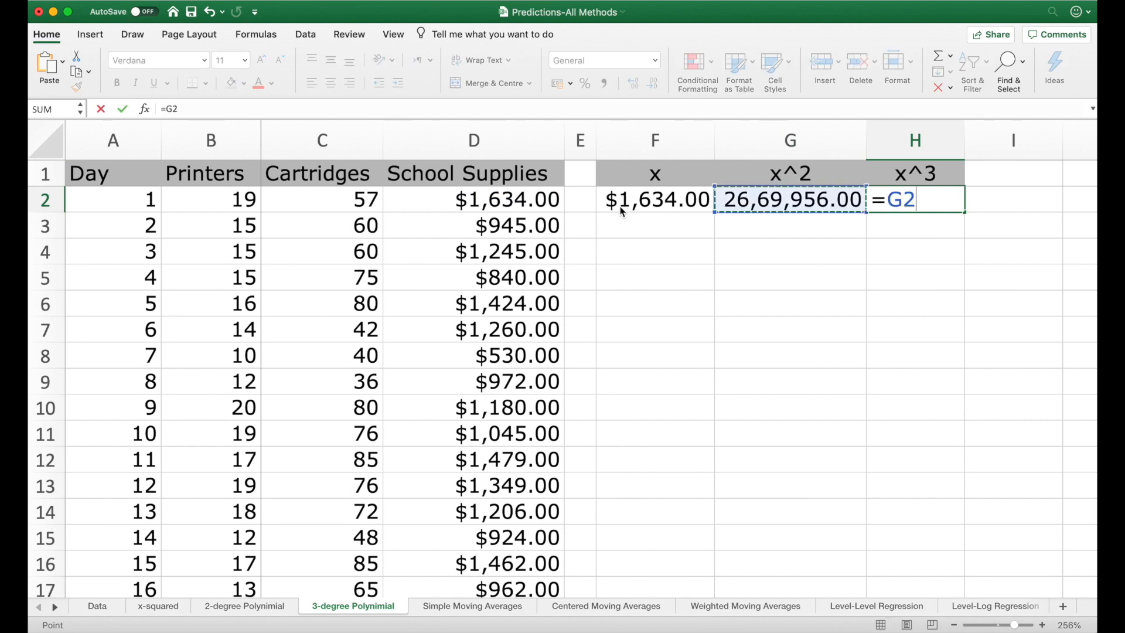
{"action": "key", "text": "Left"}
{"action": "key", "text": "Left"}
{"action": "key", "text": "Left"}
{"action": "type", "text": "^3"}
{"action": "key", "text": "Return"}
Copy the x, x^2 and x^3 formulas from F2:H2 down through row 76
{"action": "key", "text": "Up"}
{"action": "key", "text": "shift+Left"}
{"action": "key", "text": "shift+Left"}
{"action": "key", "text": "super+c"}
{"action": "key", "text": "Left"}
{"action": "key", "text": "Left"}
{"action": "key", "text": "Left"}
{"action": "key", "text": "Left"}
{"action": "key", "text": "super+Down"}
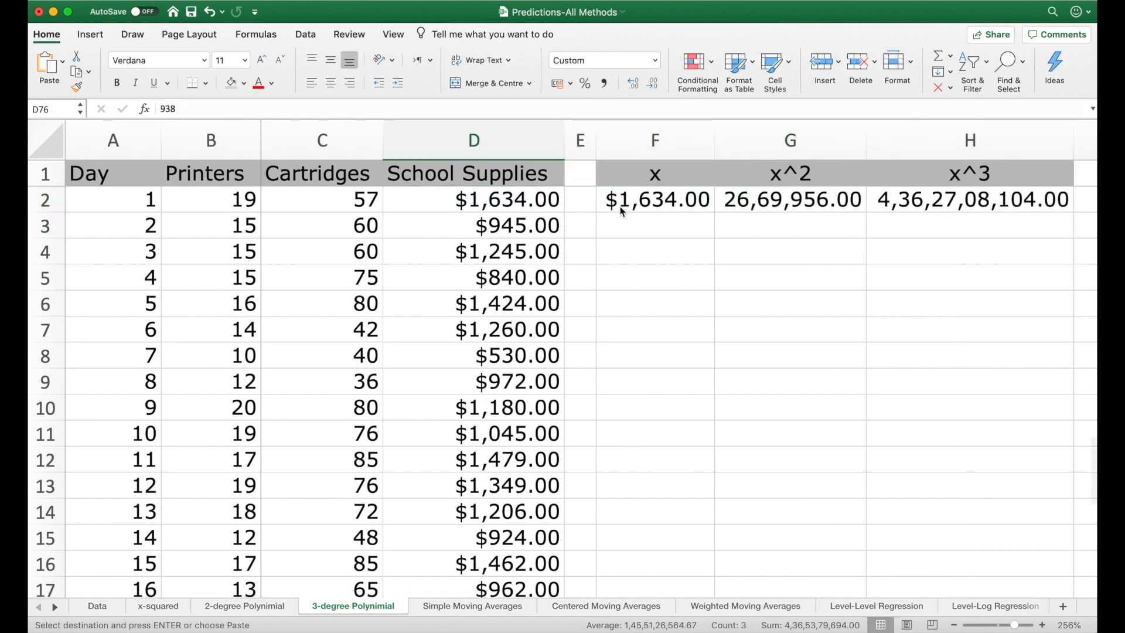
{"action": "key", "text": "Right"}
{"action": "key", "text": "Right"}
{"action": "key", "text": "shift+Right"}
{"action": "key", "text": "shift+Right"}
{"action": "key", "text": "super+shift+Up"}
{"action": "key", "text": "shift+Down"}
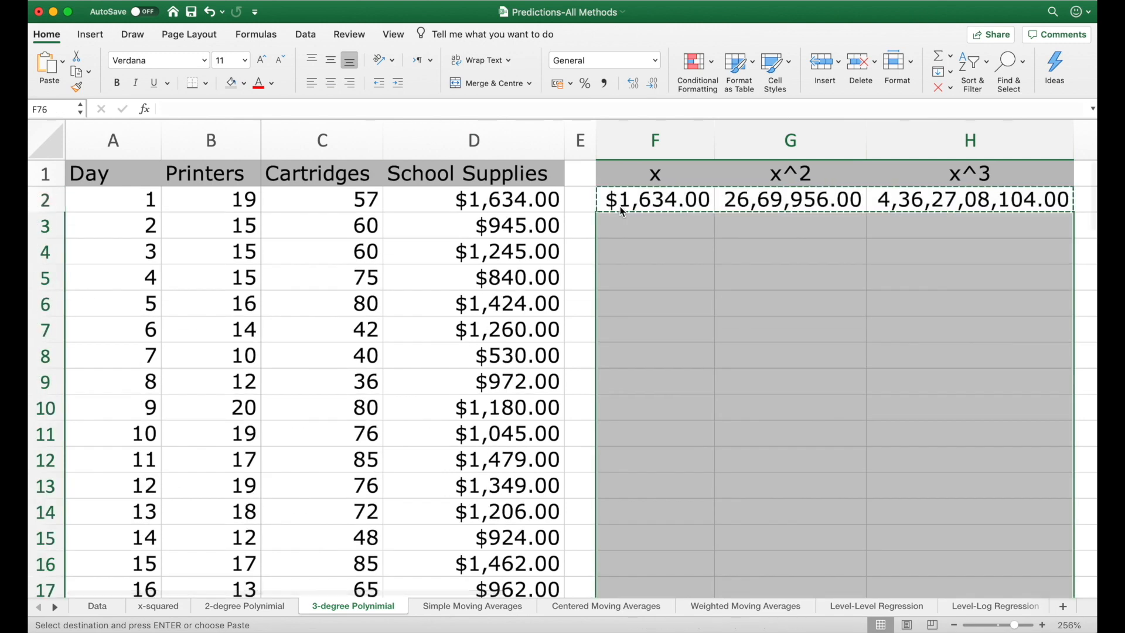
{"action": "key", "text": "Return"}
{"action": "key", "text": "Up"}
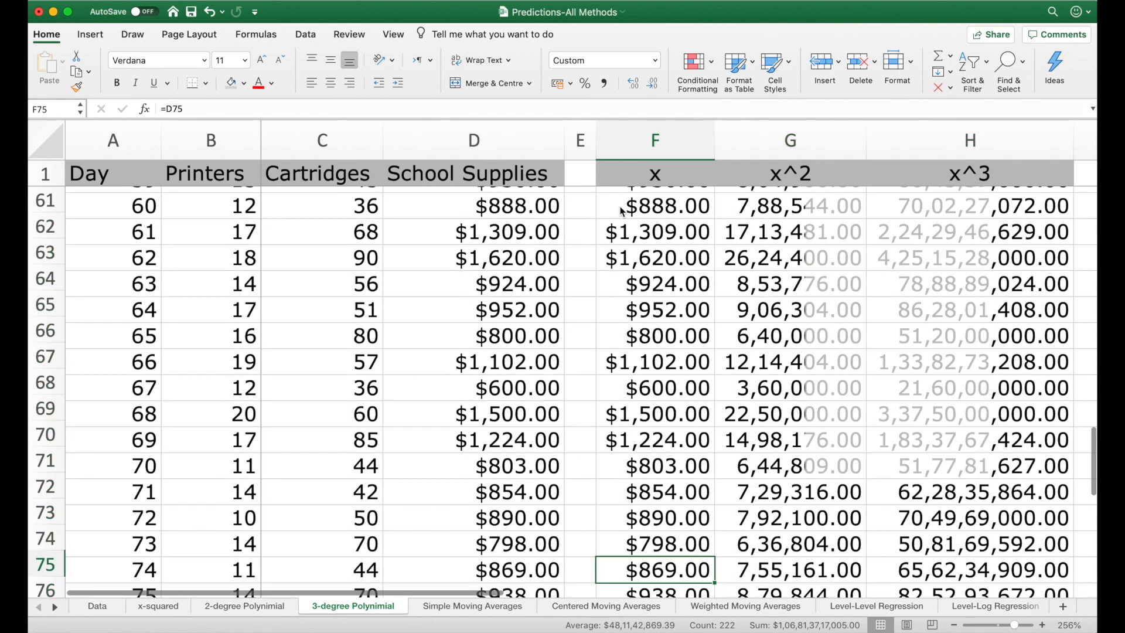
Set up a Regression analysis with Y range $B$1:$B$76 and X range $F$1:$H$76
{"action": "left_click", "coordinate": [642, 178]}
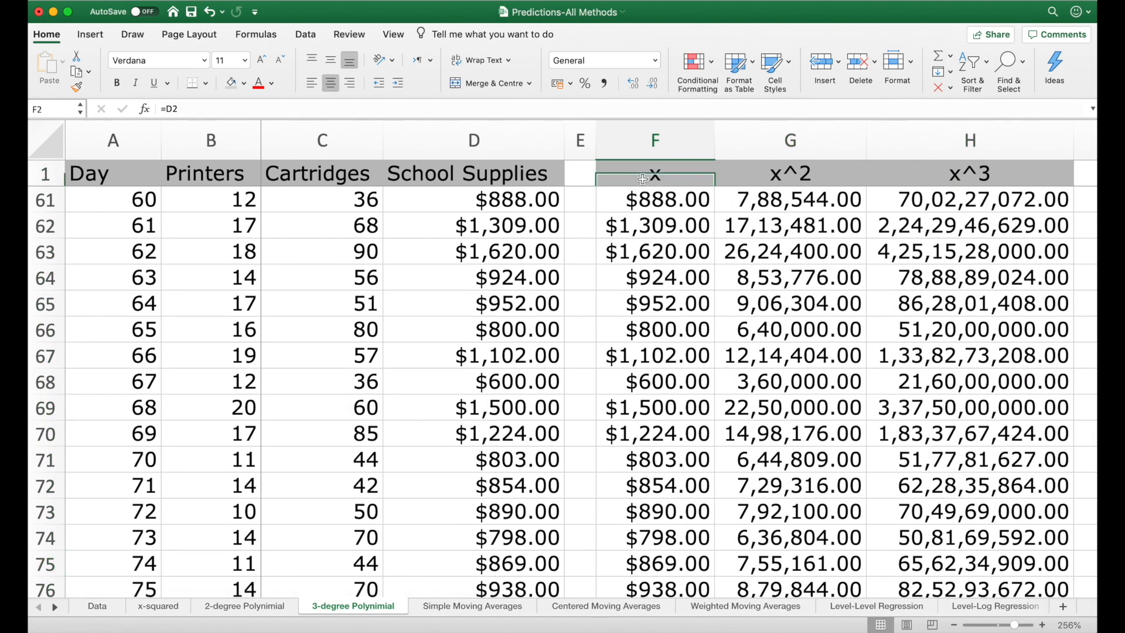
{"action": "key", "text": "Down"}
{"action": "key", "text": "Right"}
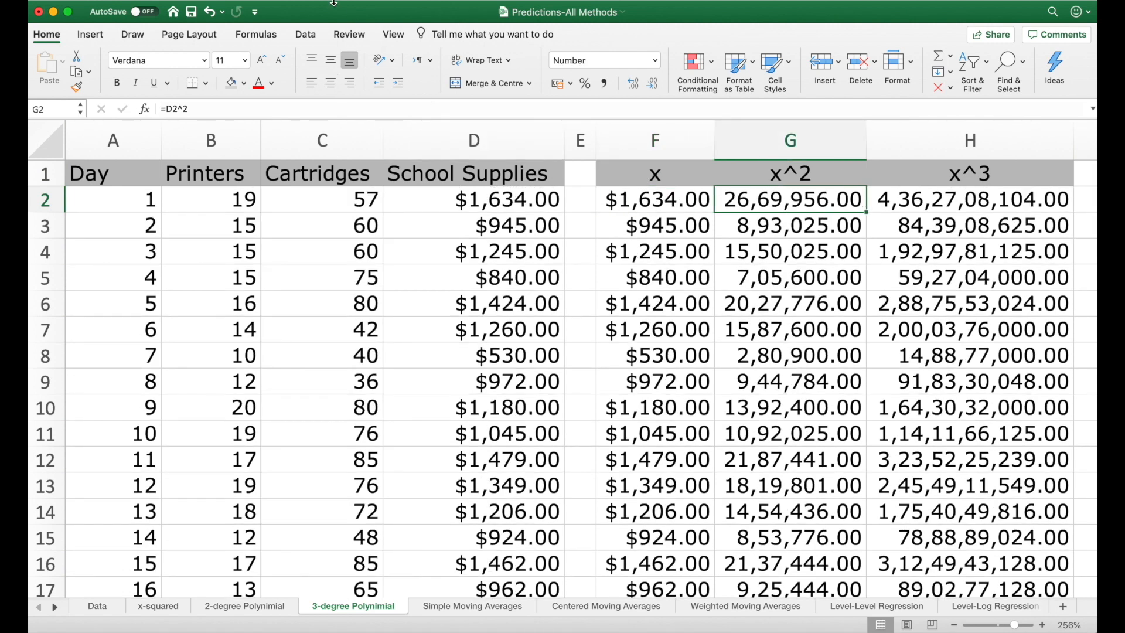
{"action": "left_click", "coordinate": [305, 34]}
{"action": "left_click", "coordinate": [1030, 71]}
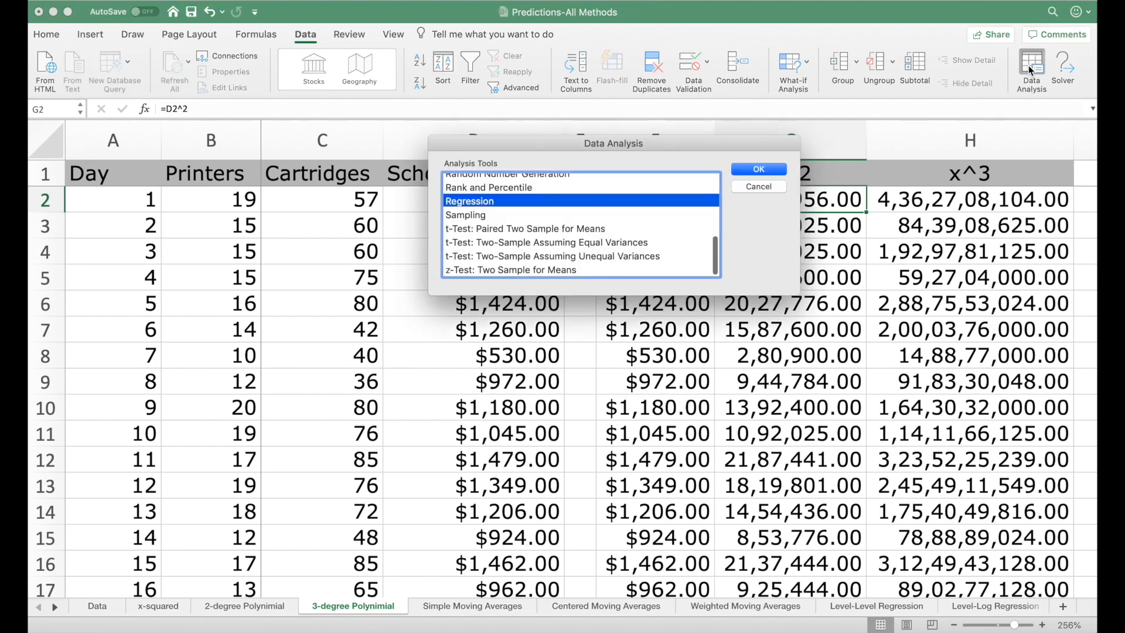
{"action": "left_click", "coordinate": [755, 169]}
{"action": "left_click", "coordinate": [698, 141]}
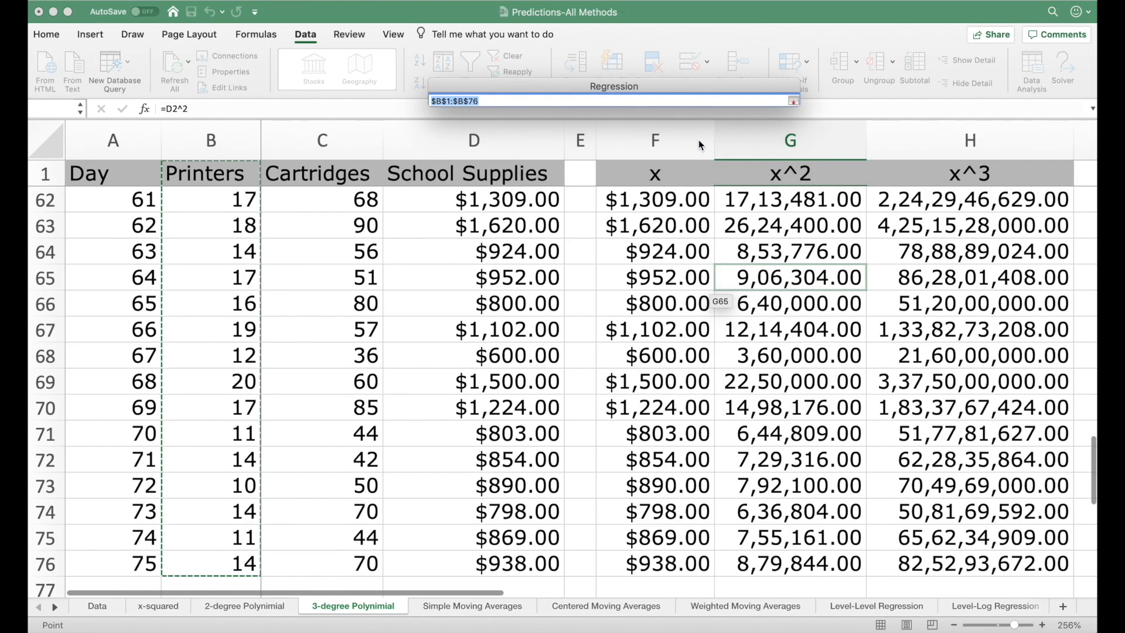
{"action": "left_click", "coordinate": [798, 101]}
{"action": "left_click", "coordinate": [697, 159]}
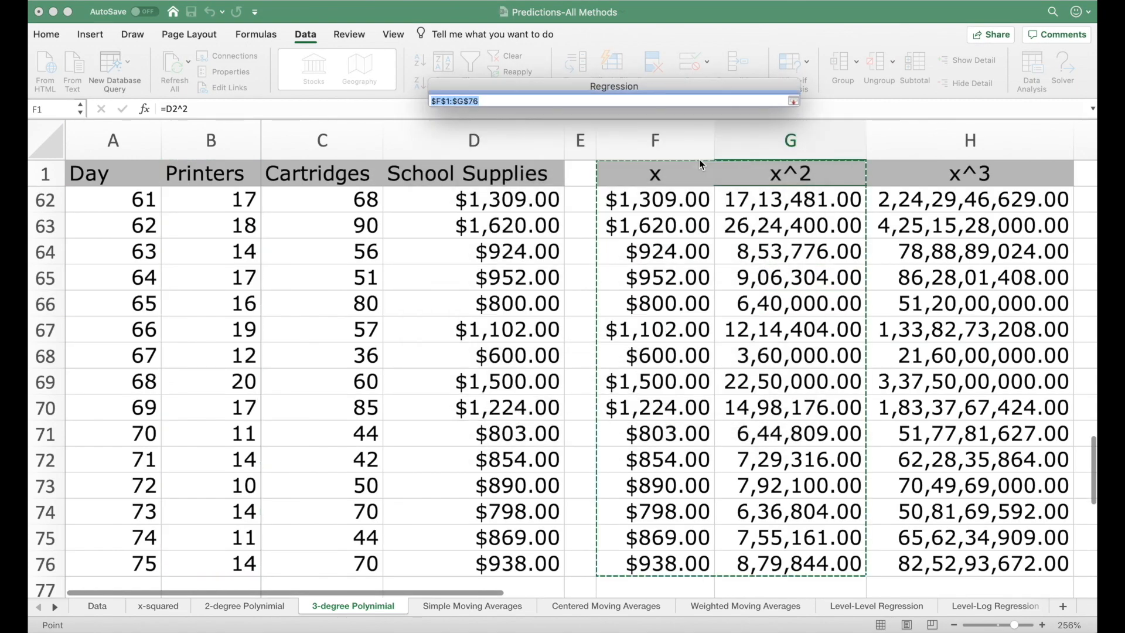
{"action": "left_click_drag", "start_coordinate": [655, 173], "coordinate": [969, 563]}
{"action": "left_click", "coordinate": [792, 102]}
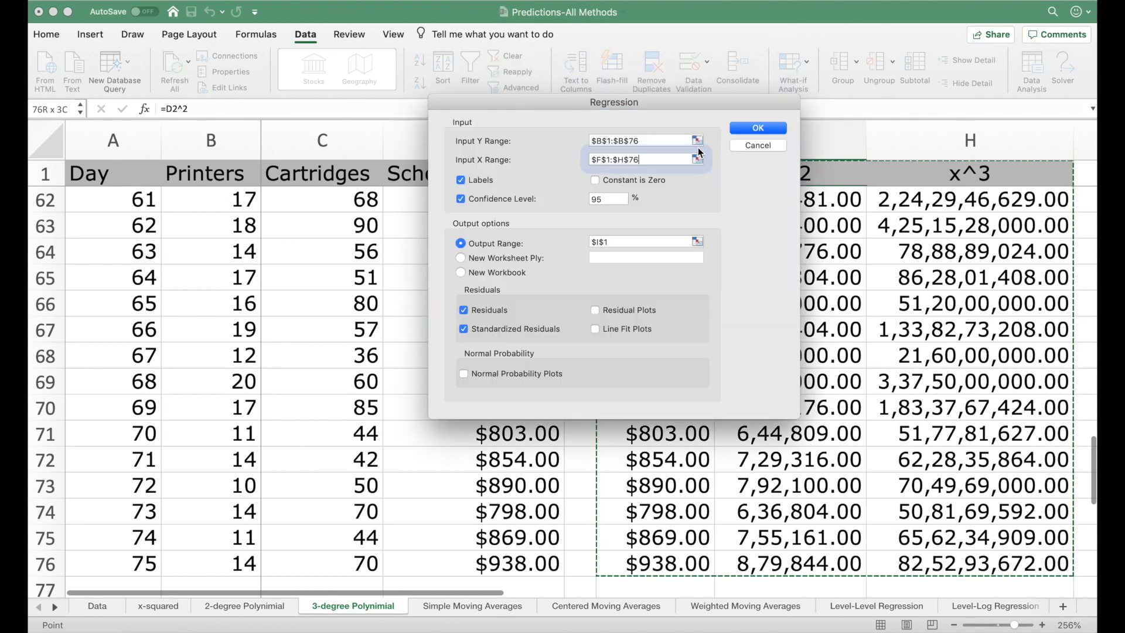
Set the regression's output range to start at J1 and run the analysis
{"action": "left_click", "coordinate": [691, 236]}
{"action": "left_click", "coordinate": [898, 172]}
{"action": "left_click", "coordinate": [794, 101]}
{"action": "left_click", "coordinate": [770, 131]}
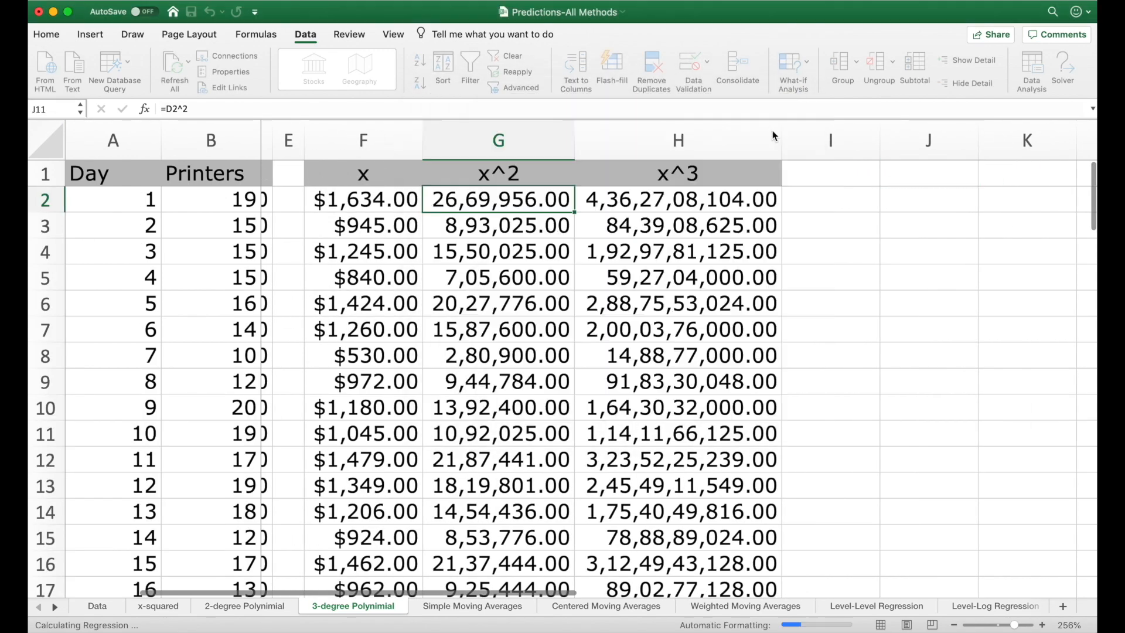
{"action": "scroll", "coordinate": [935, 268], "scroll_direction": "right", "scroll_amount": 4}
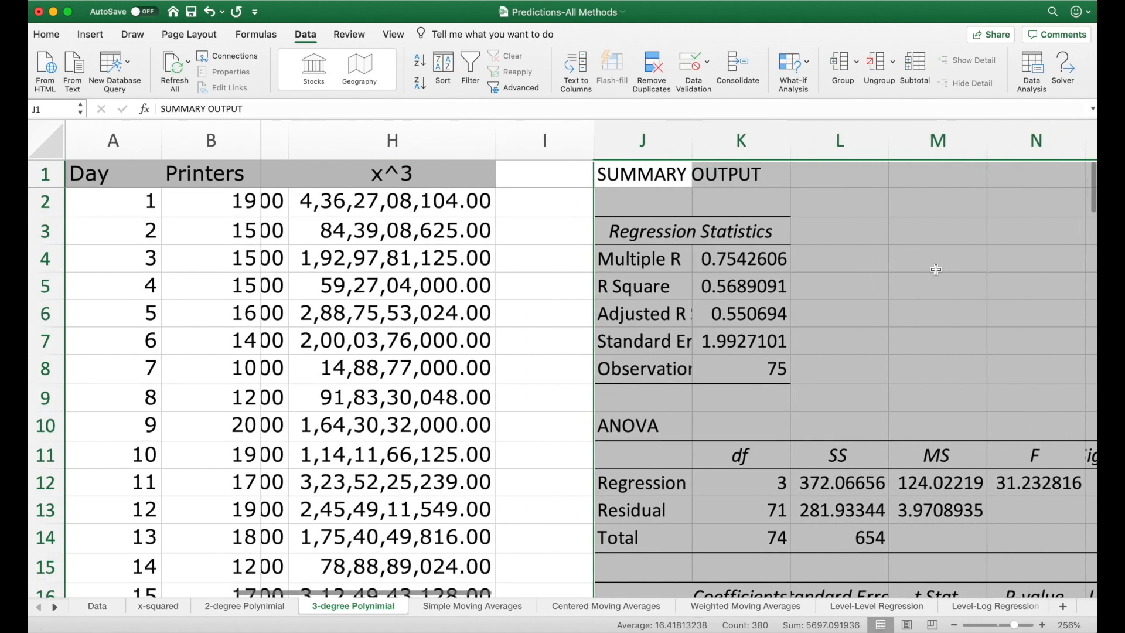
{"action": "left_click", "coordinate": [848, 324]}
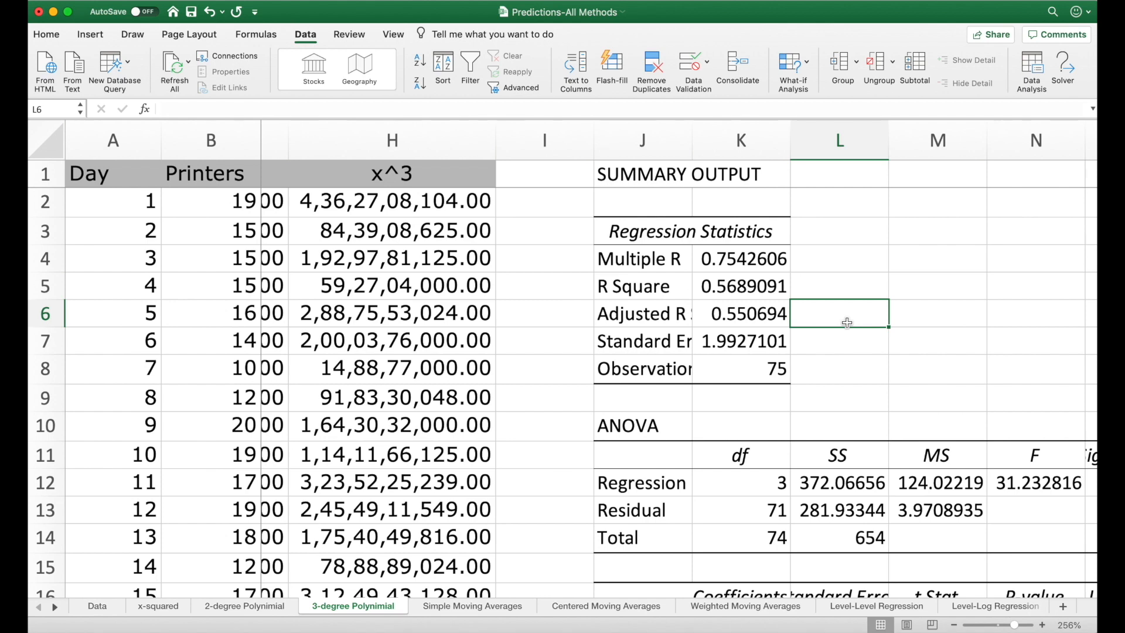
Circle the R Square row and the residual SS value in the regression output with purple ink, and stop drawing
{"action": "left_click", "coordinate": [142, 38]}
{"action": "left_click", "coordinate": [287, 75]}
{"action": "left_click", "coordinate": [273, 231]}
{"action": "mouse_move", "coordinate": [793, 273]}
{"action": "left_mouse_down"}
{"action": "mouse_move", "coordinate": [657, 271]}
{"action": "mouse_move", "coordinate": [586, 286]}
{"action": "mouse_move", "coordinate": [689, 304]}
{"action": "mouse_move", "coordinate": [785, 298]}
{"action": "mouse_move", "coordinate": [798, 276]}
{"action": "left_mouse_up"}
{"action": "mouse_move", "coordinate": [879, 496]}
{"action": "left_mouse_down"}
{"action": "mouse_move", "coordinate": [817, 495]}
{"action": "mouse_move", "coordinate": [788, 519]}
{"action": "mouse_move", "coordinate": [882, 524]}
{"action": "mouse_move", "coordinate": [881, 498]}
{"action": "left_mouse_up"}
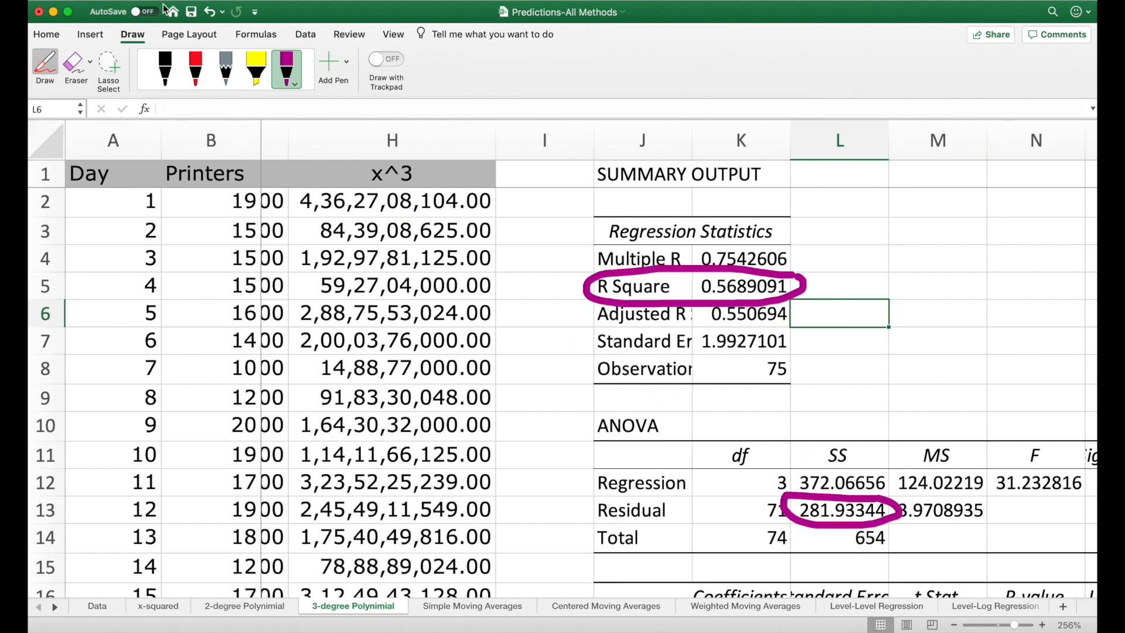
{"action": "left_click", "coordinate": [111, 3]}
{"action": "left_click", "coordinate": [155, 216]}
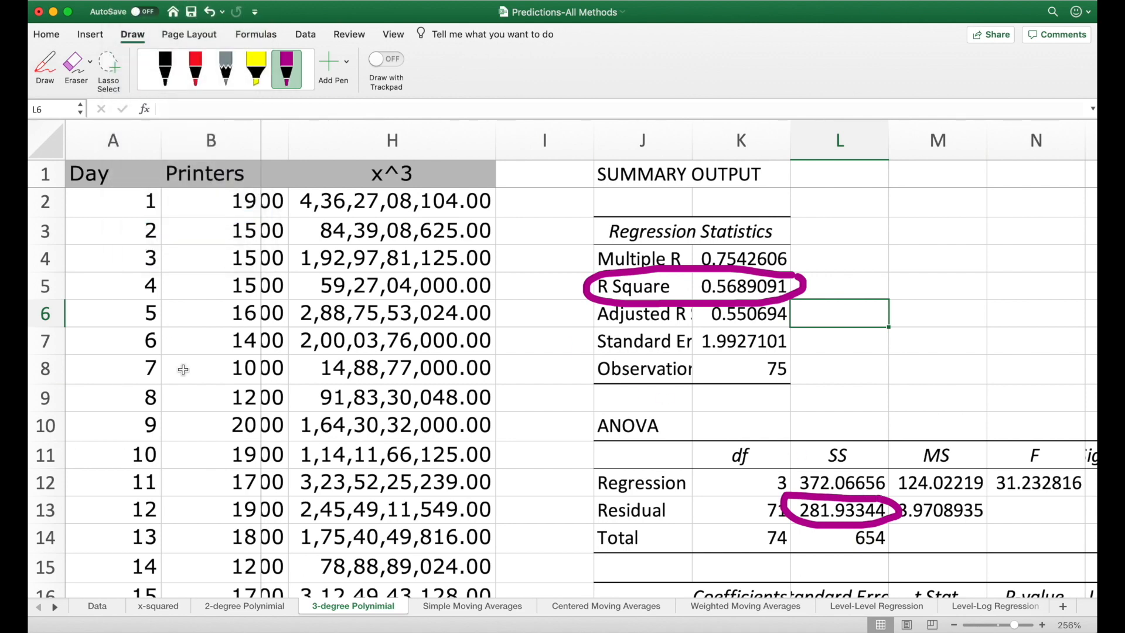
Link the 3-degree polynomial's ssresid in G13 of the Data sheet to cell L13 of the 3-degree Polynimial sheet
{"action": "left_click", "coordinate": [97, 607]}
{"action": "left_click", "coordinate": [856, 488]}
{"action": "type", "text": "="}
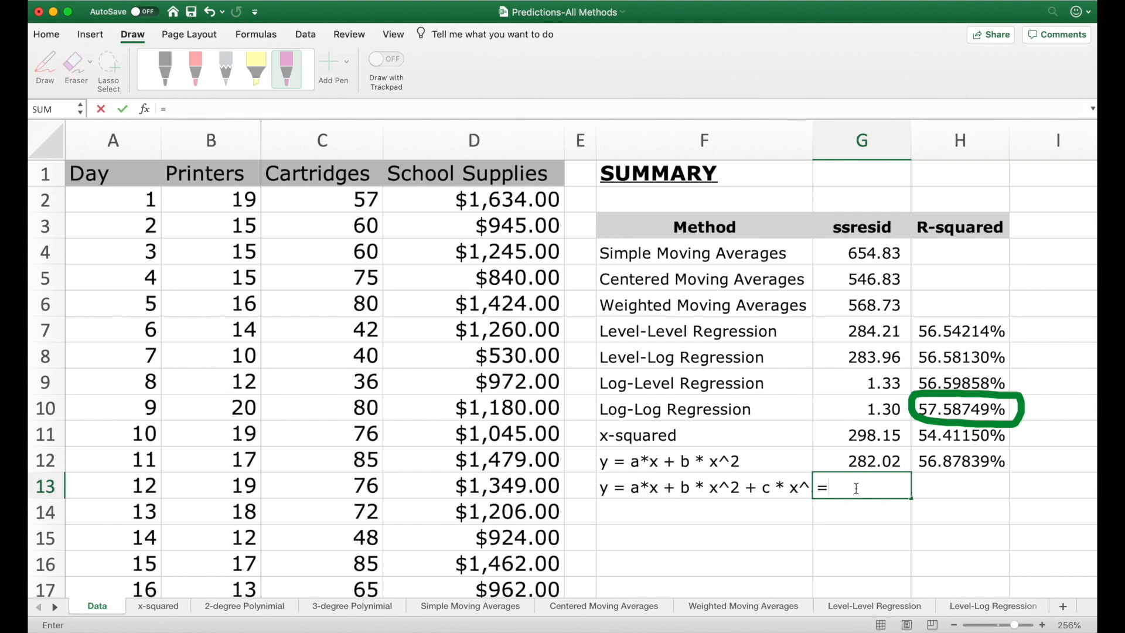
{"action": "left_click", "coordinate": [352, 606]}
{"action": "left_click", "coordinate": [951, 504]}
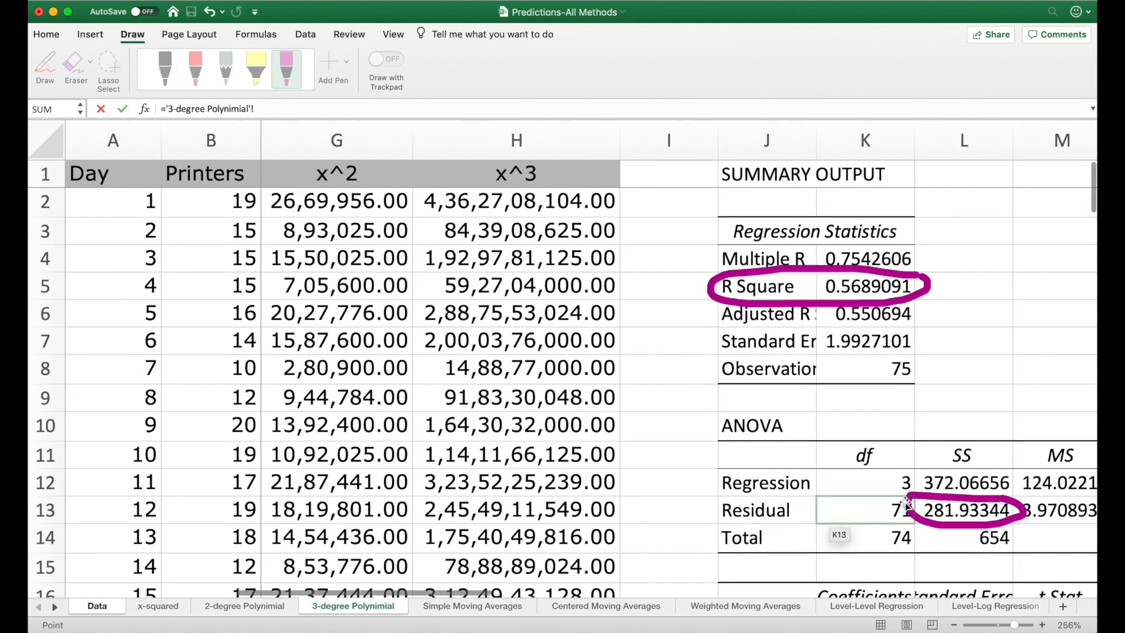
{"action": "key", "text": "Return"}
Link the 3-degree polynomial's R-squared in H13 to ='3-degree Polynimial'!K5
{"action": "left_click", "coordinate": [955, 485]}
{"action": "type", "text": "="}
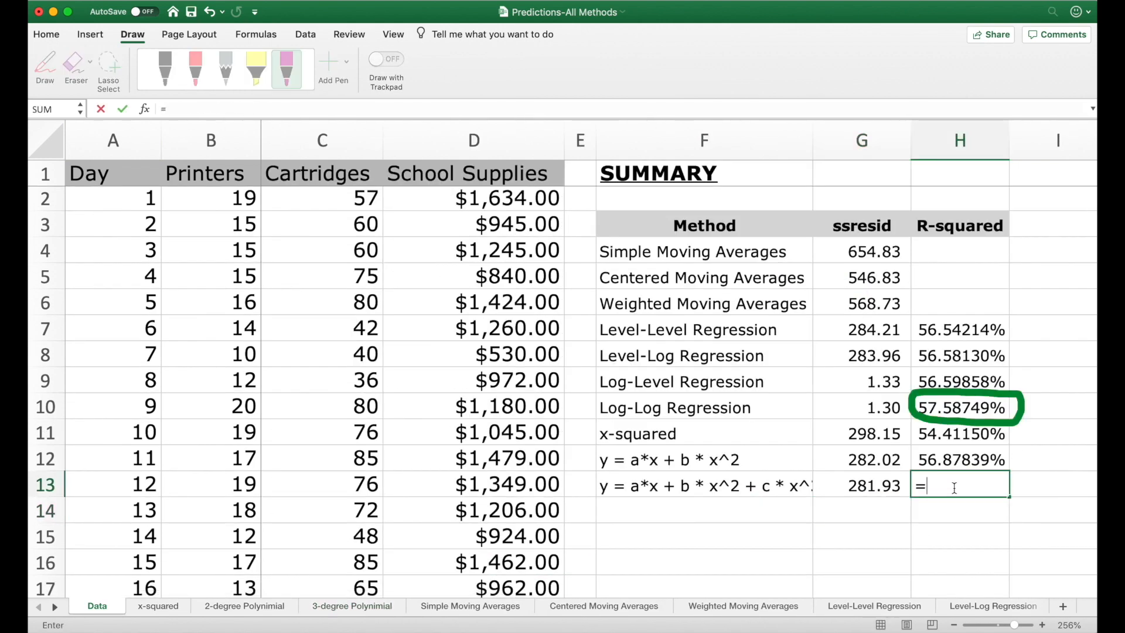
{"action": "left_click", "coordinate": [368, 603]}
{"action": "left_click", "coordinate": [849, 281]}
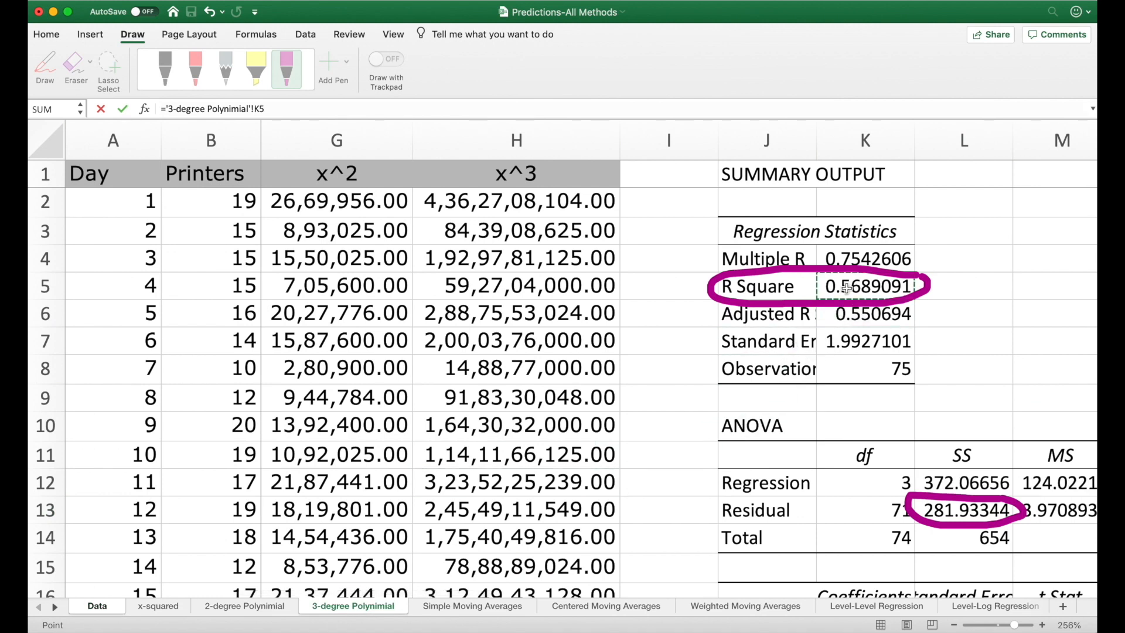
{"action": "key", "text": "Return"}
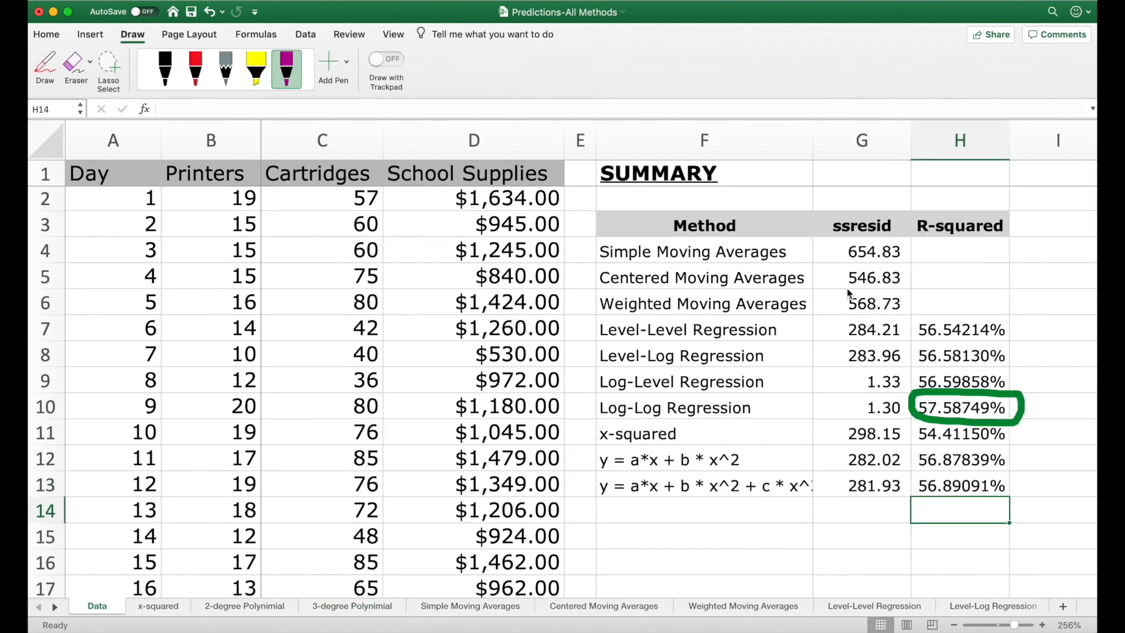
Circle the ssresid values in G11:G13 of the summary table with pink ink
{"action": "left_click", "coordinate": [838, 503]}
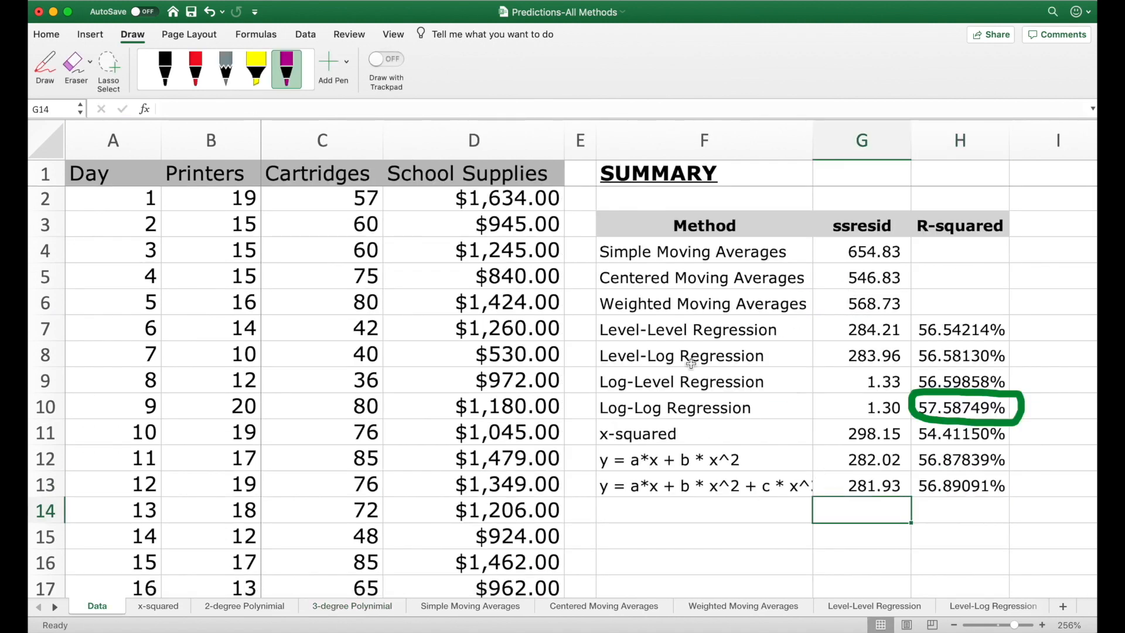
{"action": "left_click", "coordinate": [290, 76]}
{"action": "left_click", "coordinate": [293, 222]}
{"action": "mouse_move", "coordinate": [905, 421]}
{"action": "left_mouse_down"}
{"action": "mouse_move", "coordinate": [827, 423]}
{"action": "mouse_move", "coordinate": [829, 470]}
{"action": "left_mouse_up"}
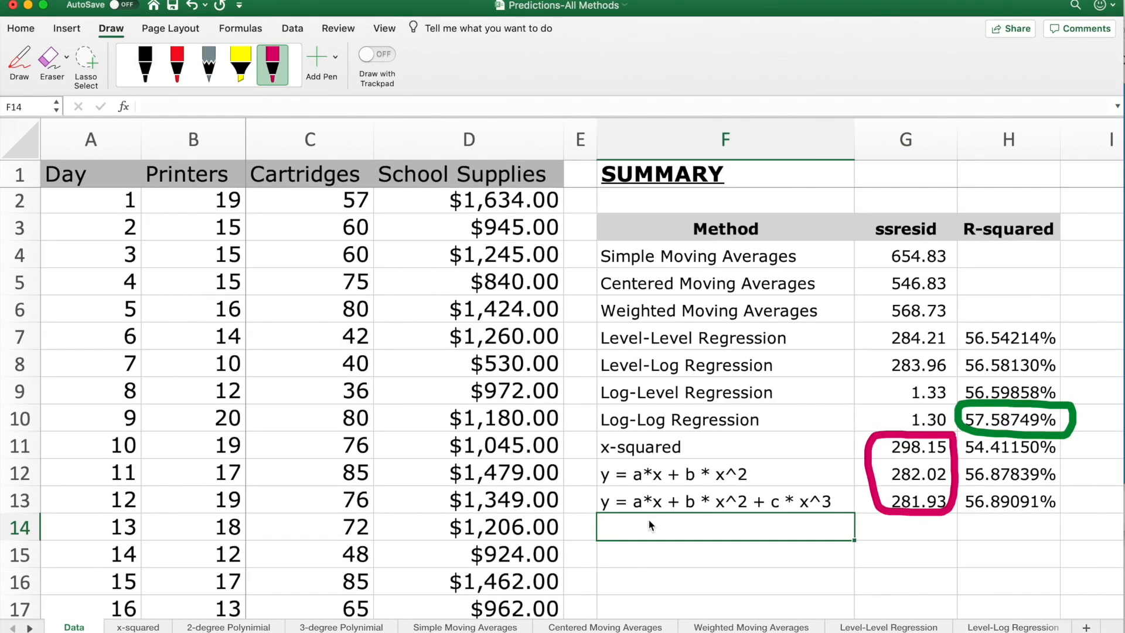
Enter the method label ln(y) = a*x + b*x^2 + c*ln(x) in F14 of the summary table
{"action": "type", "text": "ln(y) = a*x + b*x^2 + c*ln(x"}
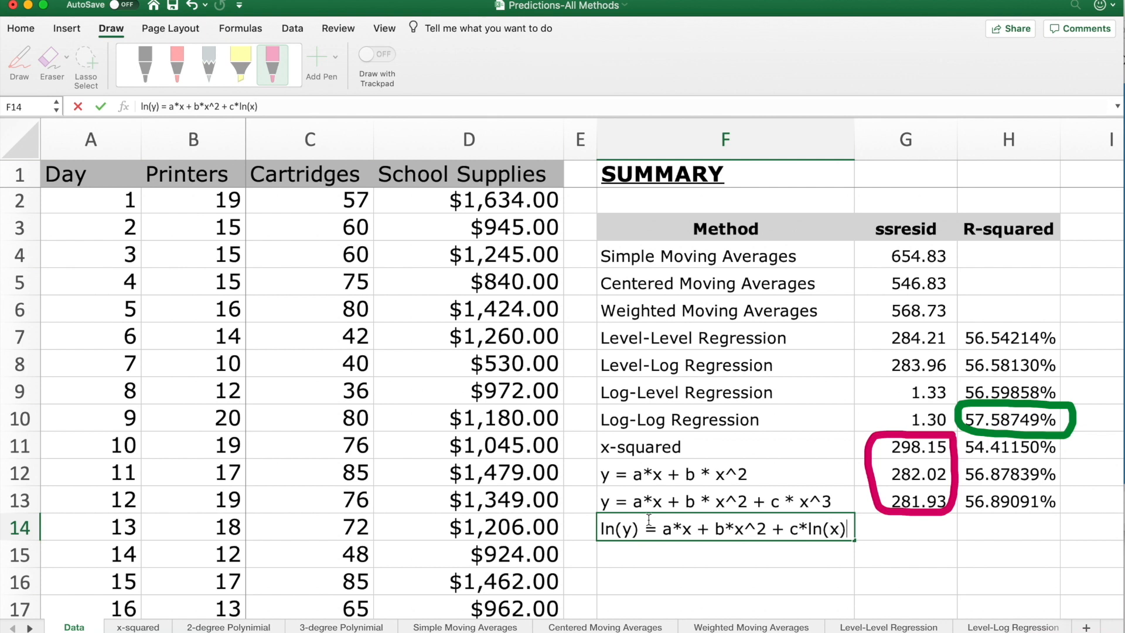
{"action": "key", "text": "Return"}
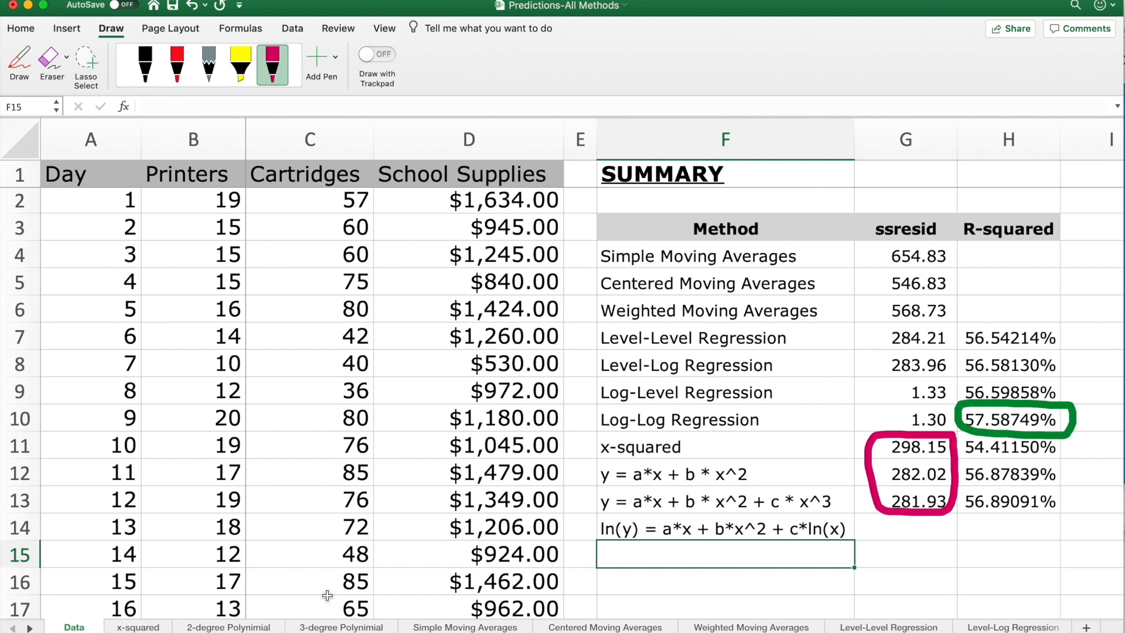
Create a copy of the Data sheet before x-squared and rename the copy Custom
{"action": "right_click", "coordinate": [72, 628]}
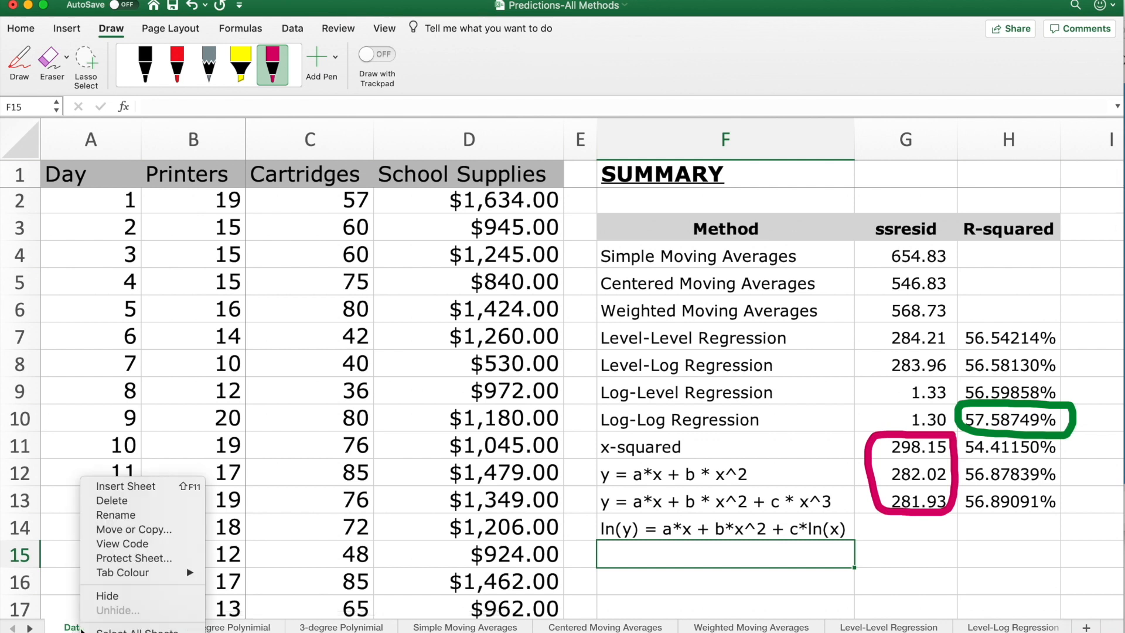
{"action": "left_click", "coordinate": [140, 530]}
{"action": "left_click", "coordinate": [124, 515]}
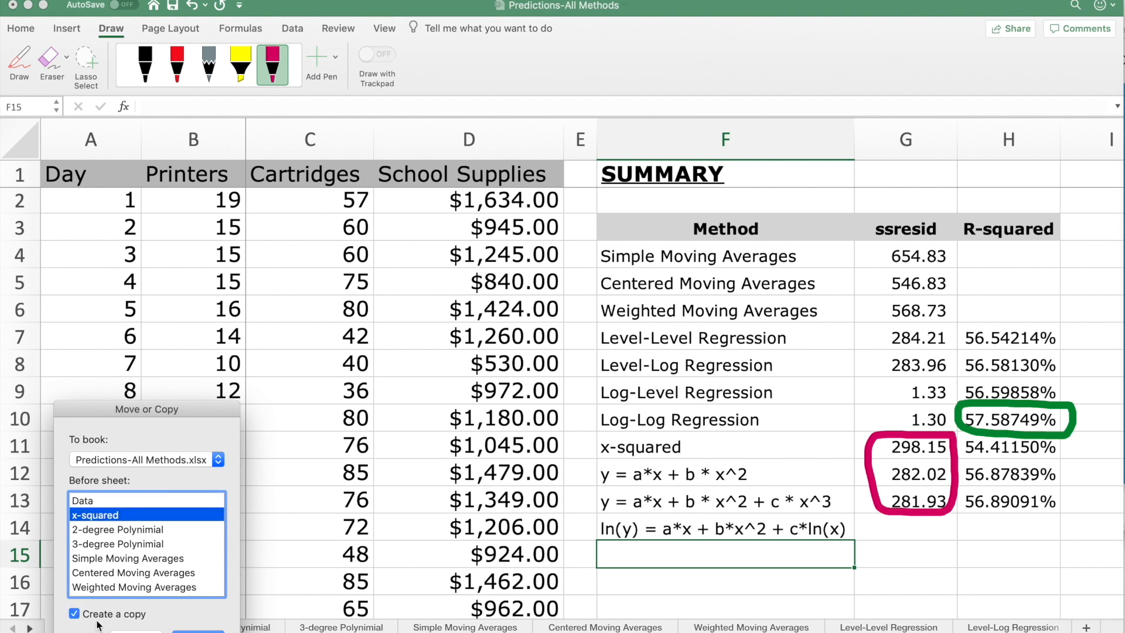
{"action": "left_click", "coordinate": [198, 630]}
{"action": "right_click", "coordinate": [127, 627]}
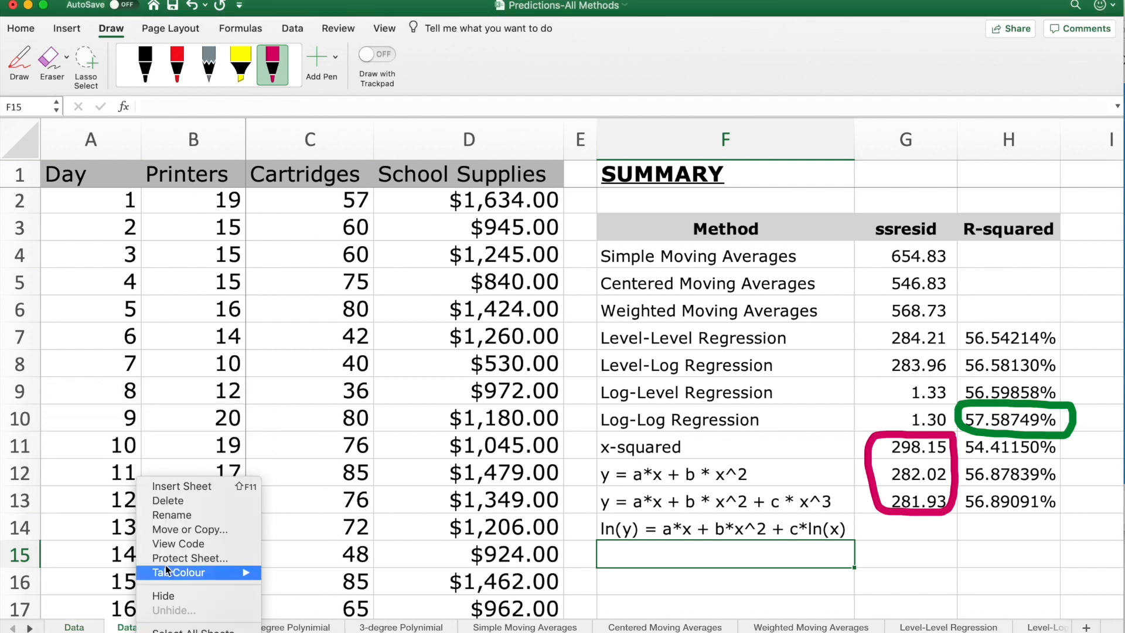
{"action": "left_click", "coordinate": [184, 520]}
{"action": "type", "text": "Custom"}
{"action": "key", "text": "Return"}
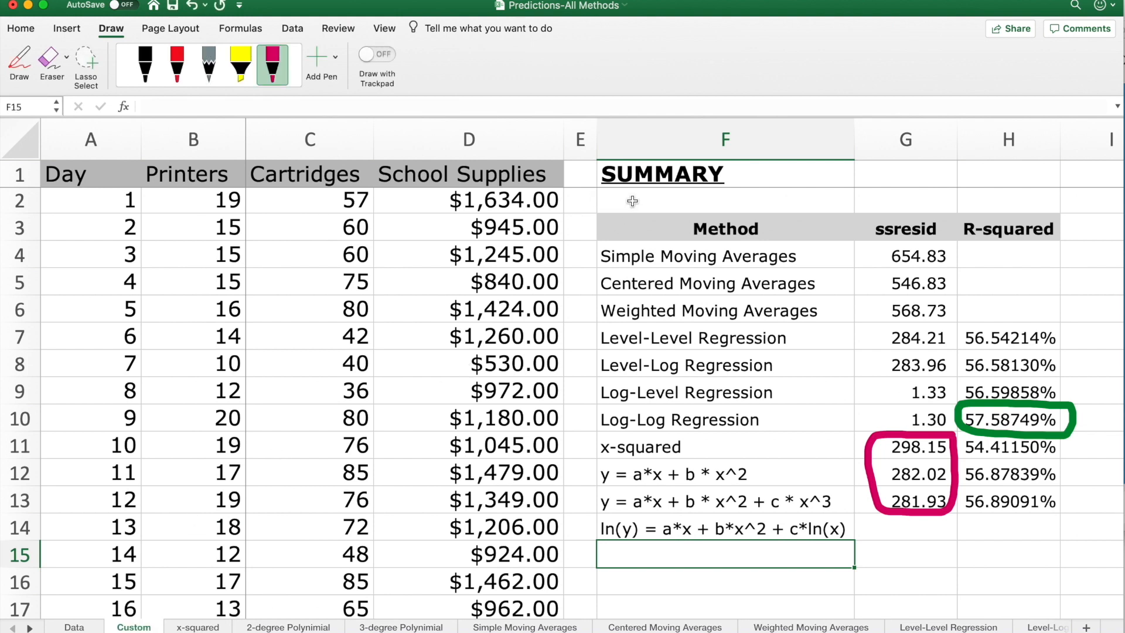
Delete the summary table's columns F to H from the Custom sheet
{"action": "left_click", "coordinate": [655, 151]}
{"action": "left_click_drag", "start_coordinate": [656, 134], "coordinate": [998, 134]}
{"action": "right_click", "coordinate": [998, 134]}
{"action": "mouse_move", "coordinate": [1024, 186]}
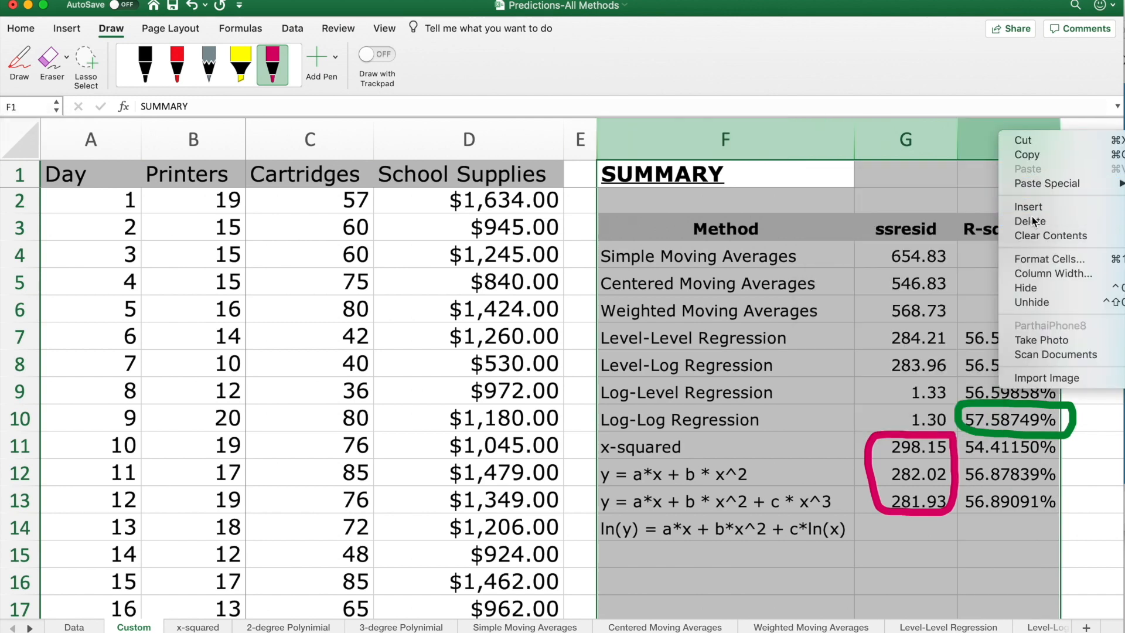
{"action": "left_click", "coordinate": [1030, 221]}
Delete the leftover green and pink ink outlines from the Custom sheet
{"action": "left_click", "coordinate": [706, 404]}
{"action": "key", "text": "Delete"}
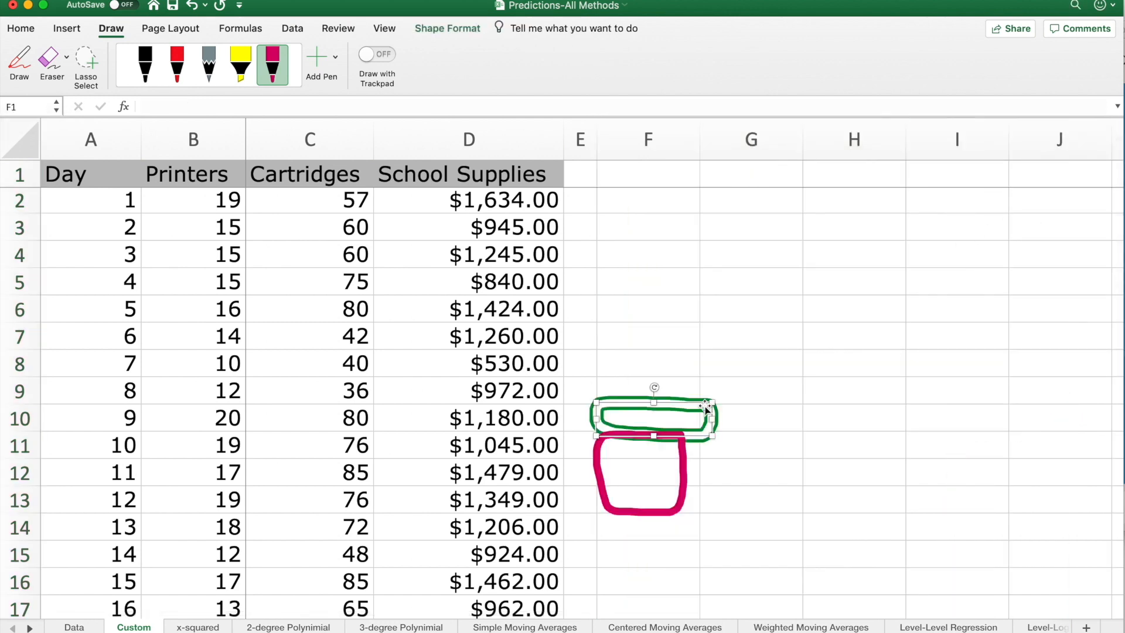
{"action": "left_click", "coordinate": [676, 435]}
{"action": "key", "text": "Delete"}
{"action": "left_click", "coordinate": [678, 358]}
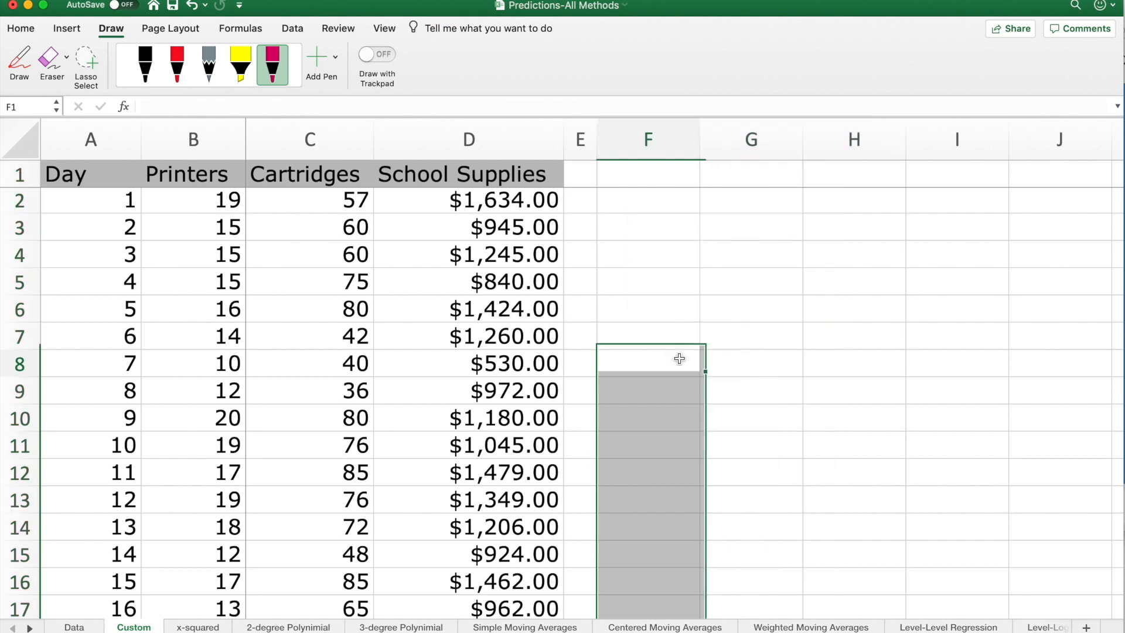
Enter the column headings x, x^2 and ln(x) in F1 to H1 of the Custom sheet
{"action": "left_click", "coordinate": [662, 185]}
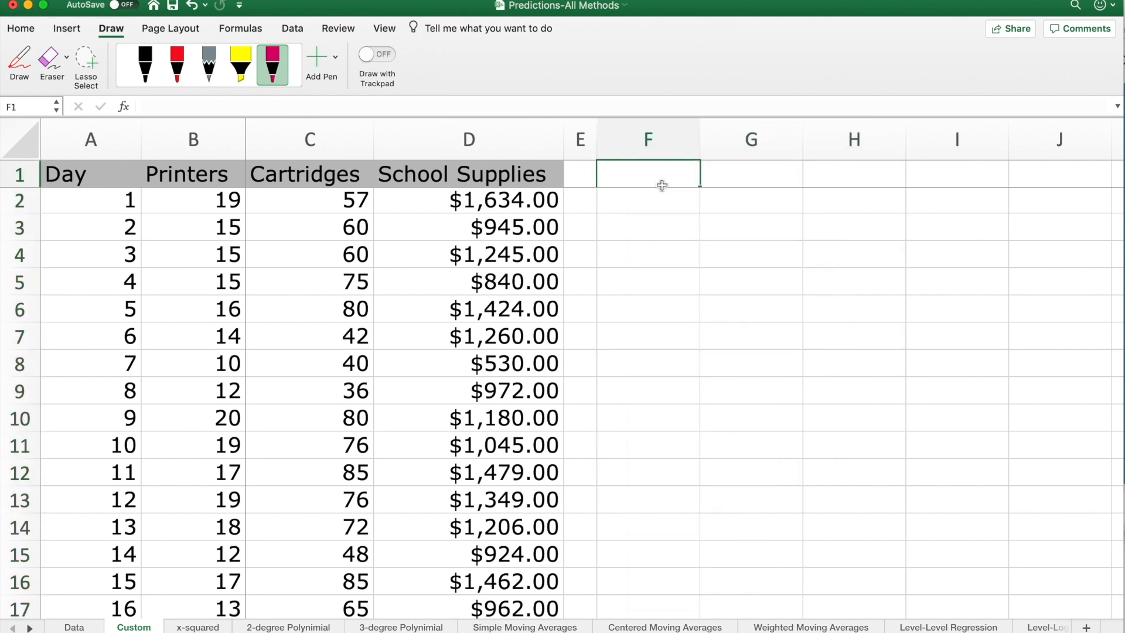
{"action": "type", "text": "x"}
{"action": "key", "text": "Tab"}
{"action": "type", "text": "x"}
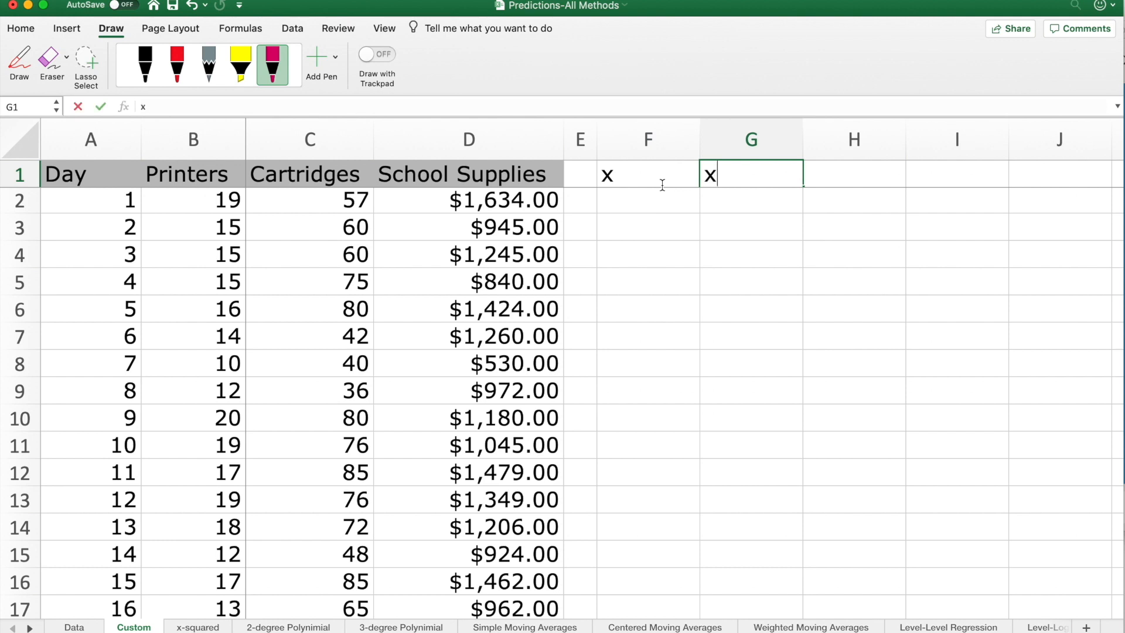
{"action": "type", "text": "^2"}
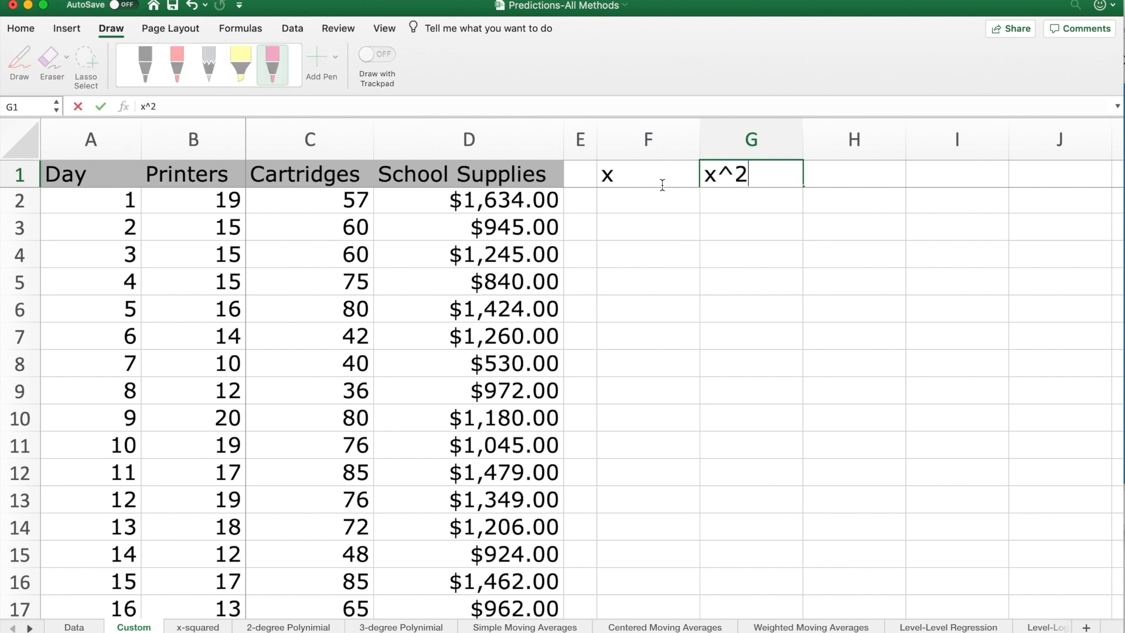
{"action": "key", "text": "Tab"}
{"action": "type", "text": "ln"}
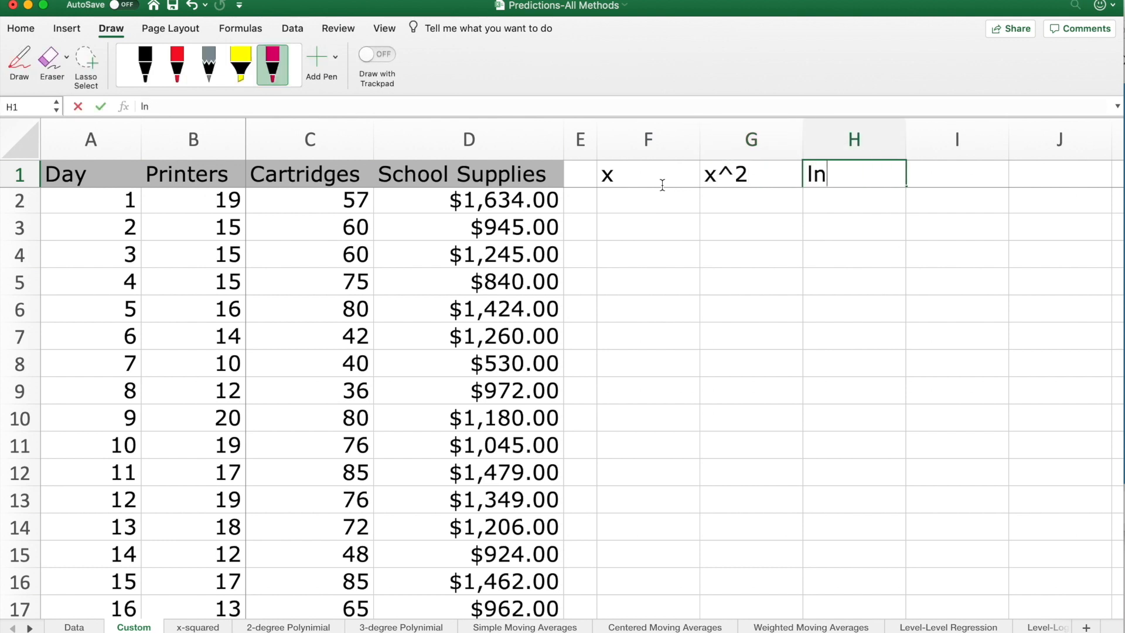
{"action": "type", "text": "(x)"}
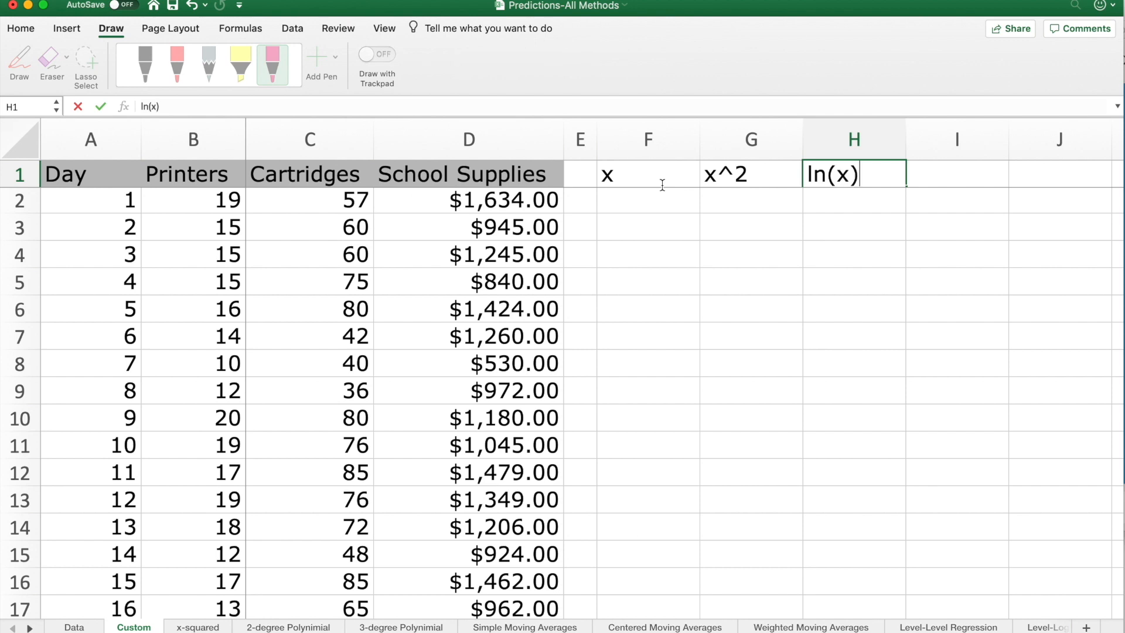
{"action": "key", "text": "Return"}
Insert a new column before the x column, head it ln(y) in F1, and widen it
{"action": "left_click", "coordinate": [630, 144]}
{"action": "right_click", "coordinate": [628, 150]}
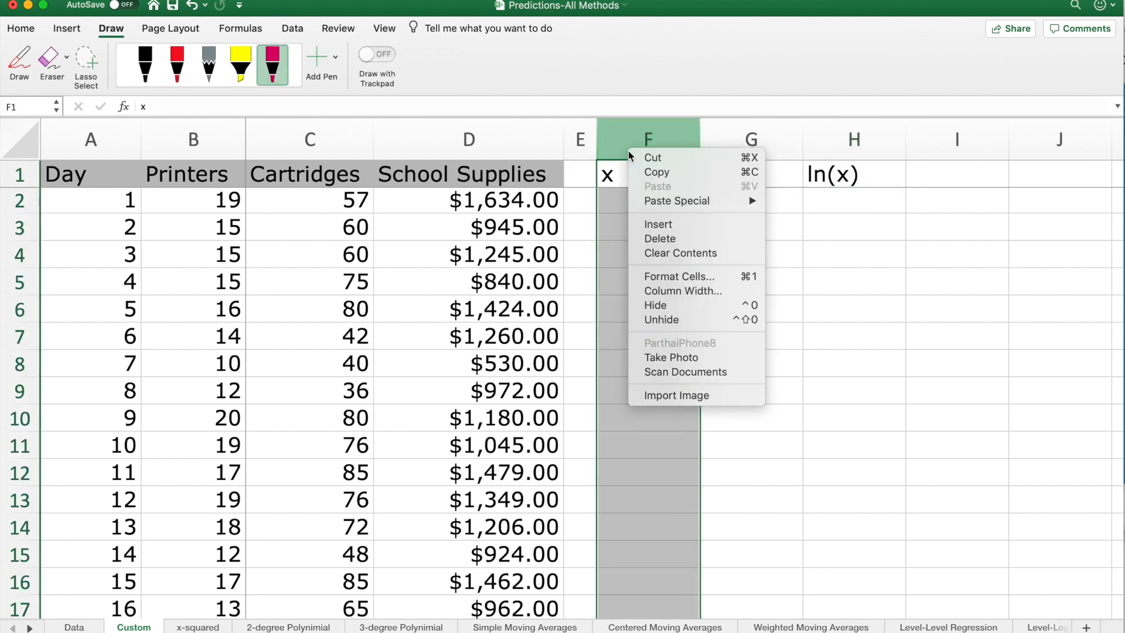
{"action": "left_click", "coordinate": [673, 229]}
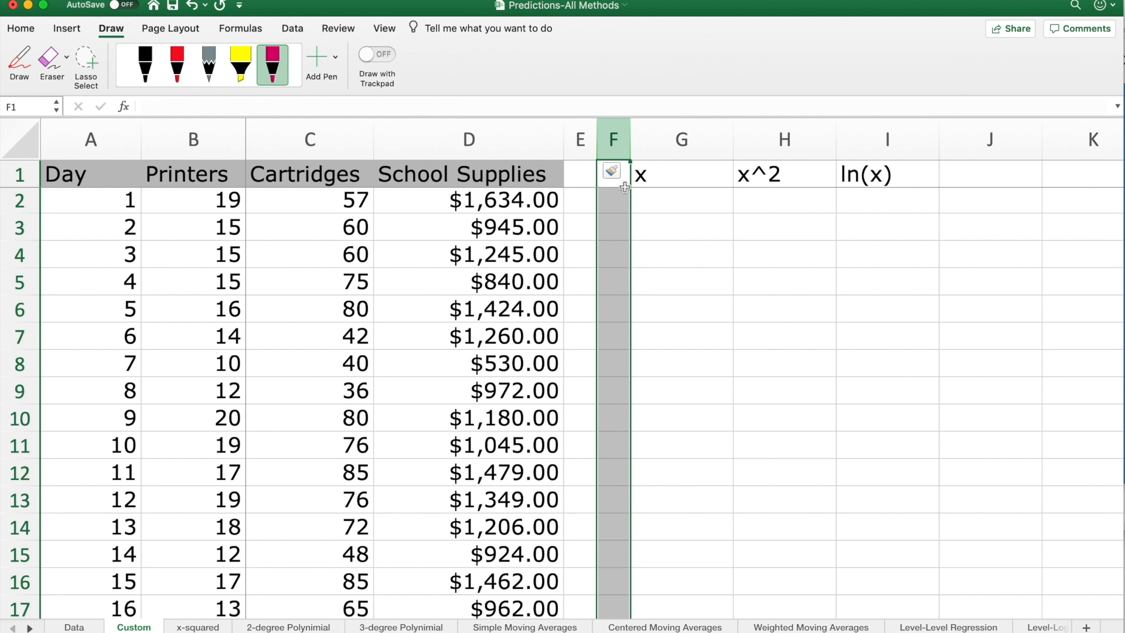
{"action": "left_click", "coordinate": [622, 184]}
{"action": "type", "text": "ln(y)"}
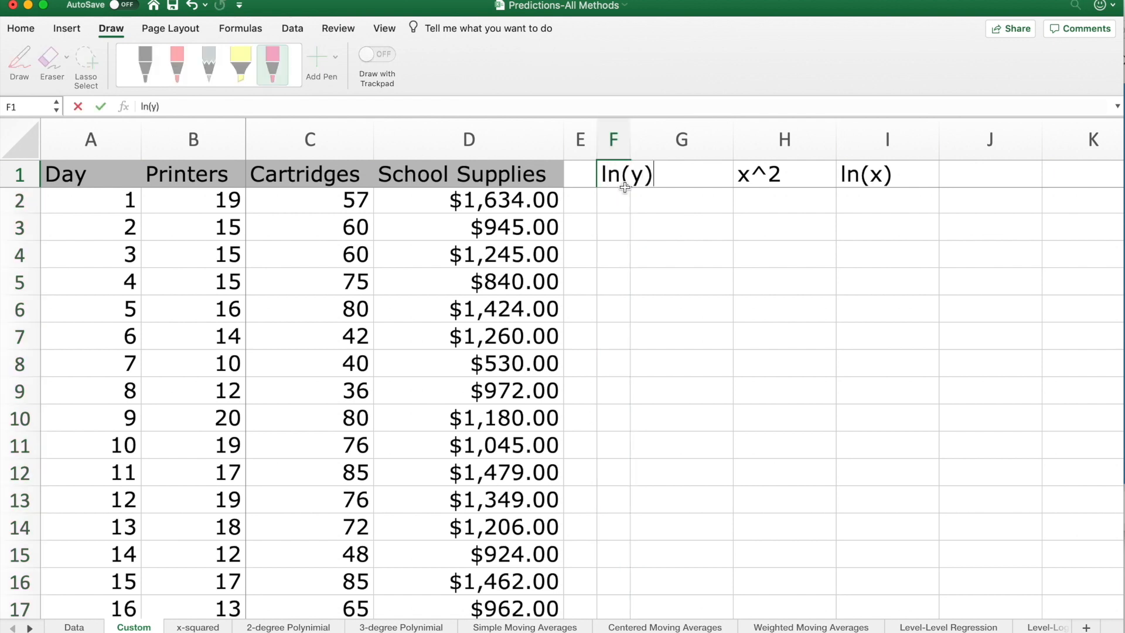
{"action": "key", "text": "Return"}
{"action": "left_click_drag", "start_coordinate": [630, 140], "coordinate": [705, 146]}
{"action": "left_click", "coordinate": [102, 627]}
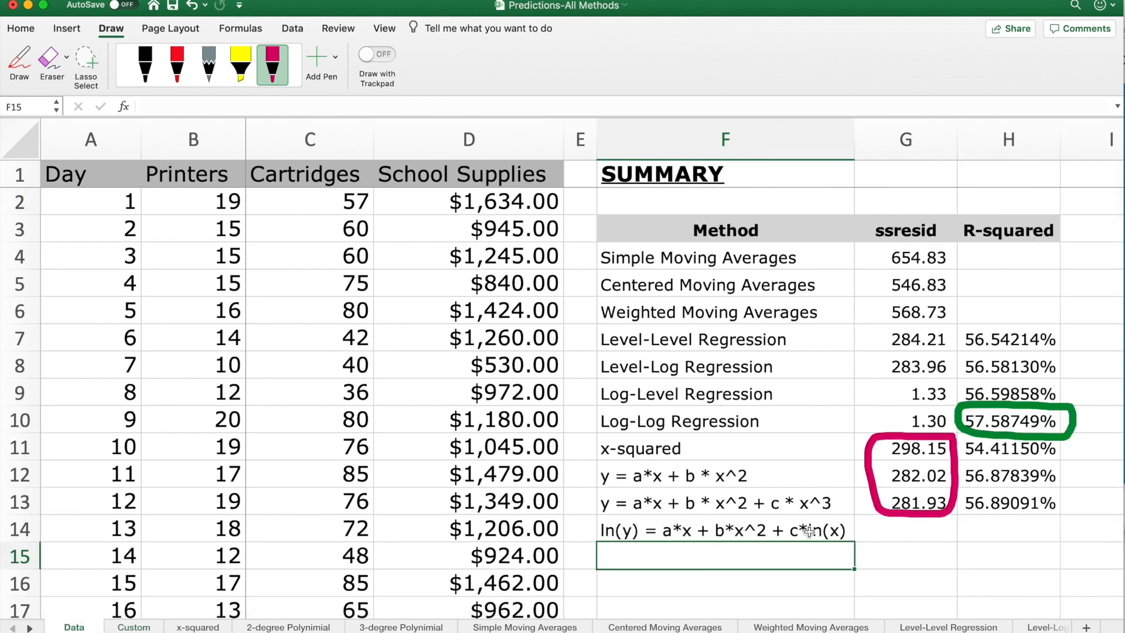
{"action": "left_click", "coordinate": [133, 626]}
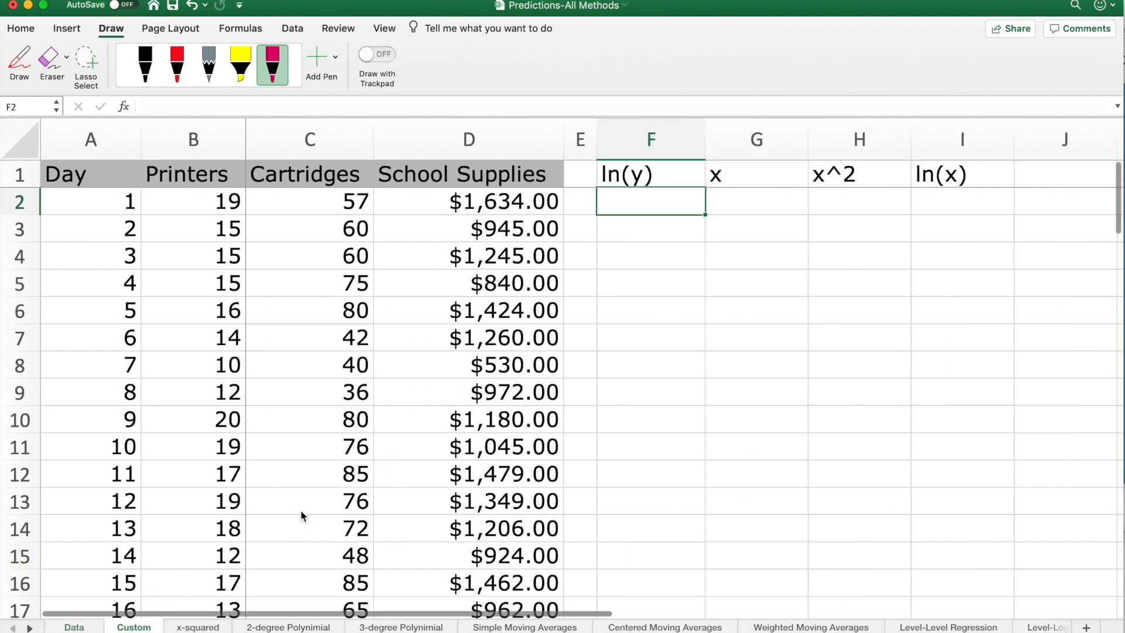
Copy the School Supplies header formatting to the headings in F1:I1 and centre them
{"action": "left_click", "coordinate": [529, 176]}
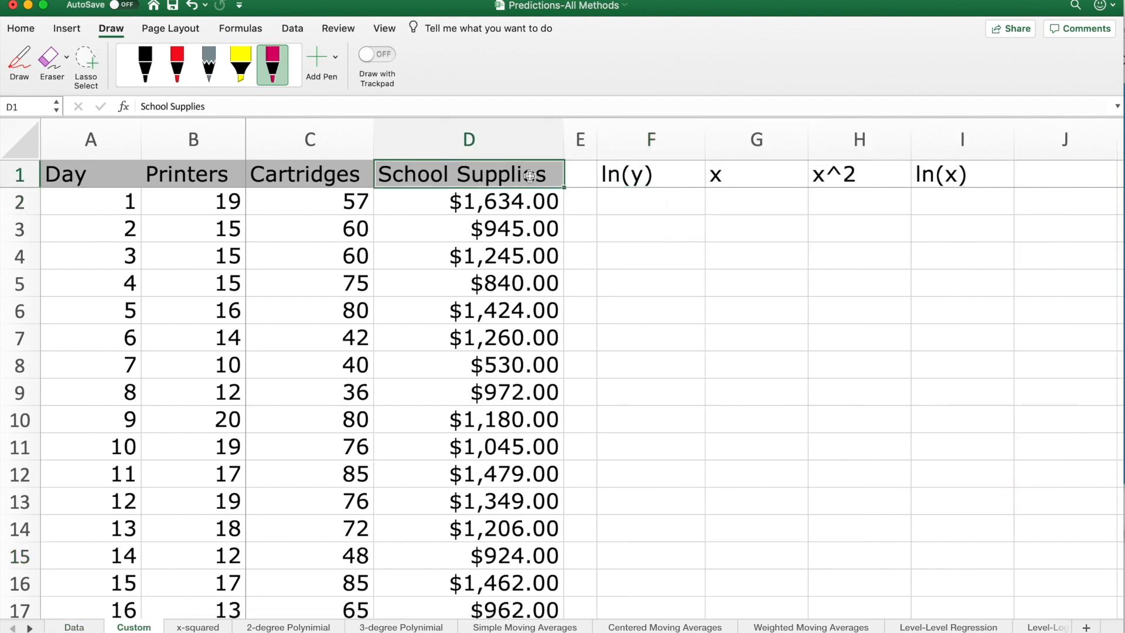
{"action": "left_click", "coordinate": [24, 29]}
{"action": "left_click", "coordinate": [51, 84]}
{"action": "left_click_drag", "start_coordinate": [617, 173], "coordinate": [923, 174]}
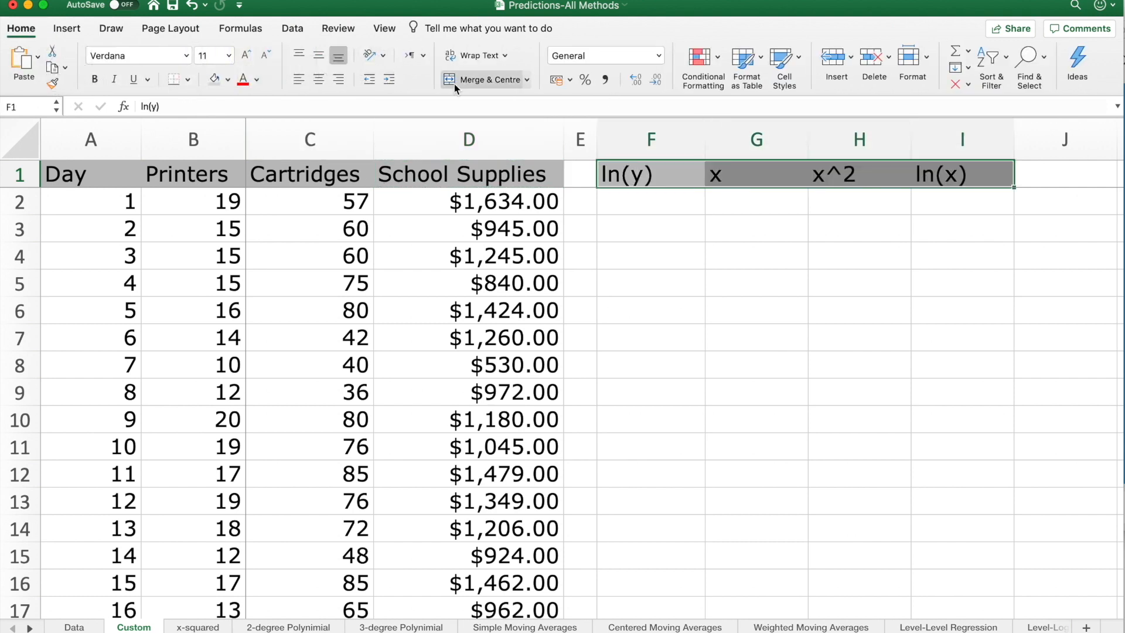
{"action": "left_click", "coordinate": [320, 79]}
Enter =LN(B2) under ln(y) in F2 and =D2 under x in G2
{"action": "left_click", "coordinate": [635, 202]}
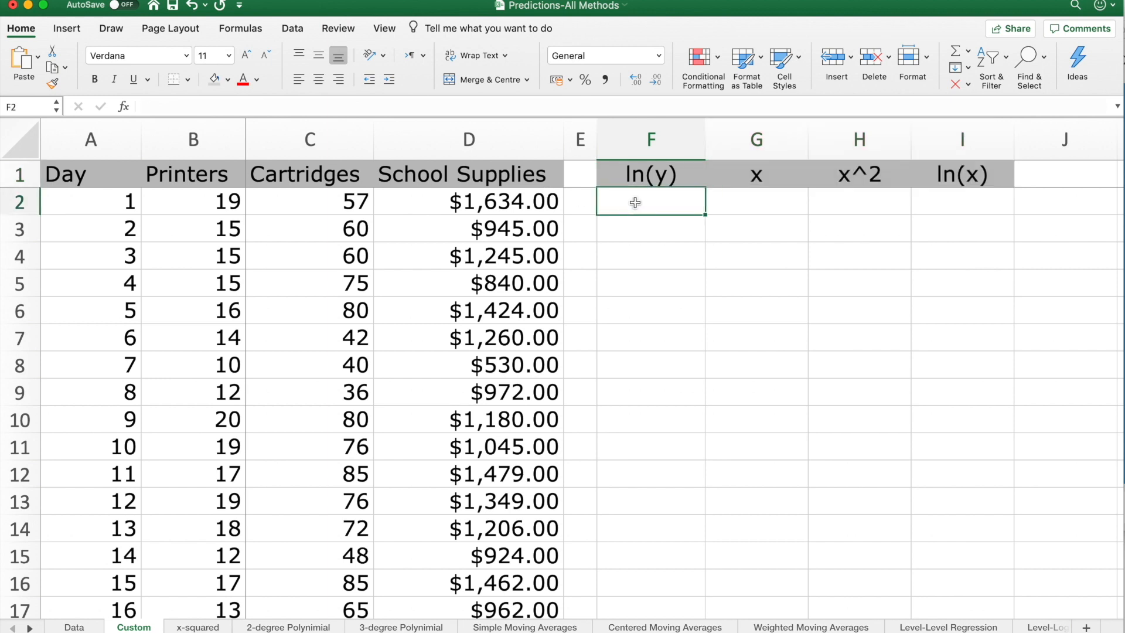
{"action": "type", "text": "=ln(B2)"}
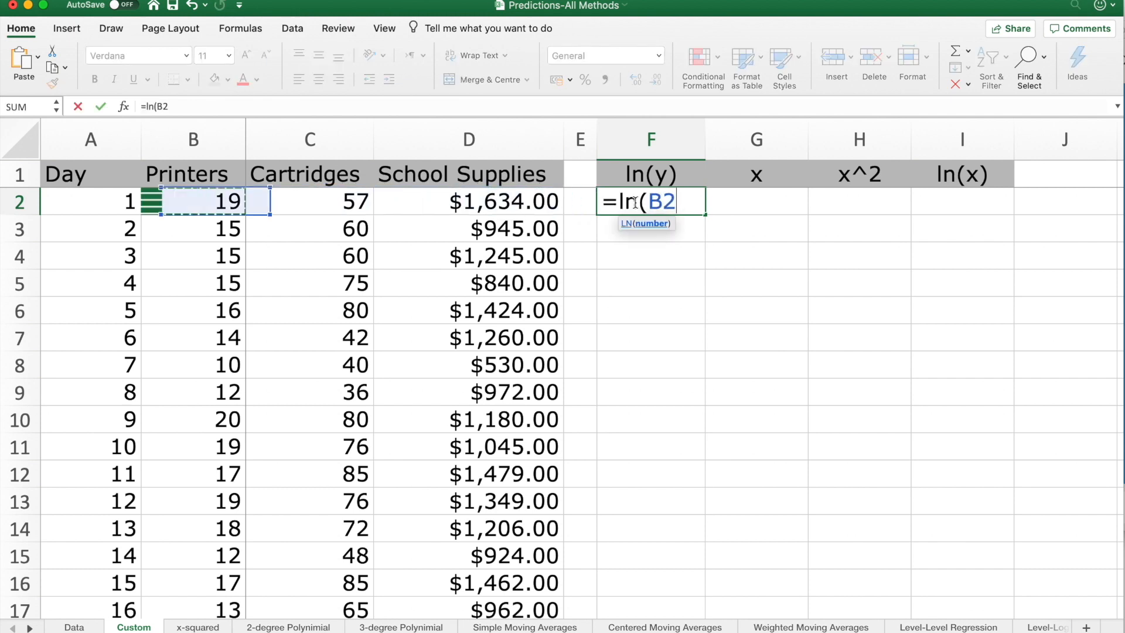
{"action": "key", "text": "Return"}
{"action": "key", "text": "Up"}
{"action": "key", "text": "Right"}
{"action": "type", "text": "="}
{"action": "key", "text": "Left"}
{"action": "key", "text": "Left"}
{"action": "key", "text": "Left"}
{"action": "key", "text": "Return"}
Enter =D2^2 under the x^2 heading in H2
{"action": "key", "text": "Up"}
{"action": "key", "text": "Right"}
{"action": "type", "text": "="}
{"action": "key", "text": "Left"}
{"action": "key", "text": "Left"}
{"action": "key", "text": "Left"}
{"action": "key", "text": "Left"}
{"action": "type", "text": "^2"}
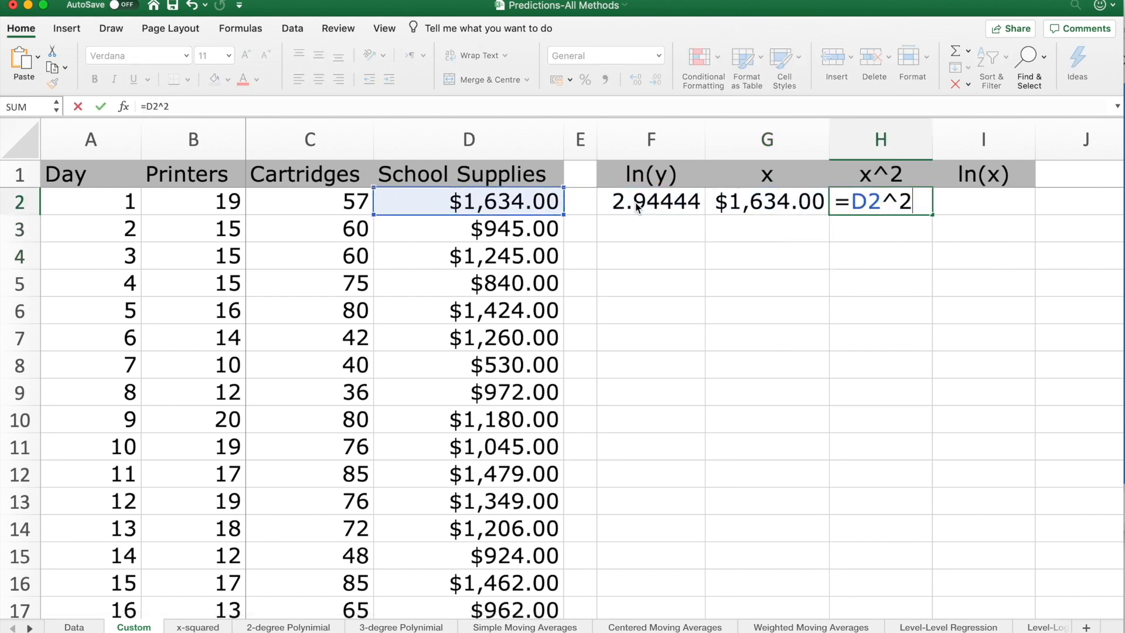
{"action": "key", "text": "Return"}
Enter =LN(D2) under the ln(x) heading in I2
{"action": "key", "text": "Up"}
{"action": "key", "text": "Right"}
{"action": "type", "text": "=ln("}
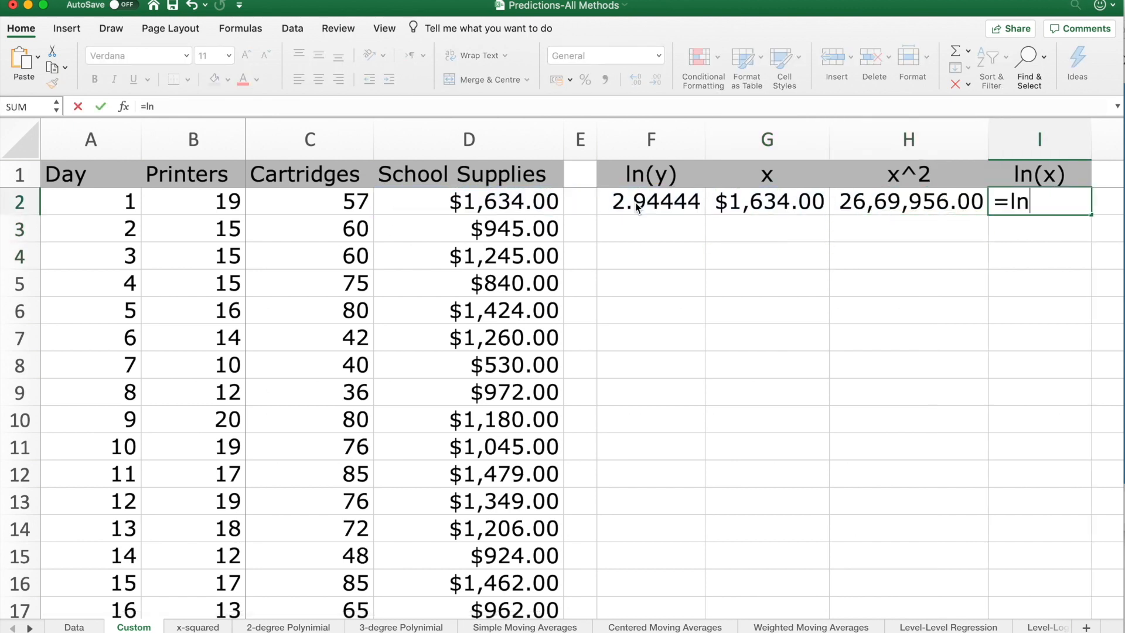
{"action": "key", "text": "Left"}
{"action": "key", "text": "Left"}
{"action": "key", "text": "Left"}
{"action": "key", "text": "Left"}
{"action": "type", "text": ")"}
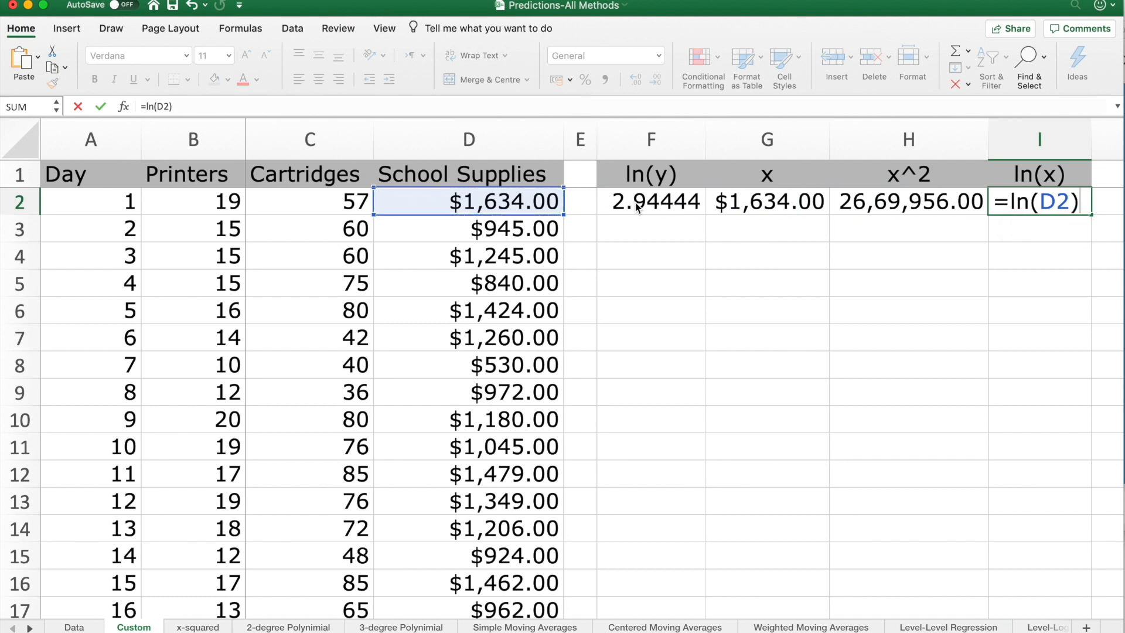
{"action": "key", "text": "Return"}
Copy the formulas in F2:I2 down through row 76 of the Custom sheet
{"action": "key", "text": "Up"}
{"action": "key", "text": "Left"}
{"action": "key", "text": "Left"}
{"action": "key", "text": "Left"}
{"action": "key", "text": "shift+Right"}
{"action": "key", "text": "shift+Right"}
{"action": "key", "text": "shift+Right"}
{"action": "key", "text": "super+c"}
{"action": "key", "text": "Left"}
{"action": "key", "text": "Left"}
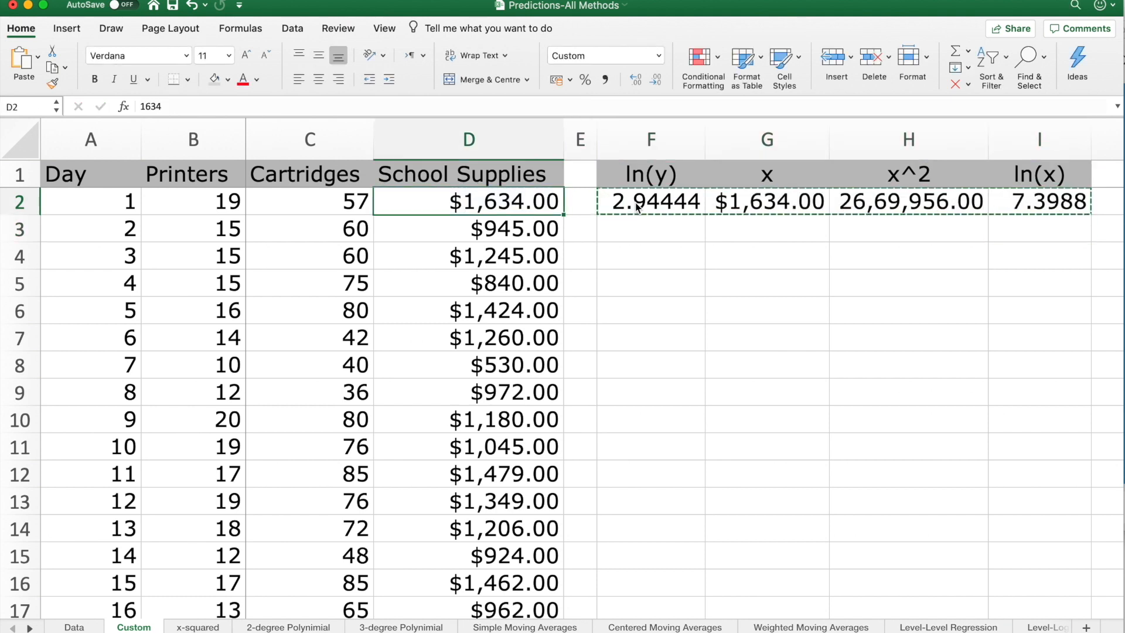
{"action": "key", "text": "super+Down"}
{"action": "key", "text": "Right"}
{"action": "key", "text": "Right"}
{"action": "key", "text": "shift+Right"}
{"action": "key", "text": "shift+Right"}
{"action": "key", "text": "shift+Right"}
{"action": "key", "text": "shift+super+Up"}
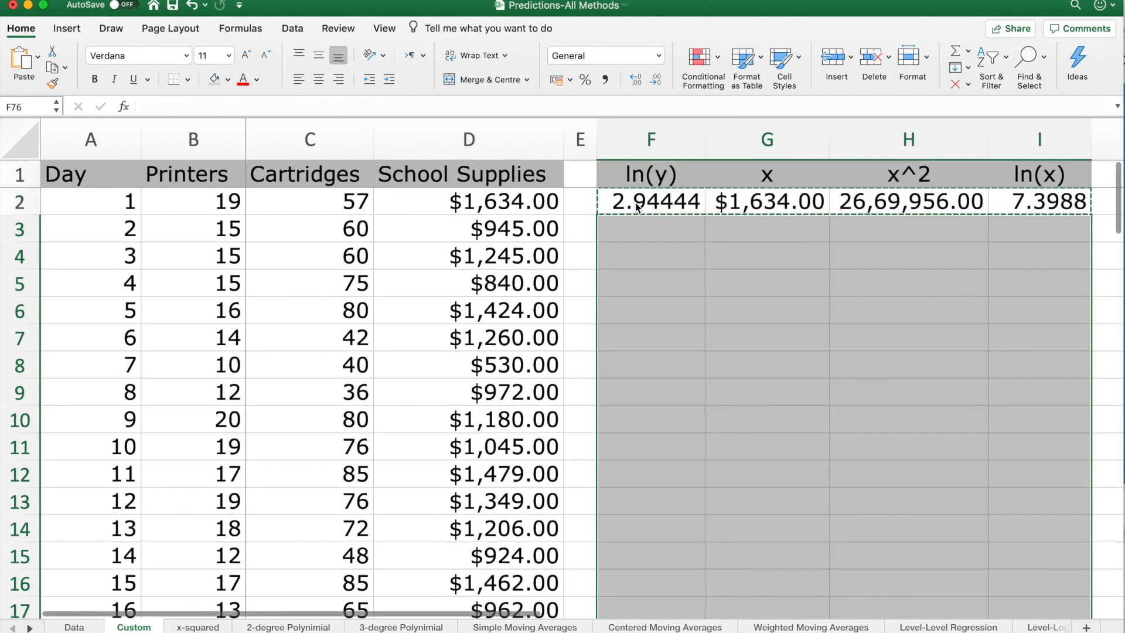
{"action": "key", "text": "Return"}
{"action": "key", "text": "Up"}
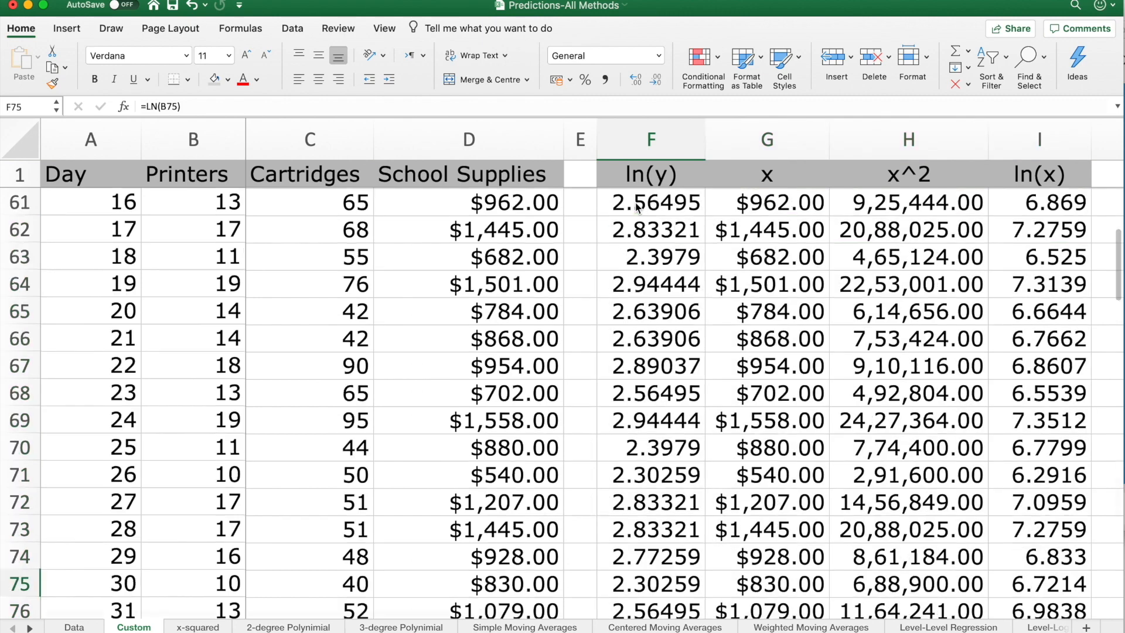
Start a Regression data analysis and set its Y range to the ln(y) column, $F$1:$F$76
{"action": "left_click", "coordinate": [650, 174]}
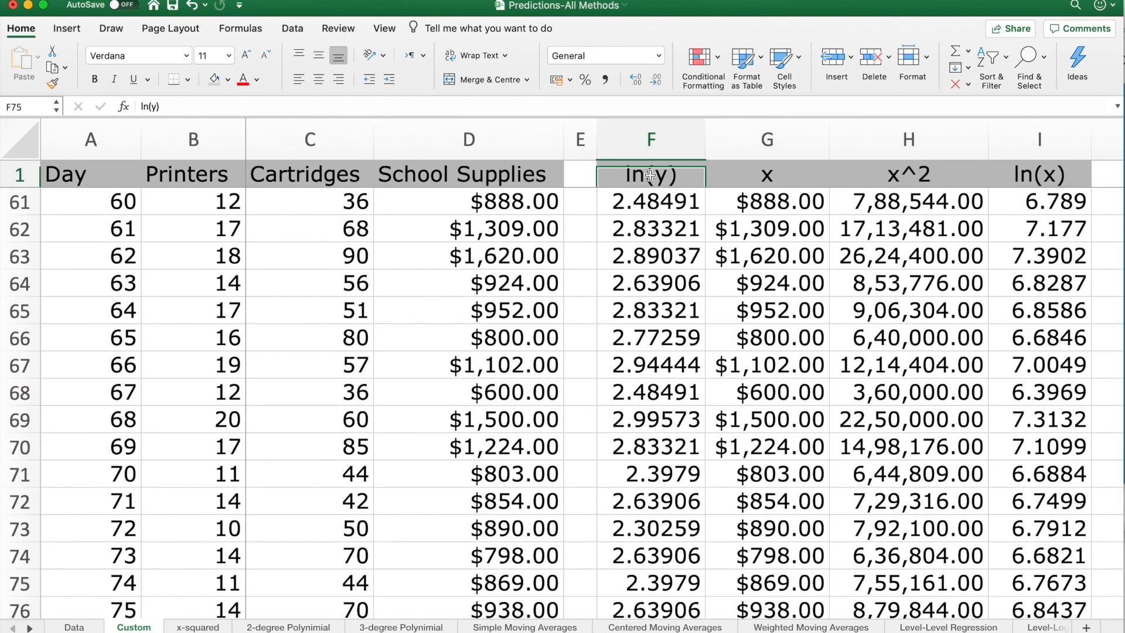
{"action": "key", "text": "Down"}
{"action": "key", "text": "Right"}
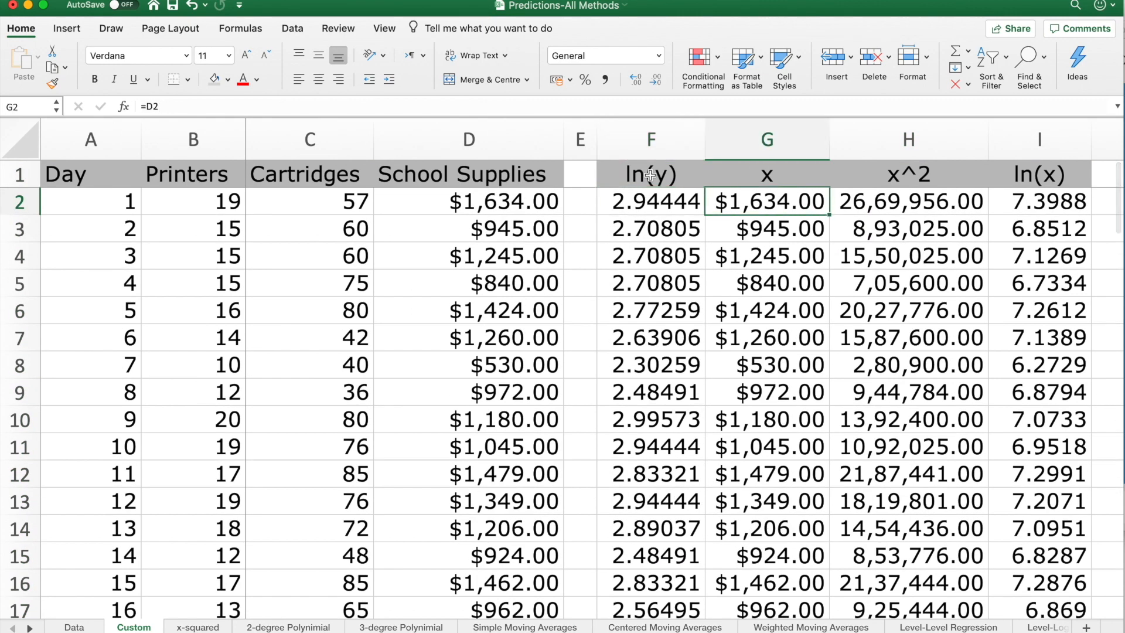
{"action": "left_click", "coordinate": [292, 28]}
{"action": "left_click", "coordinate": [1053, 61]}
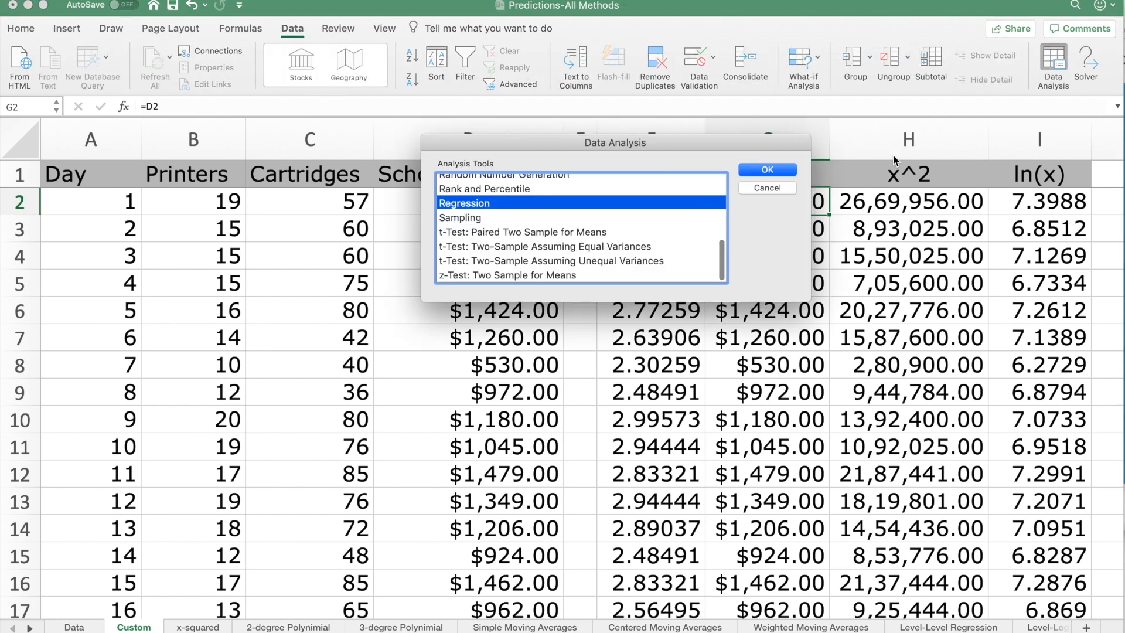
{"action": "left_click", "coordinate": [767, 170]}
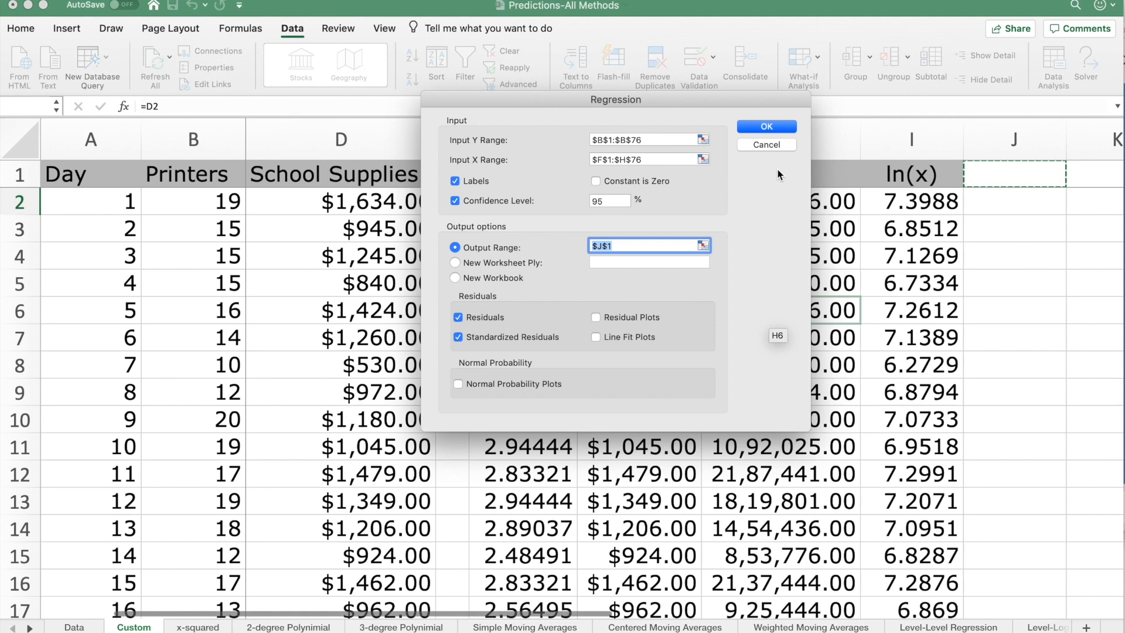
{"action": "left_click", "coordinate": [703, 139]}
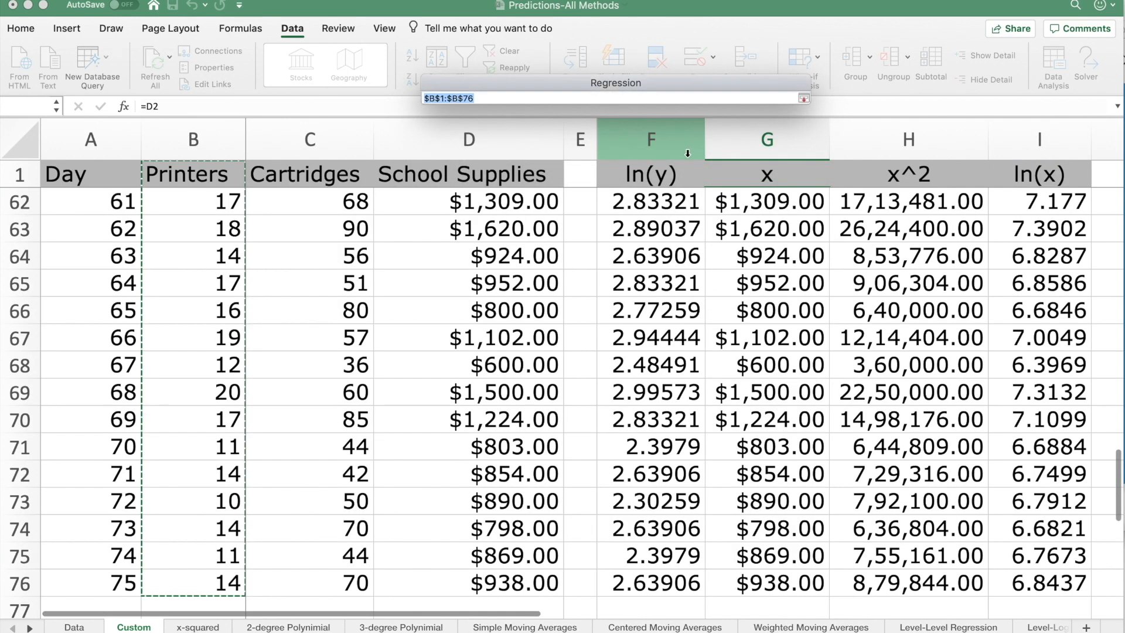
{"action": "left_click", "coordinate": [674, 171]}
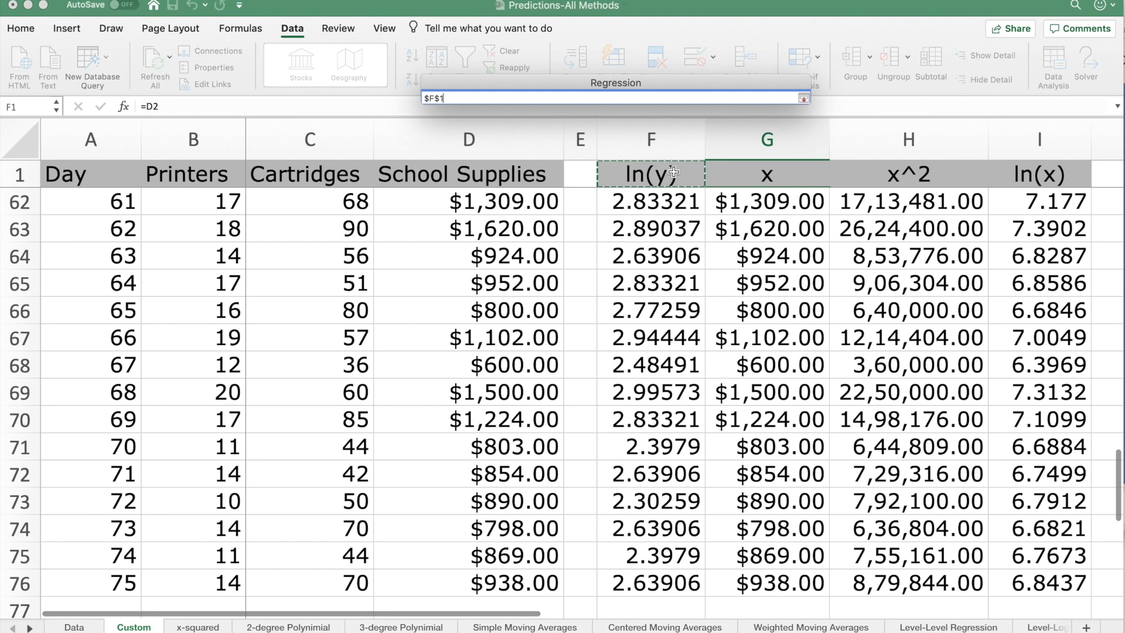
{"action": "key", "text": "super+shift+Down"}
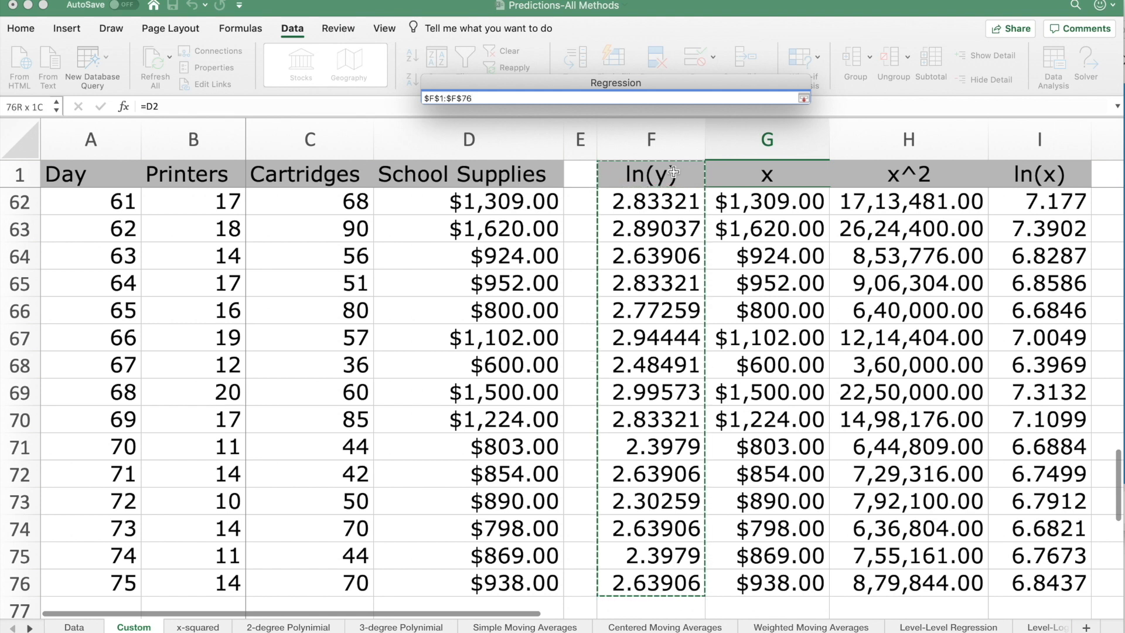
{"action": "left_click", "coordinate": [803, 98]}
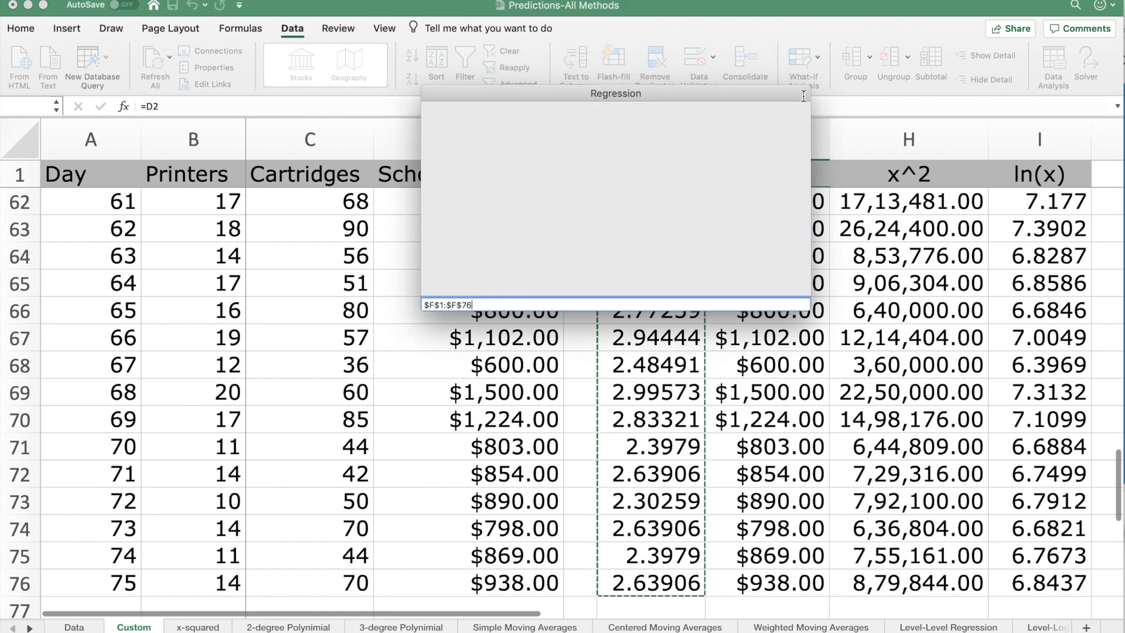
Set the regression's X range to the x, x^2 and ln(x) columns, $G$1:$I$76
{"action": "left_click", "coordinate": [706, 161]}
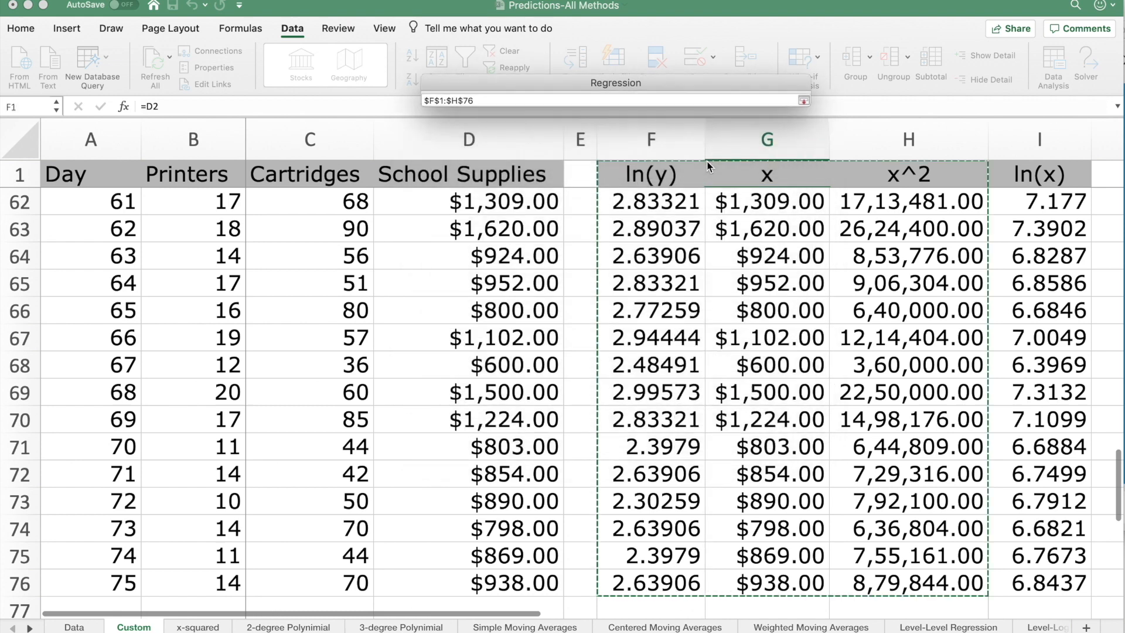
{"action": "left_click", "coordinate": [743, 168]}
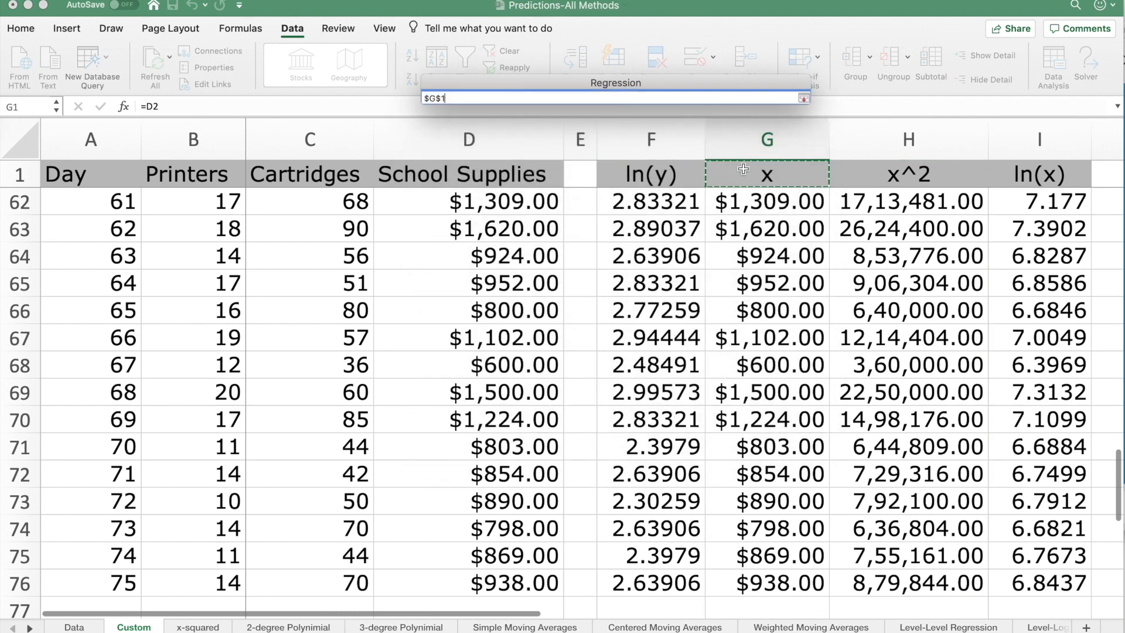
{"action": "key", "text": "super+shift+Down"}
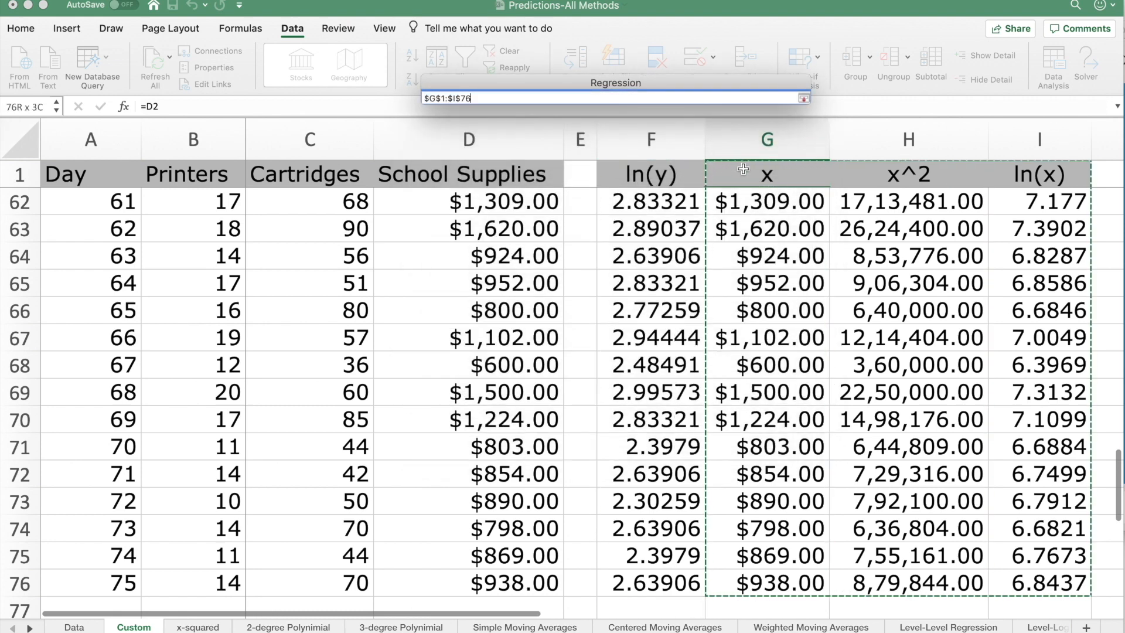
{"action": "key", "text": "super+shift+Right"}
{"action": "key", "text": "super+shift+Left"}
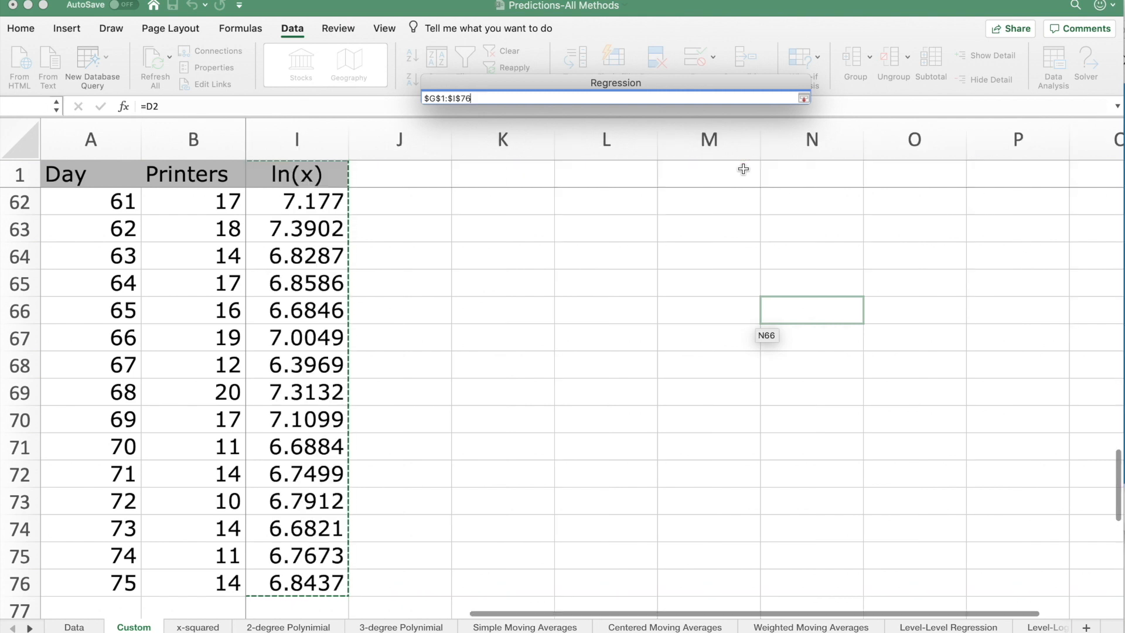
{"action": "left_click", "coordinate": [803, 97]}
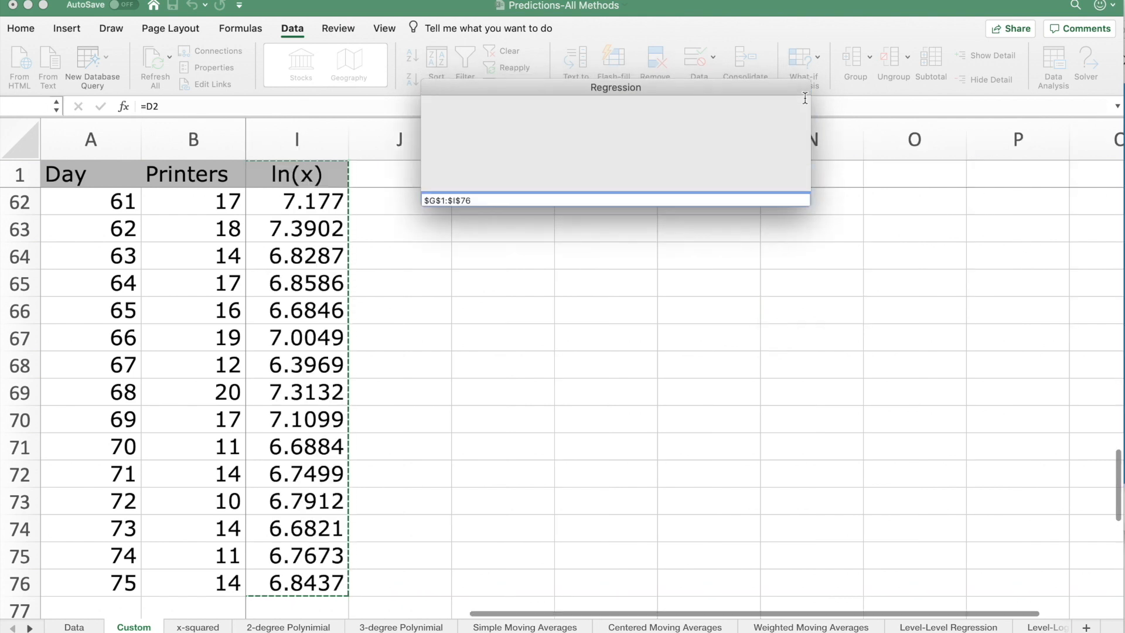
Set the regression's output range to start at K1 and run the analysis
{"action": "left_click", "coordinate": [703, 244]}
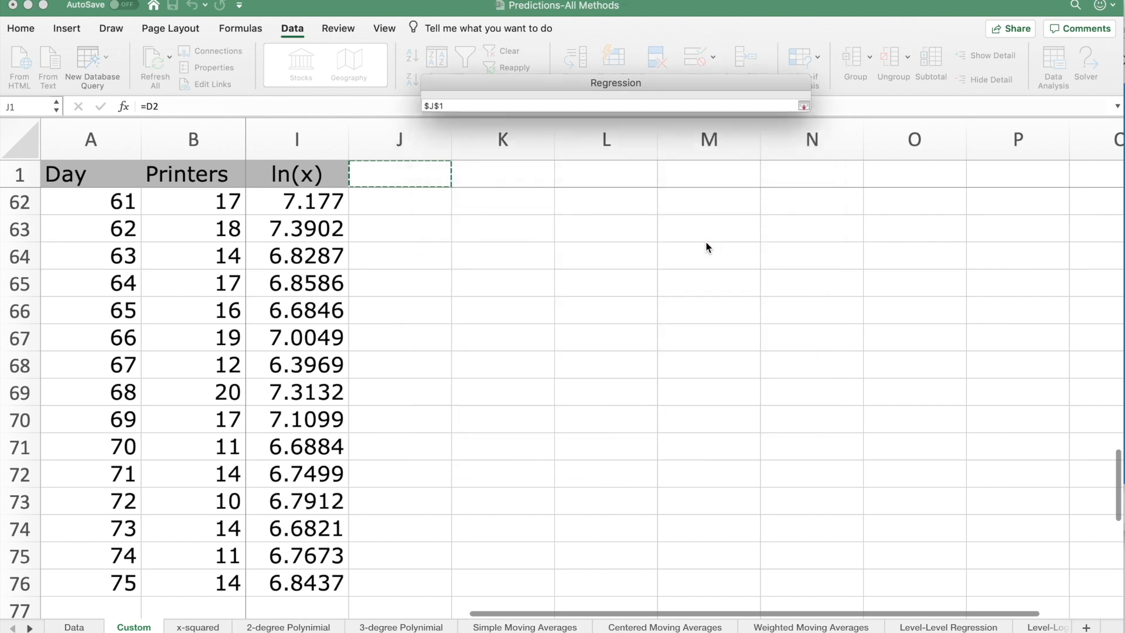
{"action": "left_click", "coordinate": [535, 175]}
{"action": "left_click", "coordinate": [807, 97]}
{"action": "left_click", "coordinate": [782, 132]}
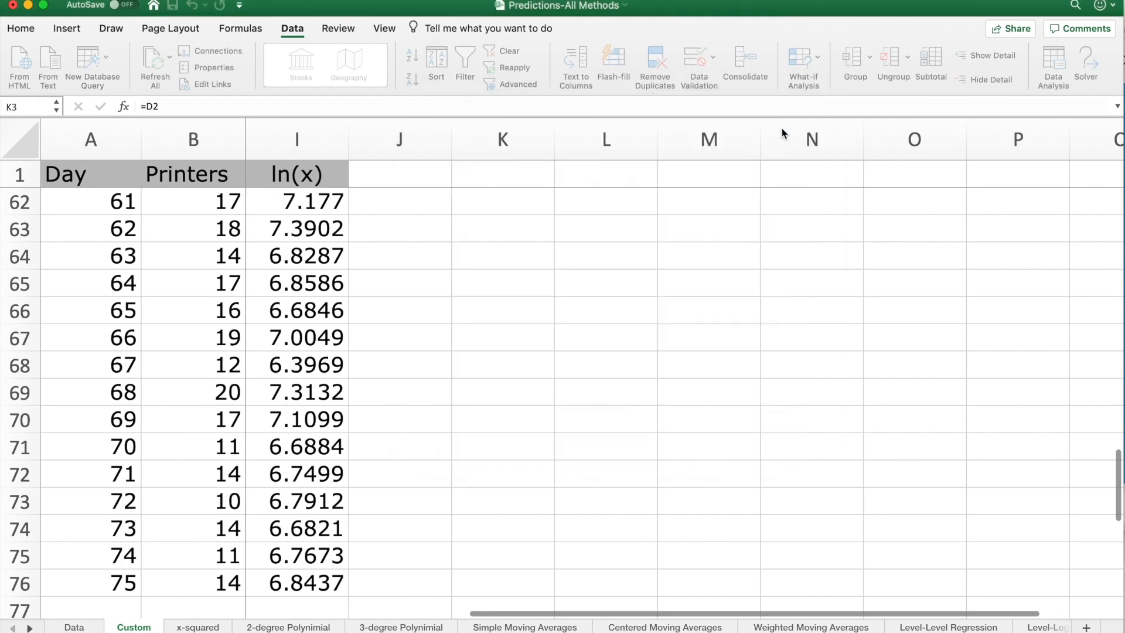
Link the custom model's ssresid cell G14 on the Data sheet to the regression's residual SS in Custom!M13
{"action": "scroll", "coordinate": [676, 235], "scroll_direction": "up", "scroll_amount": 10}
{"action": "scroll", "coordinate": [676, 235], "scroll_direction": "up", "scroll_amount": 3}
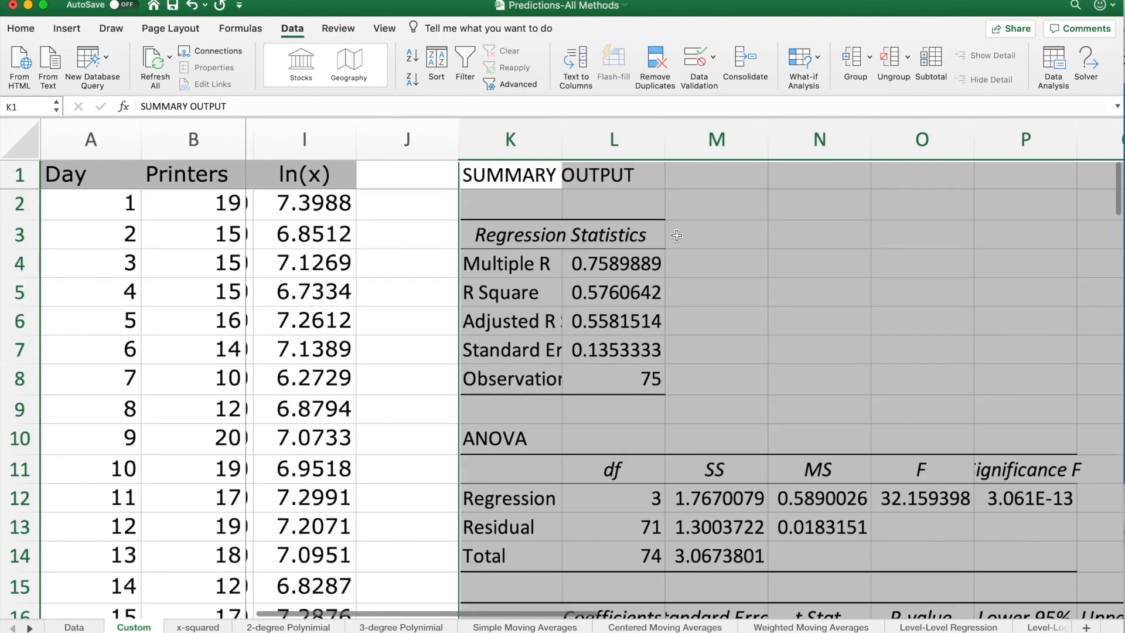
{"action": "scroll", "coordinate": [689, 252], "scroll_direction": "left", "scroll_amount": 2}
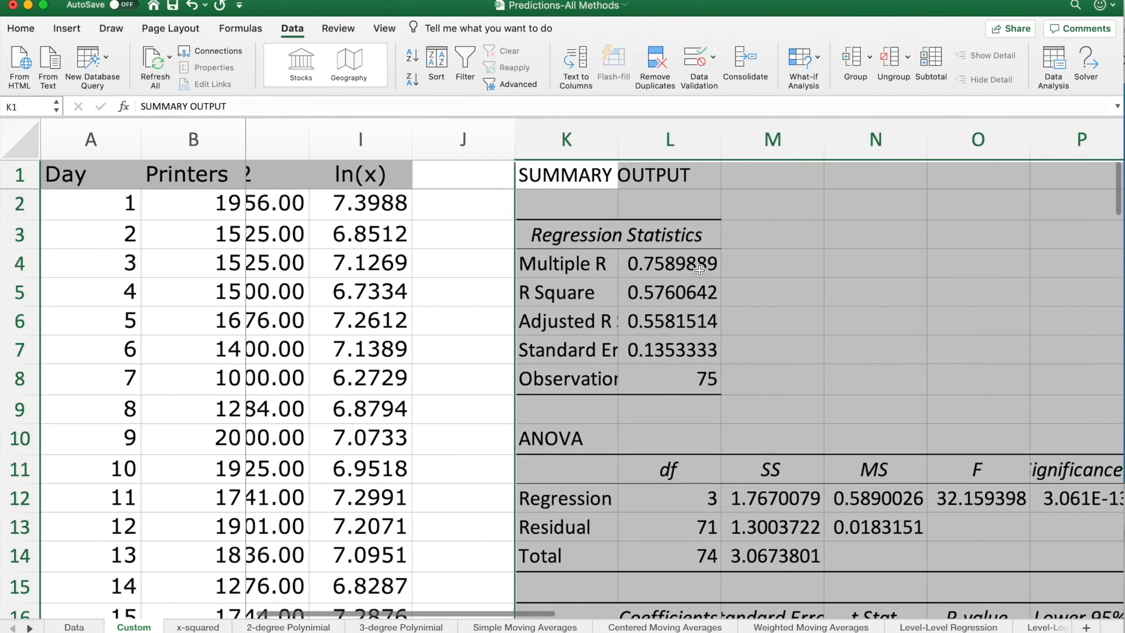
{"action": "left_click", "coordinate": [742, 289]}
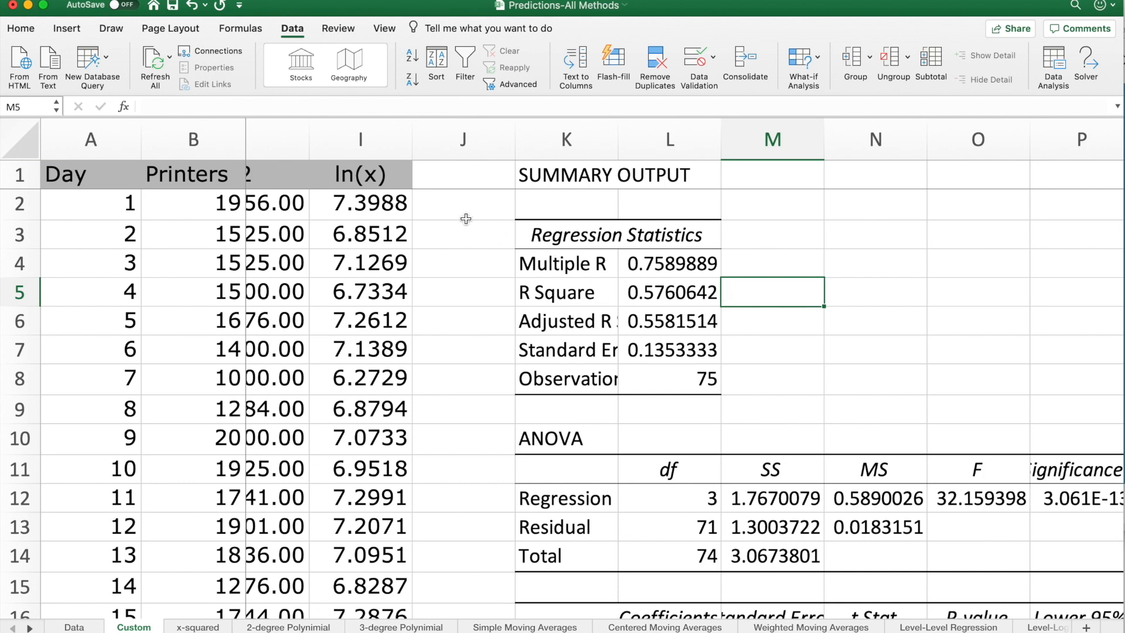
{"action": "left_click", "coordinate": [74, 627]}
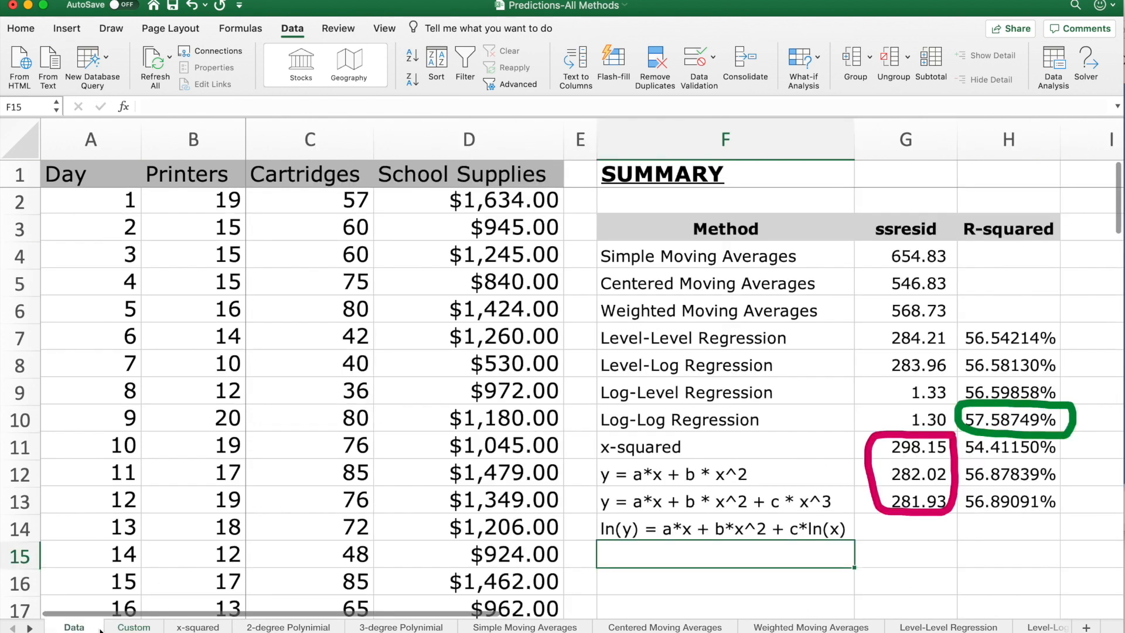
{"action": "left_click", "coordinate": [881, 530]}
{"action": "type", "text": "="}
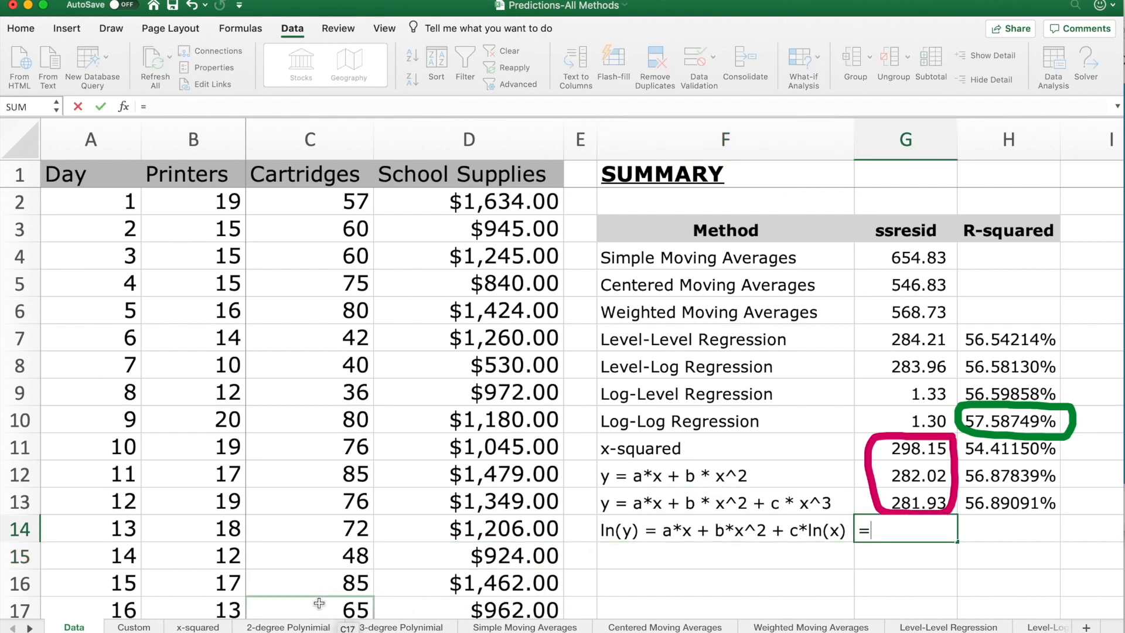
{"action": "left_click", "coordinate": [133, 627]}
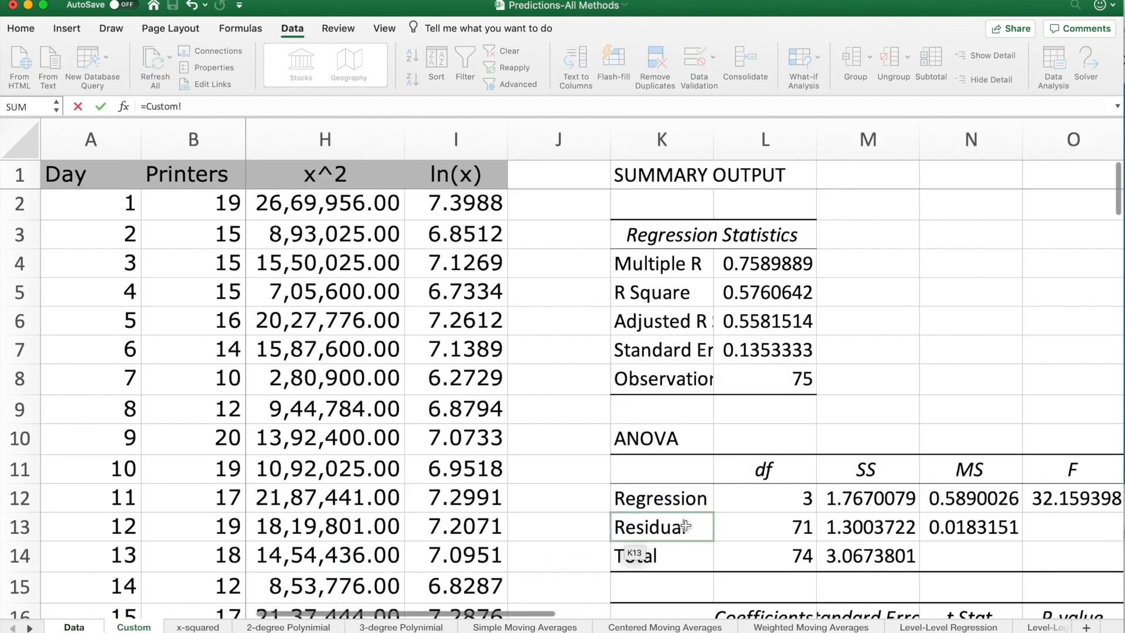
{"action": "left_click", "coordinate": [869, 529]}
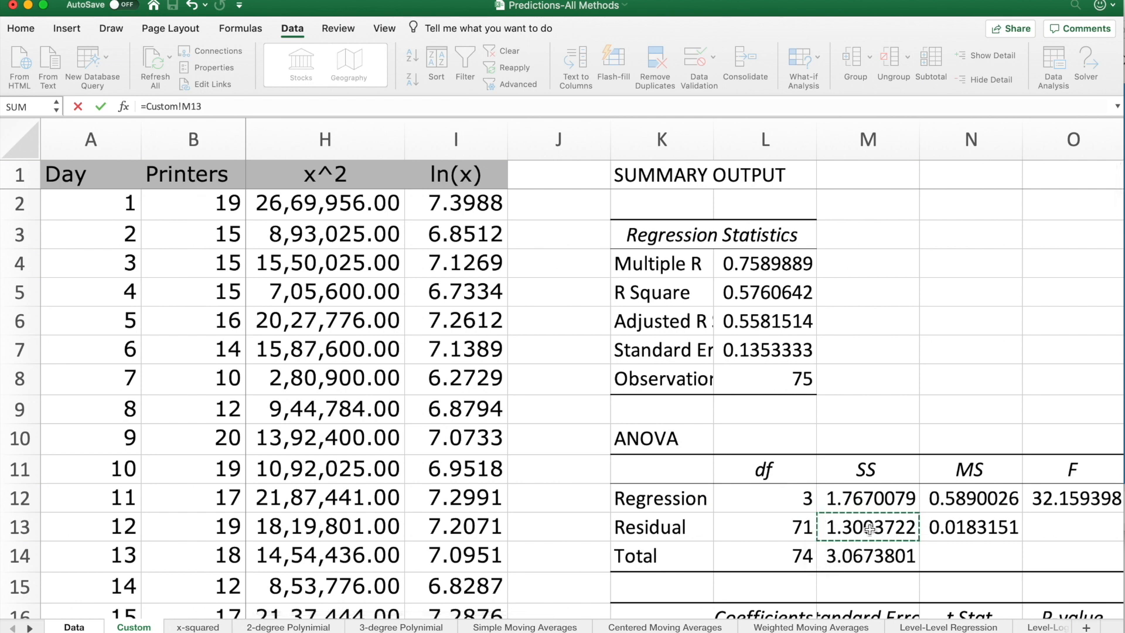
{"action": "key", "text": "Return"}
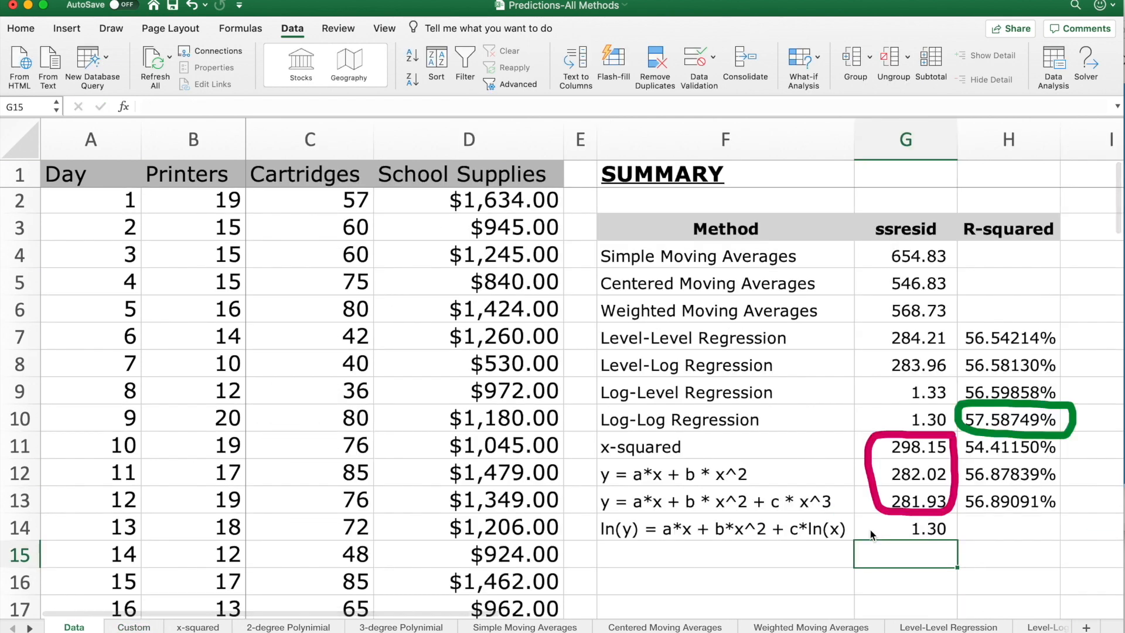
Link the custom model's R-squared cell H14 on the Data sheet to the R Square value in Custom!L5
{"action": "key", "text": "Right"}
{"action": "type", "text": "="}
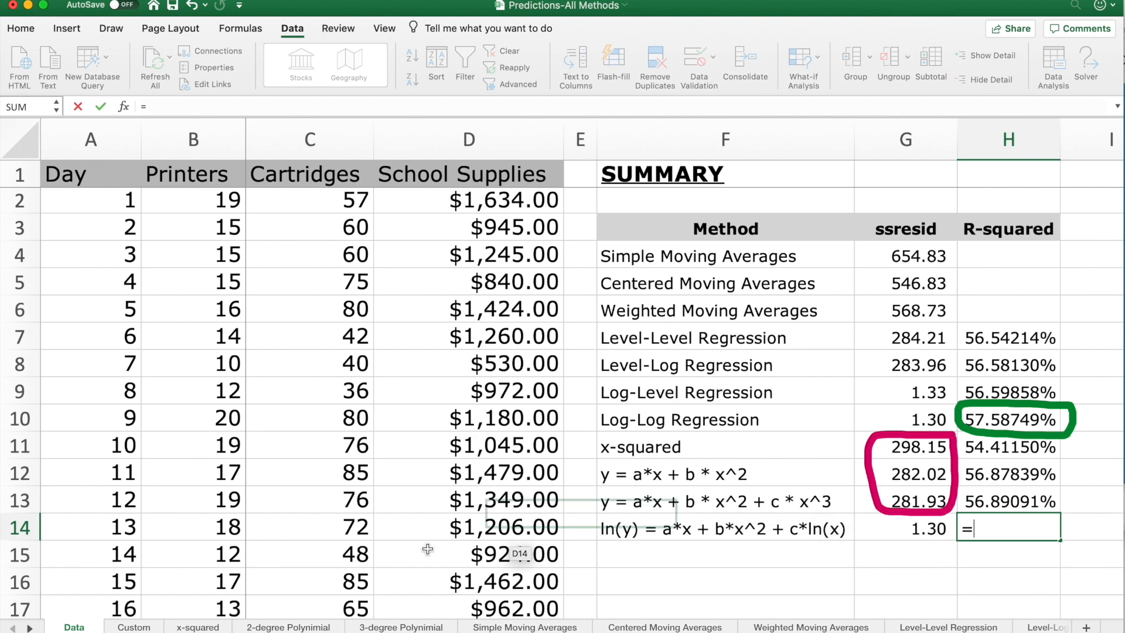
{"action": "left_click", "coordinate": [133, 626]}
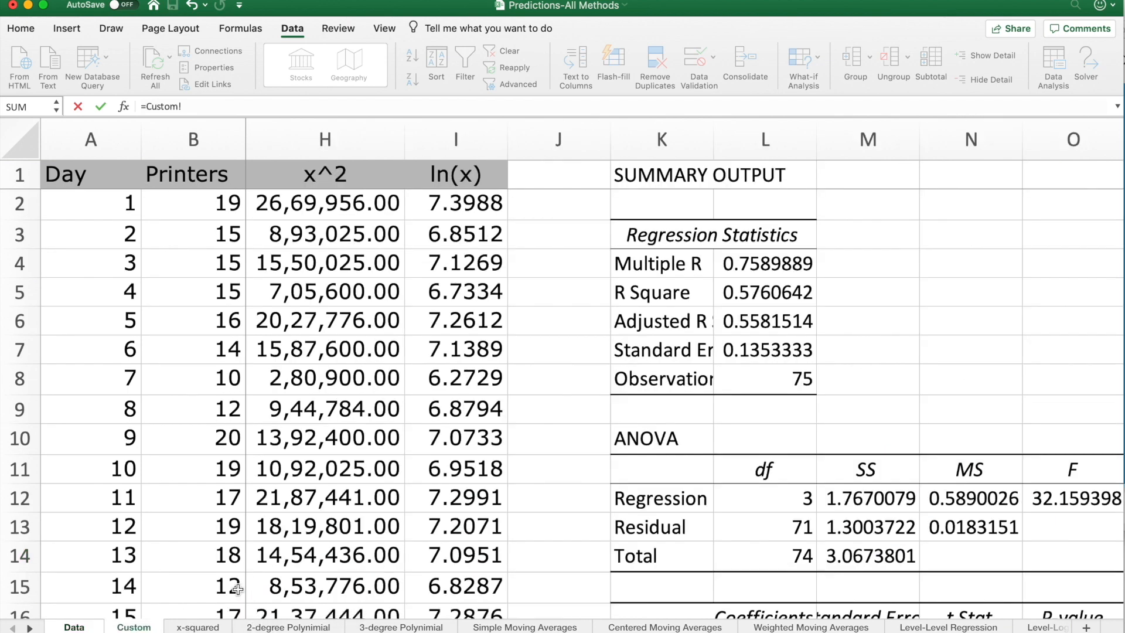
{"action": "left_click", "coordinate": [751, 306]}
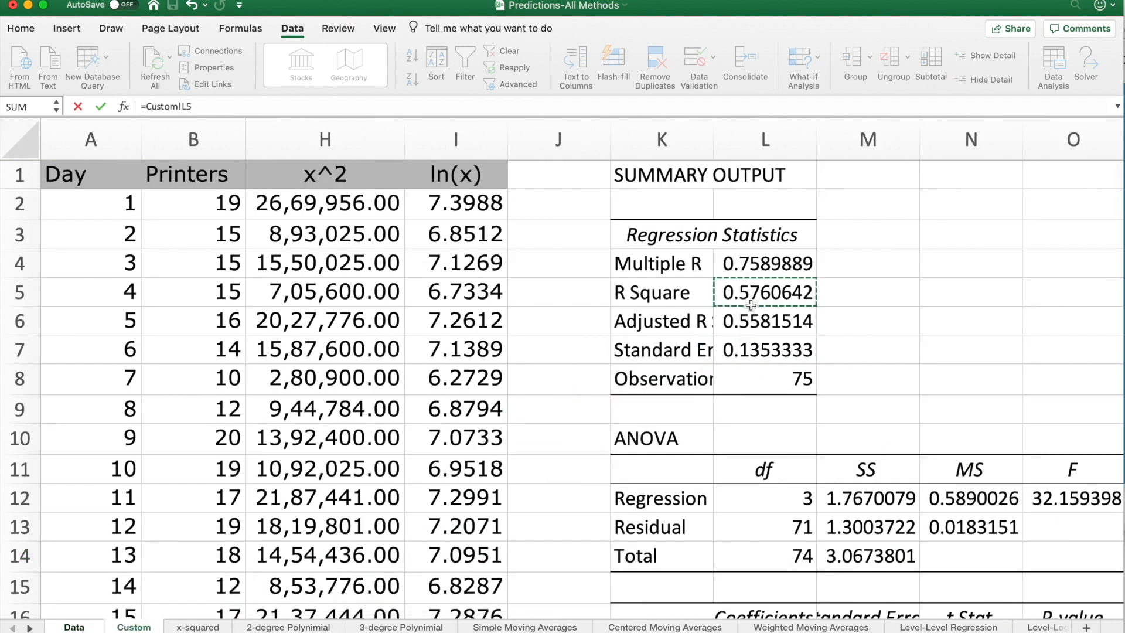
{"action": "key", "text": "Return"}
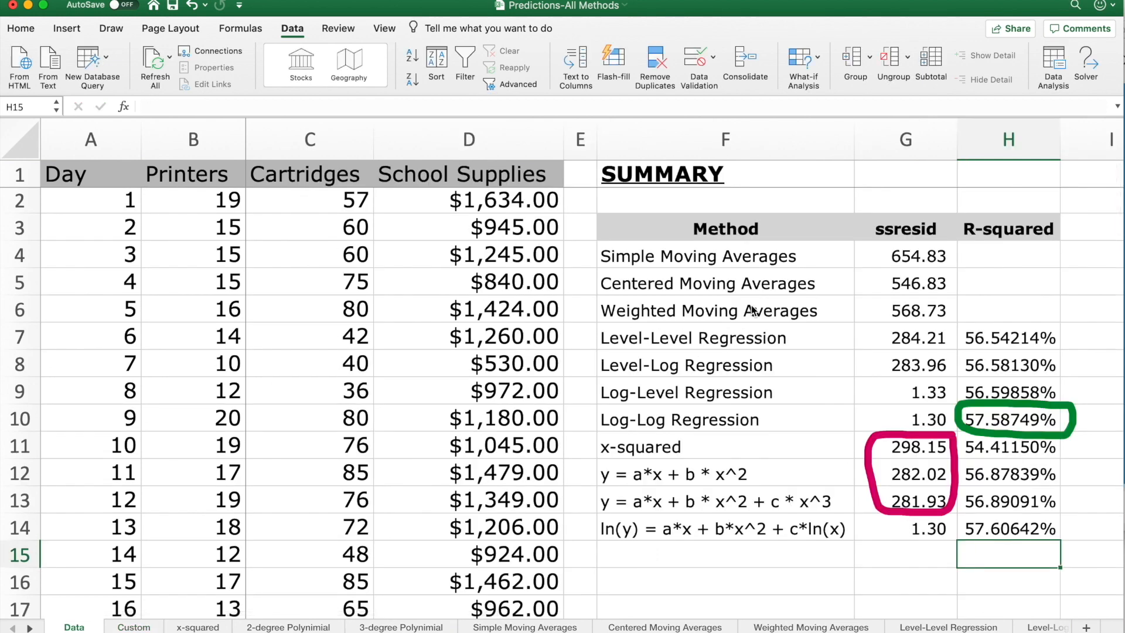
Re-enter the R-squared formula in H14 as a reference to Custom!L5
{"action": "key", "text": "Up"}
{"action": "type", "text": "="}
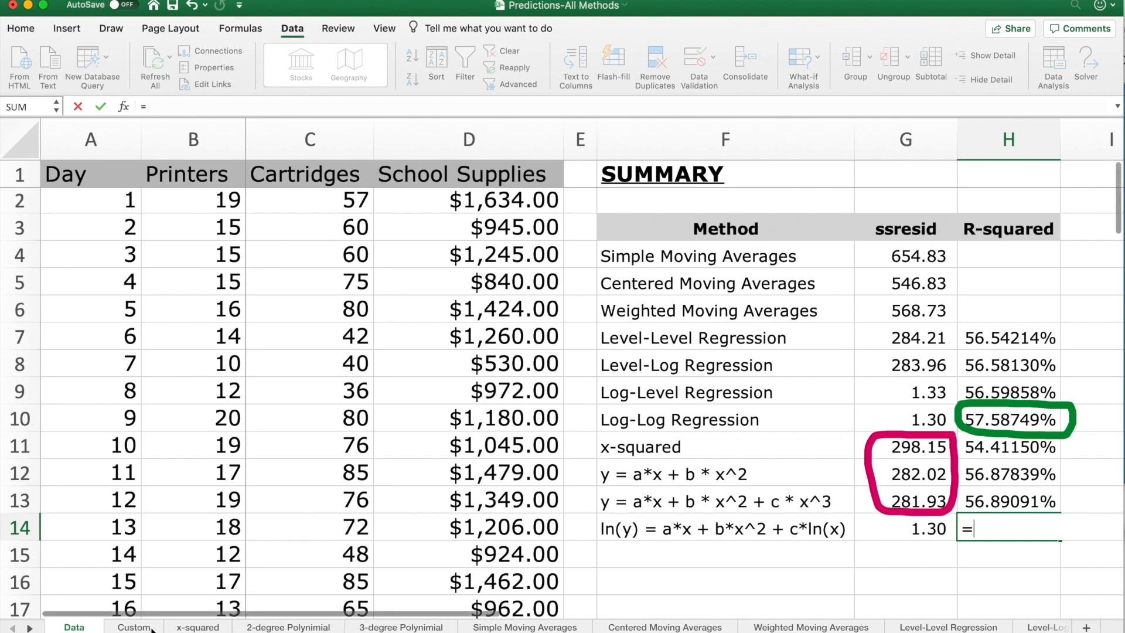
{"action": "left_click", "coordinate": [134, 627]}
{"action": "left_click", "coordinate": [749, 292]}
{"action": "key", "text": "Return"}
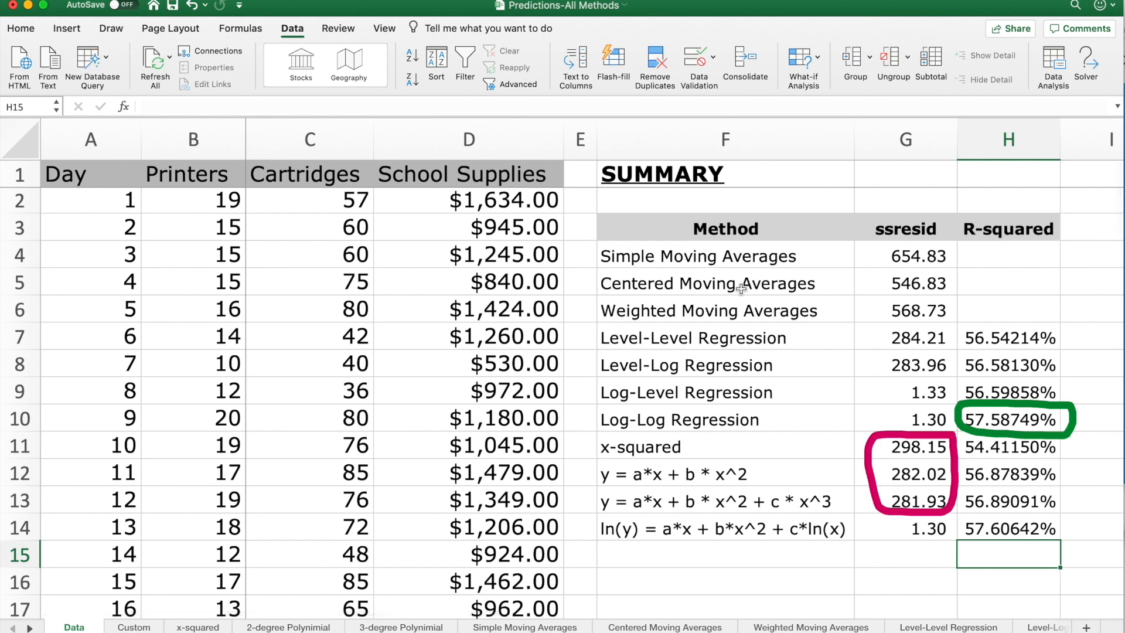
Set the drawing pen to orange and circle the R-squared value of the ln(y) model in H14
{"action": "left_click", "coordinate": [111, 28]}
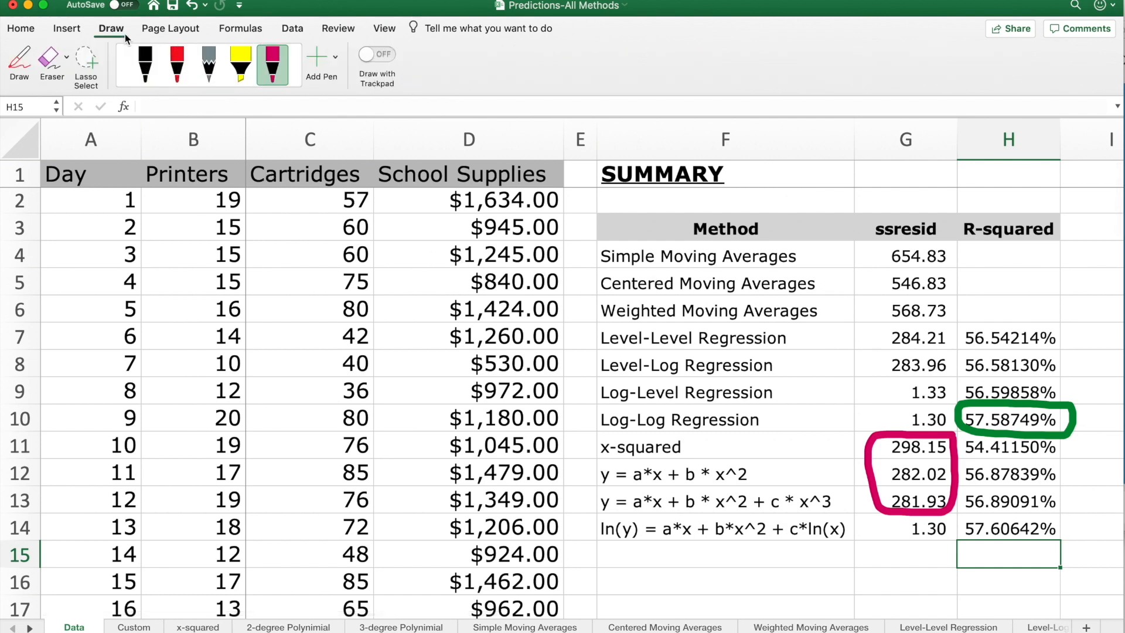
{"action": "left_click", "coordinate": [273, 65]}
{"action": "left_click", "coordinate": [265, 206]}
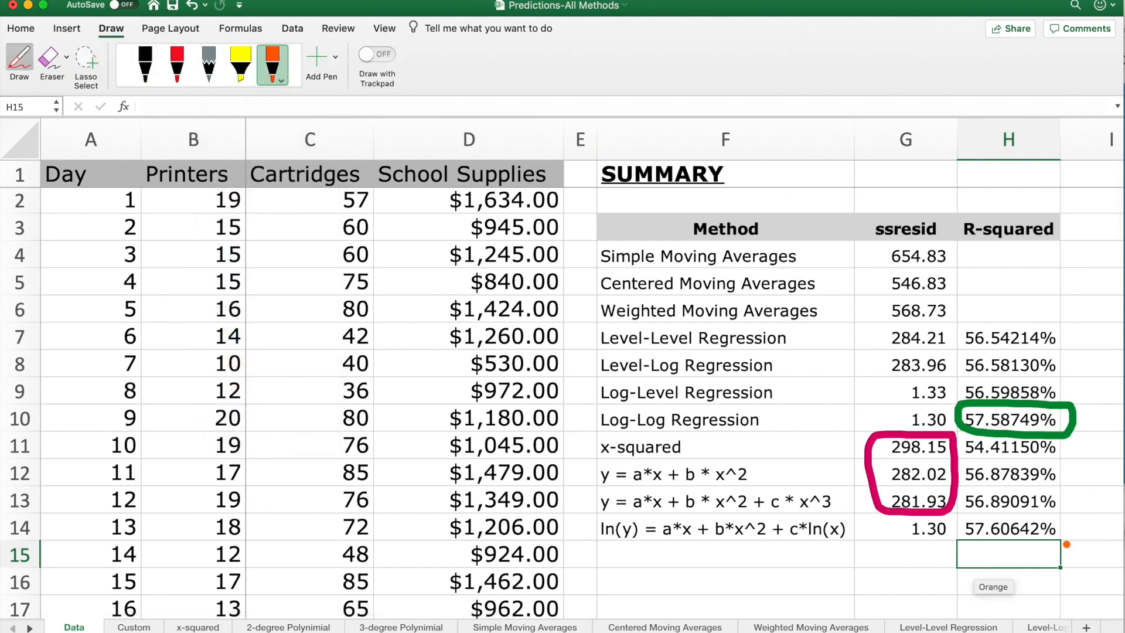
{"action": "mouse_move", "coordinate": [1075, 516]}
{"action": "left_mouse_down"}
{"action": "mouse_move", "coordinate": [961, 525]}
{"action": "mouse_move", "coordinate": [1025, 550]}
{"action": "mouse_move", "coordinate": [1075, 520]}
{"action": "left_mouse_up"}
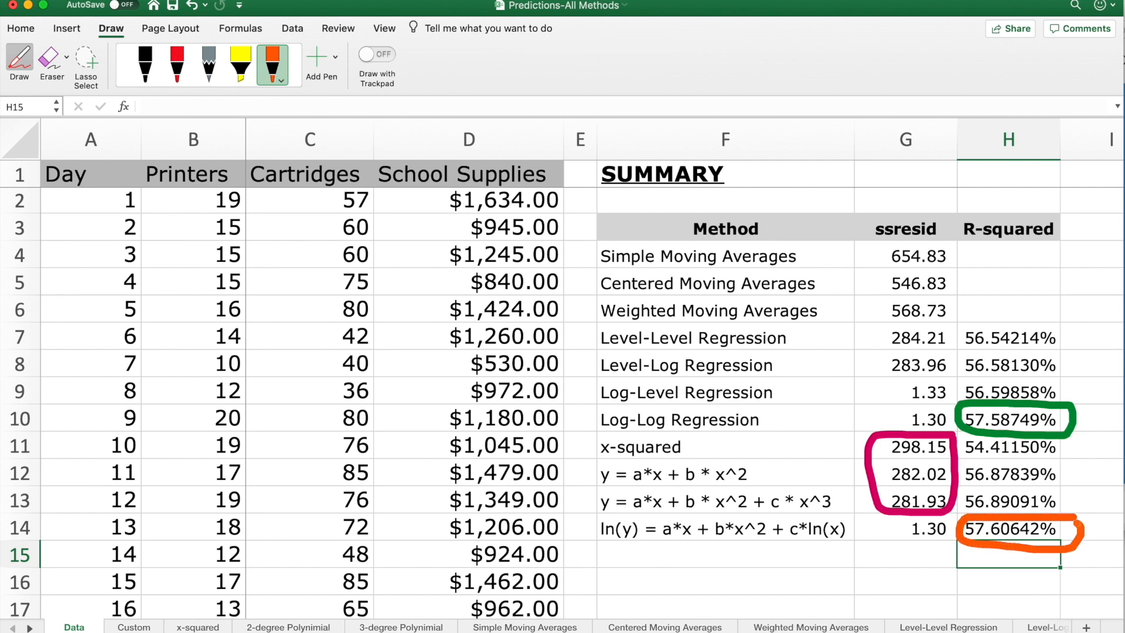